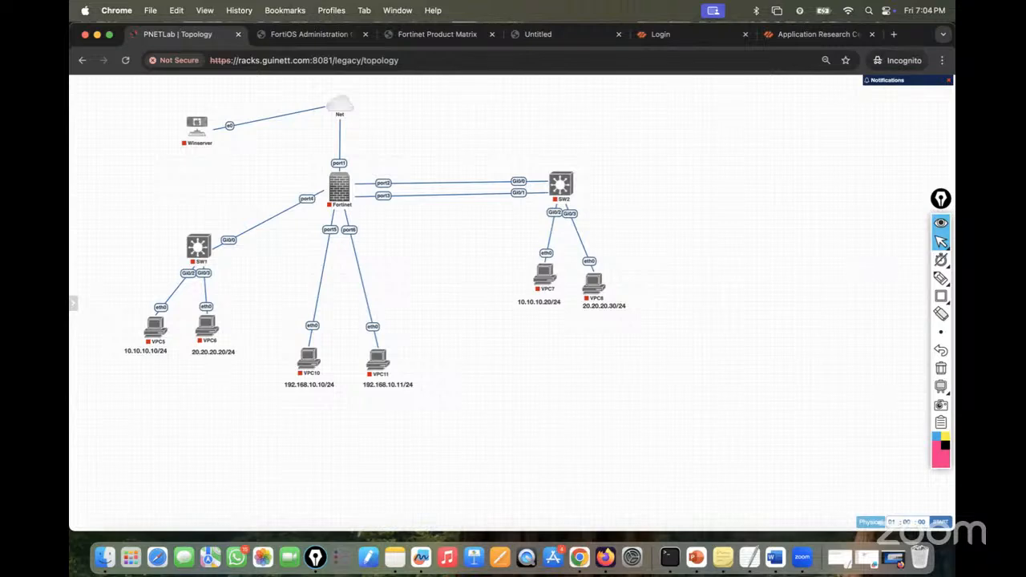
- Start the Fortinet firewall node in the topology and open its console
{"action": "left_click", "coordinate": [330, 168]}
{"action": "left_click", "coordinate": [340, 192]}
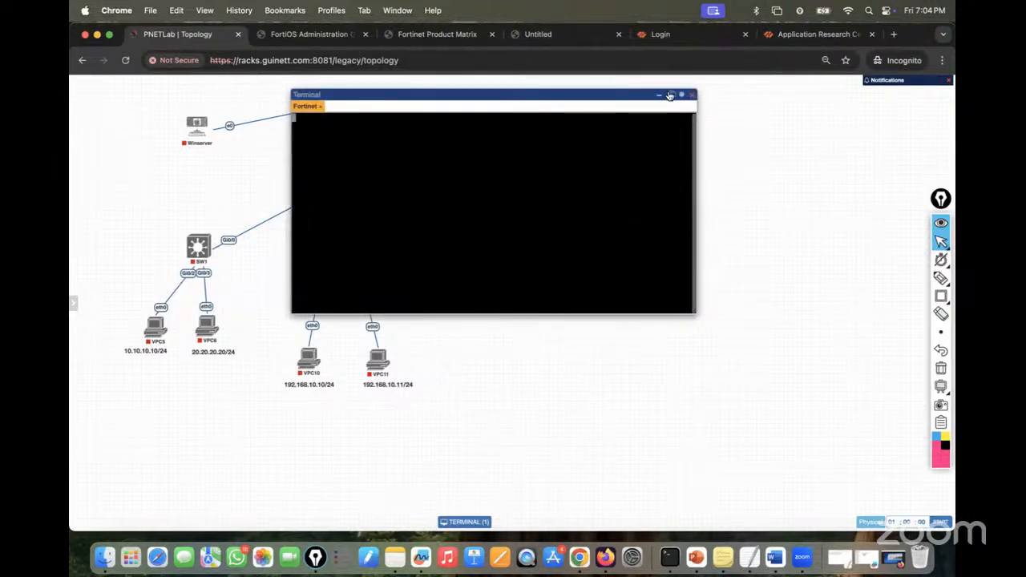
- Pop the Fortinet console into its own tab with font size 14 and White on black colours
{"action": "left_click", "coordinate": [673, 94]}
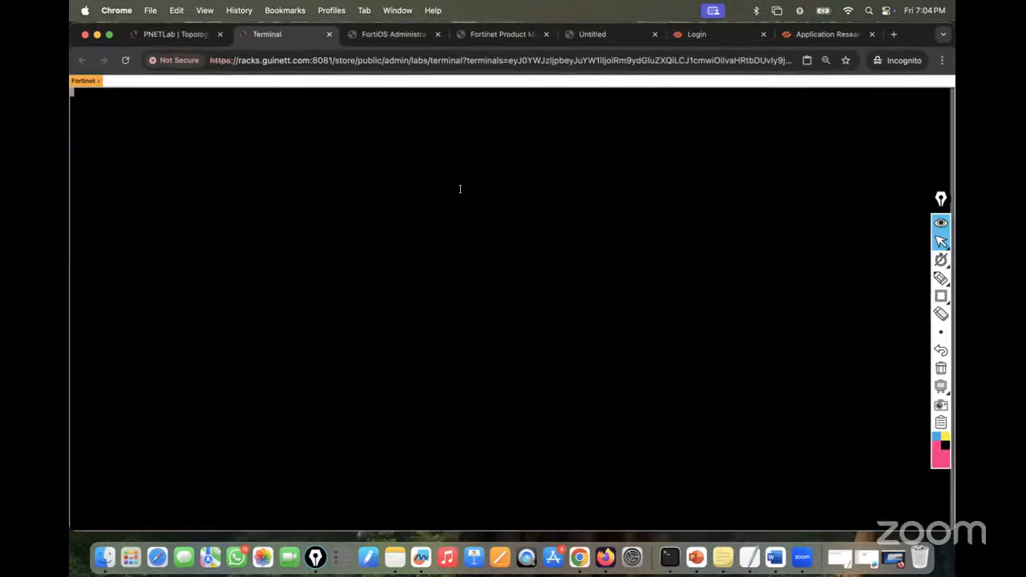
{"action": "key", "text": "ctrl+alt+shift"}
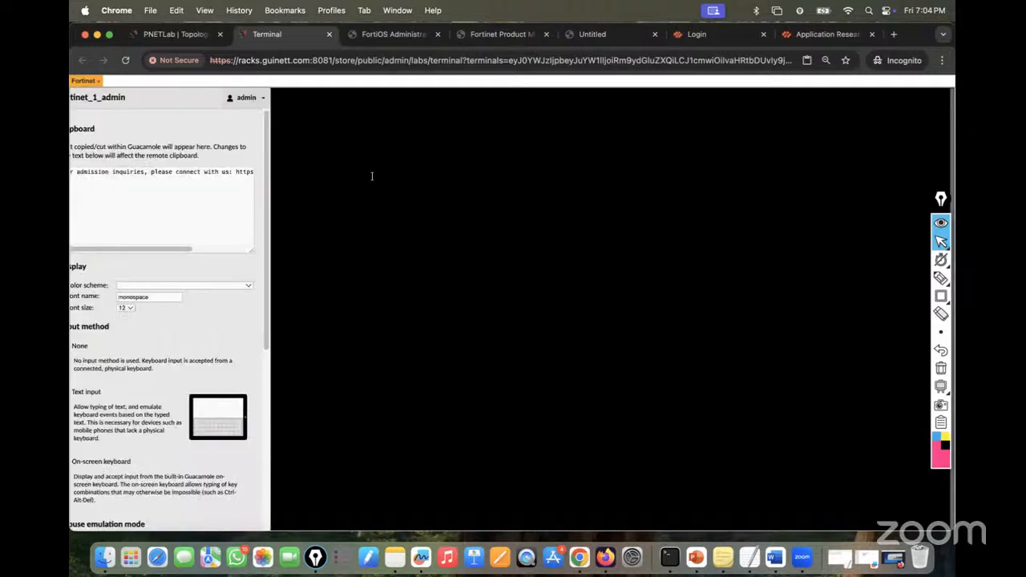
{"action": "left_click", "coordinate": [147, 310]}
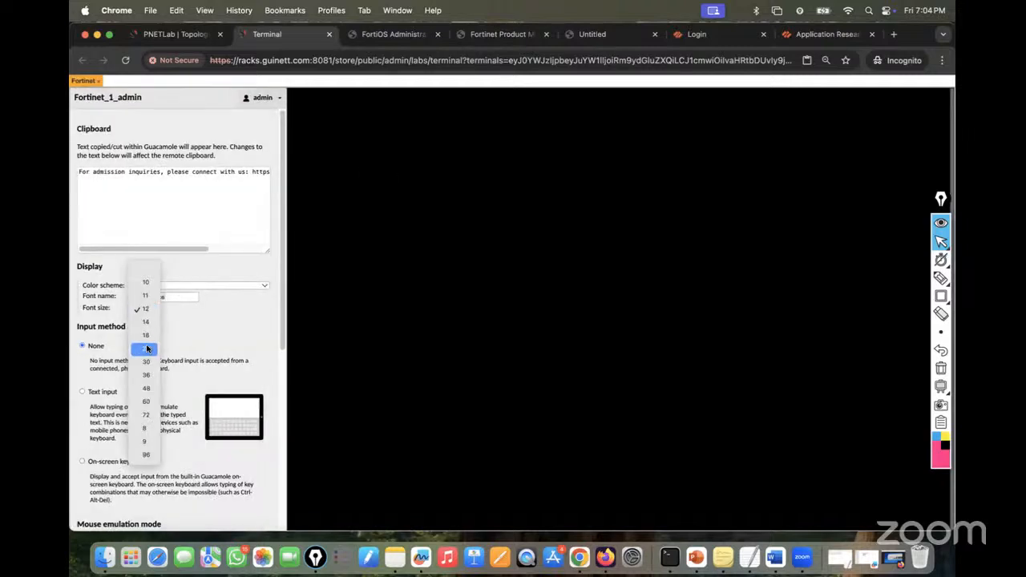
{"action": "left_click", "coordinate": [149, 322]}
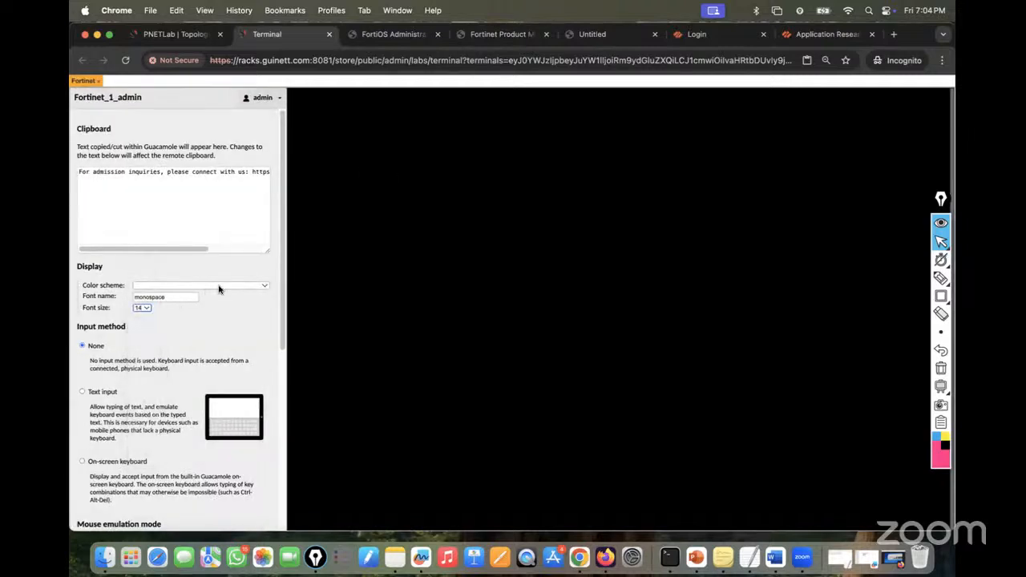
{"action": "left_click", "coordinate": [261, 287]}
{"action": "left_click", "coordinate": [179, 339]}
{"action": "key", "text": "ctrl+alt+shift"}
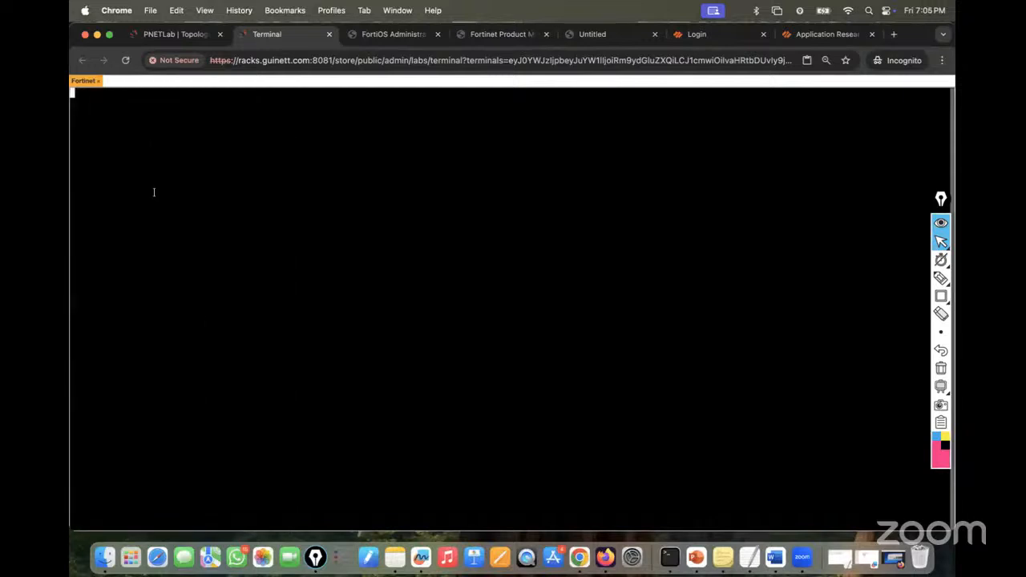
- Log in to the FortiGate CLI as admin, set a new password, and run 'show system interface ?'
{"action": "key", "text": "Return"}
{"action": "type", "text": "admin"}
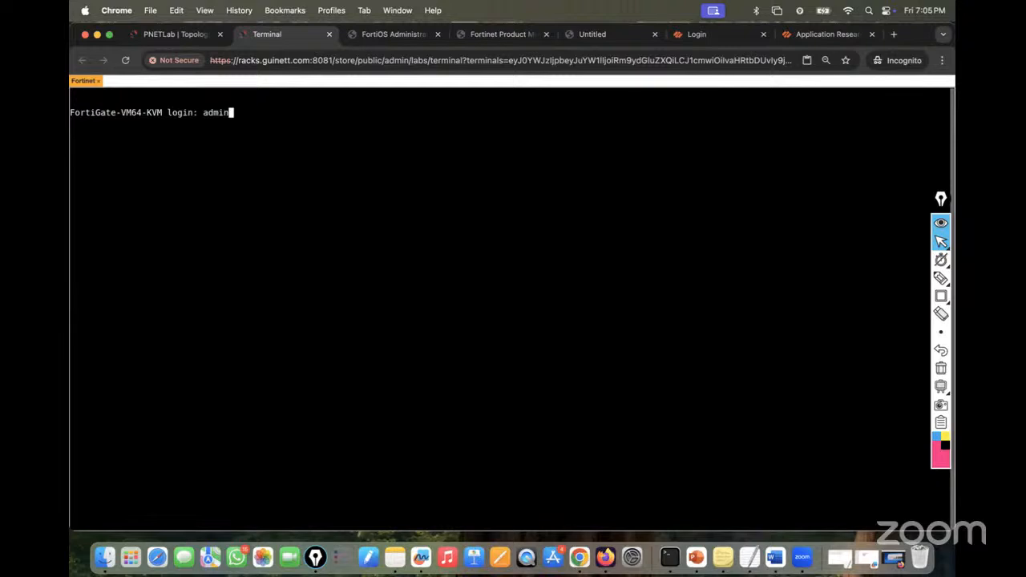
{"action": "key", "text": "Return"}
{"action": "key", "text": "Return"}
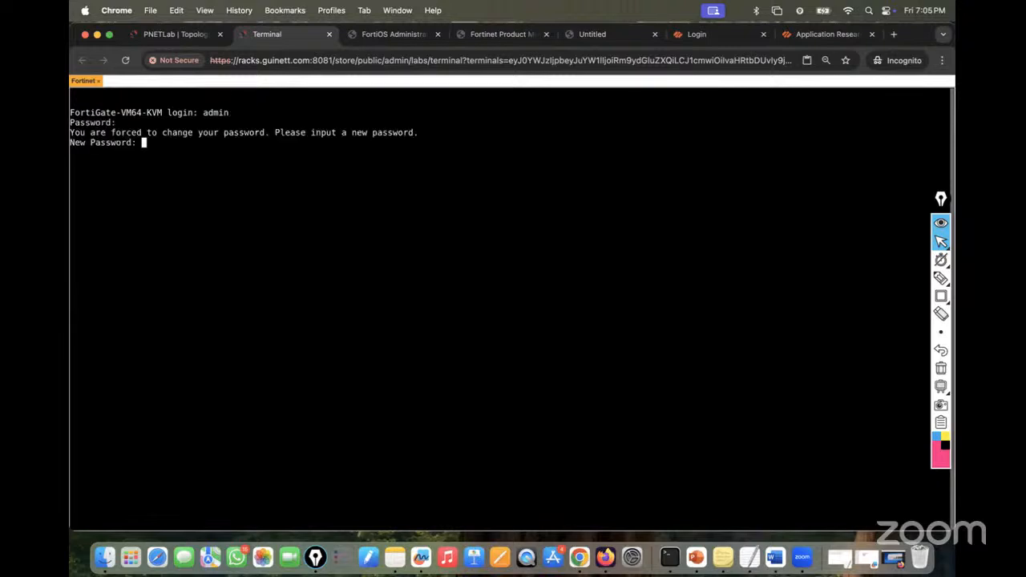
{"action": "key", "text": "Return"}
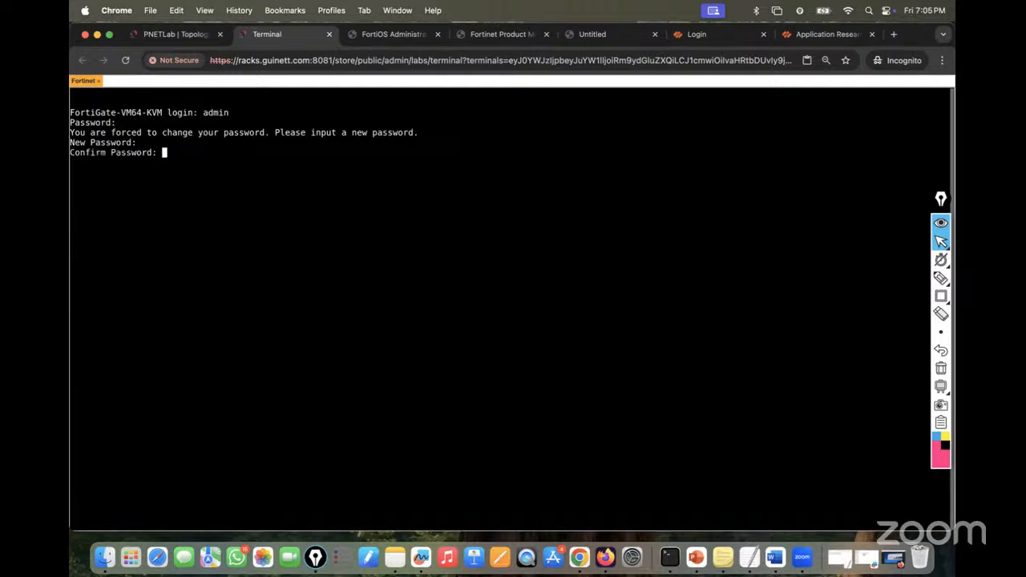
{"action": "key", "text": "Return"}
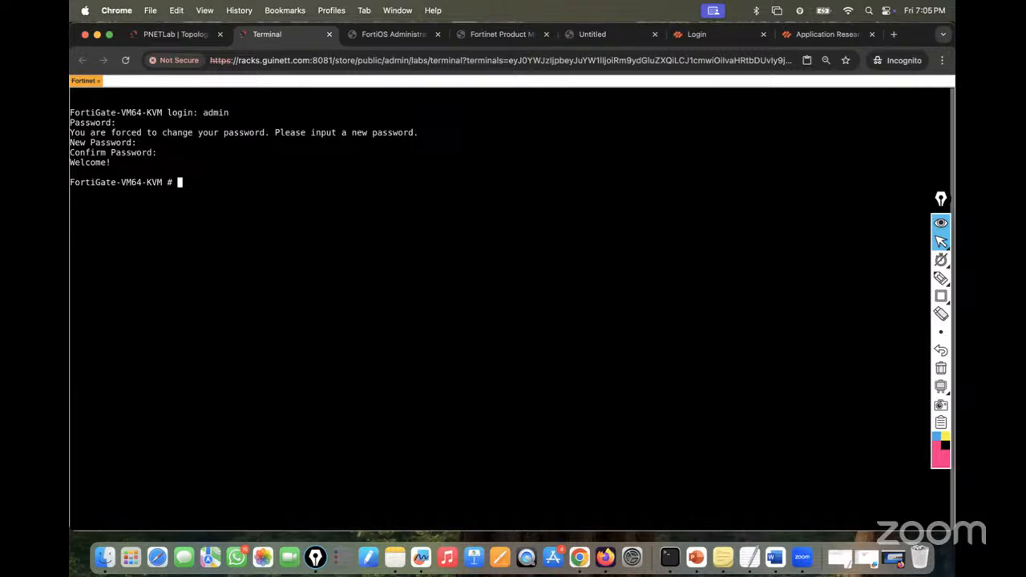
{"action": "type", "text": "show system interface ?"}
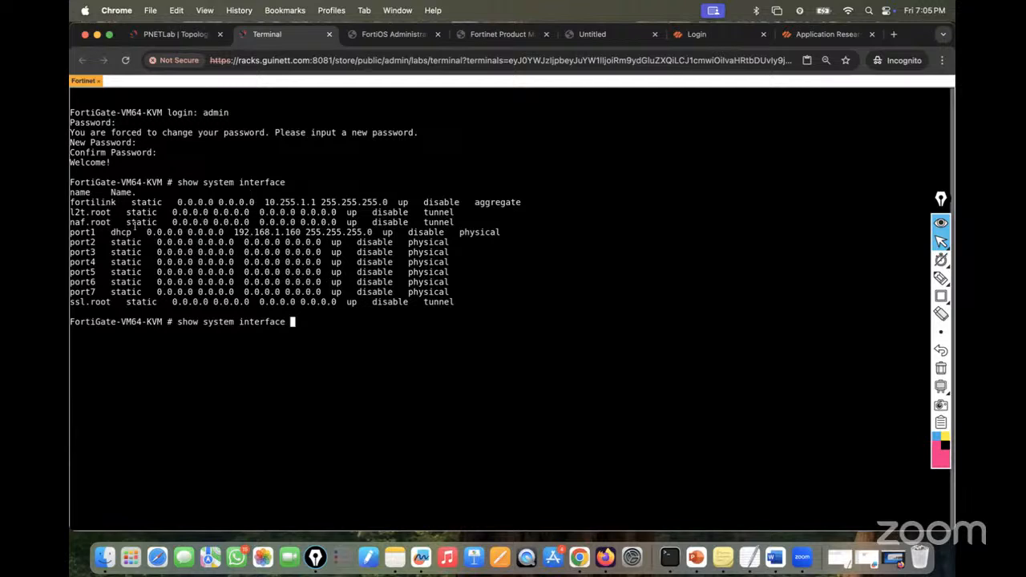
{"action": "left_click", "coordinate": [176, 34]}
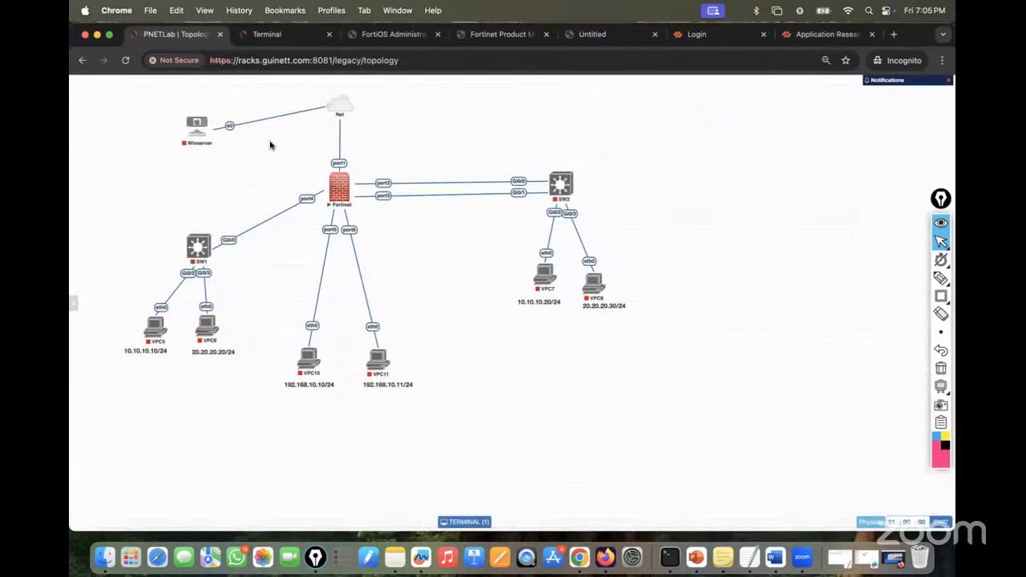
{"action": "mouse_move", "coordinate": [352, 115]}
{"action": "left_click", "coordinate": [288, 36]}
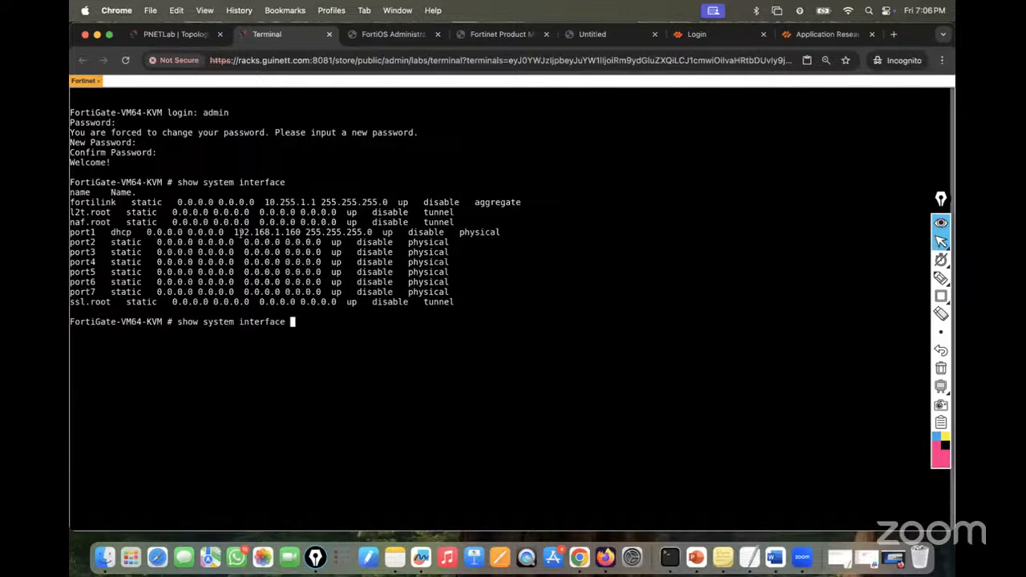
{"action": "left_click", "coordinate": [894, 34]}
- Load 192.168.1.160 in Chrome, then check the lab topology and FortiGate console output
{"action": "type", "text": "192.168.1.16"}
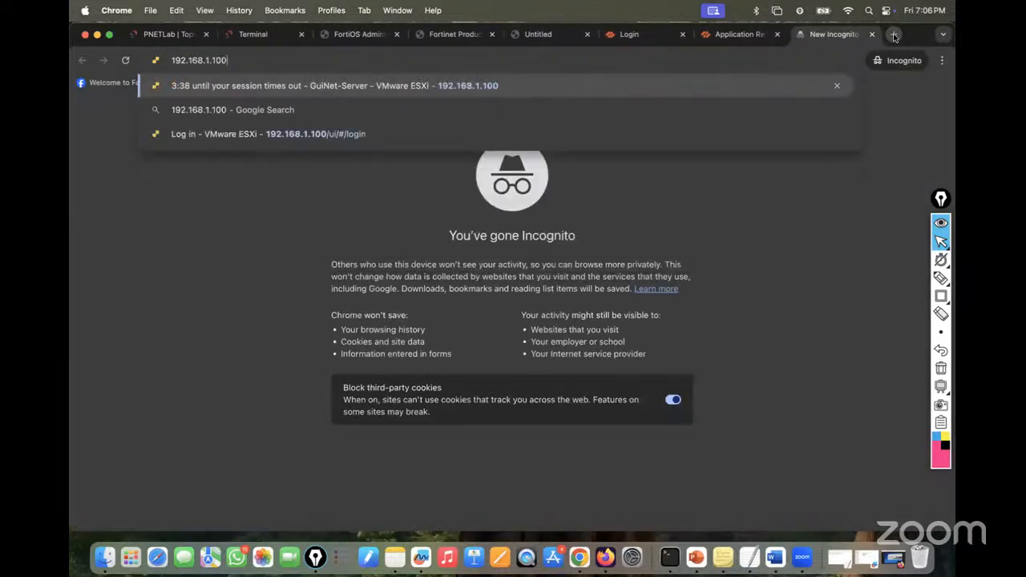
{"action": "type", "text": "0"}
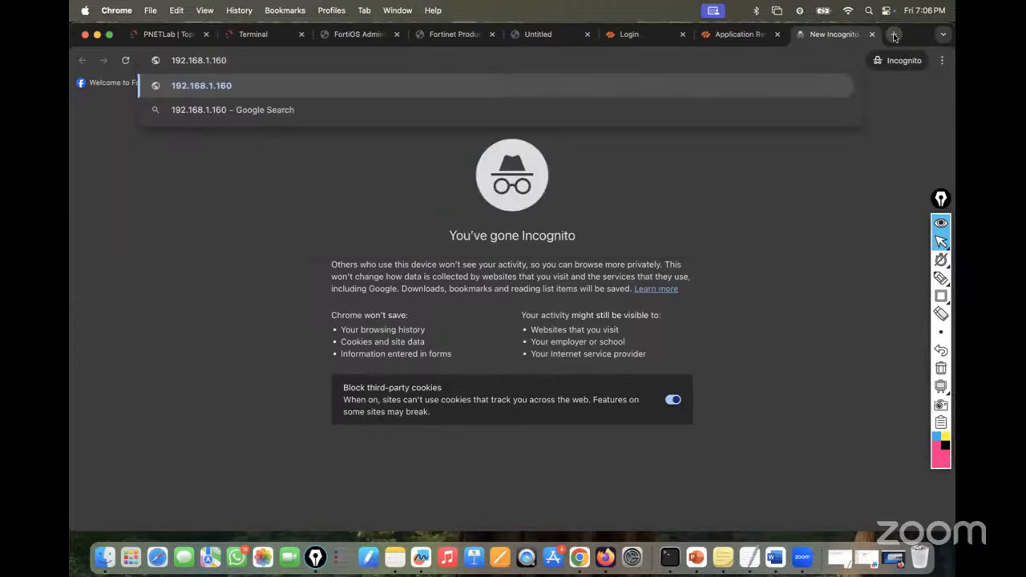
{"action": "key", "text": "Return"}
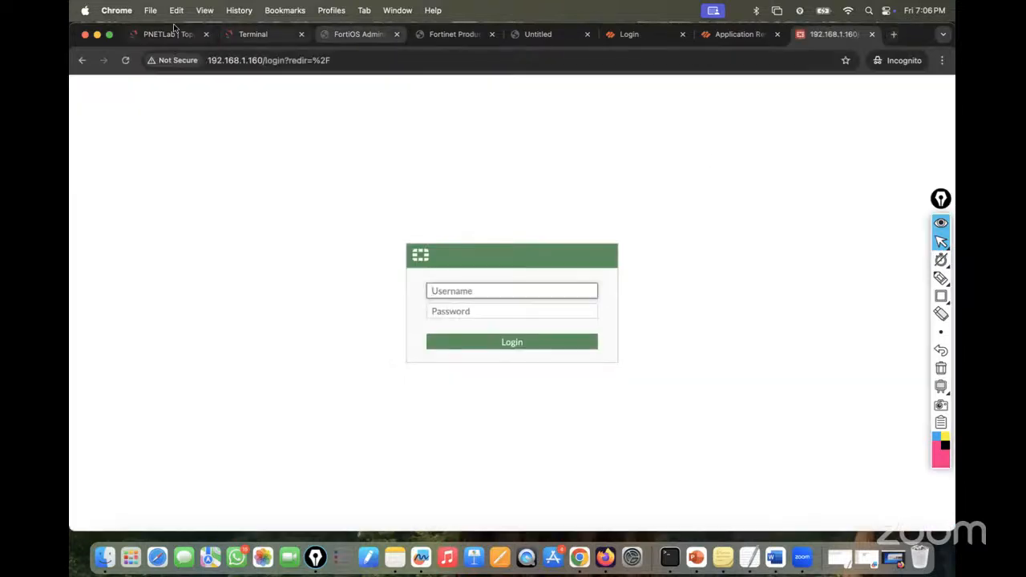
{"action": "left_click", "coordinate": [165, 34]}
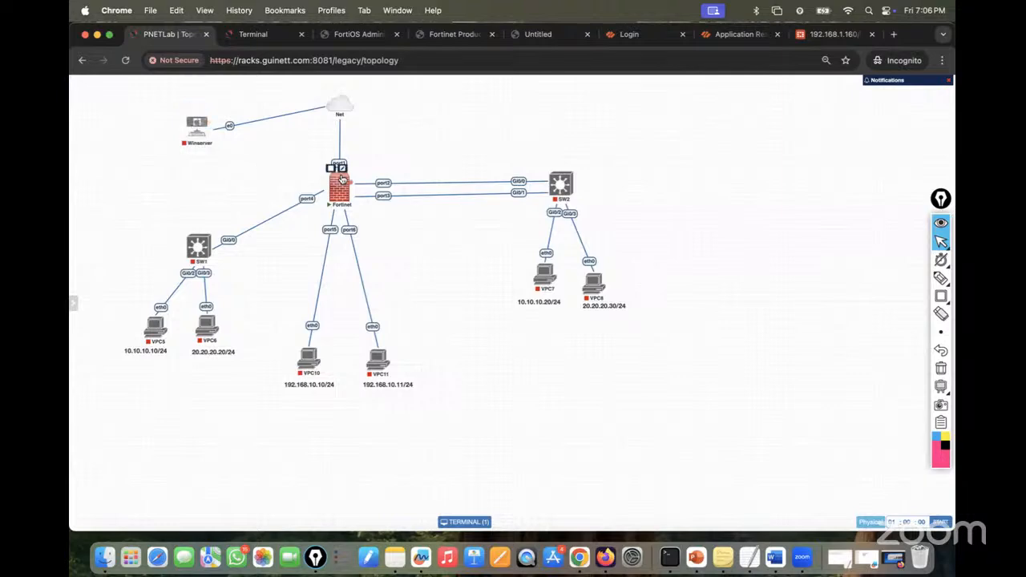
{"action": "left_click", "coordinate": [252, 34]}
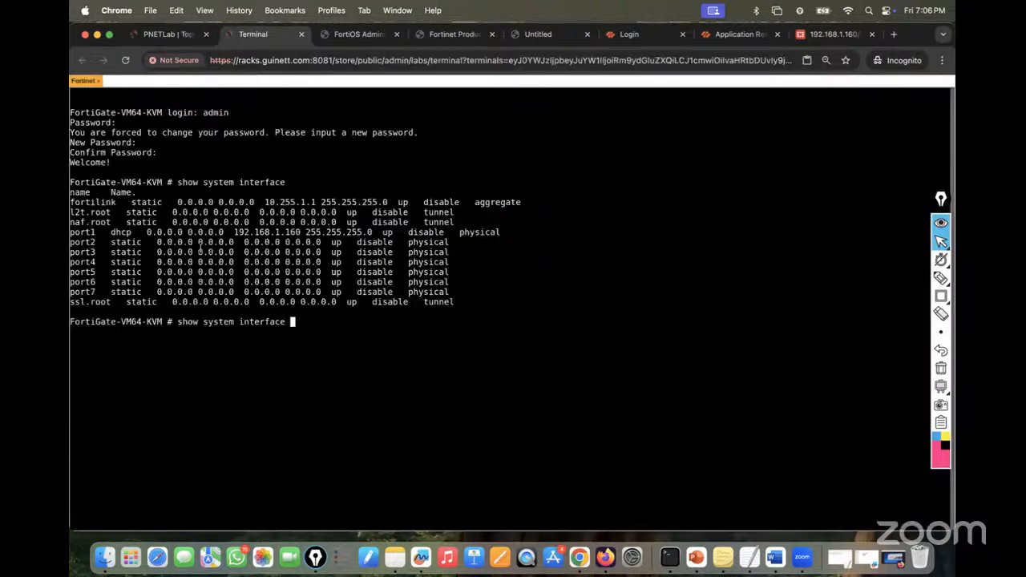
{"action": "left_click", "coordinate": [170, 34]}
{"action": "mouse_move", "coordinate": [196, 121]}
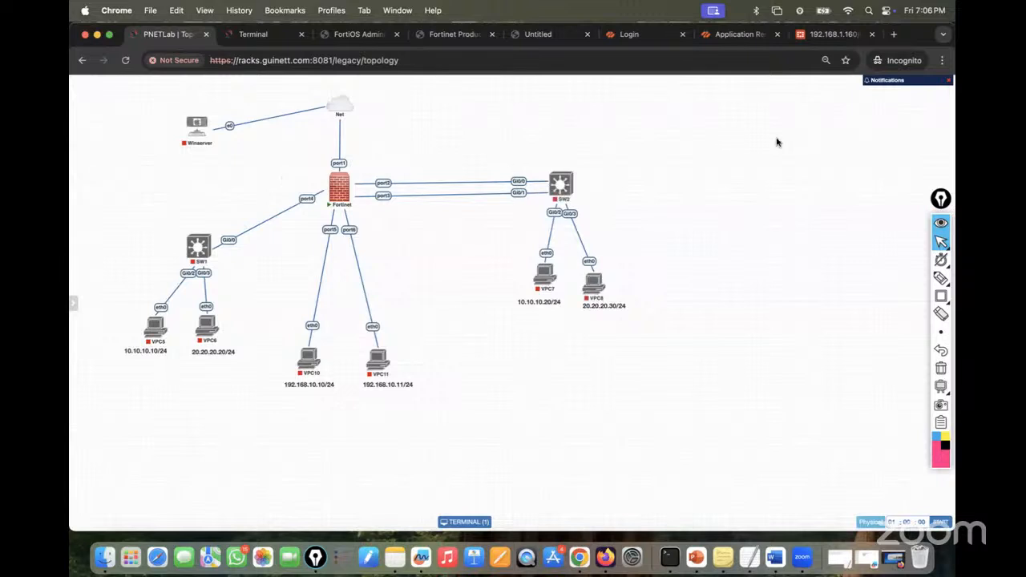
- Log in to the FortiGate web GUI as admin with the new password
{"action": "left_click", "coordinate": [822, 36]}
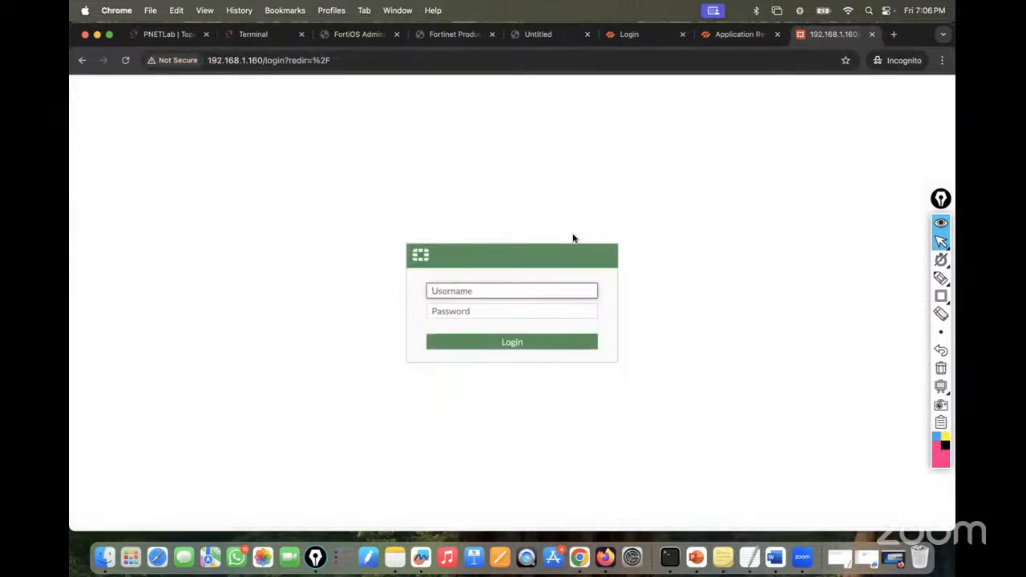
{"action": "type", "text": "admin"}
{"action": "key", "text": "Tab"}
{"action": "type", "text": "admin"}
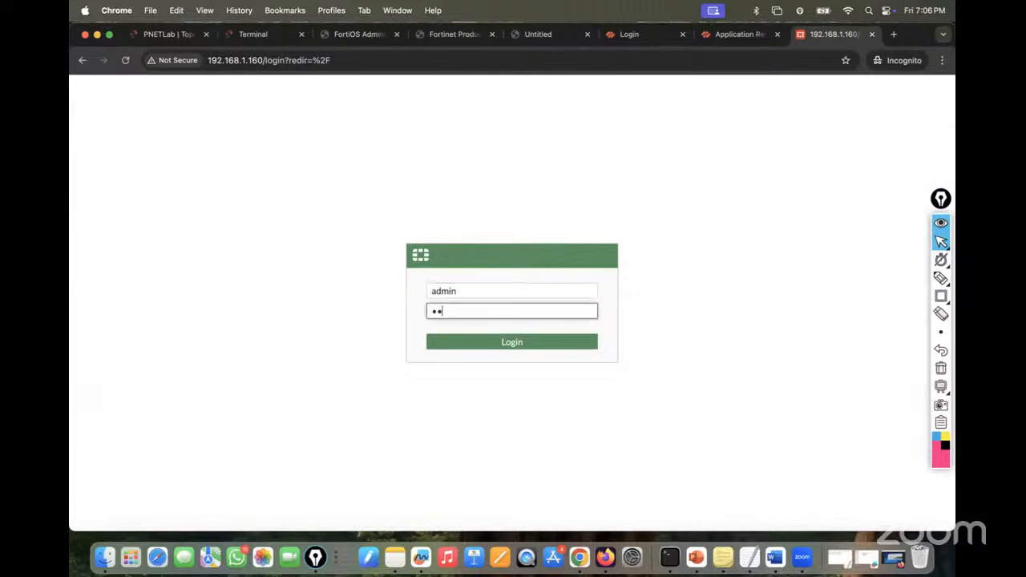
{"action": "key", "text": "Return"}
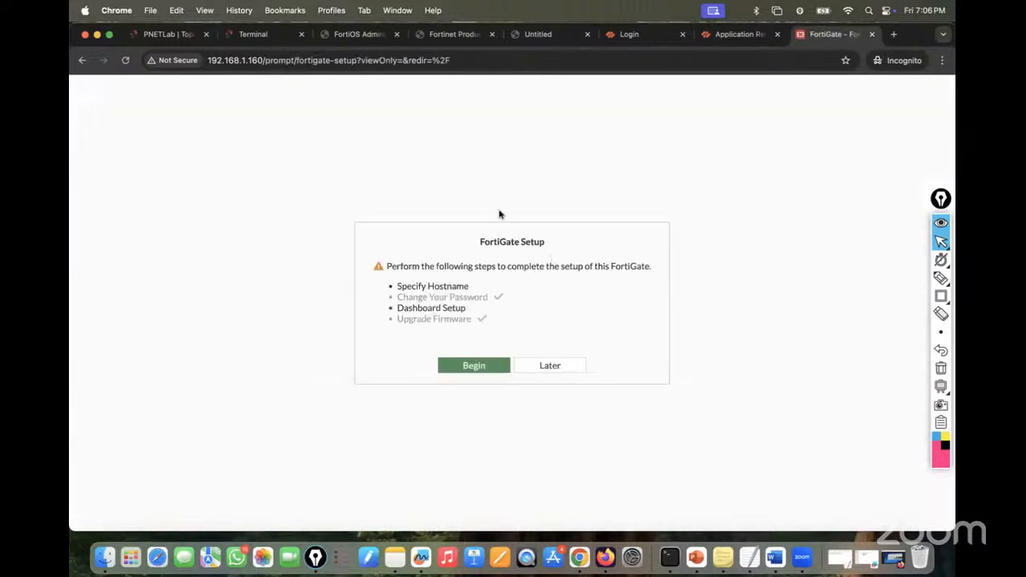
- Skip FortiGate Setup, dismiss the FortiOS 7.0.0 overview, and set Chrome zoom to 90%
{"action": "left_click", "coordinate": [566, 367]}
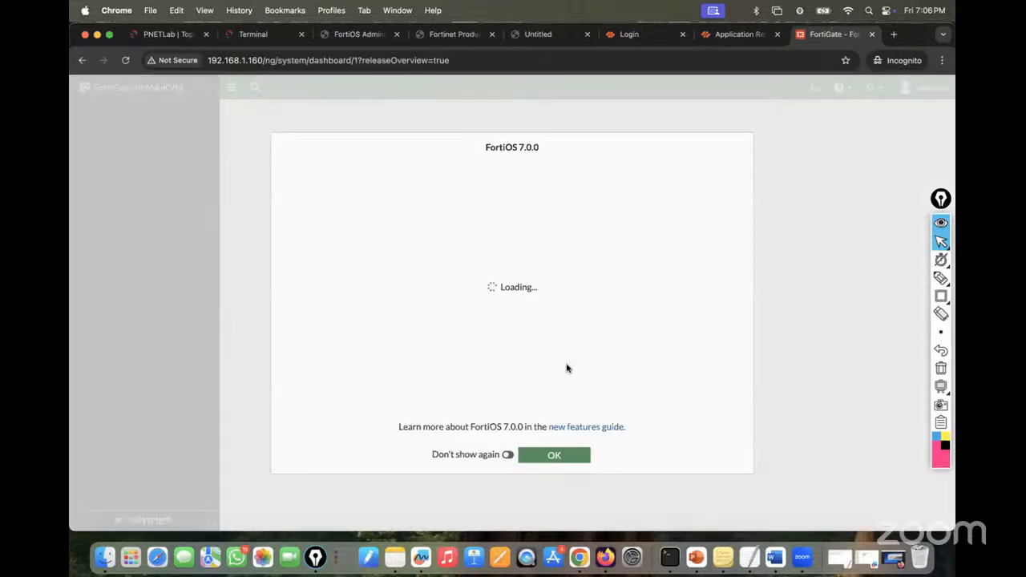
{"action": "left_click", "coordinate": [552, 457]}
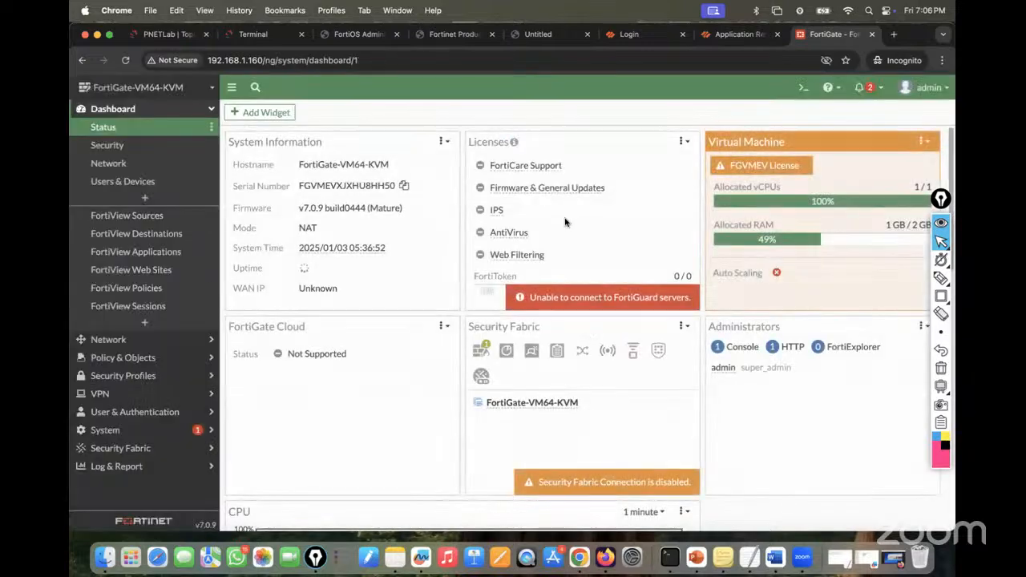
{"action": "left_click", "coordinate": [942, 60]}
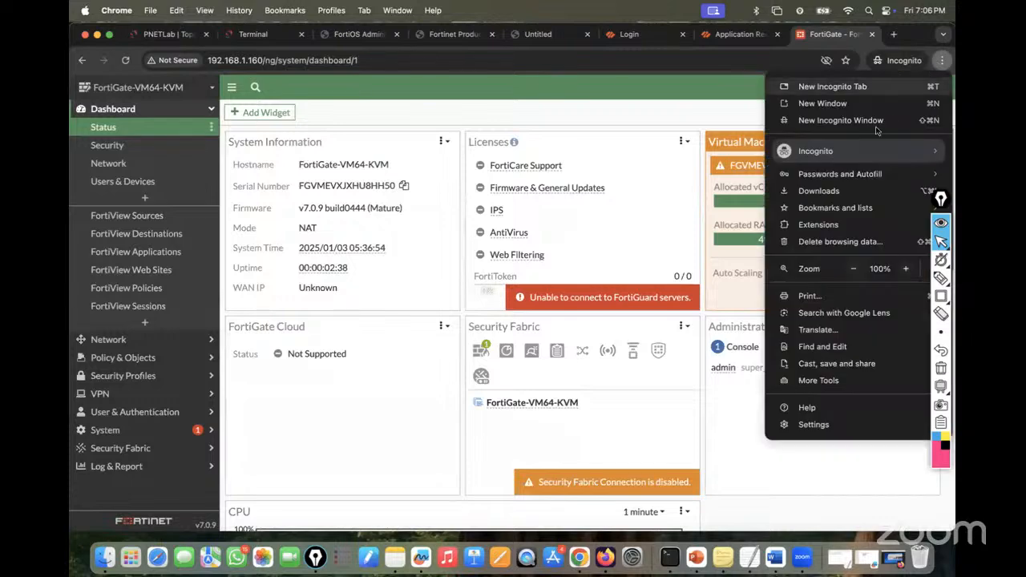
{"action": "left_click", "coordinate": [853, 269]}
{"action": "left_click", "coordinate": [853, 269]}
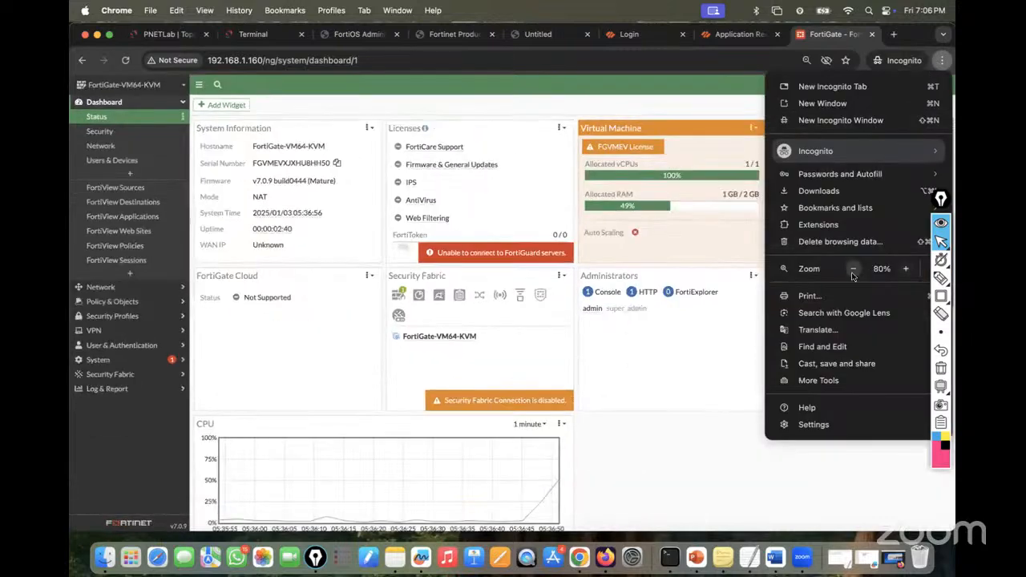
{"action": "left_click", "coordinate": [906, 269]}
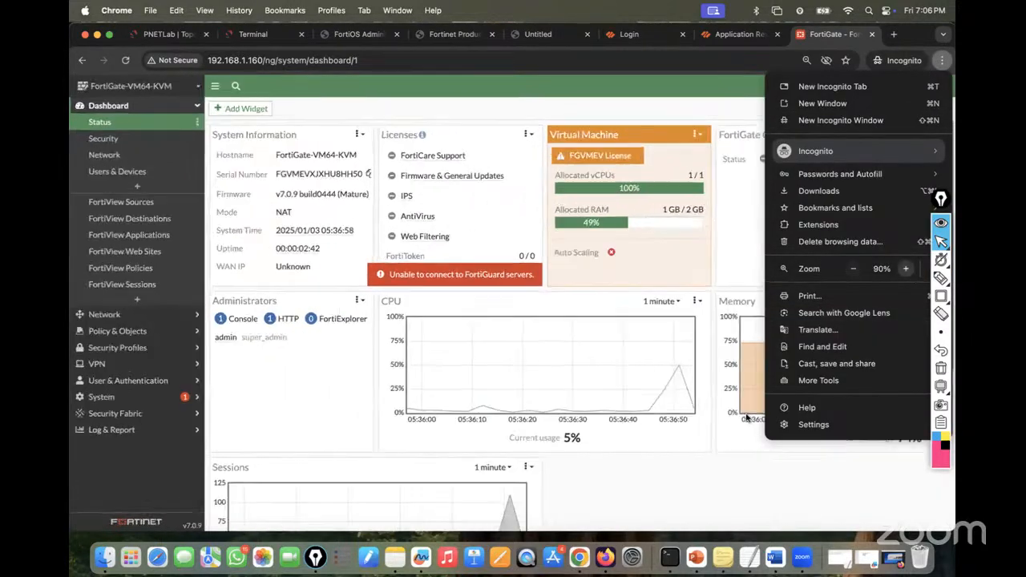
{"action": "left_click", "coordinate": [696, 492]}
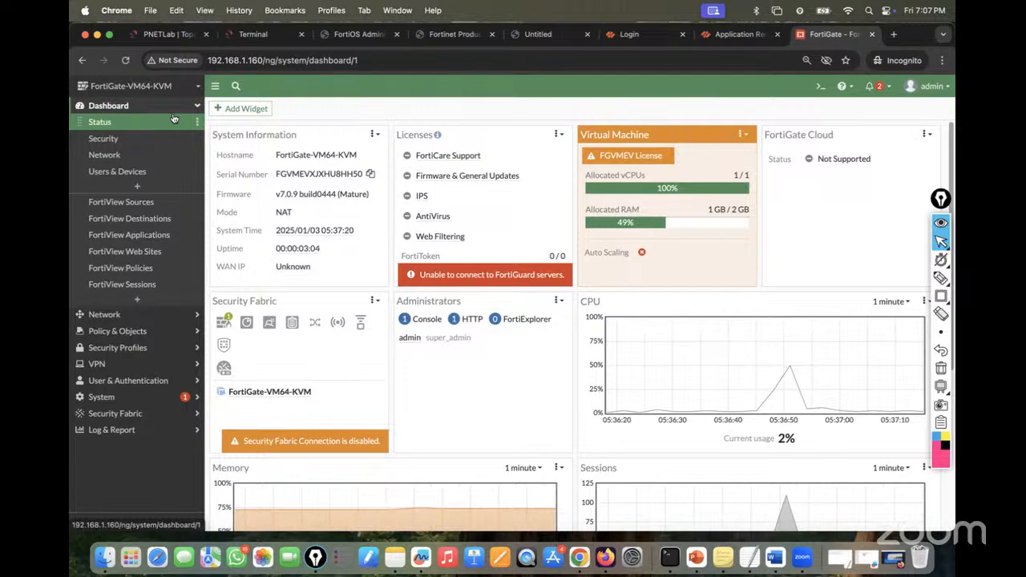
- After a glance at the lab topology, open Network > Interfaces and the FortiGate 100F images
{"action": "left_click", "coordinate": [123, 320]}
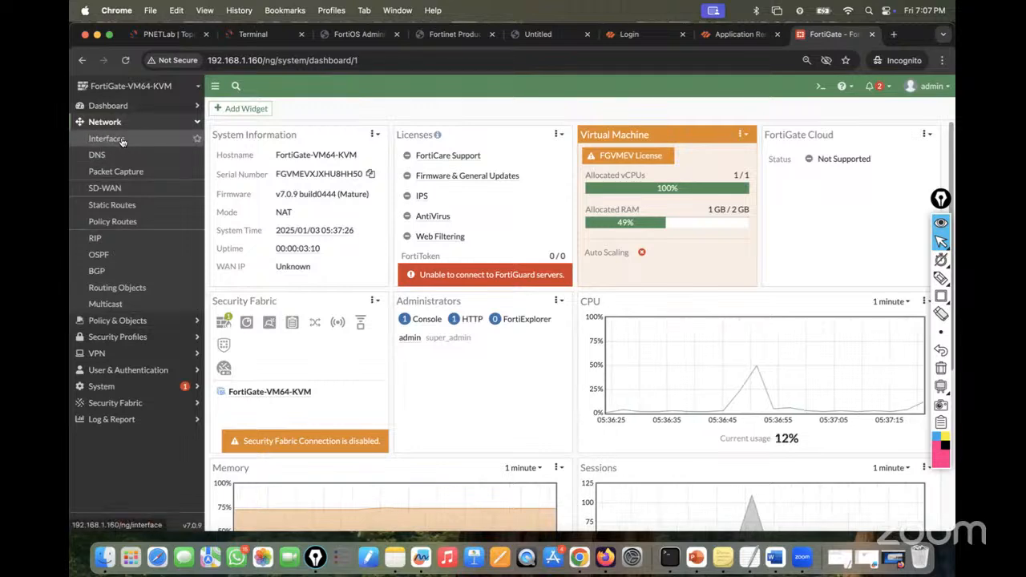
{"action": "left_click", "coordinate": [168, 34]}
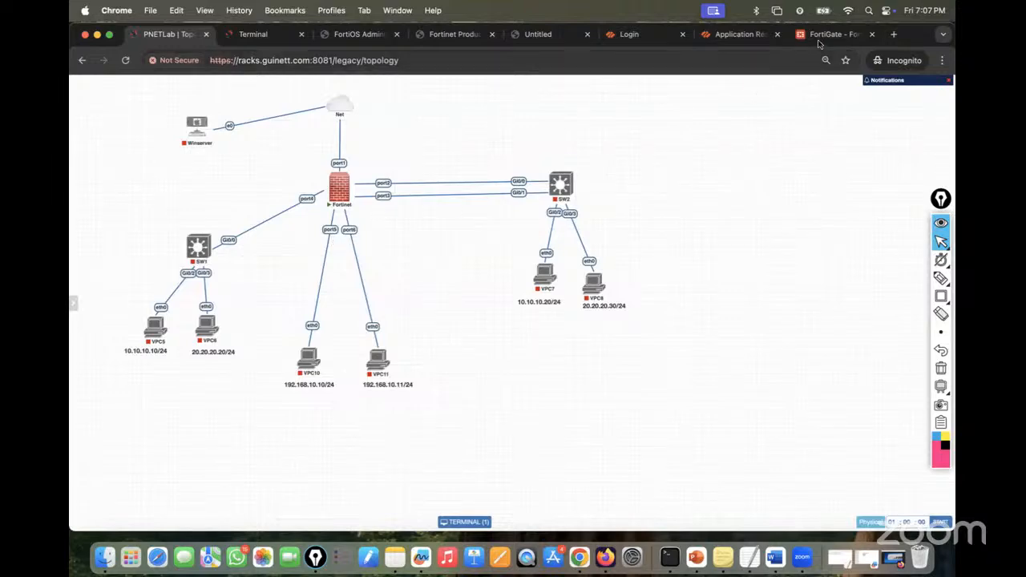
{"action": "left_click", "coordinate": [794, 36]}
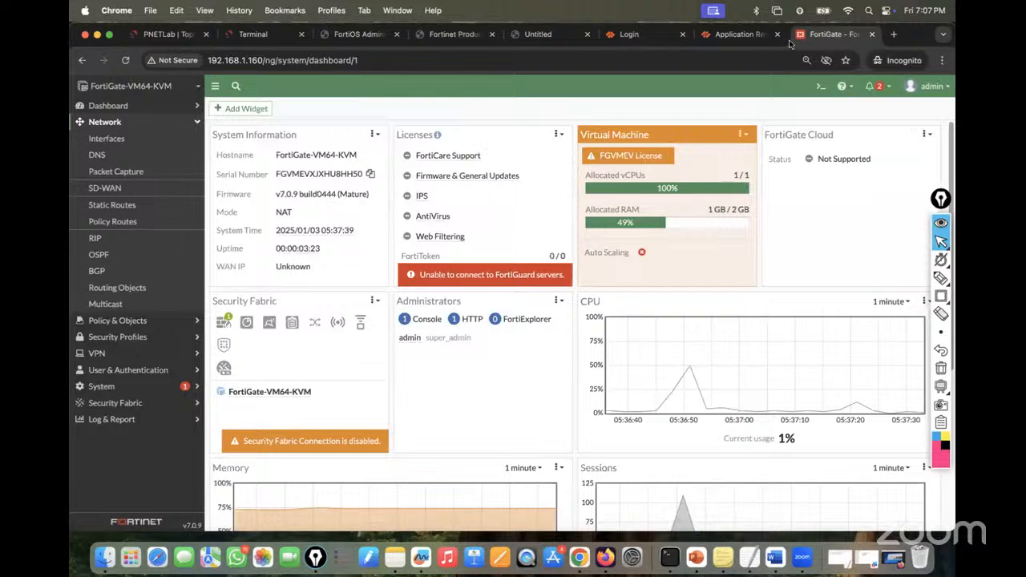
{"action": "left_click", "coordinate": [122, 139]}
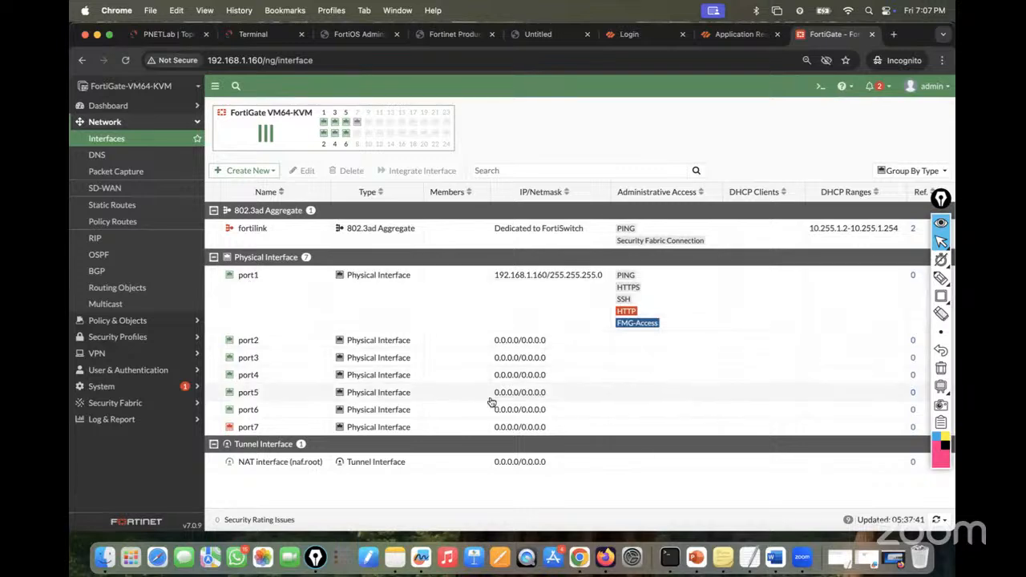
{"action": "left_click", "coordinate": [605, 556]}
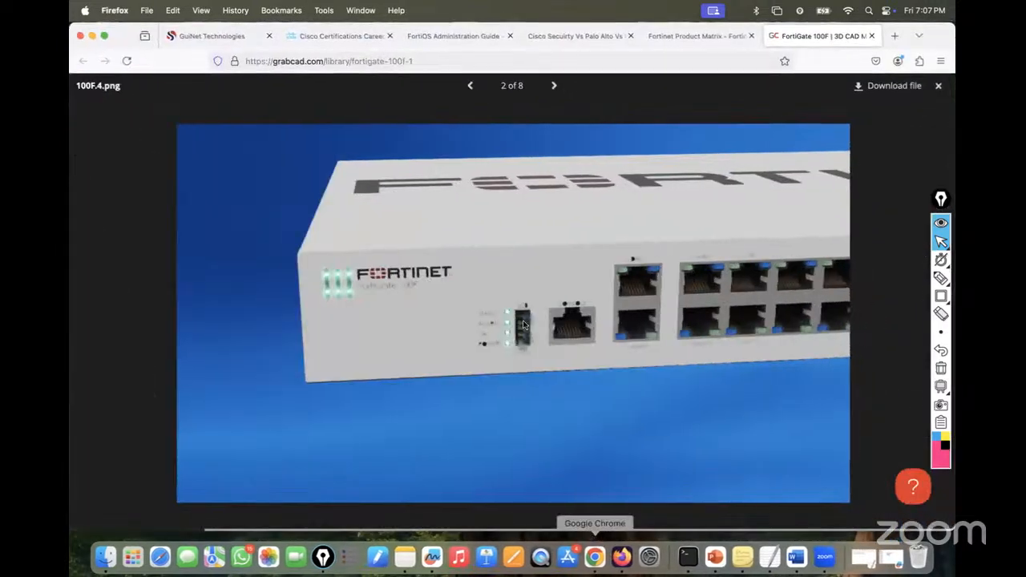
- Show the next FortiGate 100F image, then minimise Firefox to reveal the interface list
{"action": "left_click", "coordinate": [553, 85]}
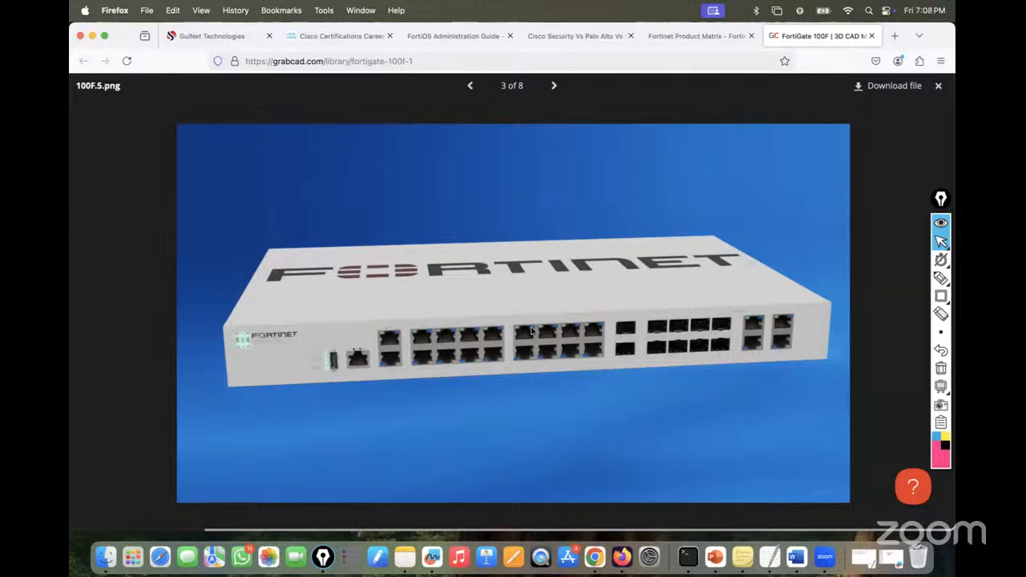
{"action": "left_click", "coordinate": [93, 37]}
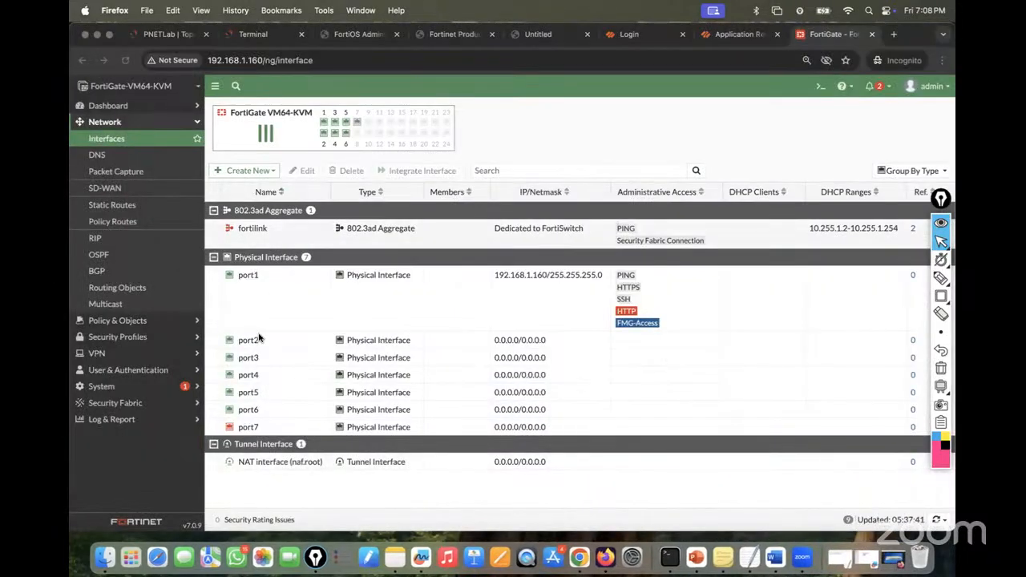
{"action": "left_click", "coordinate": [164, 35]}
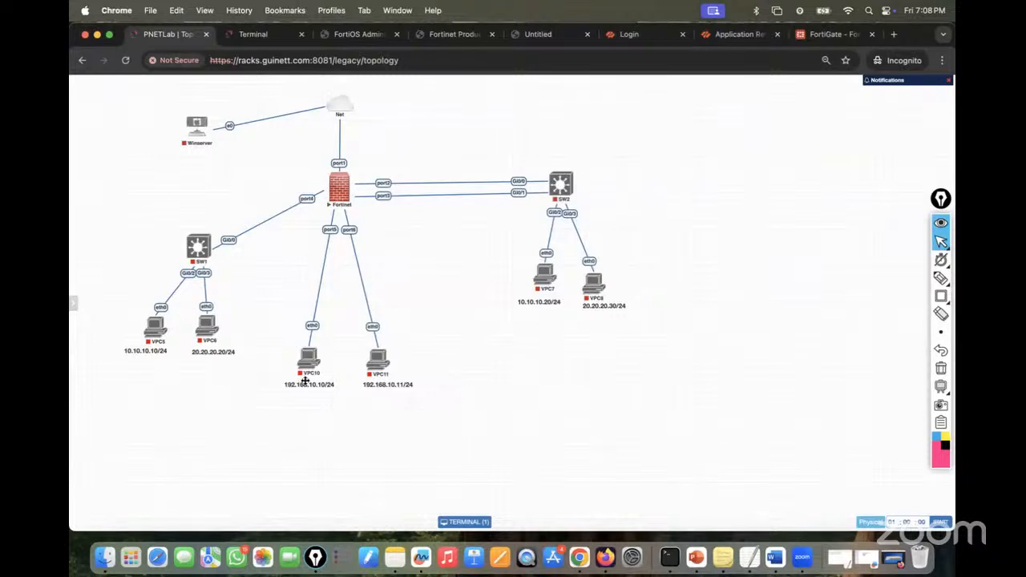
{"action": "left_click", "coordinate": [253, 34]}
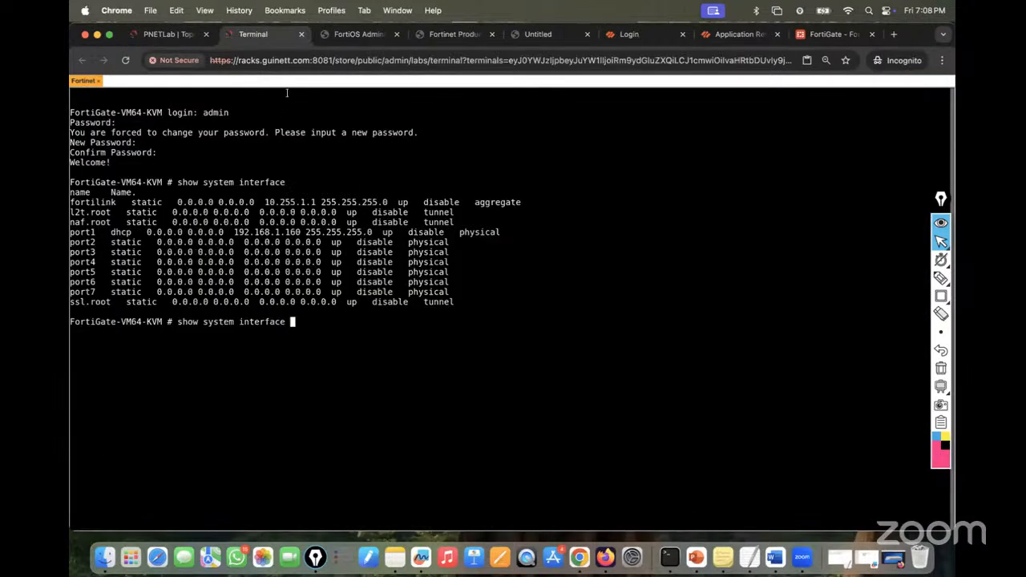
{"action": "left_click", "coordinate": [829, 34]}
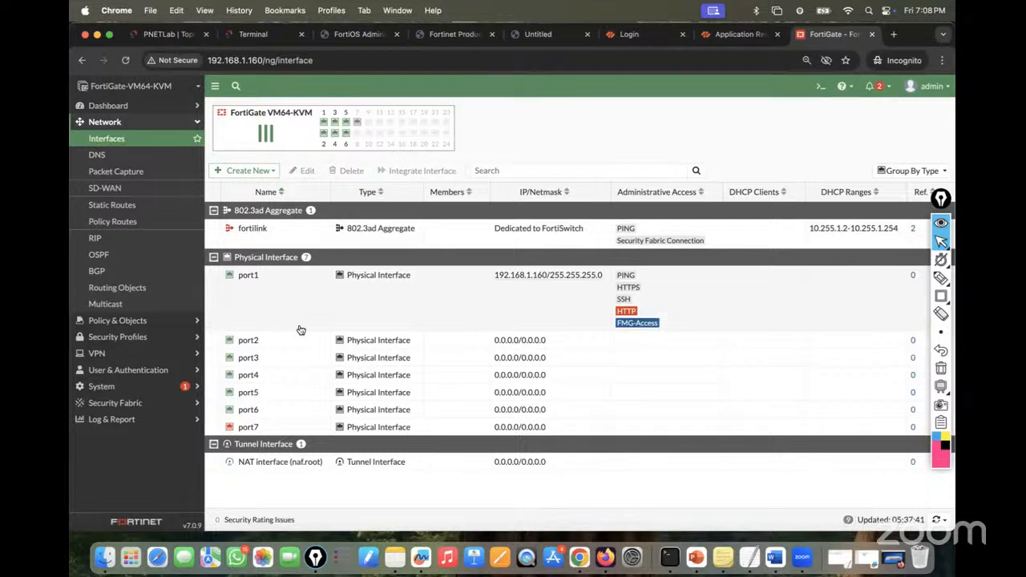
{"action": "left_click", "coordinate": [270, 173]}
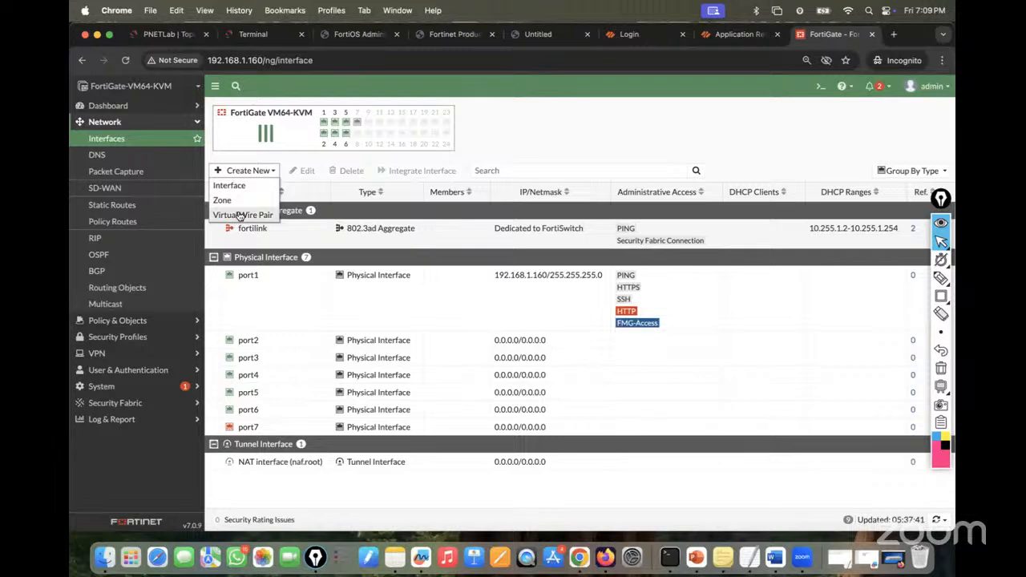
{"action": "left_click", "coordinate": [232, 186]}
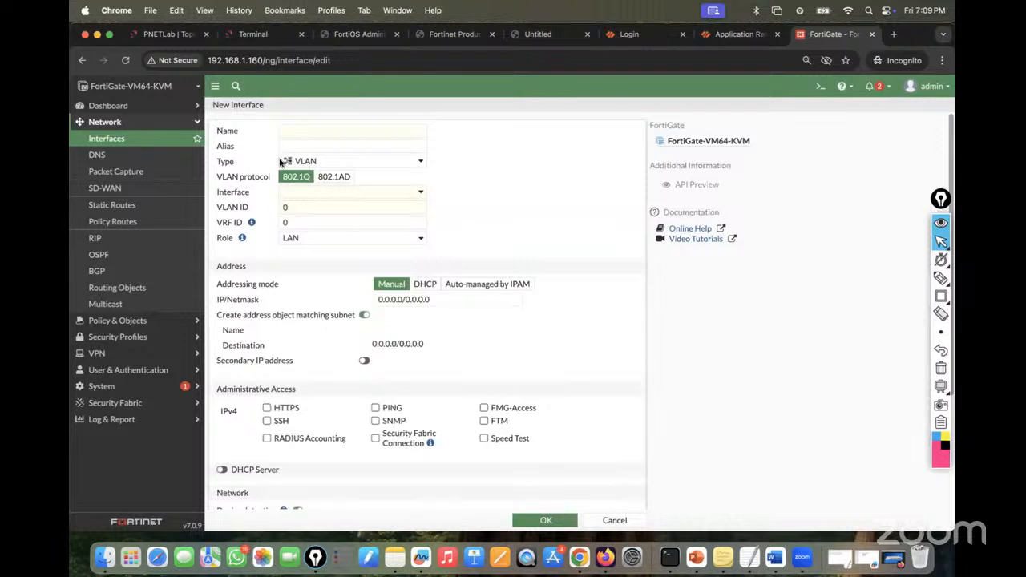
{"action": "left_click", "coordinate": [344, 164]}
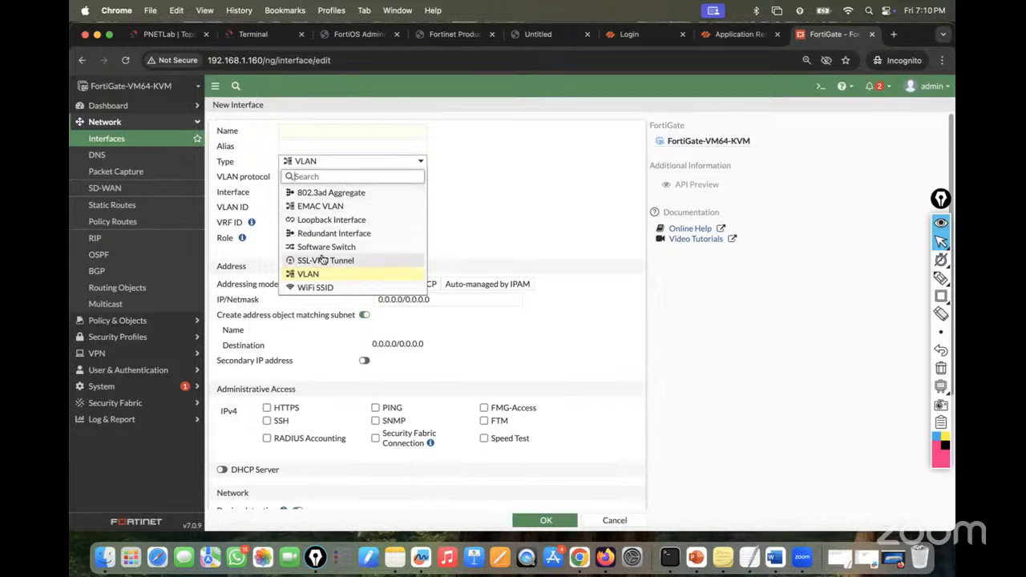
{"action": "left_click", "coordinate": [546, 156]}
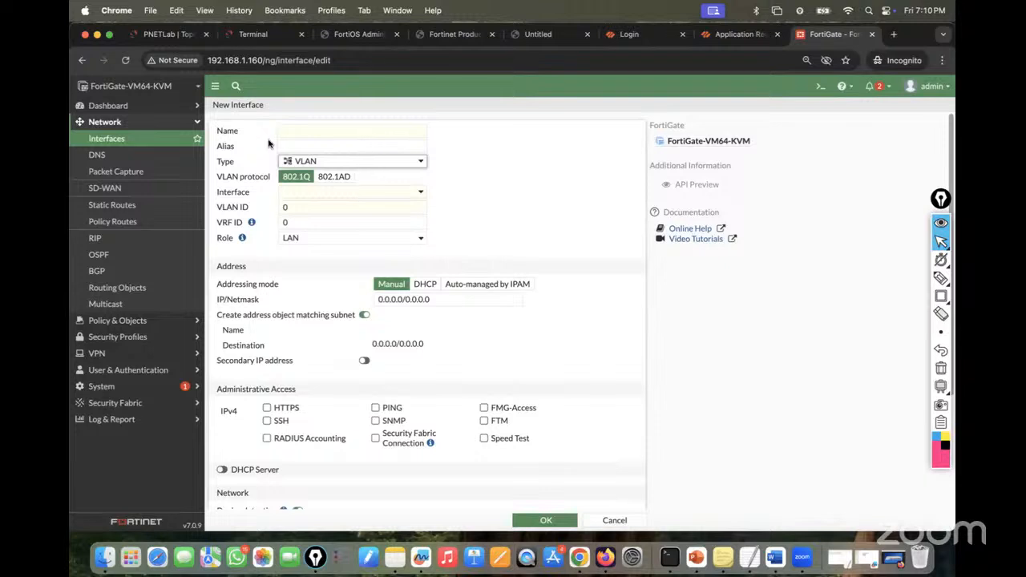
{"action": "left_click", "coordinate": [118, 147]}
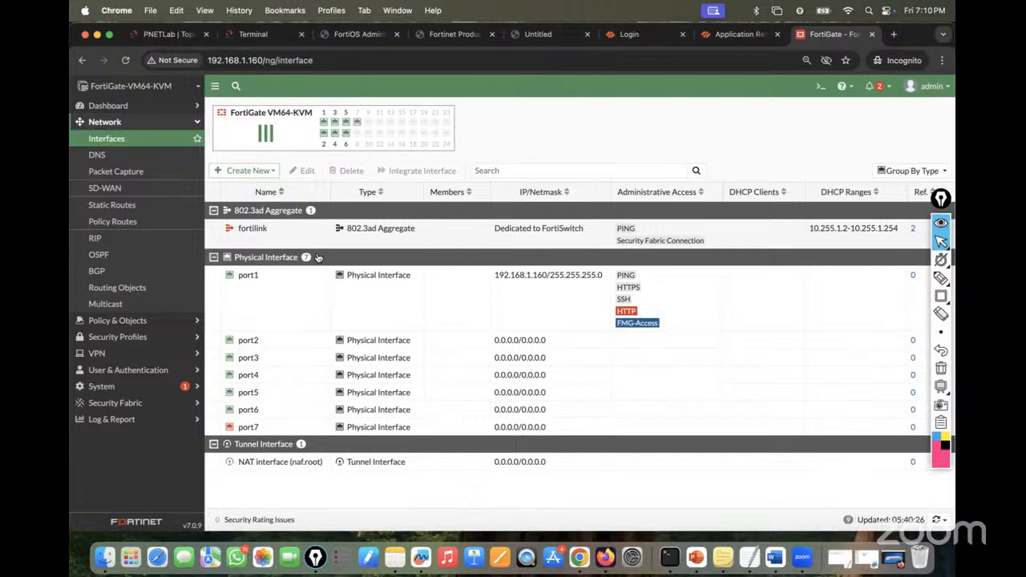
- Start the VPC10, VPC11, VPC5 and VPC6 nodes, then switch Epic Pen to annotation mode
{"action": "left_click", "coordinate": [164, 34]}
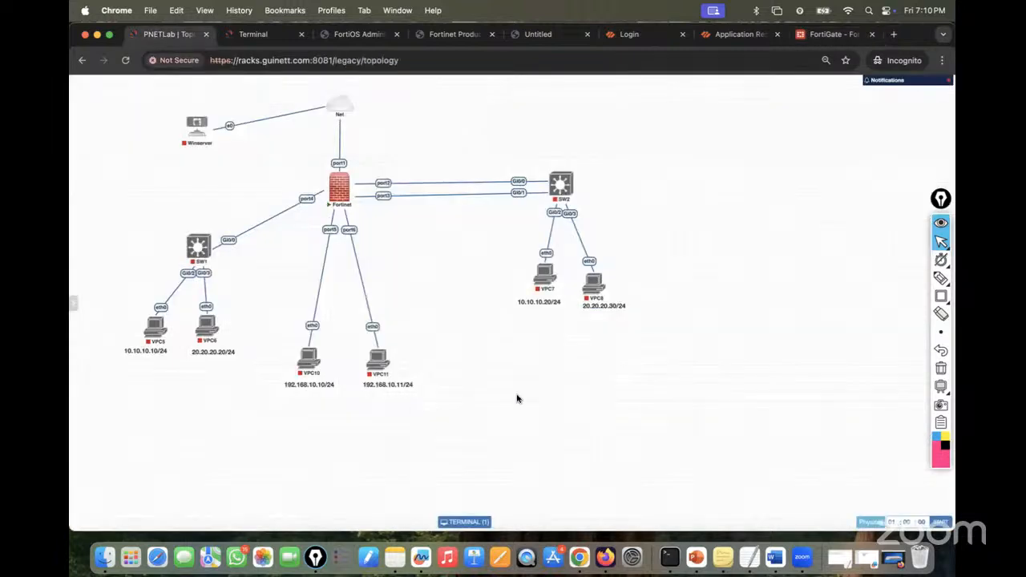
{"action": "left_click", "coordinate": [302, 343]}
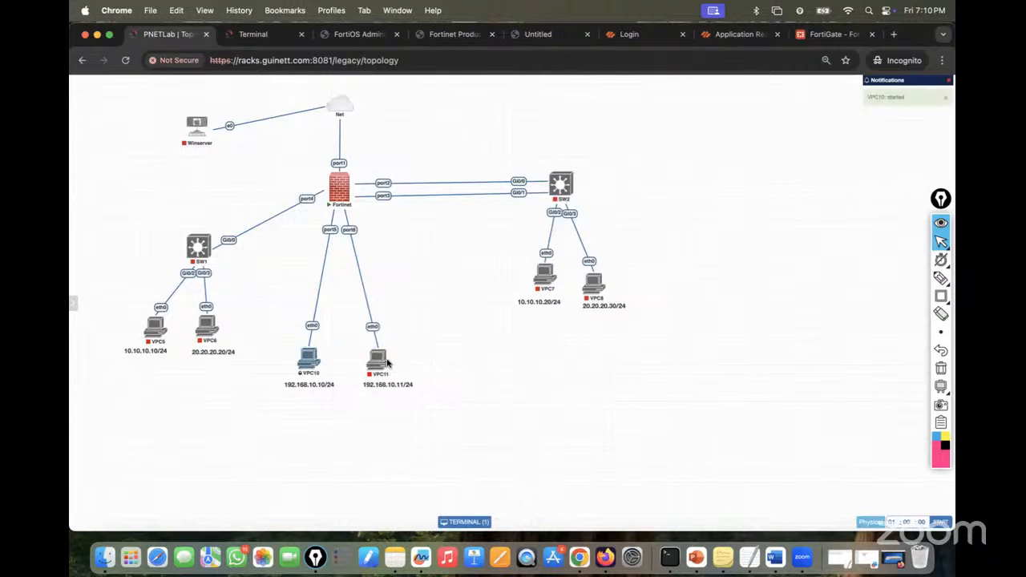
{"action": "left_click", "coordinate": [372, 343]}
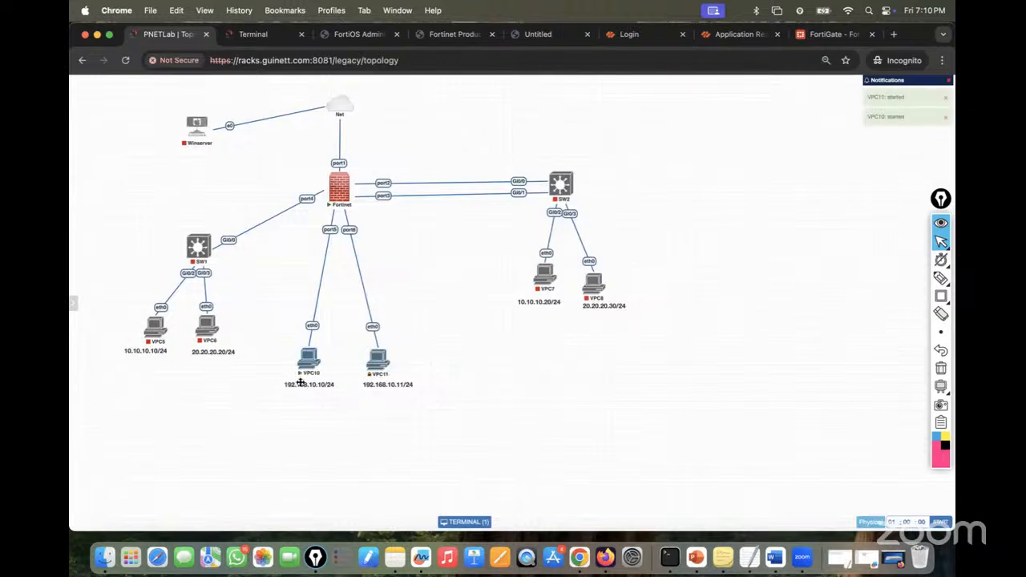
{"action": "left_click", "coordinate": [150, 311]}
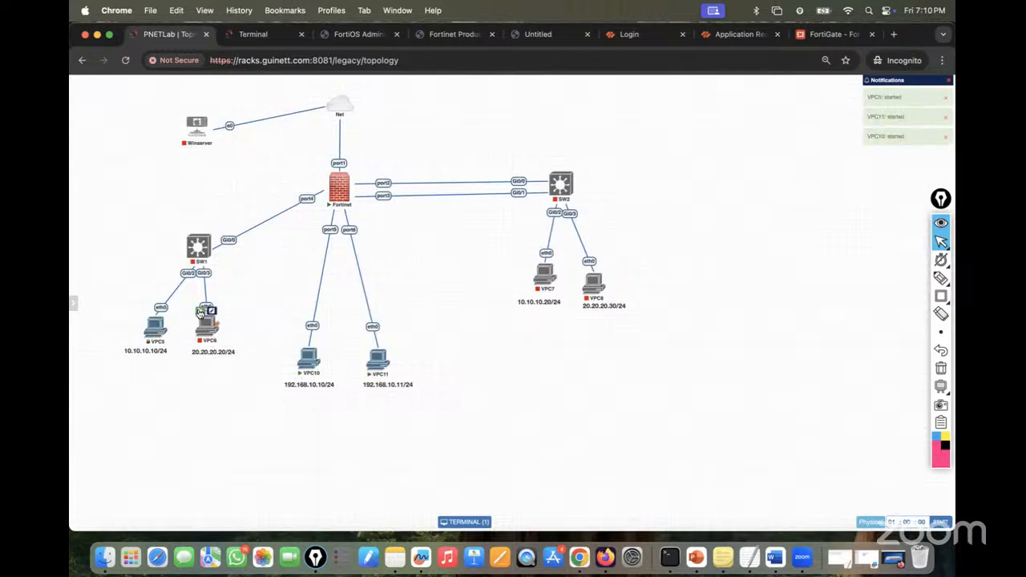
{"action": "left_click", "coordinate": [206, 310]}
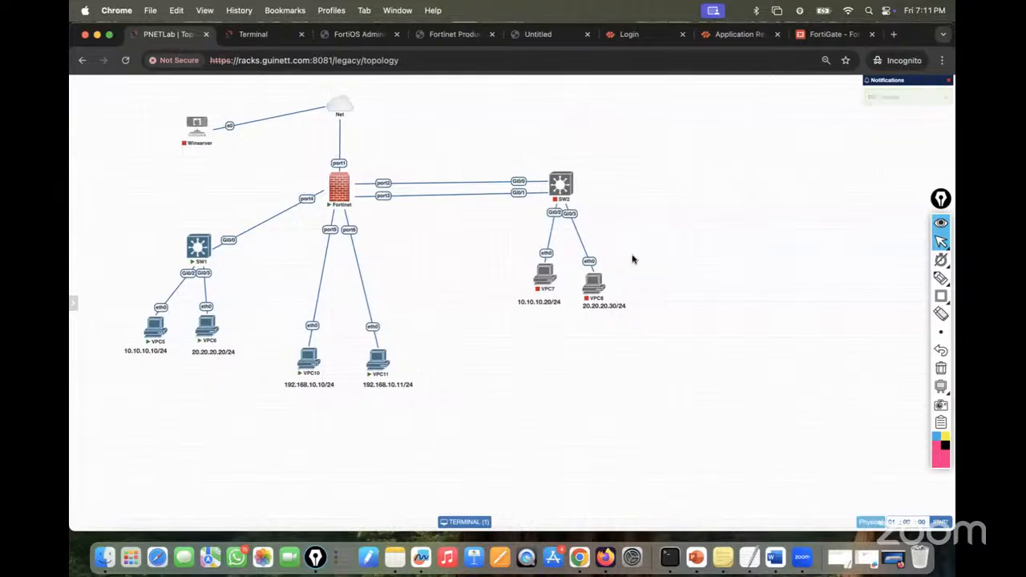
{"action": "mouse_move", "coordinate": [941, 278]}
{"action": "left_click", "coordinate": [885, 278]}
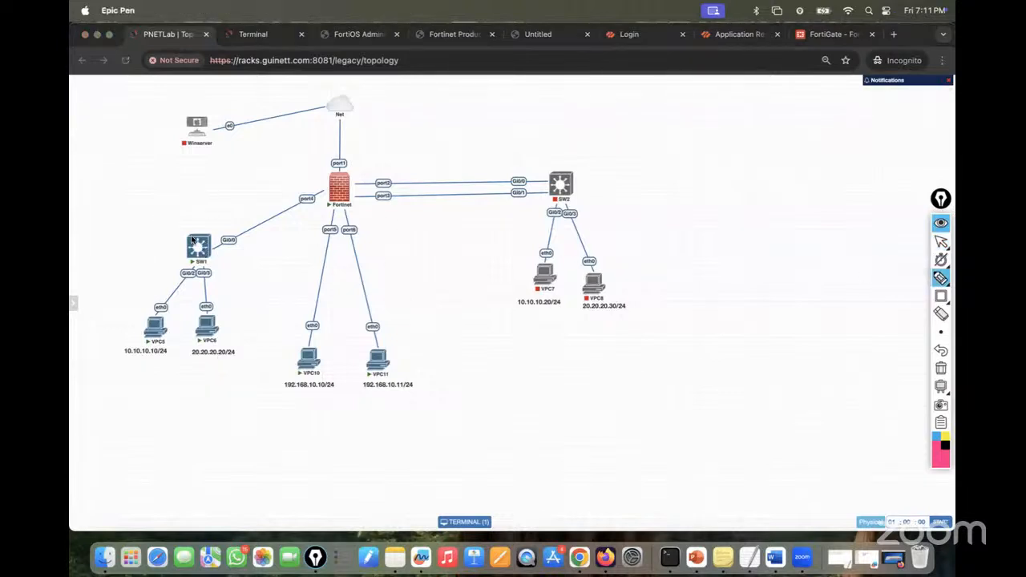
{"action": "left_click_drag", "start_coordinate": [162, 307], "coordinate": [191, 274]}
{"action": "left_click_drag", "start_coordinate": [208, 313], "coordinate": [205, 275]}
{"action": "mouse_move", "coordinate": [215, 249]}
{"action": "left_mouse_down"}
{"action": "mouse_move", "coordinate": [321, 186]}
{"action": "mouse_move", "coordinate": [352, 191]}
{"action": "mouse_move", "coordinate": [373, 160]}
{"action": "mouse_move", "coordinate": [379, 167]}
{"action": "mouse_move", "coordinate": [408, 142]}
{"action": "mouse_move", "coordinate": [430, 141]}
{"action": "left_mouse_up"}
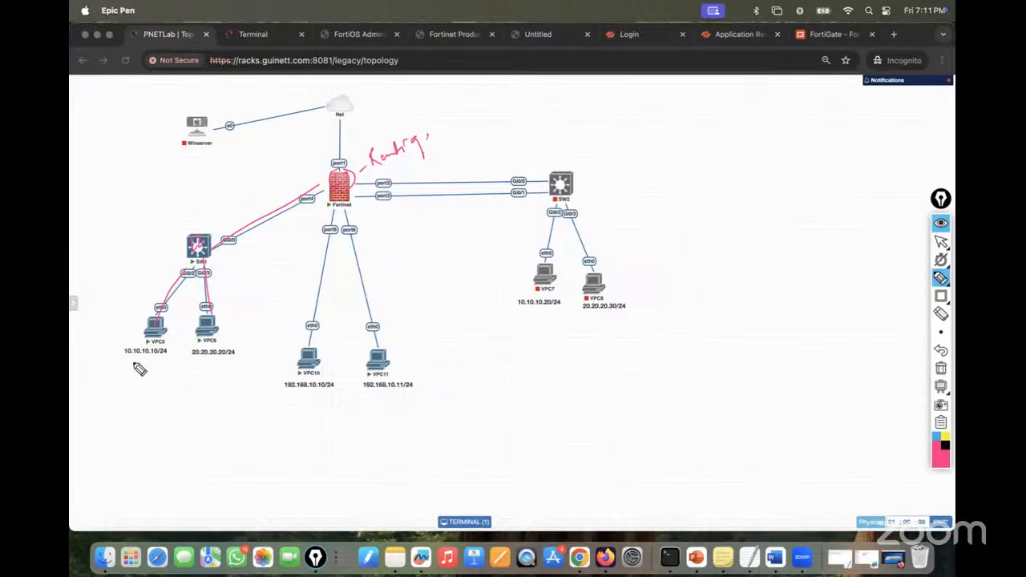
{"action": "mouse_move", "coordinate": [129, 369]}
{"action": "left_mouse_down"}
{"action": "mouse_move", "coordinate": [210, 371]}
{"action": "mouse_move", "coordinate": [194, 377]}
{"action": "left_mouse_up"}
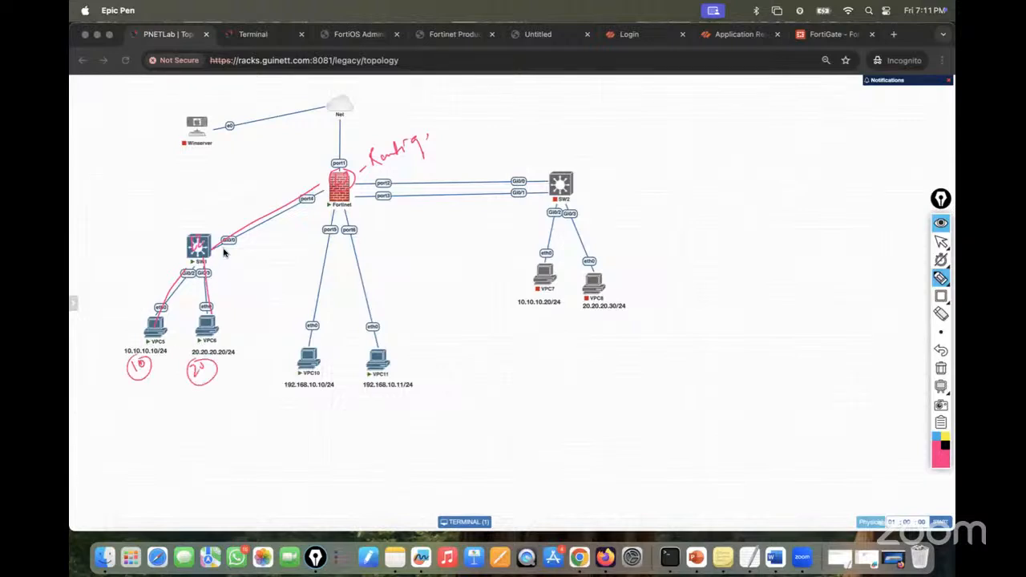
{"action": "mouse_move", "coordinate": [212, 223]}
{"action": "left_mouse_down"}
{"action": "mouse_move", "coordinate": [239, 226]}
{"action": "mouse_move", "coordinate": [286, 195]}
{"action": "mouse_move", "coordinate": [315, 193]}
{"action": "mouse_move", "coordinate": [320, 202]}
{"action": "mouse_move", "coordinate": [347, 192]}
{"action": "mouse_move", "coordinate": [299, 205]}
{"action": "mouse_move", "coordinate": [316, 197]}
{"action": "mouse_move", "coordinate": [305, 161]}
{"action": "mouse_move", "coordinate": [313, 157]}
{"action": "mouse_move", "coordinate": [293, 164]}
{"action": "mouse_move", "coordinate": [324, 153]}
{"action": "mouse_move", "coordinate": [289, 176]}
{"action": "mouse_move", "coordinate": [323, 191]}
{"action": "mouse_move", "coordinate": [303, 205]}
{"action": "left_mouse_up"}
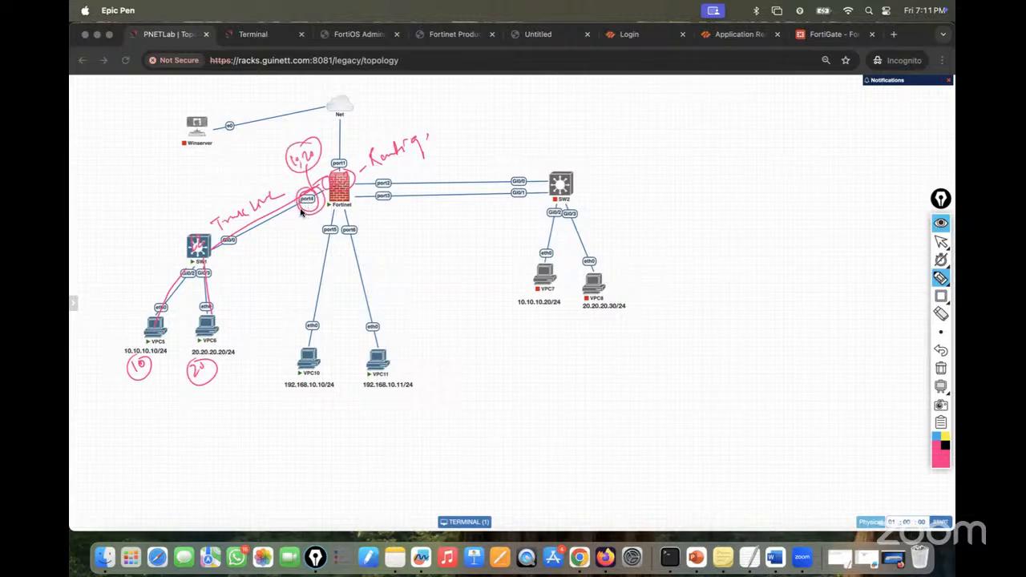
{"action": "mouse_move", "coordinate": [356, 171]}
{"action": "left_mouse_down"}
{"action": "mouse_move", "coordinate": [359, 136]}
{"action": "mouse_move", "coordinate": [421, 102]}
{"action": "mouse_move", "coordinate": [401, 80]}
{"action": "left_mouse_up"}
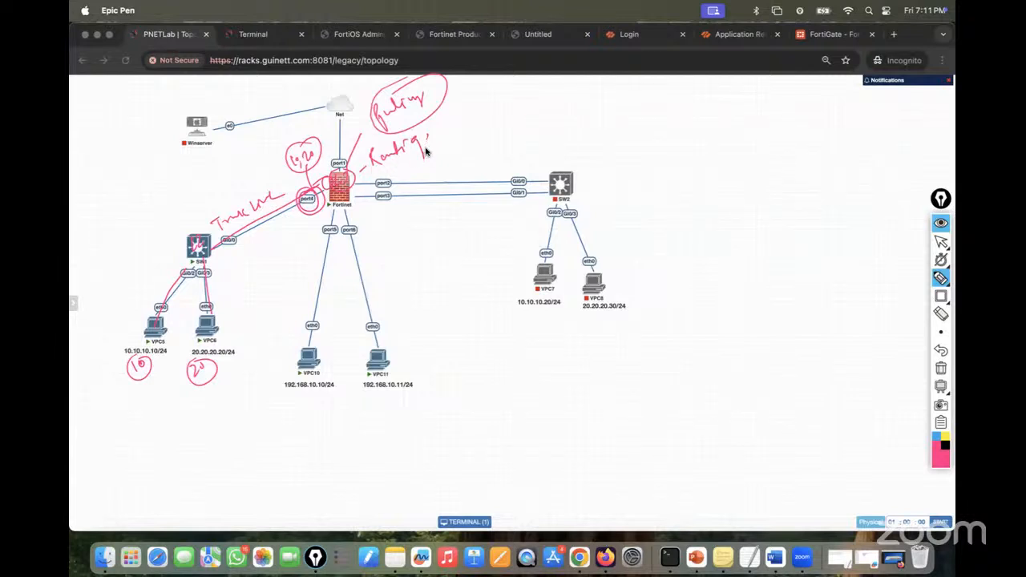
{"action": "left_click", "coordinate": [943, 369]}
{"action": "left_click", "coordinate": [941, 241]}
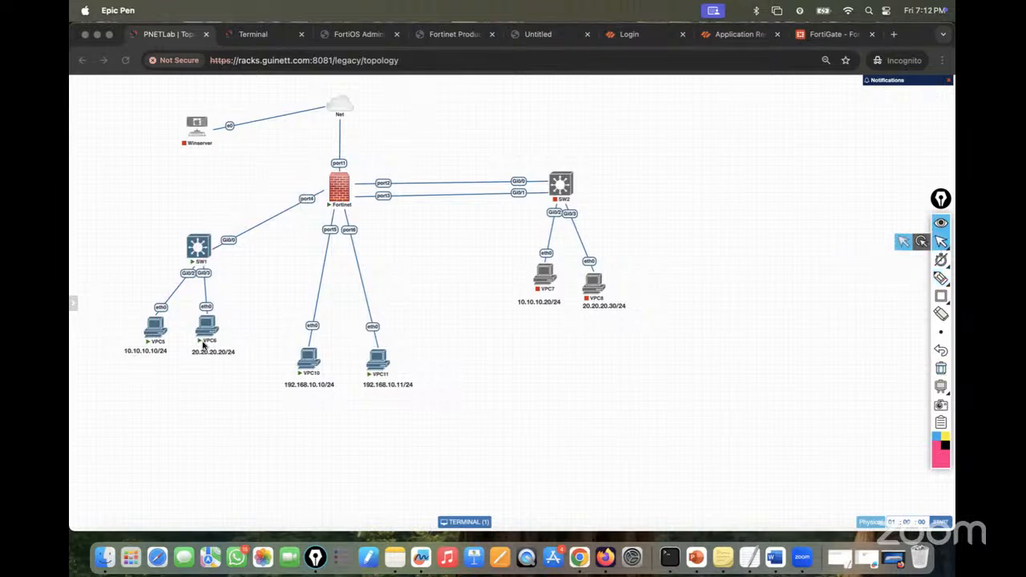
- Assign VPC5 the address 10.10.10.10/24 with gateway 10.10.10.1
{"action": "left_click", "coordinate": [154, 330]}
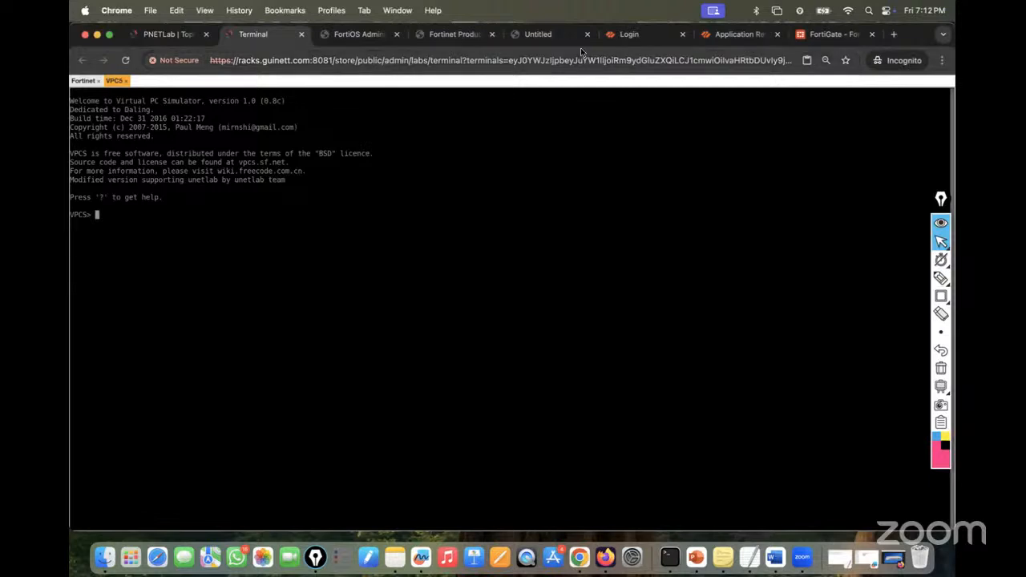
{"action": "left_click", "coordinate": [173, 37]}
{"action": "left_click", "coordinate": [210, 328]}
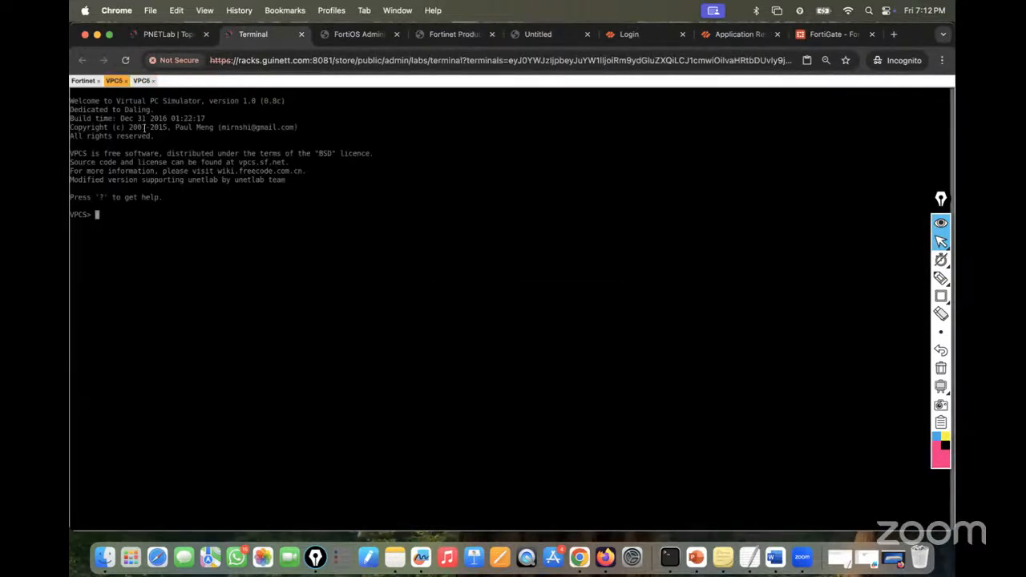
{"action": "left_click", "coordinate": [168, 34]}
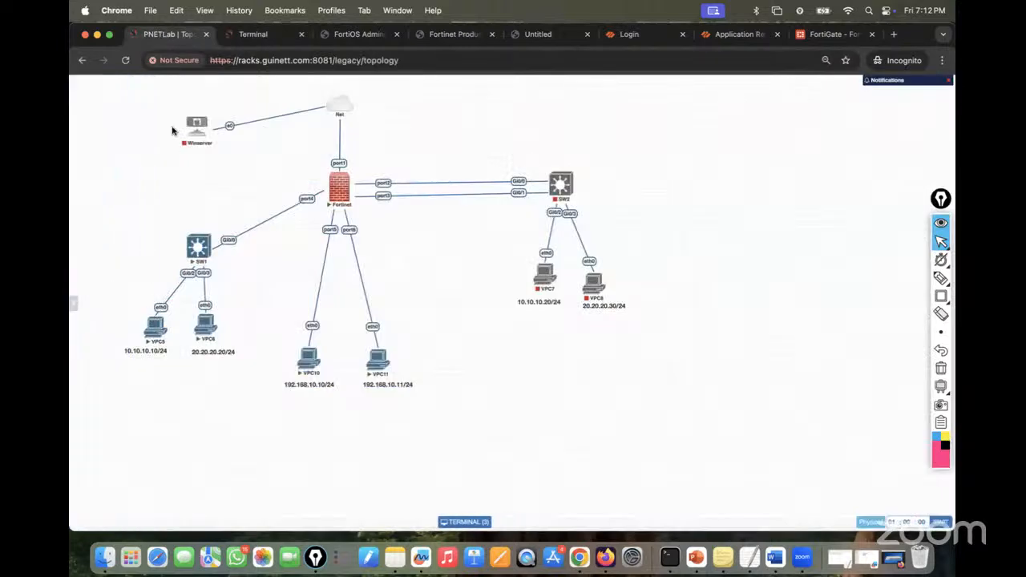
{"action": "left_click", "coordinate": [154, 327]}
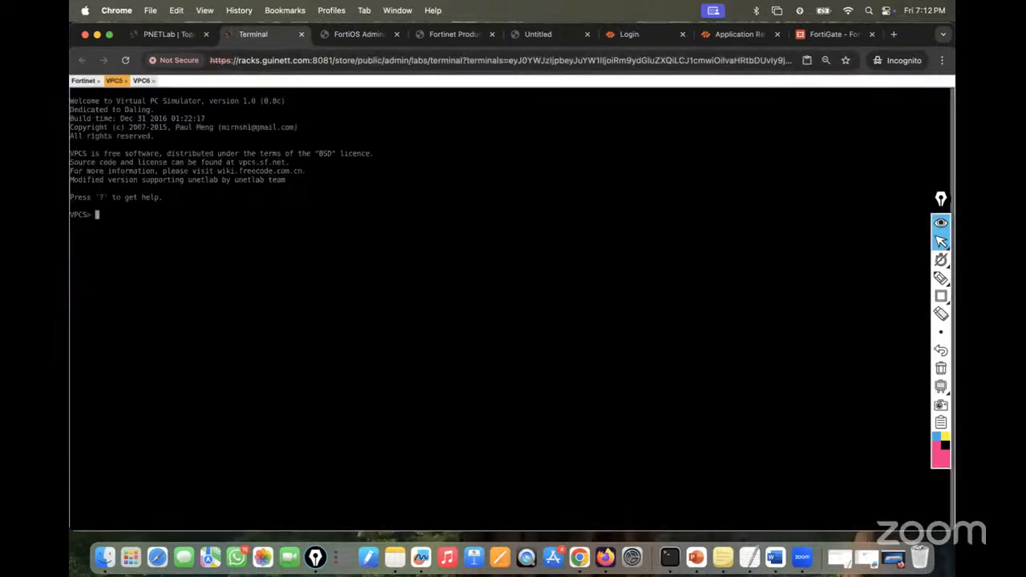
{"action": "type", "text": "ip 10.10.10.10/24"}
{"action": "left_click", "coordinate": [172, 35]}
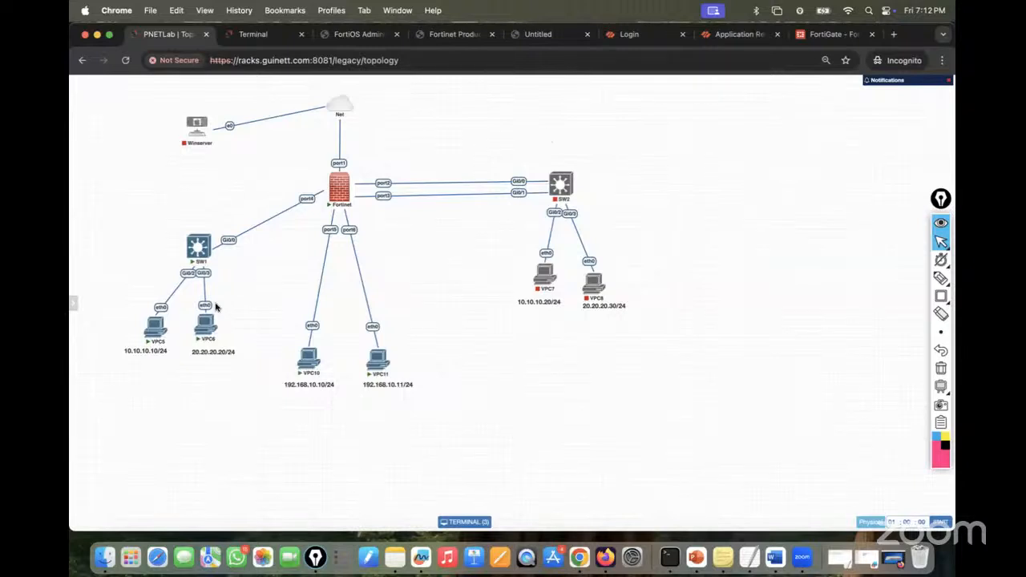
{"action": "left_click", "coordinate": [253, 36]}
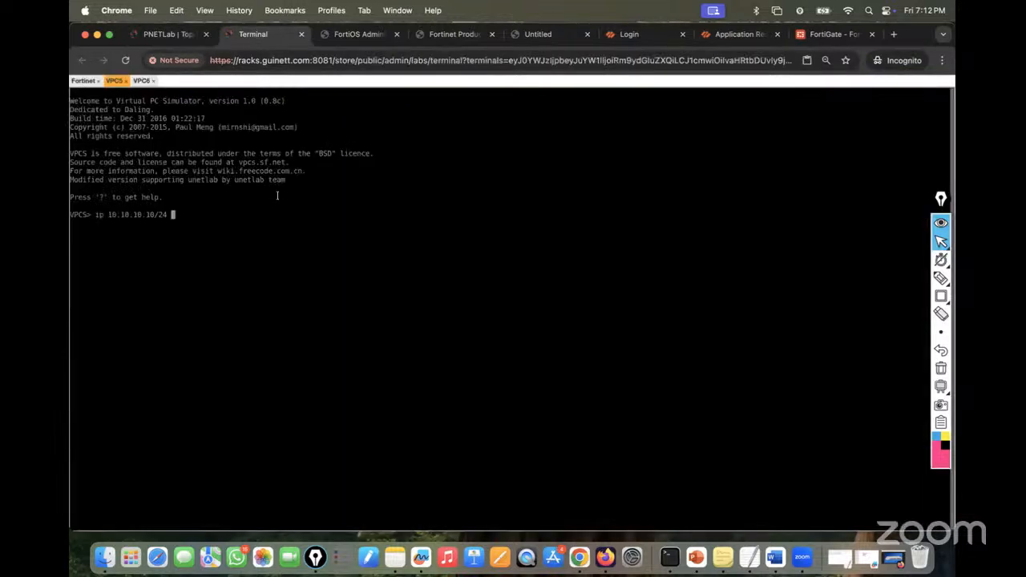
{"action": "type", "text": "10.10.10.1"}
{"action": "key", "text": "Return"}
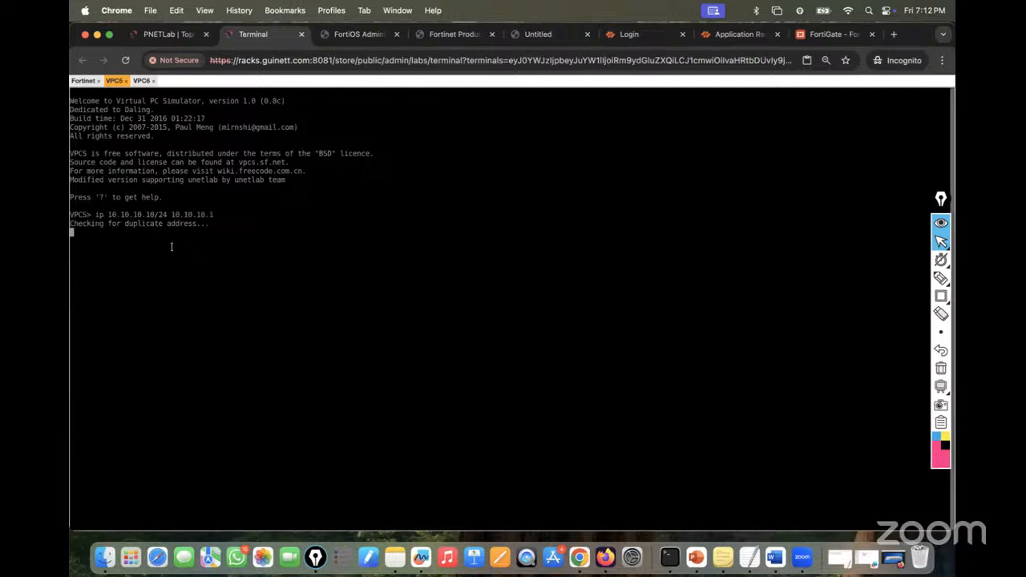
- Verify VPC5's configuration with show ip, then go back to the lab topology
{"action": "type", "text": "show ip"}
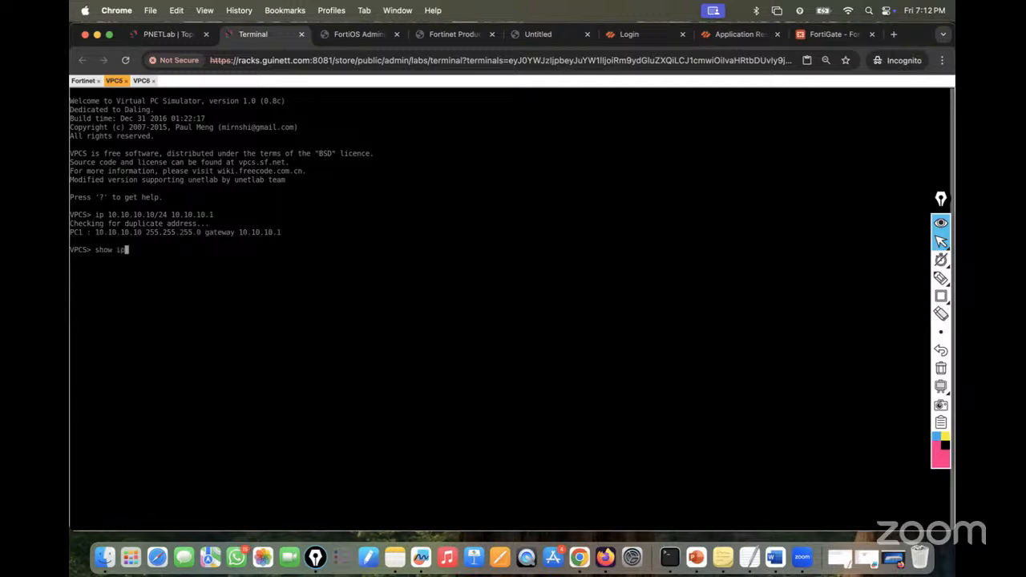
{"action": "type", "text": " ?"}
{"action": "key", "text": "Return"}
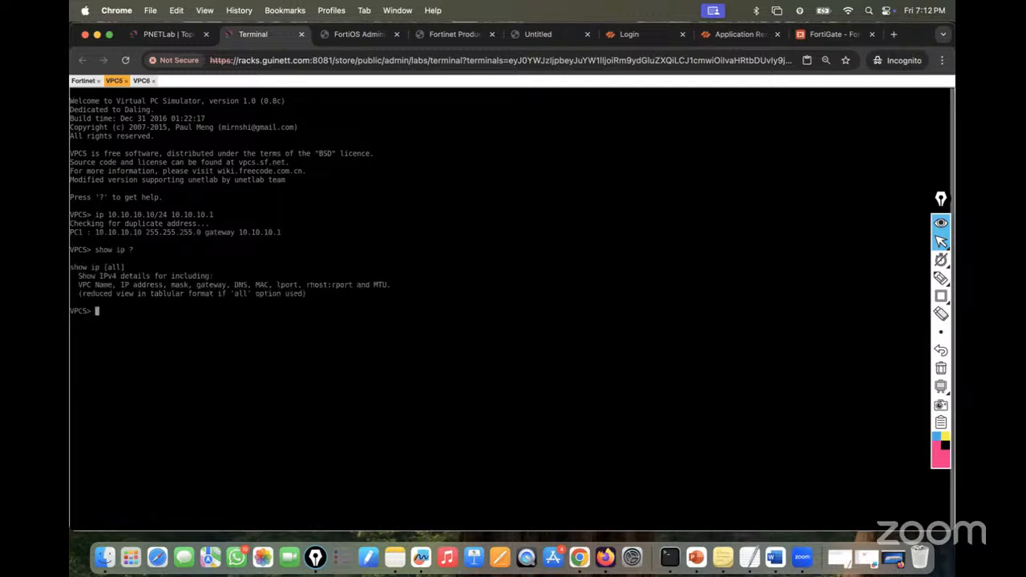
{"action": "key", "text": "Up"}
{"action": "key", "text": "Return"}
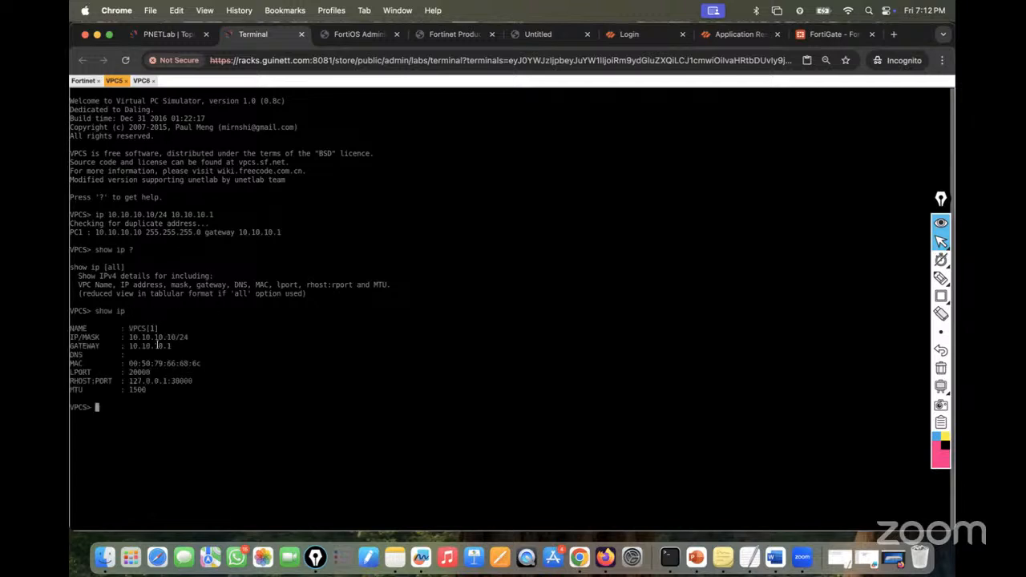
{"action": "left_click", "coordinate": [138, 82]}
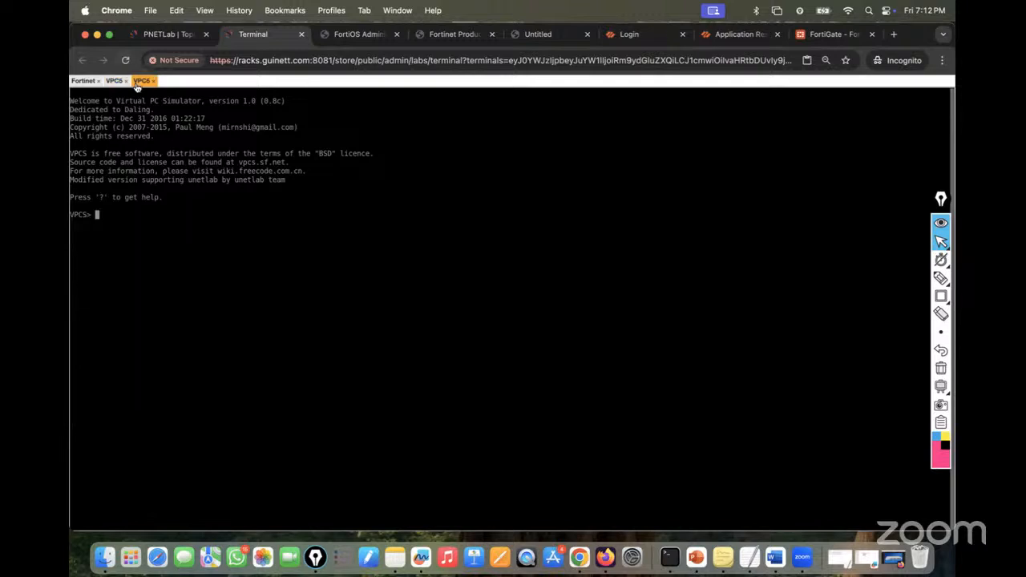
{"action": "left_click", "coordinate": [155, 35]}
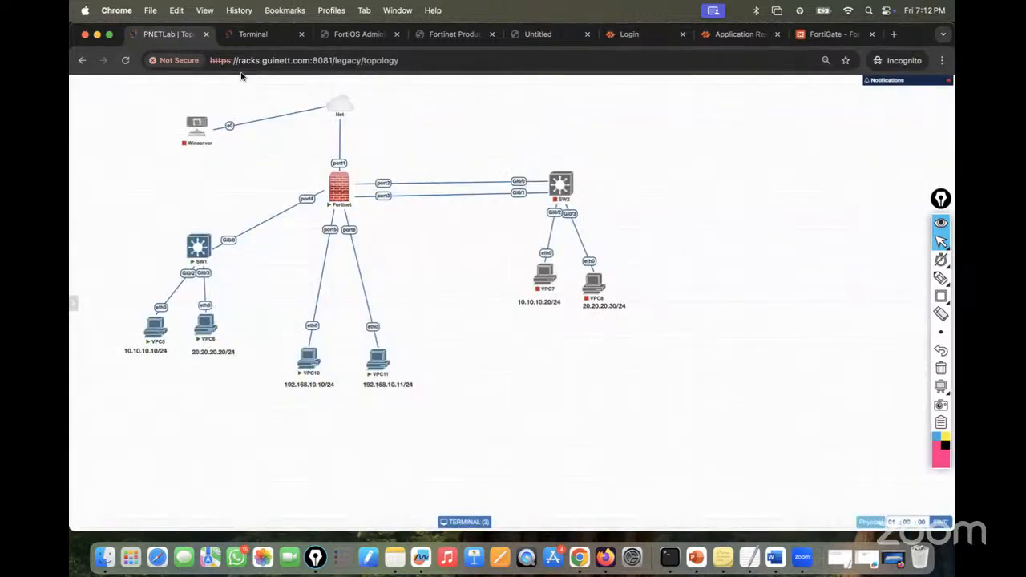
- Set VPC6 to 20.20.20.20/24 with gateway 20.20.20.1 and verify it with show ip
{"action": "left_click", "coordinate": [255, 34]}
{"action": "type", "text": "ip "}
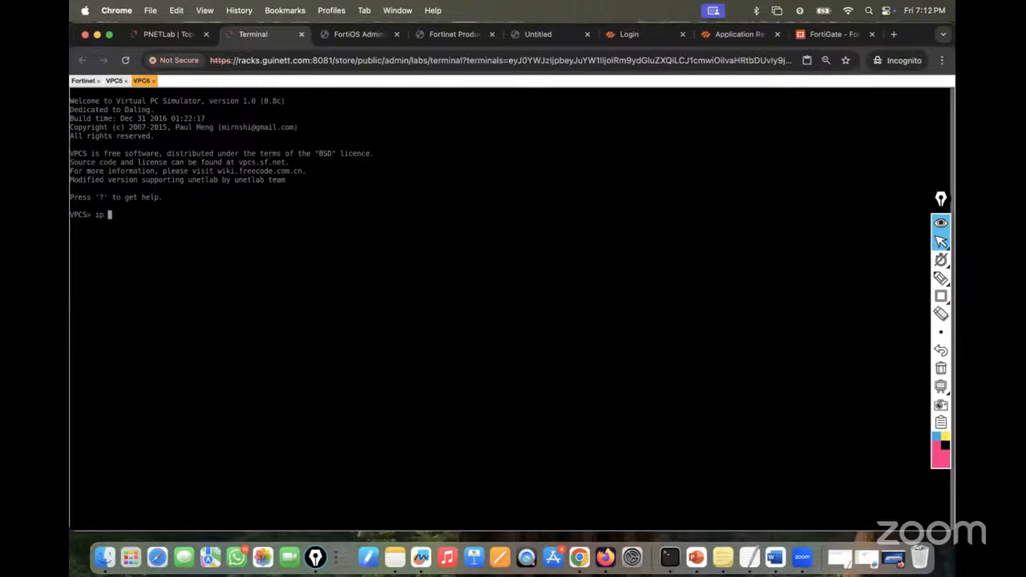
{"action": "type", "text": "20.20."}
{"action": "type", "text": "20.20."}
{"action": "type", "text": "24"}
{"action": "type", "text": " 20.20"}
{"action": "type", "text": ".20.2"}
{"action": "key", "text": "BackSpace"}
{"action": "type", "text": "1"}
{"action": "key", "text": "Return"}
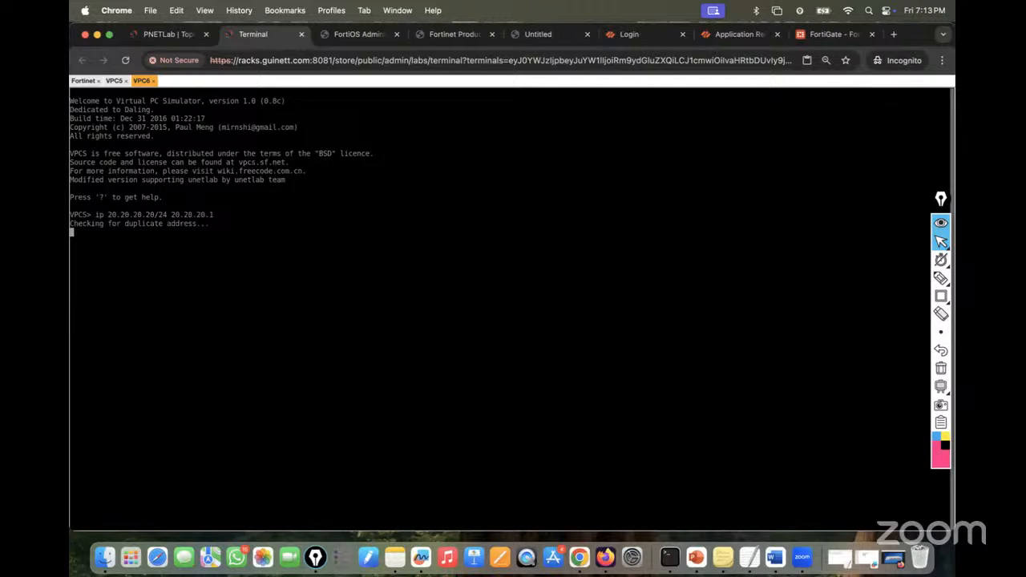
{"action": "type", "text": "show "}
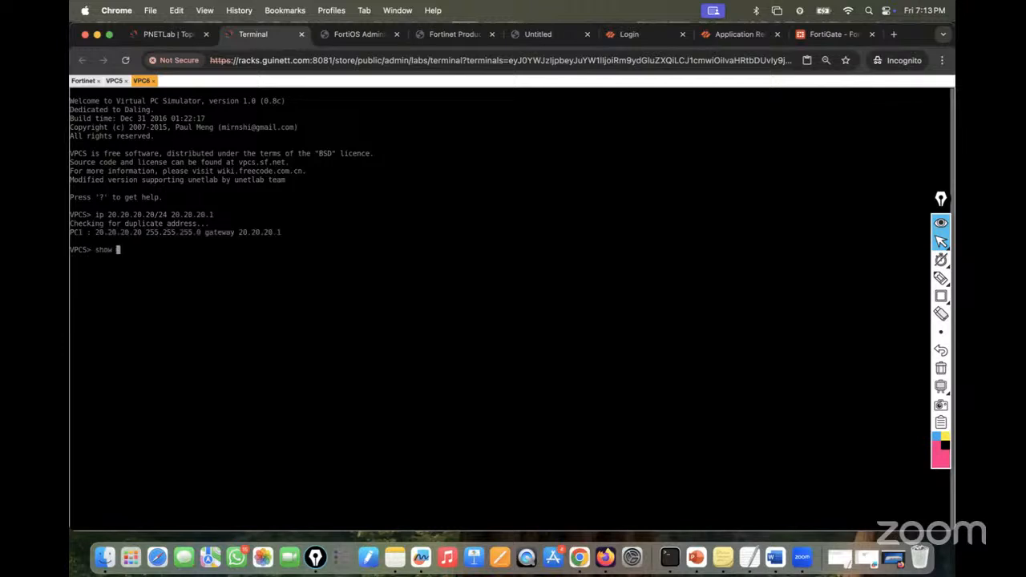
{"action": "type", "text": "ip"}
{"action": "key", "text": "Return"}
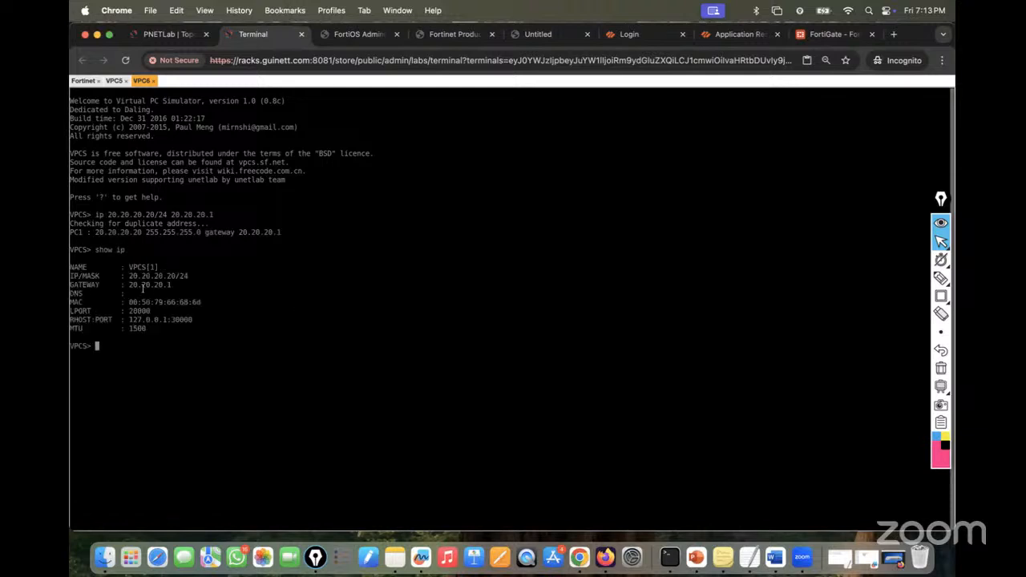
- Ping 20.20.20.20 from VPC5 and 10.10.10.10 from VPC6, then return to the topology
{"action": "left_click", "coordinate": [114, 81]}
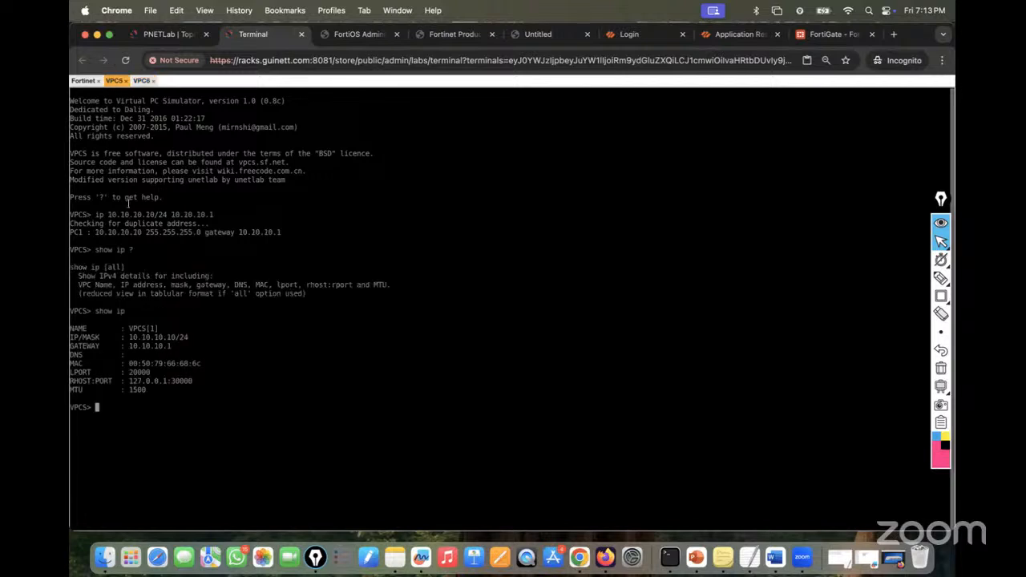
{"action": "type", "text": "pimng"}
{"action": "type", "text": "ng "}
{"action": "type", "text": "20.20.2"}
{"action": "type", "text": "0.20"}
{"action": "key", "text": "Return"}
{"action": "left_click", "coordinate": [141, 81]}
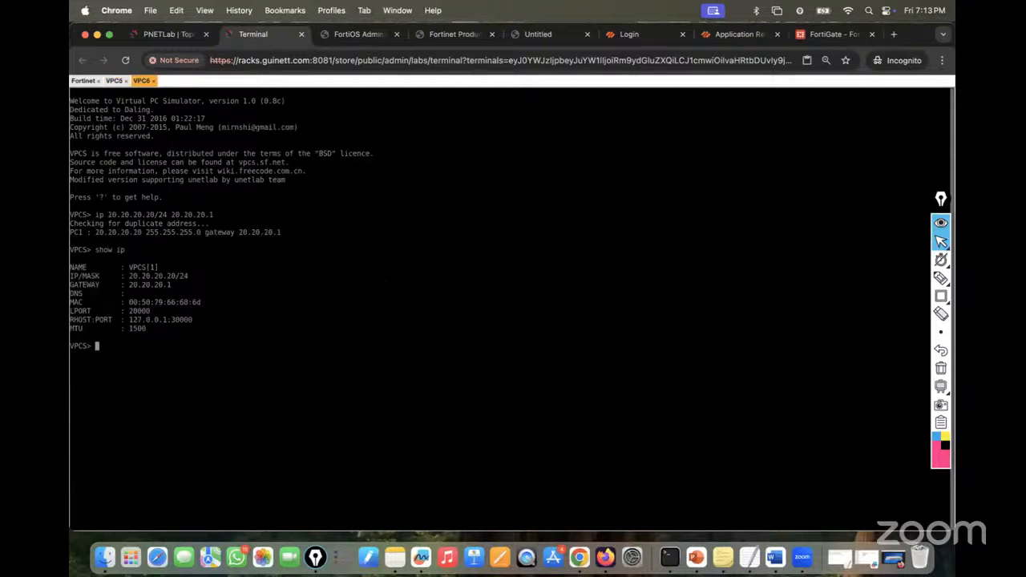
{"action": "type", "text": "ping 10.10.10.10"}
{"action": "key", "text": "Return"}
{"action": "left_click", "coordinate": [154, 35]}
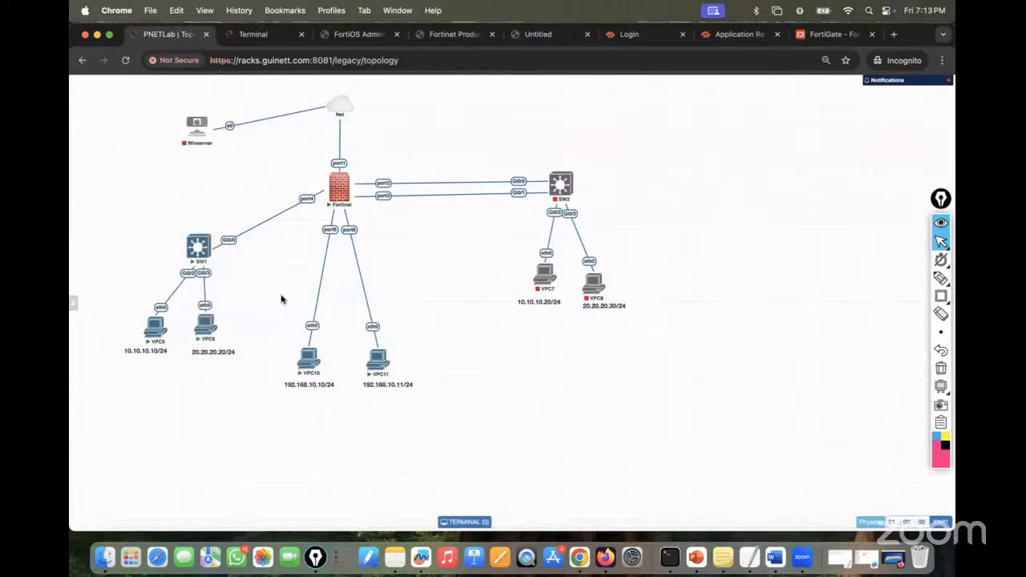
{"action": "left_click", "coordinate": [939, 278]}
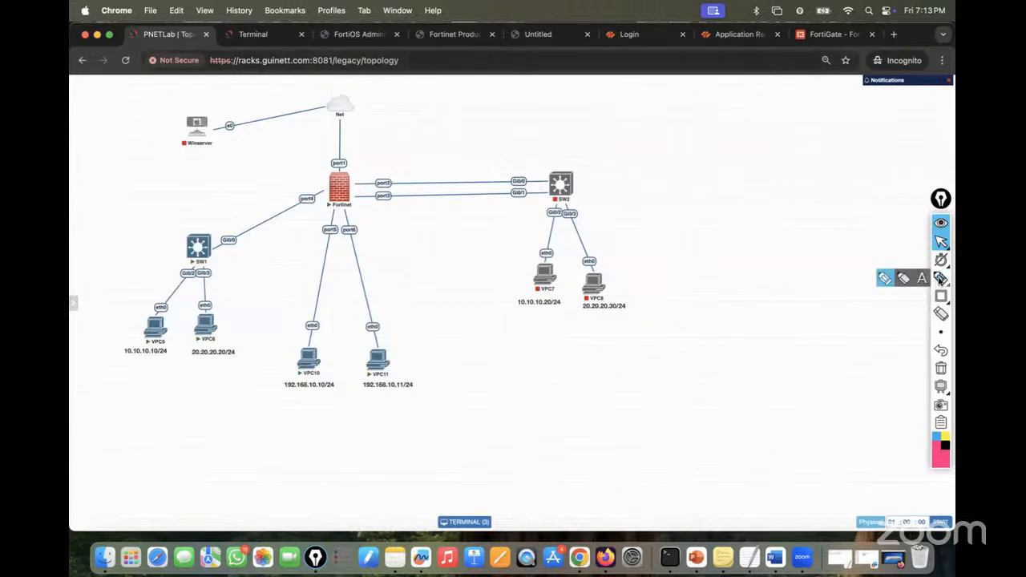
{"action": "left_click", "coordinate": [883, 279]}
{"action": "mouse_move", "coordinate": [160, 232]}
{"action": "left_mouse_down"}
{"action": "mouse_move", "coordinate": [203, 219]}
{"action": "mouse_move", "coordinate": [179, 249]}
{"action": "mouse_move", "coordinate": [185, 238]}
{"action": "left_mouse_up"}
{"action": "left_click_drag", "start_coordinate": [186, 238], "coordinate": [216, 223]}
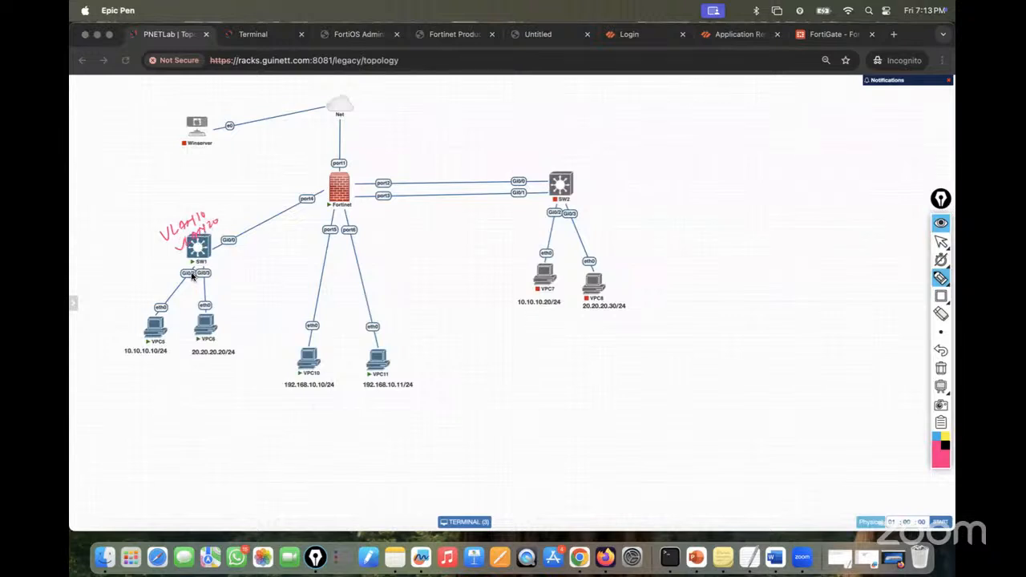
{"action": "mouse_move", "coordinate": [192, 276]}
{"action": "left_mouse_down"}
{"action": "mouse_move", "coordinate": [156, 280]}
{"action": "mouse_move", "coordinate": [229, 291]}
{"action": "mouse_move", "coordinate": [230, 300]}
{"action": "mouse_move", "coordinate": [225, 279]}
{"action": "left_mouse_up"}
{"action": "mouse_move", "coordinate": [160, 274]}
{"action": "left_mouse_down"}
{"action": "mouse_move", "coordinate": [150, 278]}
{"action": "mouse_move", "coordinate": [161, 274]}
{"action": "left_mouse_up"}
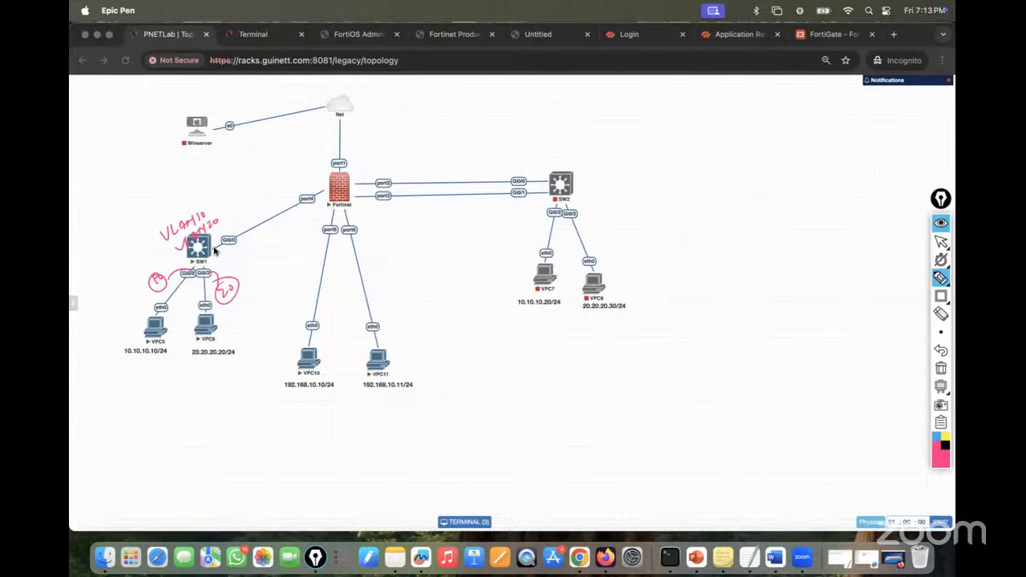
{"action": "mouse_move", "coordinate": [211, 252]}
{"action": "left_mouse_down"}
{"action": "mouse_move", "coordinate": [261, 214]}
{"action": "mouse_move", "coordinate": [349, 176]}
{"action": "left_mouse_up"}
{"action": "left_click_drag", "start_coordinate": [242, 241], "coordinate": [247, 247]}
{"action": "mouse_move", "coordinate": [247, 248]}
{"action": "left_mouse_down"}
{"action": "mouse_move", "coordinate": [255, 259]}
{"action": "mouse_move", "coordinate": [286, 243]}
{"action": "mouse_move", "coordinate": [291, 257]}
{"action": "mouse_move", "coordinate": [290, 240]}
{"action": "left_mouse_up"}
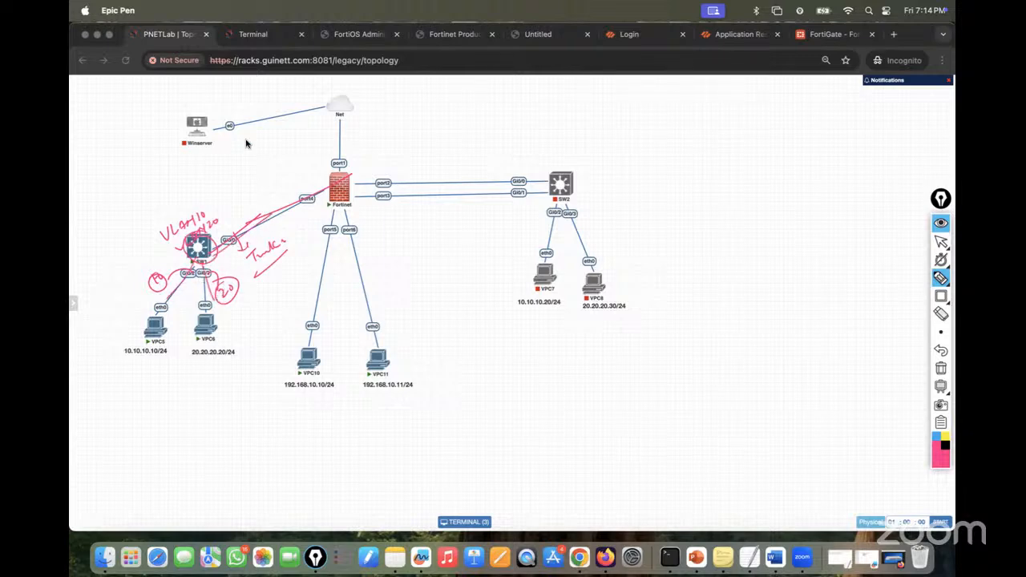
{"action": "left_click", "coordinate": [941, 368]}
{"action": "left_click", "coordinate": [941, 241]}
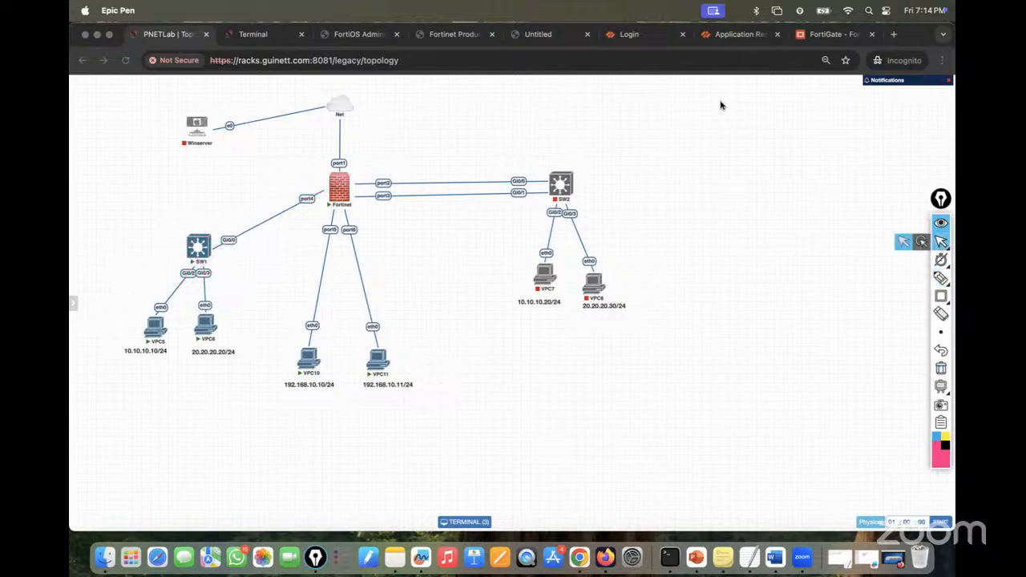
- Open SW1's console from the lab topology, enter privileged mode with 'en', and begin the configure command
{"action": "left_click", "coordinate": [244, 36]}
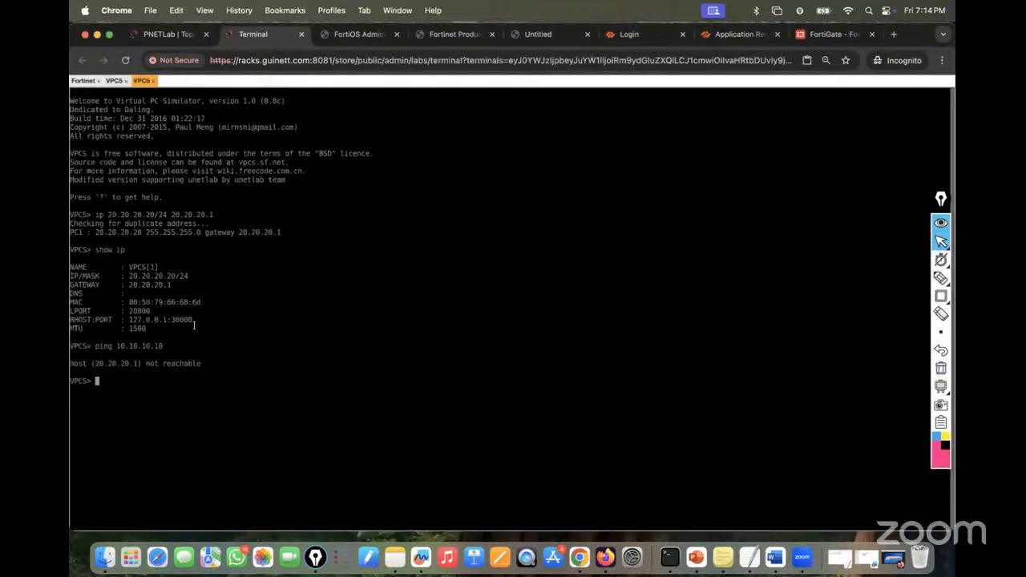
{"action": "left_click", "coordinate": [156, 34]}
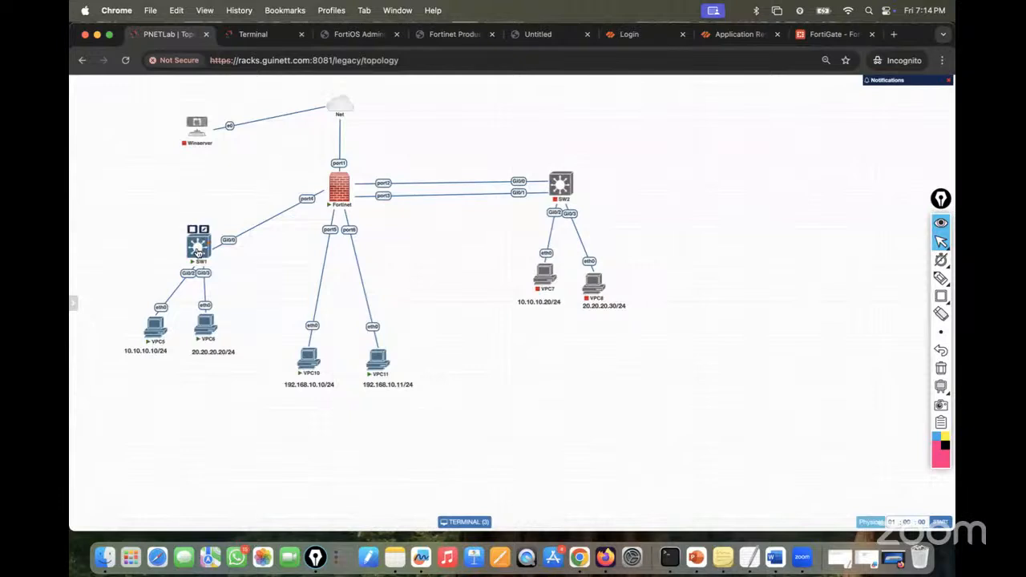
{"action": "left_click", "coordinate": [199, 243]}
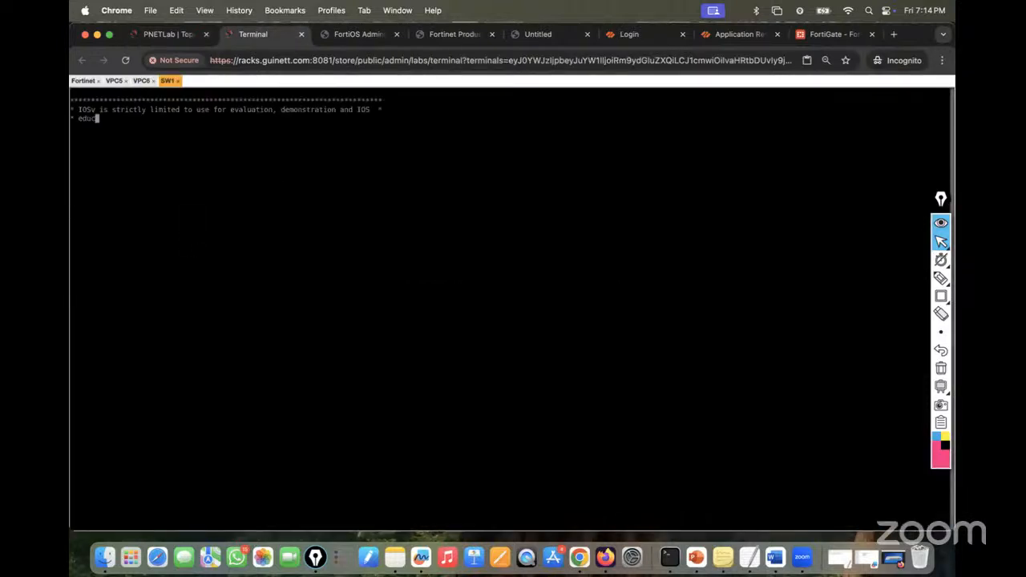
{"action": "key", "text": "Return"}
{"action": "key", "text": "Return"}
{"action": "key", "text": "Return"}
{"action": "key", "text": "Return"}
{"action": "type", "text": "en"}
{"action": "key", "text": "Return"}
{"action": "key", "text": "Return"}
{"action": "key", "text": "Return"}
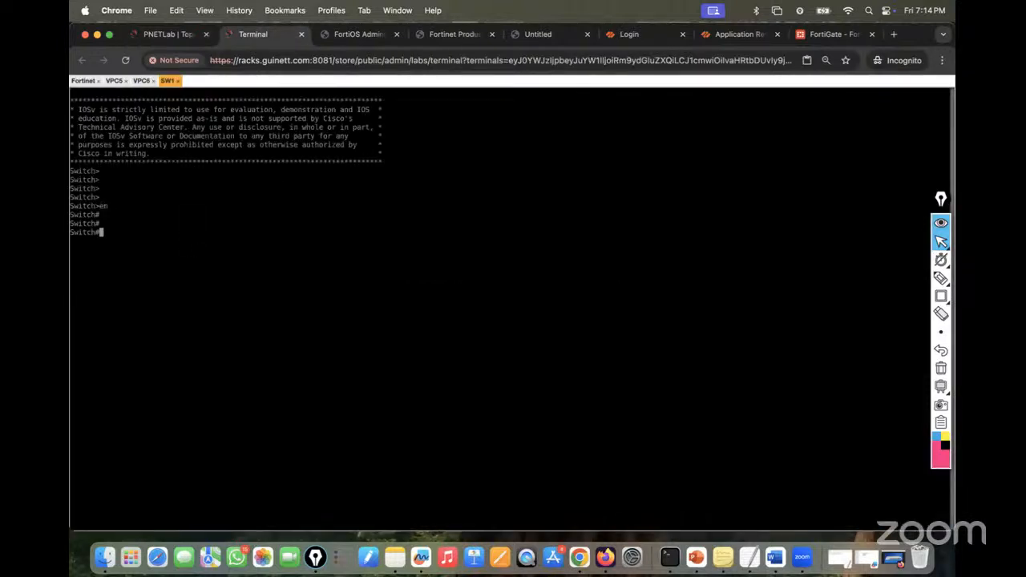
{"action": "type", "text": "conf gi"}
{"action": "type", "text": "g"}
- Enter global configuration and set the switch hostname to SW1
{"action": "key", "text": "Return"}
{"action": "key", "text": "Return"}
{"action": "key", "text": "Return"}
{"action": "key", "text": "Return"}
{"action": "key", "text": "Return"}
{"action": "type", "text": "host"}
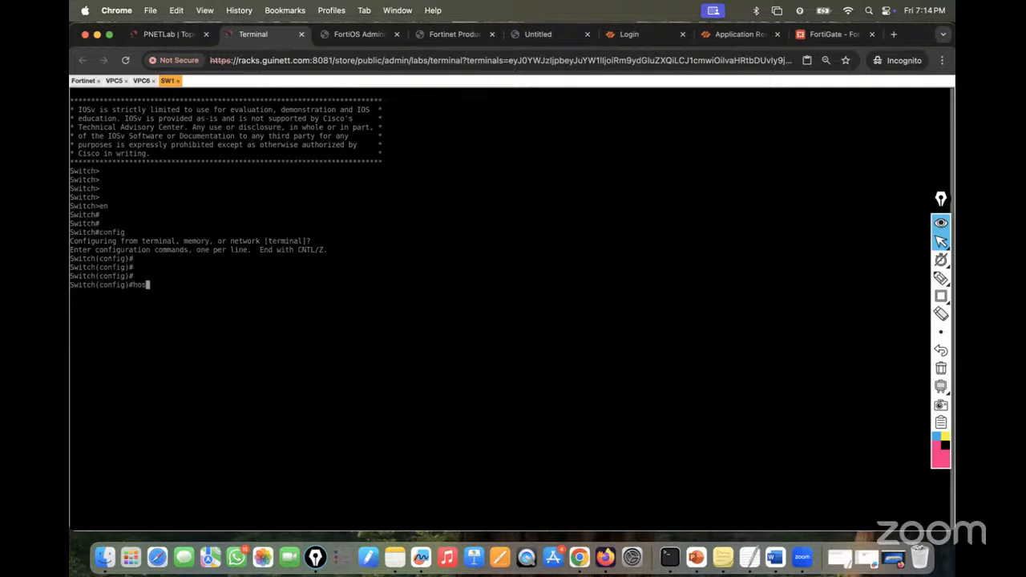
{"action": "key", "text": "Tab"}
{"action": "type", "text": "SW1"}
{"action": "key", "text": "Return"}
{"action": "key", "text": "Return"}
{"action": "key", "text": "Return"}
{"action": "key", "text": "Return"}
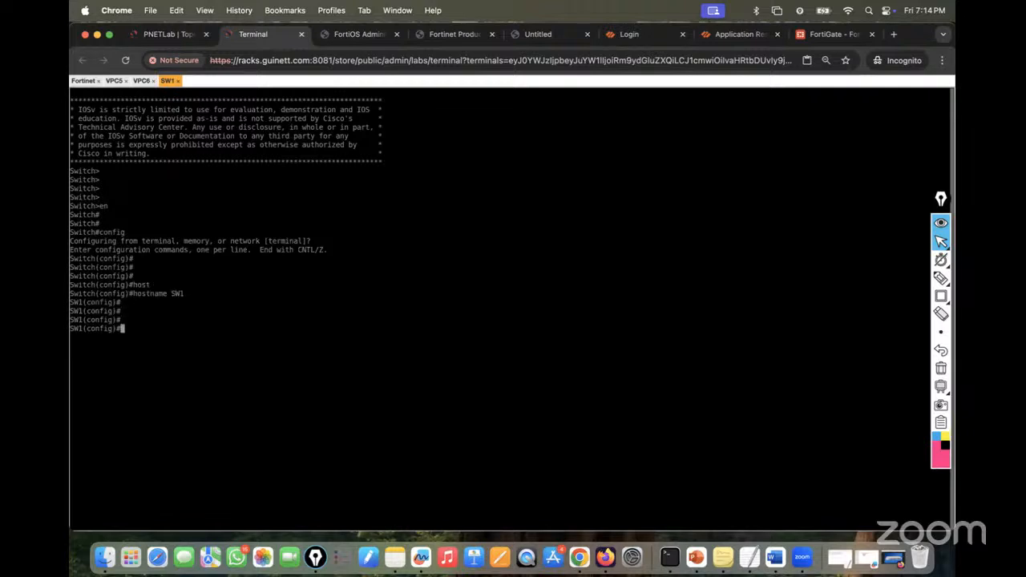
- Create VLAN 10 and VLAN 20 on the switch
{"action": "type", "text": "vlan 10"}
{"action": "key", "text": "Return"}
{"action": "key", "text": "Return"}
{"action": "key", "text": "Return"}
{"action": "type", "text": "exit"}
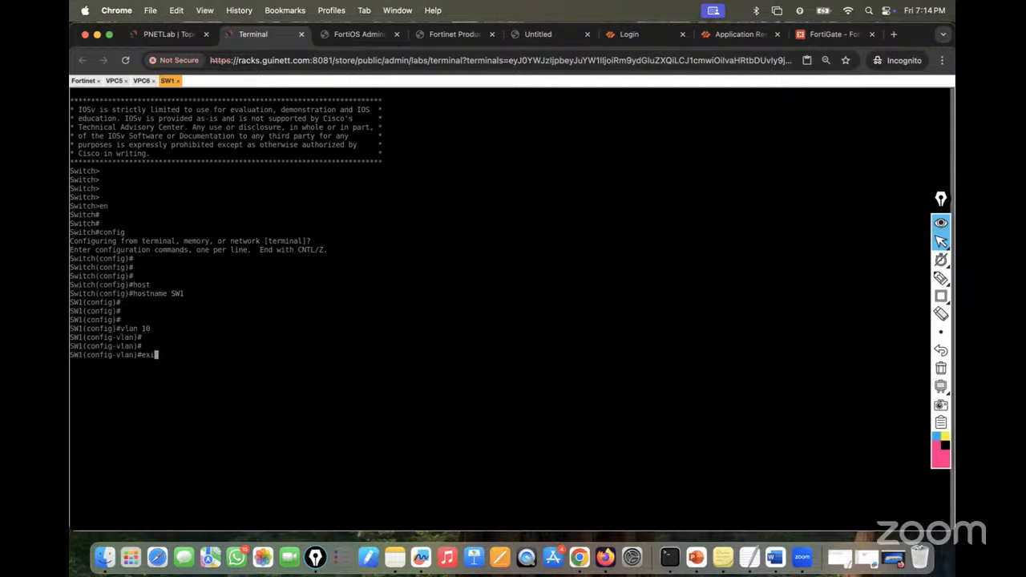
{"action": "key", "text": "Return"}
{"action": "key", "text": "Return"}
{"action": "type", "text": "vlan "}
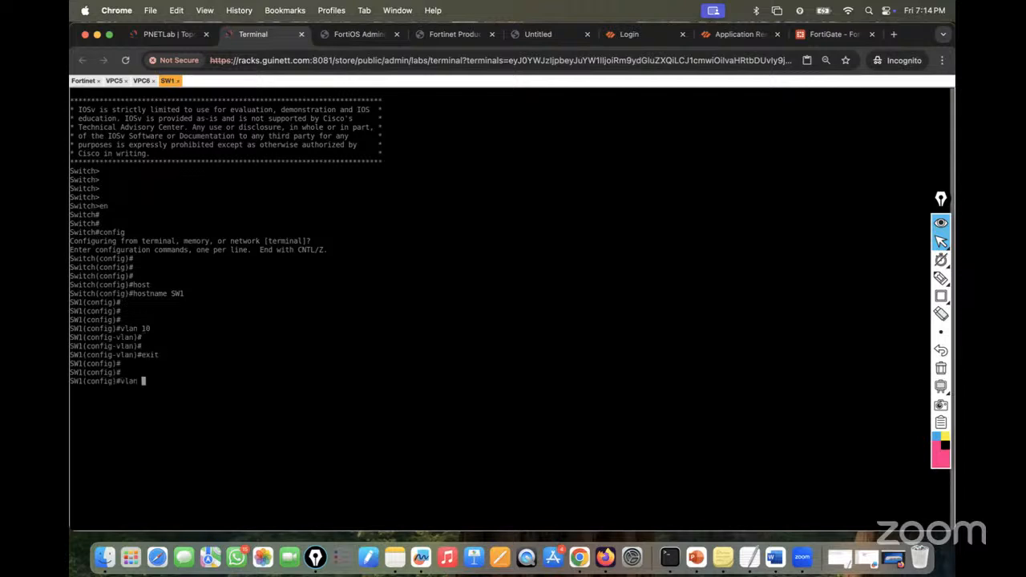
{"action": "type", "text": "20"}
{"action": "key", "text": "Return"}
{"action": "key", "text": "Return"}
{"action": "key", "text": "Return"}
{"action": "key", "text": "Return"}
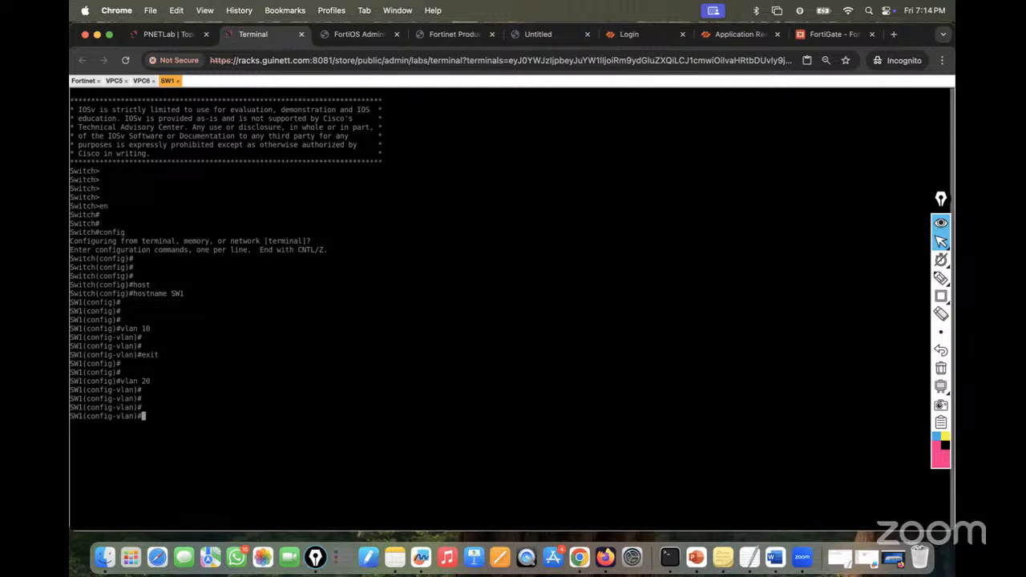
{"action": "type", "text": "exit"}
{"action": "key", "text": "Return"}
{"action": "key", "text": "Return"}
{"action": "key", "text": "Return"}
{"action": "key", "text": "Return"}
{"action": "key", "text": "Return"}
{"action": "key", "text": "Return"}
{"action": "key", "text": "Return"}
{"action": "key", "text": "Return"}
{"action": "key", "text": "Return"}
{"action": "key", "text": "Return"}
{"action": "key", "text": "Return"}
- Run 'do sh vlan' and page through it to confirm VLANs 10 and 20 are active
{"action": "type", "text": "do sh "}
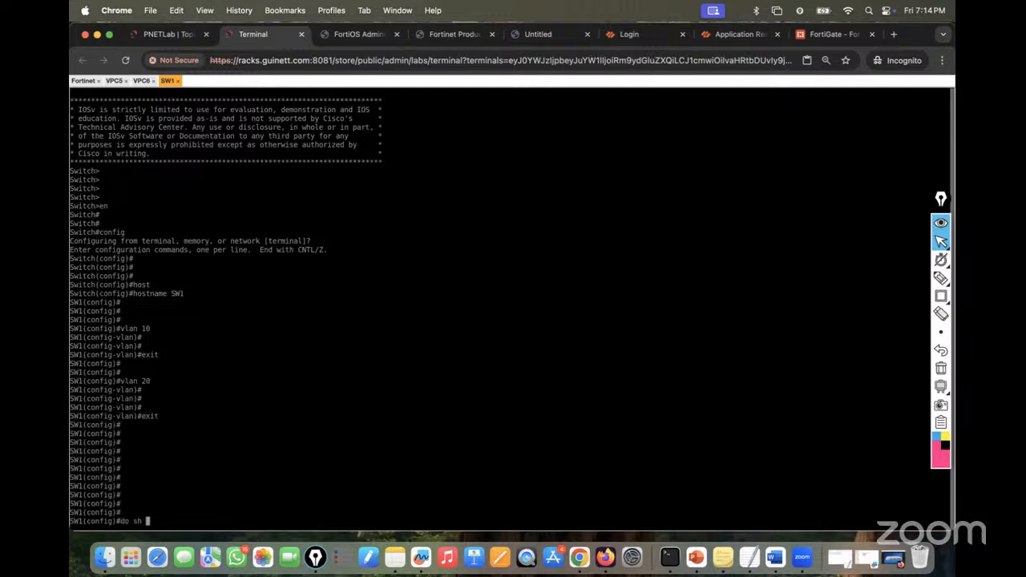
{"action": "type", "text": "vlan"}
{"action": "key", "text": "Return"}
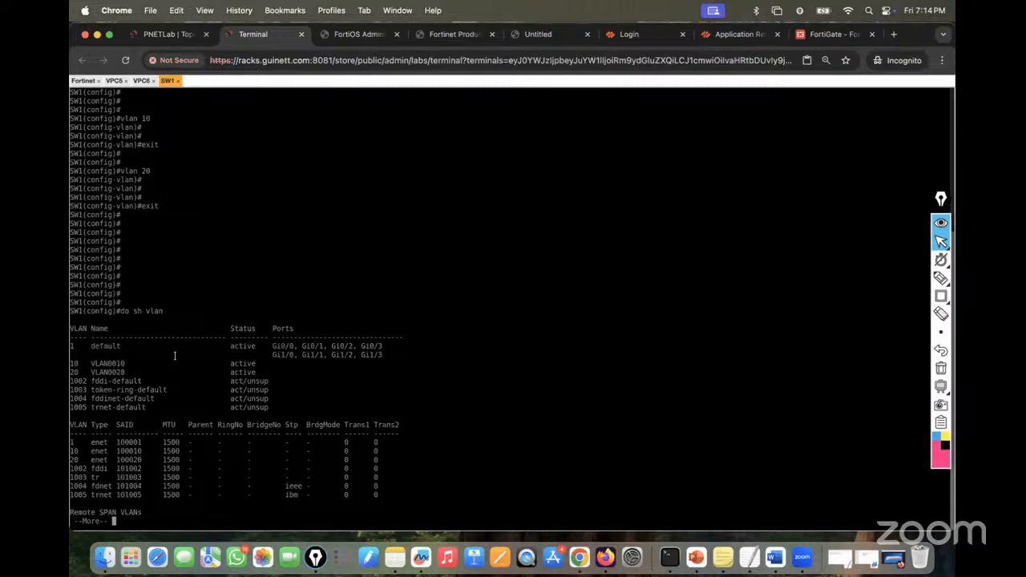
{"action": "key", "text": "space"}
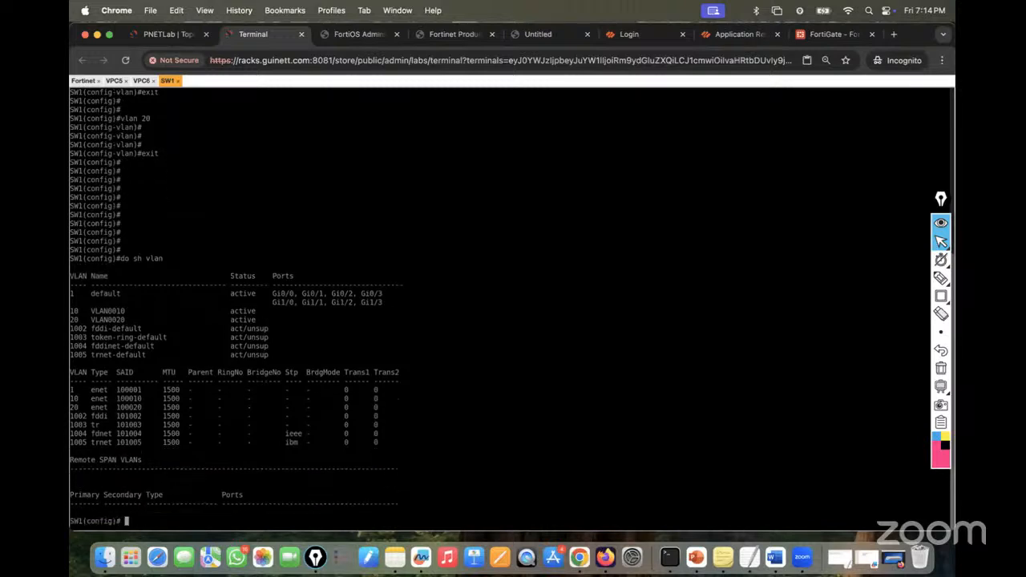
- Enter interface Gi0/2 and set it to switchport mode access
{"action": "type", "text": "int"}
{"action": "left_click", "coordinate": [168, 34]}
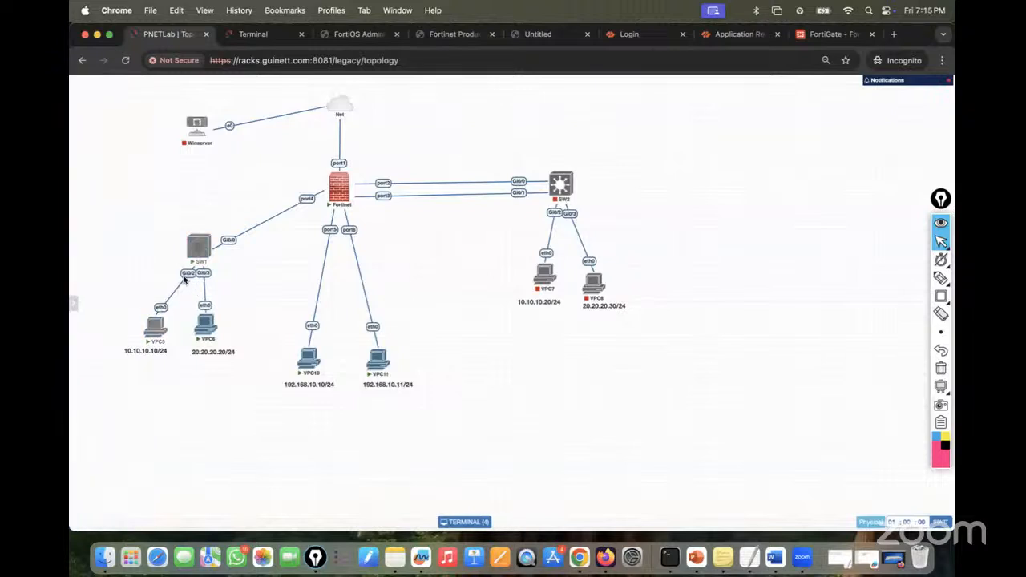
{"action": "left_click", "coordinate": [255, 34]}
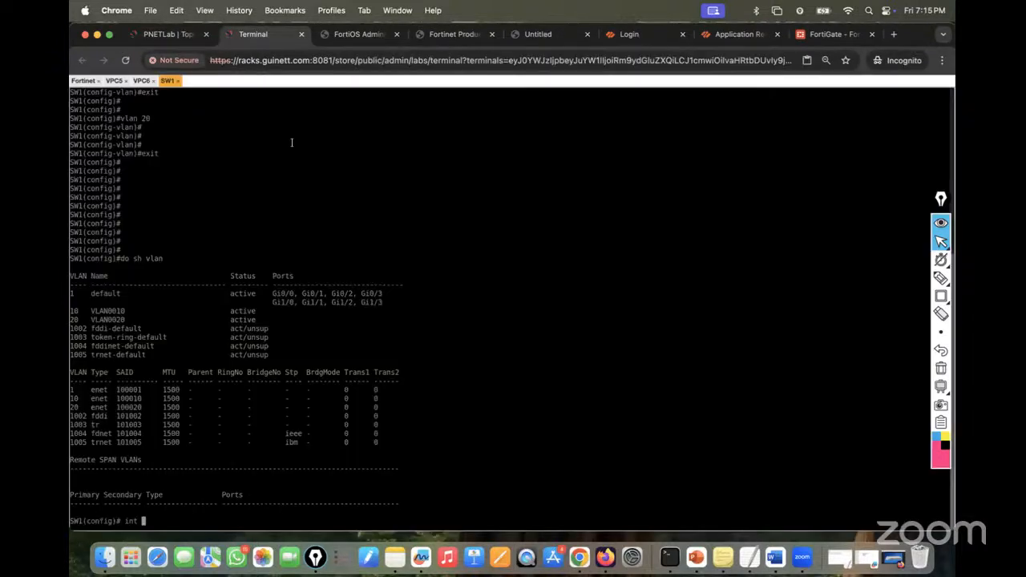
{"action": "type", "text": "Gi0/2"}
{"action": "key", "text": "Return"}
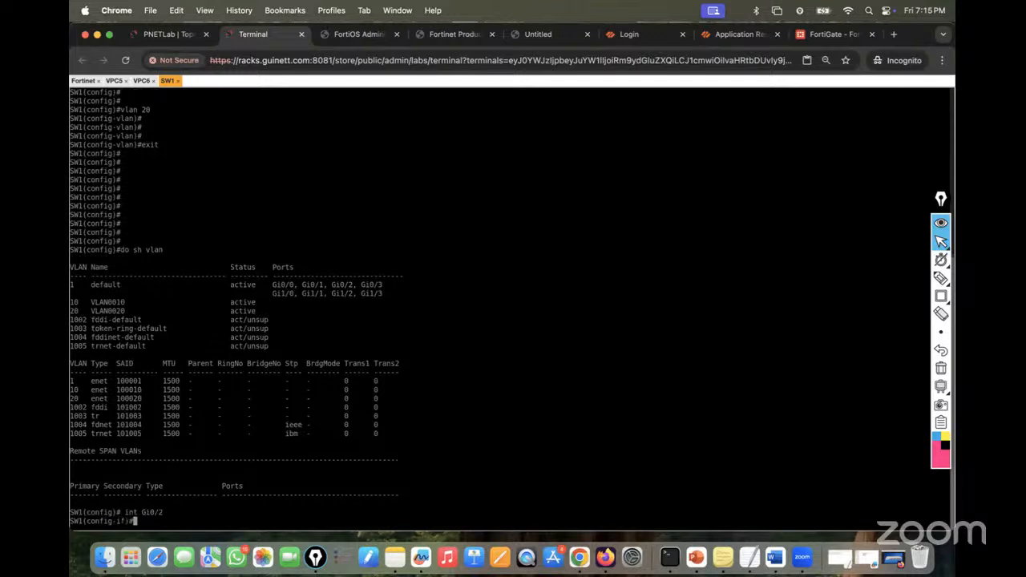
{"action": "type", "text": "i"}
{"action": "key", "text": "Tab"}
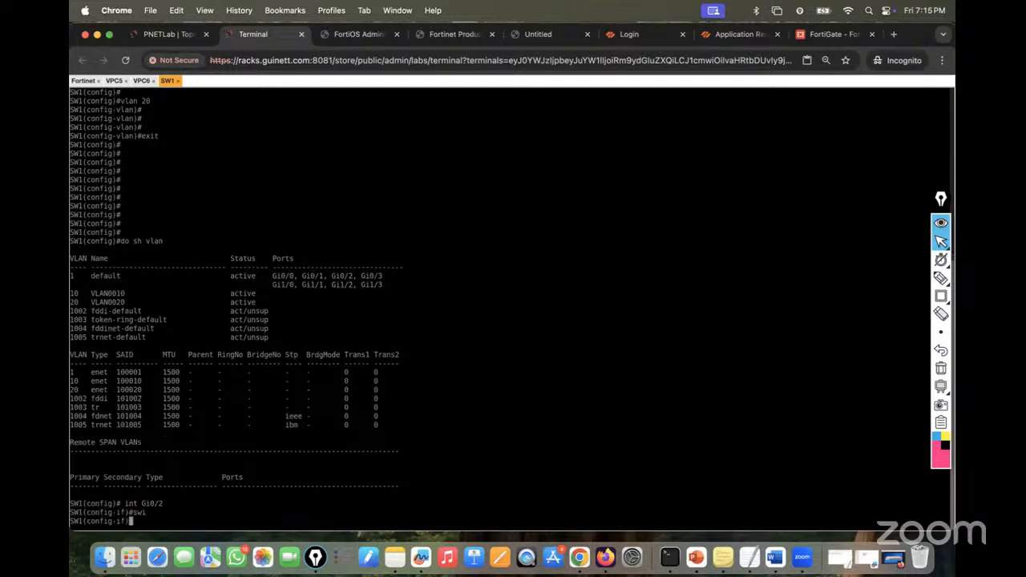
{"action": "type", "text": "mo"}
{"action": "key", "text": "Tab"}
{"action": "type", "text": "acc"}
{"action": "key", "text": "Tab"}
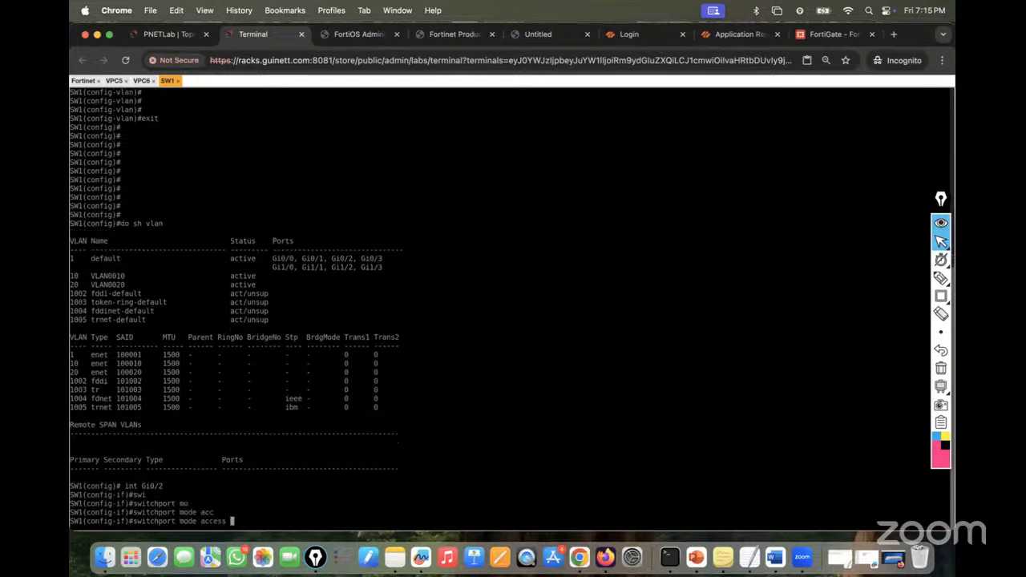
{"action": "key", "text": "Return"}
- Assign Gi0/2 to access VLAN 10 and enable it with no shutdown
{"action": "type", "text": "swi"}
{"action": "key", "text": "Tab"}
{"action": "type", "text": "acc"}
{"action": "key", "text": "Tab"}
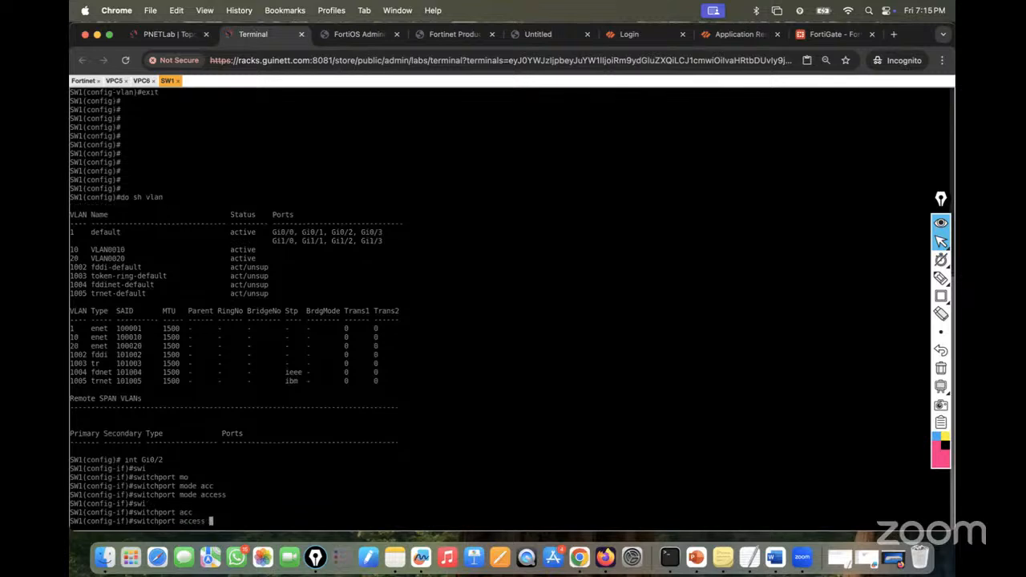
{"action": "type", "text": "vl"}
{"action": "key", "text": "Tab"}
{"action": "type", "text": "10"}
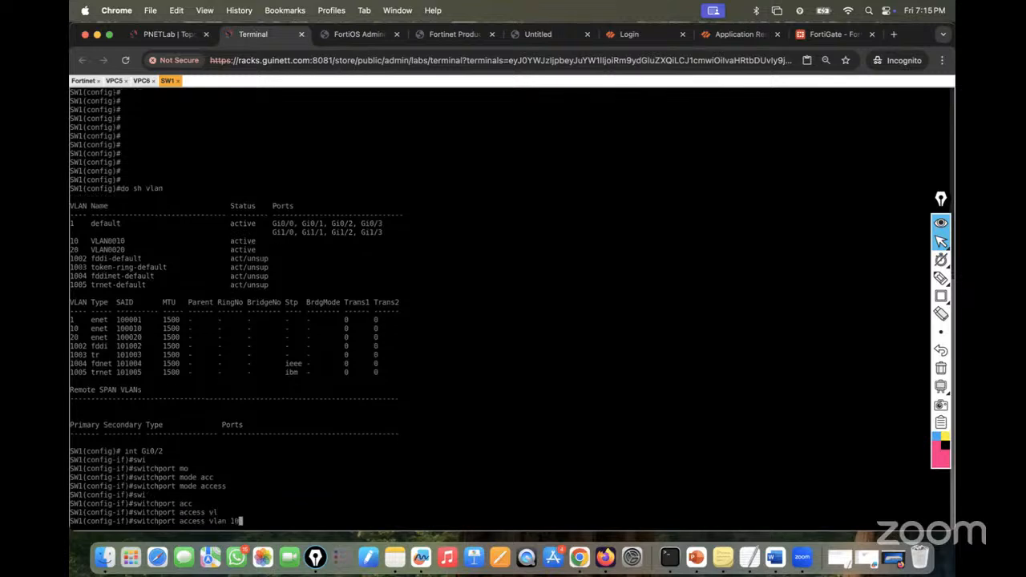
{"action": "key", "text": "Return"}
{"action": "key", "text": "Return"}
{"action": "key", "text": "Return"}
{"action": "type", "text": "no sh"}
{"action": "key", "text": "Tab"}
{"action": "key", "text": "Return"}
{"action": "key", "text": "Return"}
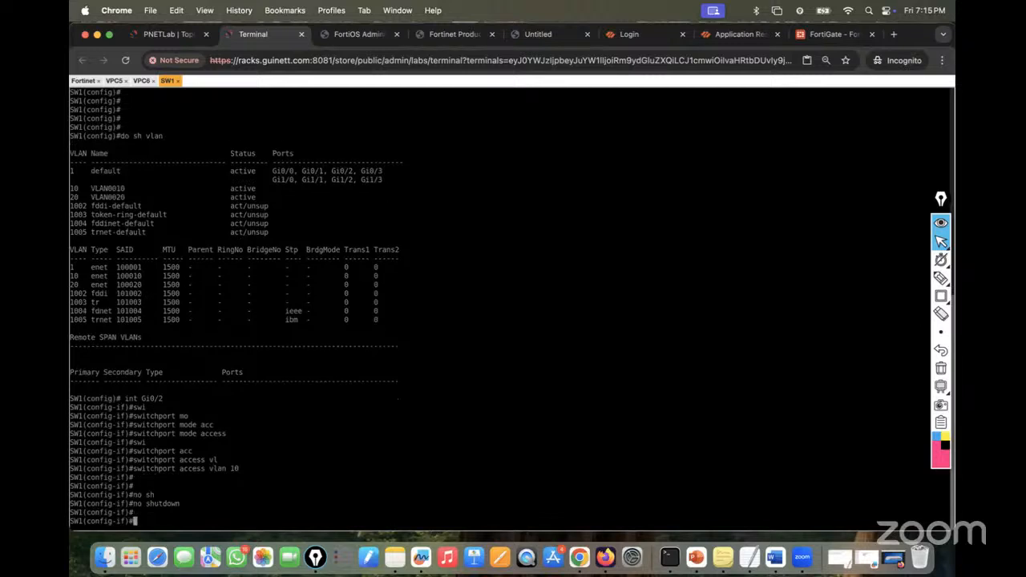
{"action": "key", "text": "Return"}
- After checking SW1's links in the topology, set interface gi0/3 to switchport mode access
{"action": "left_click", "coordinate": [178, 38]}
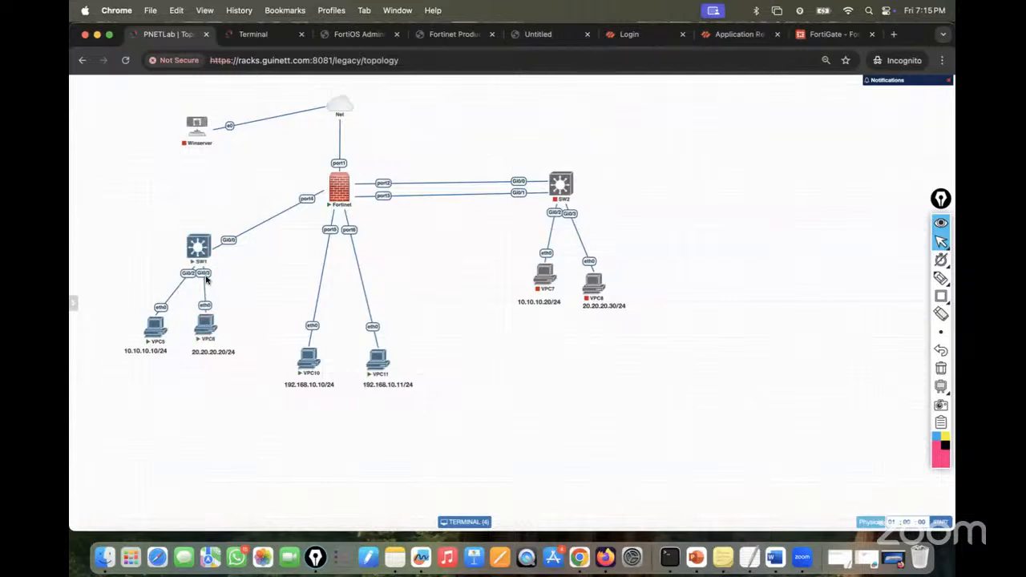
{"action": "mouse_move", "coordinate": [207, 334]}
{"action": "left_click", "coordinate": [250, 41]}
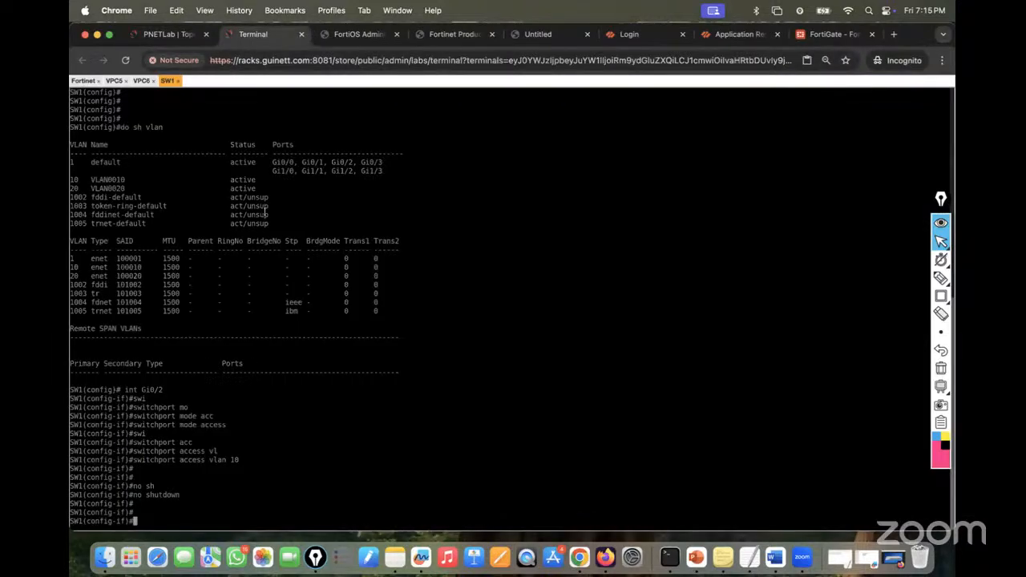
{"action": "type", "text": "int gi0/3"}
{"action": "key", "text": "Return"}
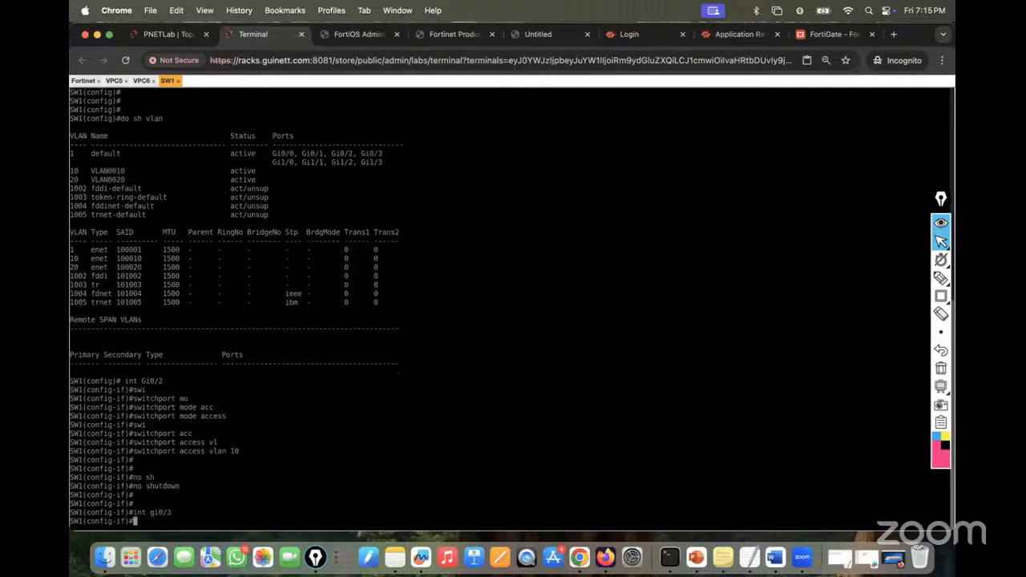
{"action": "type", "text": "swi"}
{"action": "key", "text": "Tab"}
{"action": "type", "text": "mo"}
{"action": "key", "text": "Tab"}
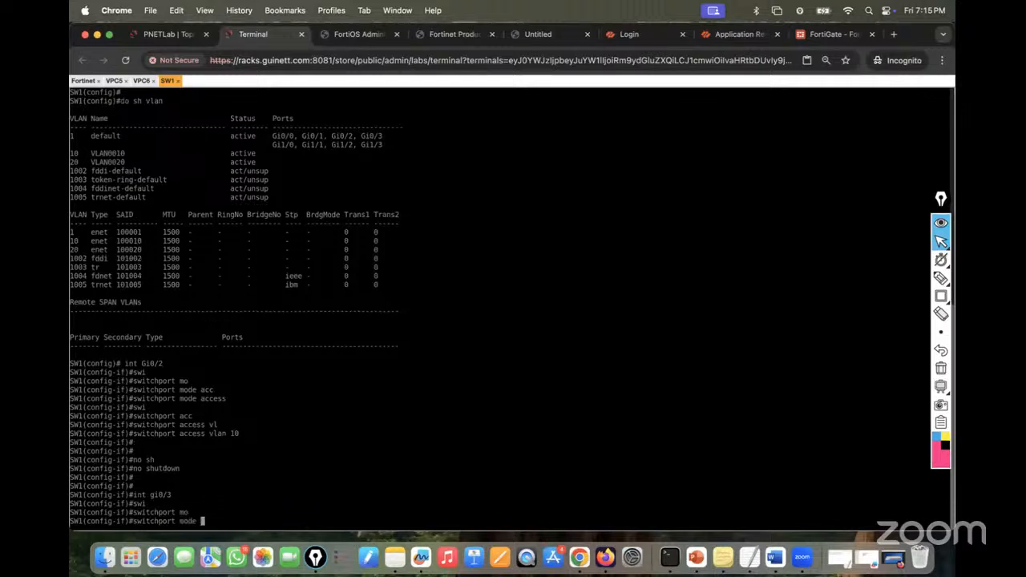
{"action": "type", "text": "acc"}
{"action": "key", "text": "Tab"}
{"action": "key", "text": "Return"}
- Assign gi0/3 to access VLAN 20 and enable it with no shutdown
{"action": "type", "text": "sw"}
{"action": "key", "text": "Tab"}
{"action": "type", "text": "a"}
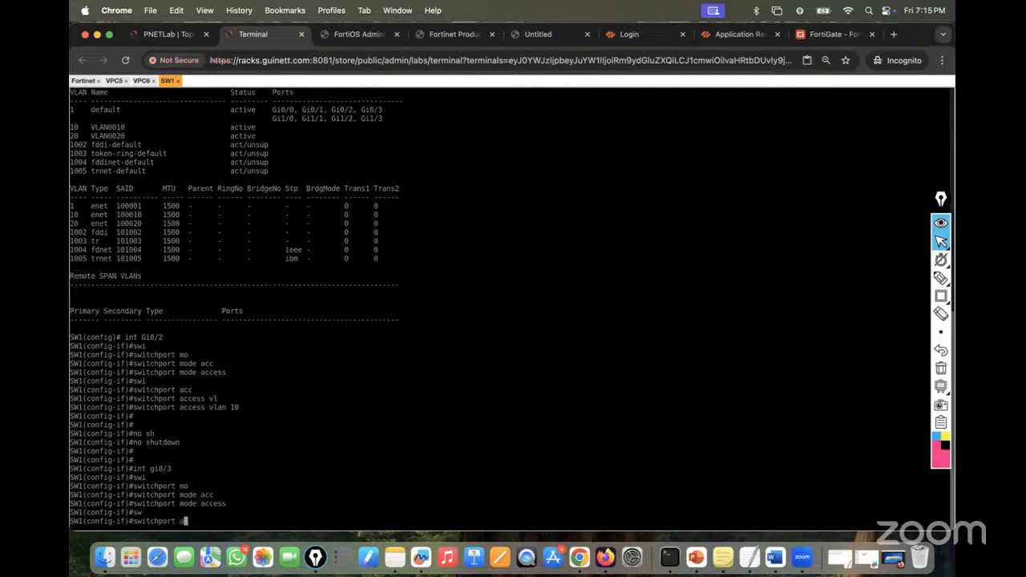
{"action": "type", "text": "cc"}
{"action": "key", "text": "Tab"}
{"action": "type", "text": "vl"}
{"action": "key", "text": "Tab"}
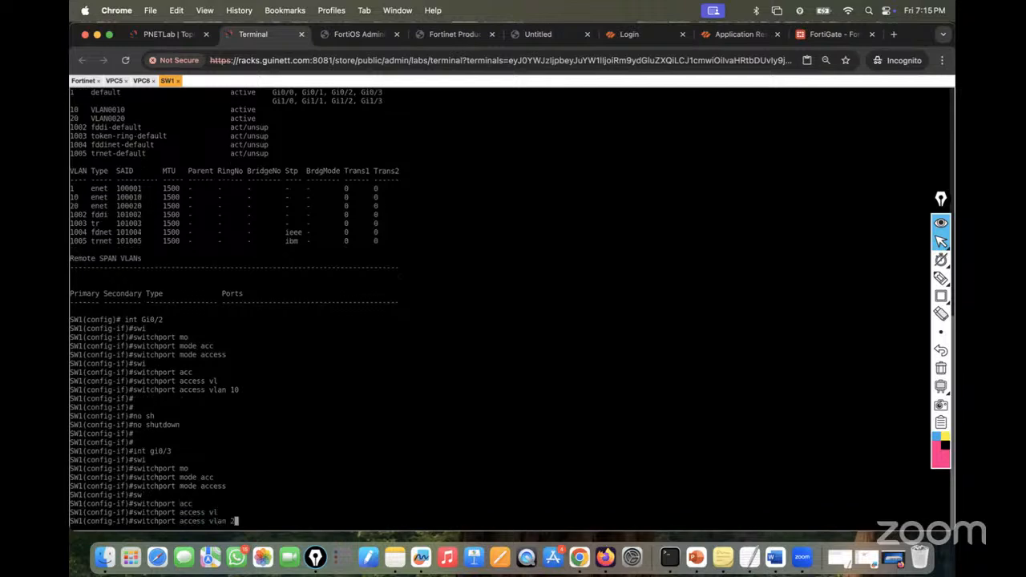
{"action": "type", "text": "20"}
{"action": "key", "text": "Return"}
{"action": "key", "text": "Return"}
{"action": "key", "text": "Return"}
{"action": "type", "text": "no sh"}
{"action": "key", "text": "Tab"}
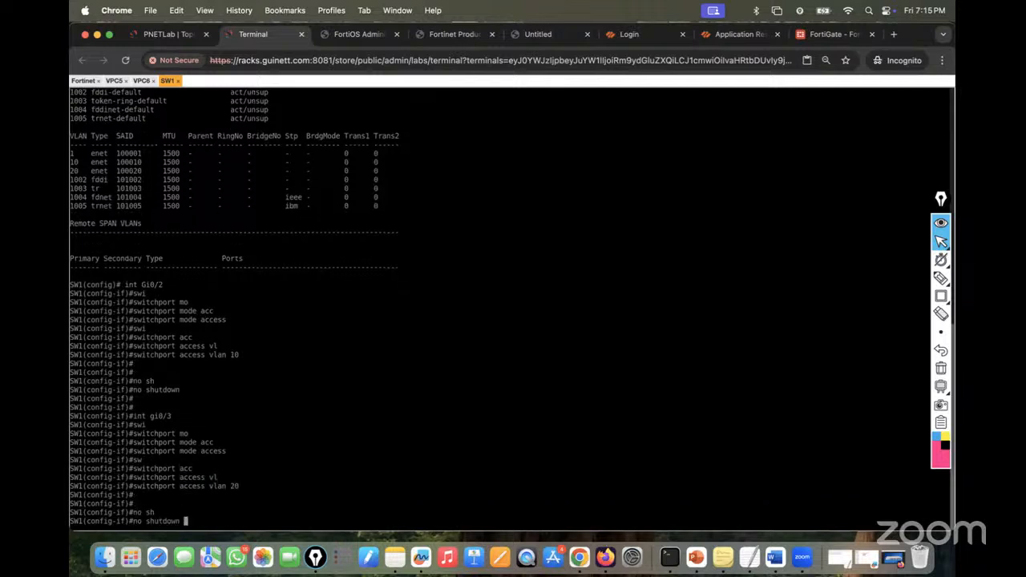
{"action": "key", "text": "Return"}
{"action": "key", "text": "Return"}
- Verify the port-to-VLAN assignments with 'do sh vlan bri'
{"action": "key", "text": "Return"}
{"action": "key", "text": "Return"}
{"action": "key", "text": "Return"}
{"action": "key", "text": "Return"}
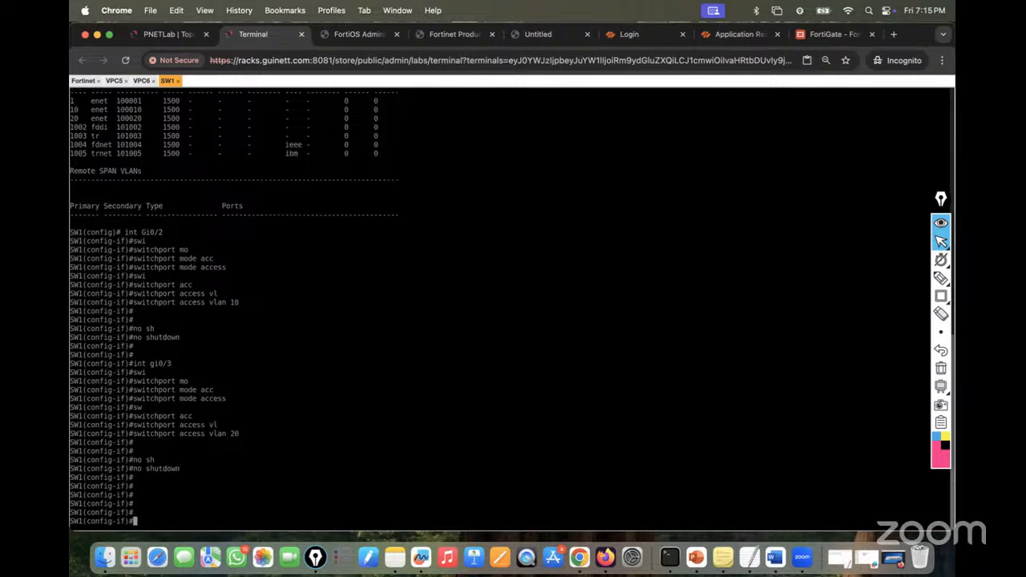
{"action": "type", "text": "do sh vlan bri"}
{"action": "key", "text": "Return"}
{"action": "key", "text": "Up"}
{"action": "key", "text": "Return"}
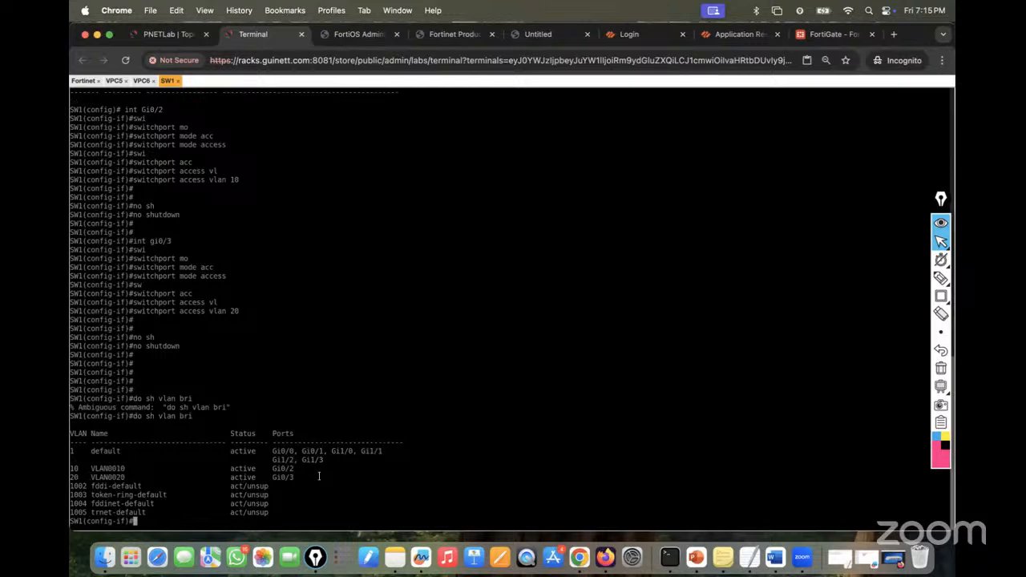
- Check the lab topology, return to SW1's console and dismiss the error message
{"action": "left_click", "coordinate": [161, 32]}
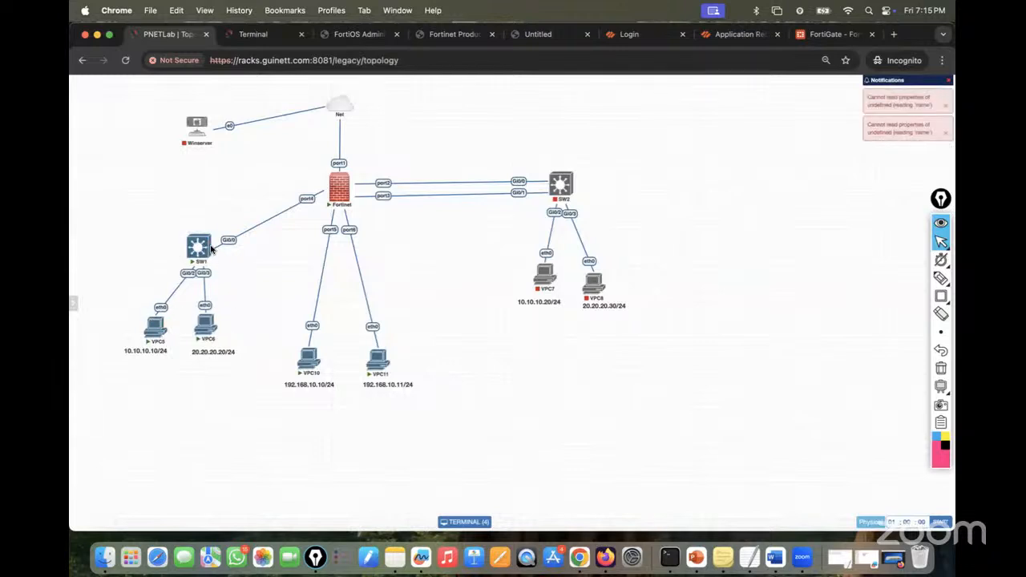
{"action": "mouse_move", "coordinate": [208, 251]}
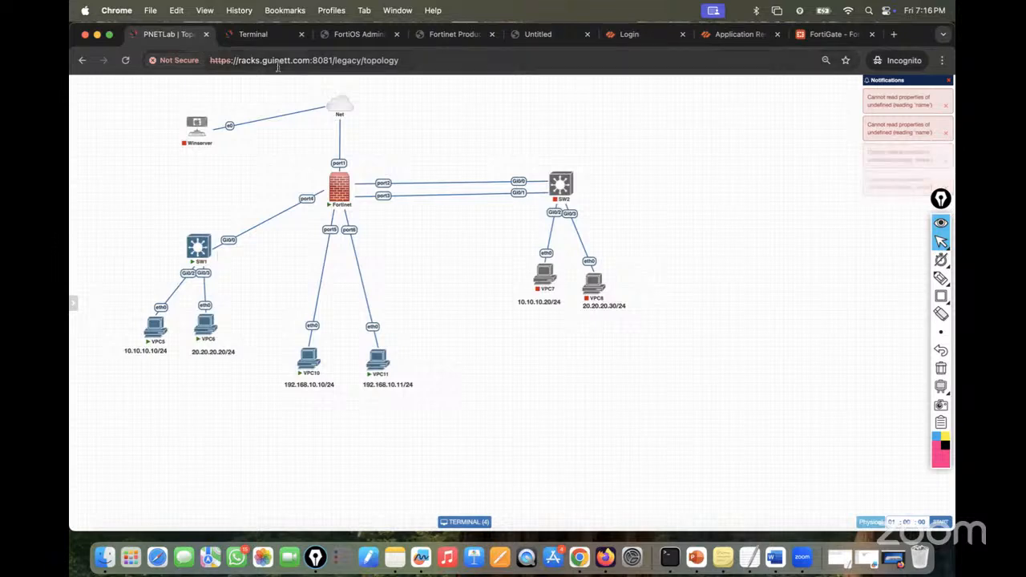
{"action": "left_click", "coordinate": [255, 35]}
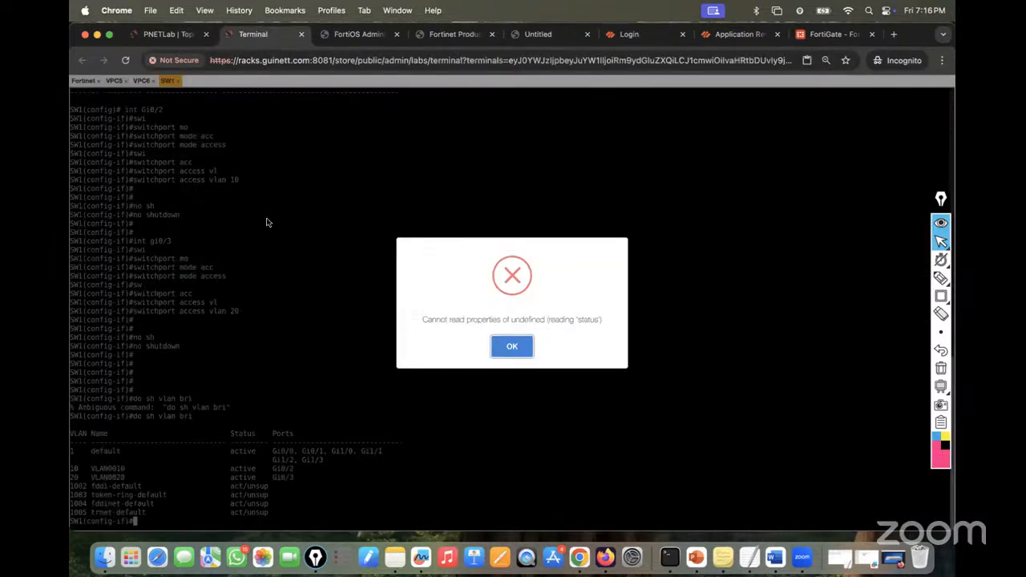
{"action": "left_click", "coordinate": [511, 344]}
- Exit interface configuration mode, then reload the console page and expand the certificate warning
{"action": "key", "text": "Return"}
{"action": "key", "text": "Return"}
{"action": "key", "text": "Return"}
{"action": "key", "text": "Return"}
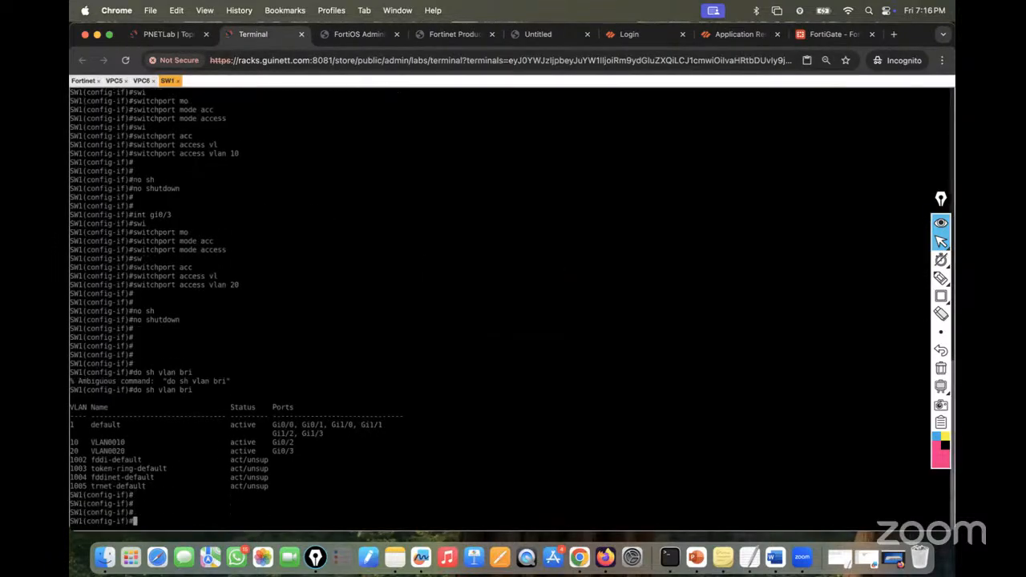
{"action": "type", "text": "exit"}
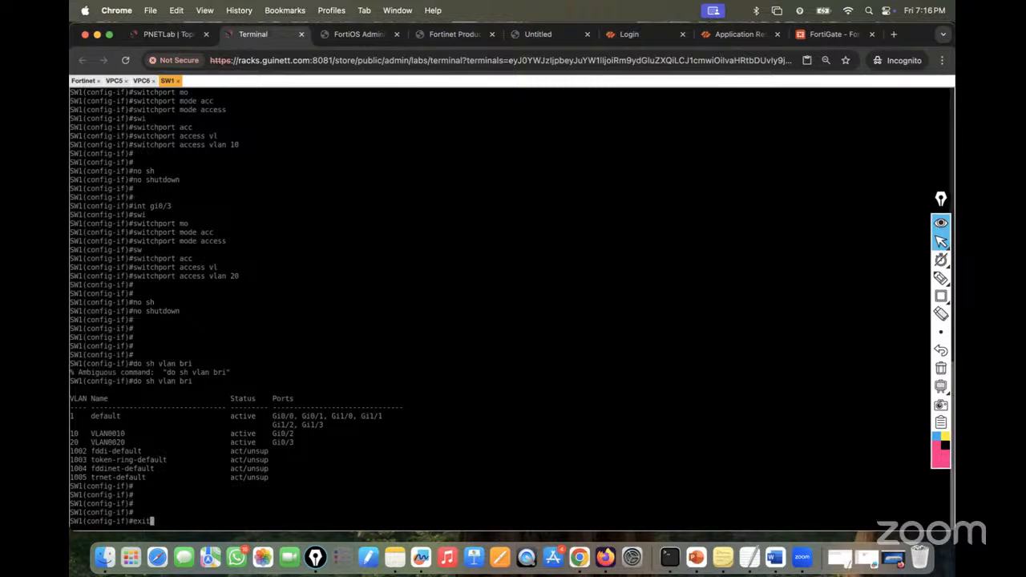
{"action": "key", "text": "Return"}
{"action": "key", "text": "Return"}
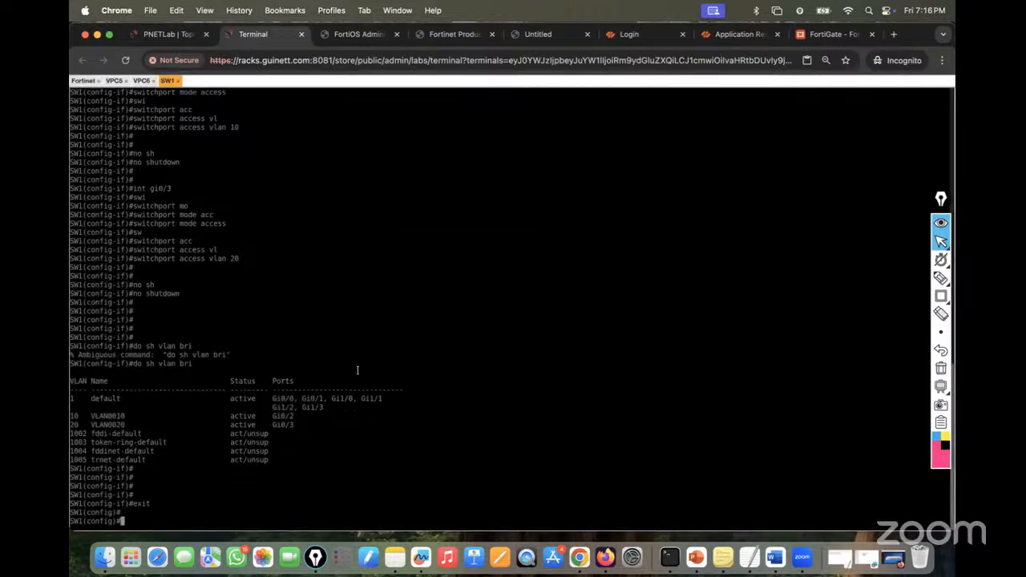
{"action": "left_click", "coordinate": [127, 60]}
{"action": "left_click", "coordinate": [360, 327]}
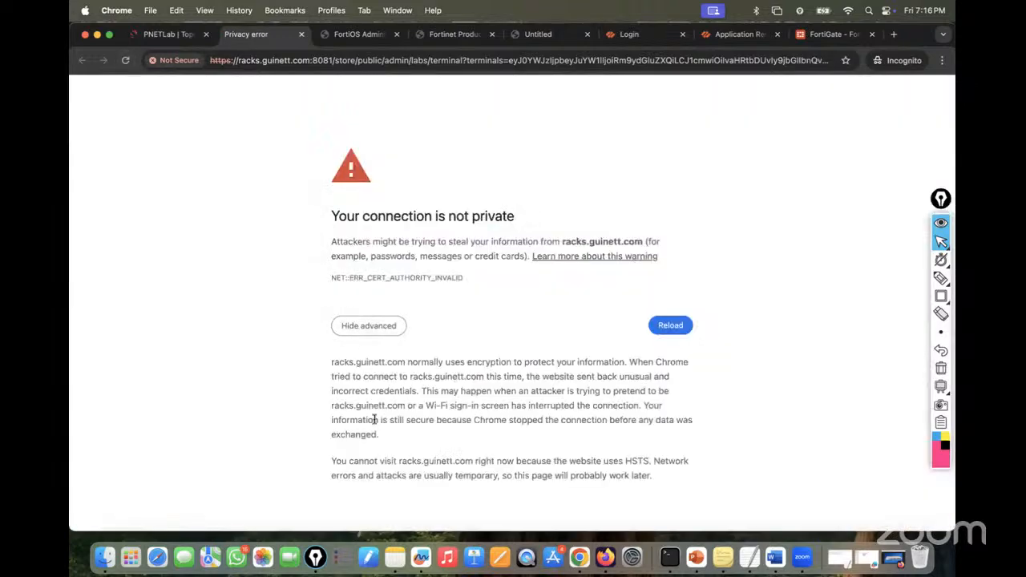
- Close the failed console tab and the PNETLab tab after its reload shows a certificate error, then switch to Firefox
{"action": "left_click", "coordinate": [300, 35]}
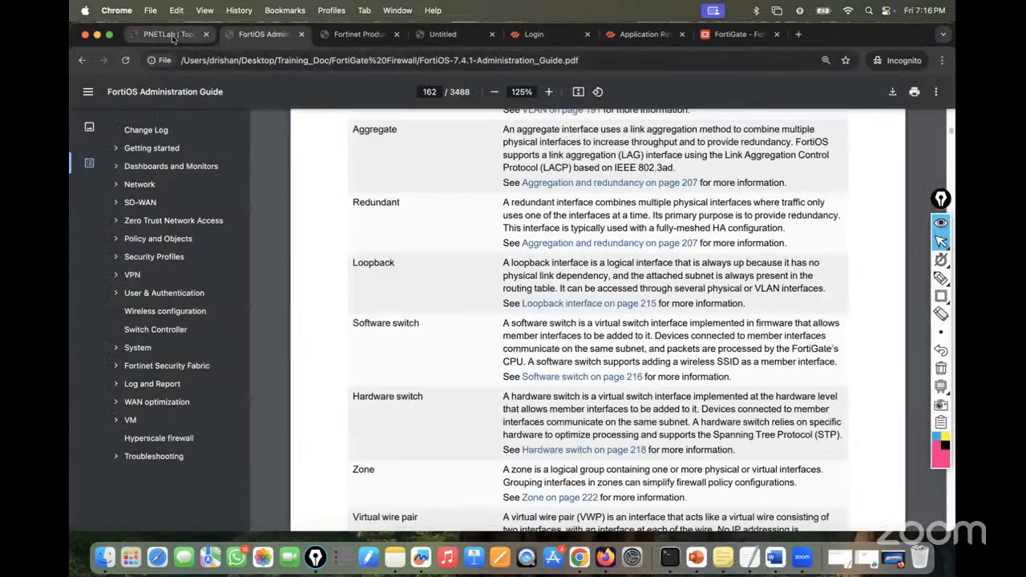
{"action": "left_click", "coordinate": [171, 34]}
{"action": "left_click", "coordinate": [125, 60]}
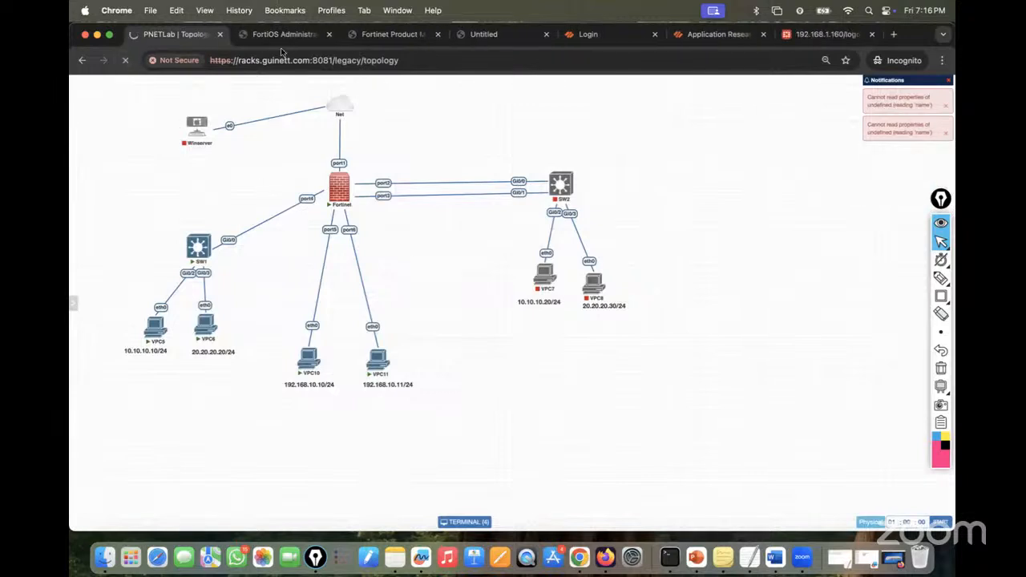
{"action": "left_click", "coordinate": [357, 326]}
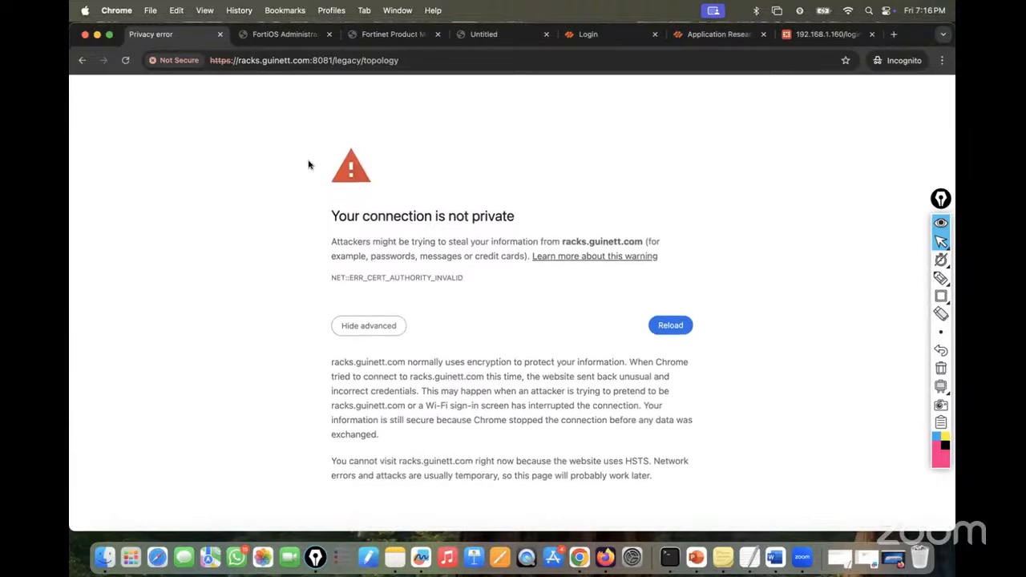
{"action": "left_click", "coordinate": [219, 37]}
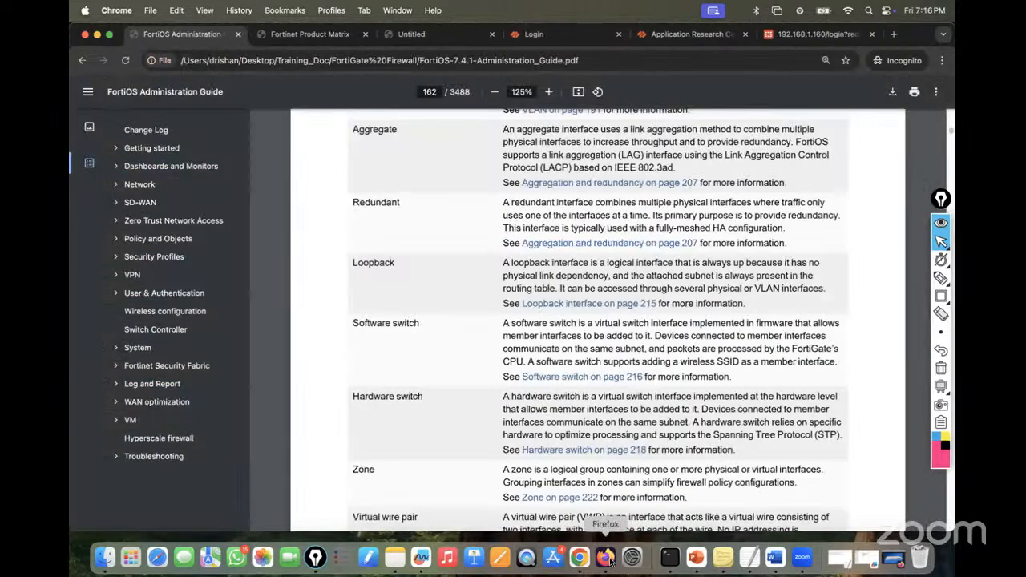
{"action": "key", "text": "super+Tab"}
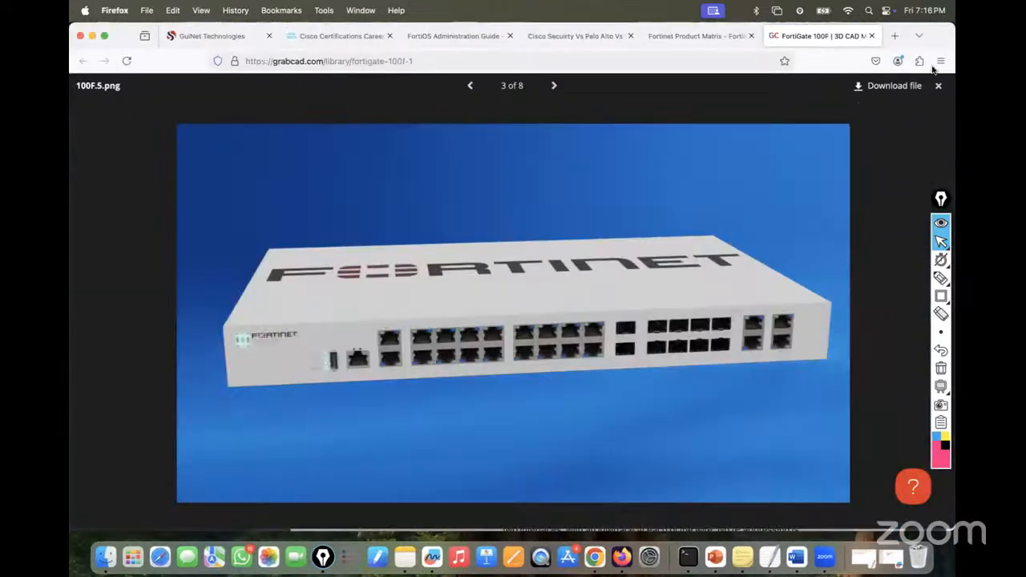
{"action": "left_click", "coordinate": [940, 63]}
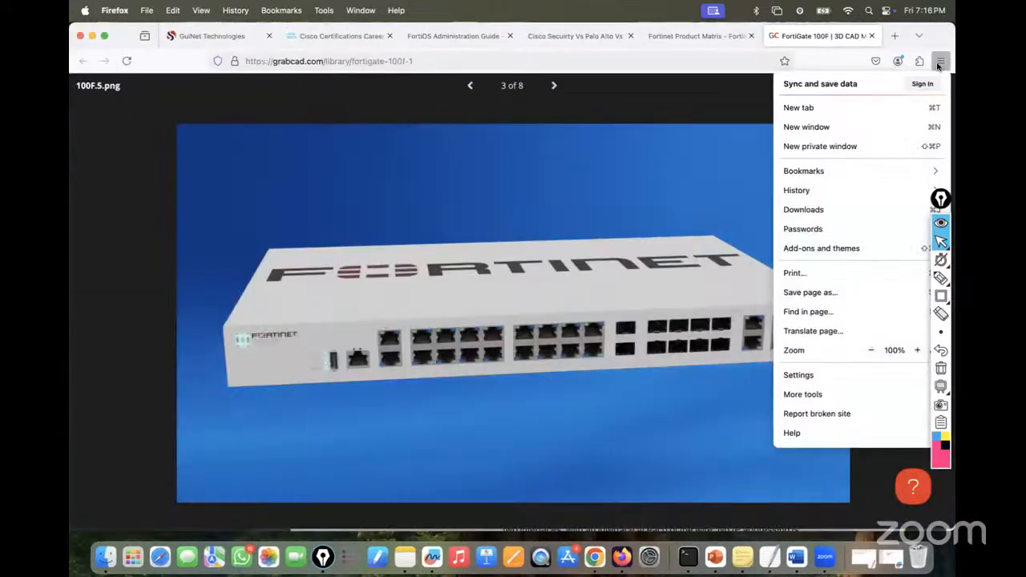
{"action": "left_click", "coordinate": [837, 142]}
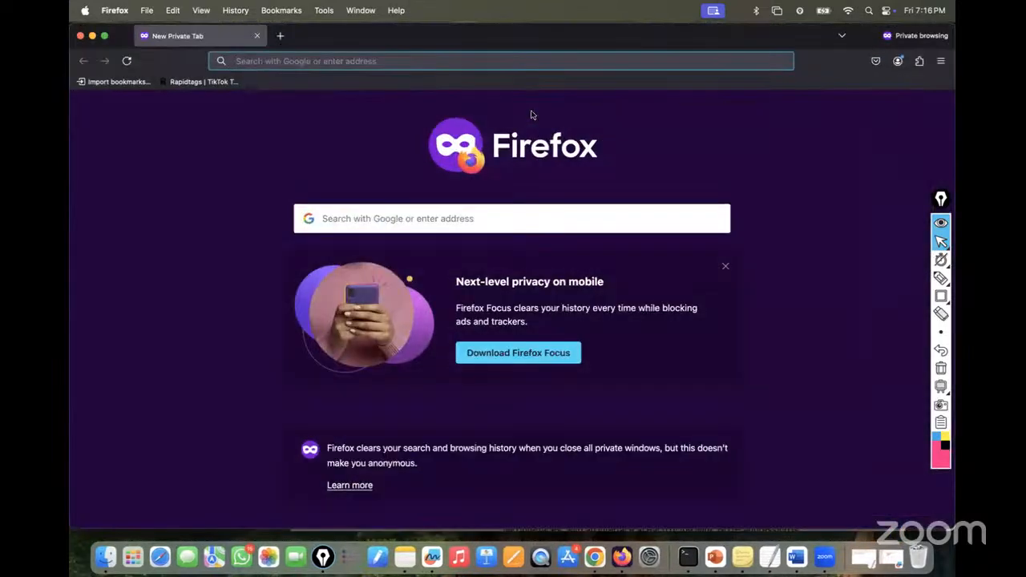
{"action": "type", "text": "racks.guinett.com:"}
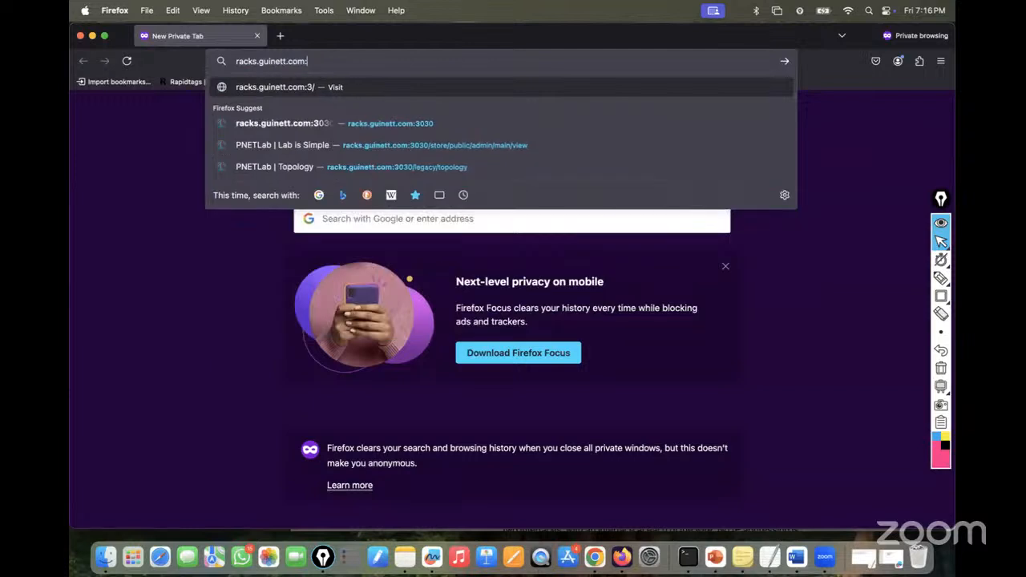
{"action": "type", "text": "8081"}
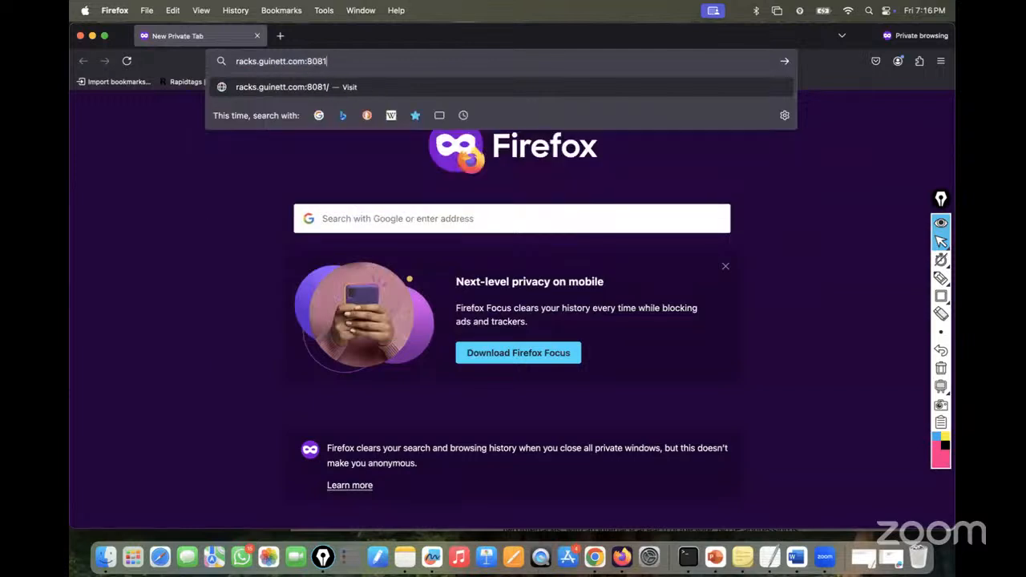
{"action": "key", "text": "Return"}
{"action": "left_click", "coordinate": [418, 77]}
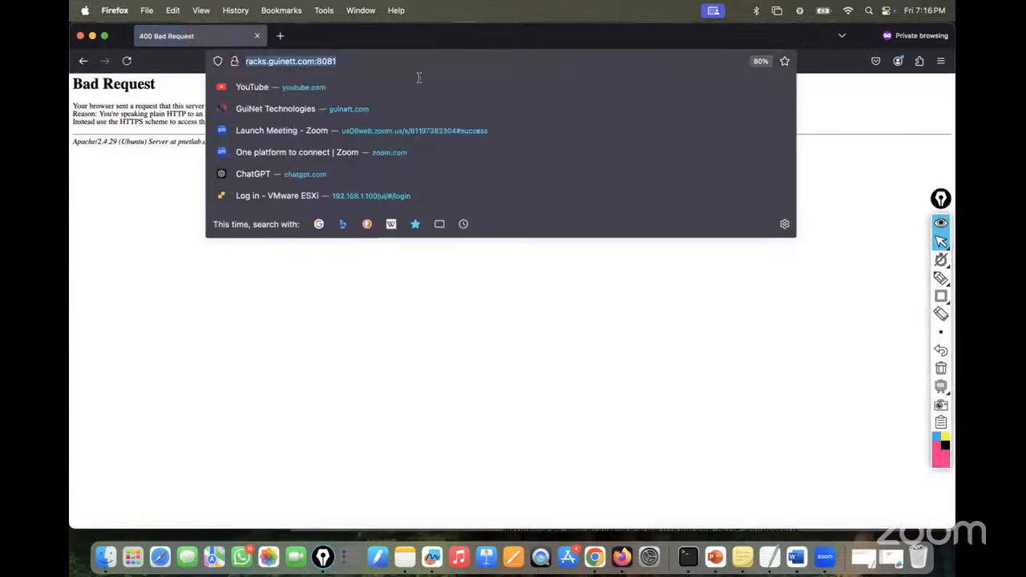
{"action": "key", "text": "Left"}
{"action": "type", "text": "htt"}
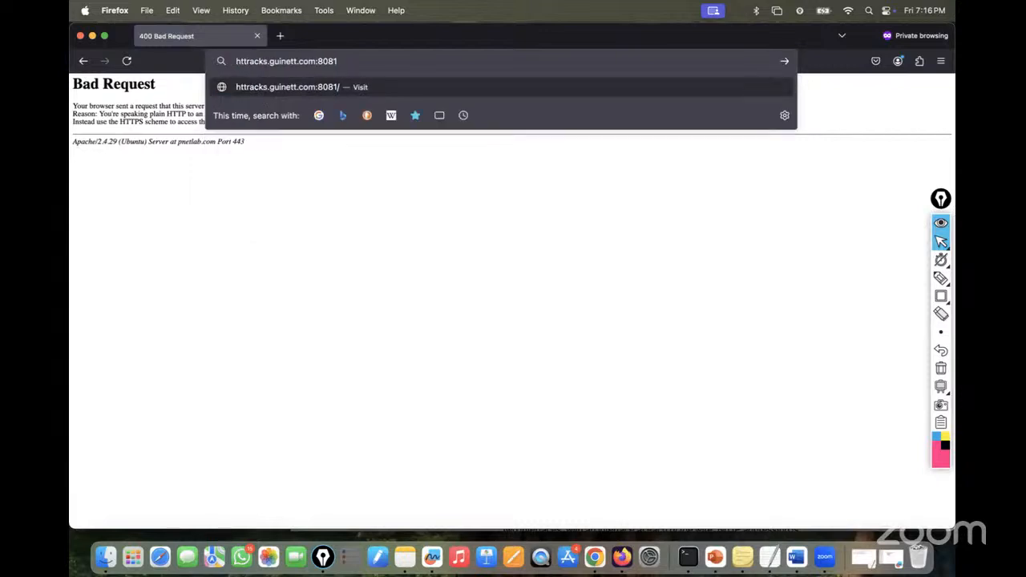
{"action": "type", "text": "ps://"}
{"action": "key", "text": "Return"}
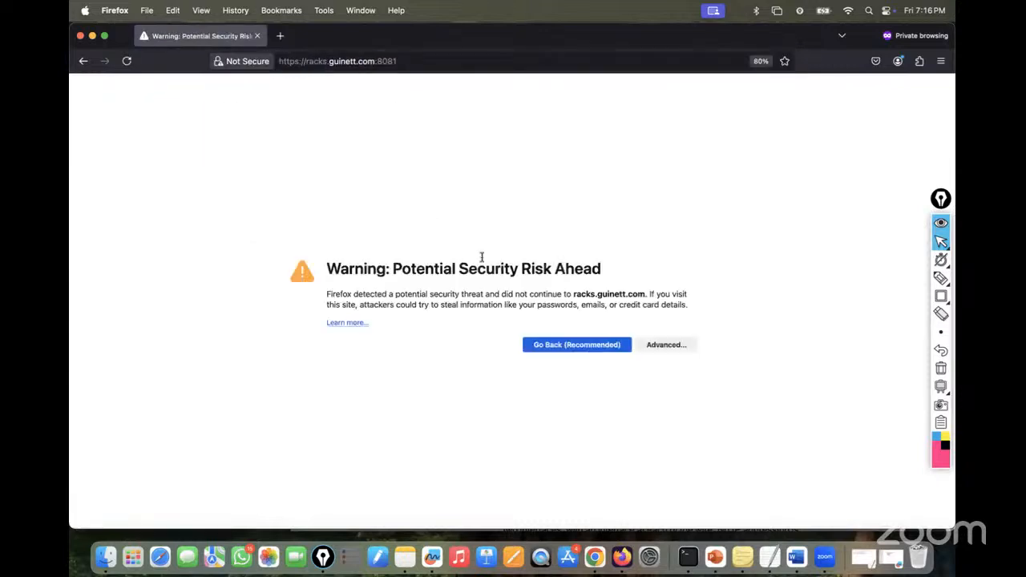
{"action": "left_click", "coordinate": [667, 344]}
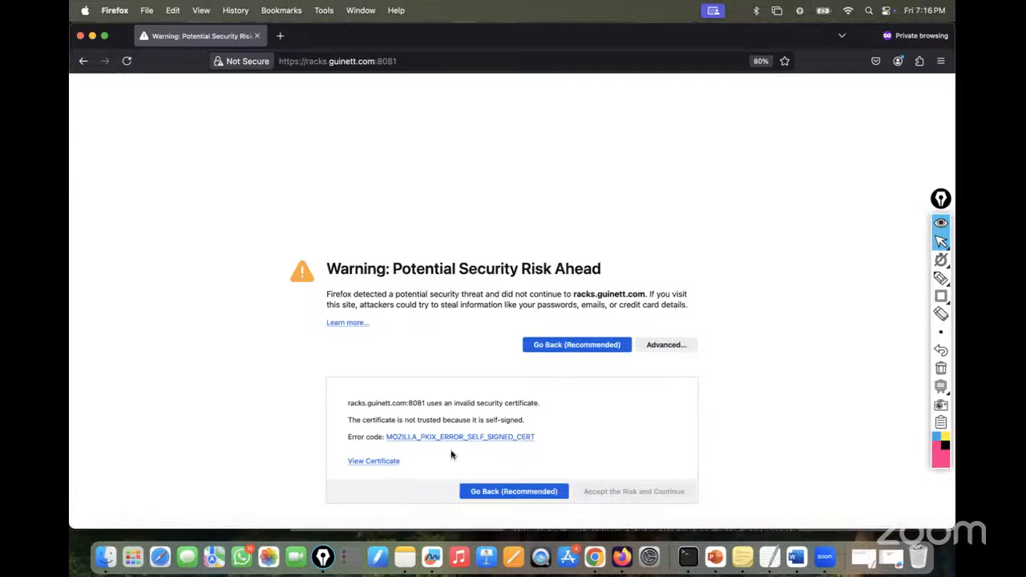
{"action": "left_click", "coordinate": [614, 491]}
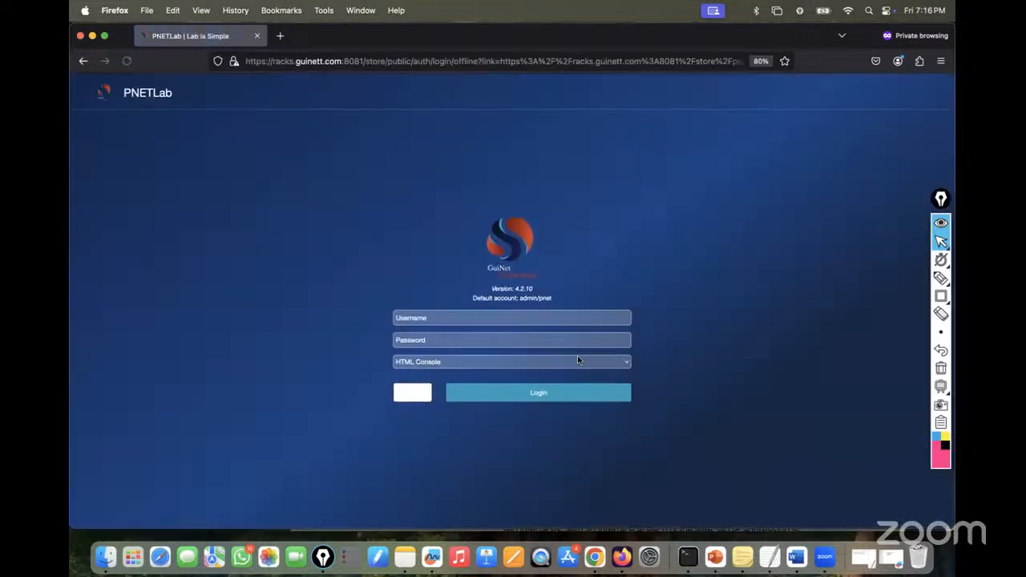
- Log in to PNETLab with the administrator username, password and captcha code
{"action": "left_click", "coordinate": [446, 318]}
{"action": "type", "text": "admin"}
{"action": "key", "text": "Tab"}
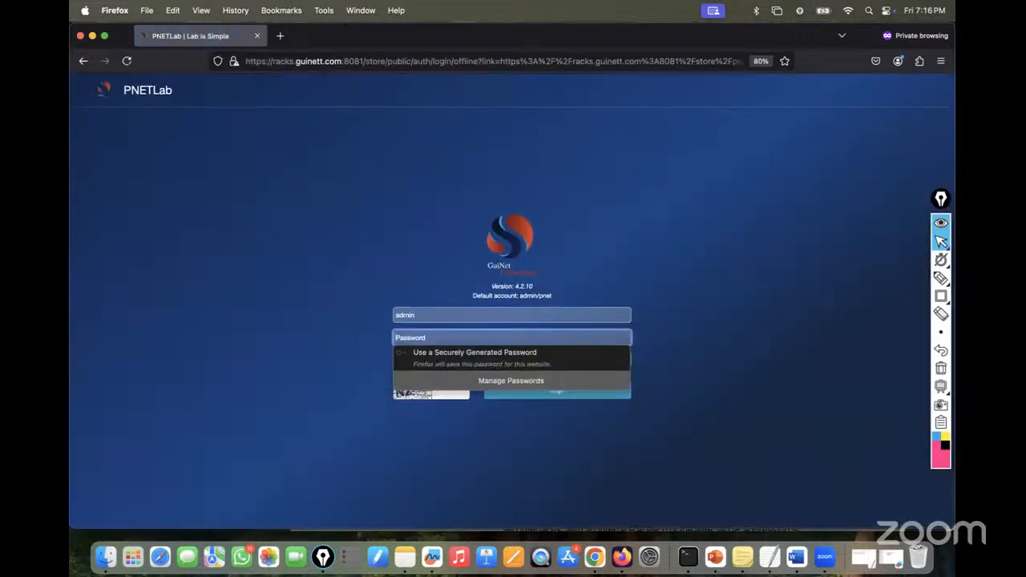
{"action": "type", "text": "pnet"}
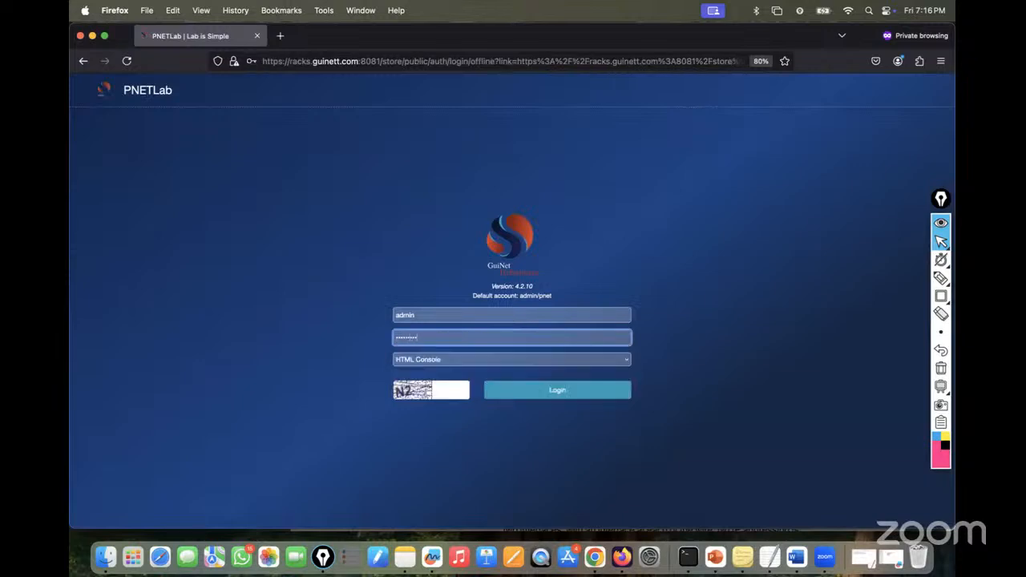
{"action": "left_click", "coordinate": [451, 388]}
{"action": "type", "text": "N"}
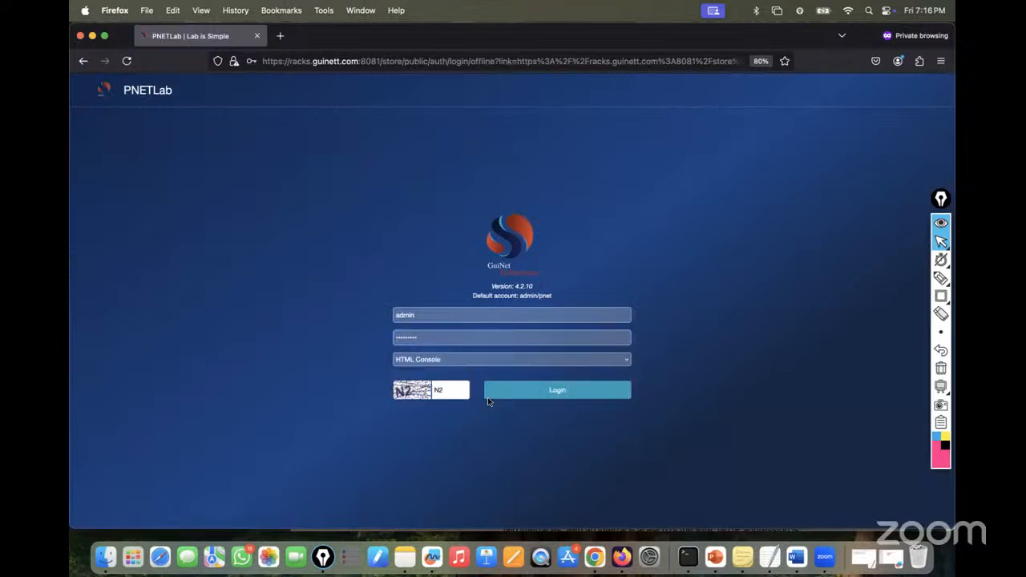
{"action": "type", "text": "2"}
{"action": "left_click", "coordinate": [490, 394]}
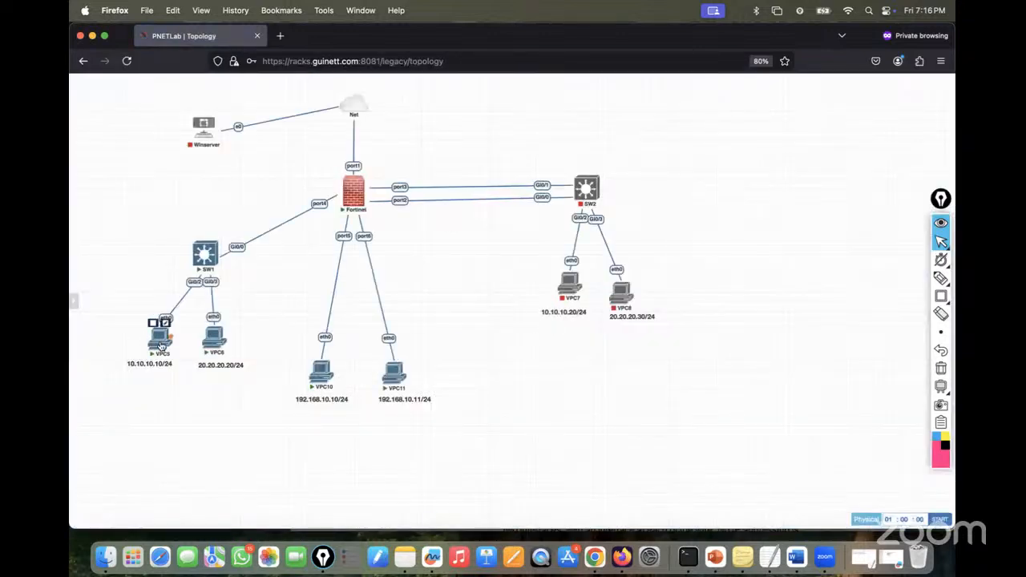
- Pop the VPC5 console into its own tab, then open SW1's console and view it in the Terminal tab
{"action": "left_click", "coordinate": [161, 343]}
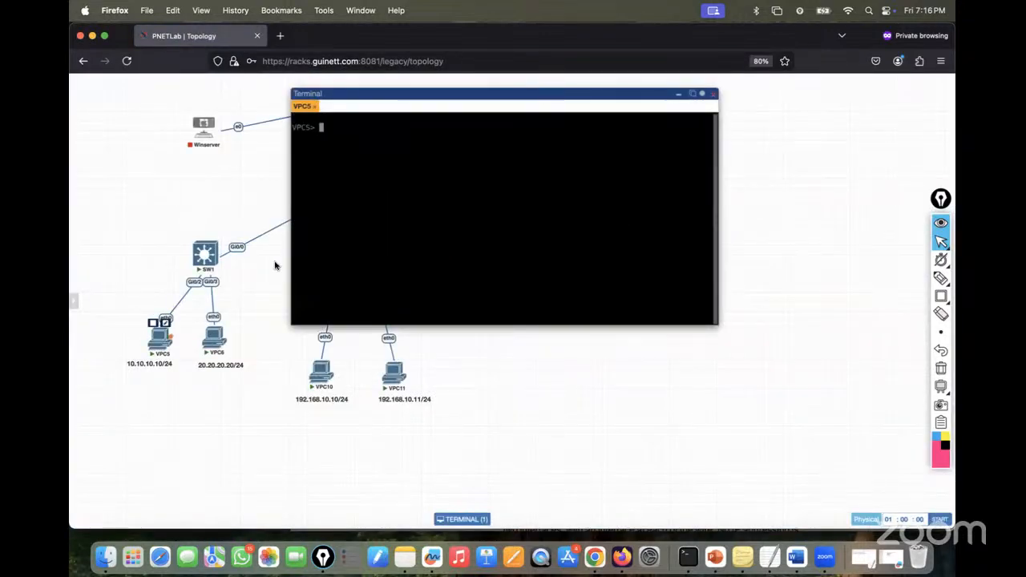
{"action": "left_click", "coordinate": [694, 95]}
{"action": "left_click", "coordinate": [192, 36]}
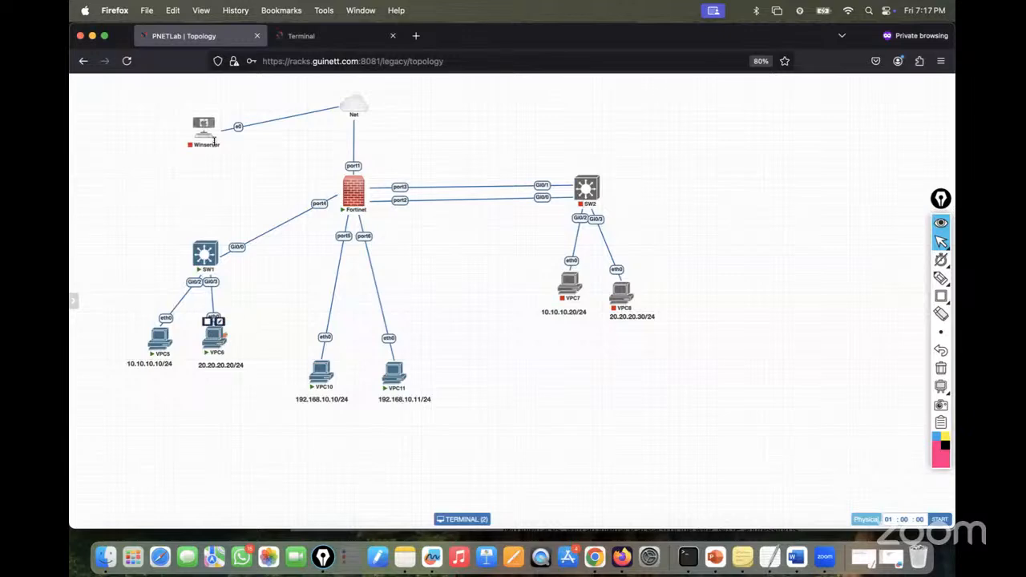
{"action": "left_click", "coordinate": [328, 36]}
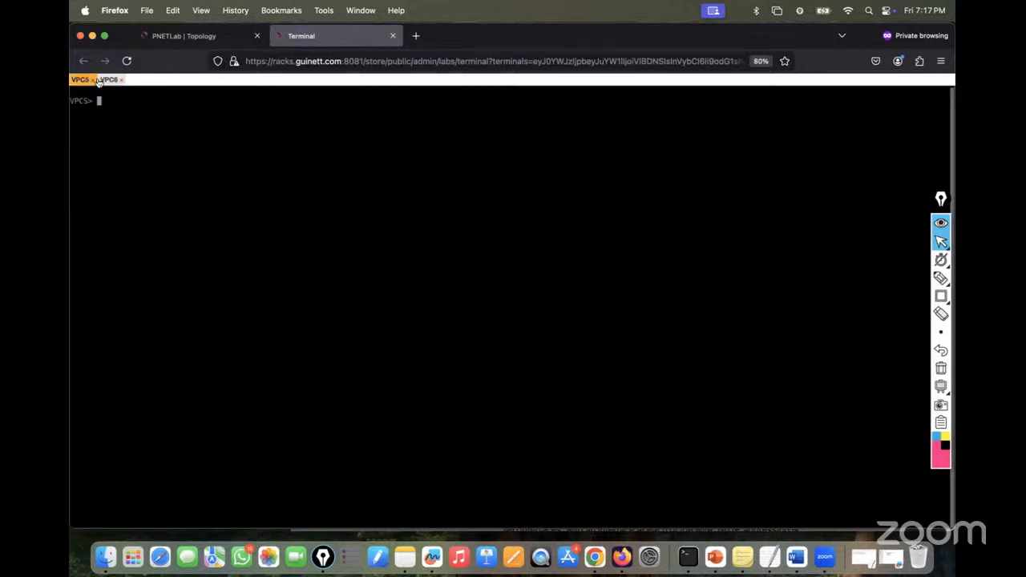
{"action": "left_click", "coordinate": [185, 36]}
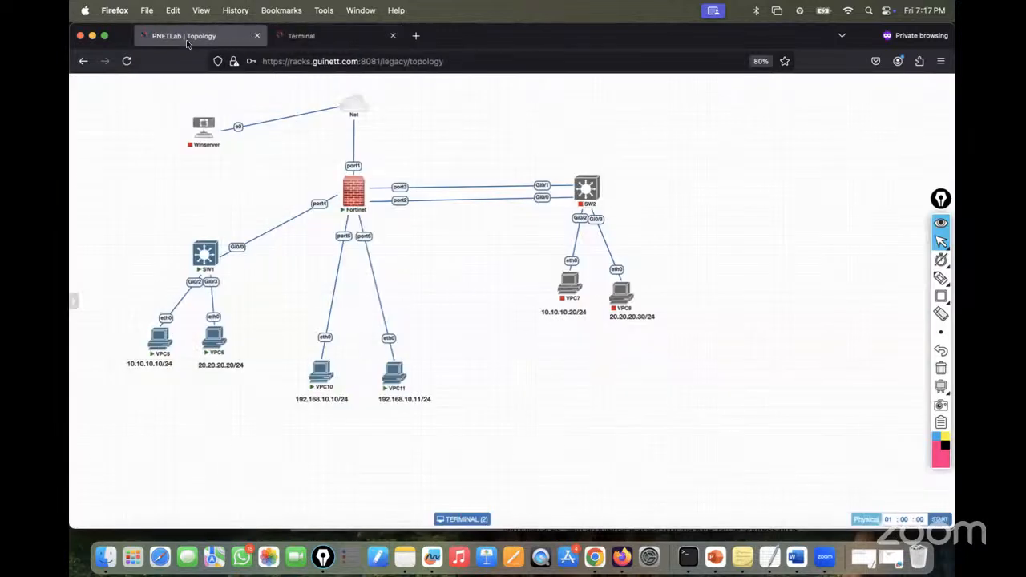
{"action": "left_click", "coordinate": [204, 253]}
{"action": "left_click", "coordinate": [343, 35]}
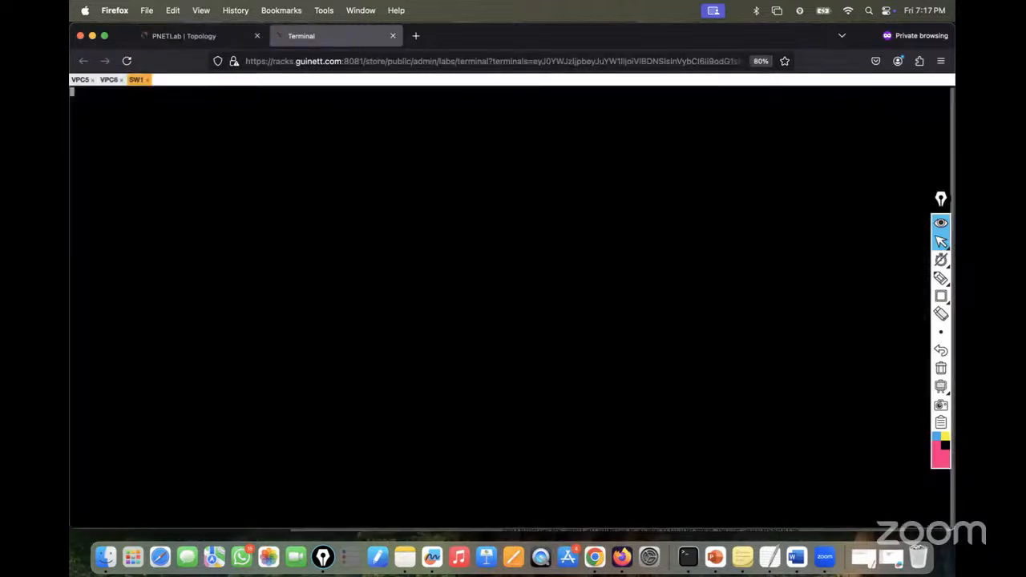
- Get a fresh SW1 prompt and enter configuration for interface gi0/0
{"action": "key", "text": "Return"}
{"action": "key", "text": "Return"}
{"action": "key", "text": "Return"}
{"action": "key", "text": "Return"}
{"action": "key", "text": "Return"}
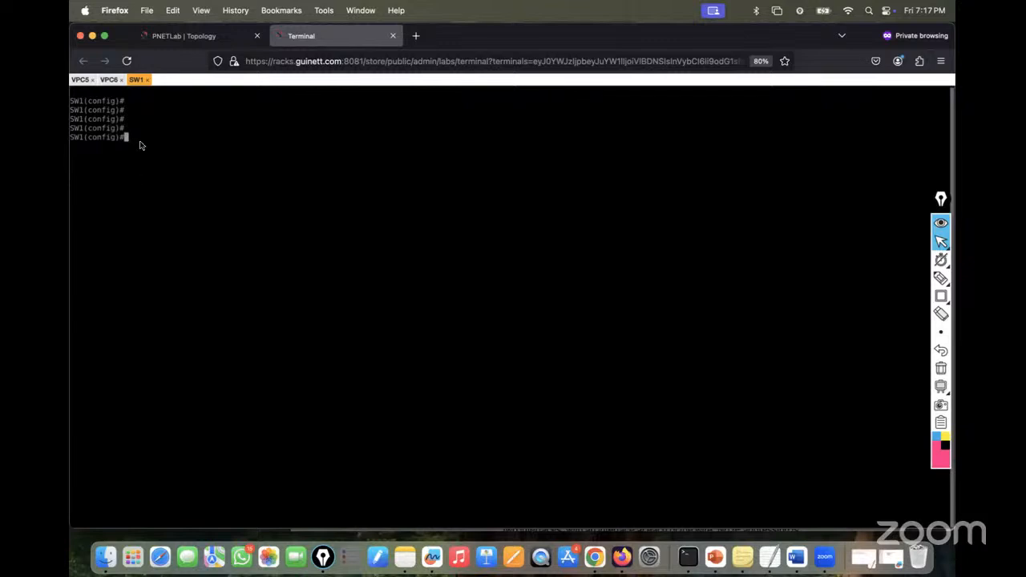
{"action": "left_click", "coordinate": [178, 35]}
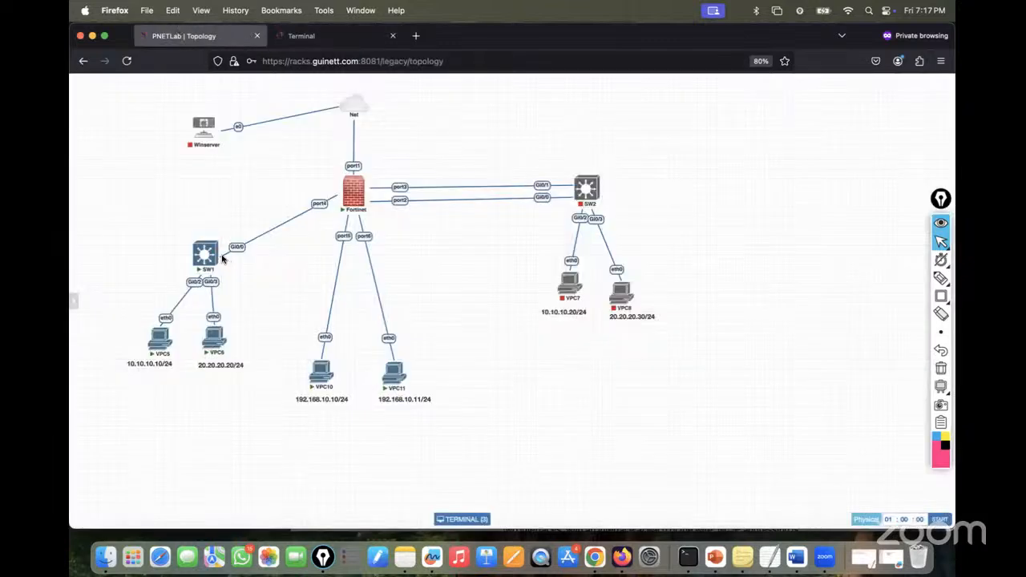
{"action": "left_click", "coordinate": [311, 40]}
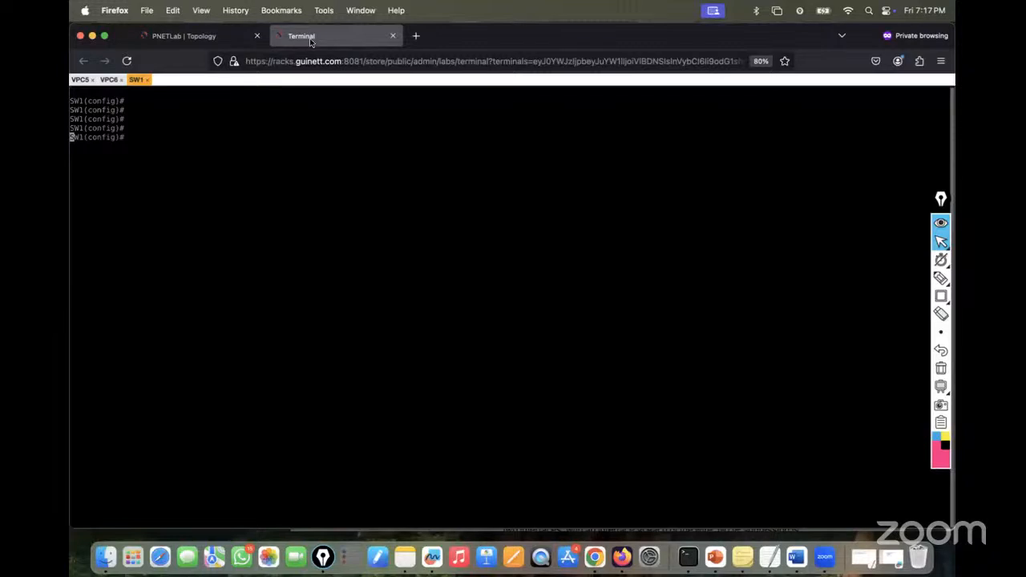
{"action": "key", "text": "Return"}
{"action": "key", "text": "Return"}
{"action": "key", "text": "Return"}
{"action": "key", "text": "Return"}
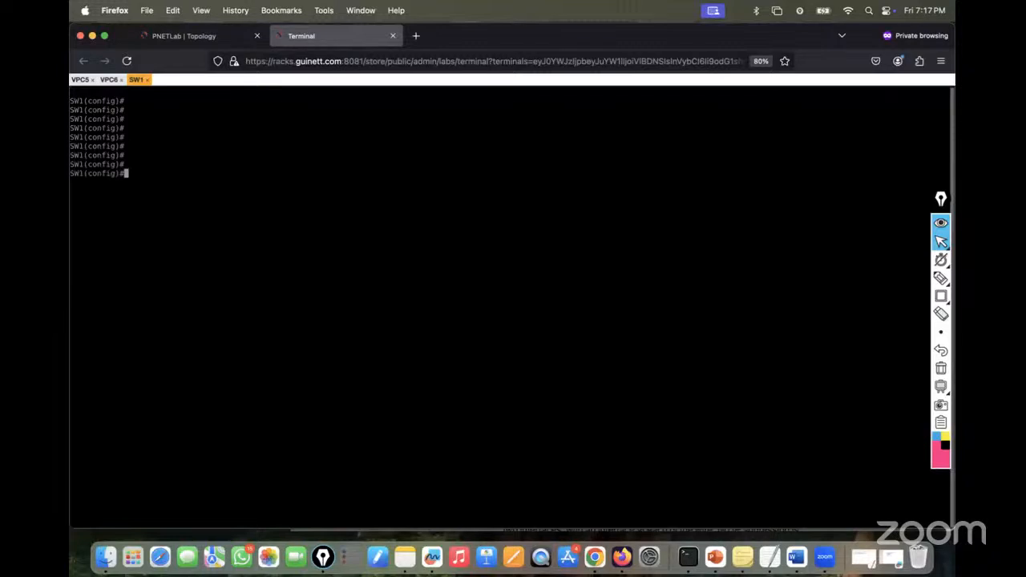
{"action": "key", "text": "Return"}
{"action": "key", "text": "Return"}
{"action": "key", "text": "Return"}
{"action": "key", "text": "Return"}
{"action": "type", "text": "i"}
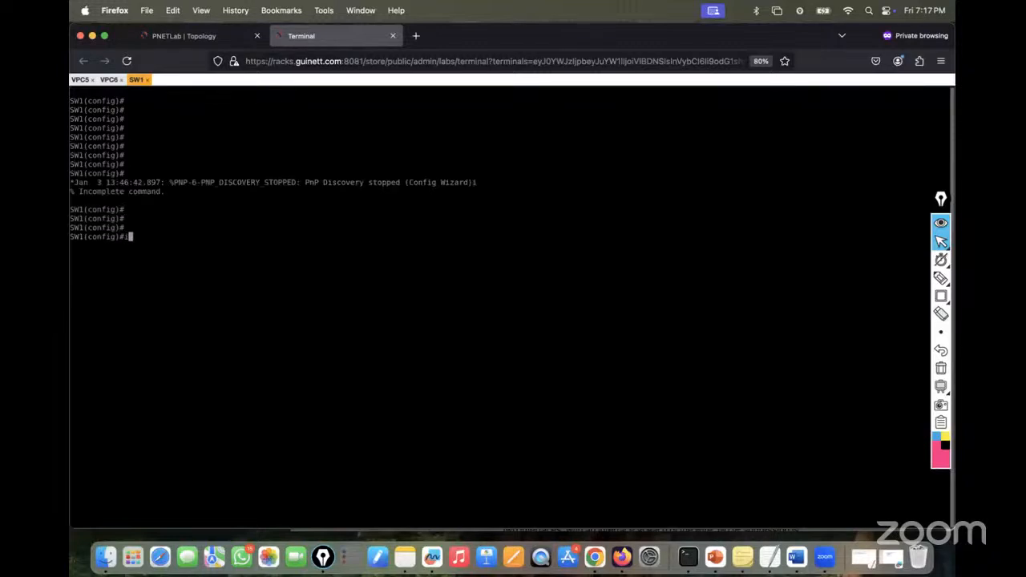
{"action": "type", "text": "nt gi0/0"}
{"action": "key", "text": "Return"}
- Apply 'switchport mode trunk' to gi0/0, which is rejected because trunk encapsulation is Auto
{"action": "type", "text": "swi"}
{"action": "key", "text": "Tab"}
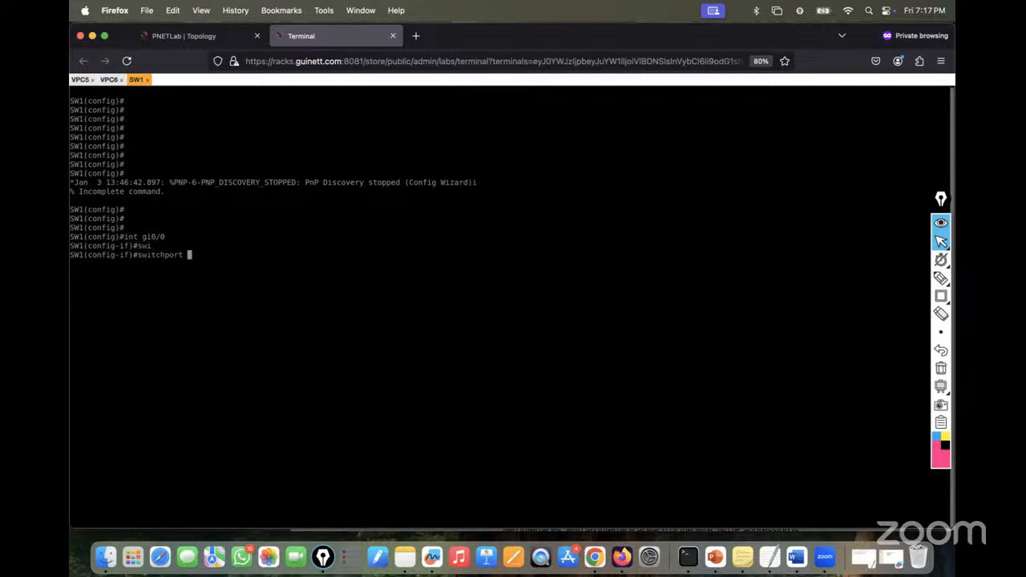
{"action": "type", "text": "tr"}
{"action": "key", "text": "Tab"}
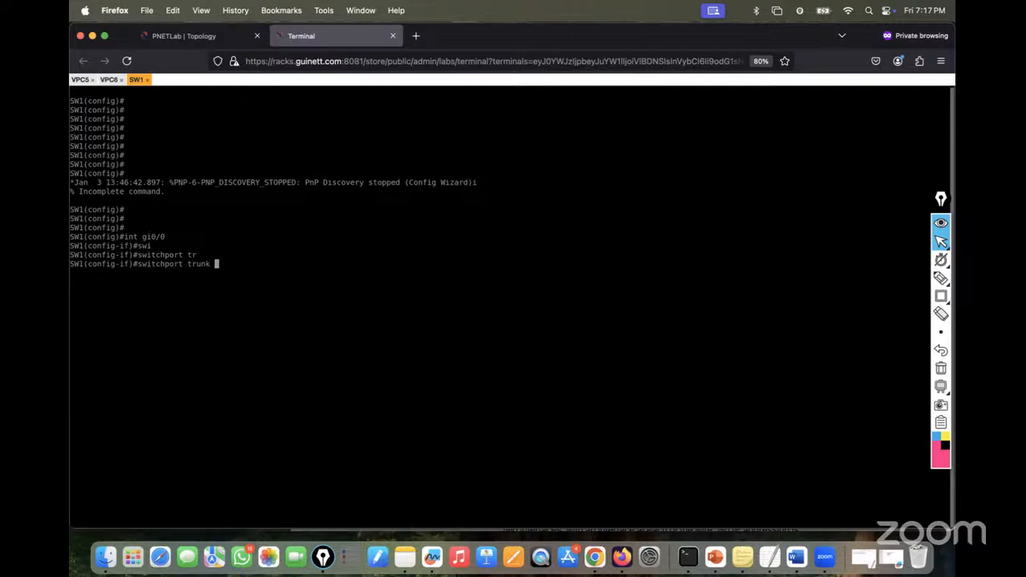
{"action": "key", "text": "BackSpace"}
{"action": "key", "text": "BackSpace"}
{"action": "key", "text": "BackSpace"}
{"action": "key", "text": "BackSpace"}
{"action": "key", "text": "BackSpace"}
{"action": "key", "text": "BackSpace"}
{"action": "type", "text": "mode"}
{"action": "key", "text": "Tab"}
{"action": "type", "text": "tr"}
{"action": "key", "text": "Tab"}
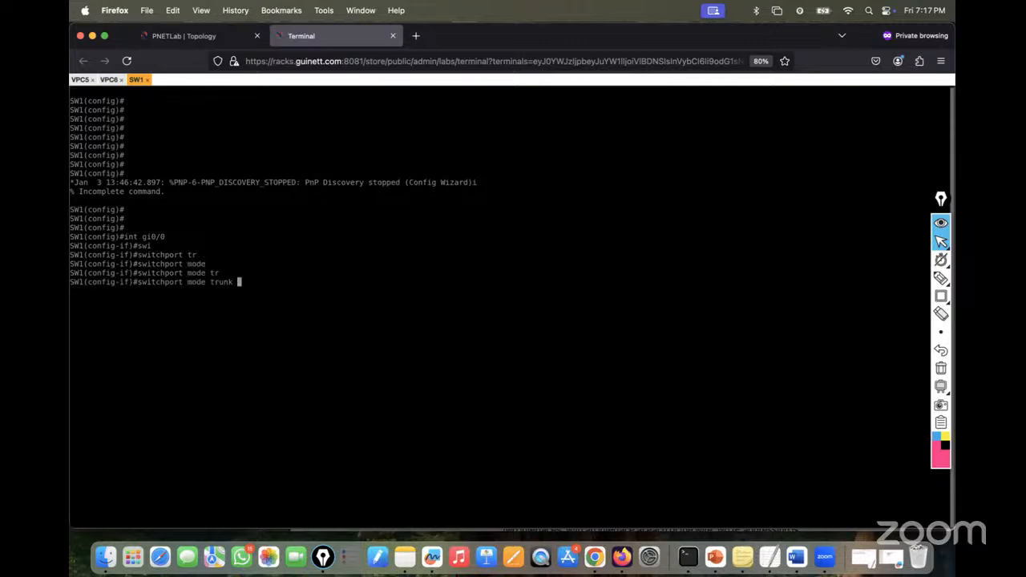
{"action": "key", "text": "Return"}
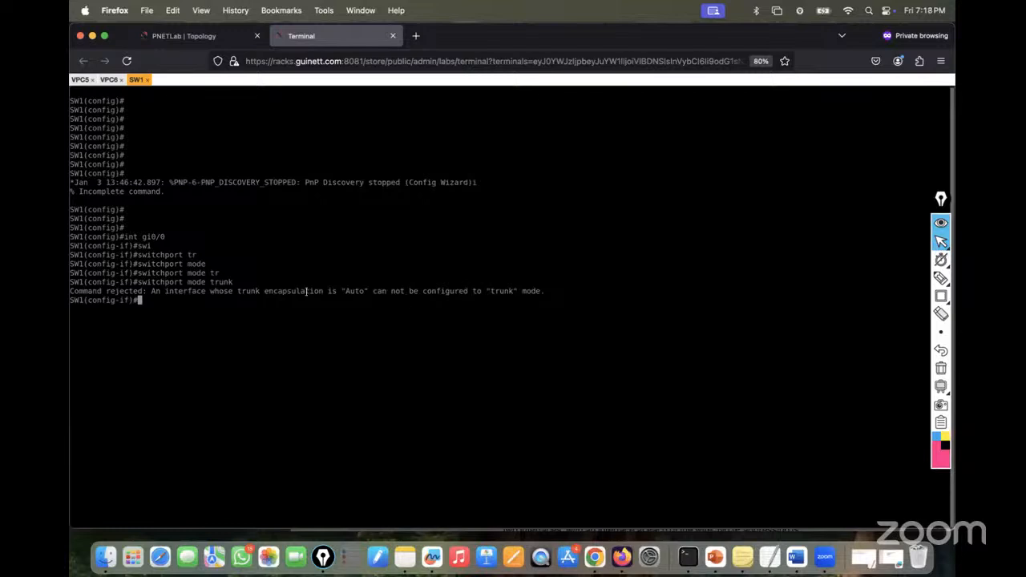
- Set dot1q trunk encapsulation on SW1's Gi0/0
{"action": "type", "text": "swi"}
{"action": "key", "text": "Tab"}
{"action": "type", "text": "tr"}
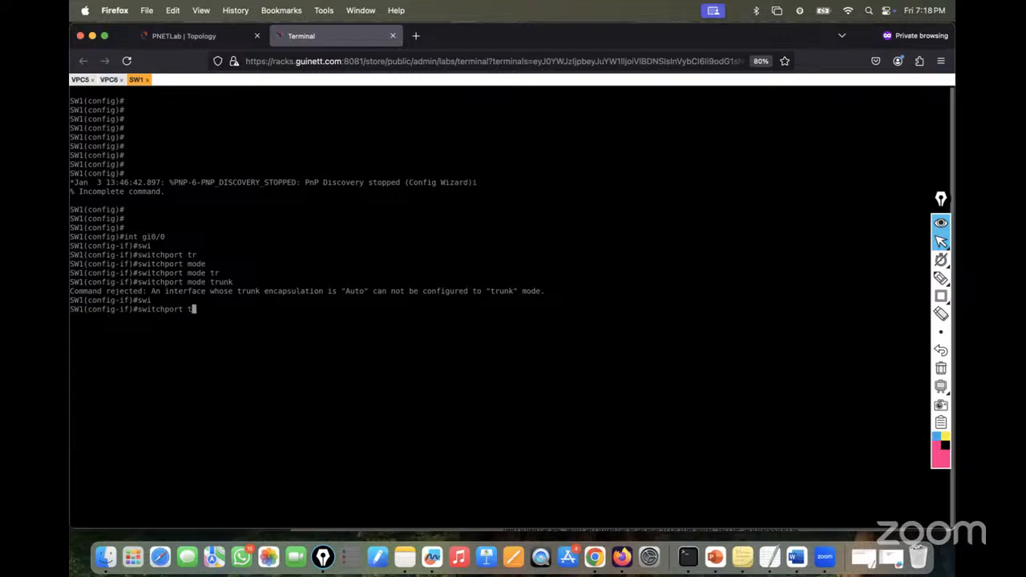
{"action": "key", "text": "Tab"}
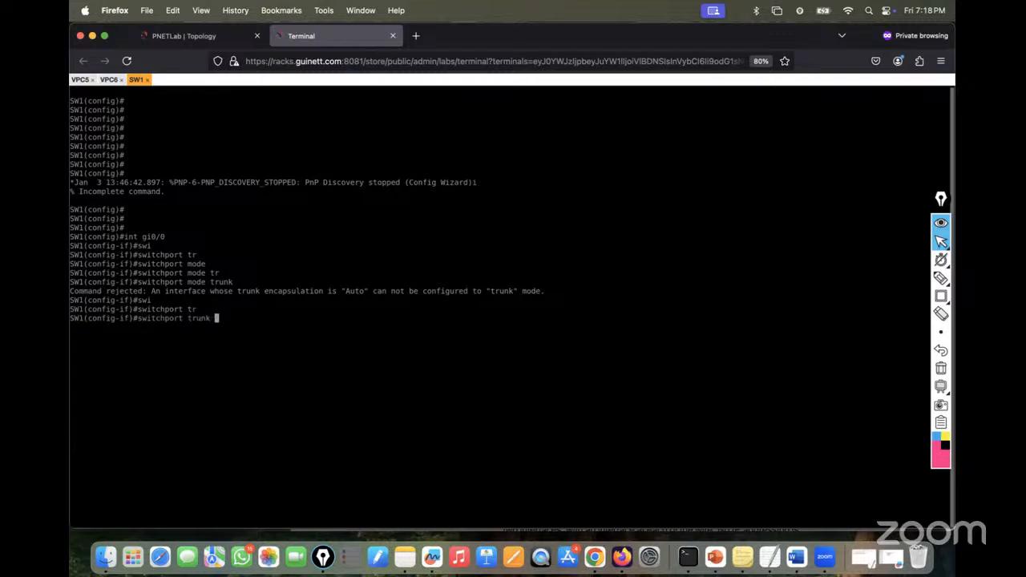
{"action": "type", "text": "en"}
{"action": "key", "text": "Tab"}
{"action": "type", "text": "do"}
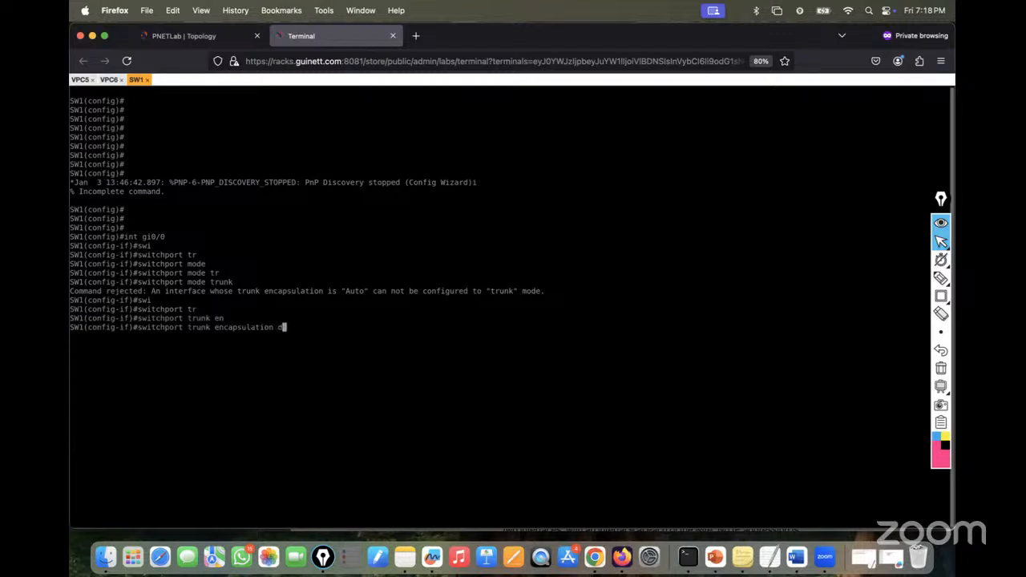
{"action": "key", "text": "Tab"}
{"action": "key", "text": "Return"}
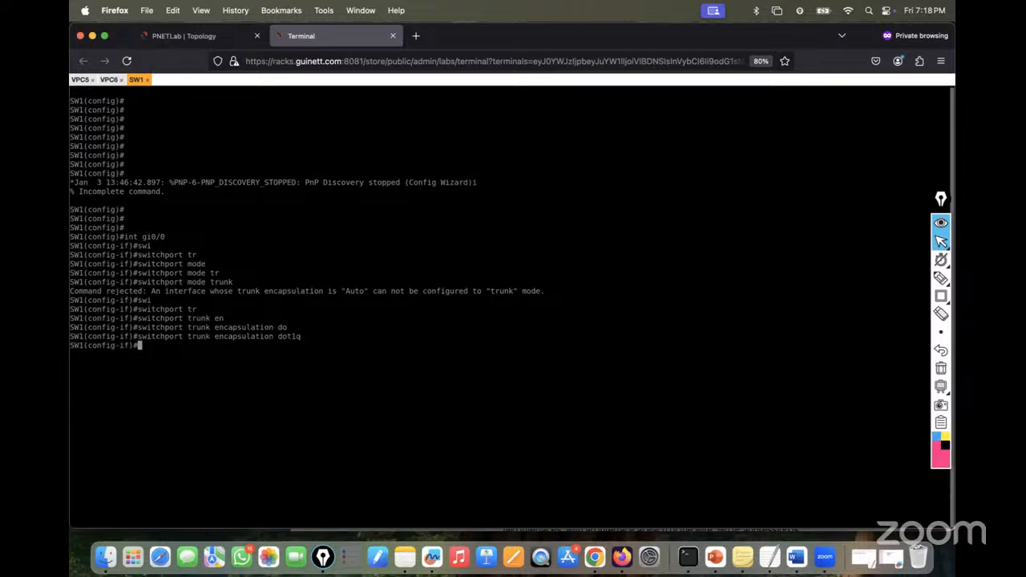
- Put Gi0/0 into switchport trunk mode
{"action": "type", "text": "swi"}
{"action": "key", "text": "Tab"}
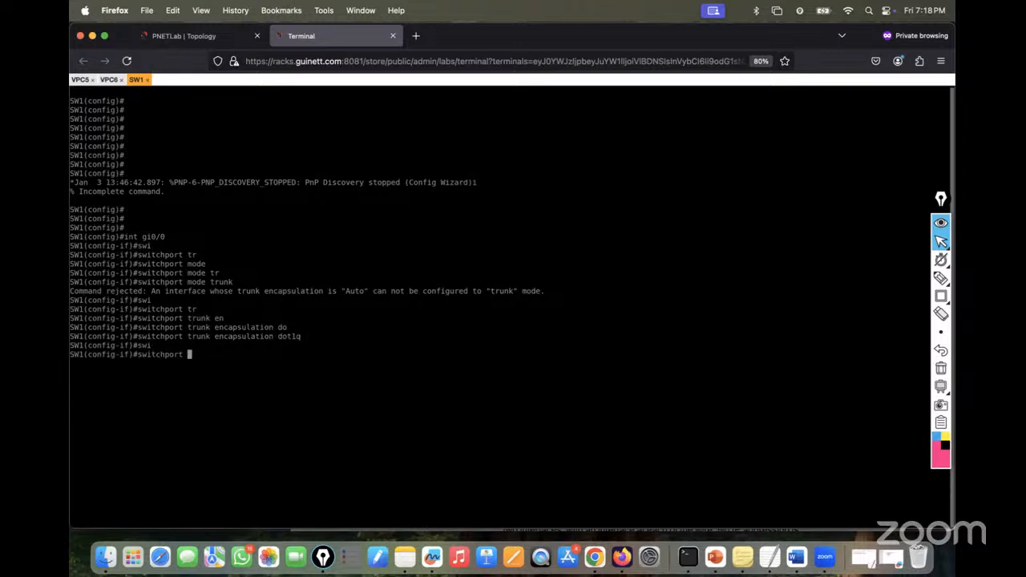
{"action": "type", "text": "mo"}
{"action": "key", "text": "Tab"}
{"action": "type", "text": "tr"}
{"action": "key", "text": "Tab"}
{"action": "key", "text": "Return"}
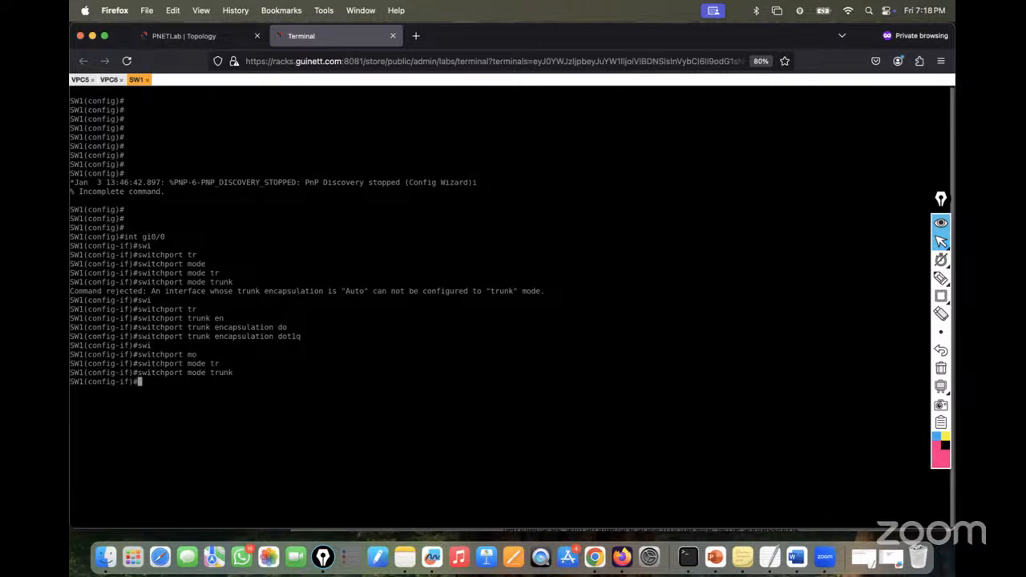
- Restrict the trunk's allowed VLANs to 10 and 20
{"action": "type", "text": "swi"}
{"action": "key", "text": "Tab"}
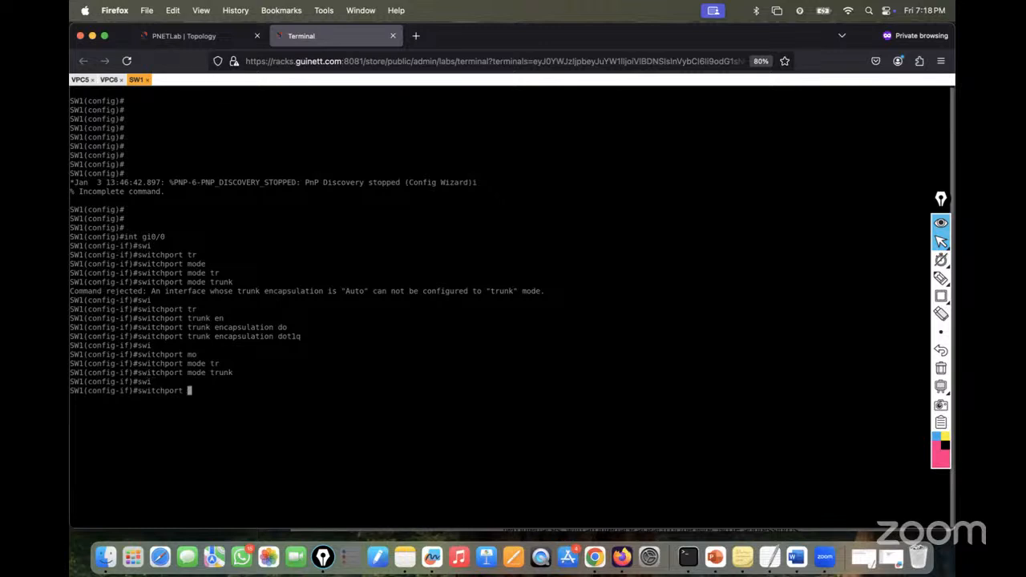
{"action": "type", "text": "mod"}
{"action": "key", "text": "Tab"}
{"action": "key", "text": "BackSpace"}
{"action": "key", "text": "BackSpace"}
{"action": "key", "text": "BackSpace"}
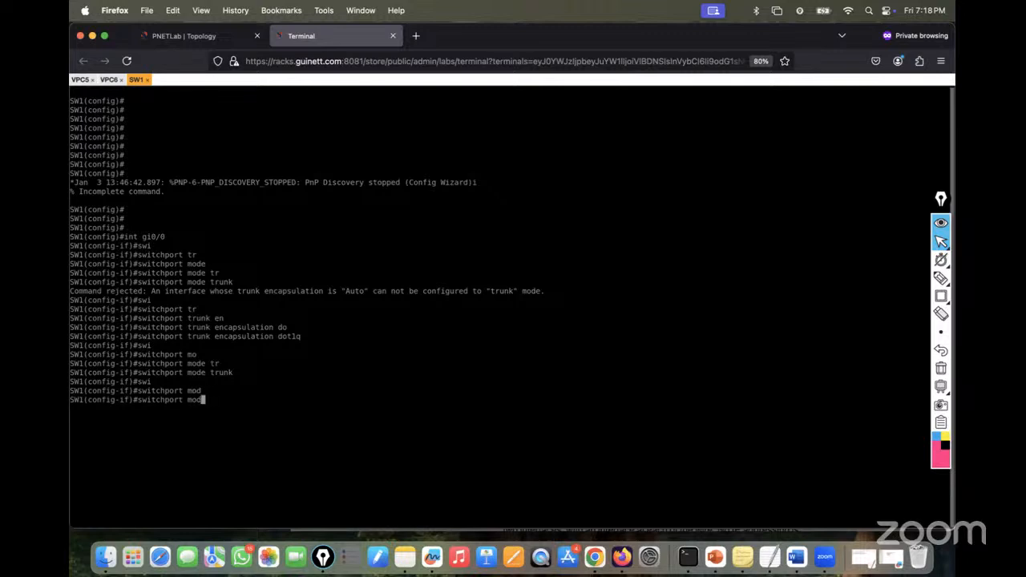
{"action": "type", "text": "tr"}
{"action": "key", "text": "Tab"}
{"action": "type", "text": "all"}
{"action": "key", "text": "Tab"}
{"action": "type", "text": "vl"}
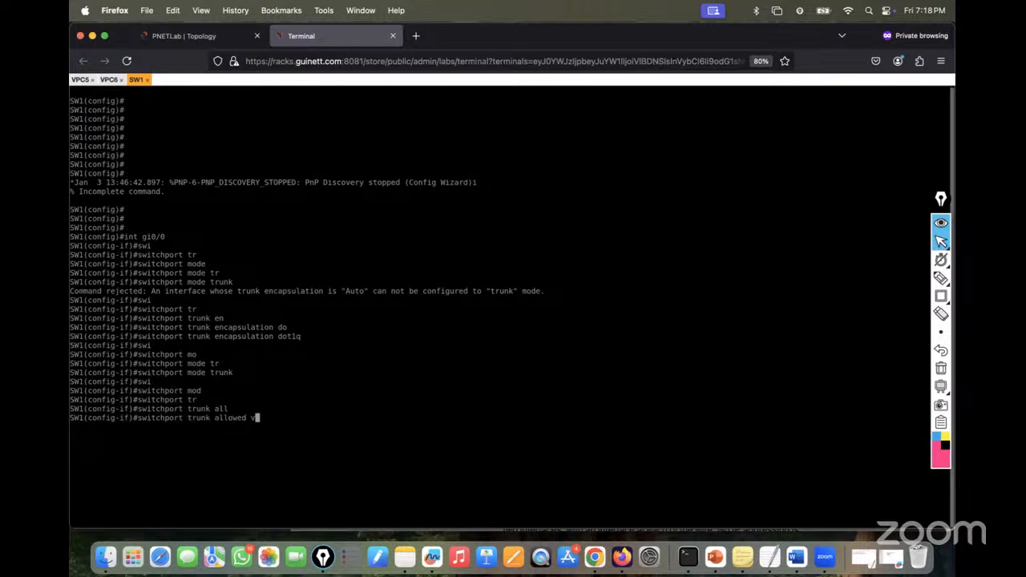
{"action": "key", "text": "Tab"}
{"action": "type", "text": "10,20"}
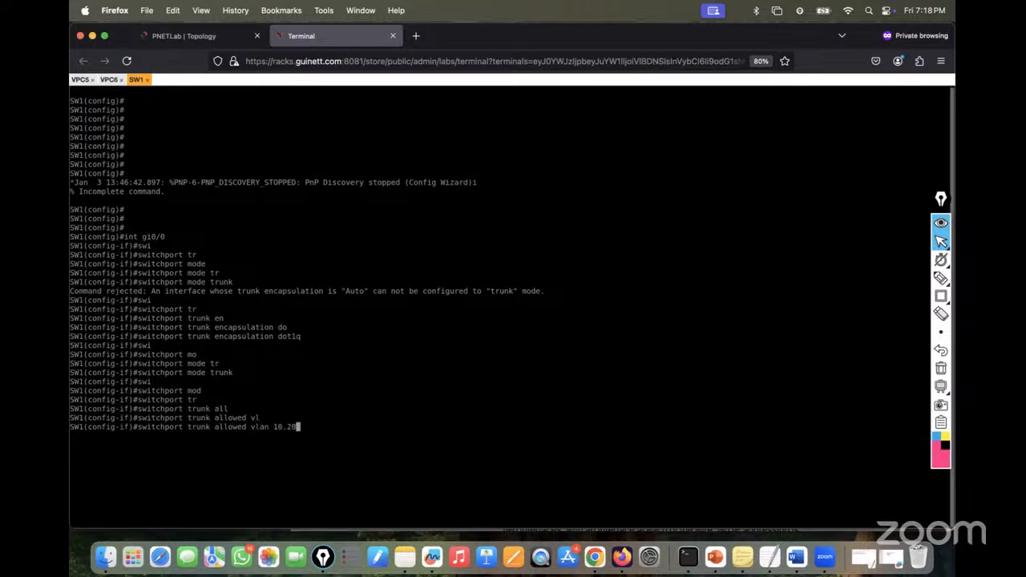
{"action": "key", "text": "Return"}
{"action": "key", "text": "Return"}
{"action": "key", "text": "Return"}
- Bring Gi0/0 up with no shutdown, save with do wr, and exit configuration mode
{"action": "type", "text": "no sh"}
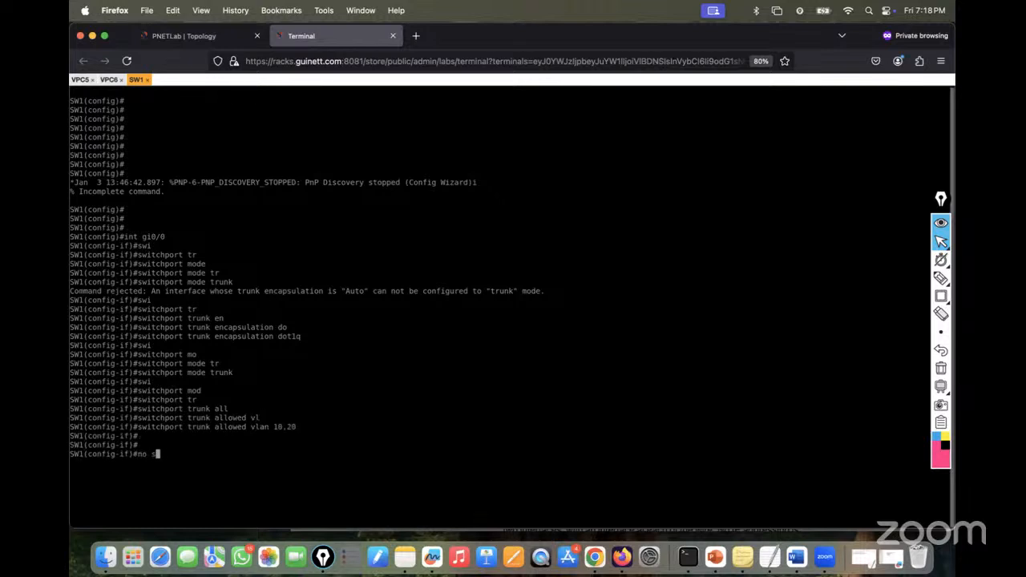
{"action": "key", "text": "Tab"}
{"action": "key", "text": "Return"}
{"action": "key", "text": "Return"}
{"action": "key", "text": "Return"}
{"action": "key", "text": "Return"}
{"action": "type", "text": "do wr"}
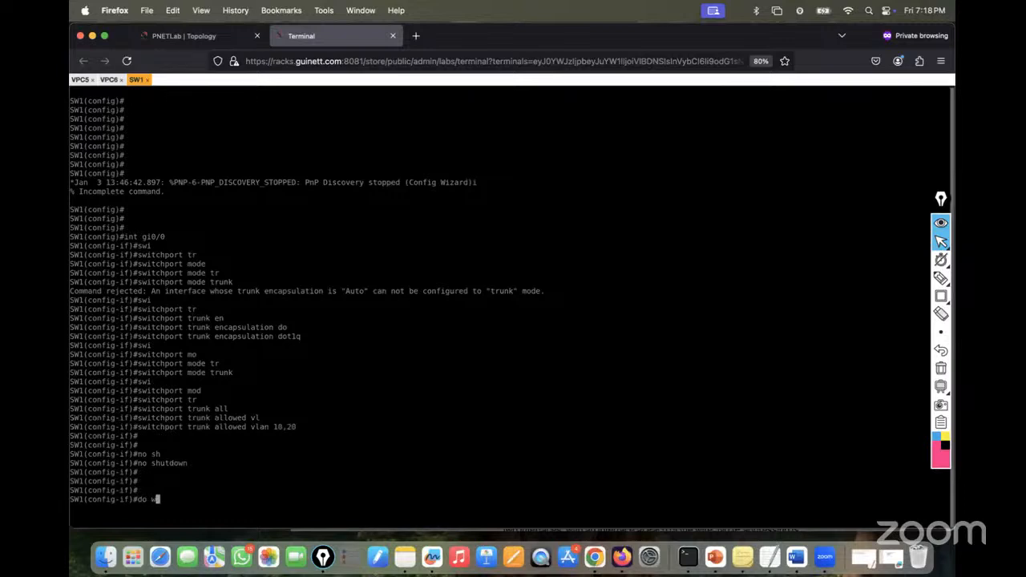
{"action": "key", "text": "Return"}
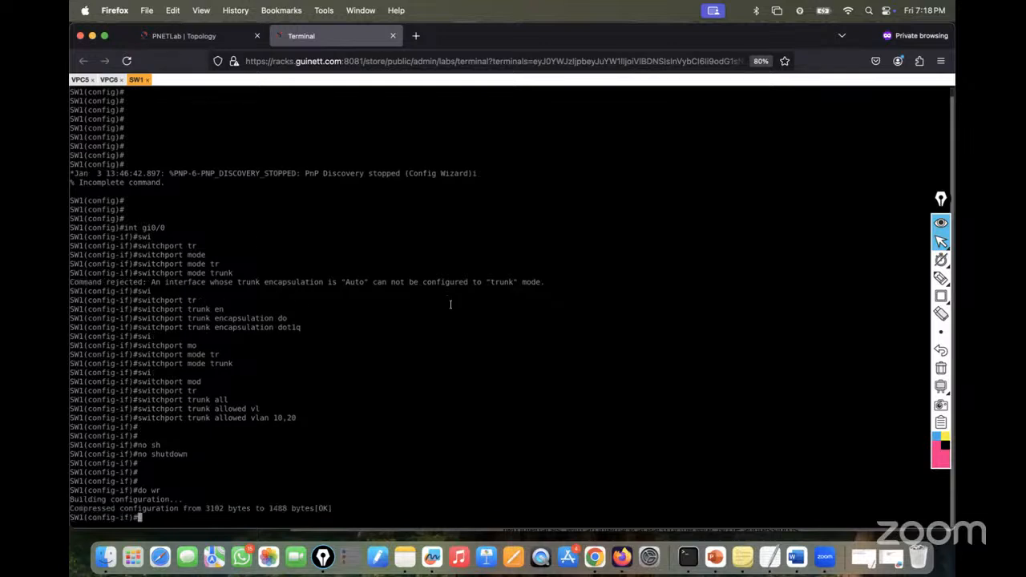
{"action": "key", "text": "Return"}
{"action": "key", "text": "Return"}
{"action": "key", "text": "Return"}
{"action": "key", "text": "Return"}
{"action": "key", "text": "ctrl+z"}
{"action": "key", "text": "Return"}
{"action": "key", "text": "Return"}
{"action": "key", "text": "Return"}
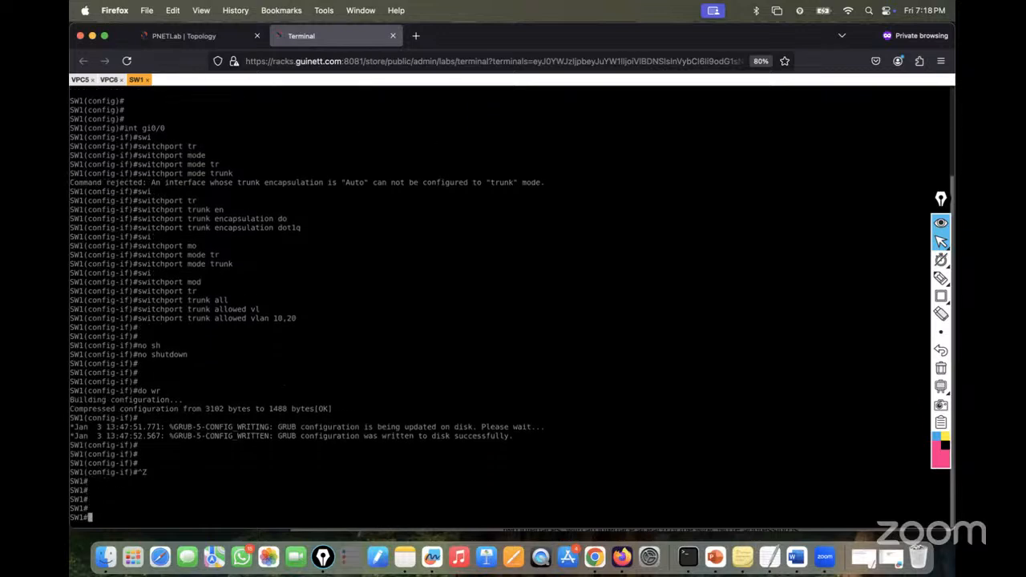
{"action": "type", "text": "sh vl"}
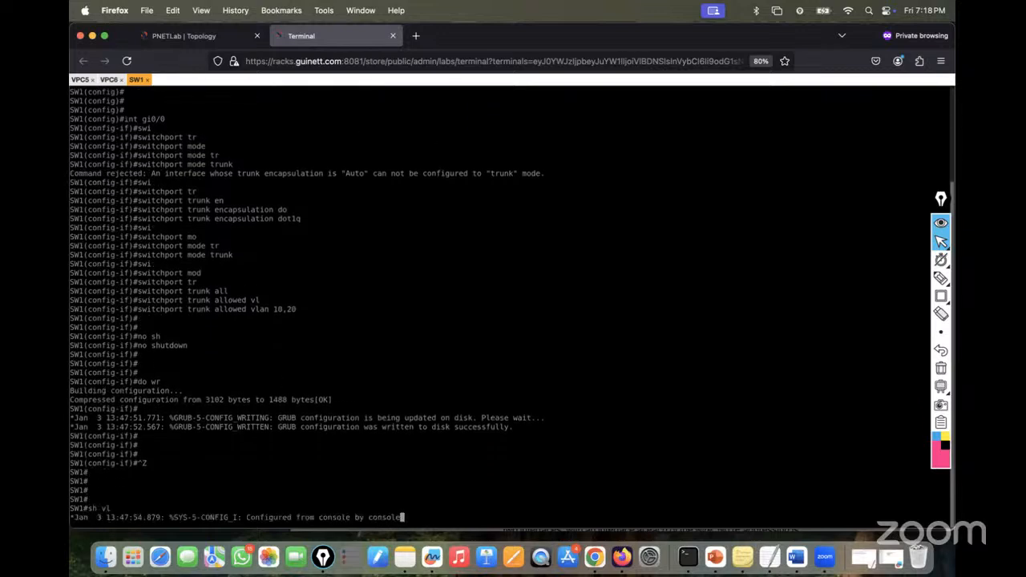
- Verify with show vlan and show interfaces trunk that VLANs 10,20 are allowed on Gi0/0
{"action": "key", "text": "Return"}
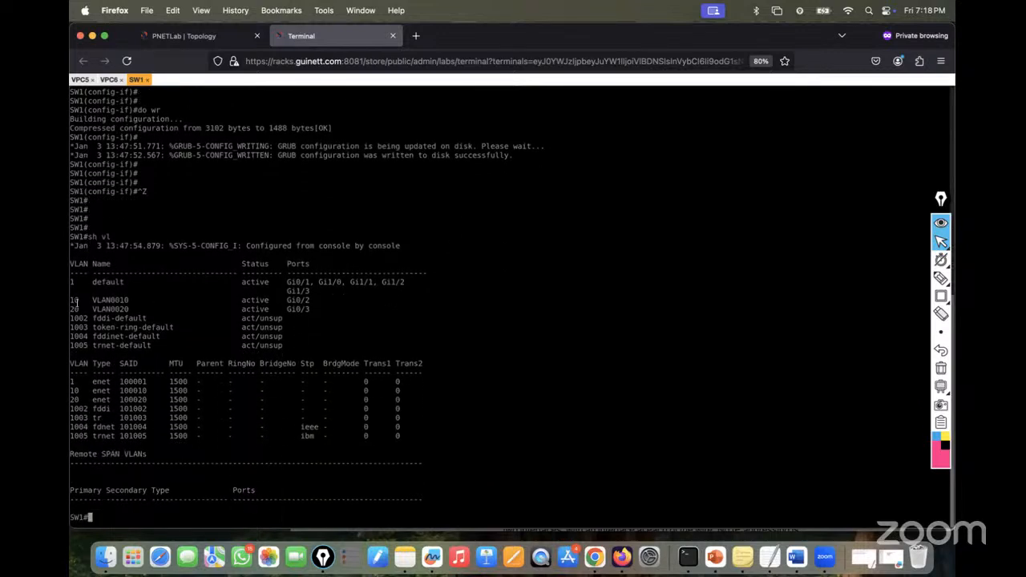
{"action": "left_click_drag", "start_coordinate": [73, 302], "coordinate": [321, 306]}
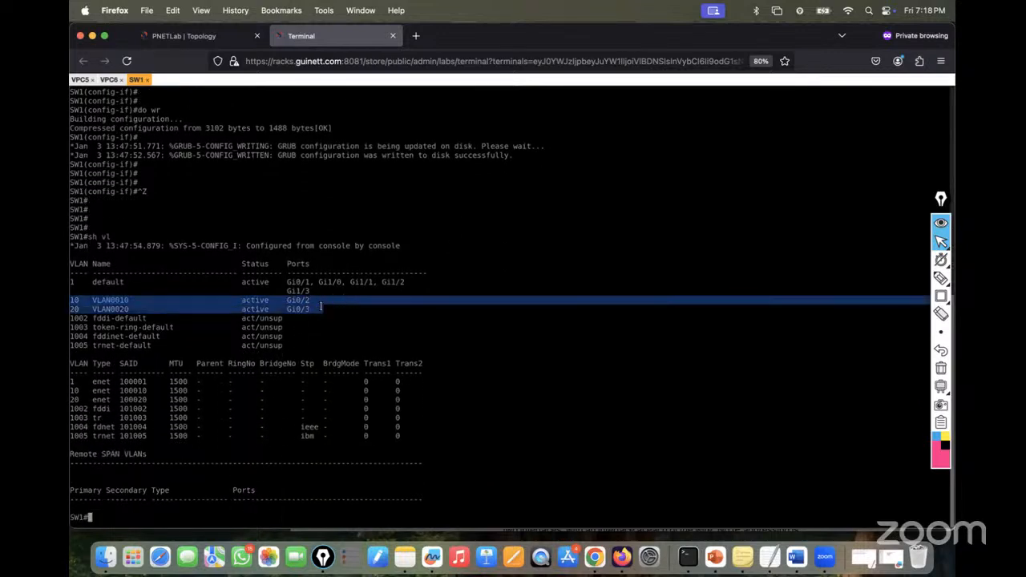
{"action": "type", "text": "sh inter"}
{"action": "key", "text": "Tab"}
{"action": "type", "text": "tr"}
{"action": "key", "text": "Tab"}
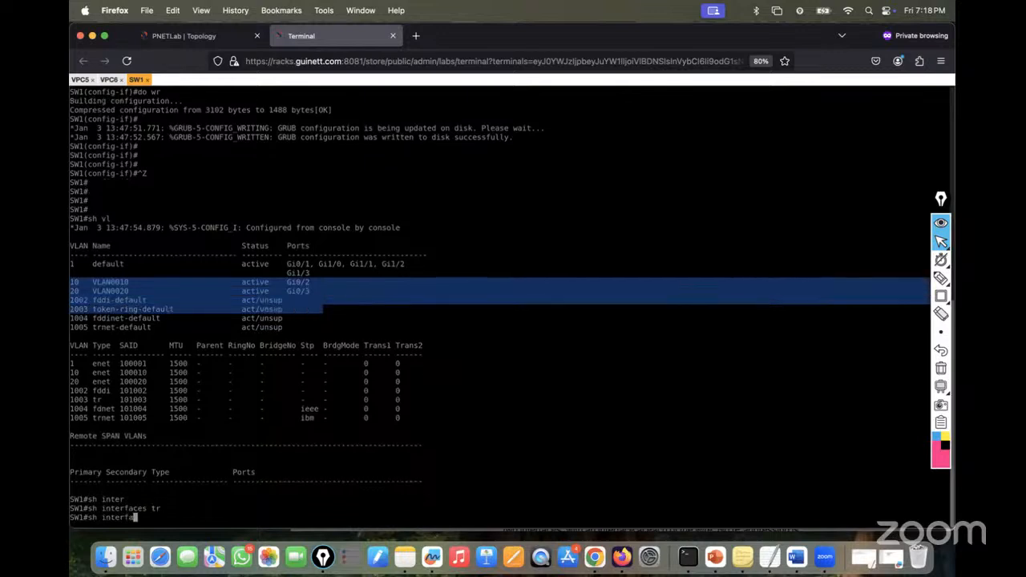
{"action": "key", "text": "Return"}
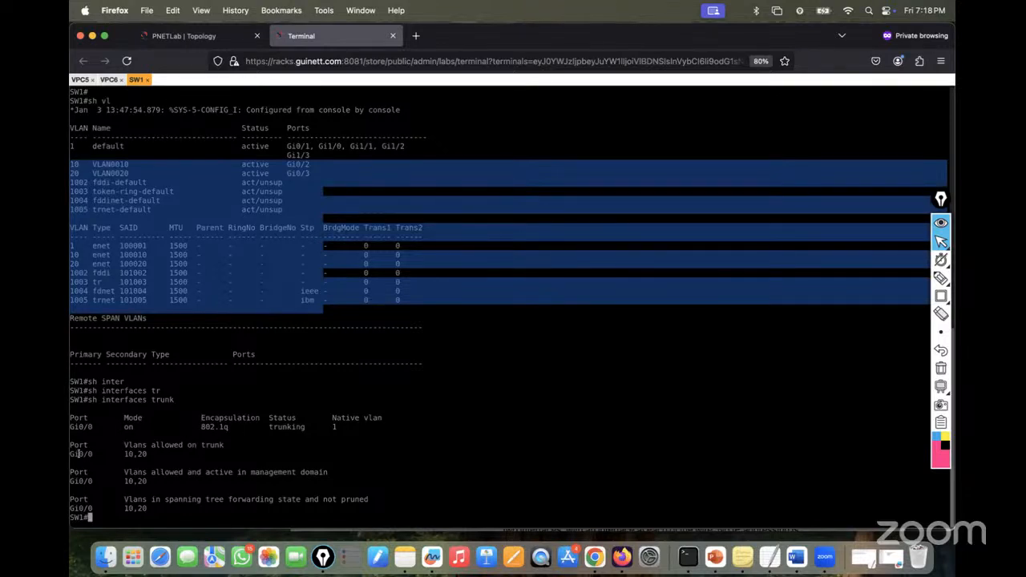
{"action": "left_click_drag", "start_coordinate": [71, 454], "coordinate": [169, 455]}
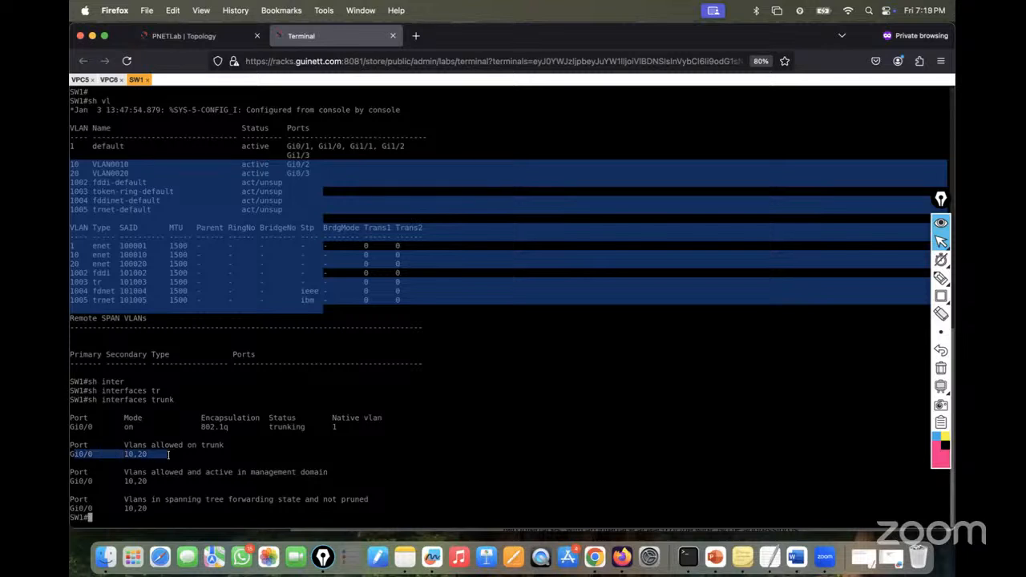
- Show VPC5's IP settings: 10.10.10.10/24 with gateway 10.10.10.1
{"action": "left_click", "coordinate": [80, 80]}
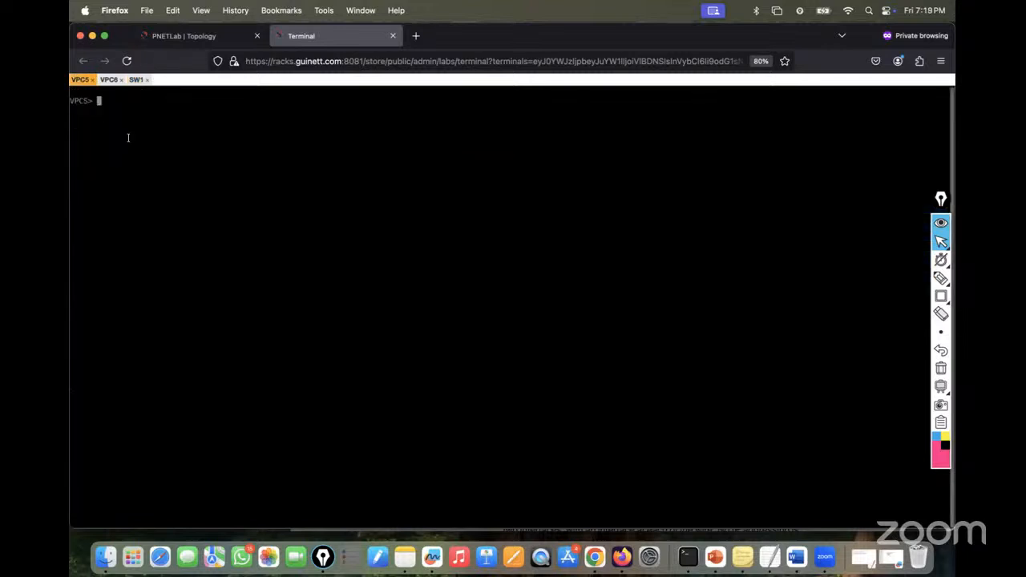
{"action": "type", "text": "show ip"}
{"action": "key", "text": "Return"}
- Ping 20.20.20.20 from VPC5, then check VPC6's IP and ping 10.10.10.10 back
{"action": "type", "text": "pin"}
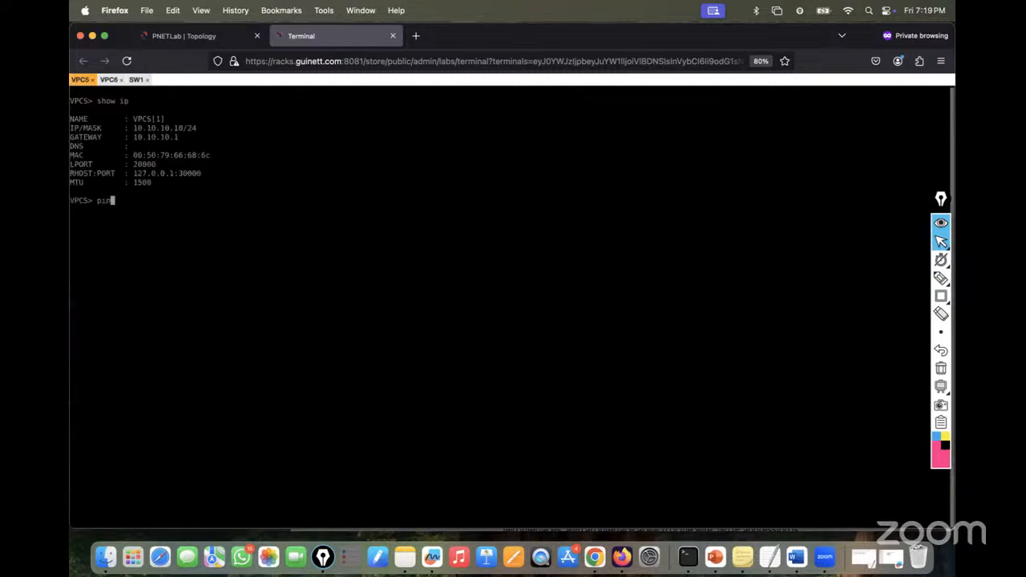
{"action": "type", "text": "g 20.20.20.20"}
{"action": "key", "text": "Return"}
{"action": "left_click", "coordinate": [109, 79]}
{"action": "type", "text": "sho"}
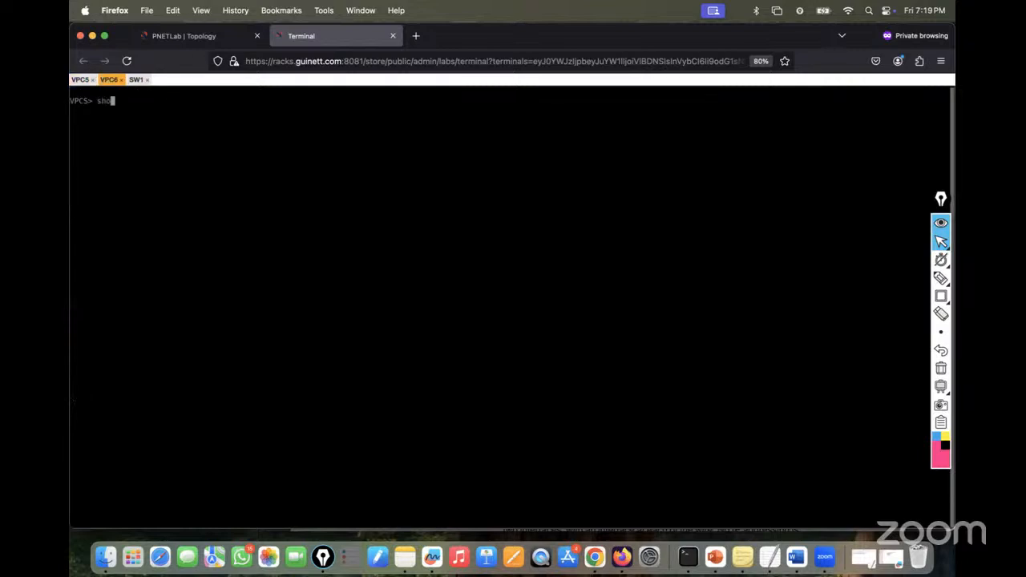
{"action": "type", "text": "w ip"}
{"action": "key", "text": "Return"}
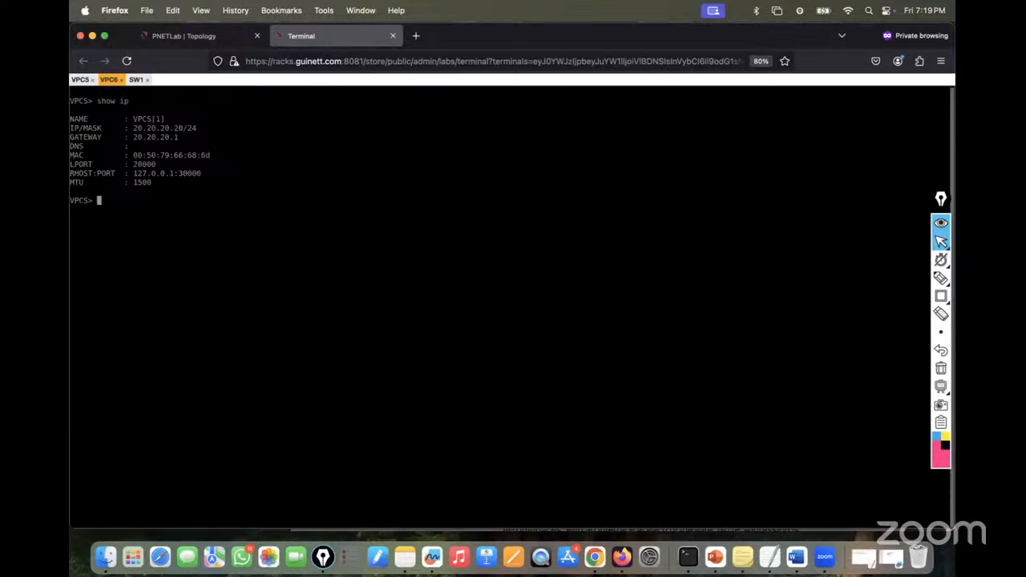
{"action": "type", "text": "ping 10.10.10.10"}
{"action": "key", "text": "Return"}
{"action": "left_click", "coordinate": [189, 36]}
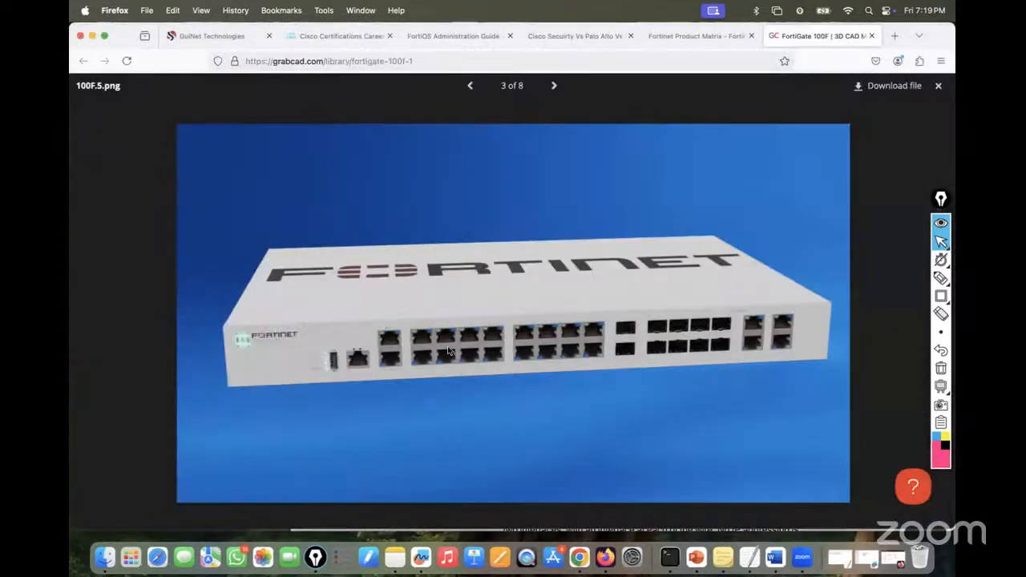
- Review the Network interface types table in the FortiOS Administration Guide in Chrome
{"action": "left_click", "coordinate": [579, 557]}
{"action": "scroll", "coordinate": [483, 217], "scroll_direction": "up", "scroll_amount": 1}
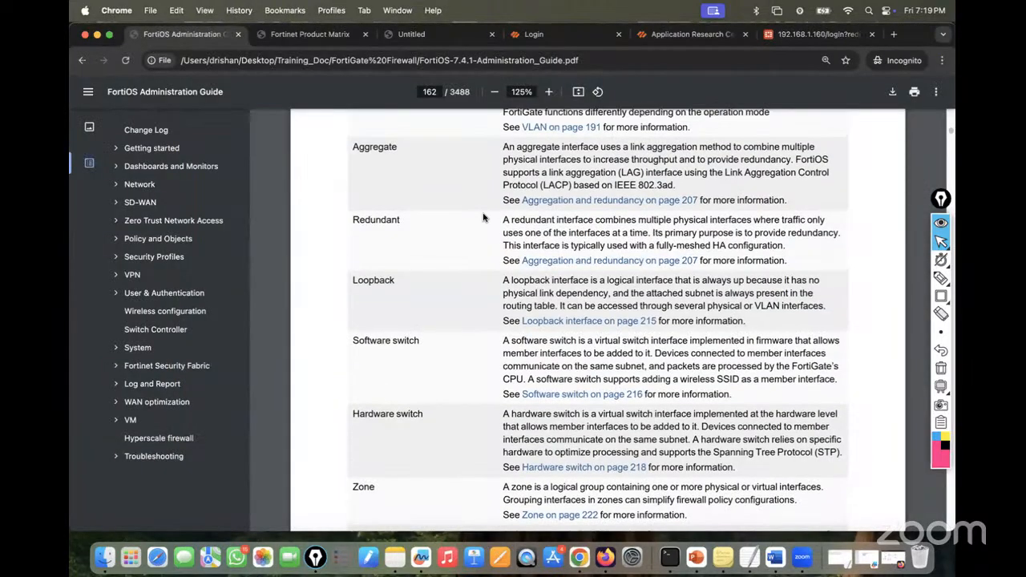
{"action": "scroll", "coordinate": [483, 218], "scroll_direction": "down", "scroll_amount": 1}
{"action": "scroll", "coordinate": [484, 218], "scroll_direction": "up", "scroll_amount": 2}
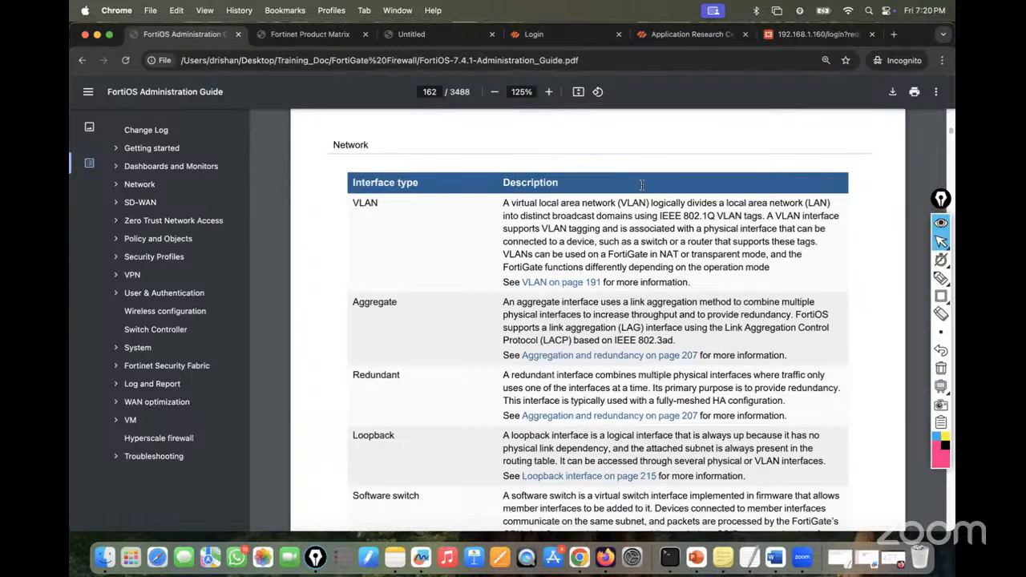
- Close the expired 192.168.1.160 FortiGate login tab and minimize Chrome
{"action": "left_click", "coordinate": [793, 34]}
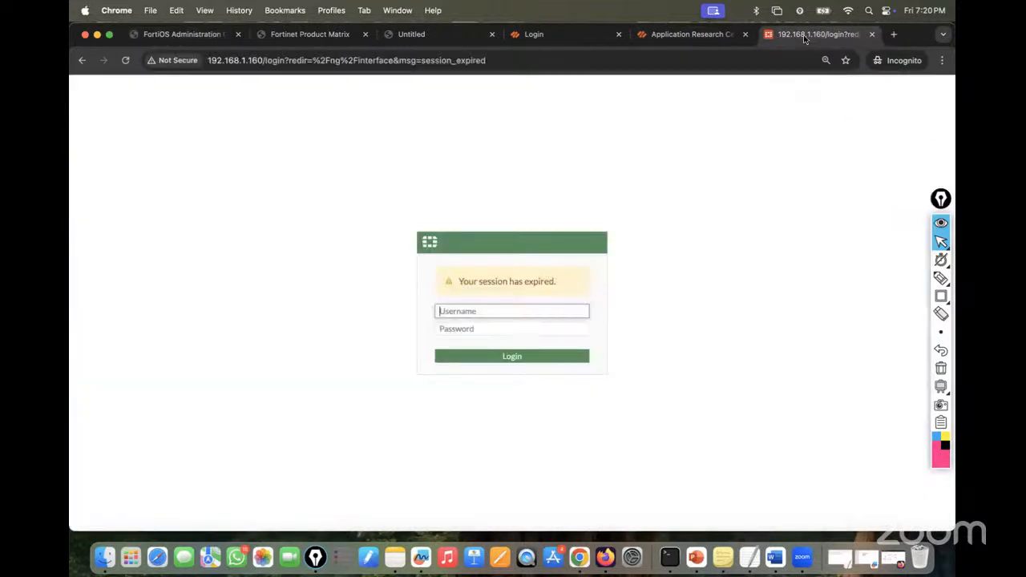
{"action": "left_click", "coordinate": [872, 34]}
{"action": "left_click", "coordinate": [97, 35]}
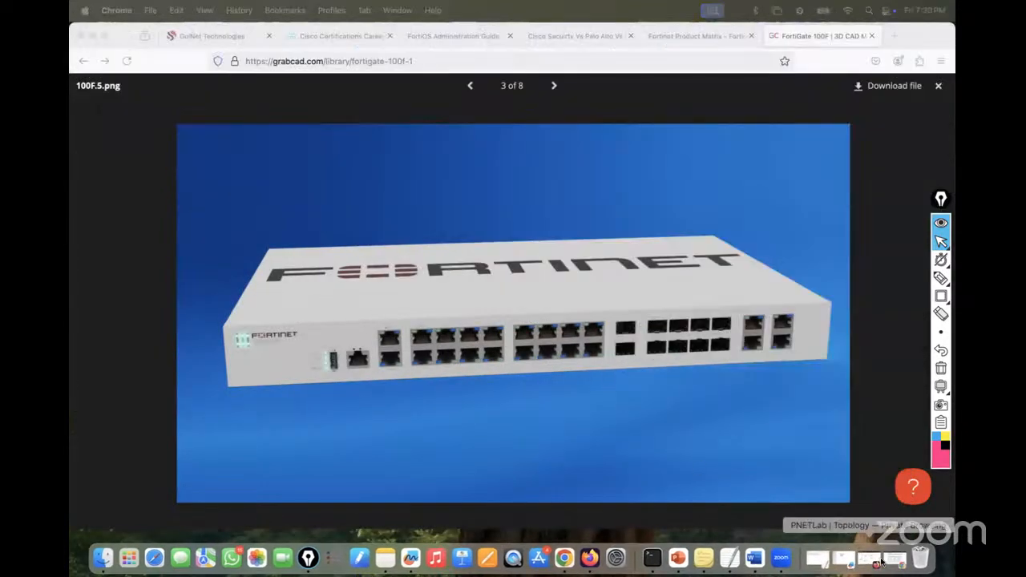
- Attempt the Fortinet node's console, close the failed connection, and return to the topology
{"action": "left_click", "coordinate": [873, 558]}
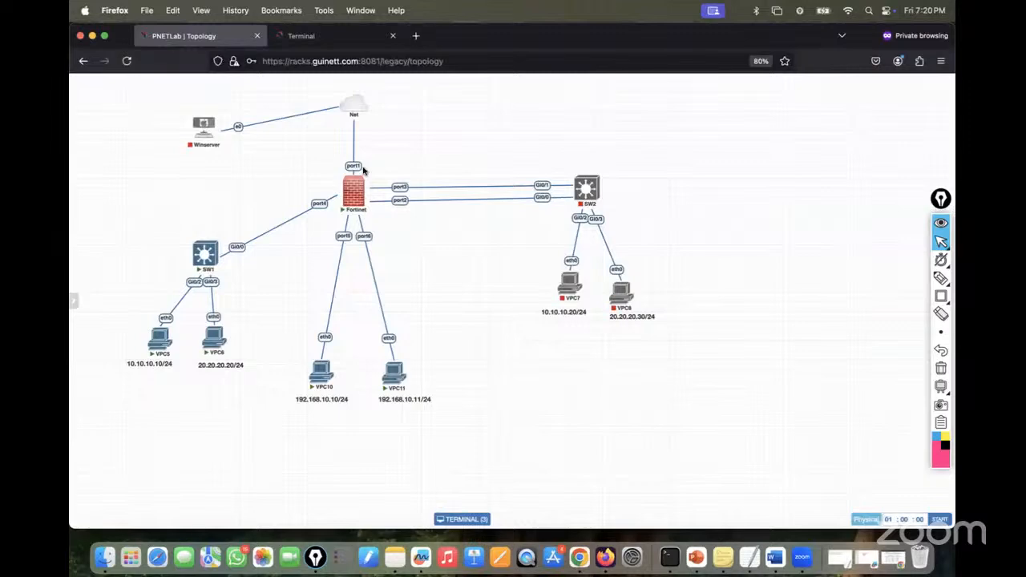
{"action": "left_click", "coordinate": [355, 190]}
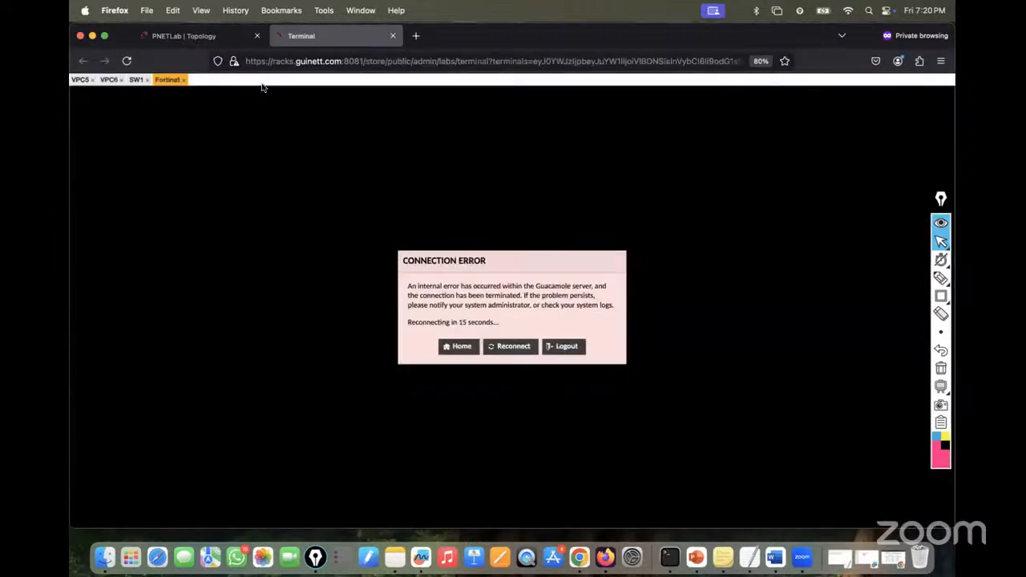
{"action": "left_click", "coordinate": [516, 347]}
{"action": "left_click", "coordinate": [512, 346]}
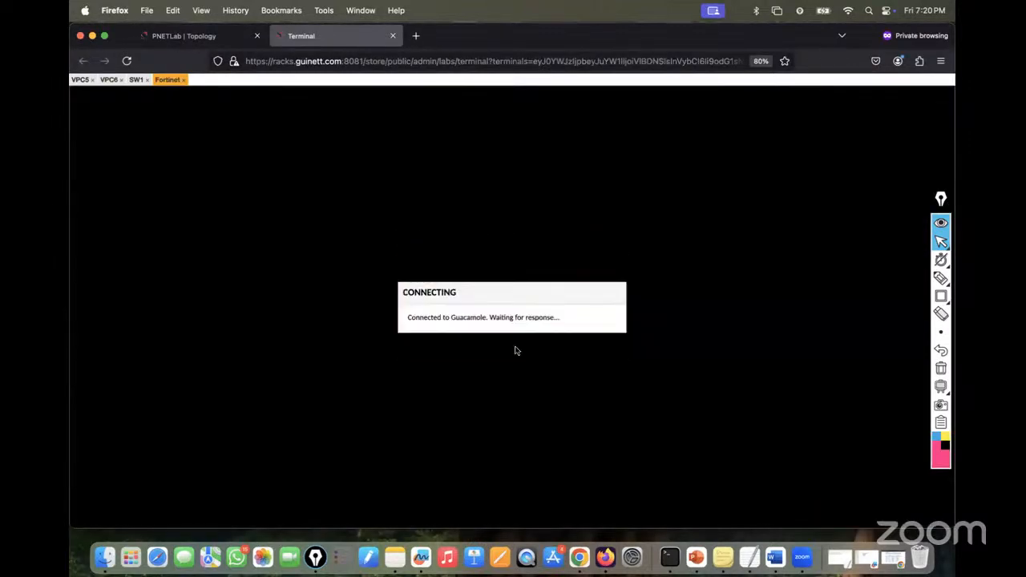
{"action": "left_click", "coordinate": [183, 79]}
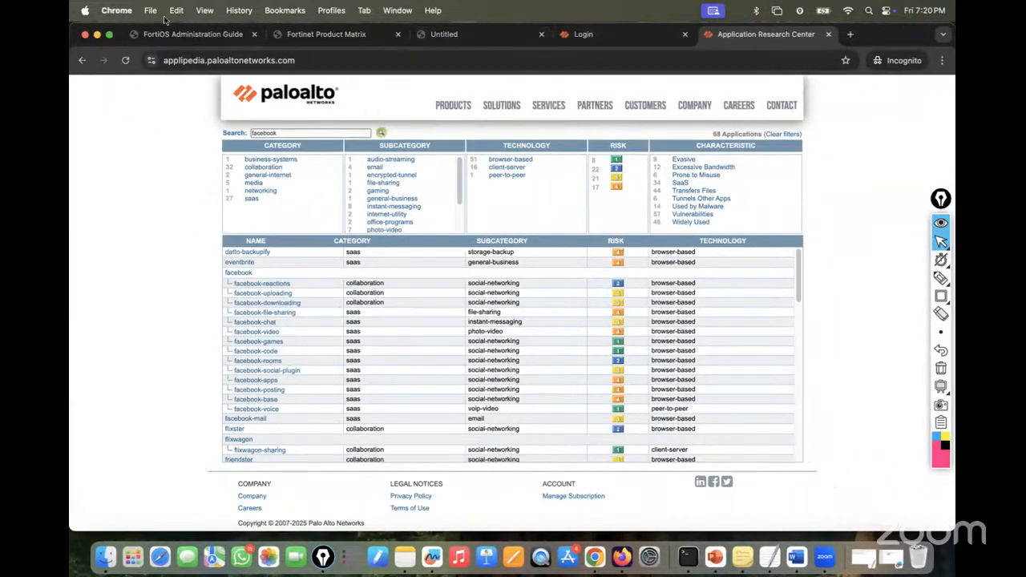
{"action": "left_click", "coordinate": [98, 34]}
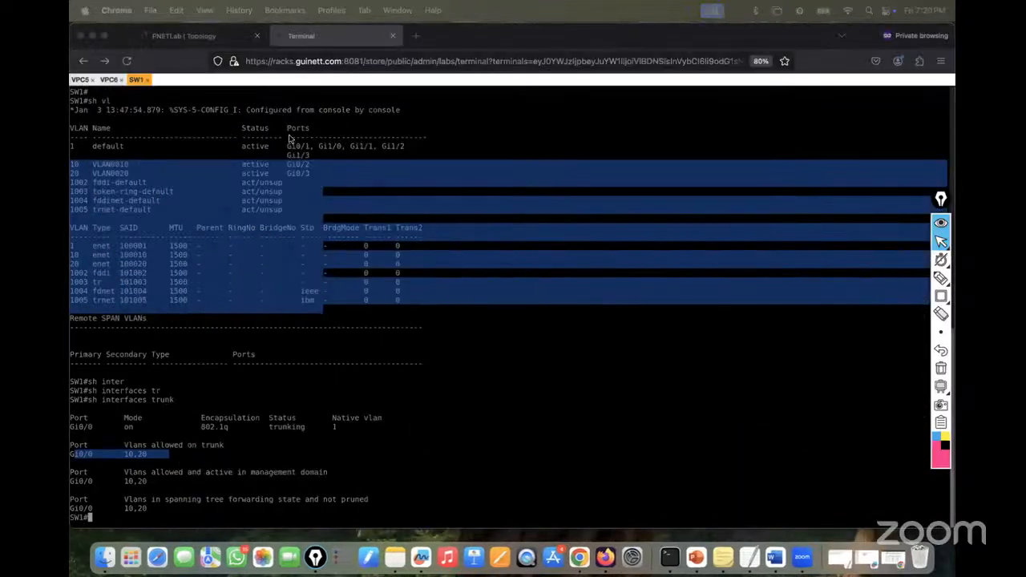
{"action": "left_click", "coordinate": [186, 33]}
- Open the FortiGate's console and log in as admin
{"action": "left_click", "coordinate": [346, 207]}
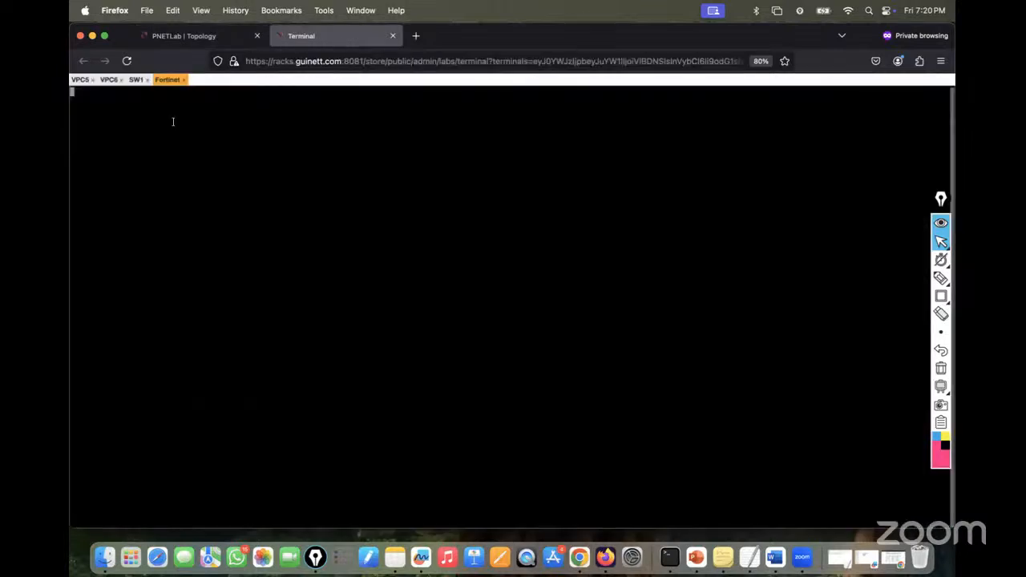
{"action": "key", "text": "Return"}
{"action": "key", "text": "Return"}
{"action": "type", "text": "admin"}
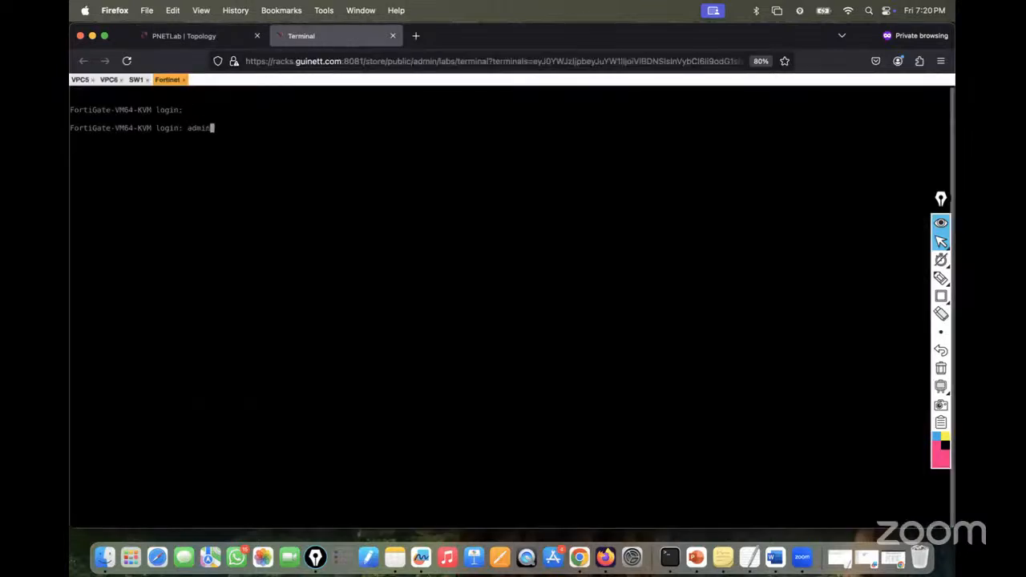
{"action": "key", "text": "Return"}
{"action": "key", "text": "Return"}
{"action": "key", "text": "Return"}
{"action": "key", "text": "Return"}
{"action": "key", "text": "Return"}
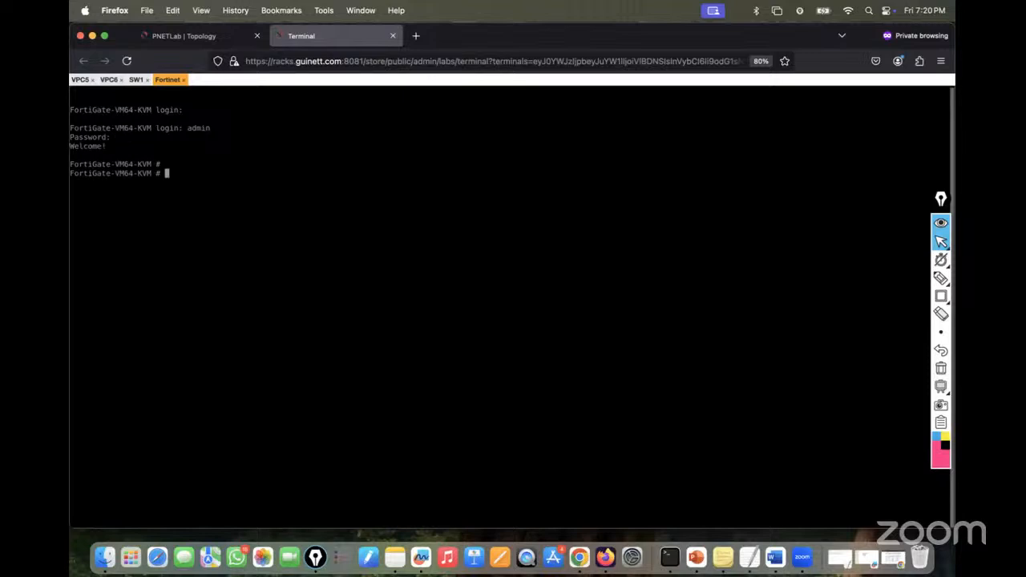
- Run 'show system interface', showing port1 at 192.168.1.160, then 'show system interface ?'
{"action": "type", "text": "show suys"}
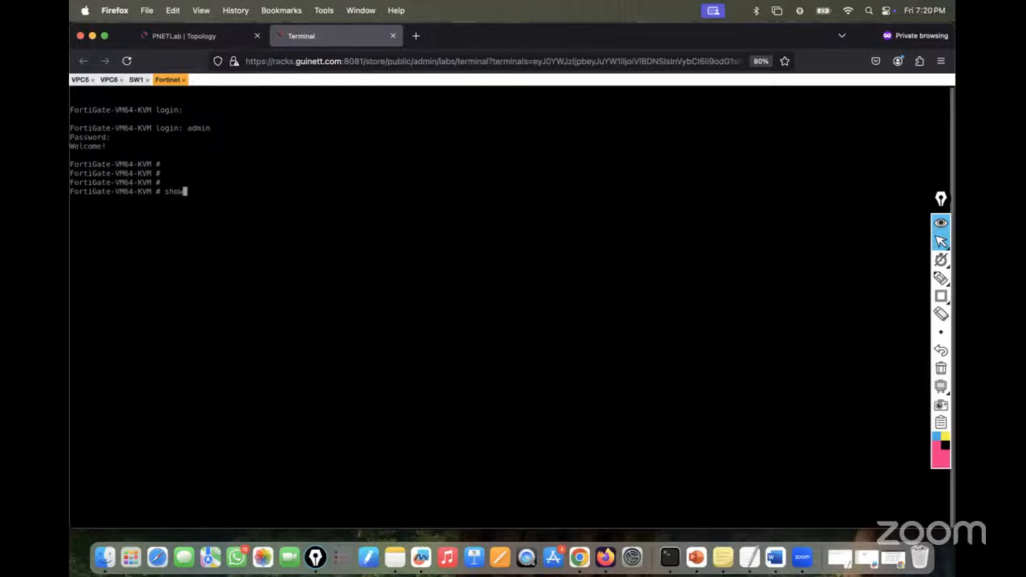
{"action": "key", "text": "BackSpace"}
{"action": "key", "text": "BackSpace"}
{"action": "key", "text": "BackSpace"}
{"action": "type", "text": "ystem interface"}
{"action": "key", "text": "Return"}
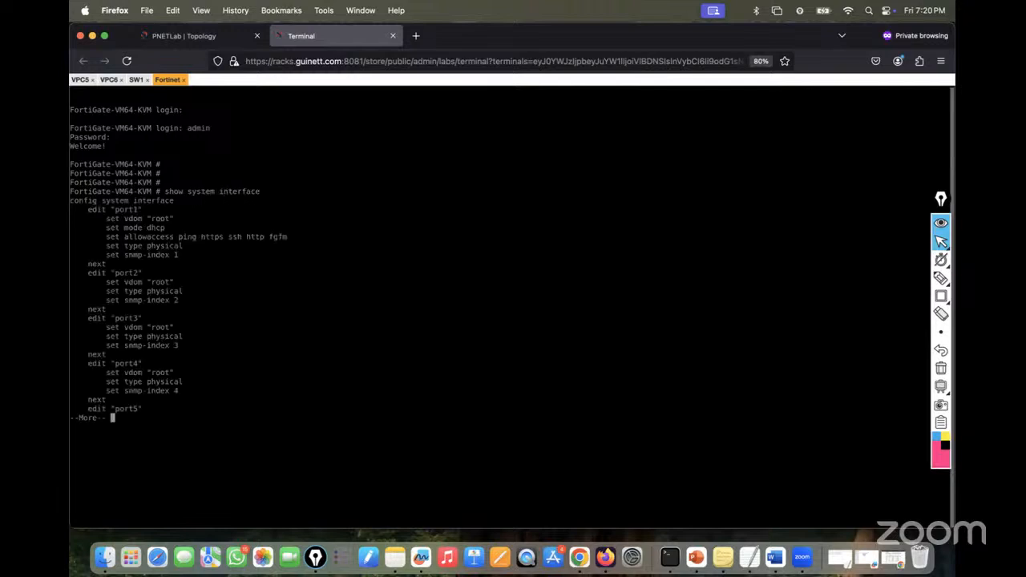
{"action": "key", "text": "q"}
{"action": "key", "text": "Up"}
{"action": "type", "text": "?"}
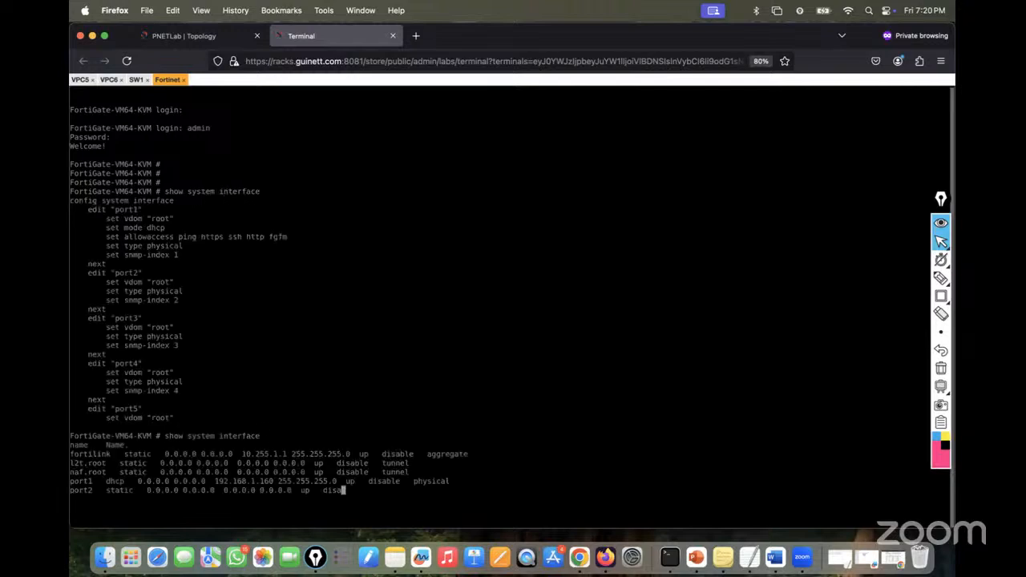
{"action": "left_click", "coordinate": [415, 35]}
- Load 192.168.1.160 and log in to the FortiGate web GUI as admin with the account password
{"action": "type", "text": "q9w"}
{"action": "key", "text": "BackSpace"}
{"action": "key", "text": "BackSpace"}
{"action": "key", "text": "BackSpace"}
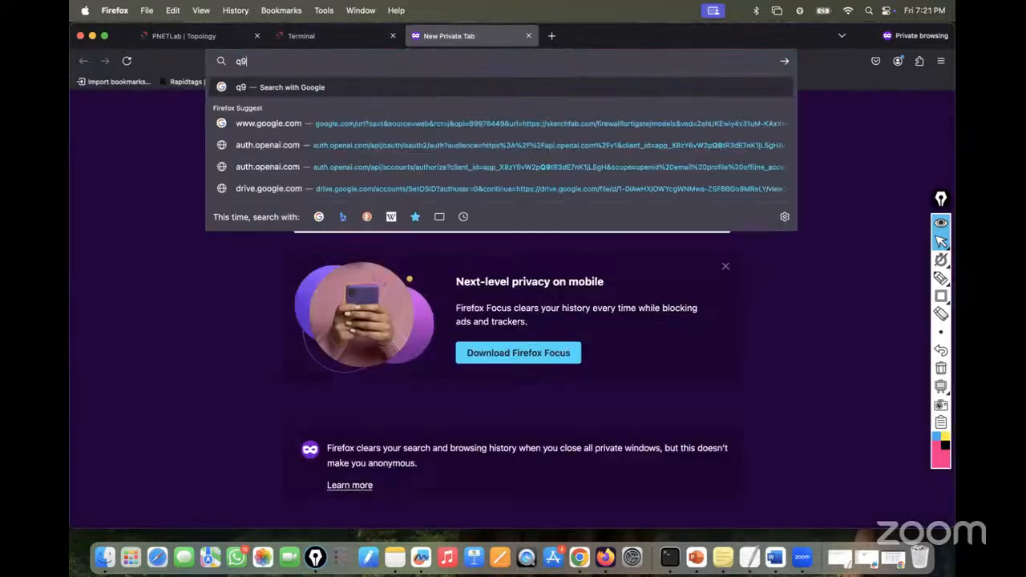
{"action": "type", "text": "192.168.1.100/"}
{"action": "key", "text": "BackSpace"}
{"action": "key", "text": "BackSpace"}
{"action": "key", "text": "BackSpace"}
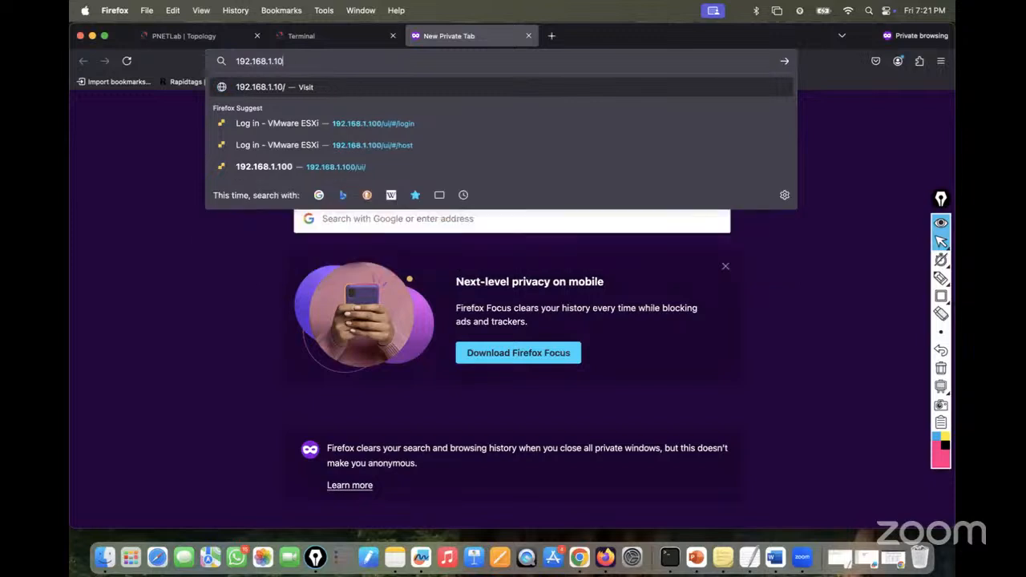
{"action": "type", "text": "60"}
{"action": "key", "text": "Return"}
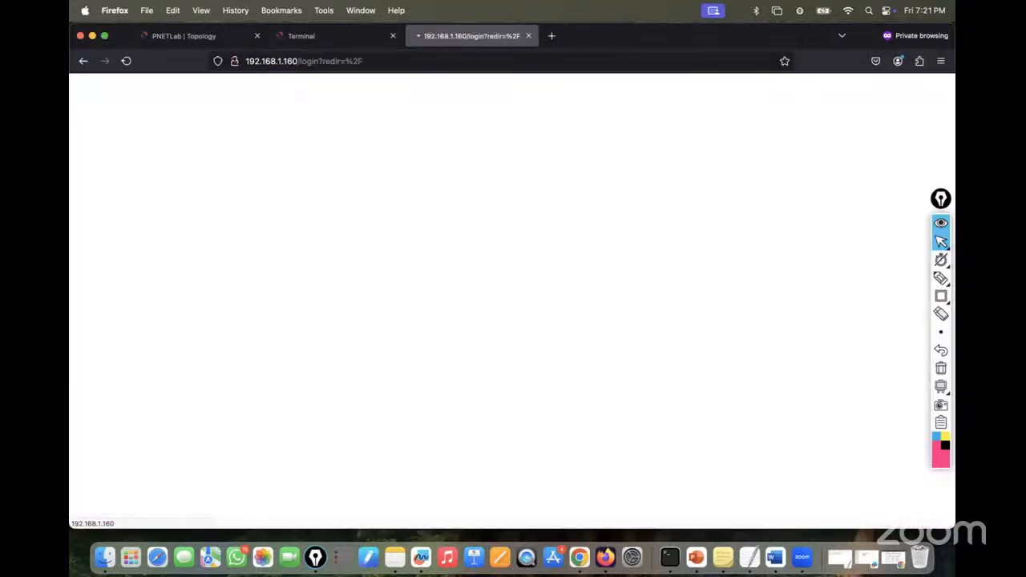
{"action": "type", "text": "admin"}
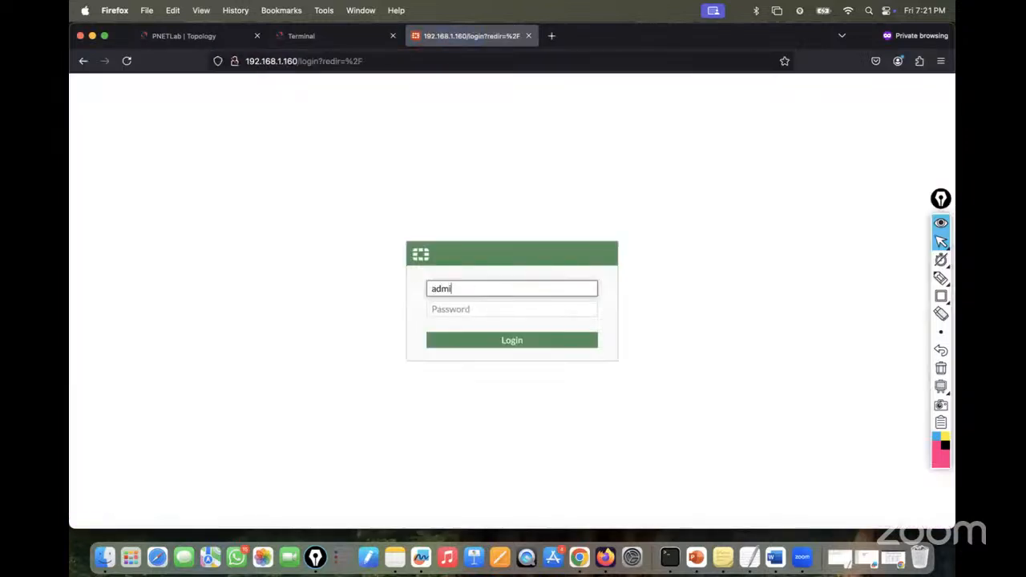
{"action": "key", "text": "Tab"}
{"action": "type", "text": "admin"}
{"action": "key", "text": "Return"}
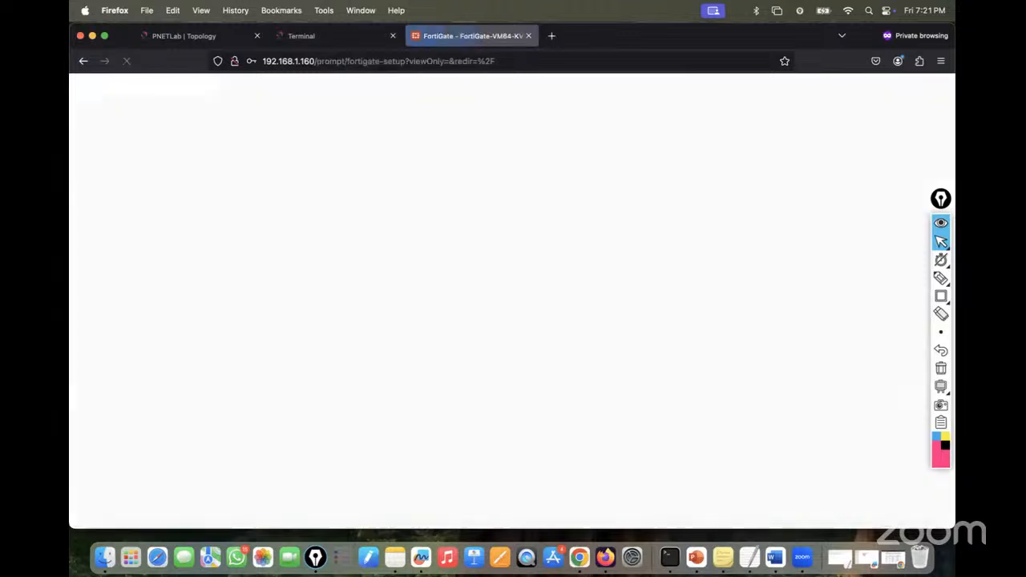
- Skip the setup wizard and what's-new notice, go to Network > Interfaces, and expand Create New
{"action": "left_click", "coordinate": [553, 366]}
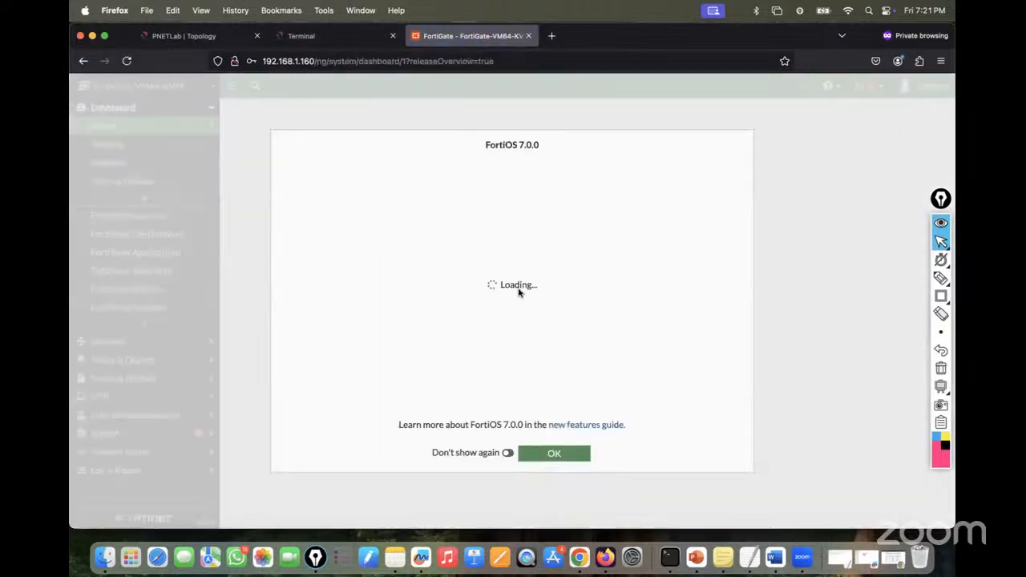
{"action": "left_click", "coordinate": [553, 452]}
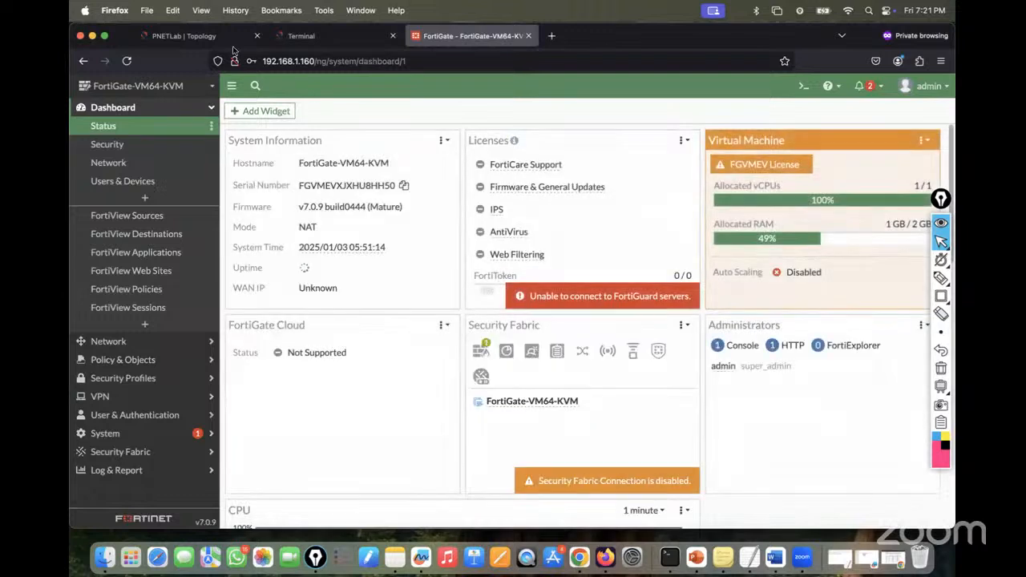
{"action": "left_click", "coordinate": [184, 35]}
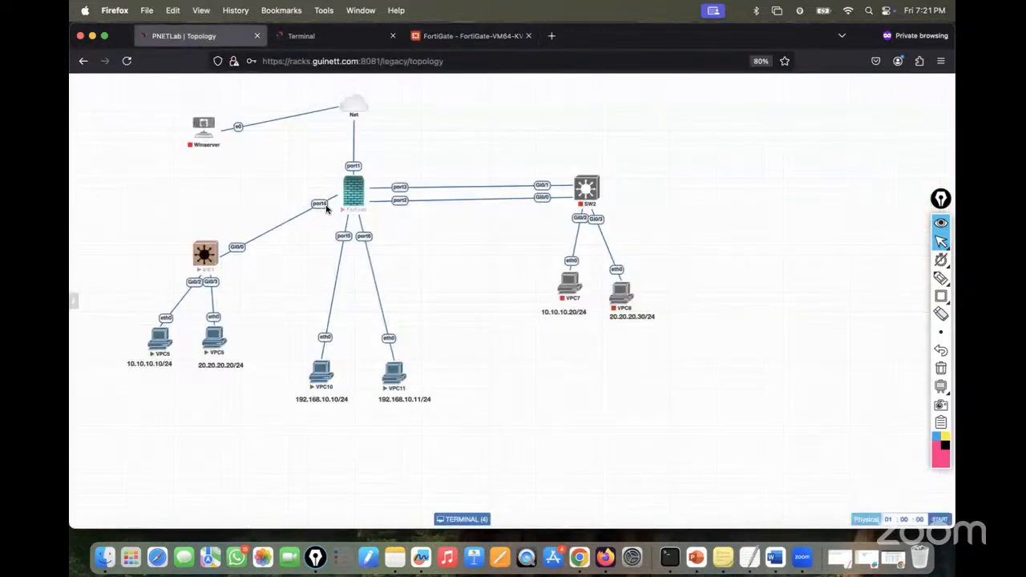
{"action": "left_click", "coordinate": [471, 37]}
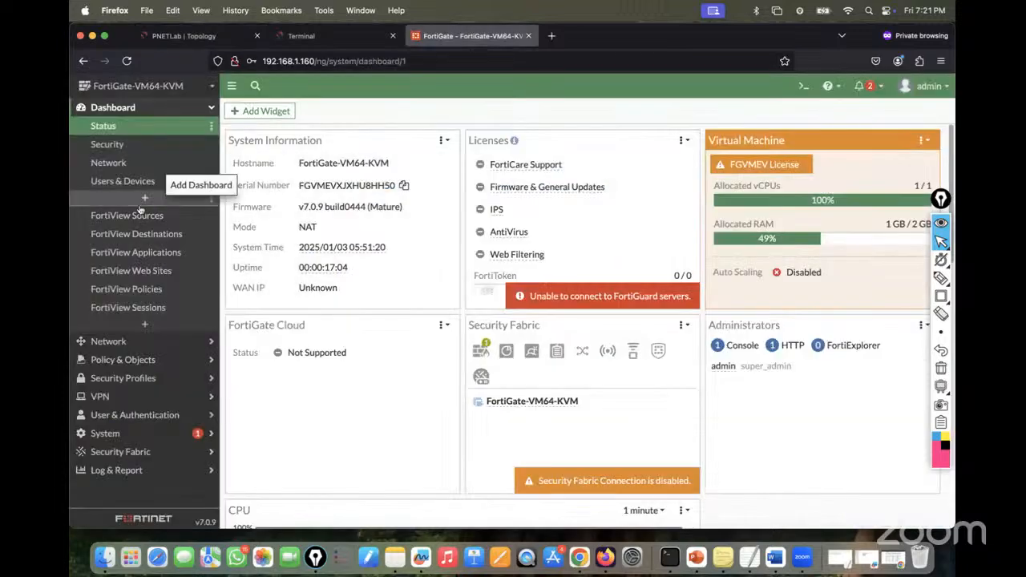
{"action": "left_click", "coordinate": [103, 341]}
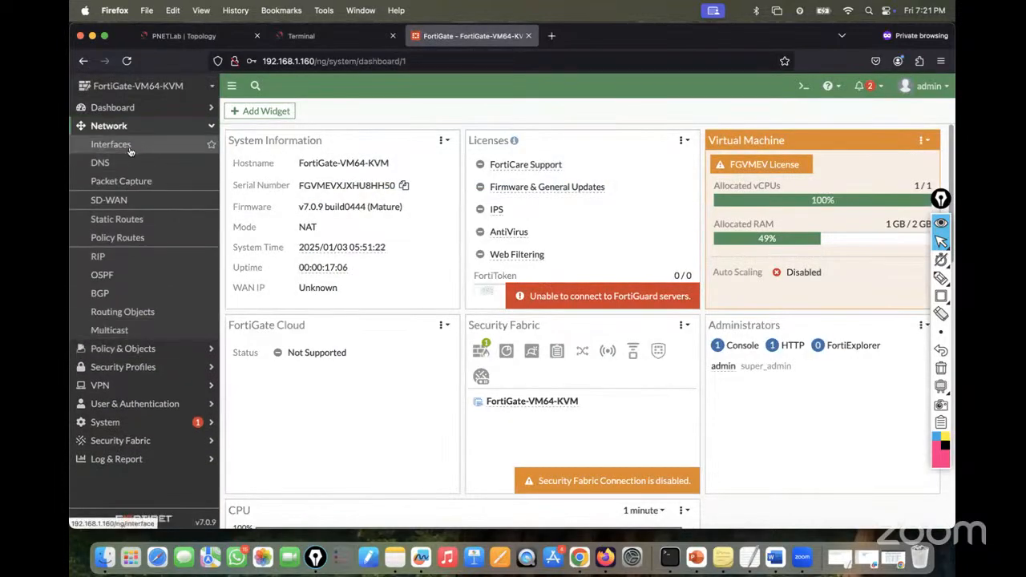
{"action": "left_click", "coordinate": [128, 151]}
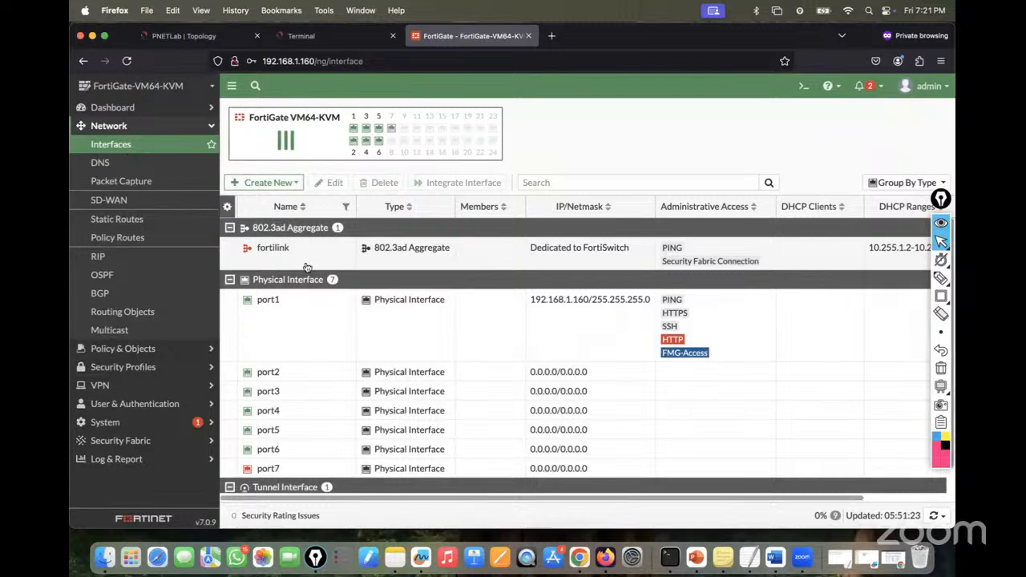
{"action": "left_click", "coordinate": [299, 185]}
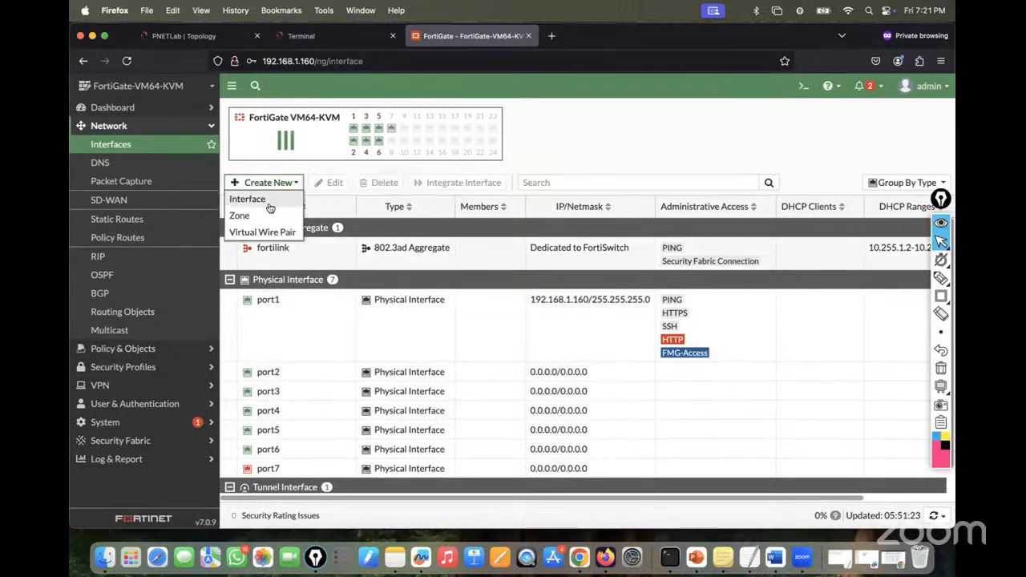
- Create a new interface named VLAN10 with alias IT-VLAN
{"action": "left_click", "coordinate": [268, 202]}
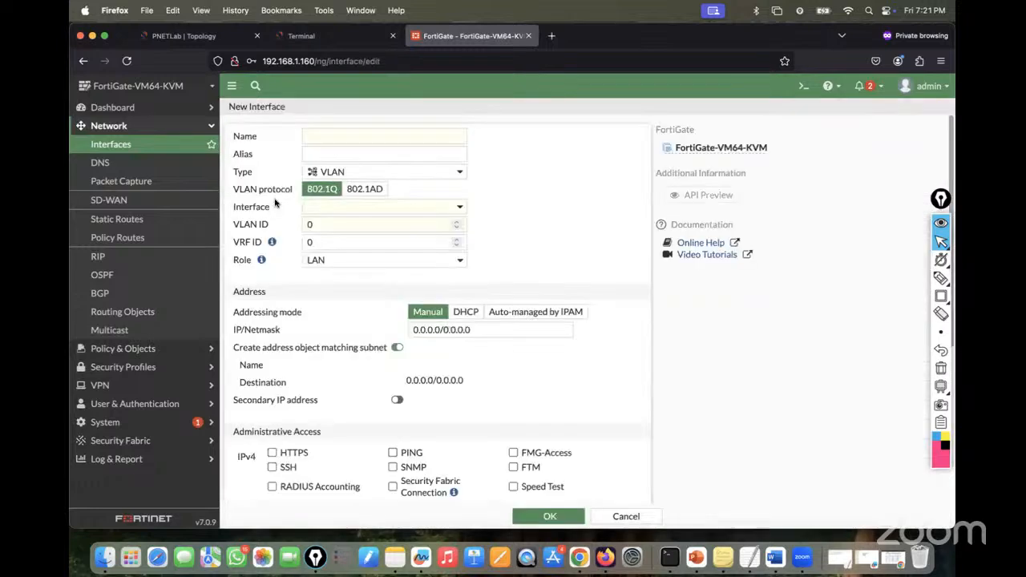
{"action": "left_click", "coordinate": [347, 137]}
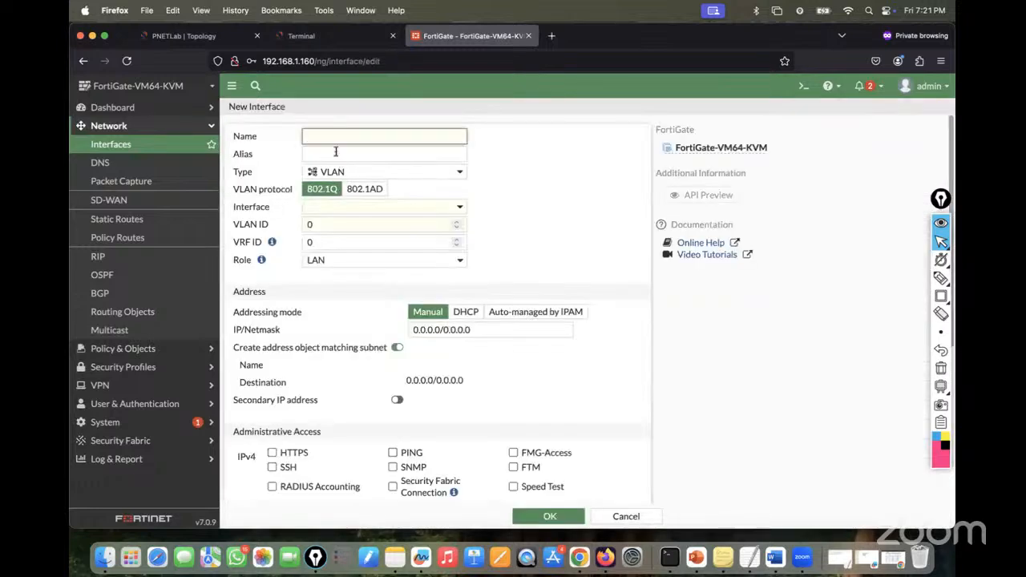
{"action": "type", "text": "VLAN10"}
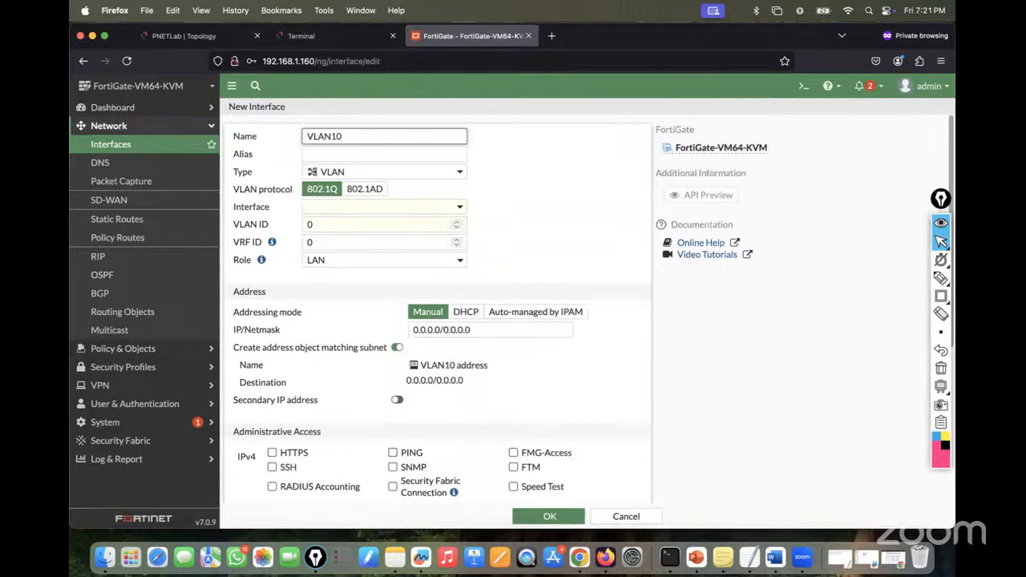
{"action": "left_click", "coordinate": [330, 153]}
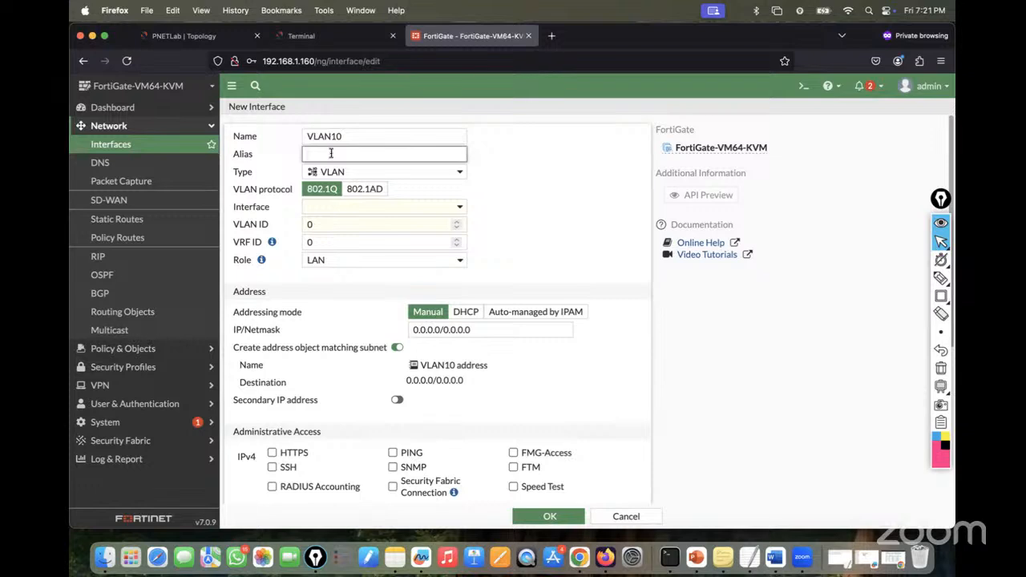
{"action": "type", "text": "IT-VLAN"}
- Confirm in the topology that port4 links to SW1, and set port4 as the parent interface
{"action": "left_click", "coordinate": [197, 36]}
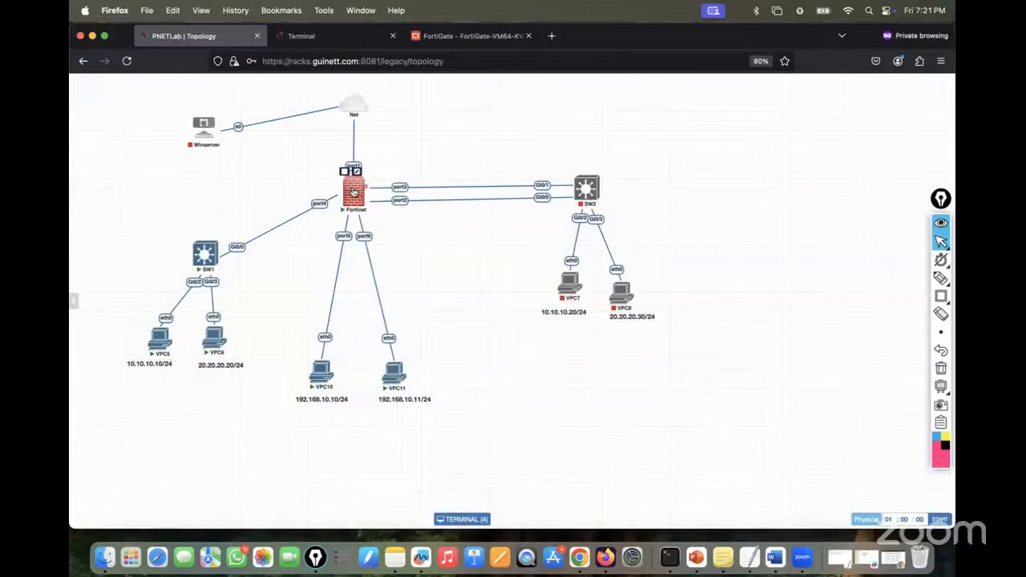
{"action": "left_click", "coordinate": [465, 36]}
{"action": "left_click", "coordinate": [384, 211]}
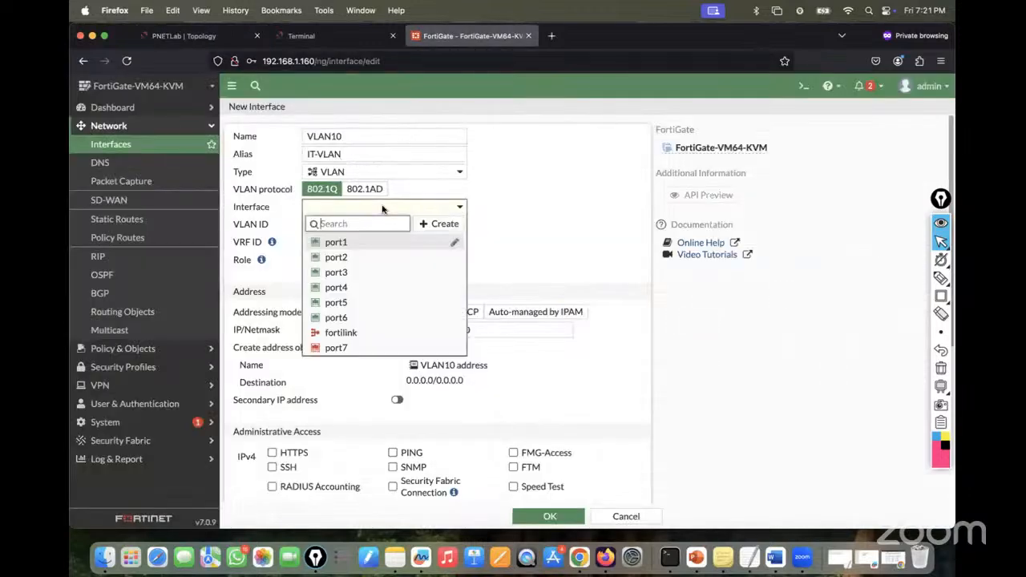
{"action": "left_click", "coordinate": [346, 287]}
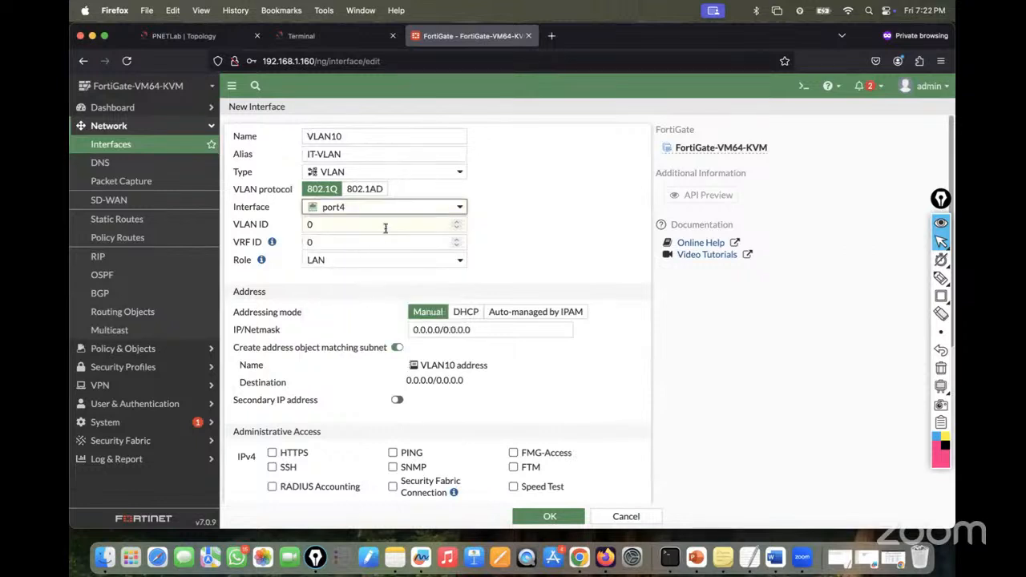
{"action": "left_click_drag", "start_coordinate": [382, 226], "coordinate": [301, 228]}
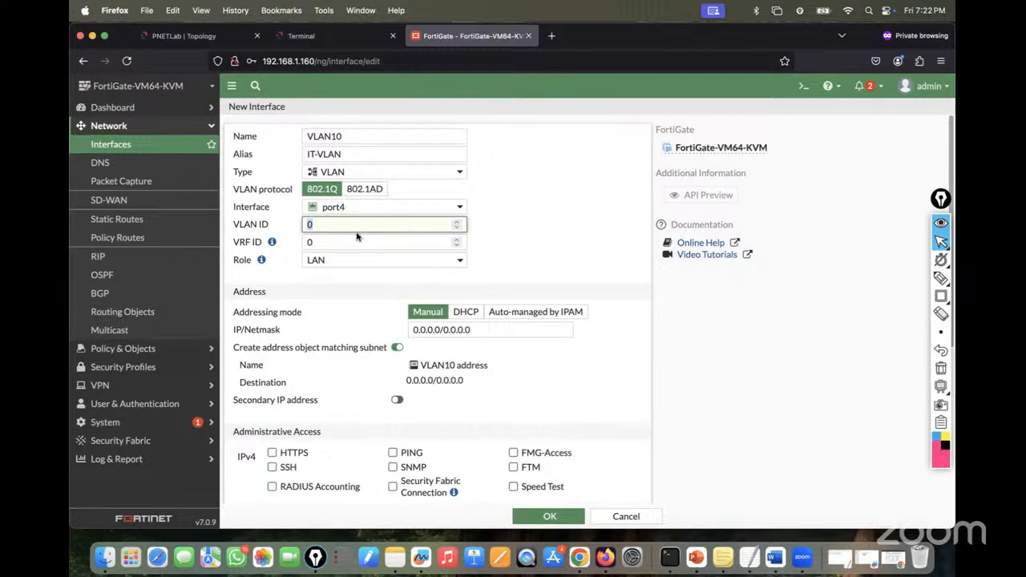
- Set the VLAN ID to 10, checking the lab topology along the way
{"action": "type", "text": "10"}
{"action": "left_click", "coordinate": [361, 294]}
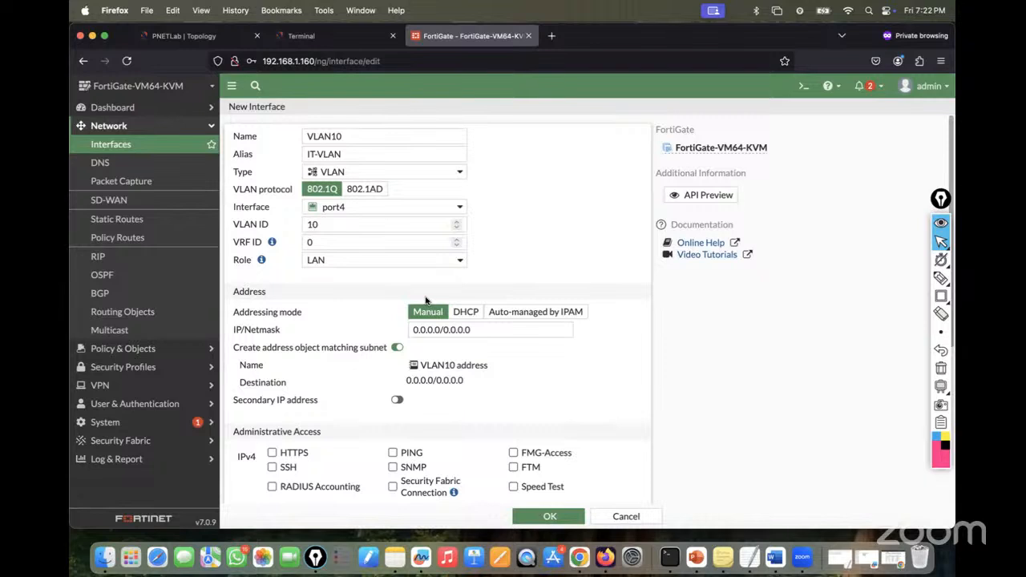
{"action": "left_click", "coordinate": [184, 34]}
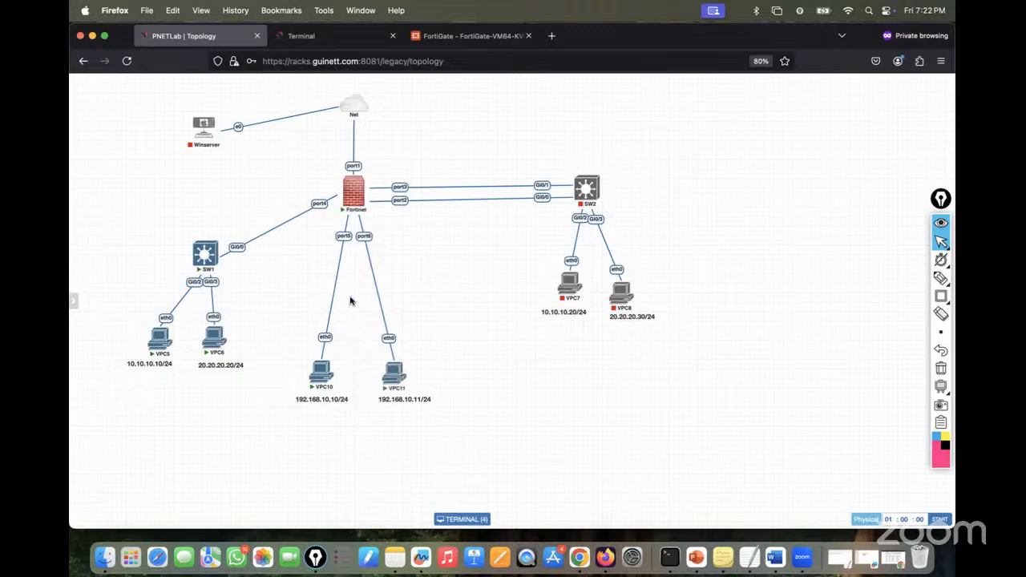
{"action": "left_click", "coordinate": [469, 35]}
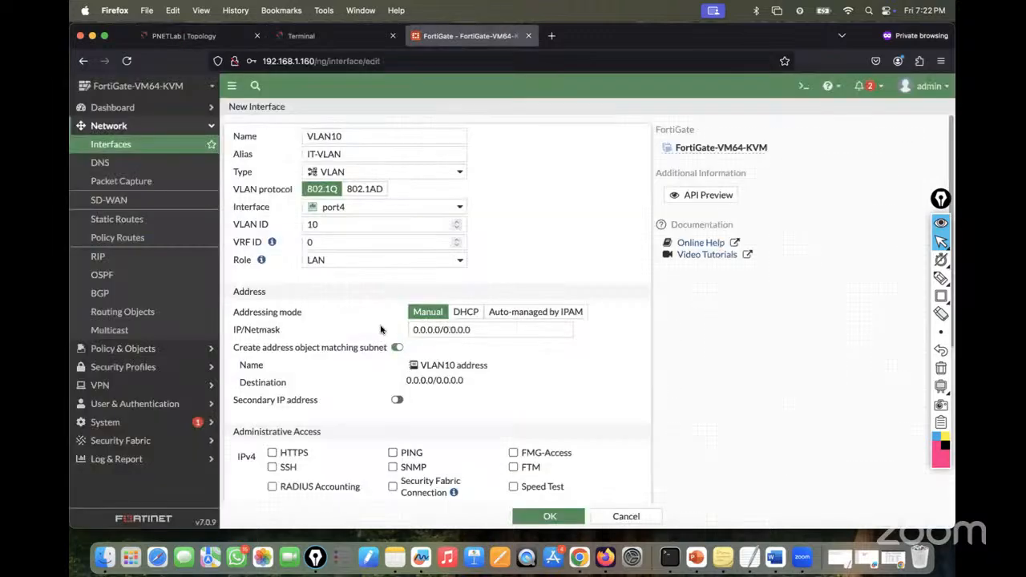
- Set IP/Netmask to 10.10.10.1/24, allow only PING access, and save the VLAN10 interface
{"action": "left_click", "coordinate": [474, 329]}
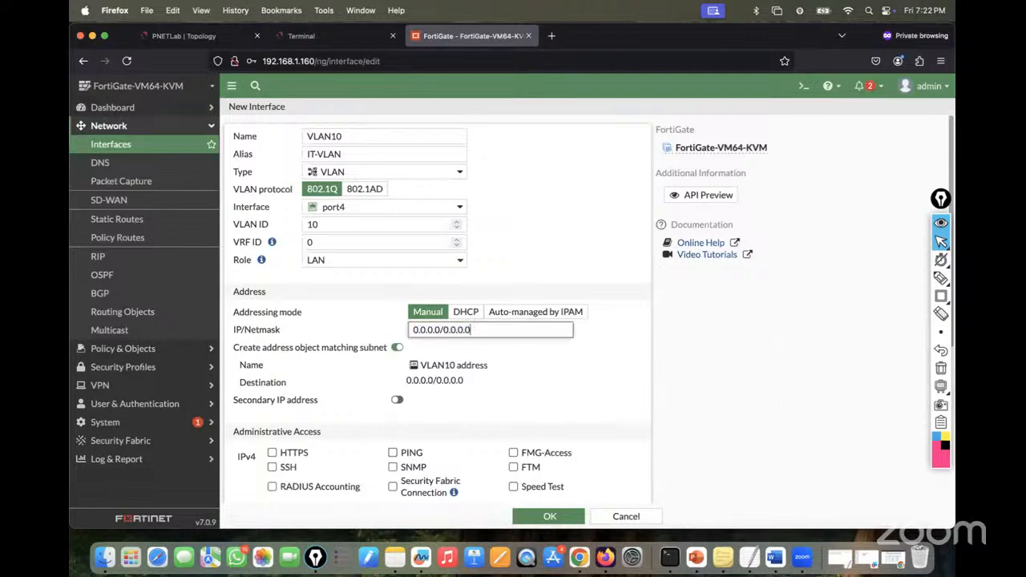
{"action": "key", "text": "BackSpace"}
{"action": "key", "text": "BackSpace"}
{"action": "key", "text": "BackSpace"}
{"action": "key", "text": "BackSpace"}
{"action": "key", "text": "BackSpace"}
{"action": "key", "text": "BackSpace"}
{"action": "key", "text": "BackSpace"}
{"action": "key", "text": "BackSpace"}
{"action": "key", "text": "BackSpace"}
{"action": "key", "text": "BackSpace"}
{"action": "key", "text": "BackSpace"}
{"action": "key", "text": "BackSpace"}
{"action": "key", "text": "BackSpace"}
{"action": "key", "text": "BackSpace"}
{"action": "key", "text": "BackSpace"}
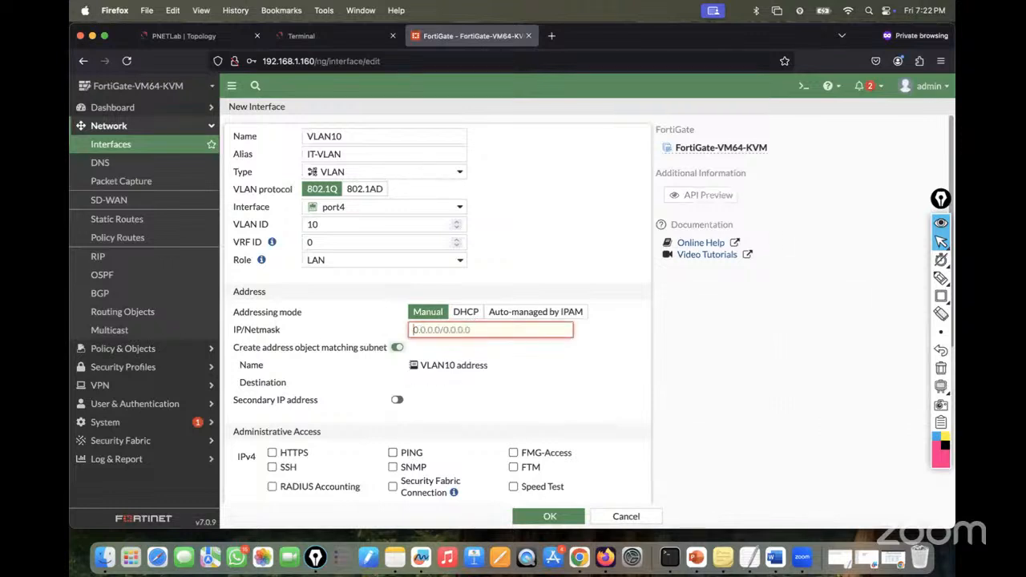
{"action": "type", "text": "10"}
{"action": "type", "text": ".10.10.1/"}
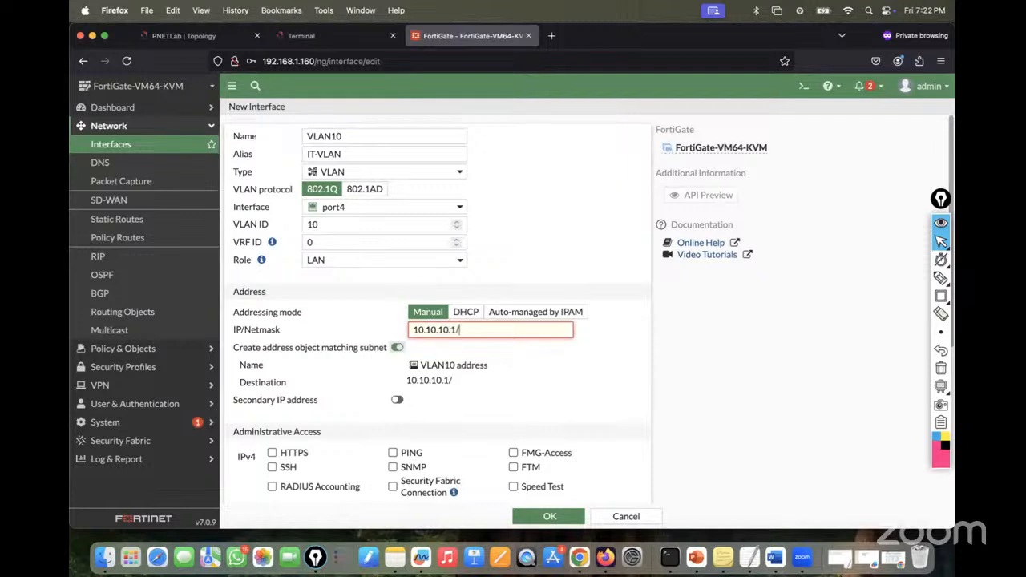
{"action": "type", "text": "24"}
{"action": "left_click", "coordinate": [484, 399]}
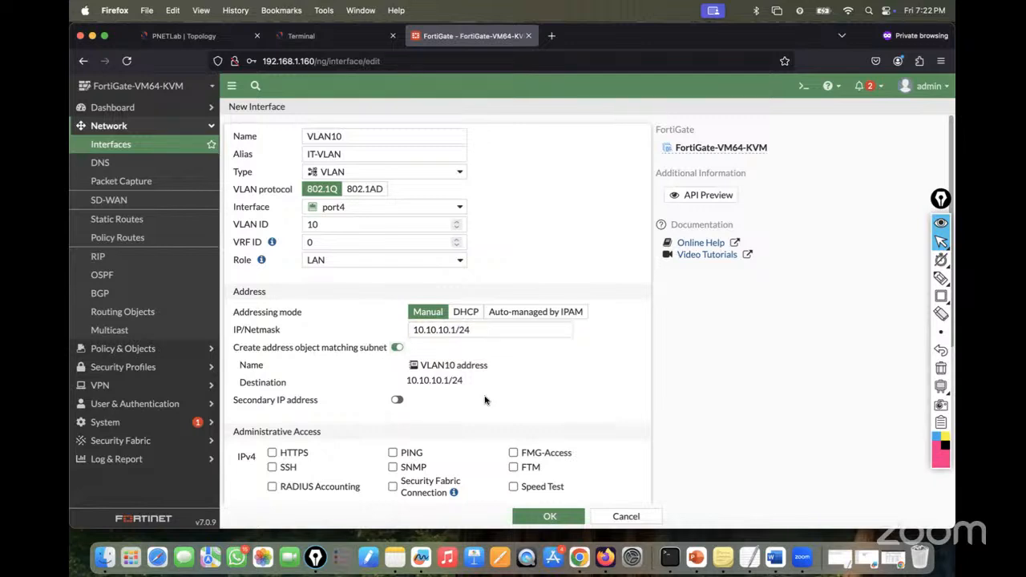
{"action": "left_click", "coordinate": [393, 454]}
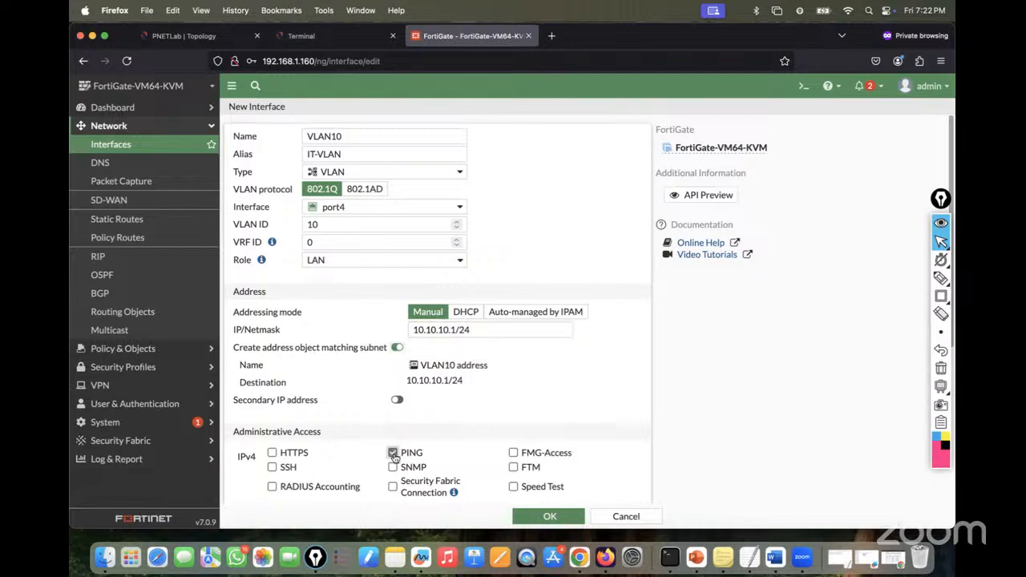
{"action": "left_click", "coordinate": [272, 452]}
{"action": "scroll", "coordinate": [525, 400], "scroll_direction": "down", "scroll_amount": 1}
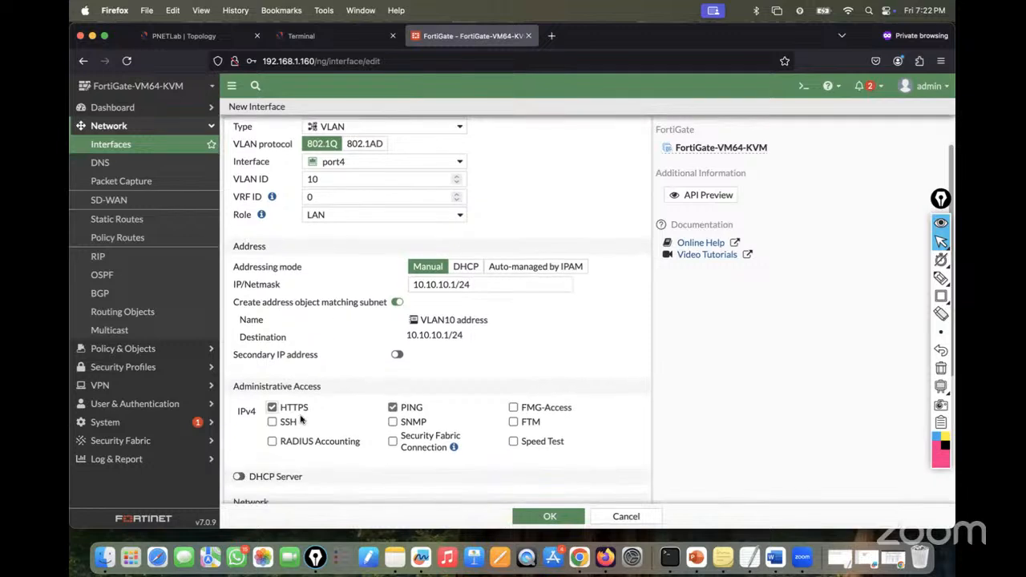
{"action": "left_click", "coordinate": [272, 408]}
{"action": "scroll", "coordinate": [574, 412], "scroll_direction": "down", "scroll_amount": 5}
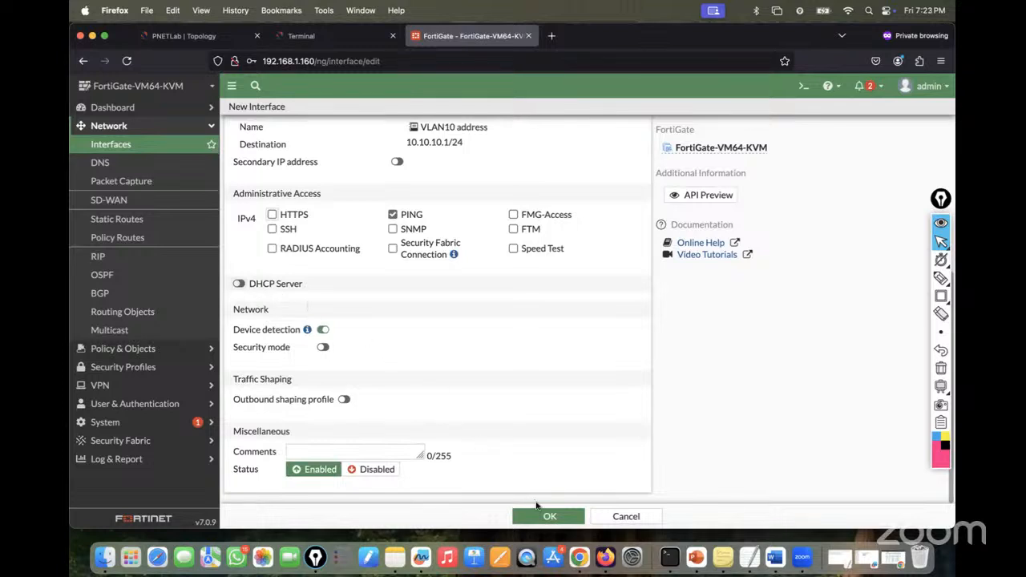
{"action": "left_click", "coordinate": [538, 515]}
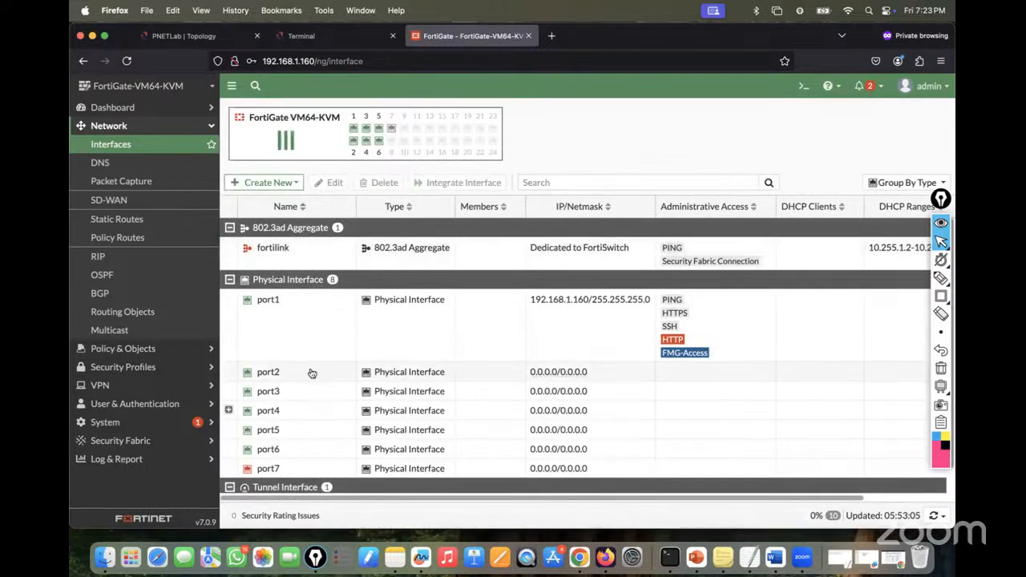
- Start a new interface named VLAN20 with alias Sales-VLAN on parent port4
{"action": "left_click", "coordinate": [227, 411]}
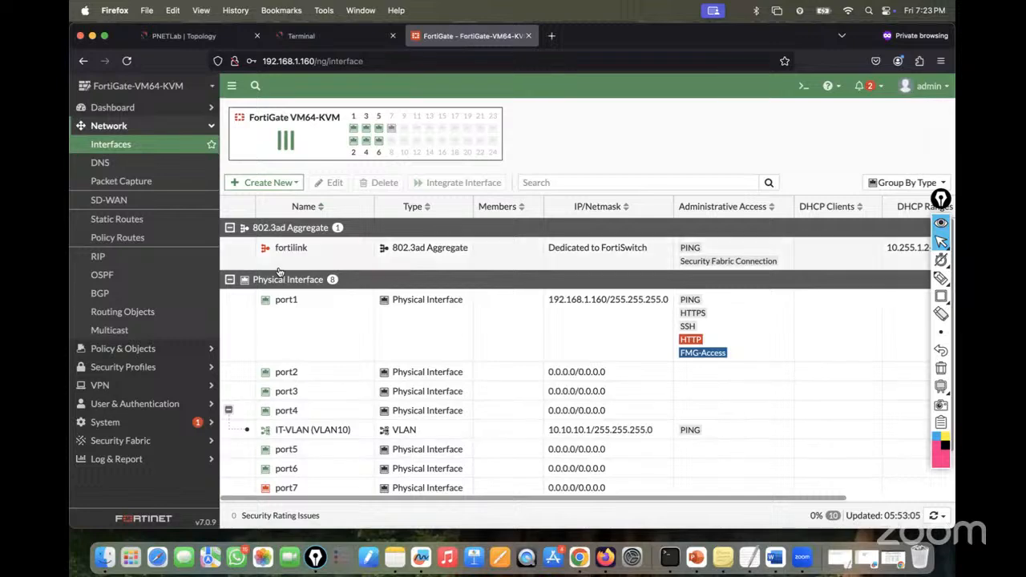
{"action": "left_click", "coordinate": [271, 189]}
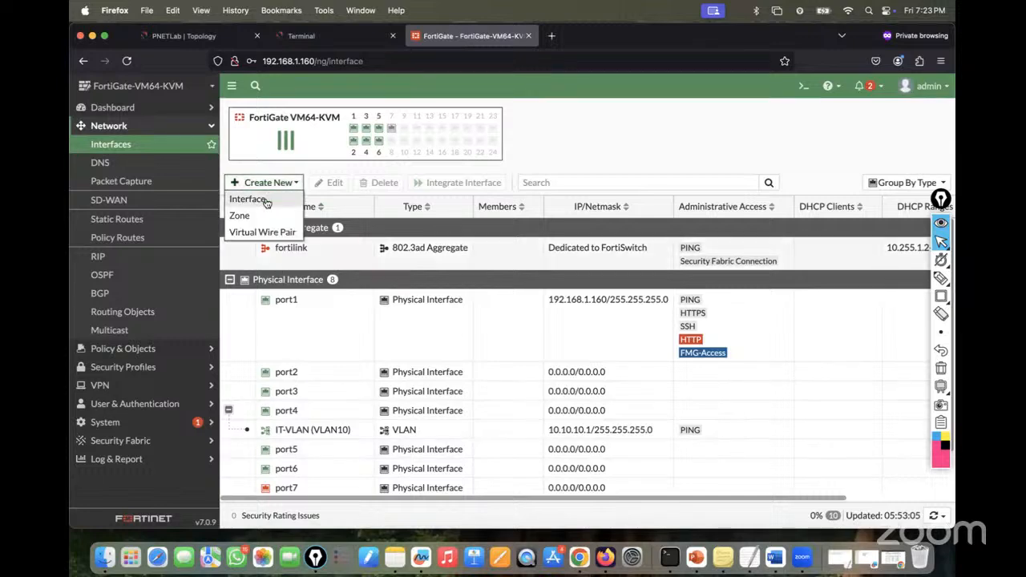
{"action": "left_click", "coordinate": [268, 202]}
{"action": "left_click", "coordinate": [354, 133]}
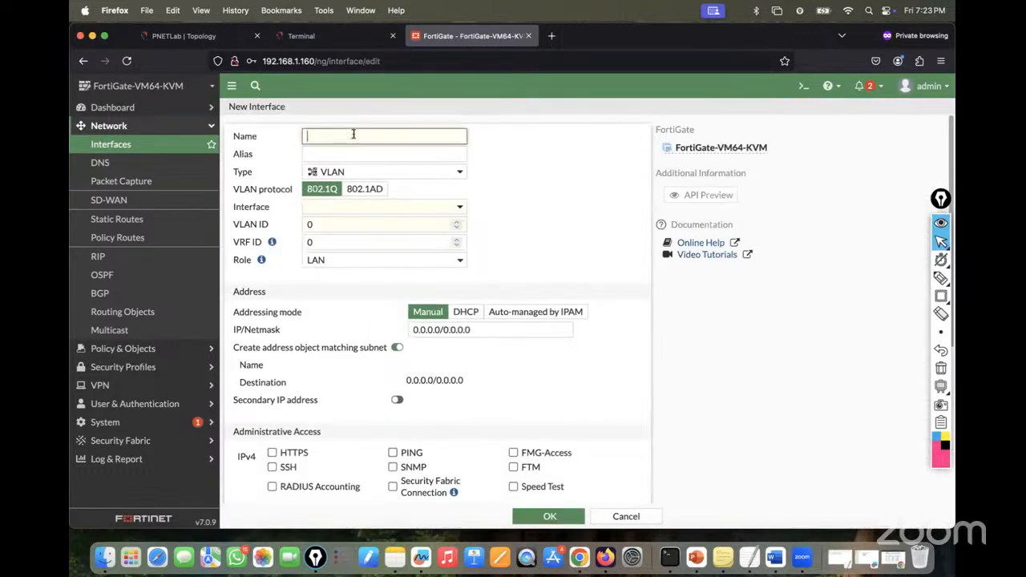
{"action": "type", "text": "VLAN20"}
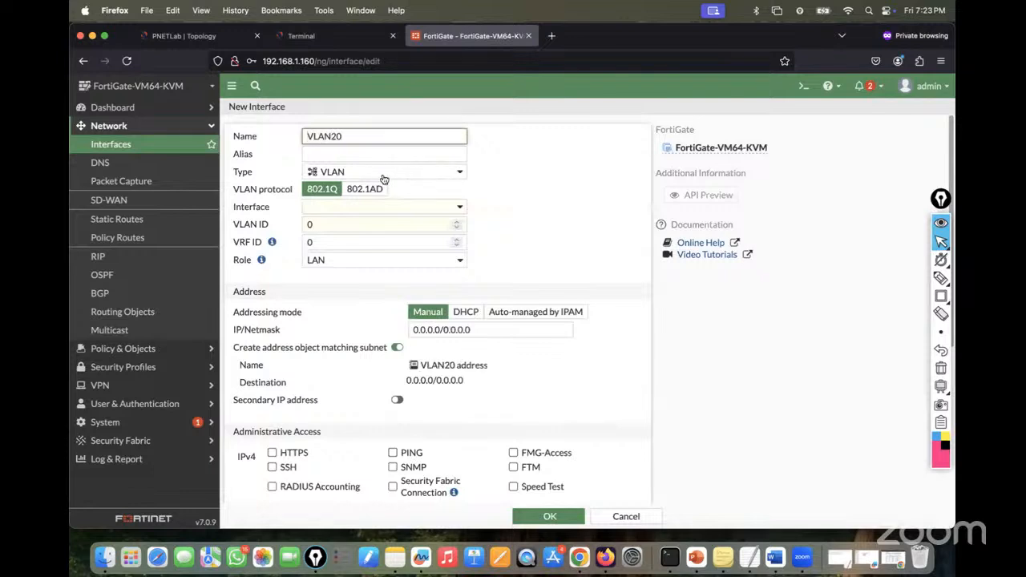
{"action": "left_click", "coordinate": [326, 153]}
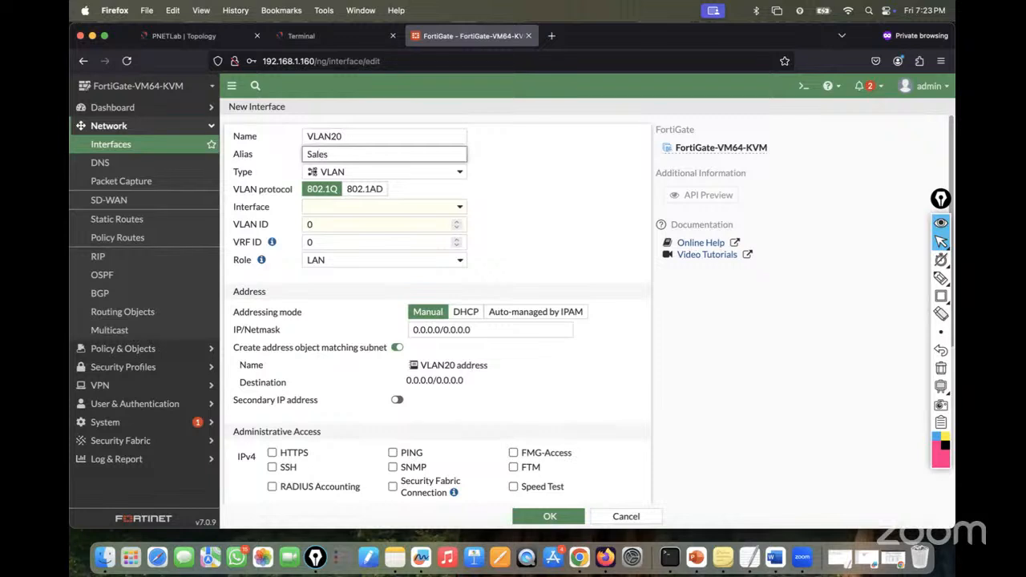
{"action": "left_click", "coordinate": [333, 208]}
{"action": "left_click", "coordinate": [337, 284]}
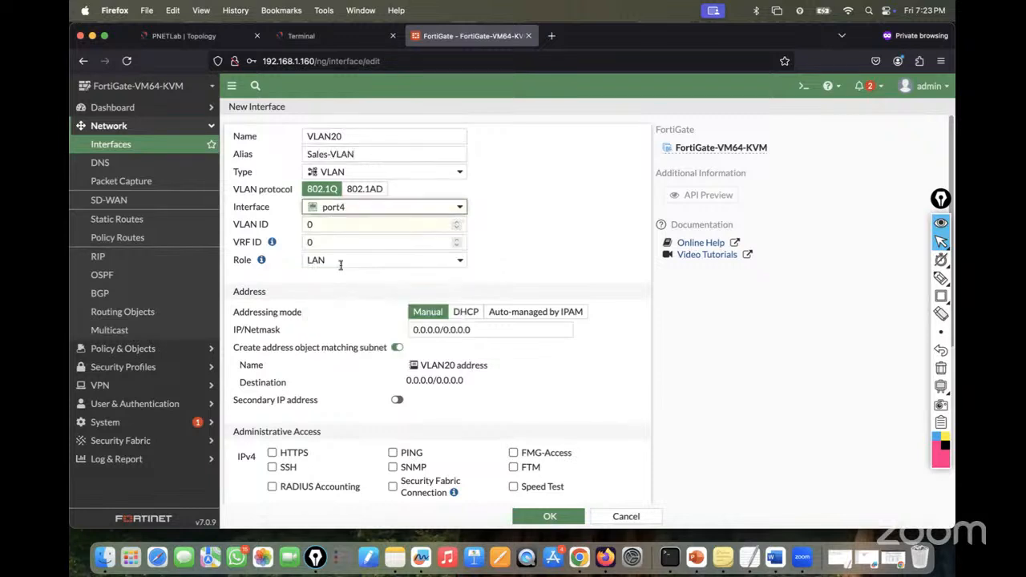
- Give VLAN20 VLAN ID 20 and IP/Netmask 20.20.20.1/24
{"action": "left_click", "coordinate": [349, 224]}
{"action": "key", "text": "BackSpace"}
{"action": "type", "text": "20"}
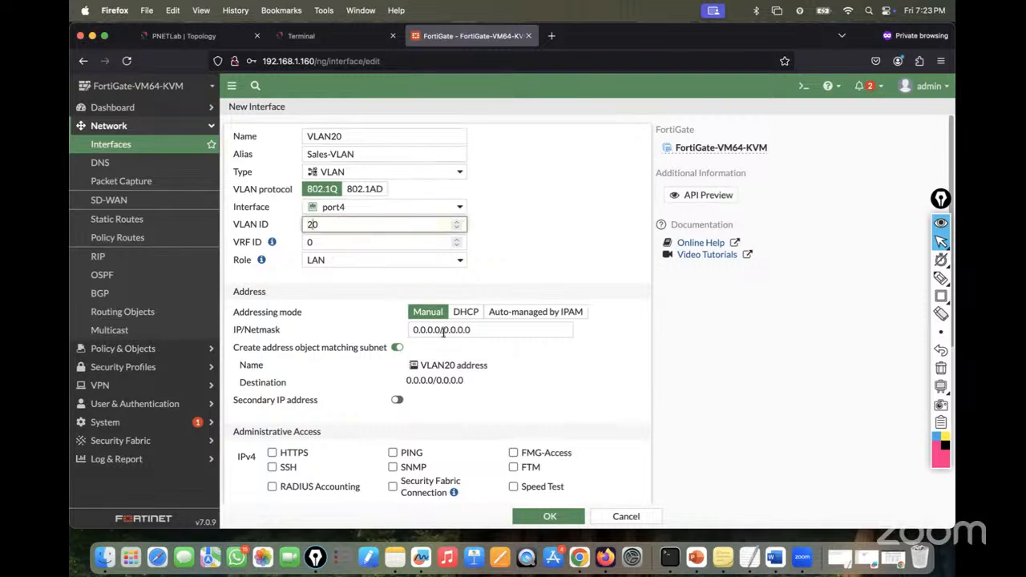
{"action": "left_click", "coordinate": [407, 331]}
{"action": "key", "text": "BackSpace"}
{"action": "key", "text": "BackSpace"}
{"action": "key", "text": "BackSpace"}
{"action": "key", "text": "BackSpace"}
{"action": "key", "text": "BackSpace"}
{"action": "key", "text": "BackSpace"}
{"action": "key", "text": "BackSpace"}
{"action": "key", "text": "BackSpace"}
{"action": "key", "text": "BackSpace"}
{"action": "key", "text": "BackSpace"}
{"action": "key", "text": "BackSpace"}
{"action": "key", "text": "BackSpace"}
{"action": "key", "text": "BackSpace"}
{"action": "key", "text": "BackSpace"}
{"action": "key", "text": "BackSpace"}
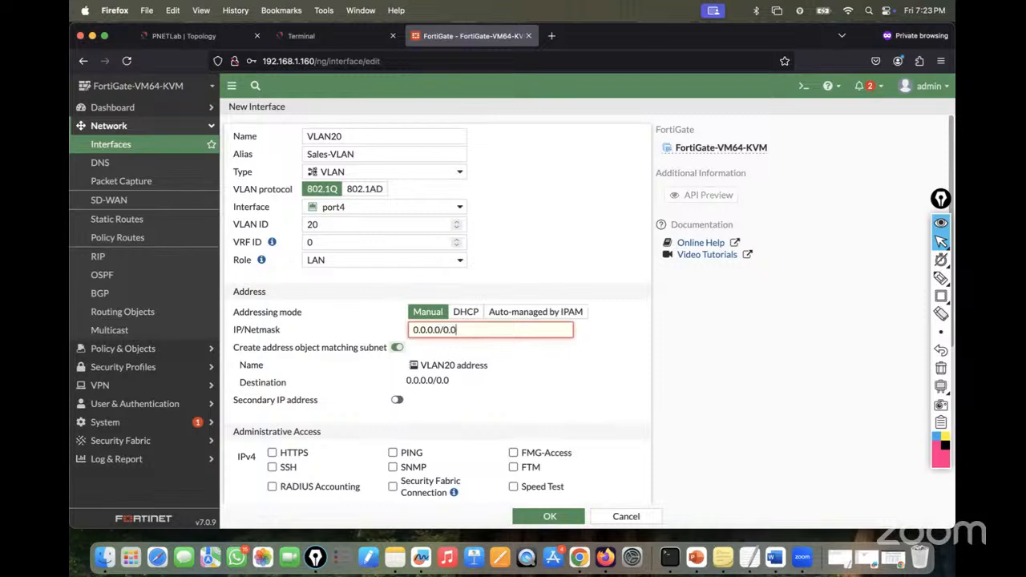
{"action": "type", "text": "20.20"}
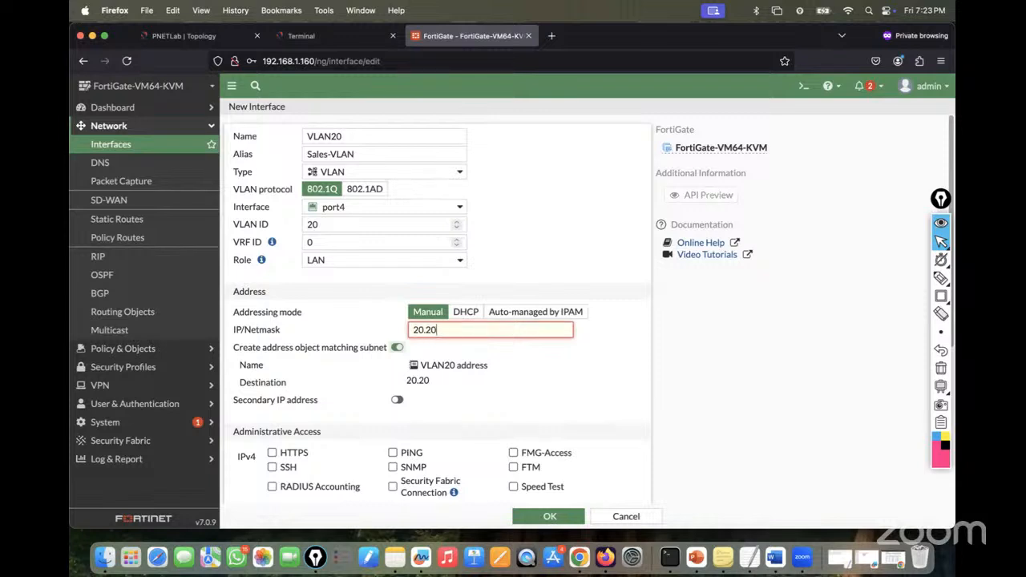
{"action": "type", "text": ".20.1/24"}
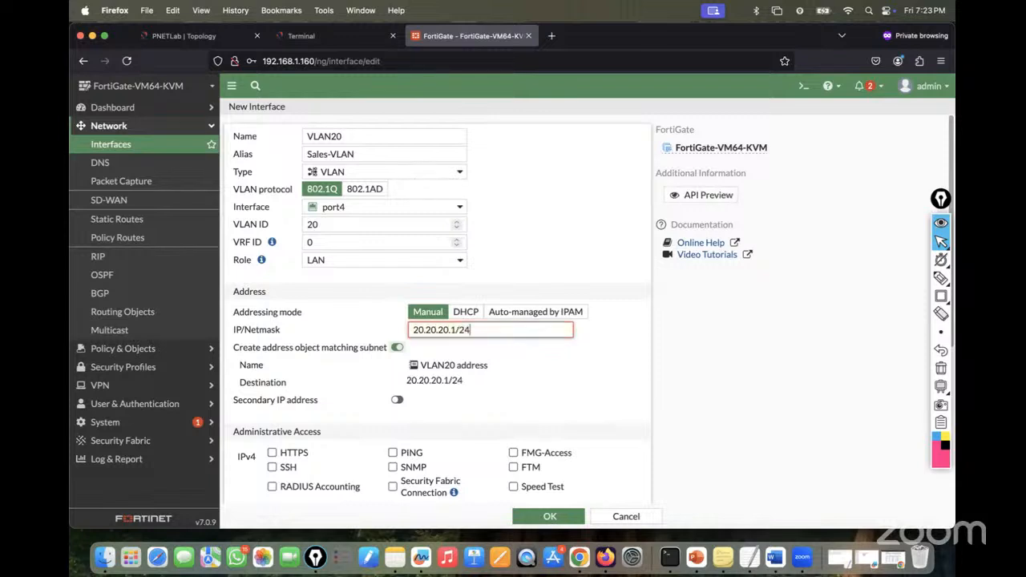
- Allow PING, save VLAN20, and expand port4 to show its VLANs
{"action": "scroll", "coordinate": [484, 409], "scroll_direction": "down", "scroll_amount": 1}
{"action": "left_click", "coordinate": [393, 419]}
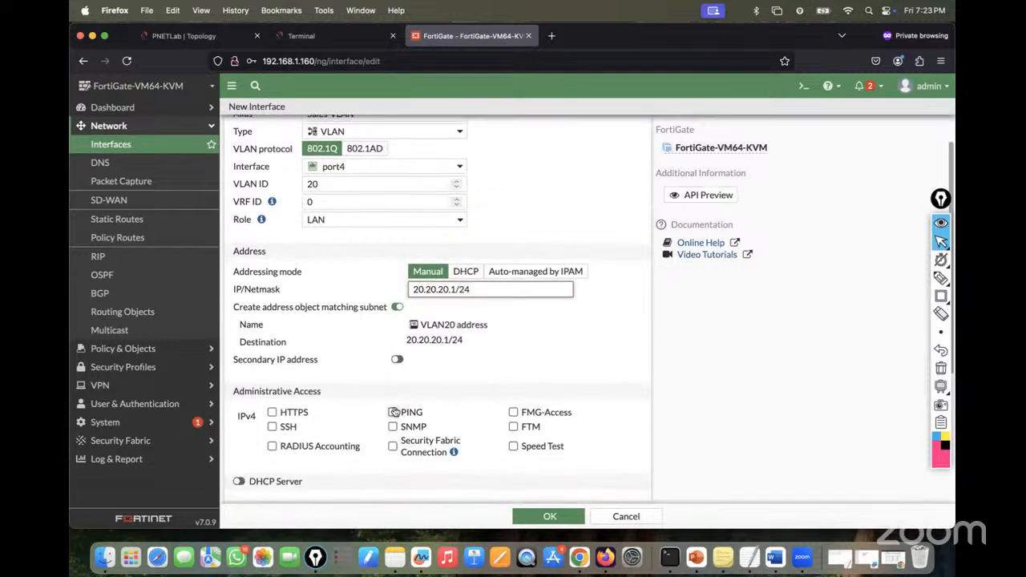
{"action": "scroll", "coordinate": [540, 394], "scroll_direction": "down", "scroll_amount": 1}
{"action": "scroll", "coordinate": [540, 394], "scroll_direction": "down", "scroll_amount": 3}
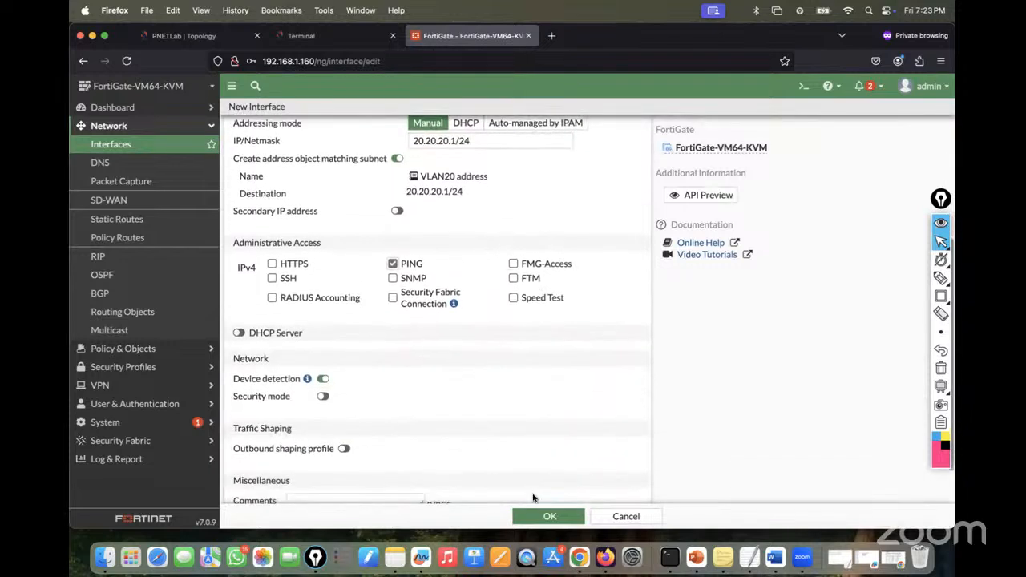
{"action": "left_click", "coordinate": [547, 516]}
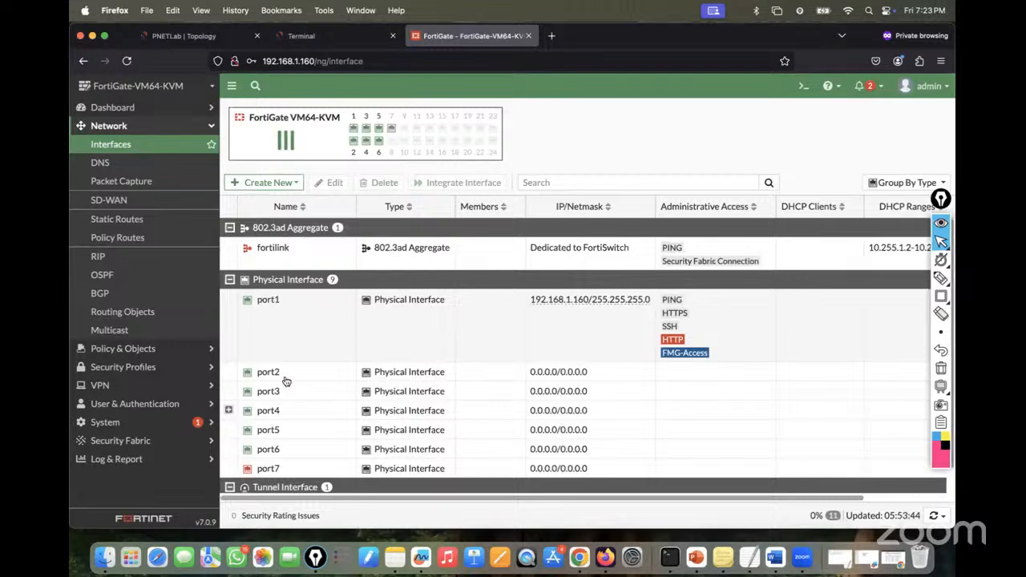
{"action": "left_click", "coordinate": [228, 410]}
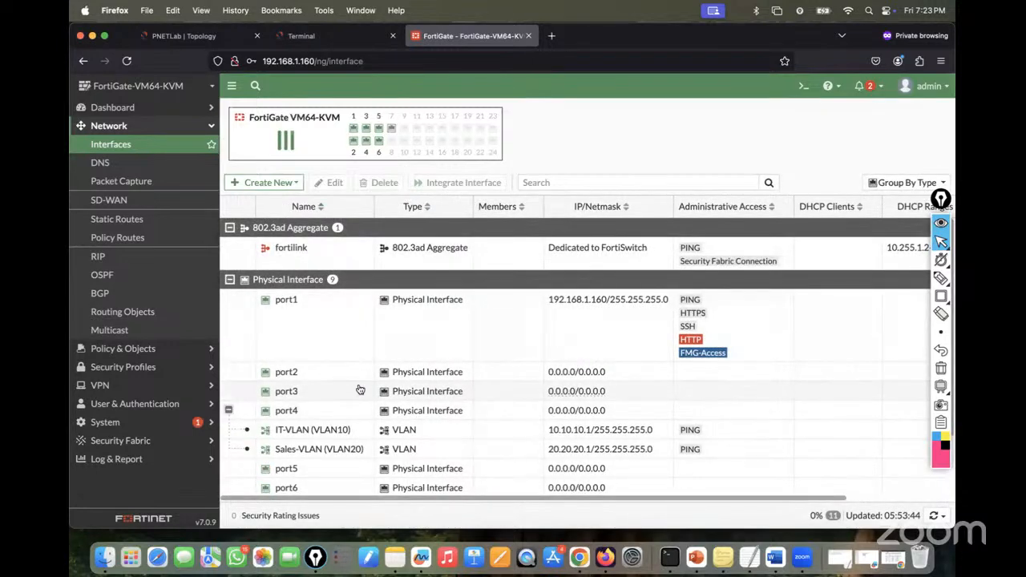
{"action": "scroll", "coordinate": [338, 390], "scroll_direction": "down", "scroll_amount": 2}
- List the system interfaces again in the FortiGate CLI
{"action": "left_click", "coordinate": [301, 36]}
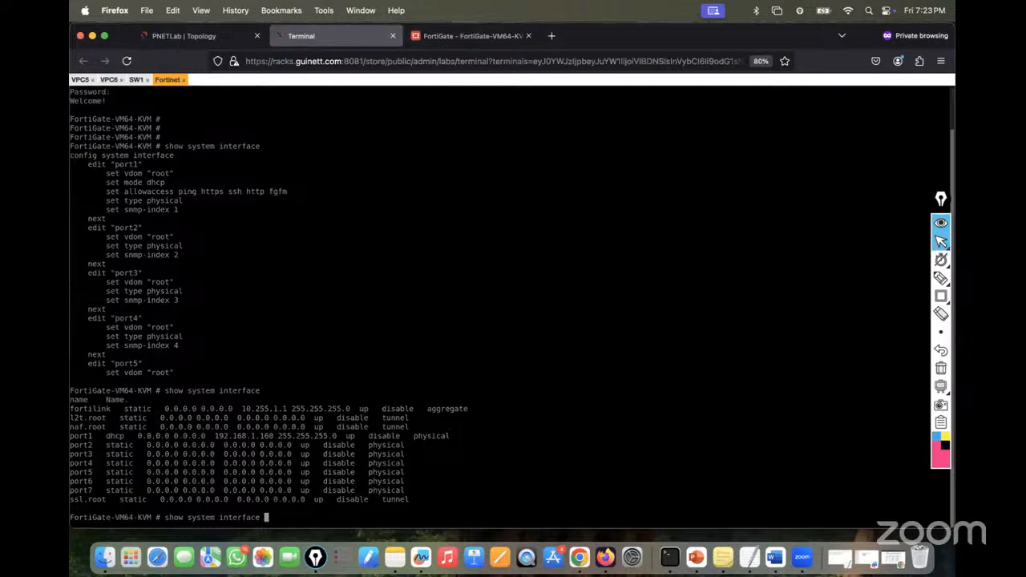
{"action": "key", "text": "Return"}
{"action": "key", "text": "Up"}
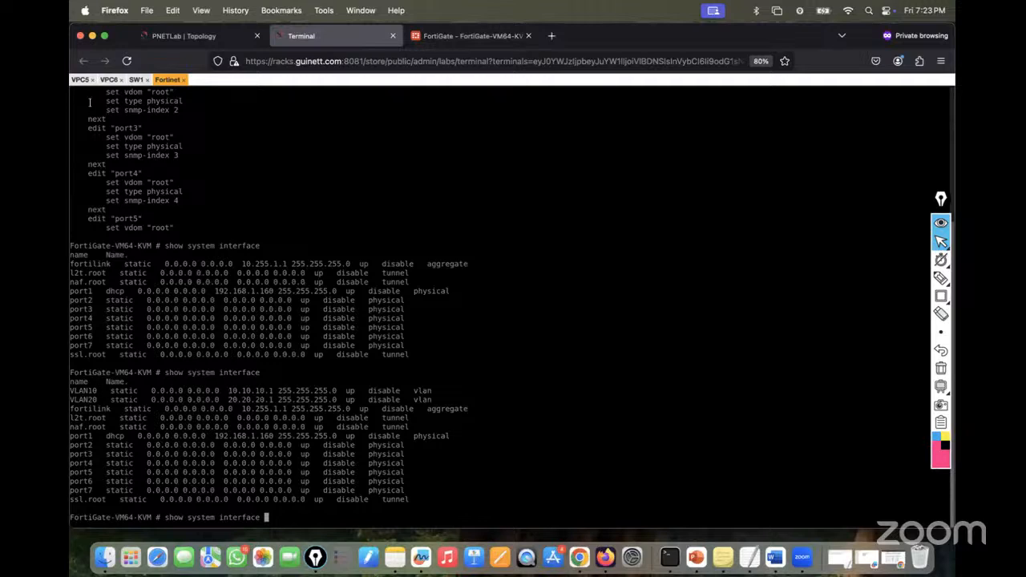
- Ping the 10.10.10.1 gateway from VPC5, then stop the ping
{"action": "left_click", "coordinate": [80, 80]}
{"action": "key", "text": "Up"}
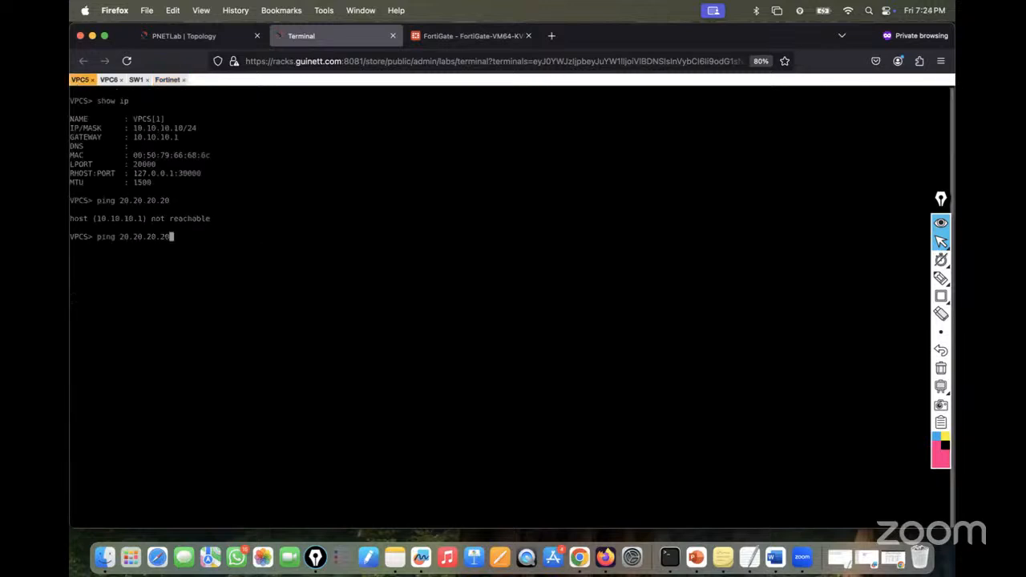
{"action": "key", "text": "BackSpace"}
{"action": "key", "text": "BackSpace"}
{"action": "key", "text": "BackSpace"}
{"action": "key", "text": "BackSpace"}
{"action": "key", "text": "BackSpace"}
{"action": "key", "text": "BackSpace"}
{"action": "key", "text": "BackSpace"}
{"action": "key", "text": "BackSpace"}
{"action": "key", "text": "BackSpace"}
{"action": "key", "text": "BackSpace"}
{"action": "type", "text": "10.10.10.1"}
{"action": "key", "text": "Return"}
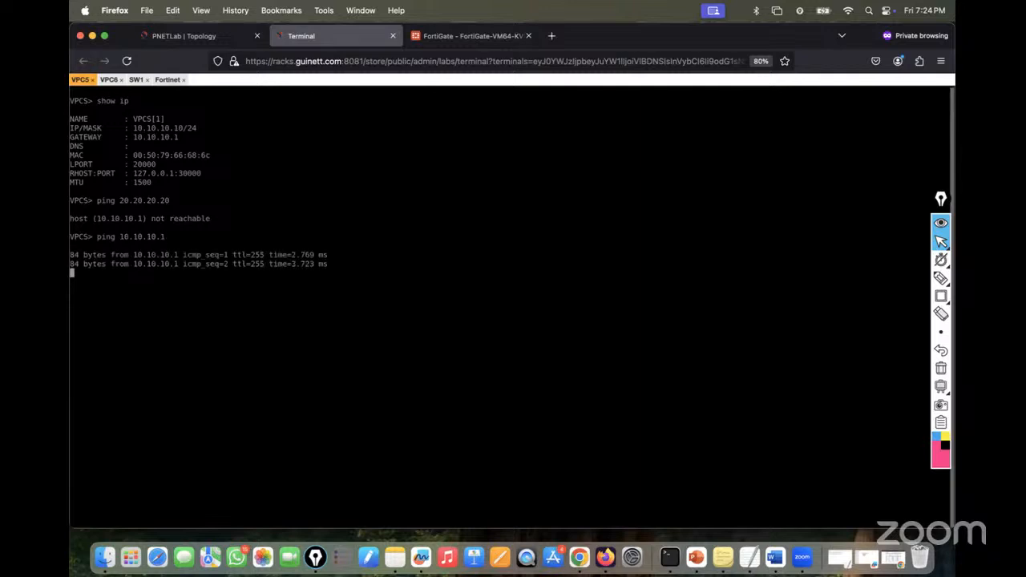
{"action": "key", "text": "ctrl+c"}
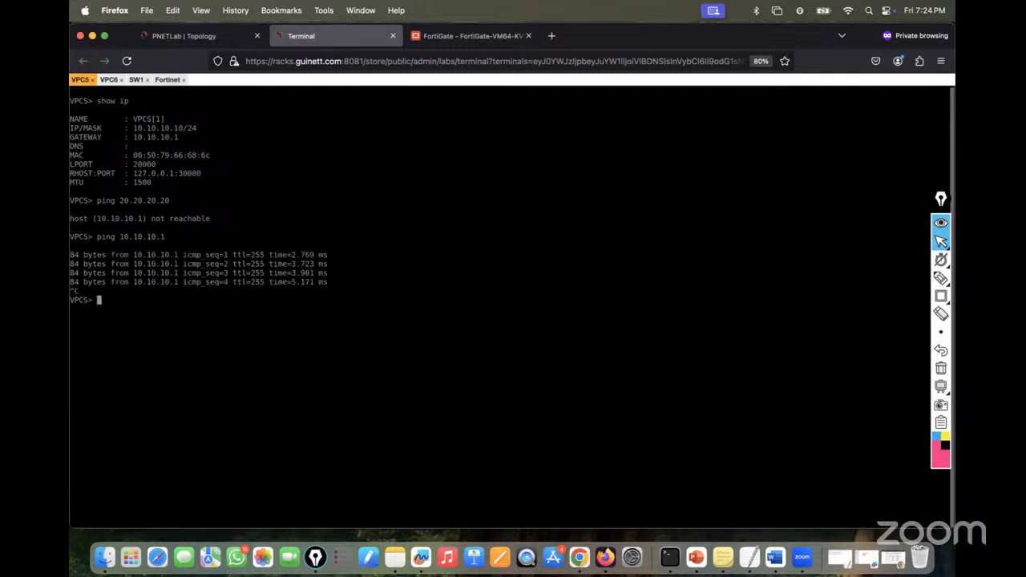
- Ping the 20.20.20.1 gateway from VPC6, then stop the ping
{"action": "left_click", "coordinate": [109, 80]}
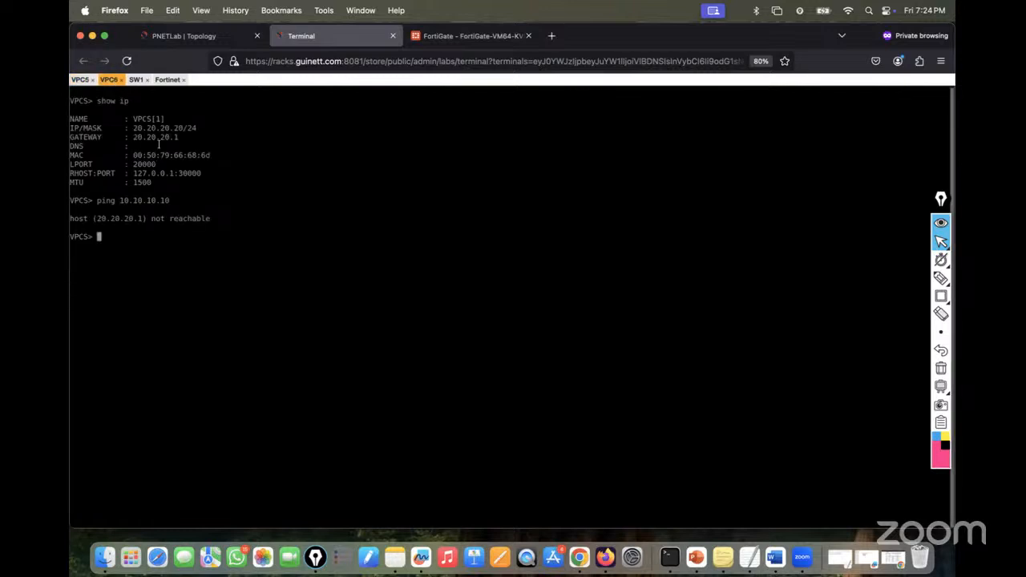
{"action": "type", "text": "pinhg g 20.20.20.1"}
{"action": "key", "text": "Return"}
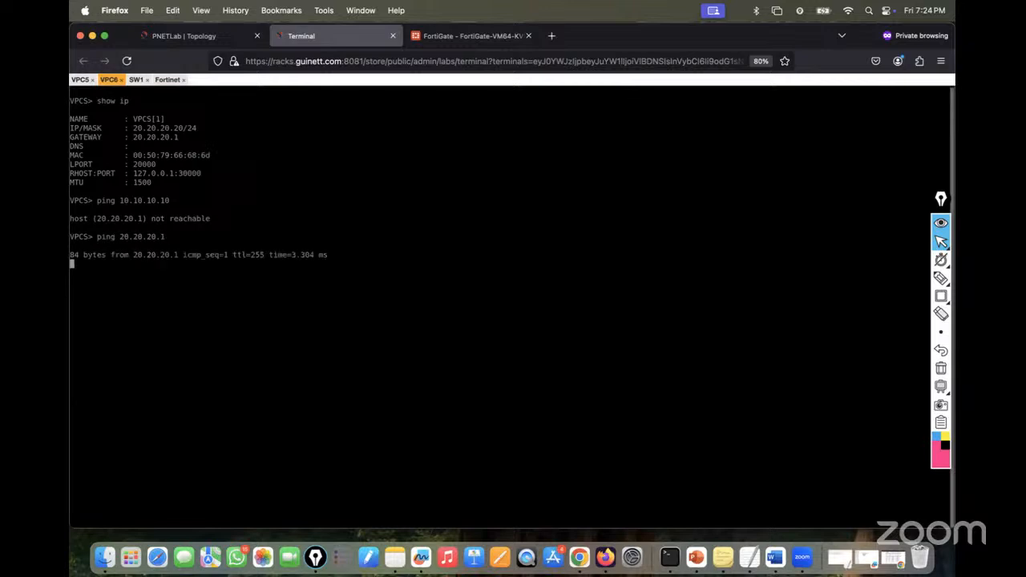
{"action": "key", "text": "ctrl+c"}
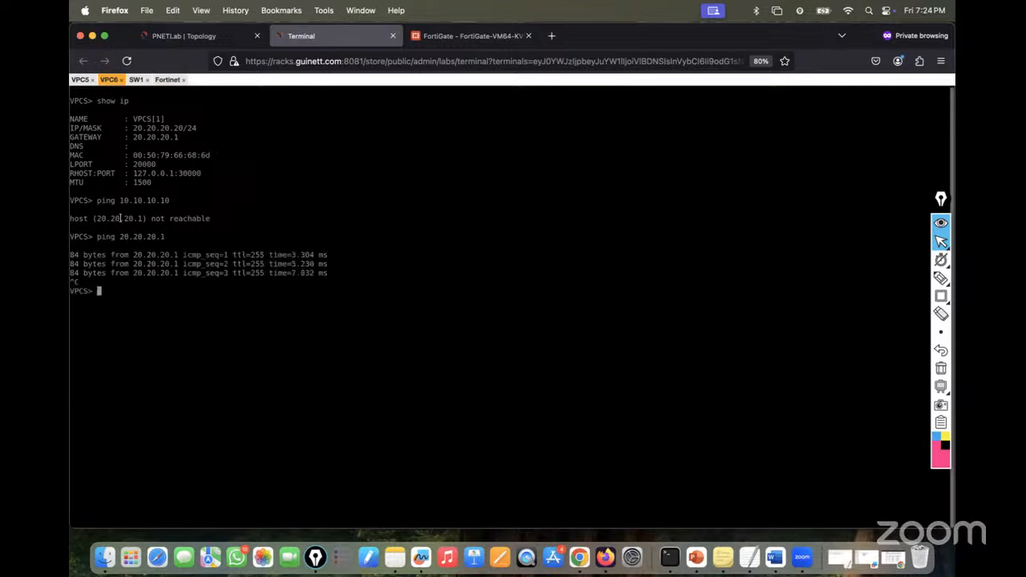
- Try pinging 20.20.20.20 from the 10.10.10.10 host
{"action": "left_click", "coordinate": [81, 81]}
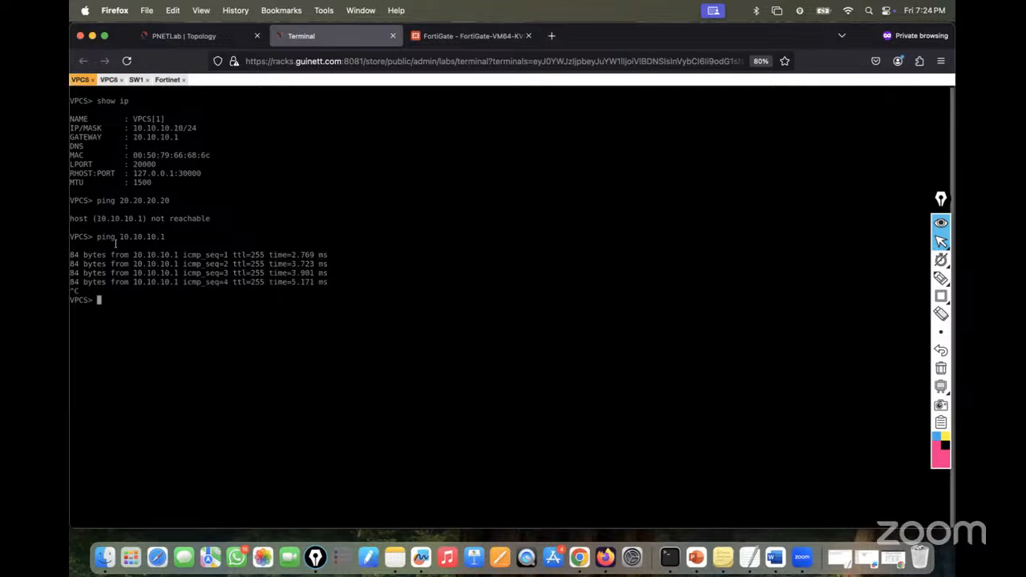
{"action": "type", "text": "piong"}
{"action": "key", "text": "BackSpace"}
{"action": "key", "text": "BackSpace"}
{"action": "key", "text": "BackSpace"}
{"action": "key", "text": "BackSpace"}
{"action": "type", "text": "ng 20.20.20.20"}
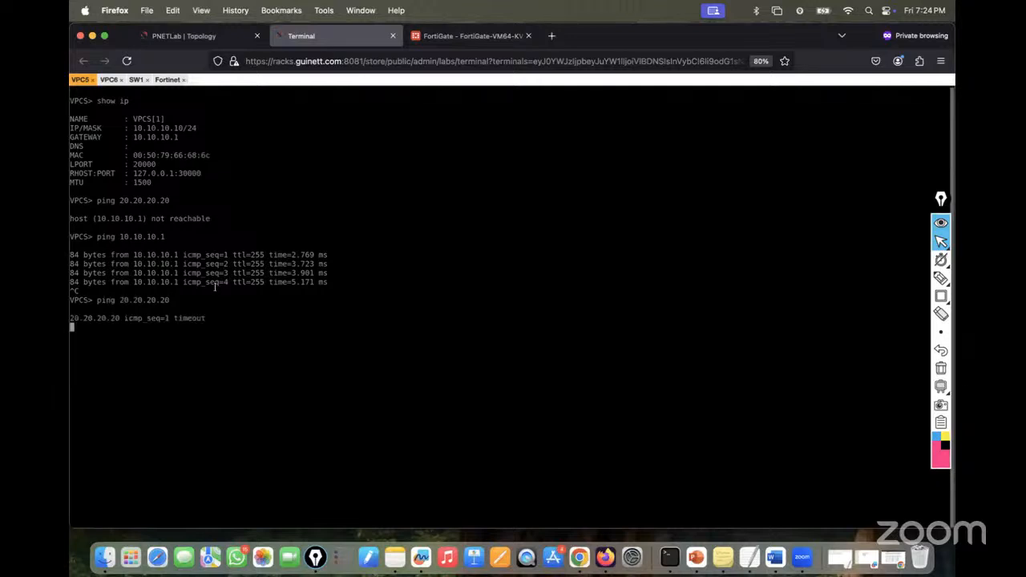
{"action": "left_click", "coordinate": [176, 38]}
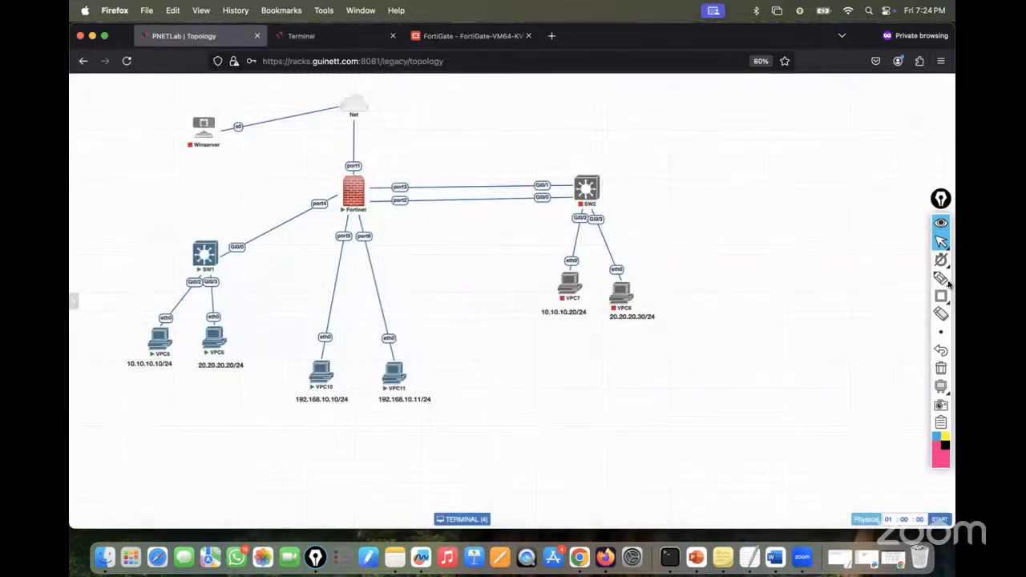
- Handwrite red Routing and Policy notes beside the firewall with Epic Pen
{"action": "left_click", "coordinate": [882, 278]}
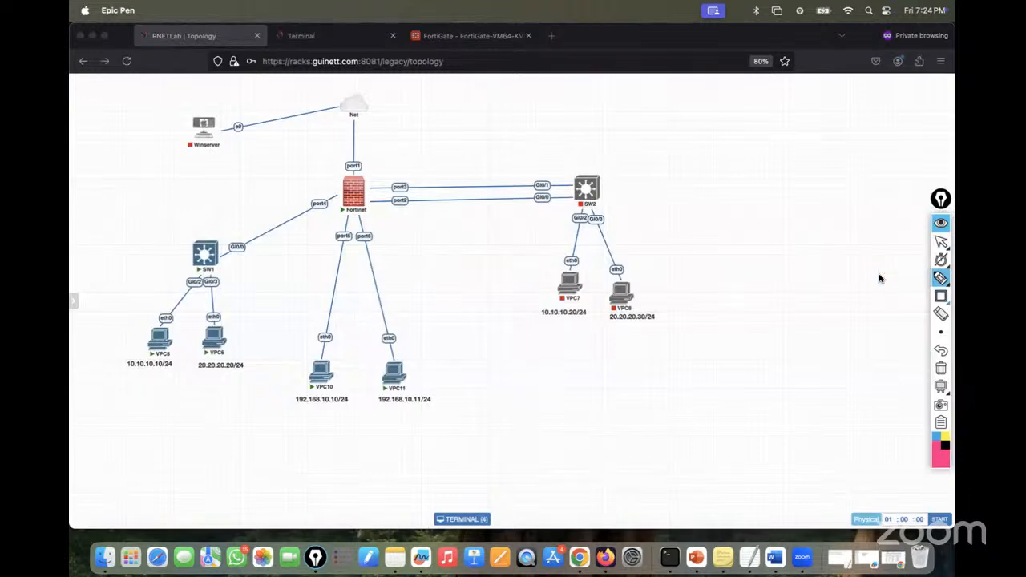
{"action": "mouse_move", "coordinate": [365, 180]}
{"action": "left_mouse_down"}
{"action": "mouse_move", "coordinate": [452, 146]}
{"action": "mouse_move", "coordinate": [457, 133]}
{"action": "mouse_move", "coordinate": [465, 176]}
{"action": "mouse_move", "coordinate": [437, 168]}
{"action": "mouse_move", "coordinate": [481, 164]}
{"action": "mouse_move", "coordinate": [491, 174]}
{"action": "left_mouse_up"}
{"action": "mouse_move", "coordinate": [455, 202]}
{"action": "left_mouse_down"}
{"action": "mouse_move", "coordinate": [496, 186]}
{"action": "mouse_move", "coordinate": [486, 210]}
{"action": "mouse_move", "coordinate": [521, 192]}
{"action": "mouse_move", "coordinate": [517, 174]}
{"action": "mouse_move", "coordinate": [504, 192]}
{"action": "left_mouse_up"}
{"action": "mouse_move", "coordinate": [478, 118]}
{"action": "left_mouse_down"}
{"action": "mouse_move", "coordinate": [491, 115]}
{"action": "mouse_move", "coordinate": [506, 144]}
{"action": "left_mouse_up"}
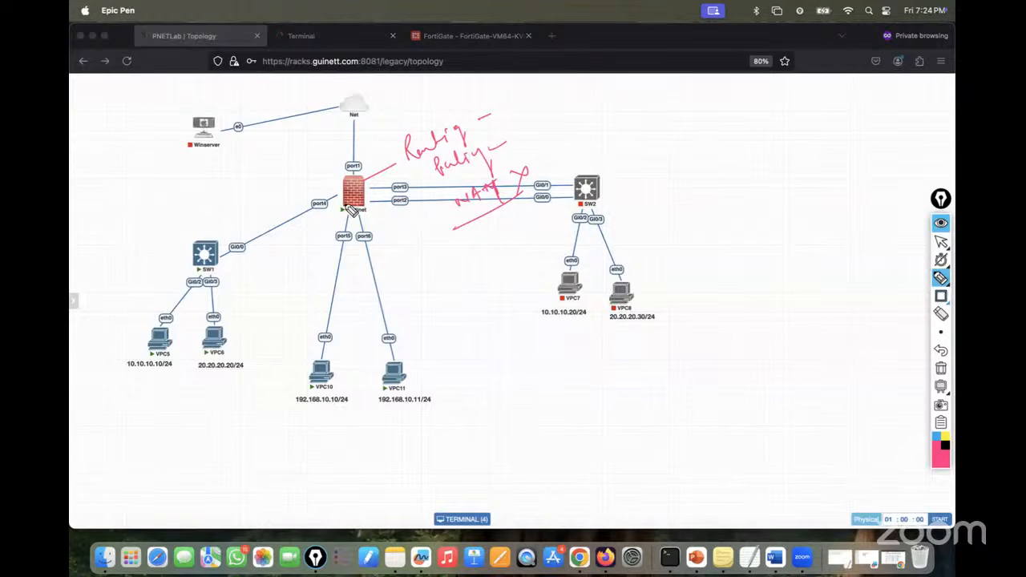
{"action": "mouse_move", "coordinate": [324, 170]}
{"action": "left_mouse_down"}
{"action": "mouse_move", "coordinate": [338, 205]}
{"action": "mouse_move", "coordinate": [329, 149]}
{"action": "mouse_move", "coordinate": [369, 121]}
{"action": "left_mouse_up"}
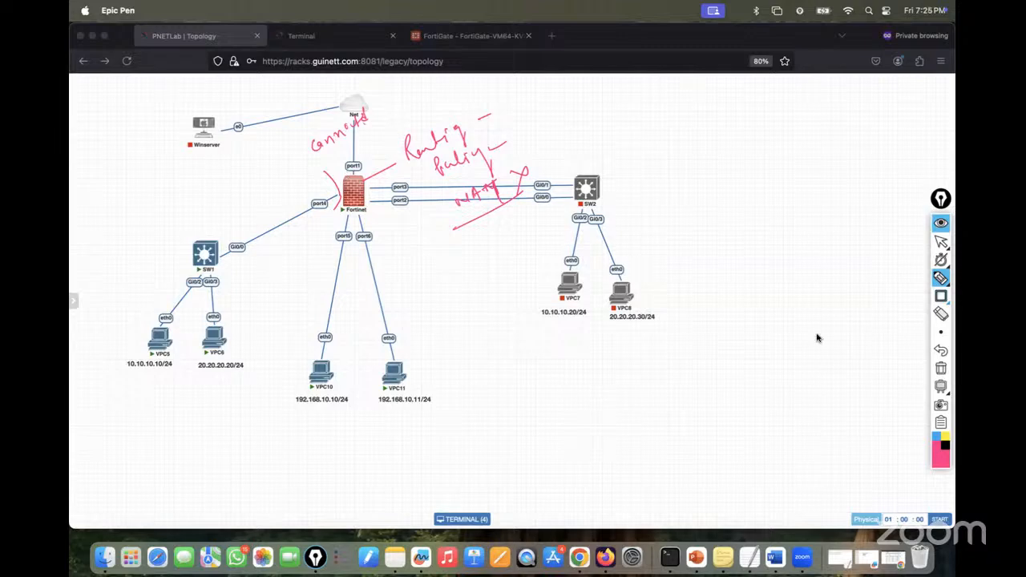
- Erase all the annotations and return to the FortiGate interfaces page
{"action": "left_click", "coordinate": [941, 367]}
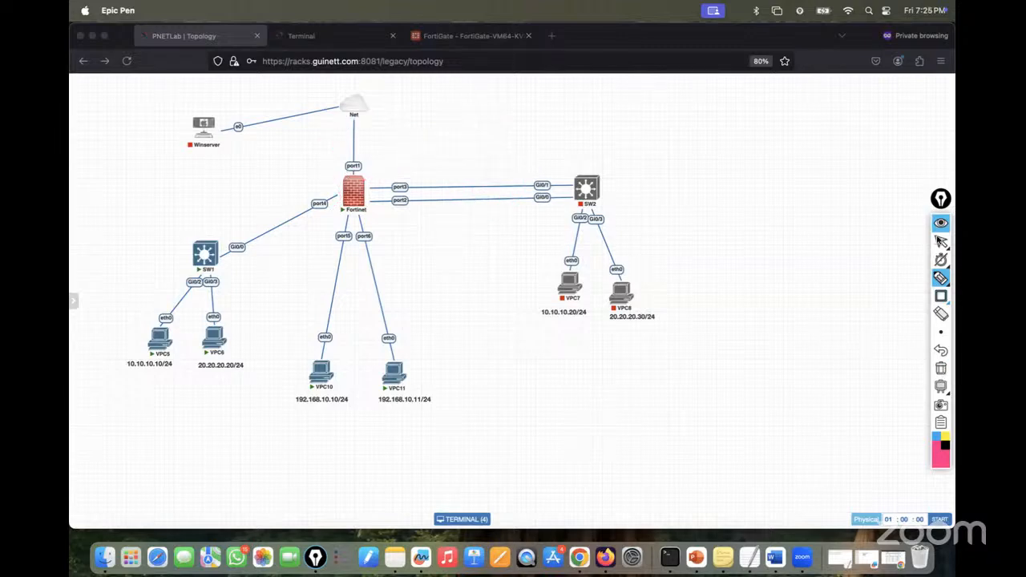
{"action": "left_click", "coordinate": [941, 242]}
{"action": "left_click", "coordinate": [469, 34]}
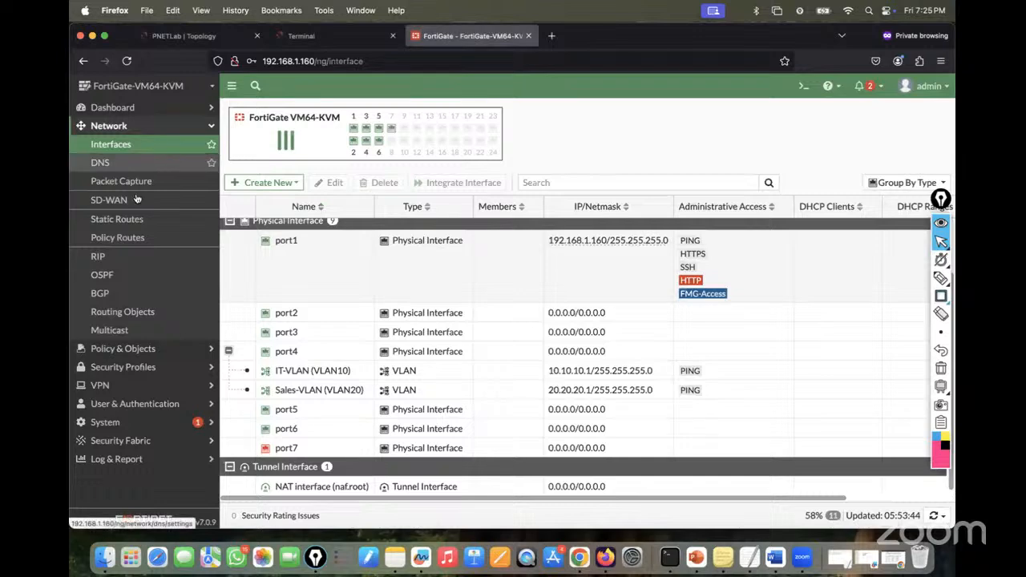
- Open Dashboard > Network and expand the Routing widget to review connected VLAN routes
{"action": "left_click", "coordinate": [139, 107]}
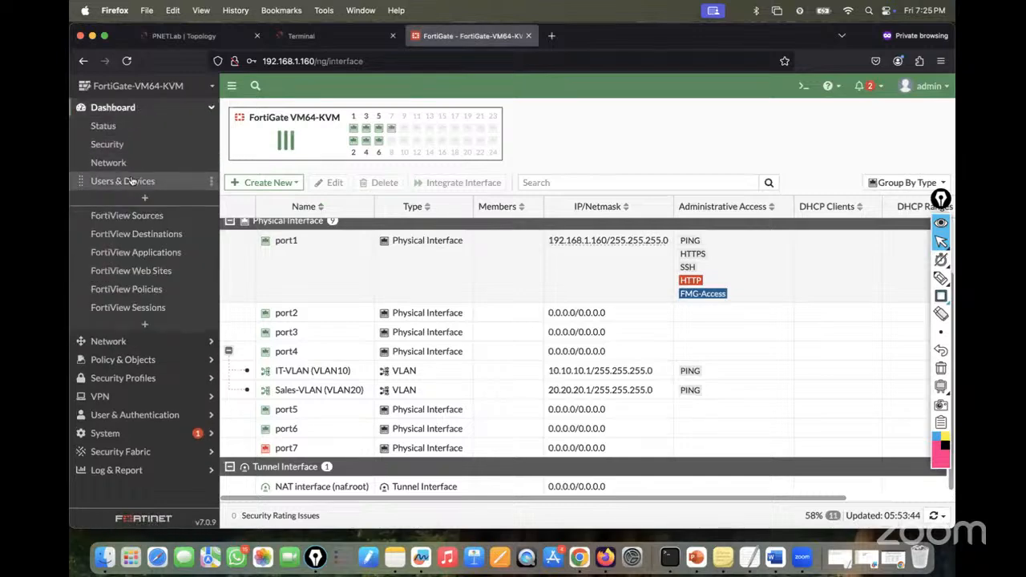
{"action": "left_click", "coordinate": [112, 163]}
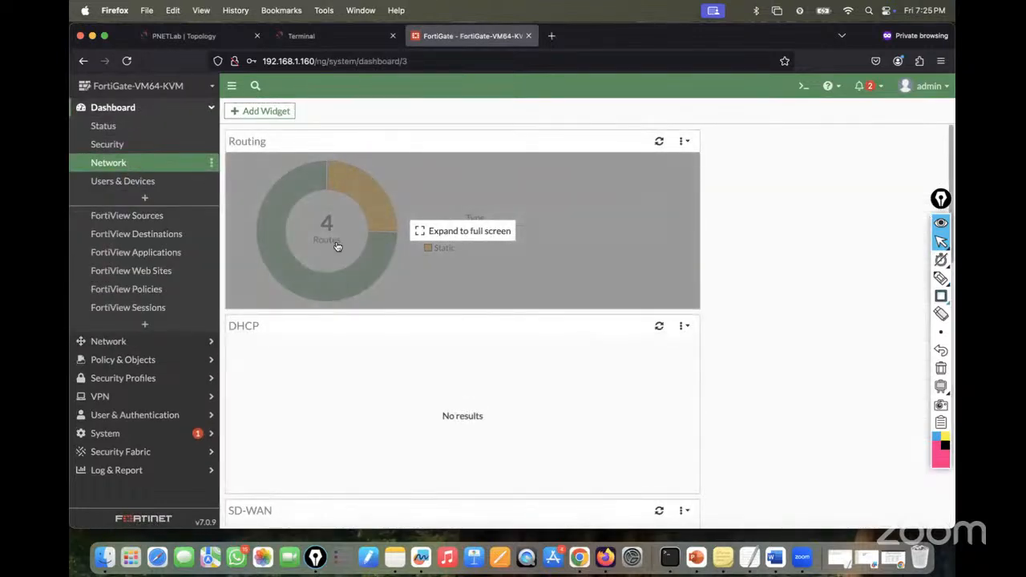
{"action": "left_click", "coordinate": [335, 243]}
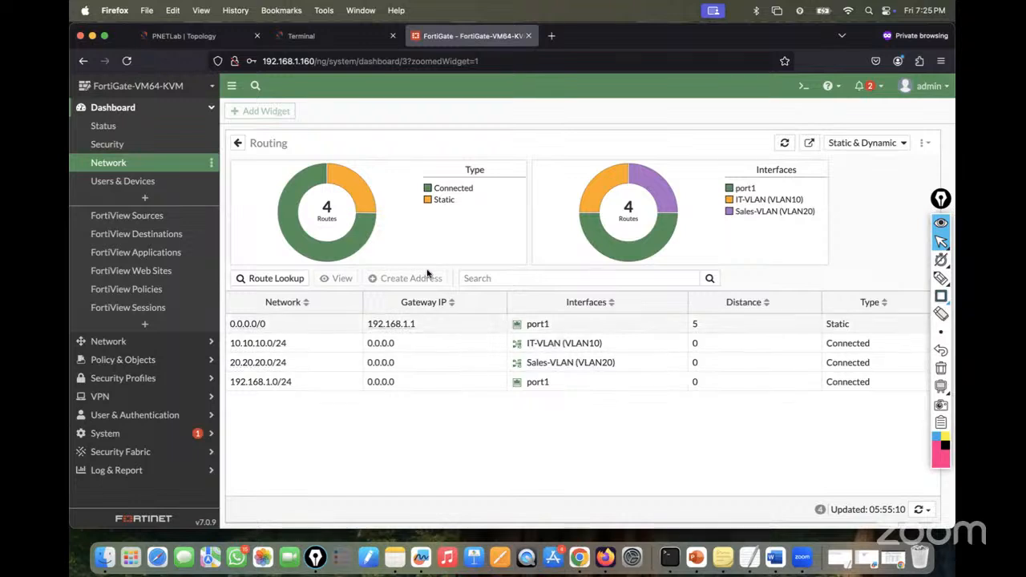
- Open the Firewall Policy list, compare with the lab topology, and start a new policy
{"action": "left_click", "coordinate": [141, 360]}
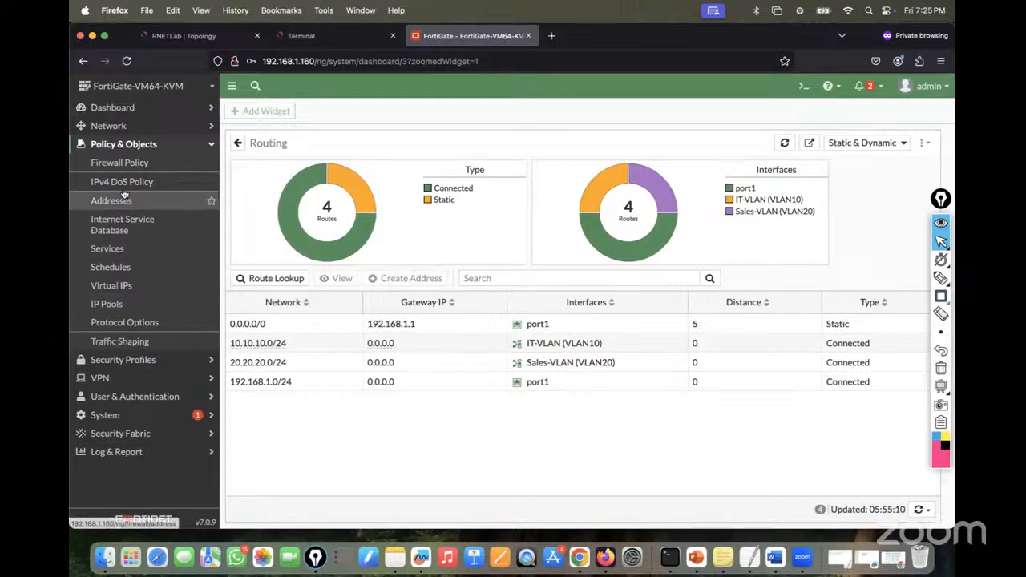
{"action": "left_click", "coordinate": [113, 167]}
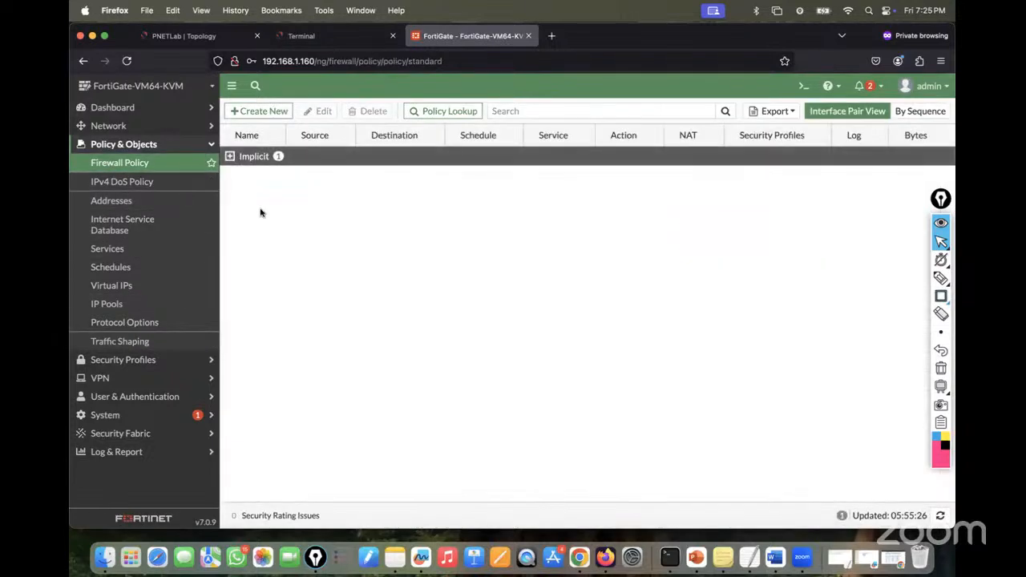
{"action": "left_click", "coordinate": [164, 36]}
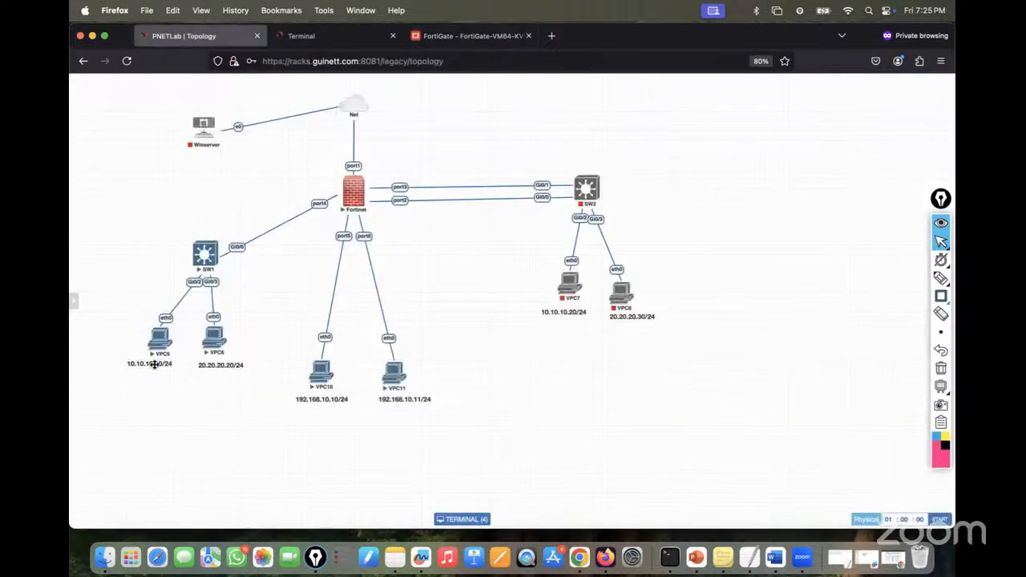
{"action": "mouse_move", "coordinate": [152, 355]}
{"action": "mouse_move", "coordinate": [214, 354]}
{"action": "left_click", "coordinate": [456, 38]}
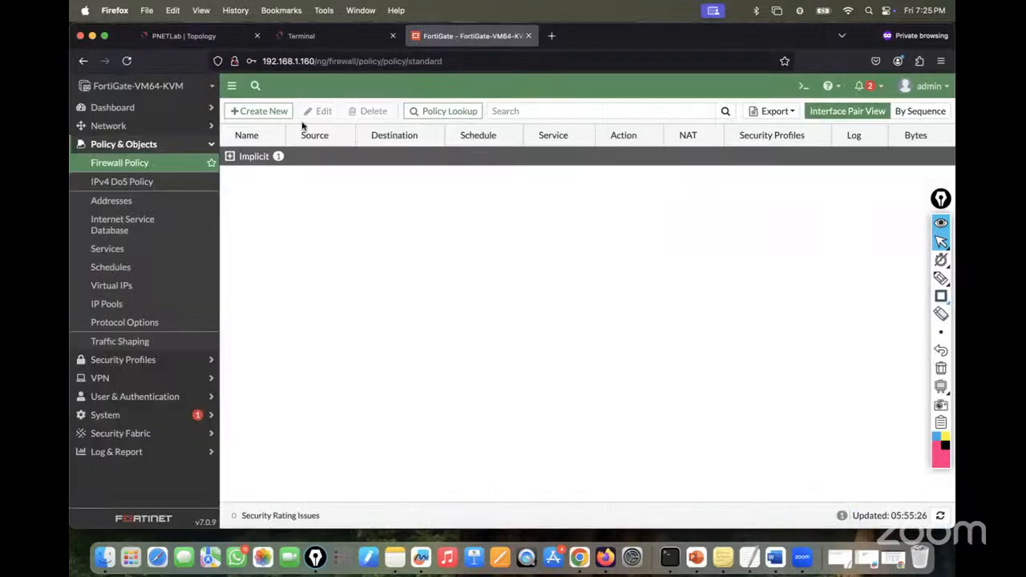
{"action": "left_click", "coordinate": [260, 110]}
- Set incoming IT-VLAN, outgoing Sales-VLAN, and source address VLAN10 for the policy
{"action": "left_click", "coordinate": [325, 145]}
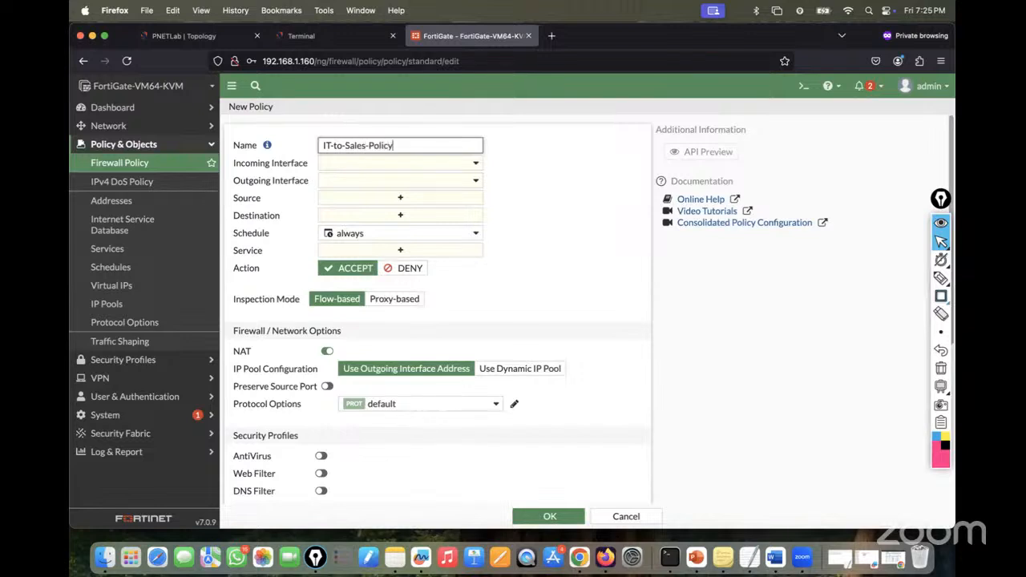
{"action": "left_click", "coordinate": [382, 165]}
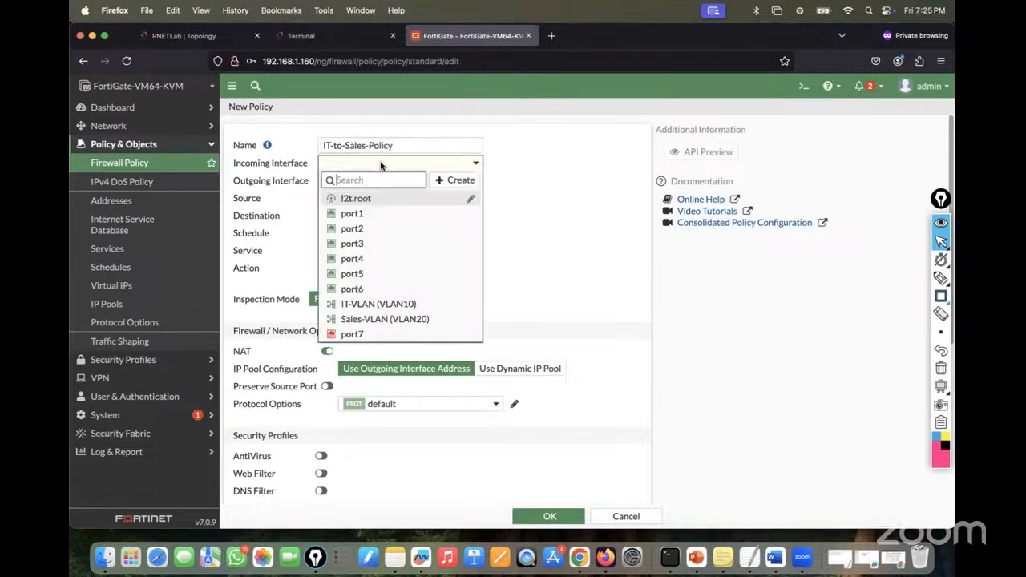
{"action": "left_click", "coordinate": [373, 305]}
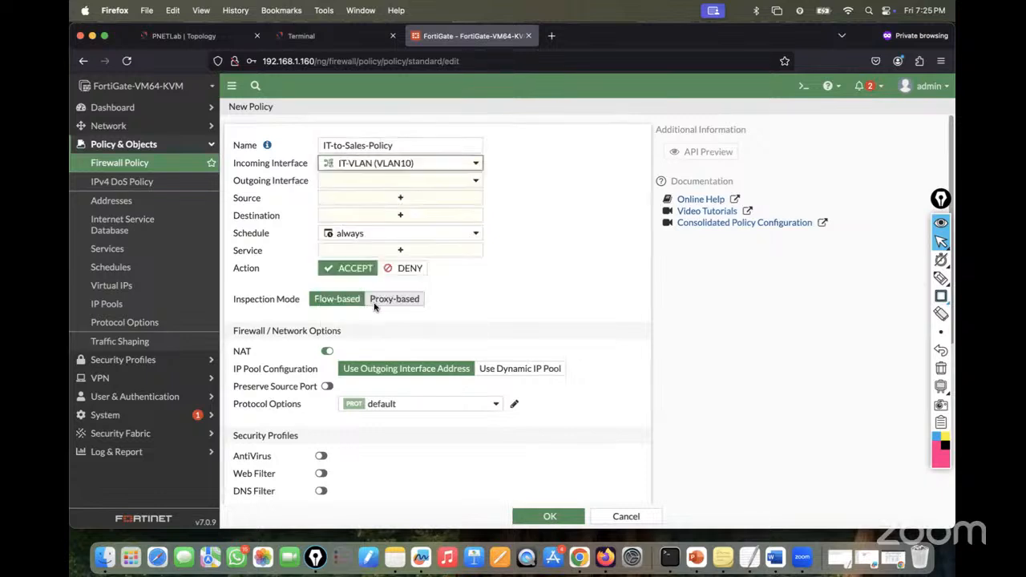
{"action": "left_click", "coordinate": [383, 182]}
{"action": "left_click", "coordinate": [393, 345]}
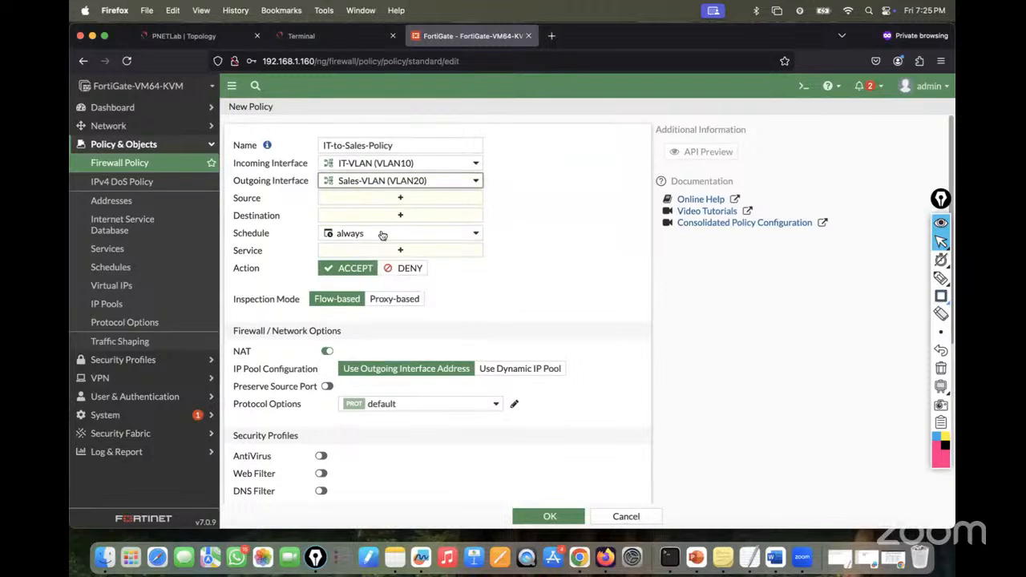
{"action": "left_click", "coordinate": [382, 201]}
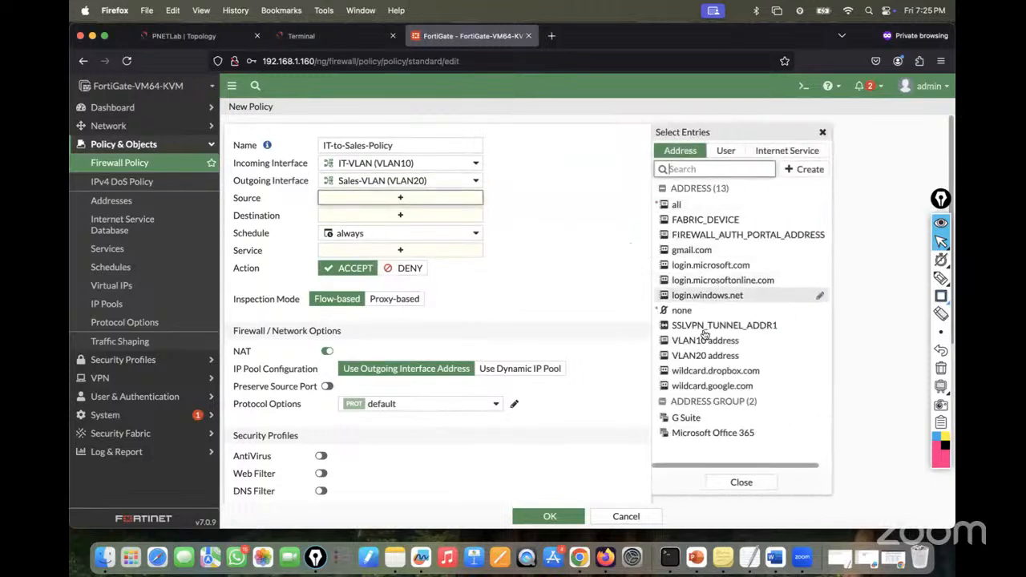
{"action": "left_click", "coordinate": [697, 340]}
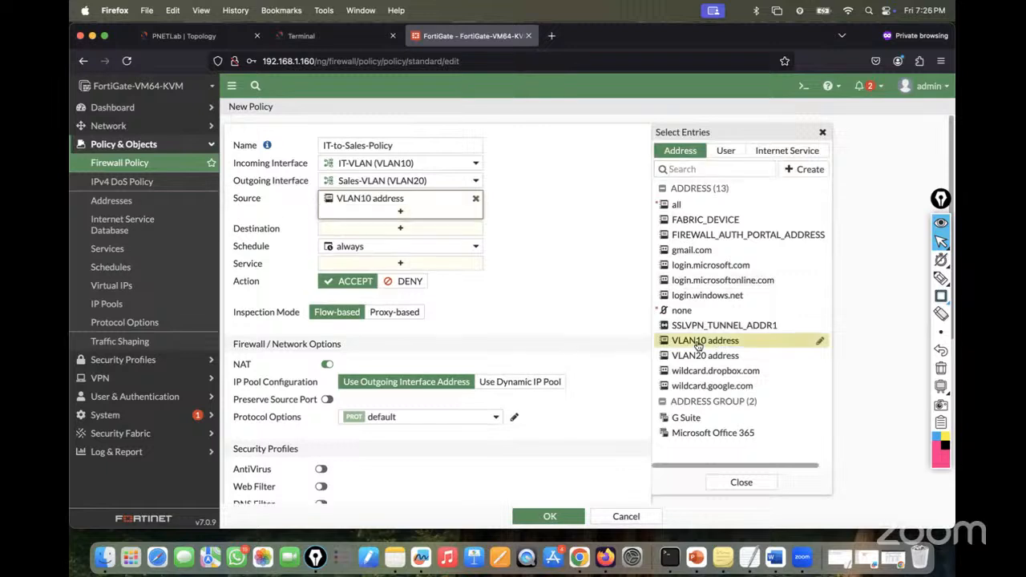
- Set the destination address to VLAN20 and the service to ALL
{"action": "left_click", "coordinate": [406, 229]}
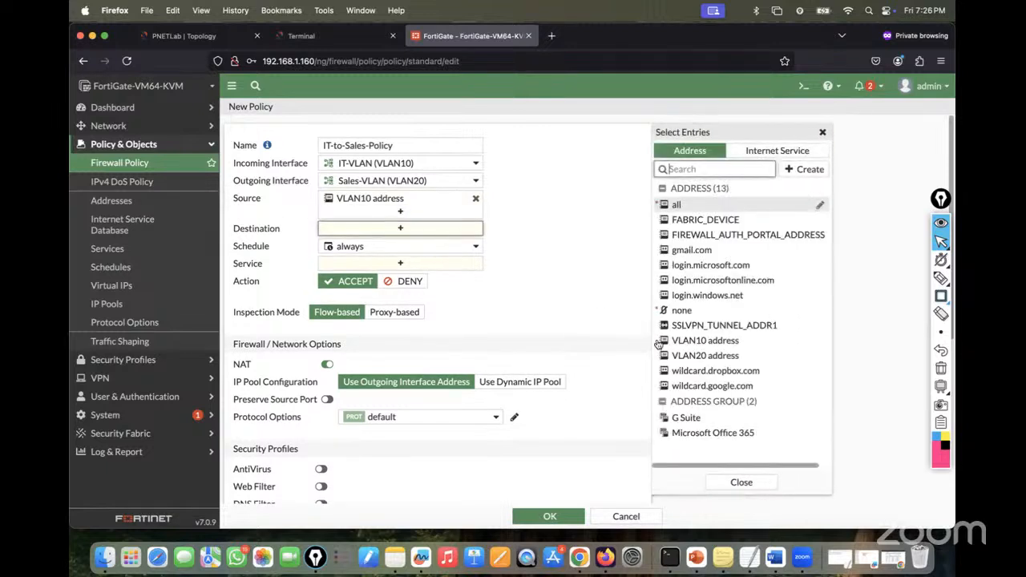
{"action": "mouse_move", "coordinate": [680, 357]}
{"action": "left_click", "coordinate": [679, 355]}
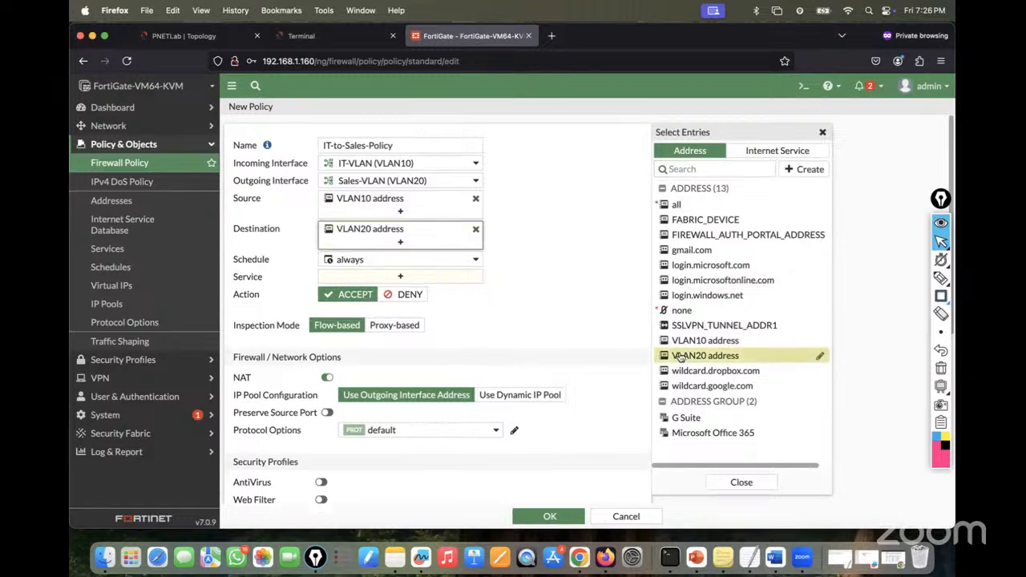
{"action": "mouse_move", "coordinate": [380, 230]}
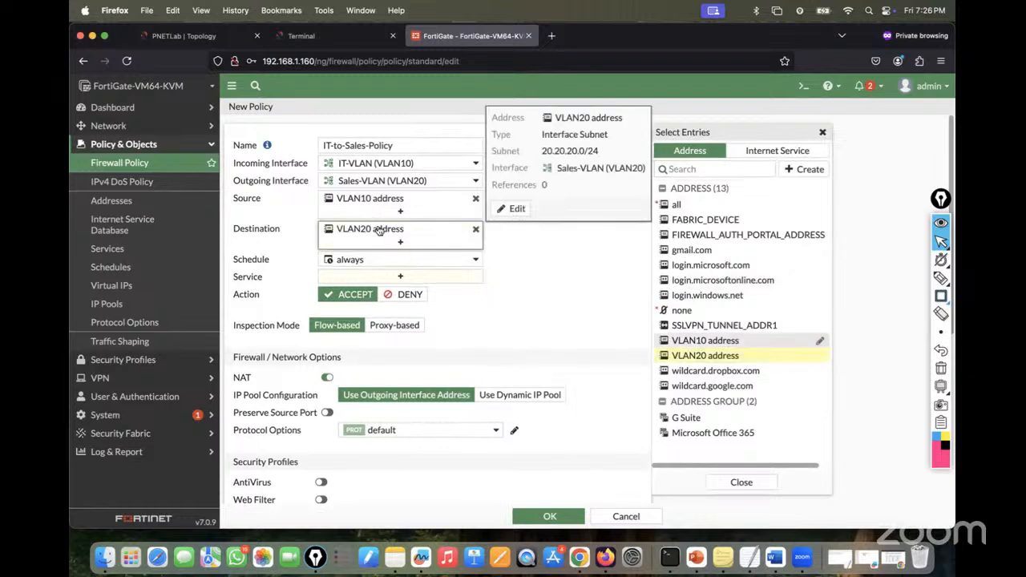
{"action": "left_click", "coordinate": [536, 262]}
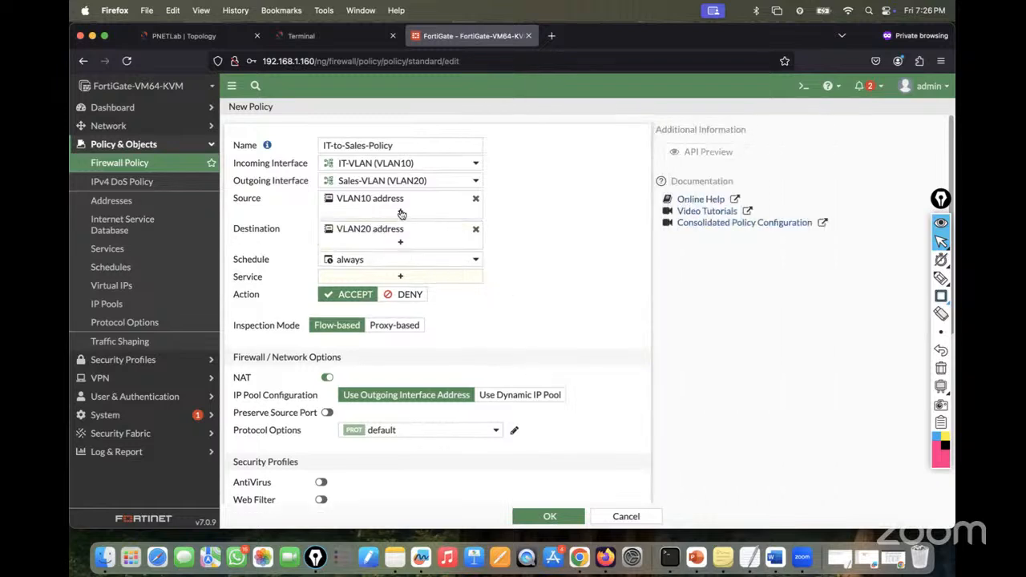
{"action": "left_click", "coordinate": [392, 280]}
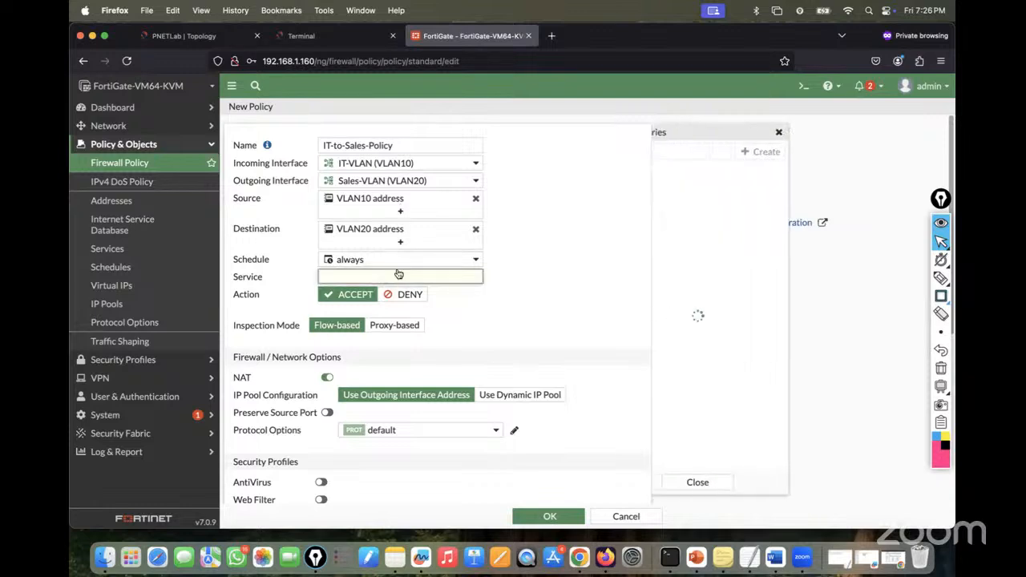
{"action": "left_click", "coordinate": [676, 202]}
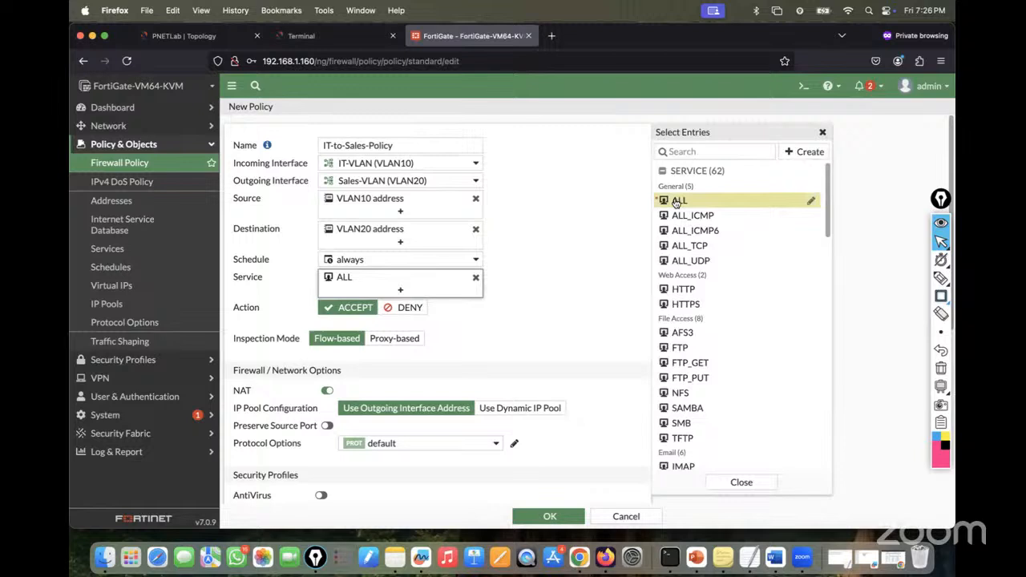
{"action": "left_click", "coordinate": [516, 311]}
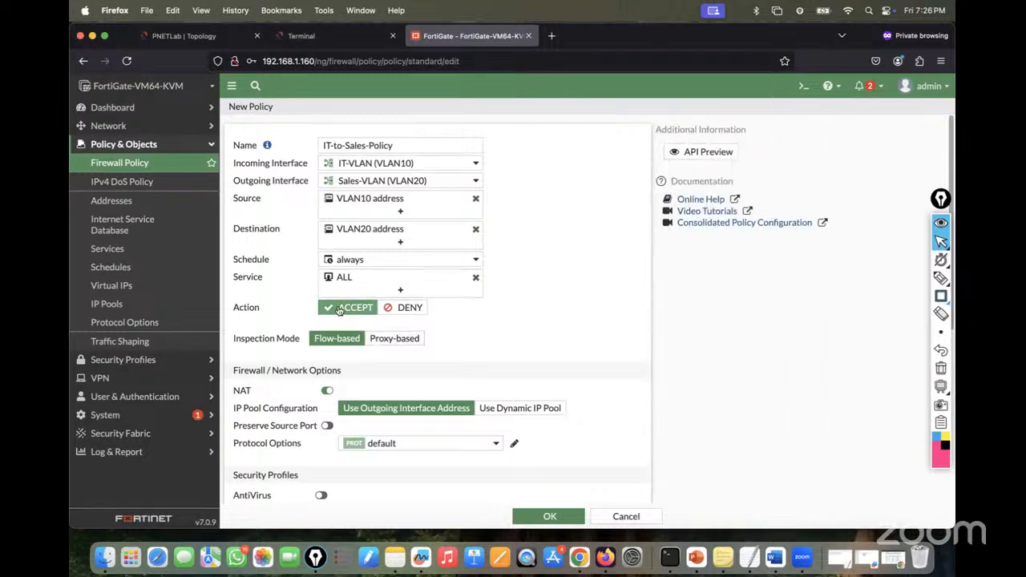
- Disable NAT, log all sessions of allowed traffic, and save the policy
{"action": "left_click", "coordinate": [326, 392]}
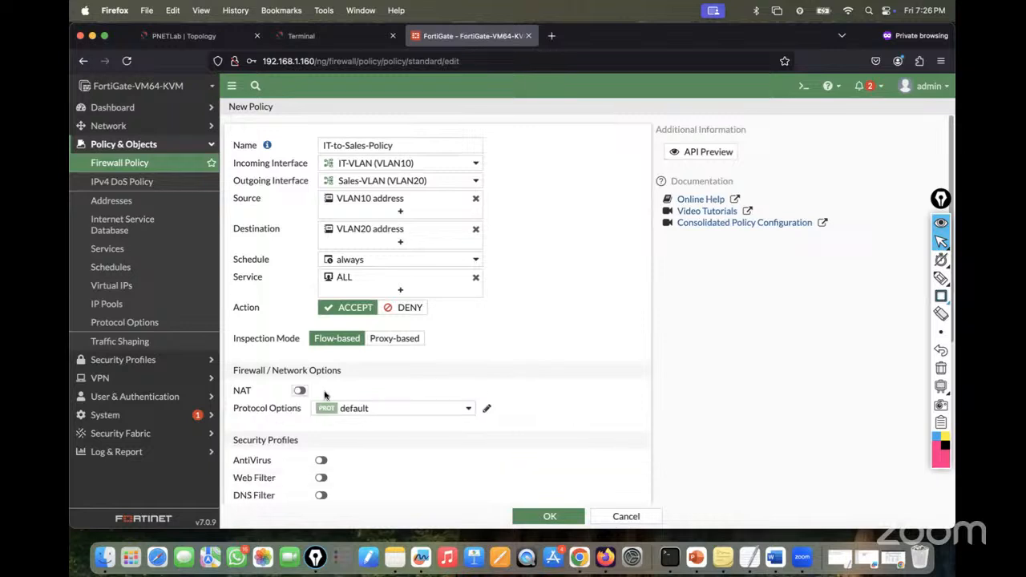
{"action": "scroll", "coordinate": [390, 384], "scroll_direction": "down", "scroll_amount": 5}
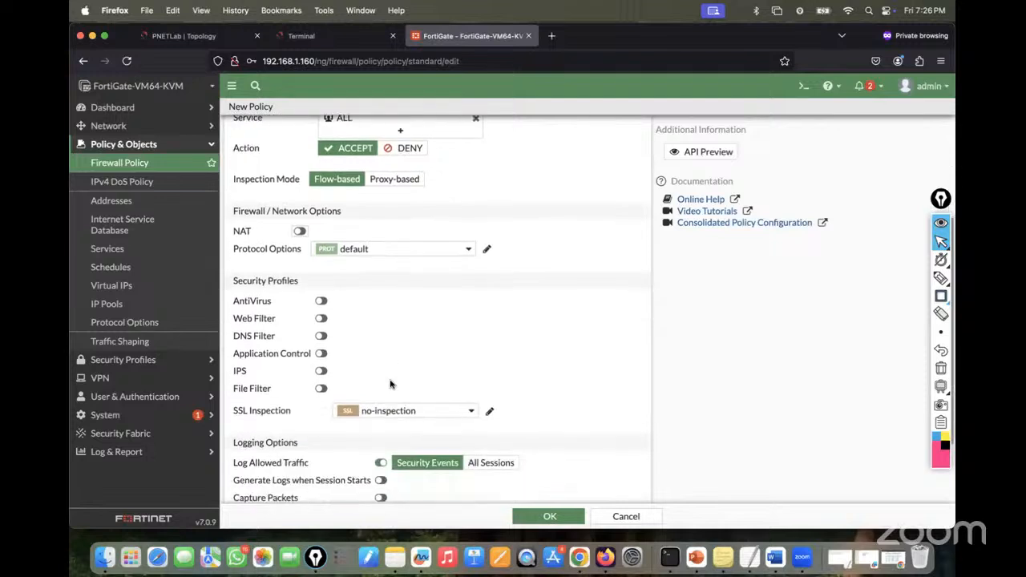
{"action": "scroll", "coordinate": [408, 300], "scroll_direction": "down", "scroll_amount": 3}
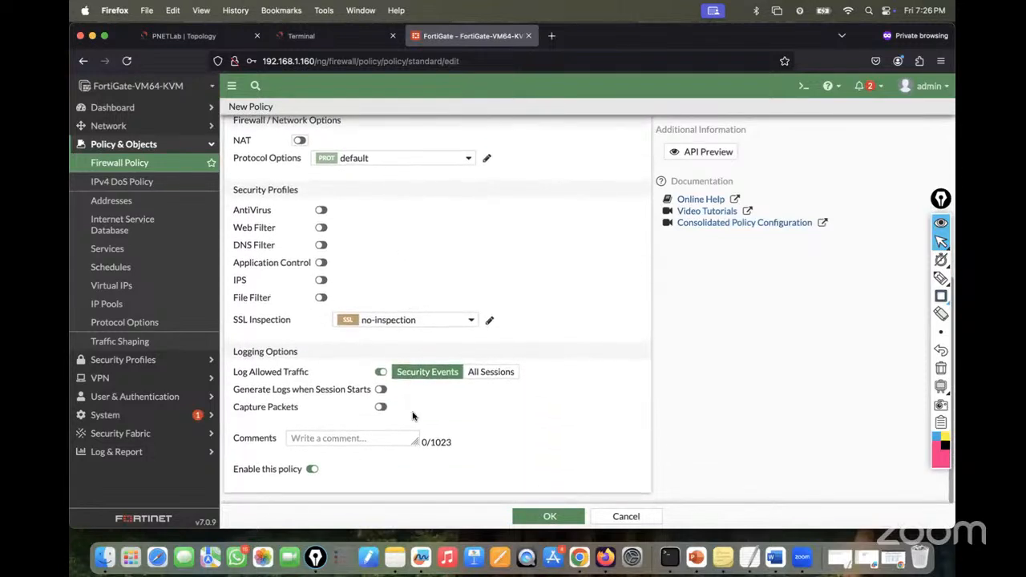
{"action": "left_click", "coordinate": [486, 373]}
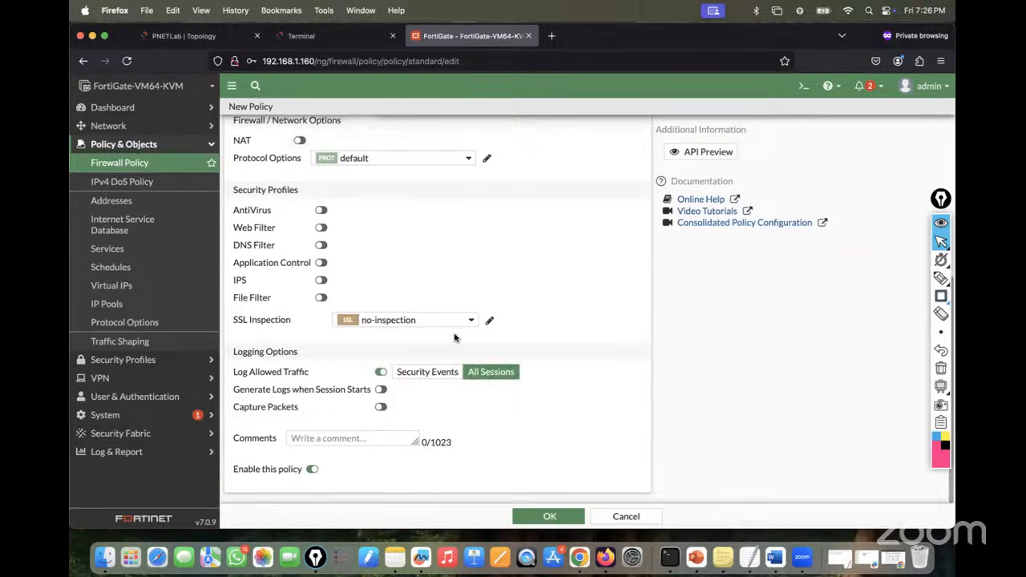
{"action": "scroll", "coordinate": [510, 297], "scroll_direction": "up", "scroll_amount": 3}
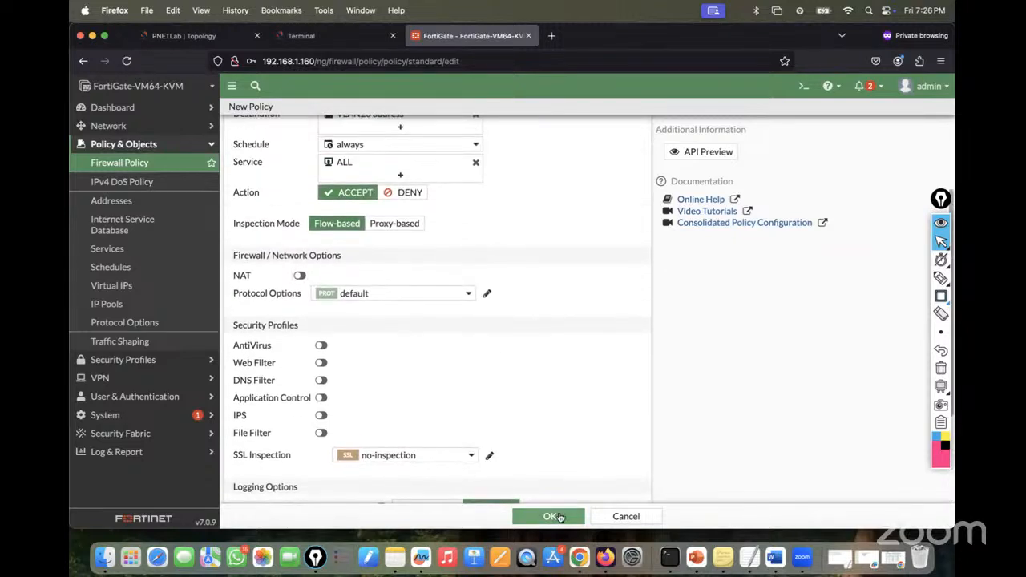
{"action": "left_click", "coordinate": [555, 516]}
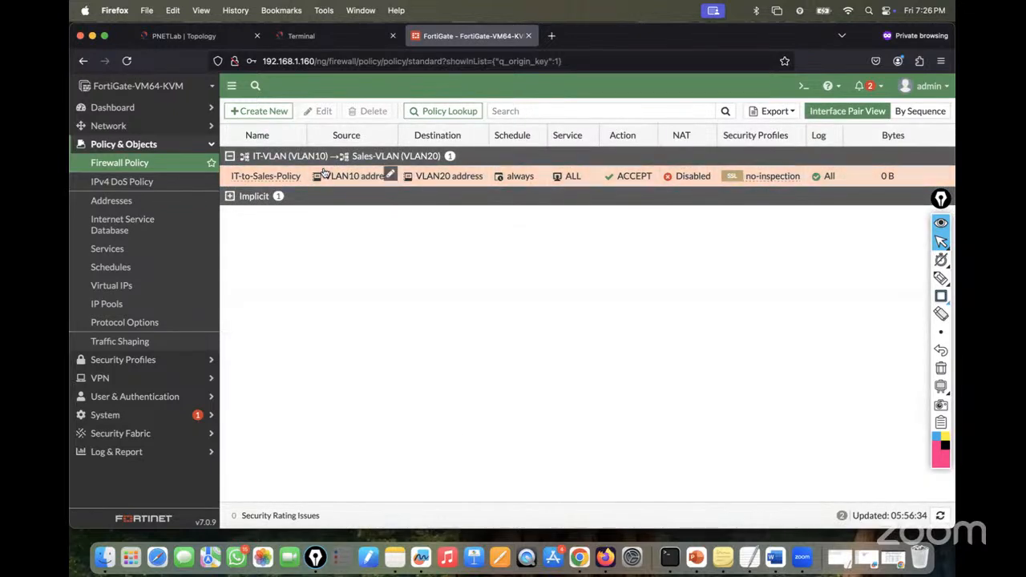
- Review the lab network topology
{"action": "left_click", "coordinate": [301, 36]}
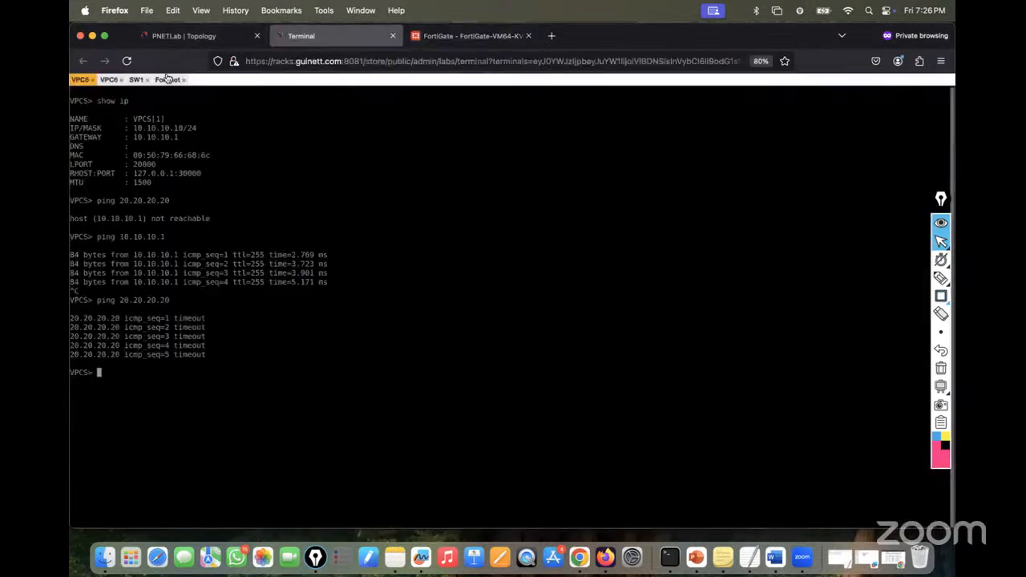
{"action": "left_click", "coordinate": [169, 37]}
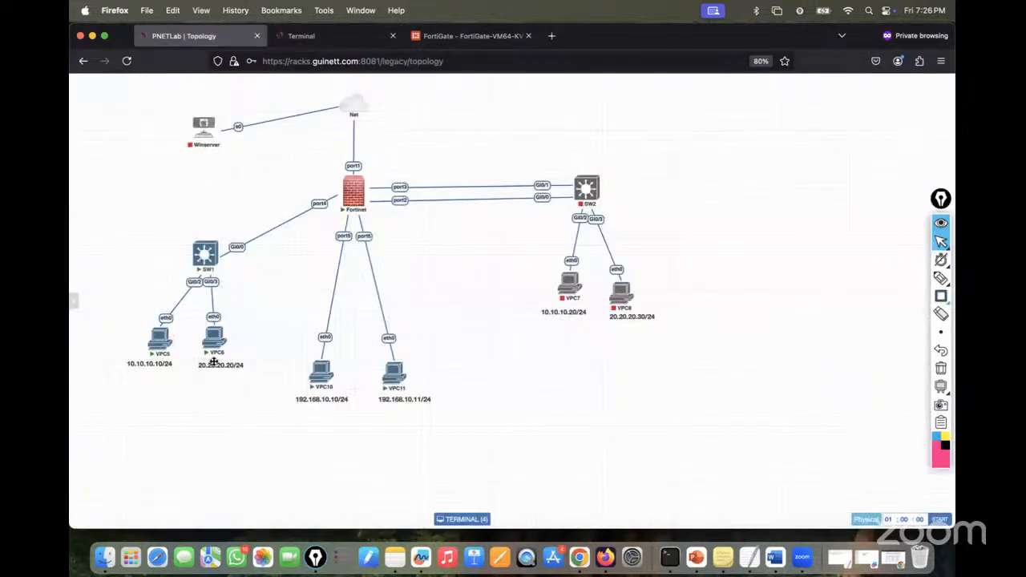
{"action": "mouse_move", "coordinate": [210, 275]}
- Rerun ping 20.20.20.20 on VPC5 and ping 10.10.10.10 from VPC6
{"action": "left_click", "coordinate": [301, 36]}
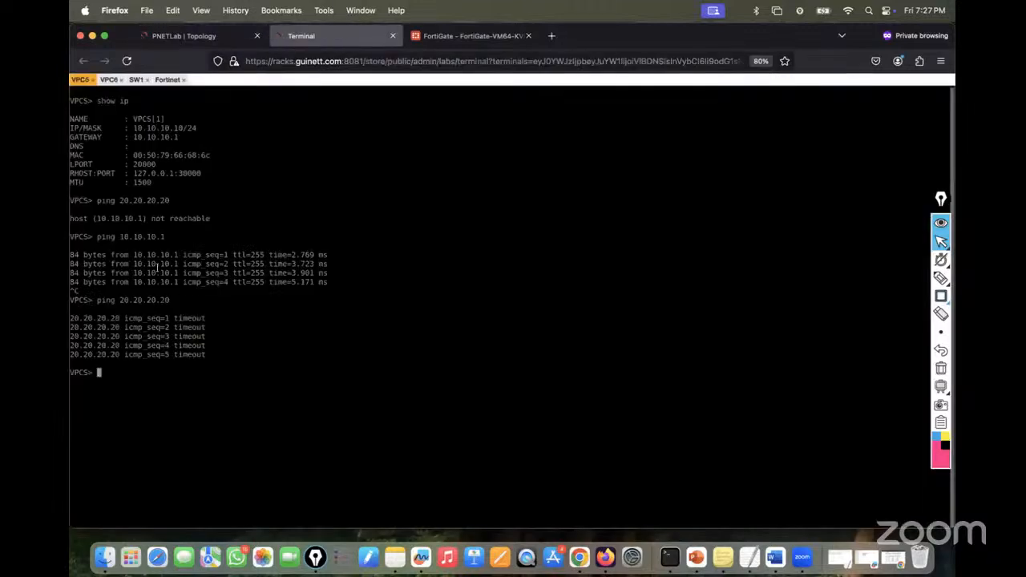
{"action": "key", "text": "Up"}
{"action": "key", "text": "Return"}
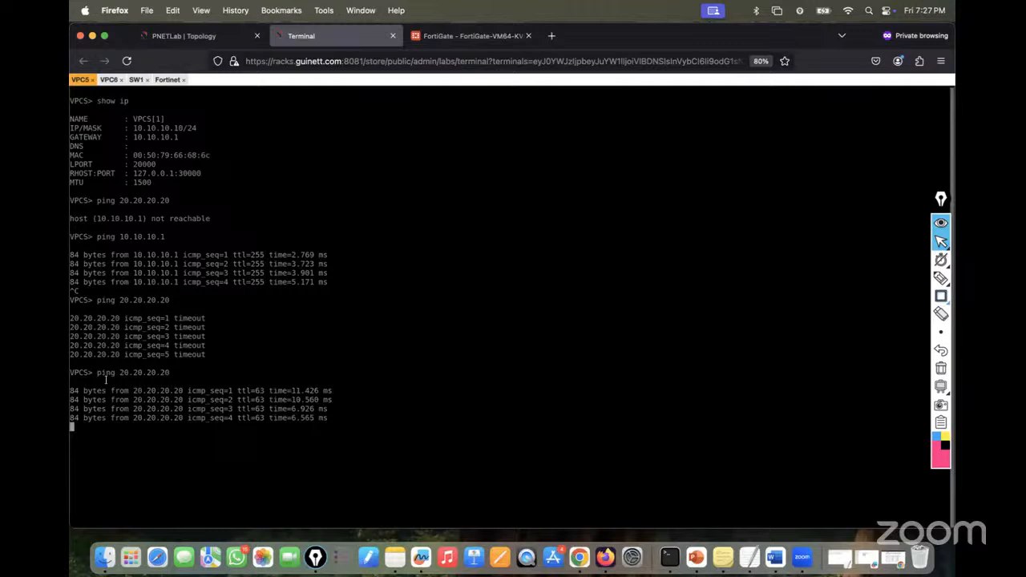
{"action": "left_click", "coordinate": [107, 80]}
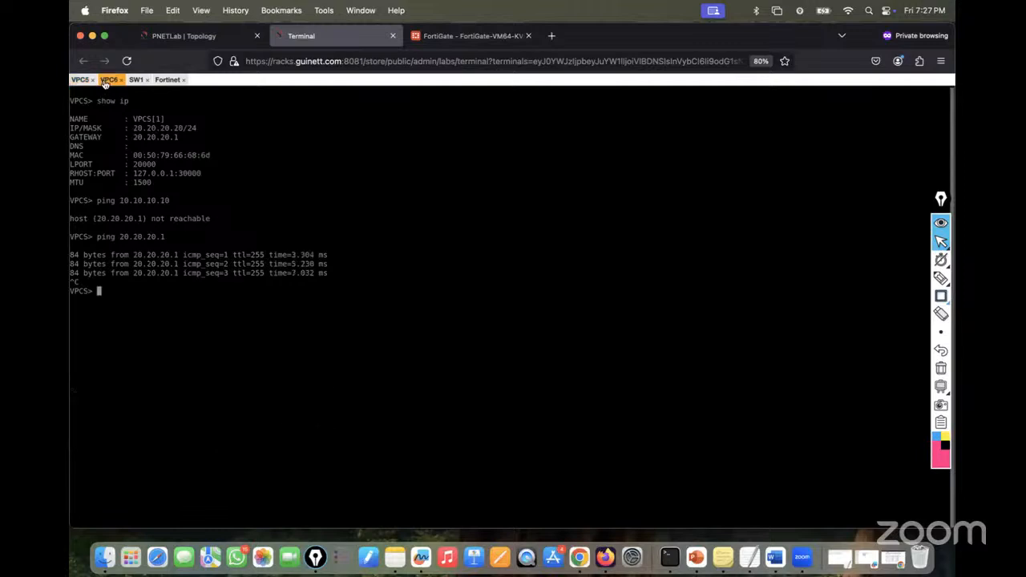
{"action": "key", "text": "Up"}
{"action": "key", "text": "Up"}
{"action": "key", "text": "Return"}
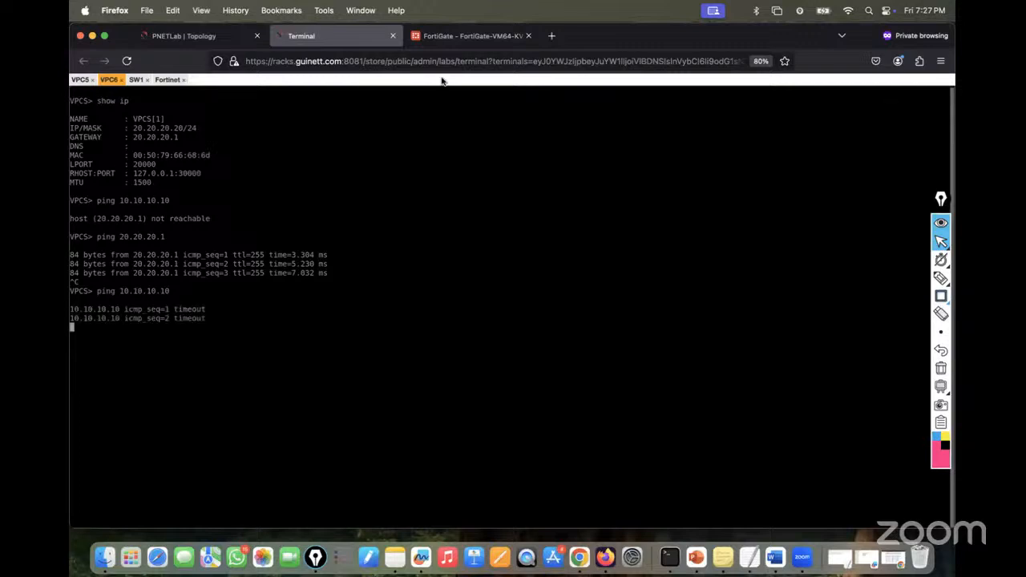
{"action": "left_click", "coordinate": [469, 35]}
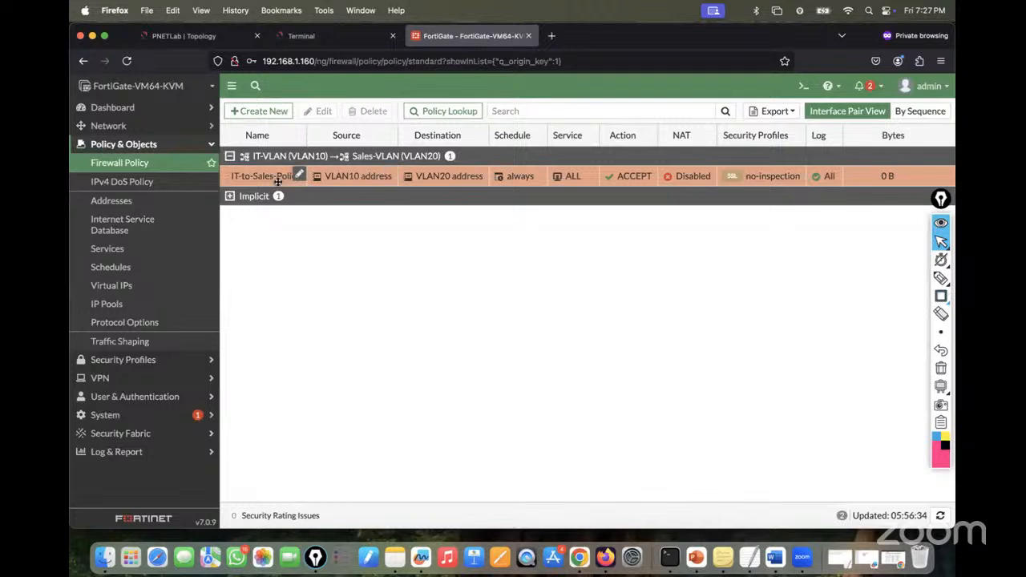
- Clone IT-to-Sales-Policy in reverse and save the copy as Sales-to-IT_Policy
{"action": "right_click", "coordinate": [266, 181]}
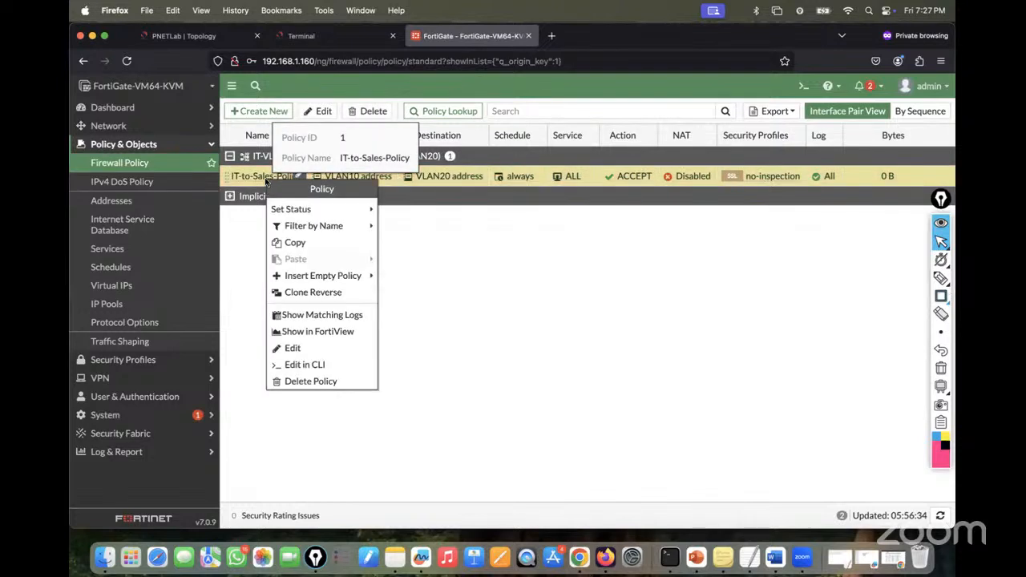
{"action": "left_click", "coordinate": [298, 294]}
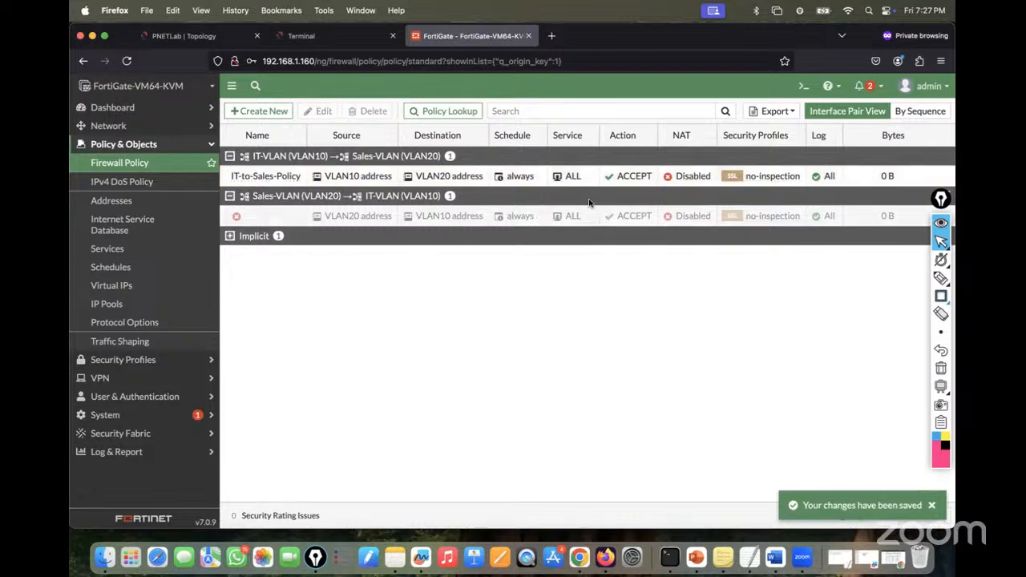
{"action": "double_click", "coordinate": [278, 218]}
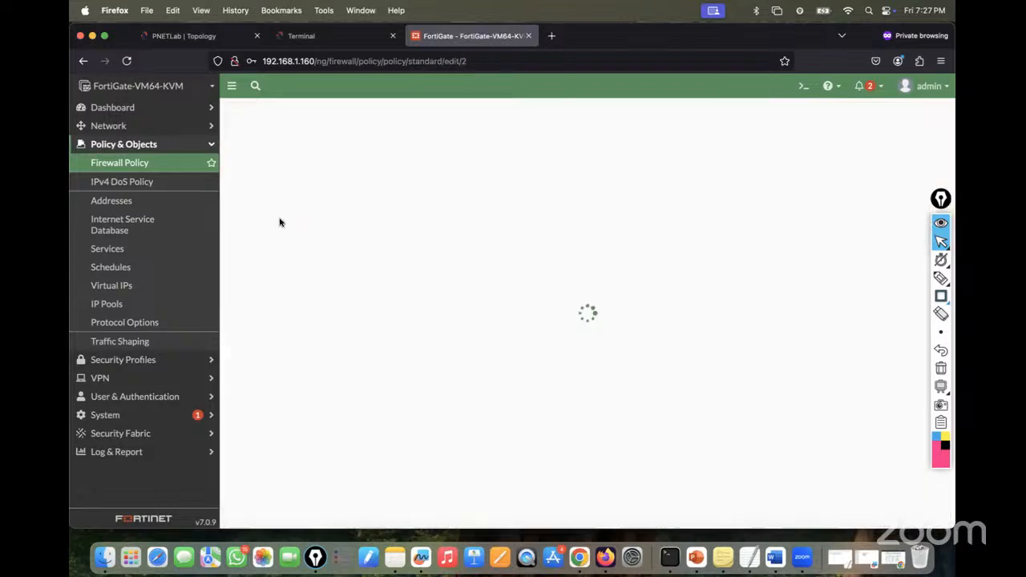
{"action": "left_click", "coordinate": [380, 147]}
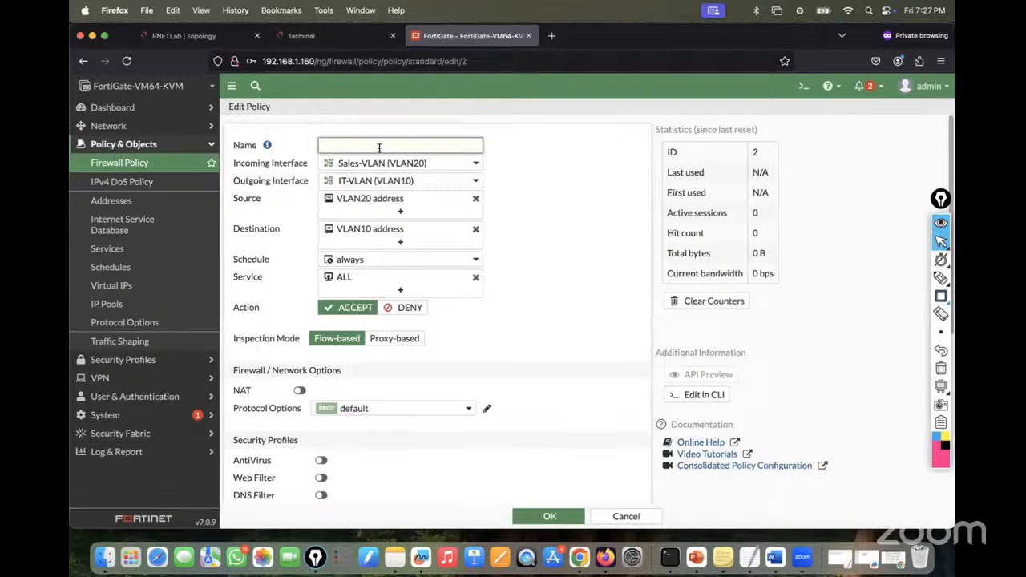
{"action": "type", "text": "Sales-to-IT_Policy"}
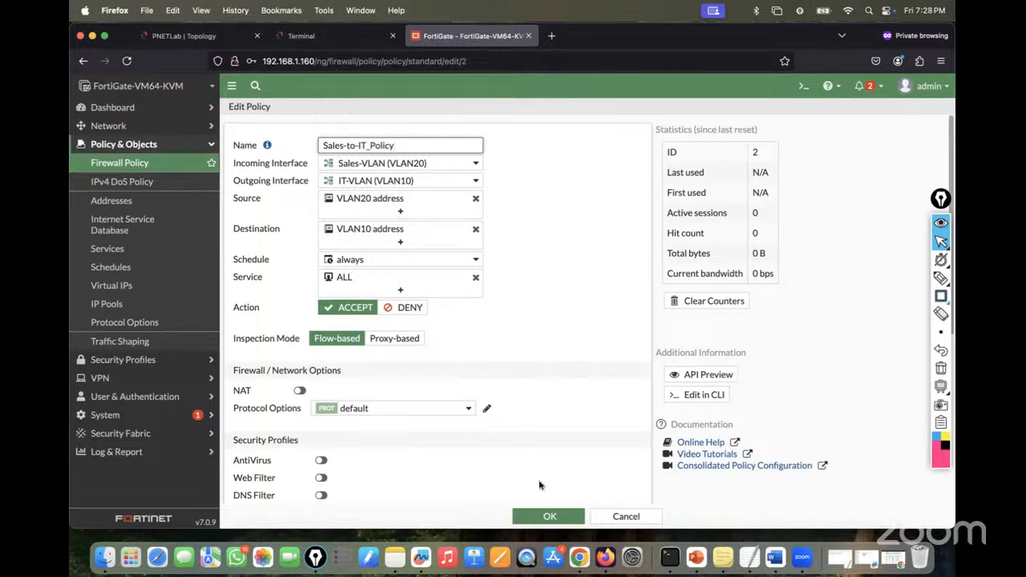
{"action": "left_click", "coordinate": [548, 515]}
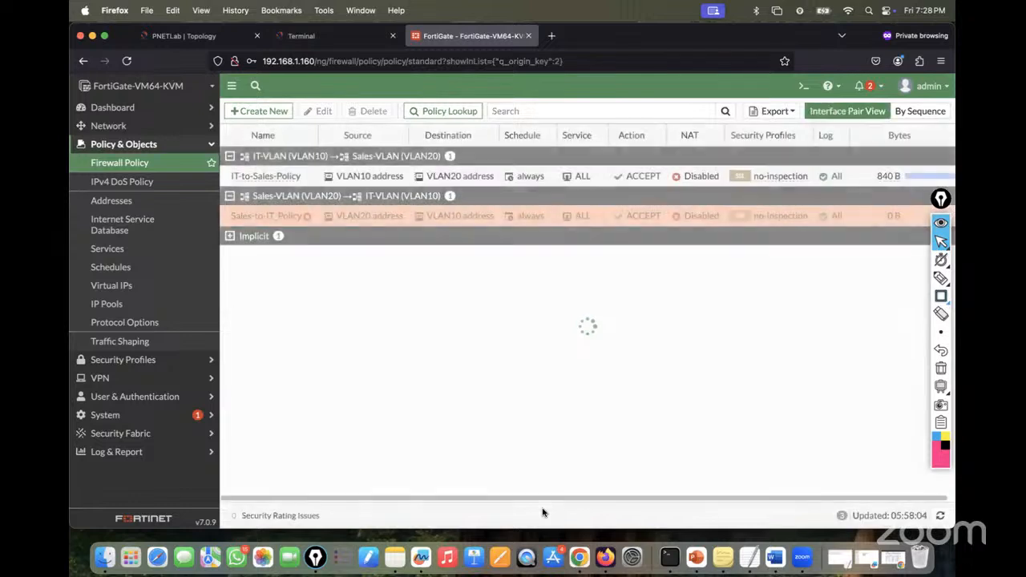
{"action": "left_click", "coordinate": [305, 35]}
- Rerun VPC6's ping to 10.10.10.10, then enable Sales-to-IT_Policy via Set Status
{"action": "key", "text": "Up"}
{"action": "key", "text": "Return"}
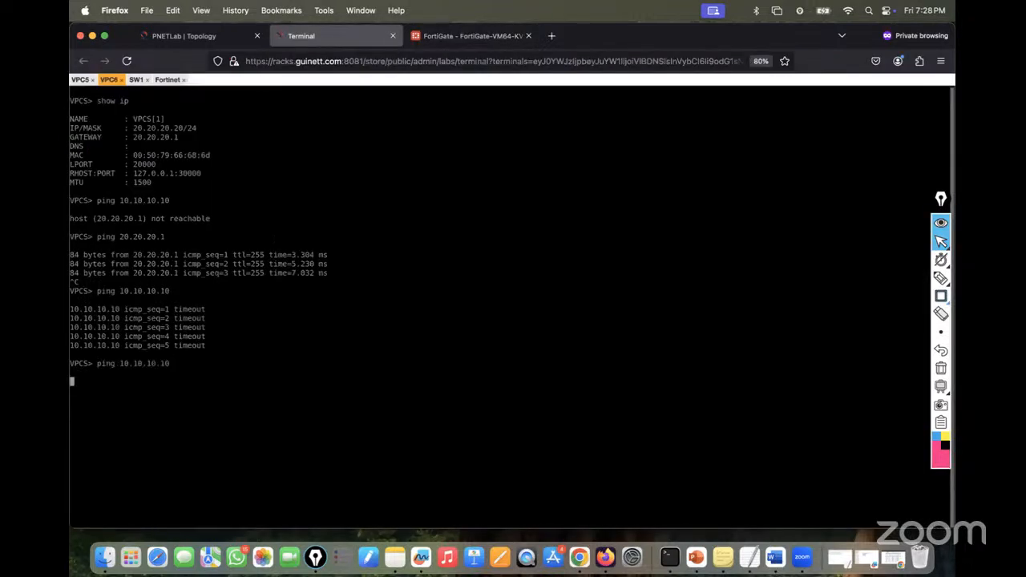
{"action": "left_click", "coordinate": [442, 38]}
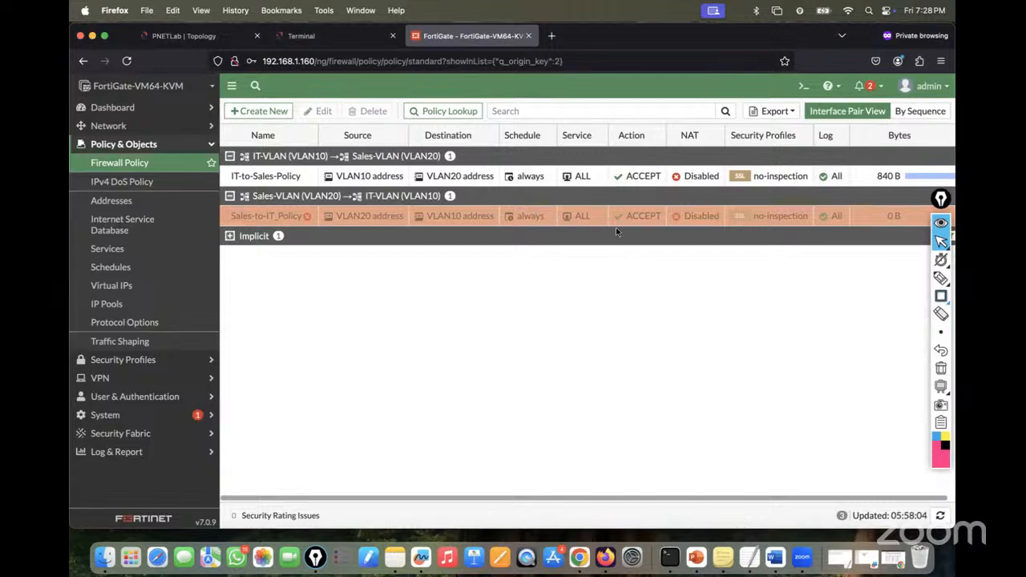
{"action": "right_click", "coordinate": [347, 218]}
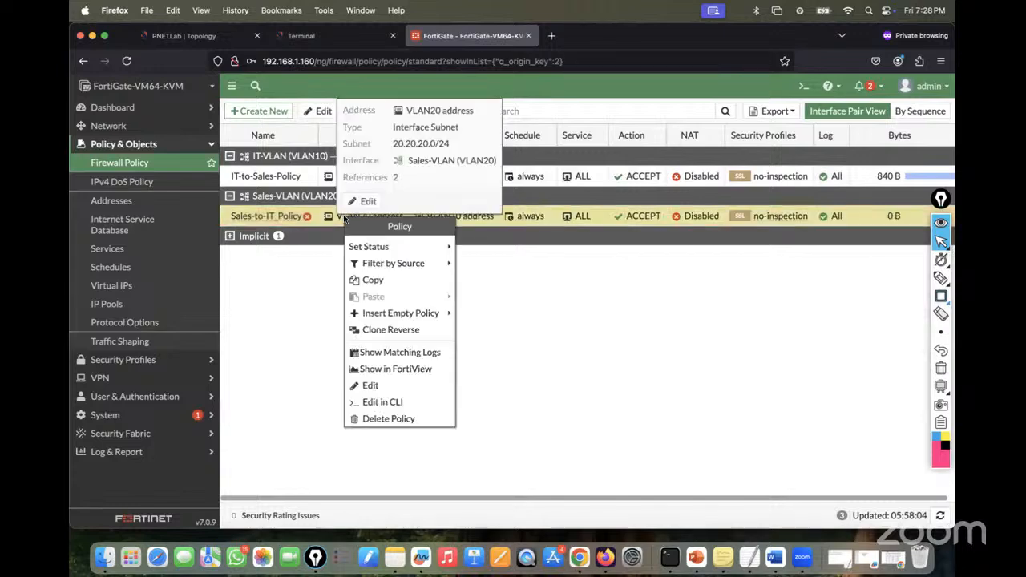
{"action": "mouse_move", "coordinate": [446, 248]}
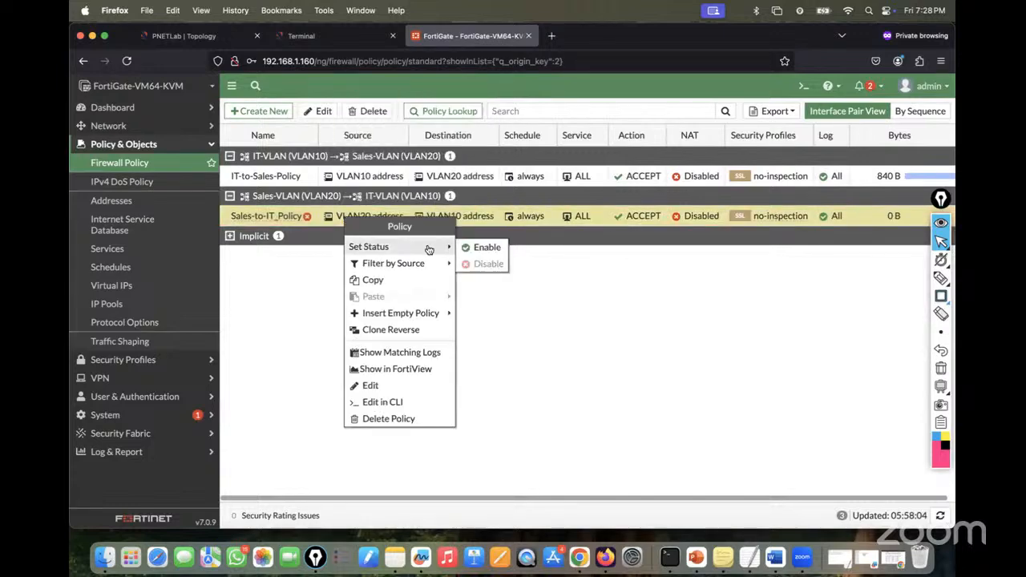
{"action": "left_click", "coordinate": [486, 253]}
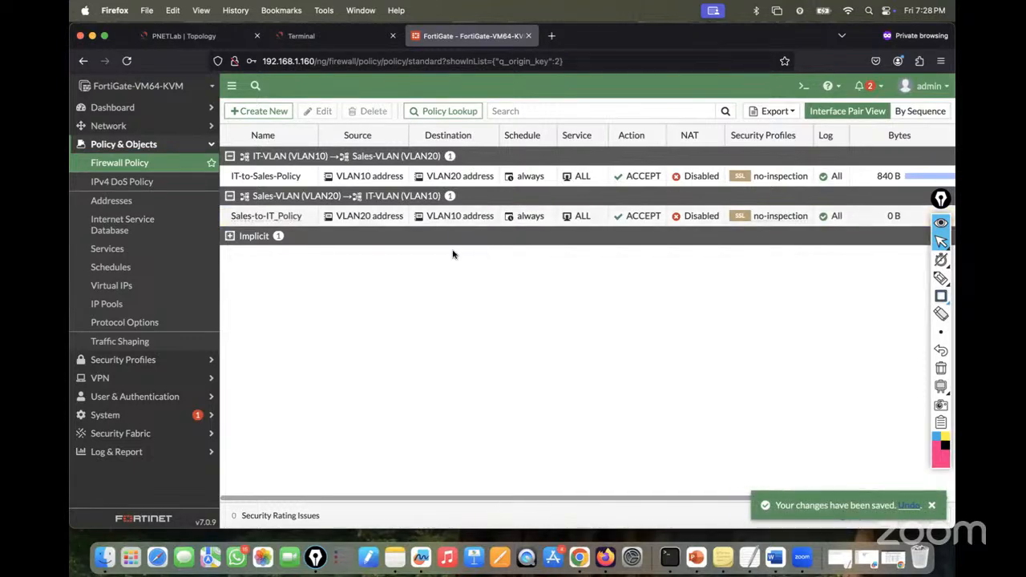
- Inspect the action menus of both policies without making changes
{"action": "mouse_move", "coordinate": [401, 213]}
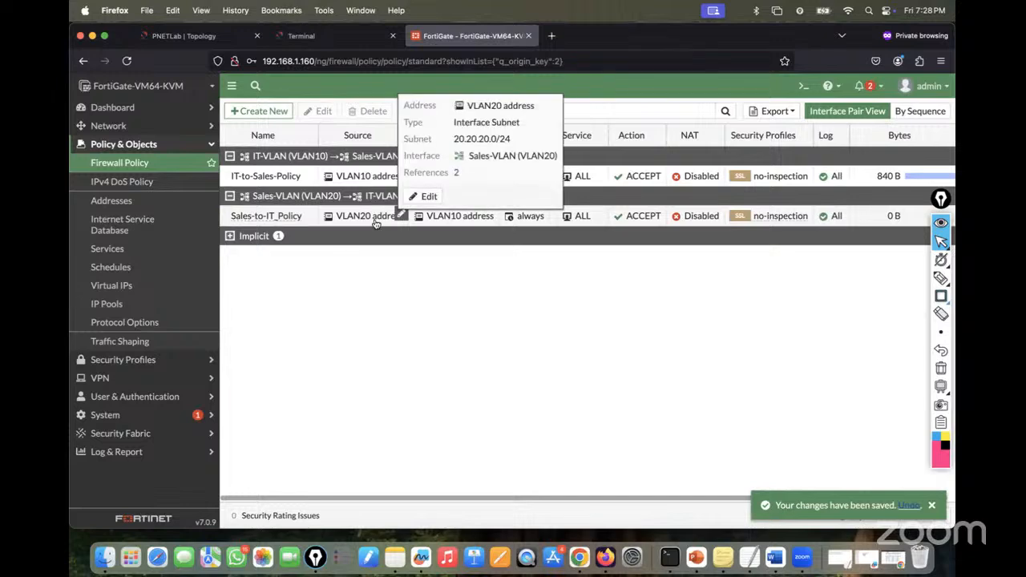
{"action": "right_click", "coordinate": [271, 178]}
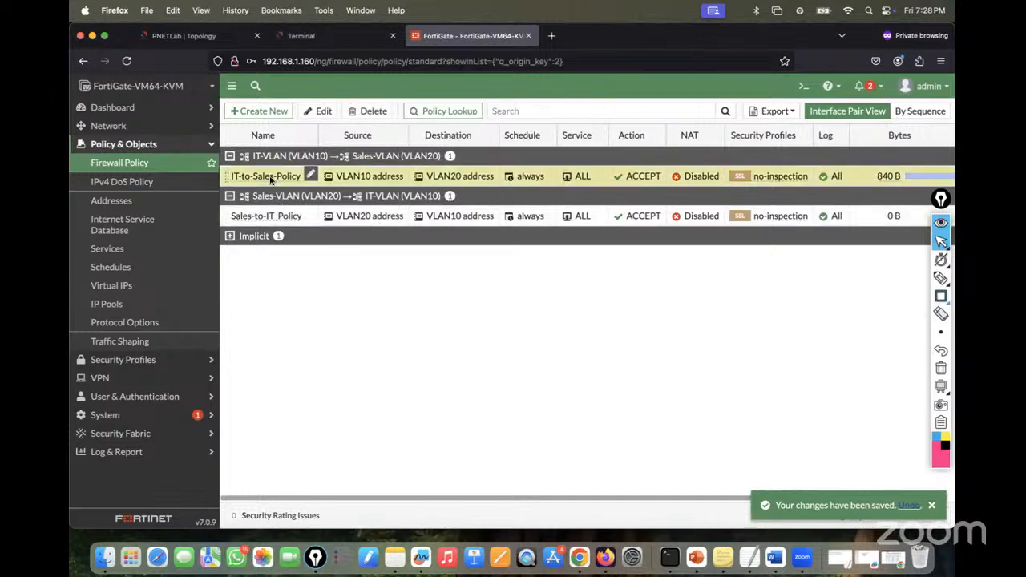
{"action": "mouse_move", "coordinate": [296, 208]}
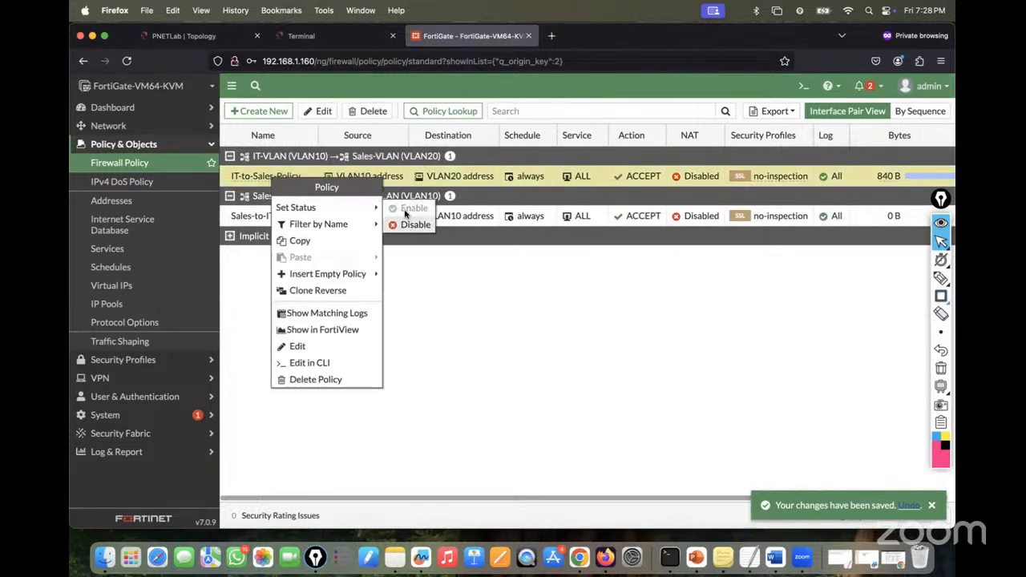
{"action": "left_click", "coordinate": [401, 279]}
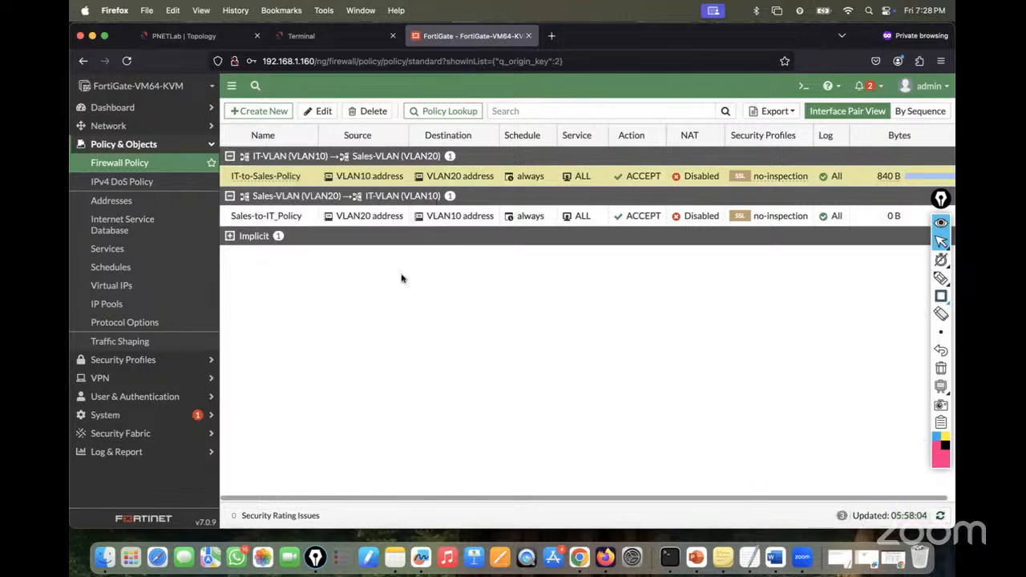
{"action": "left_click", "coordinate": [290, 217]}
{"action": "right_click", "coordinate": [291, 217]}
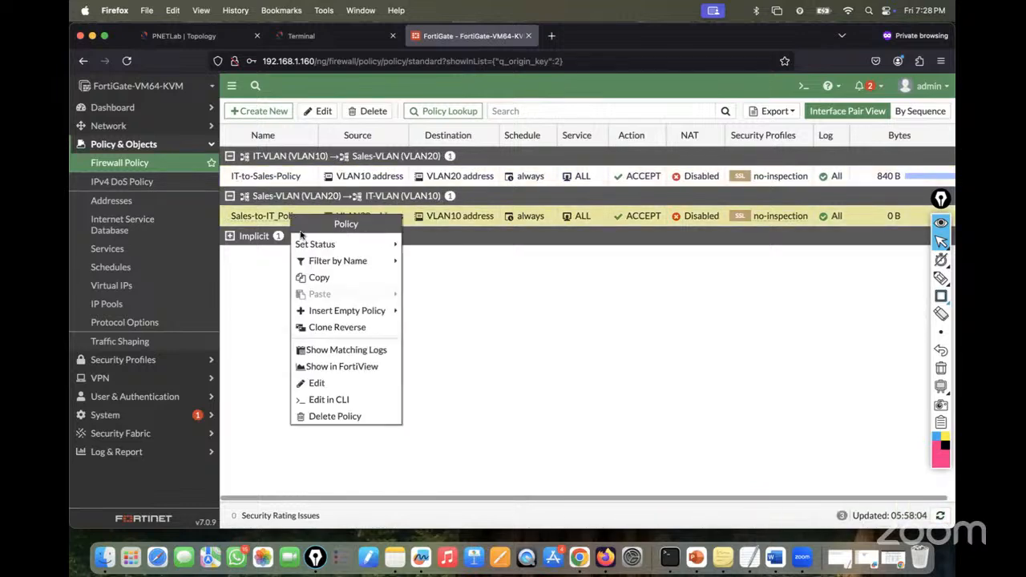
{"action": "left_click", "coordinate": [522, 286]}
- Start a continuous ping -t from VPC6 to 10.10.10.10
{"action": "left_click", "coordinate": [352, 37]}
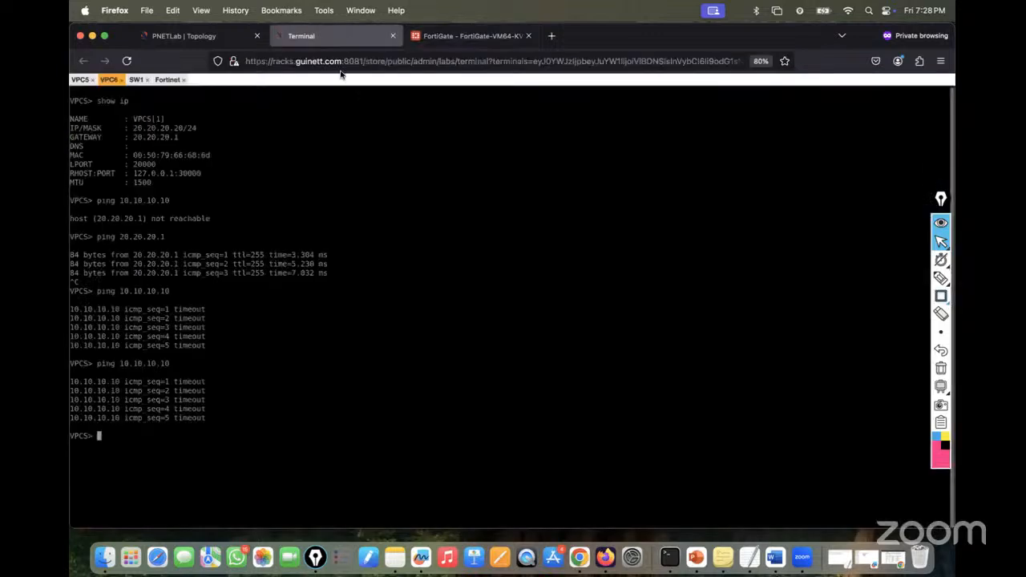
{"action": "key", "text": "Up"}
{"action": "key", "text": "Return"}
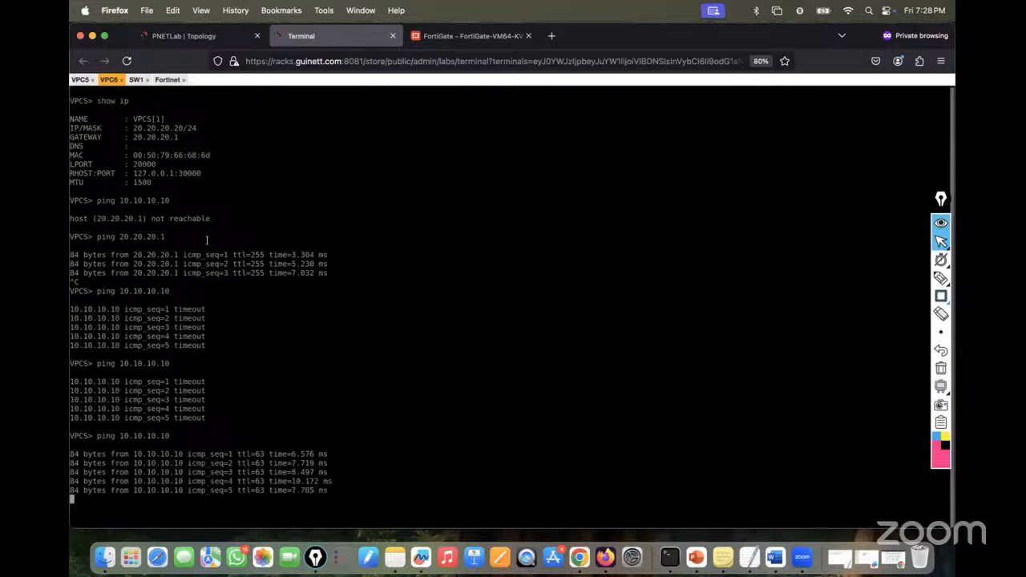
{"action": "key", "text": "Escape"}
{"action": "key", "text": "Up"}
{"action": "type", "text": "-t"}
{"action": "key", "text": "Return"}
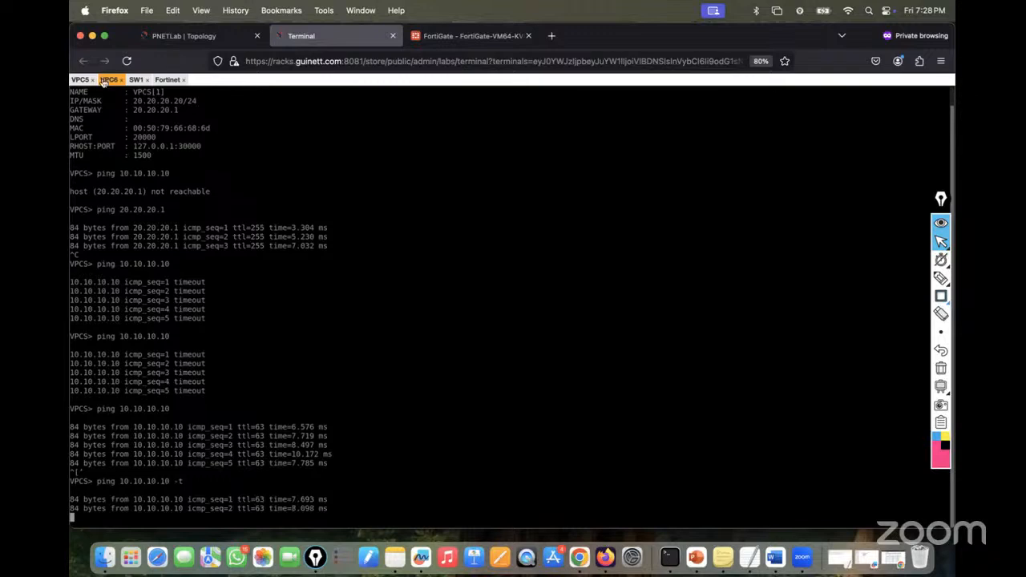
- Start a continuous ping -t from VPC5 to 20.20.20.20
{"action": "left_click", "coordinate": [80, 80]}
{"action": "key", "text": "Up"}
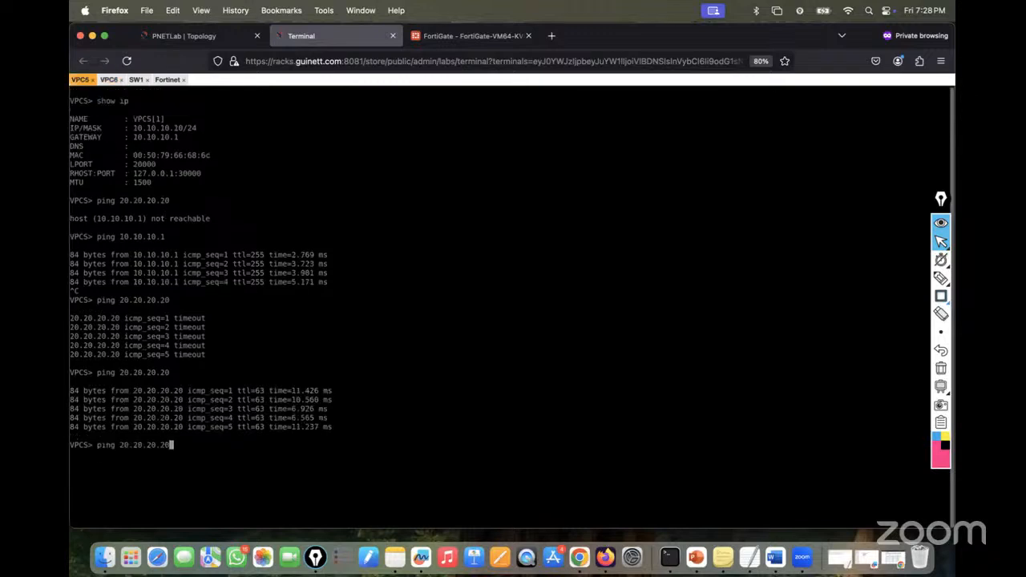
{"action": "type", "text": "-t"}
{"action": "key", "text": "Return"}
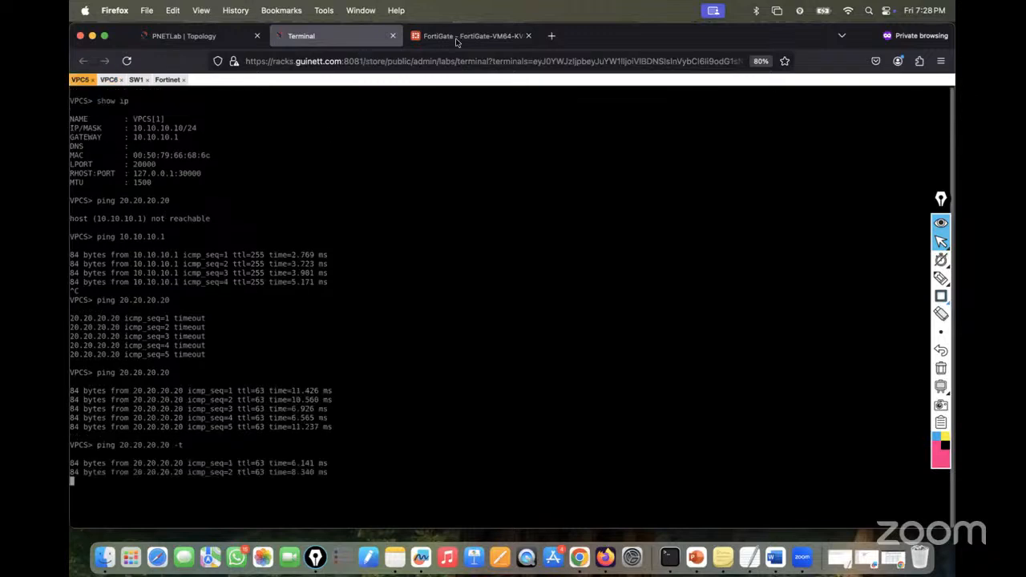
{"action": "left_click", "coordinate": [459, 36]}
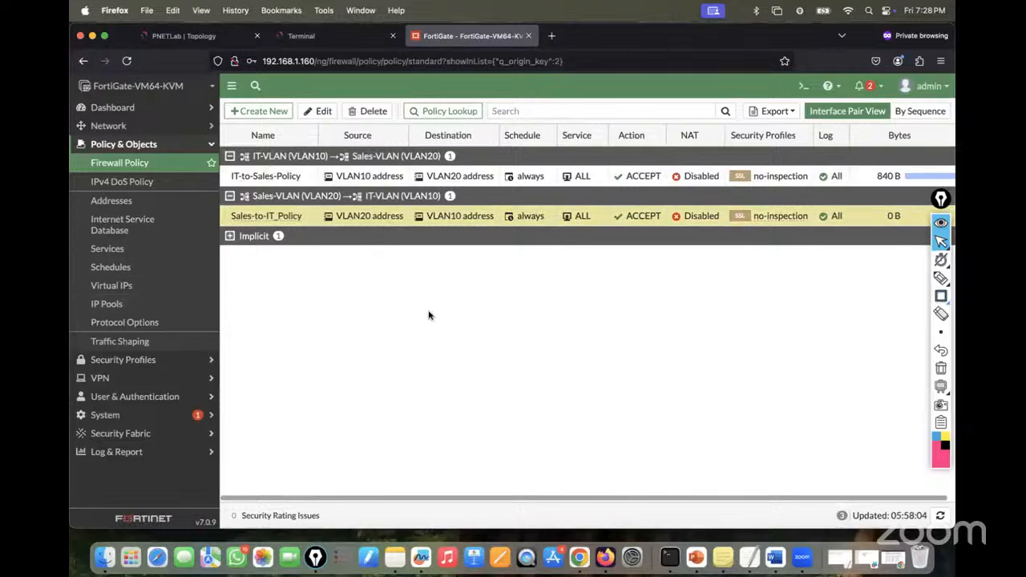
- Refresh the firewall policy list, then open the Forward Traffic log showing 10.10.10.10 to 20.20.20.20 pings
{"action": "left_click_drag", "start_coordinate": [554, 498], "coordinate": [675, 484]}
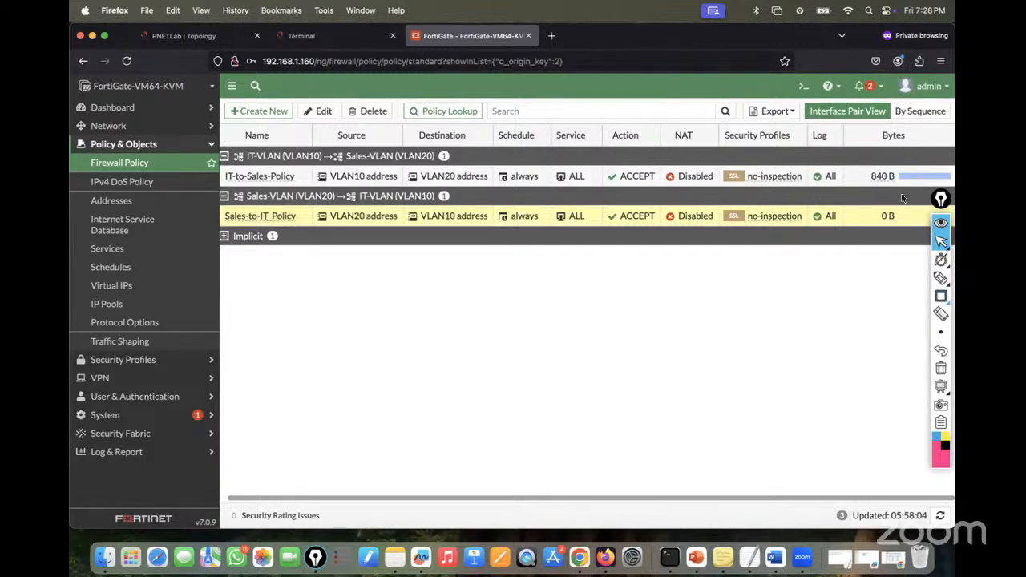
{"action": "left_click_drag", "start_coordinate": [941, 201], "coordinate": [944, 261]}
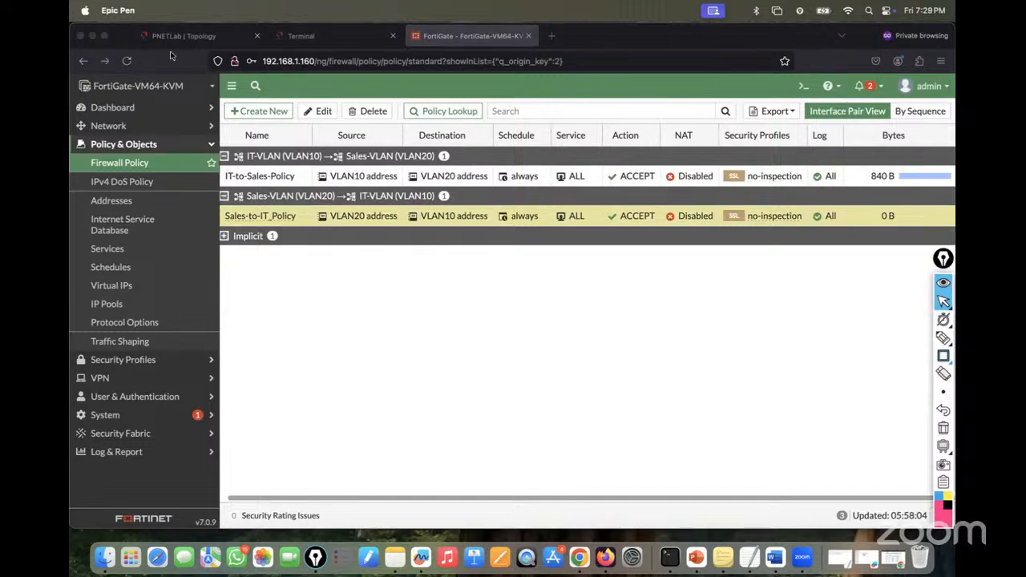
{"action": "left_click", "coordinate": [165, 169]}
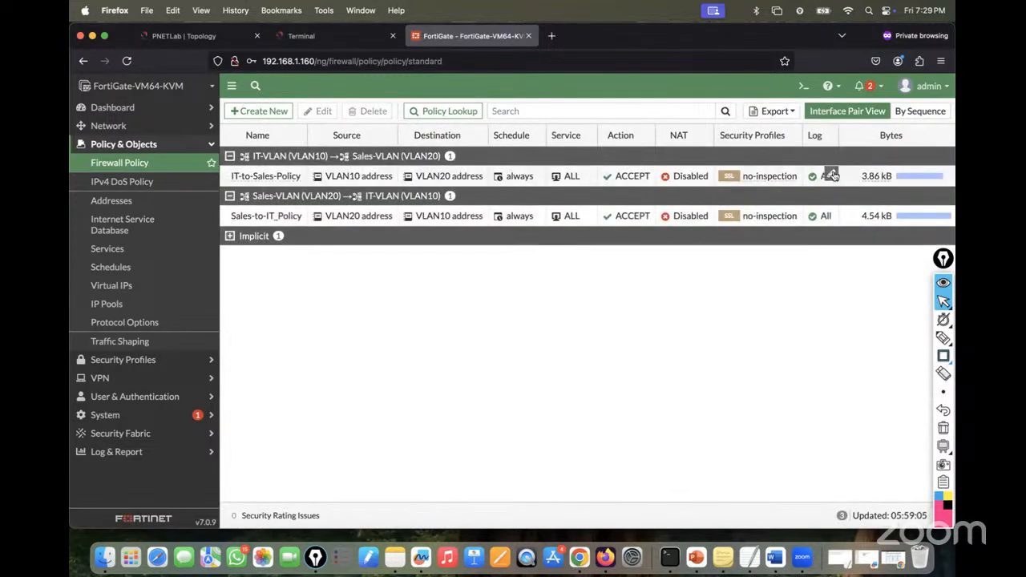
{"action": "key", "text": "F12"}
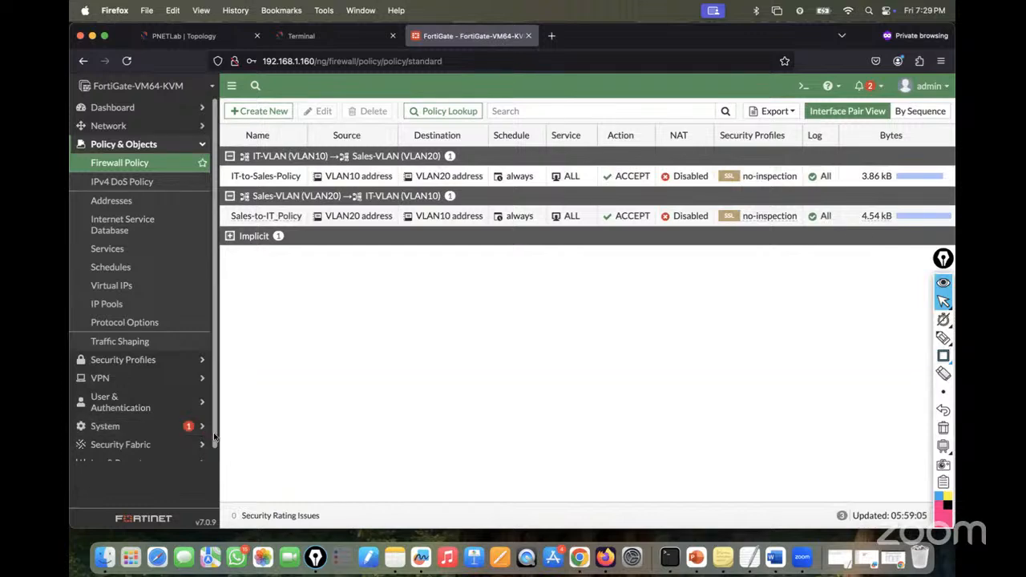
{"action": "scroll", "coordinate": [209, 479], "scroll_direction": "down", "scroll_amount": 1}
{"action": "left_click", "coordinate": [130, 454]}
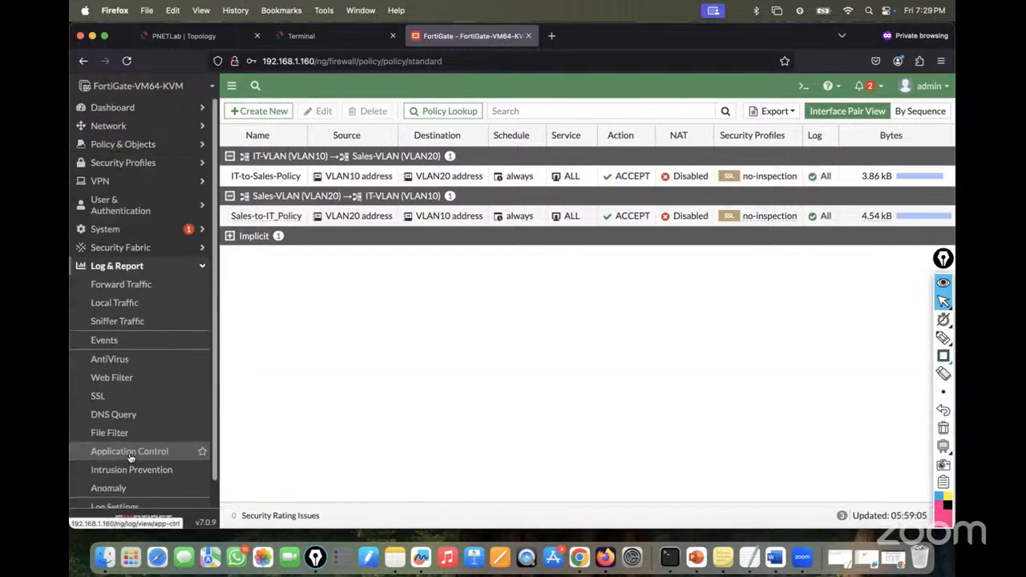
{"action": "left_click", "coordinate": [115, 286]}
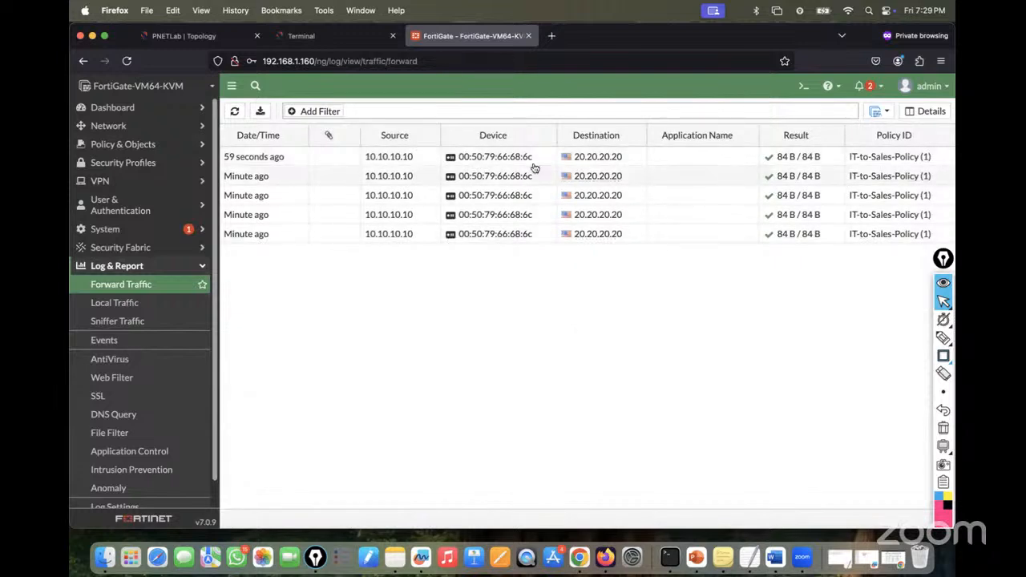
- Save Sales-to-IT_Policy and IT-to-Sales-Policy with Log Allowed Traffic set to All Sessions
{"action": "left_click", "coordinate": [124, 146]}
{"action": "left_click", "coordinate": [142, 164]}
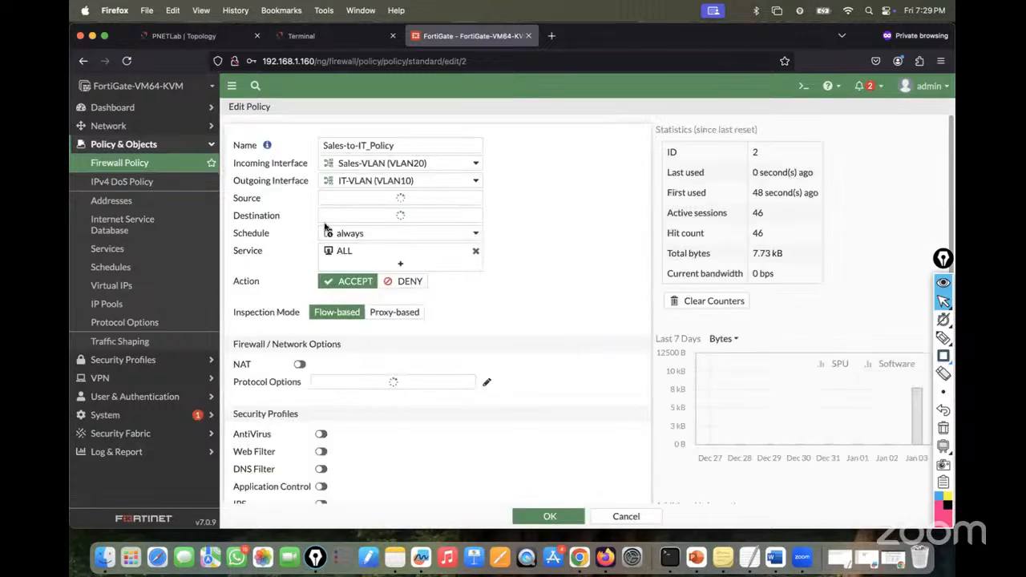
{"action": "scroll", "coordinate": [424, 366], "scroll_direction": "down", "scroll_amount": 5}
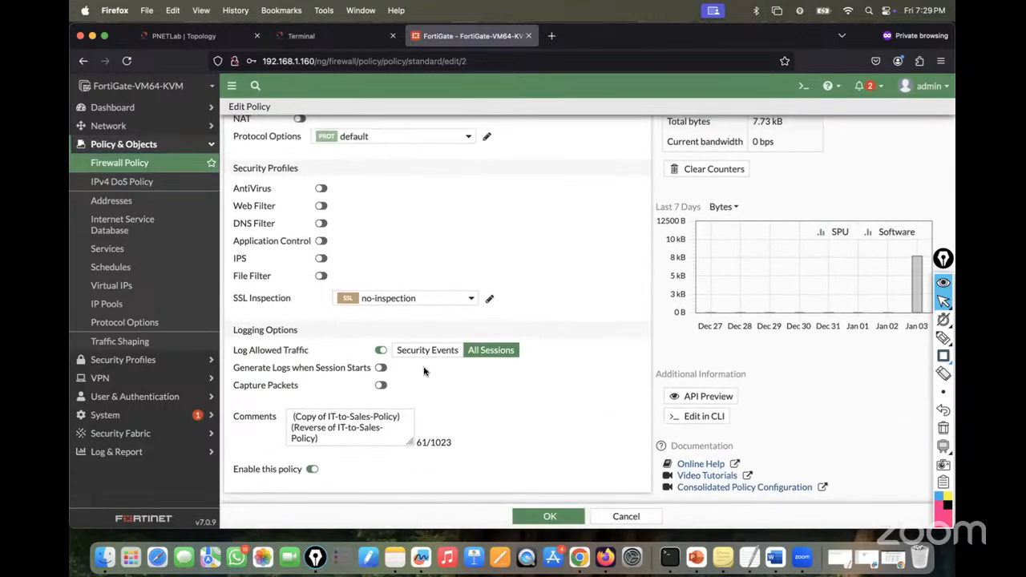
{"action": "left_click", "coordinate": [545, 515]}
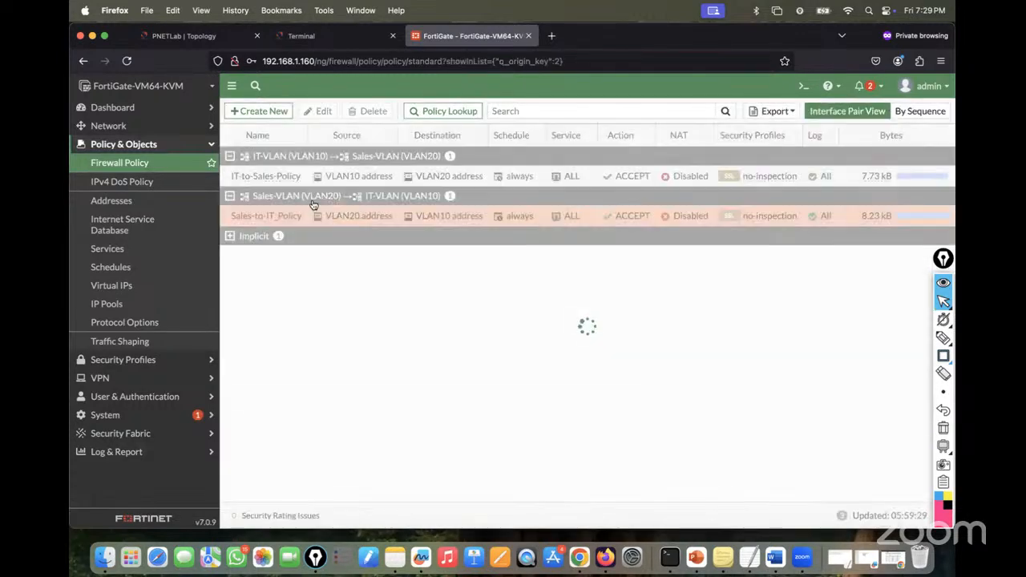
{"action": "double_click", "coordinate": [328, 175]}
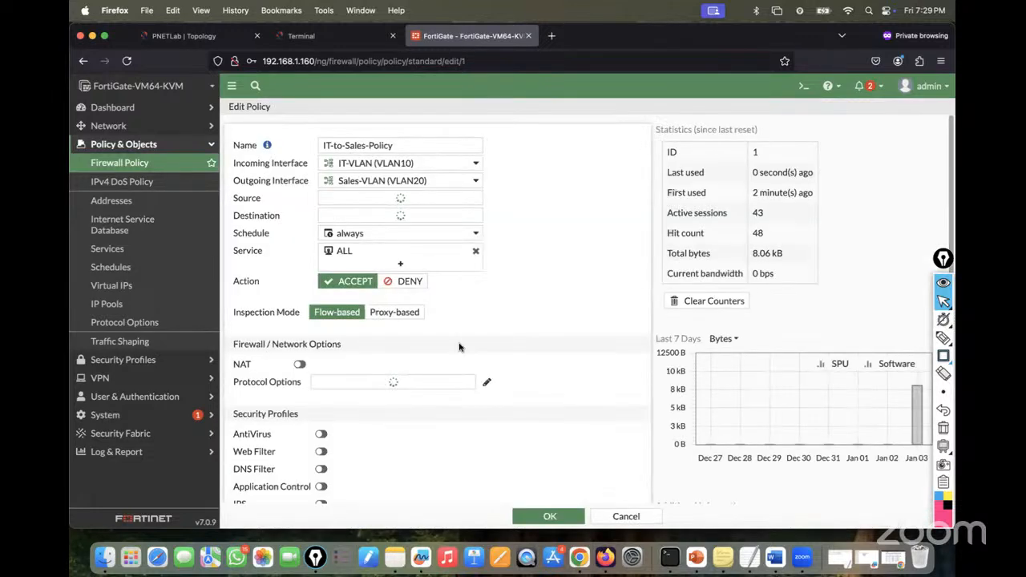
{"action": "scroll", "coordinate": [337, 353], "scroll_direction": "down", "scroll_amount": 5}
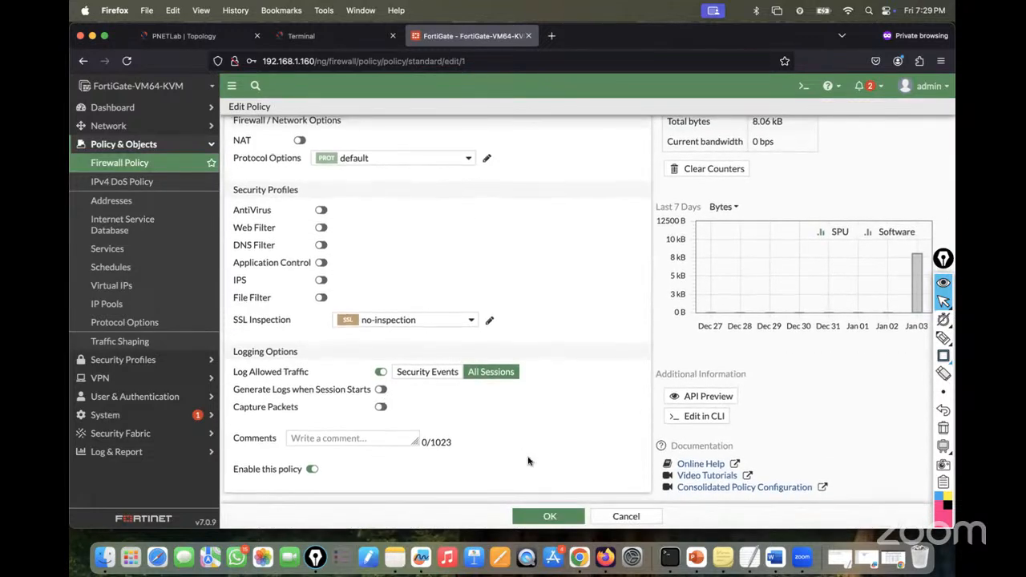
{"action": "left_click", "coordinate": [540, 515]}
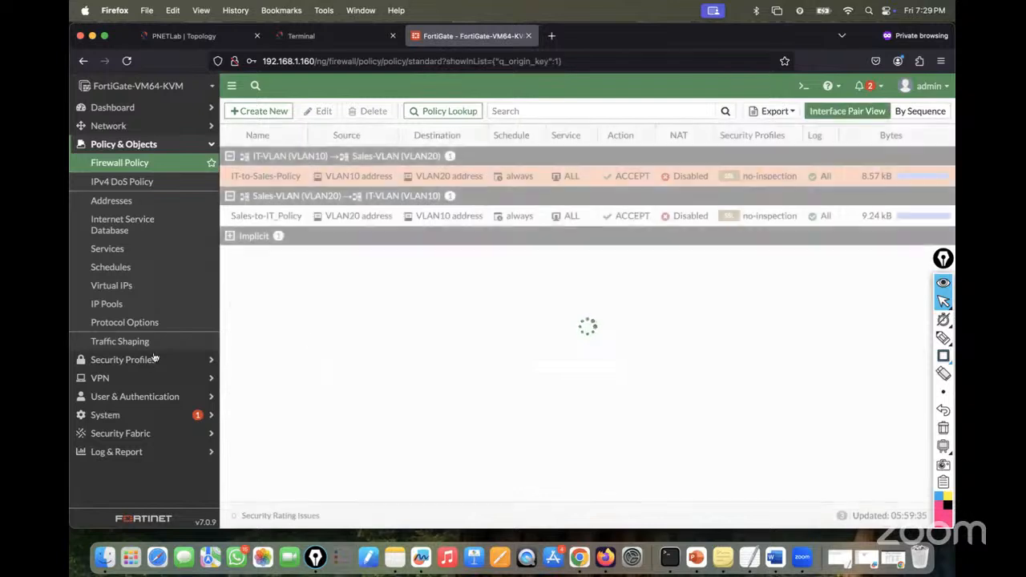
{"action": "left_click", "coordinate": [128, 436]}
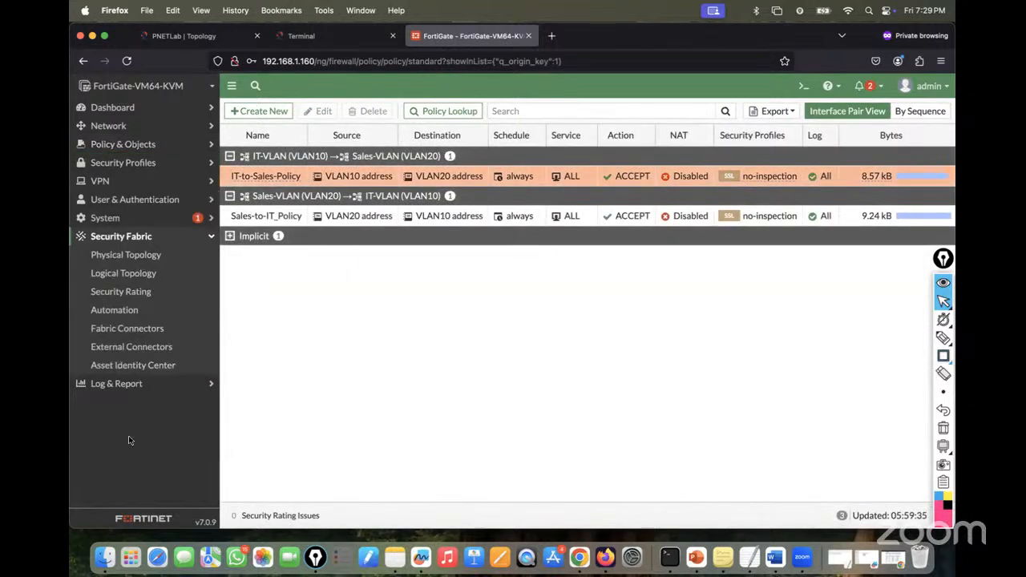
{"action": "left_click", "coordinate": [112, 382]}
- Check the Forward Traffic log, then show FortiView Sources with 20.20.20.20 and 10.10.10.10 at 9.74 kB each
{"action": "left_click", "coordinate": [121, 285]}
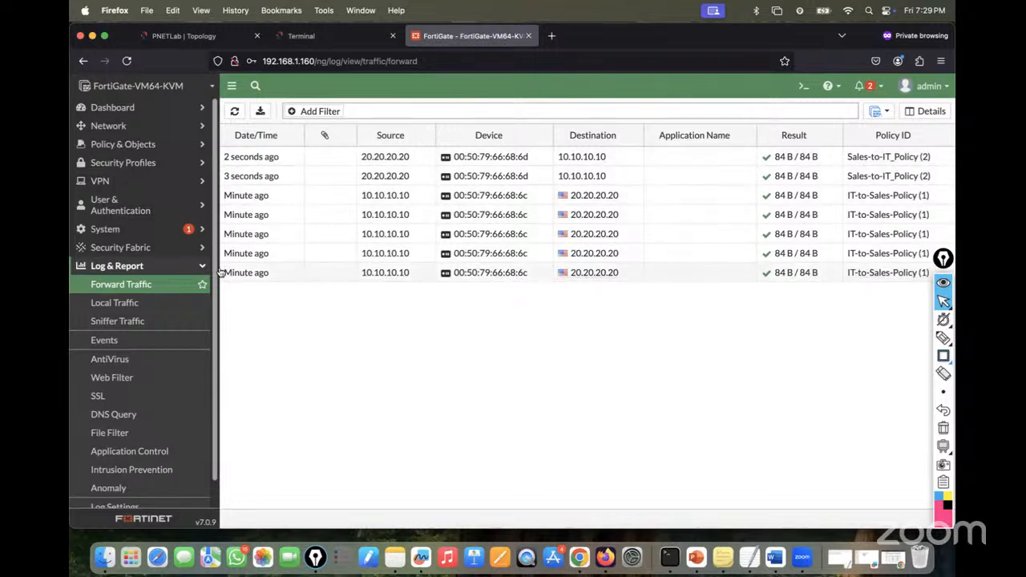
{"action": "left_click", "coordinate": [139, 126]}
{"action": "left_click", "coordinate": [136, 107]}
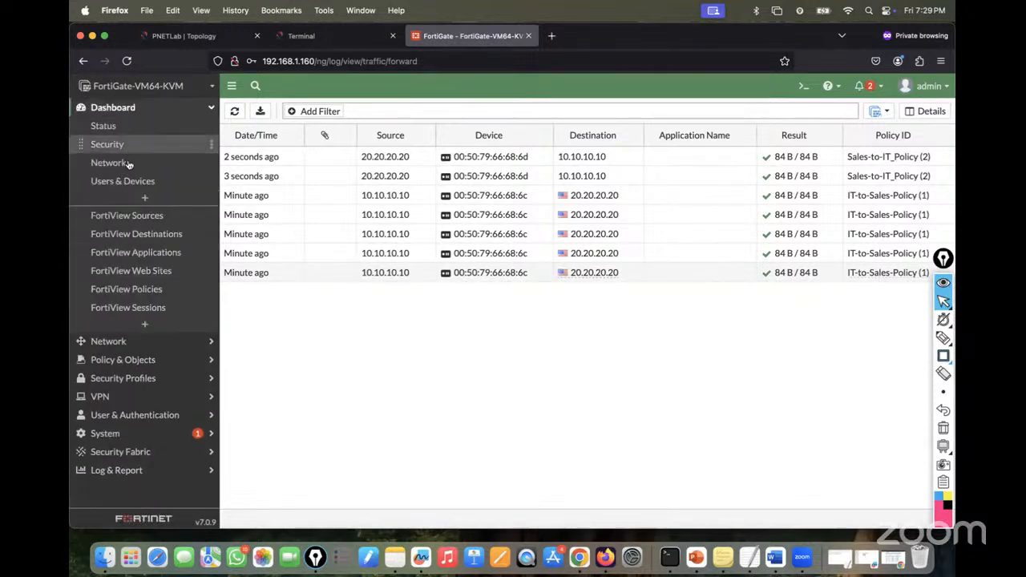
{"action": "left_click", "coordinate": [131, 220]}
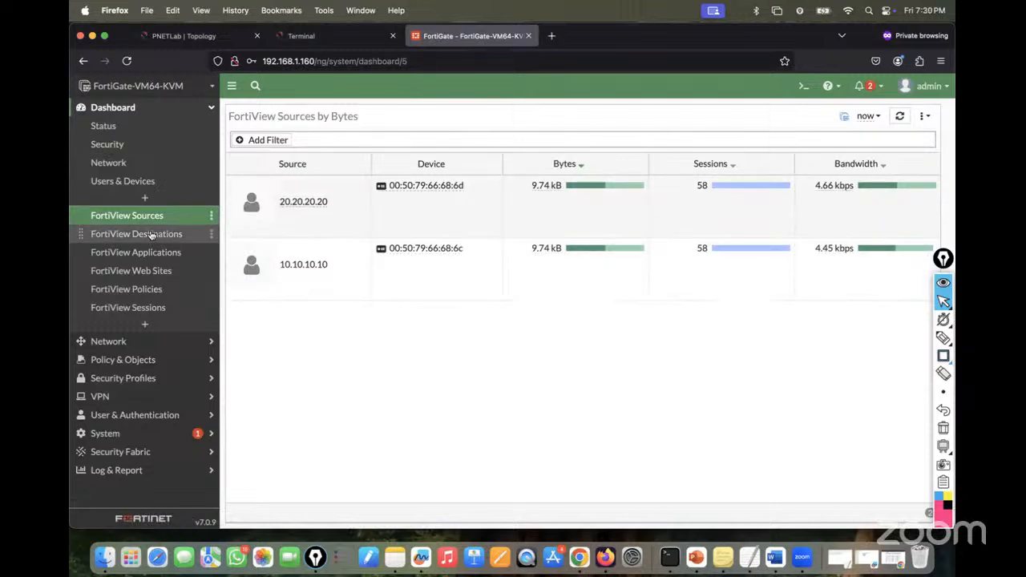
- Show FortiView Destinations listing 20.20.20.20 and 10.10.10.10 as ICMP/8, 8.40 kB over 50 sessions each
{"action": "left_click", "coordinate": [144, 234]}
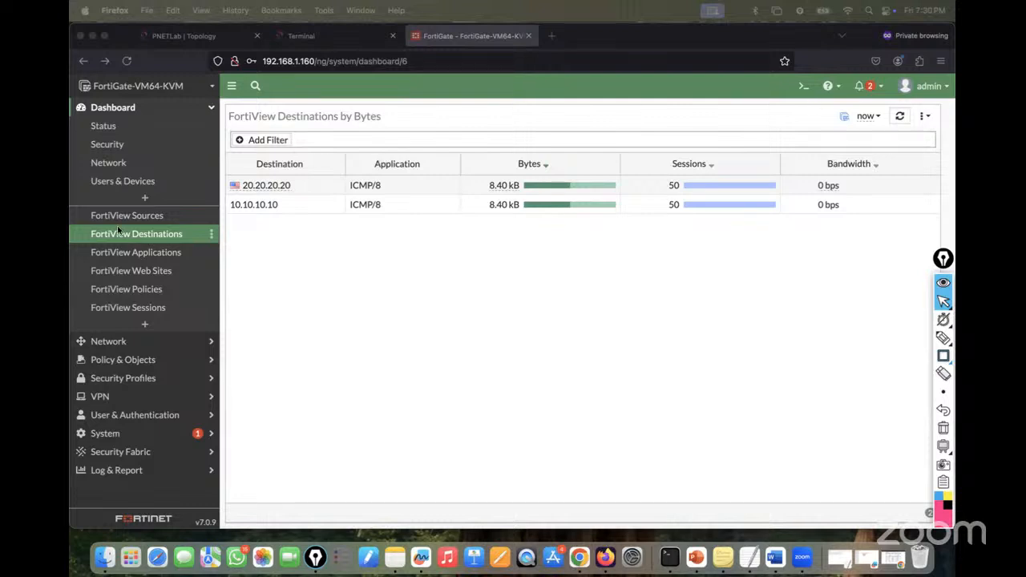
{"action": "left_click", "coordinate": [109, 341]}
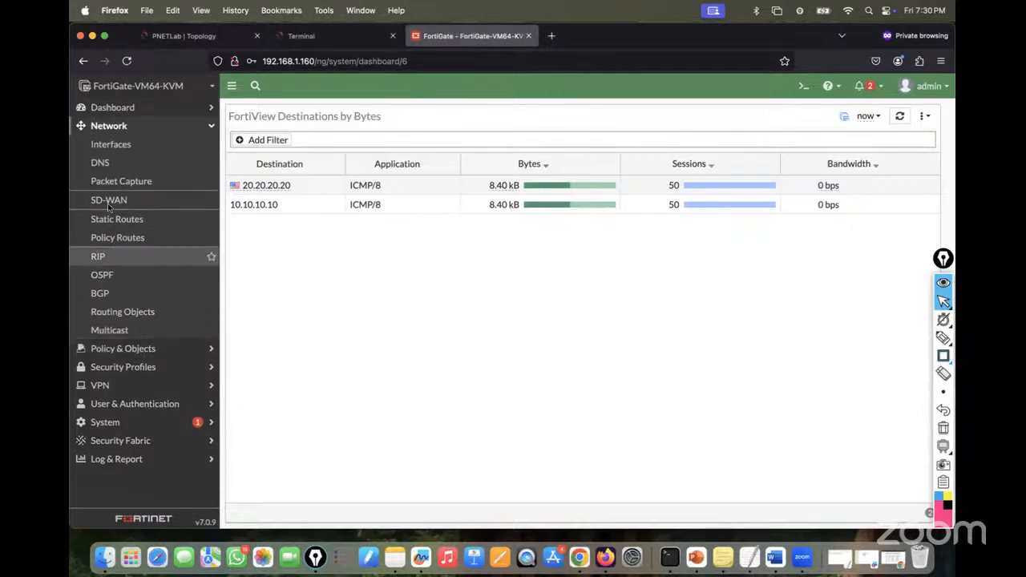
- Expand port4 in Interfaces to reveal IT-VLAN and Sales-VLAN, select IT-VLAN, and list Create New options
{"action": "left_click", "coordinate": [99, 144]}
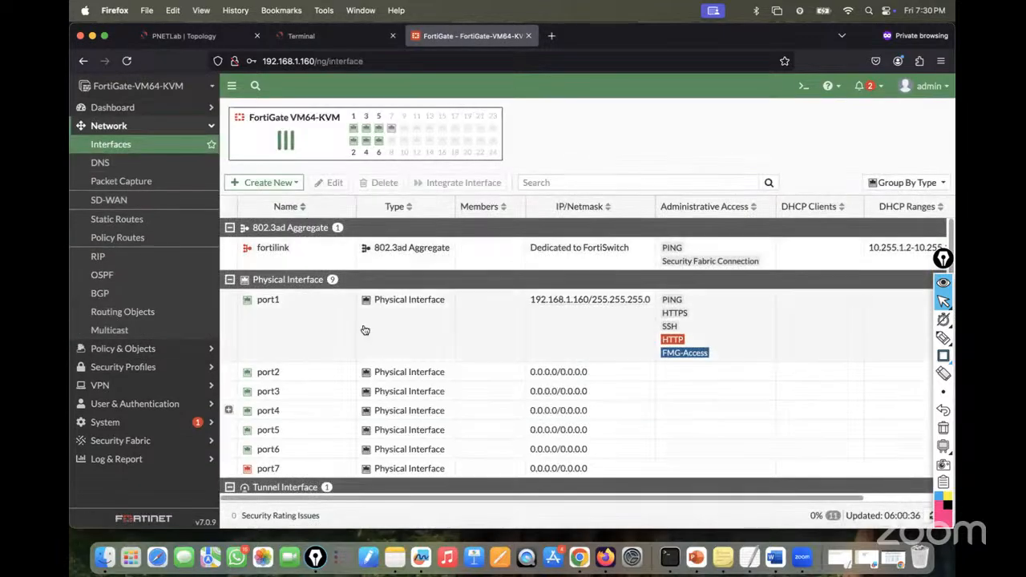
{"action": "left_click", "coordinate": [229, 410]}
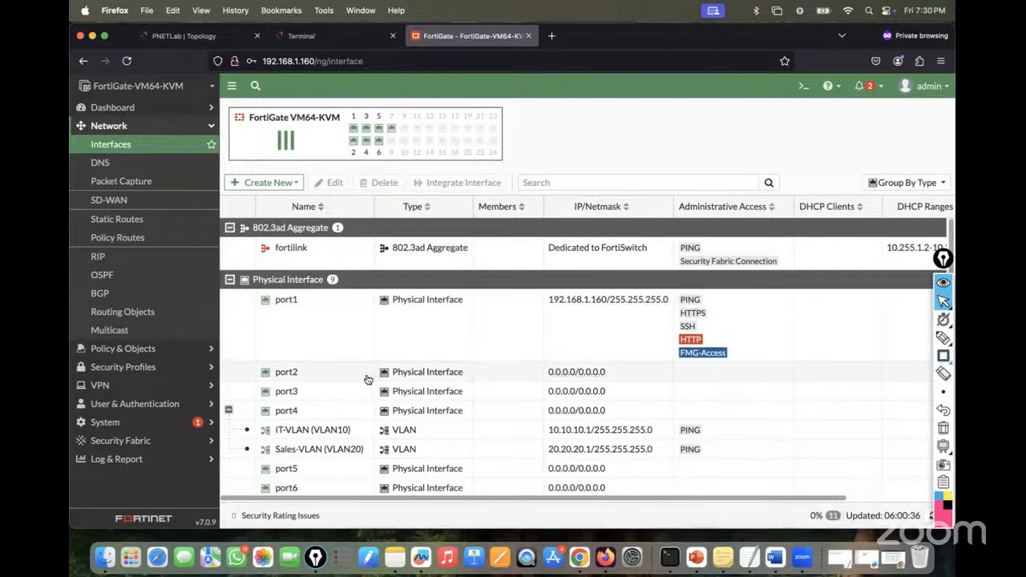
{"action": "scroll", "coordinate": [367, 379], "scroll_direction": "down", "scroll_amount": 1}
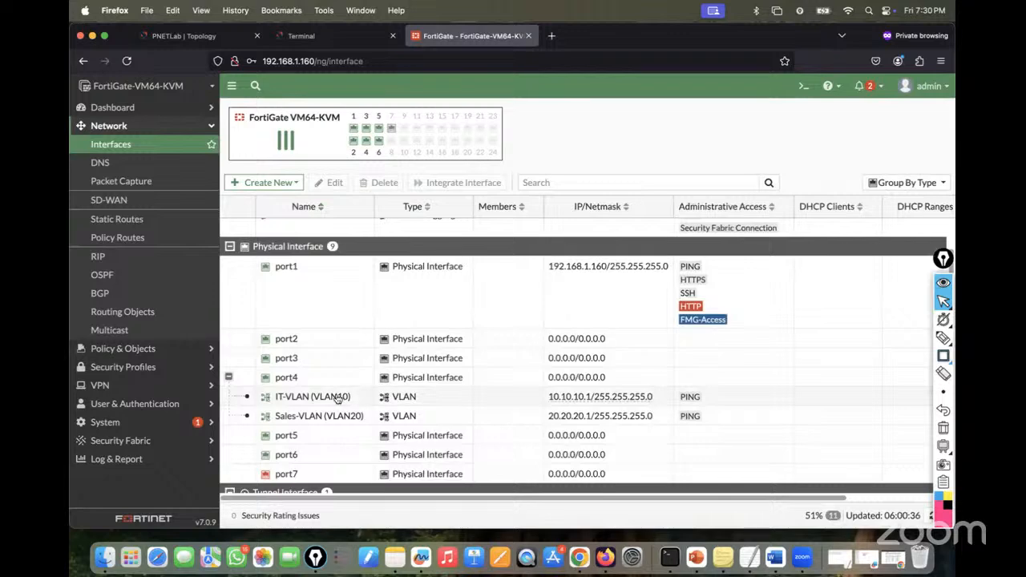
{"action": "mouse_move", "coordinate": [337, 399]}
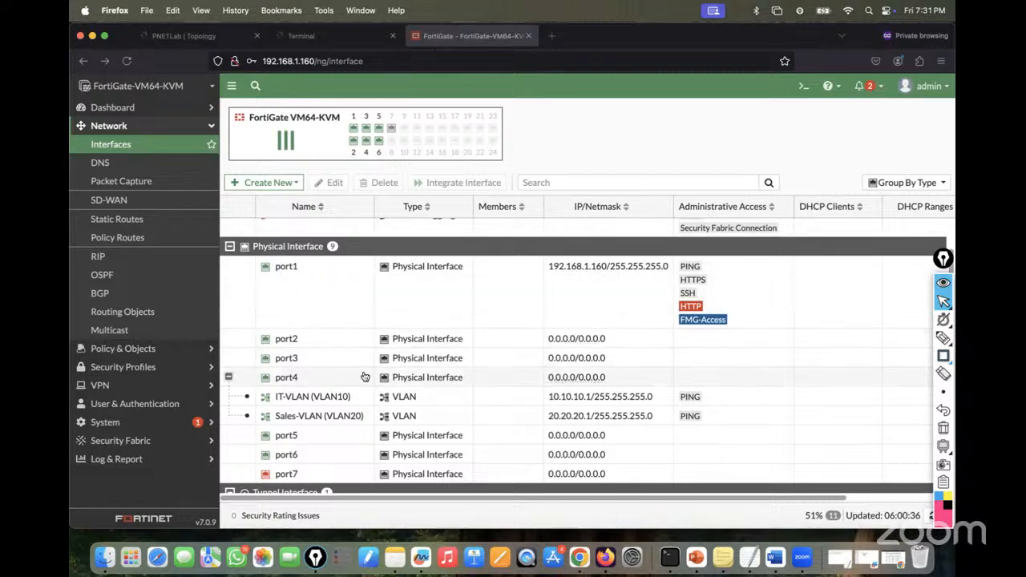
{"action": "left_click", "coordinate": [285, 399]}
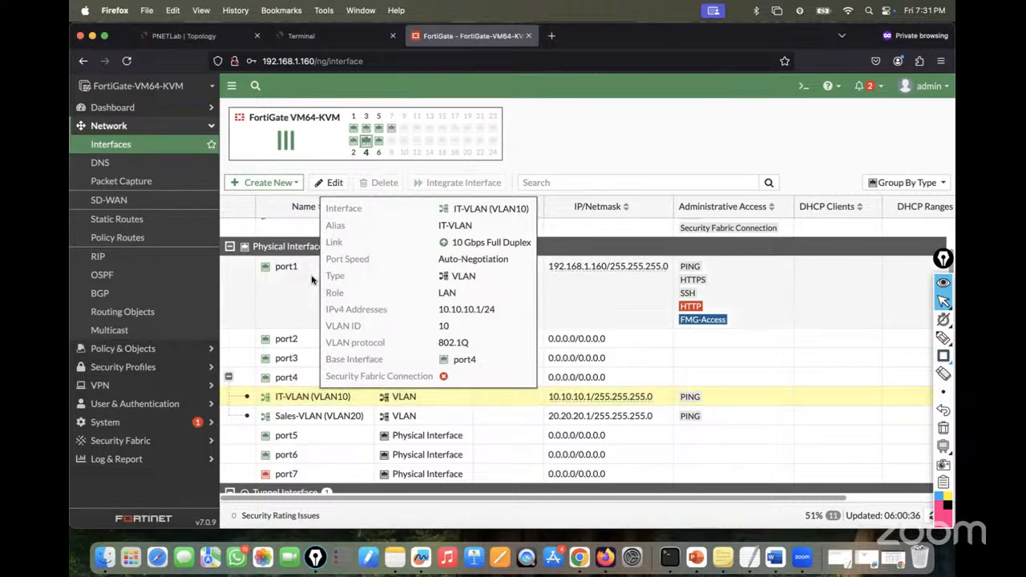
{"action": "left_click", "coordinate": [269, 182]}
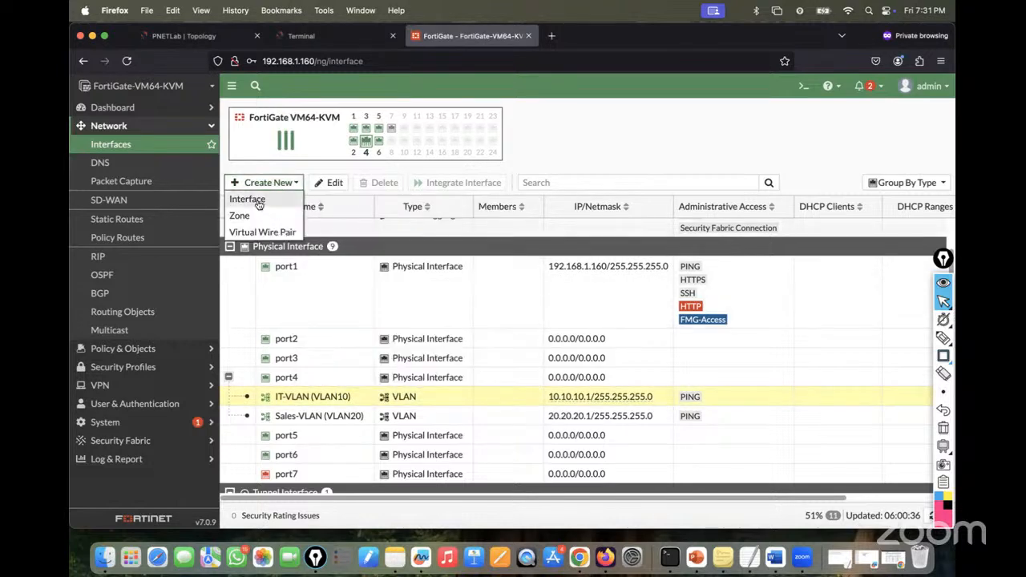
- Start a new interface, trying VLAN protocol 802.1AD then back to 802.1Q, and open a private tab
{"action": "left_click", "coordinate": [255, 201]}
{"action": "left_click", "coordinate": [373, 193]}
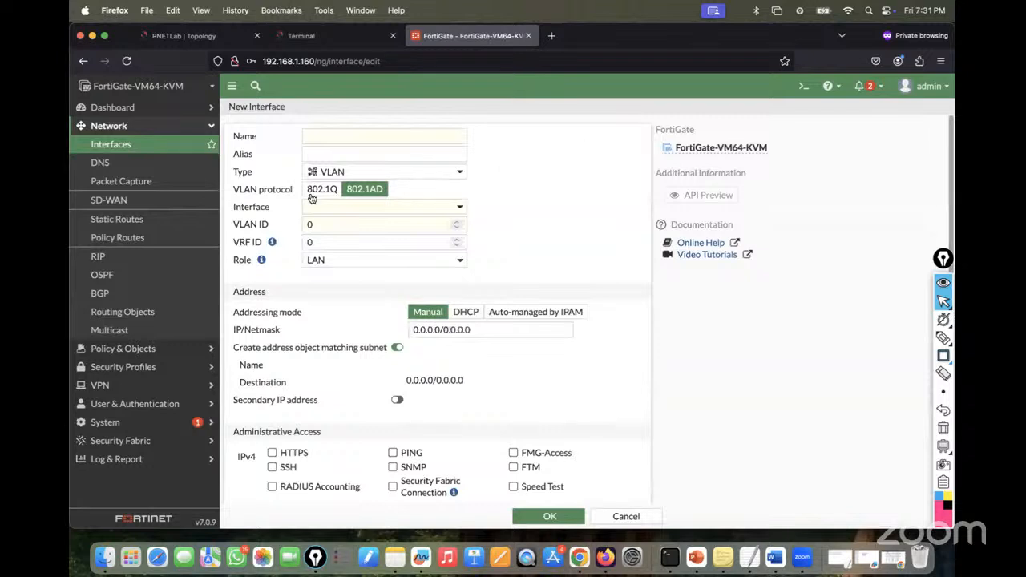
{"action": "left_click", "coordinate": [373, 210]}
{"action": "left_click", "coordinate": [497, 190]}
{"action": "left_click", "coordinate": [410, 224]}
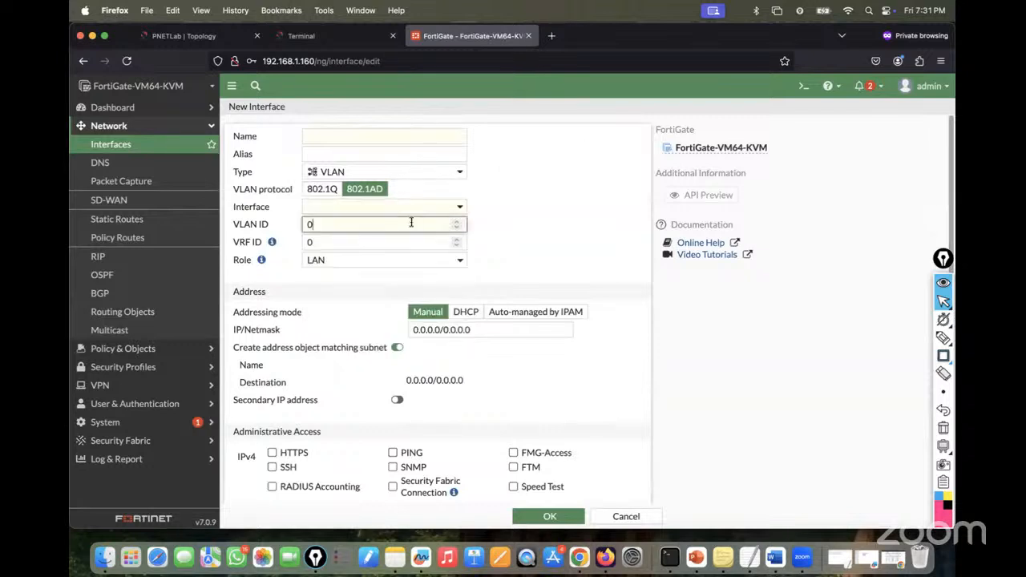
{"action": "left_click", "coordinate": [331, 192]}
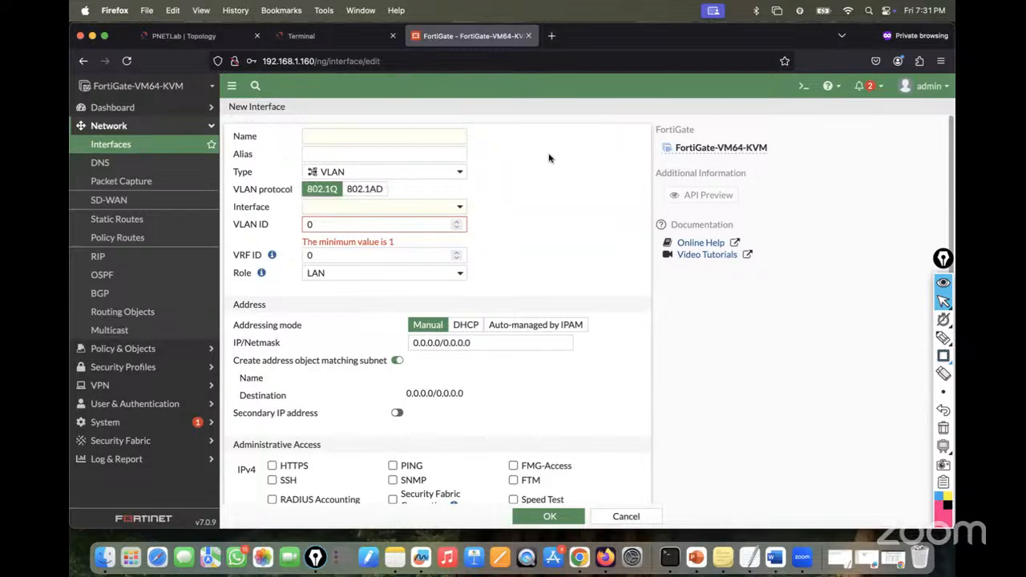
{"action": "left_click", "coordinate": [552, 35]}
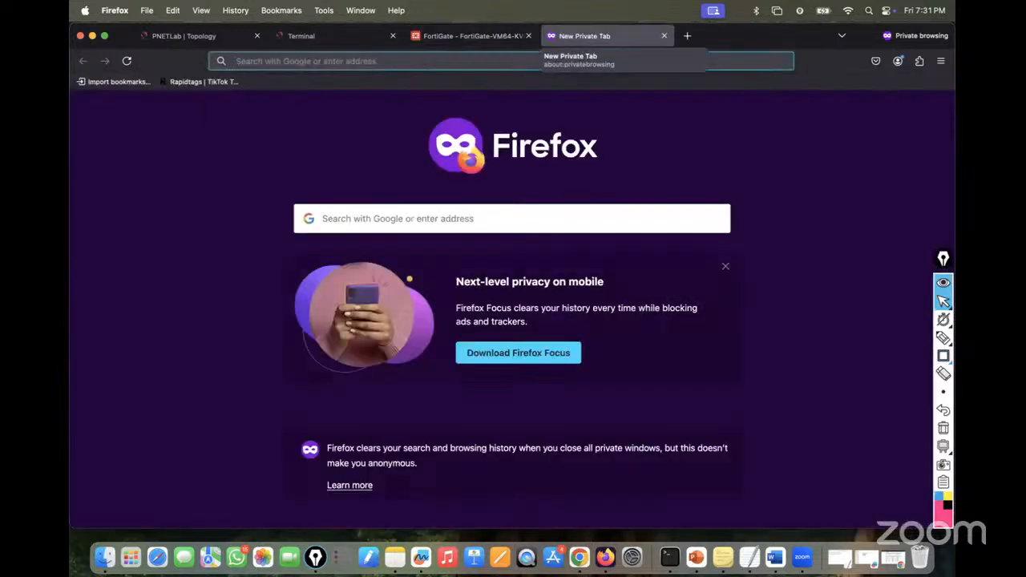
- Search Google for '802.1q vs 802.1ad' and highlight the 12-bit VLAN and 4096 VLAN limit phrases
{"action": "type", "text": "google.com/"}
{"action": "key", "text": "Return"}
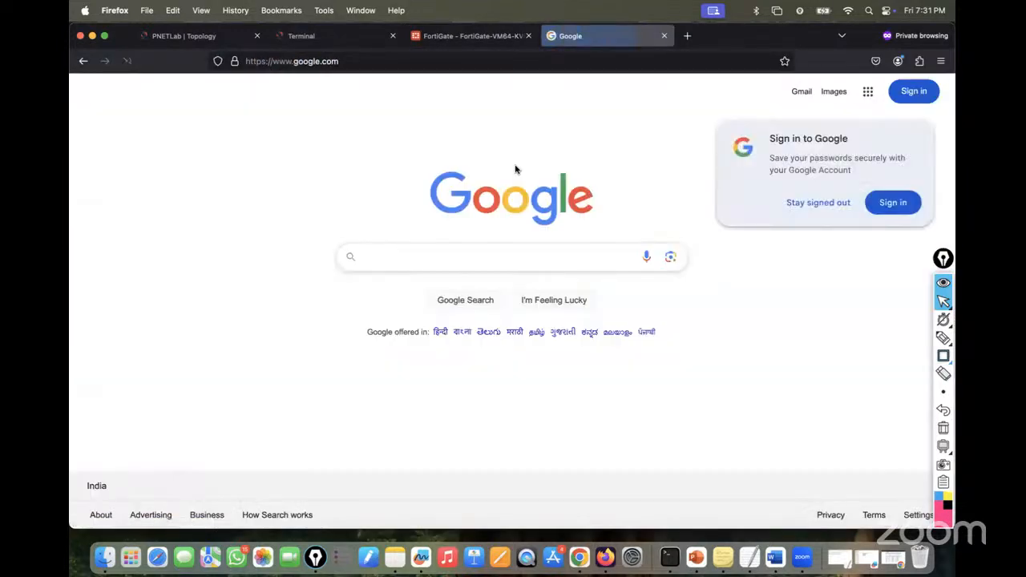
{"action": "type", "text": "802"}
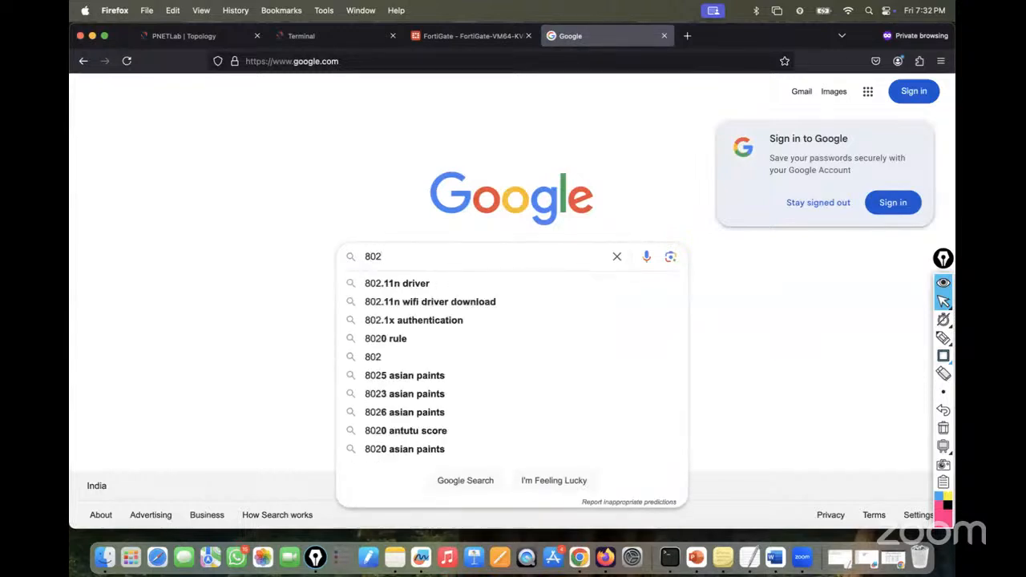
{"action": "type", "text": ".1q vs"}
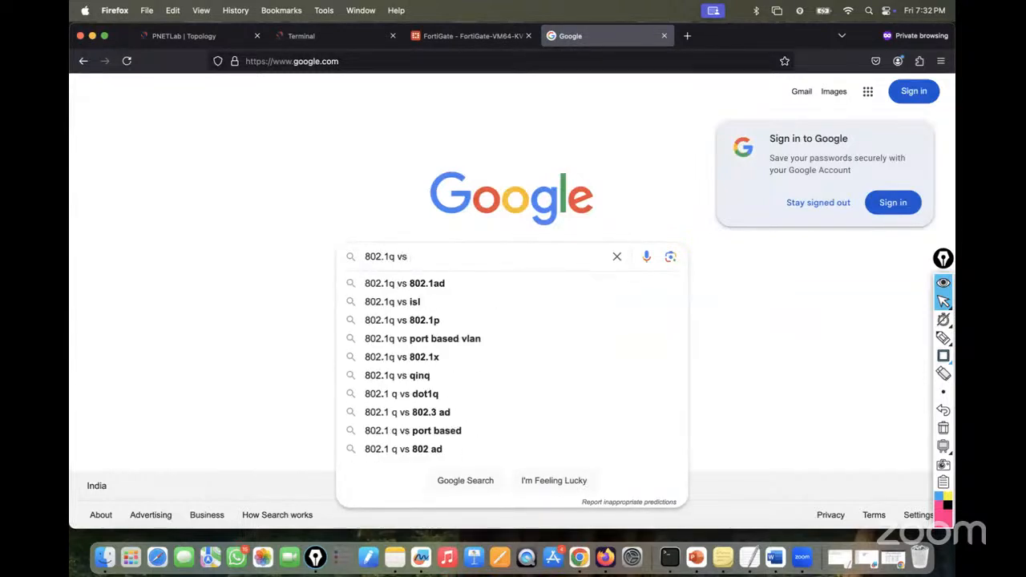
{"action": "left_click", "coordinate": [425, 286]}
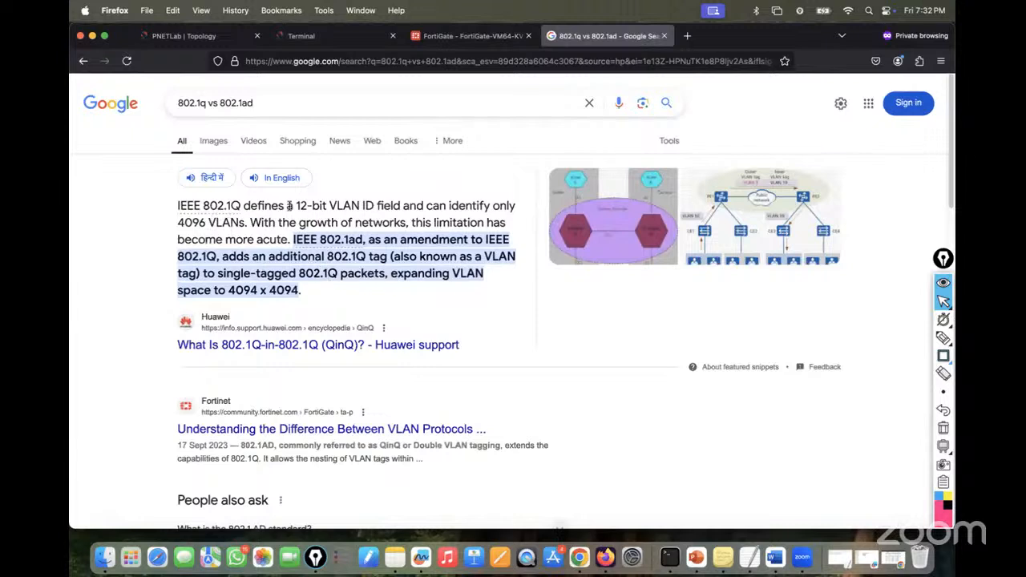
{"action": "left_click_drag", "start_coordinate": [365, 205], "coordinate": [292, 203]}
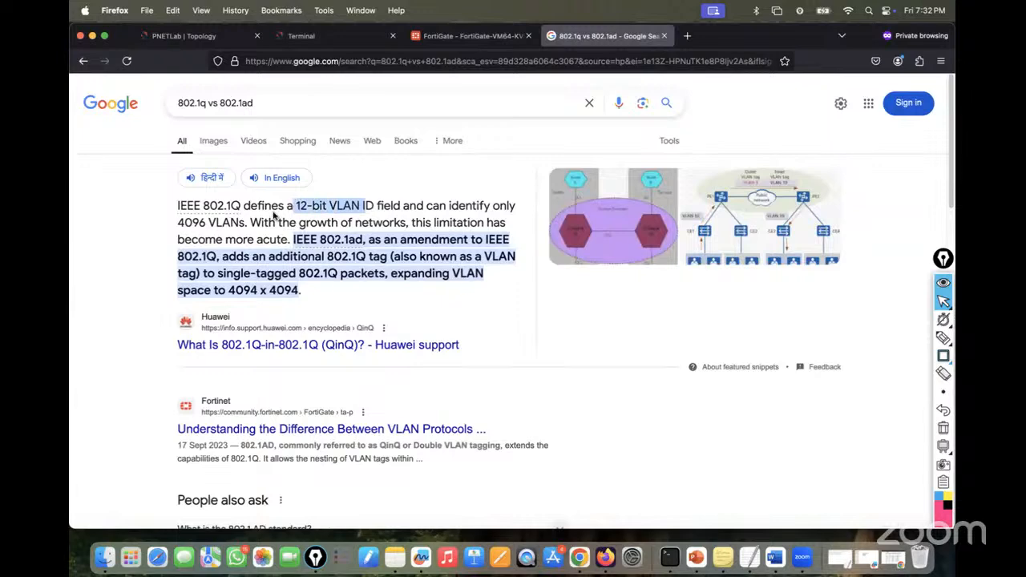
{"action": "left_click_drag", "start_coordinate": [245, 224], "coordinate": [199, 223]}
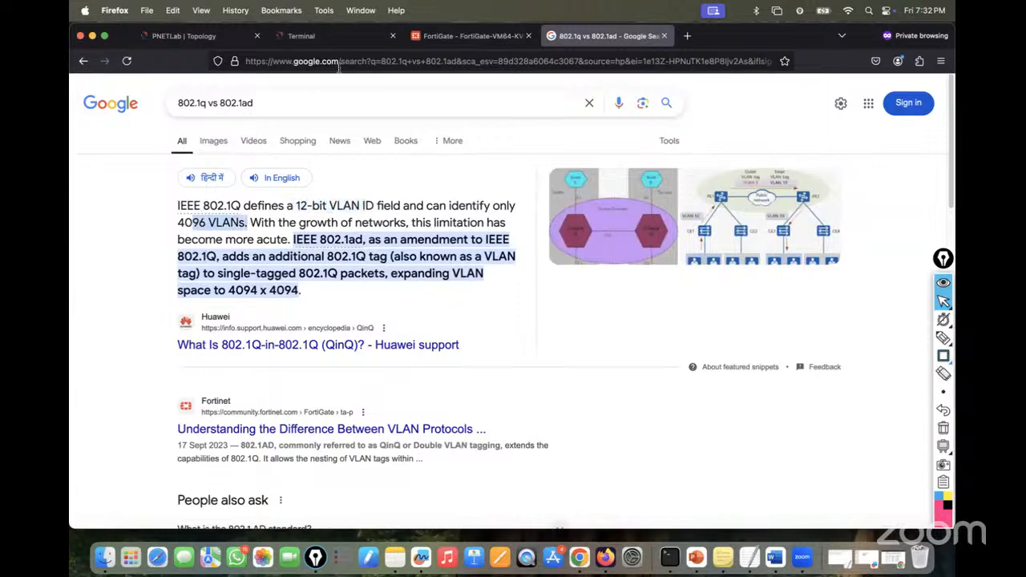
- Highlight the snippet's network growth and IEEE 802.1ad sentences, then return to the FortiGate form
{"action": "left_click", "coordinate": [452, 36]}
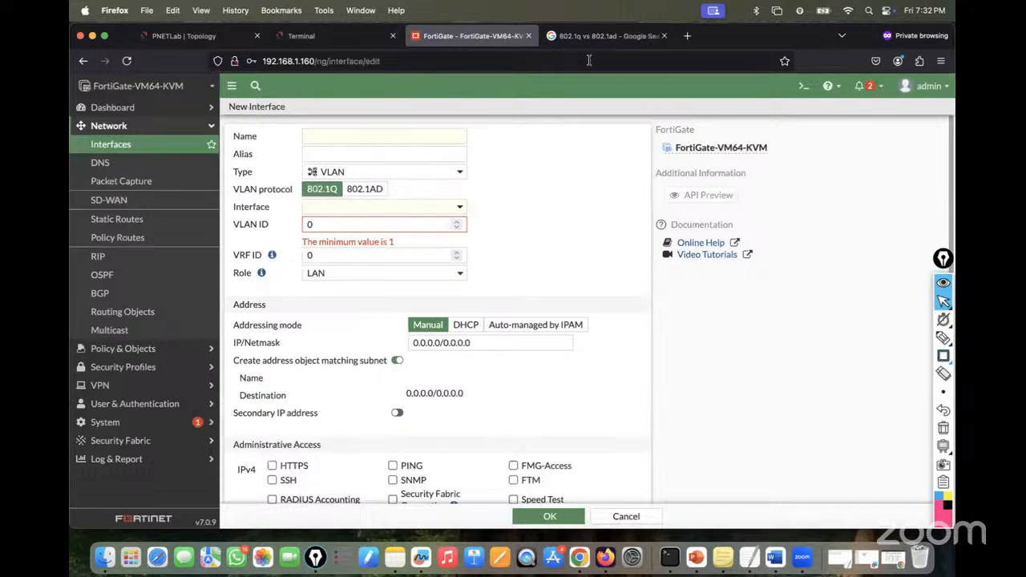
{"action": "left_click", "coordinate": [591, 36]}
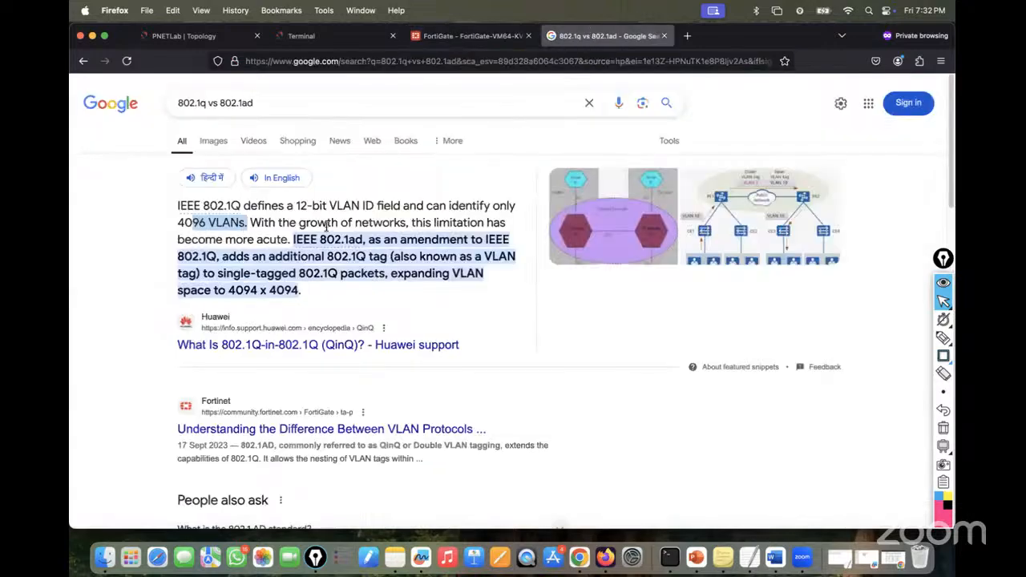
{"action": "left_click_drag", "start_coordinate": [270, 223], "coordinate": [404, 224]}
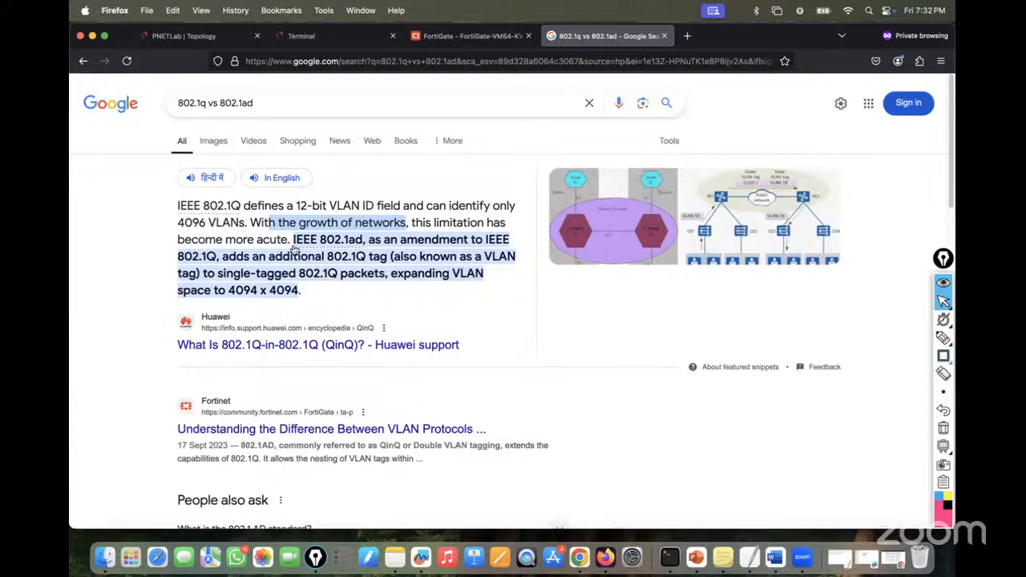
{"action": "left_click_drag", "start_coordinate": [287, 241], "coordinate": [225, 241]}
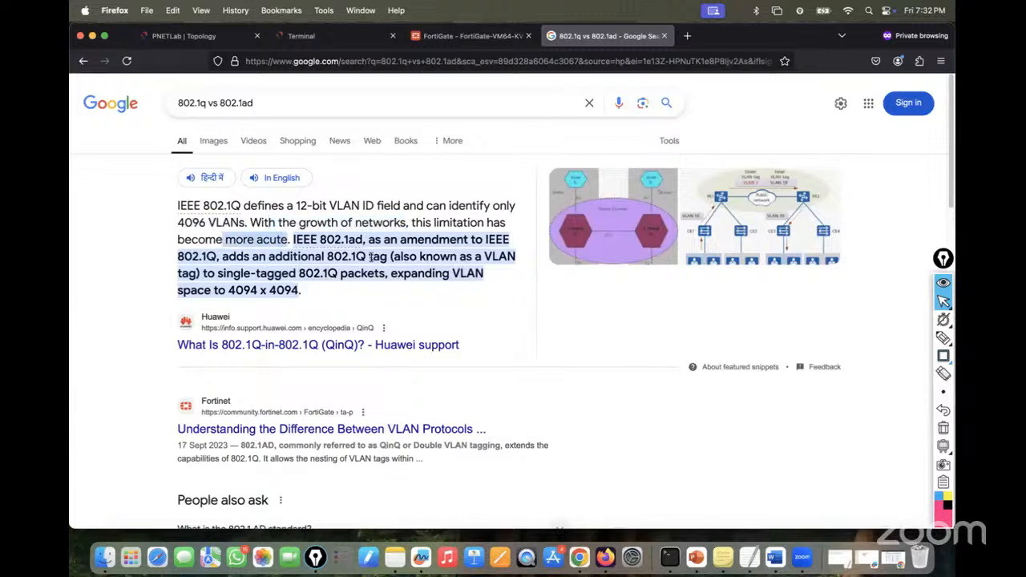
{"action": "left_click_drag", "start_coordinate": [293, 239], "coordinate": [403, 239]}
{"action": "left_click", "coordinate": [467, 37]}
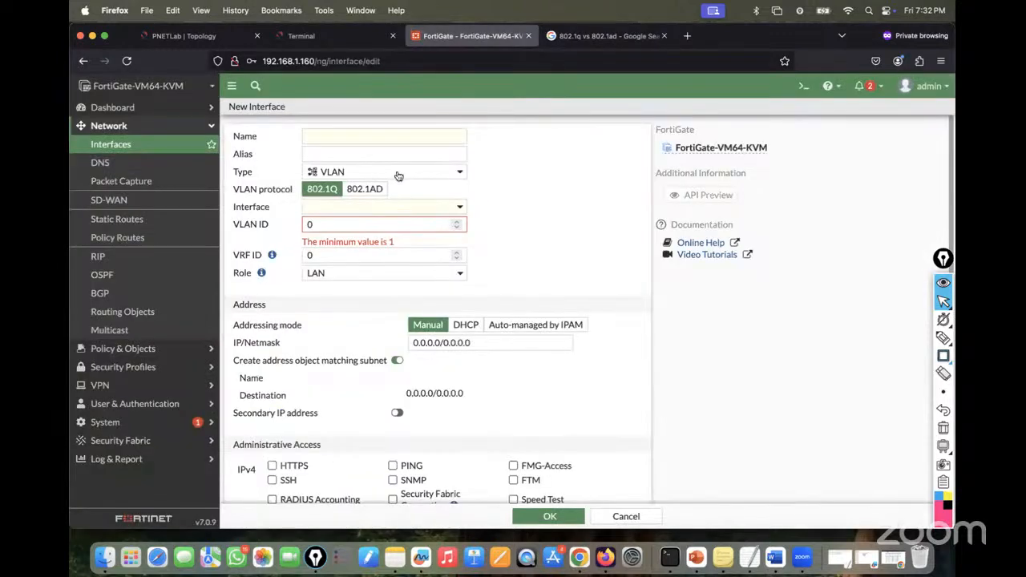
- Choose 802.1AD as VLAN protocol, keep Type as VLAN, then switch to the PNETLab topology
{"action": "left_click", "coordinate": [371, 189]}
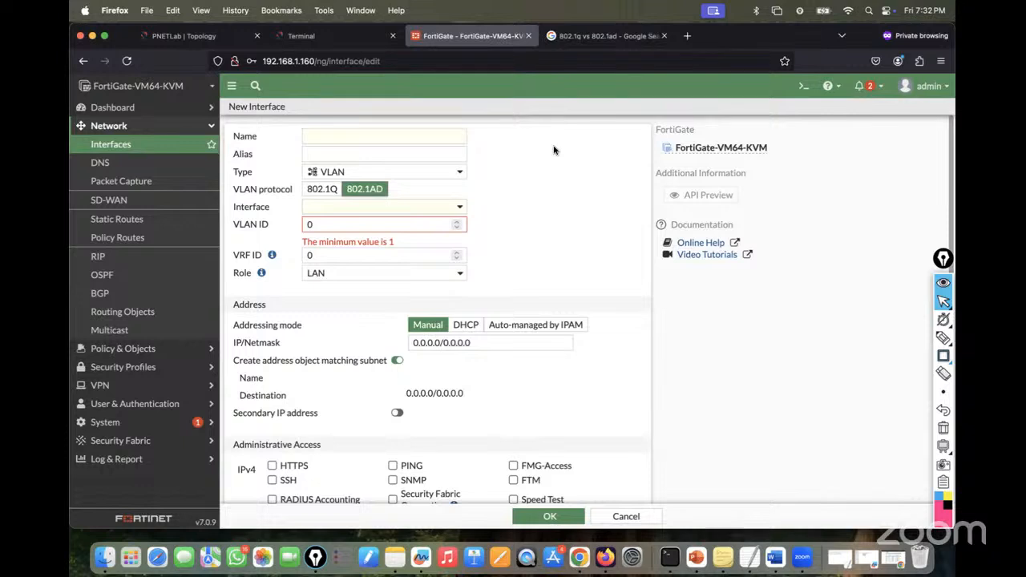
{"action": "left_click", "coordinate": [420, 170]}
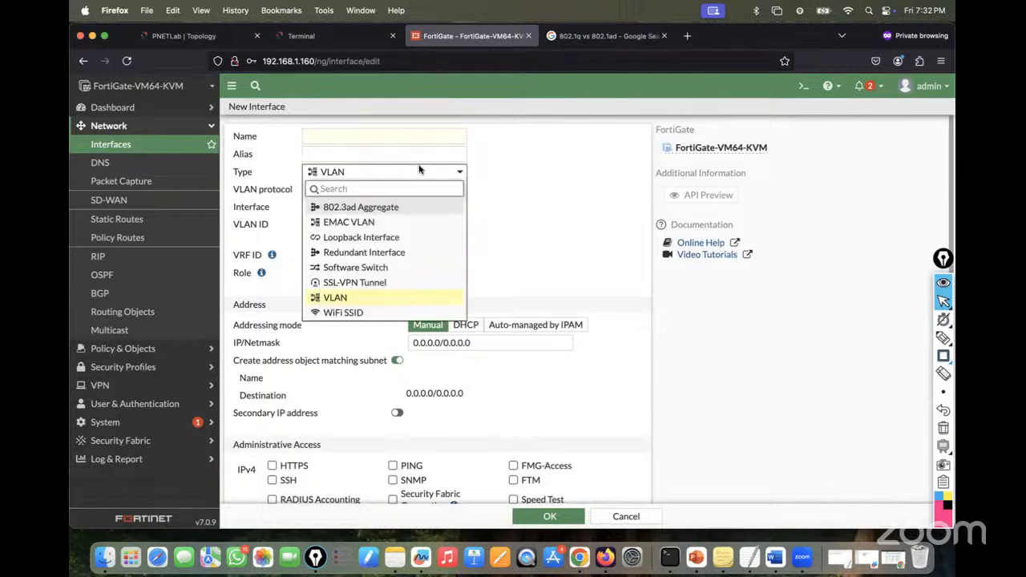
{"action": "left_click", "coordinate": [611, 165]}
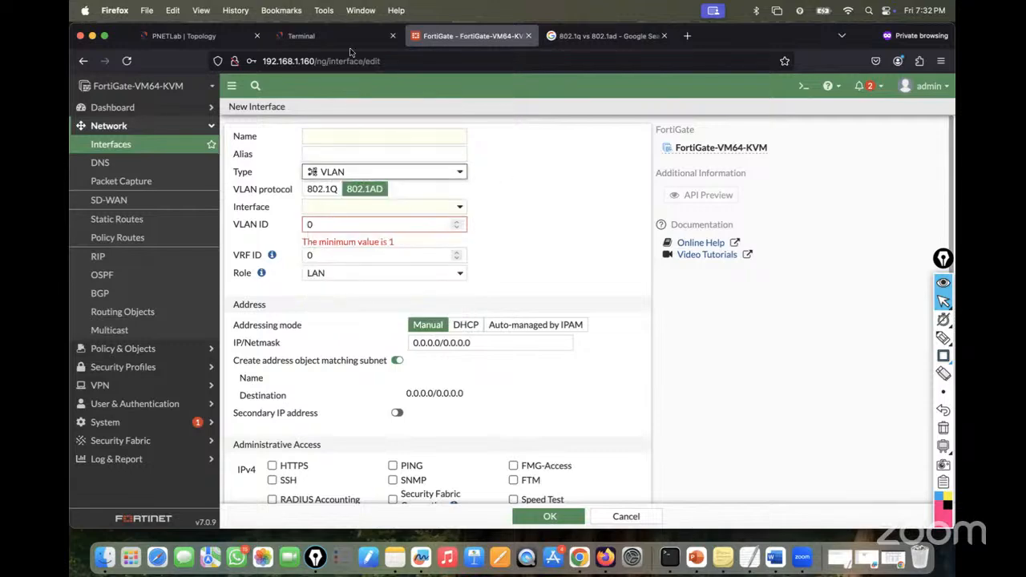
{"action": "left_click", "coordinate": [205, 31]}
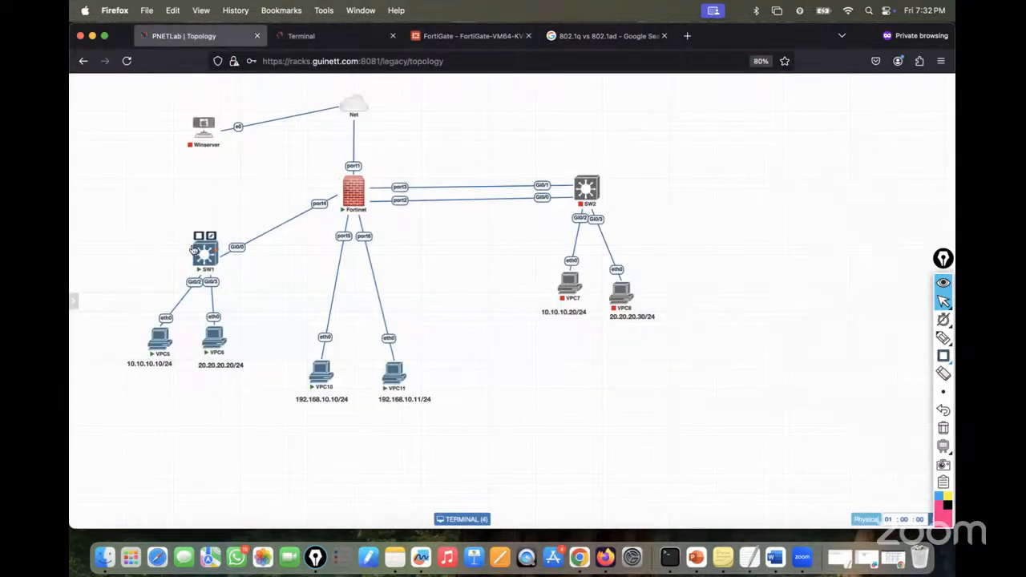
- Stop the ping to 20.20.20.20 with Ctrl+C in the PNETLab console, then go back to FortiGate
{"action": "left_click", "coordinate": [312, 35]}
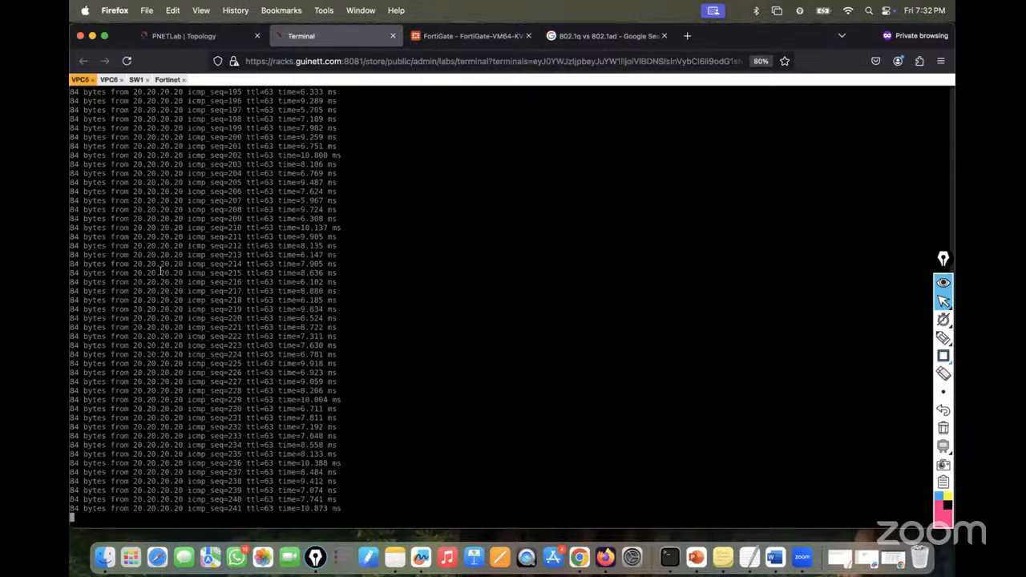
{"action": "key", "text": "ctrl+c"}
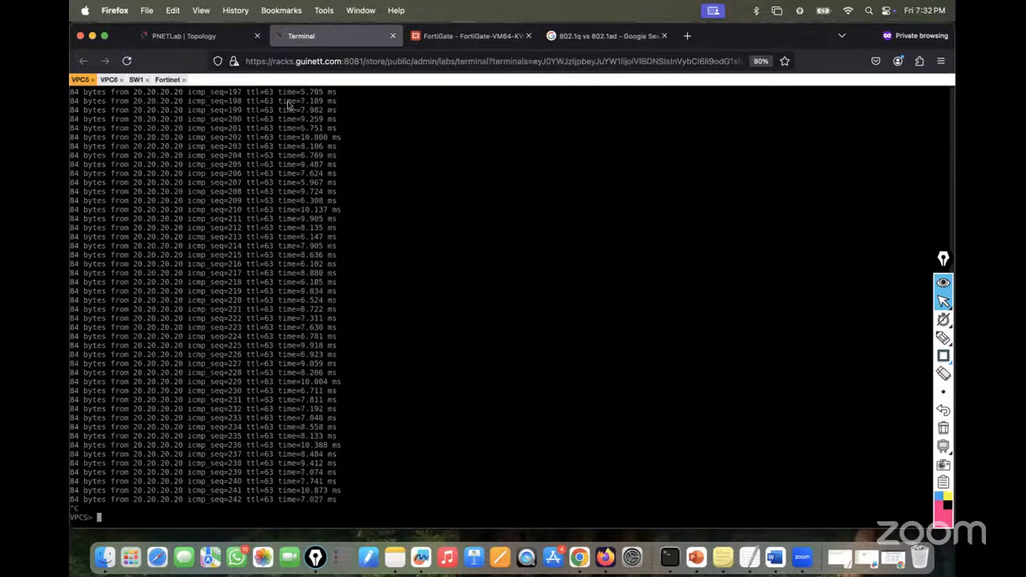
{"action": "left_click", "coordinate": [460, 40]}
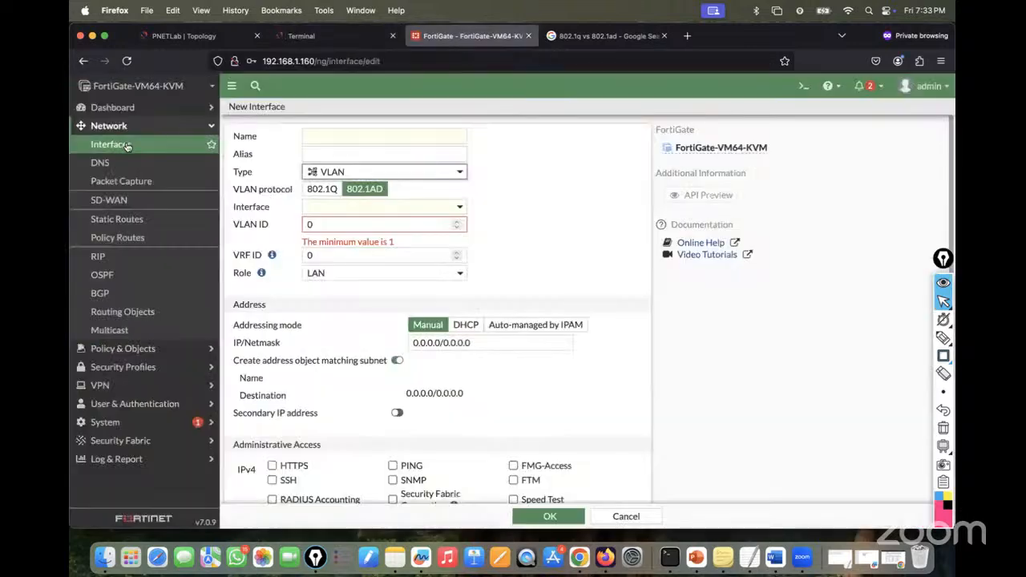
- Review the IT and Sales VLAN firewall policies, close the Google results tab, and switch to PNETLab
{"action": "left_click", "coordinate": [116, 349]}
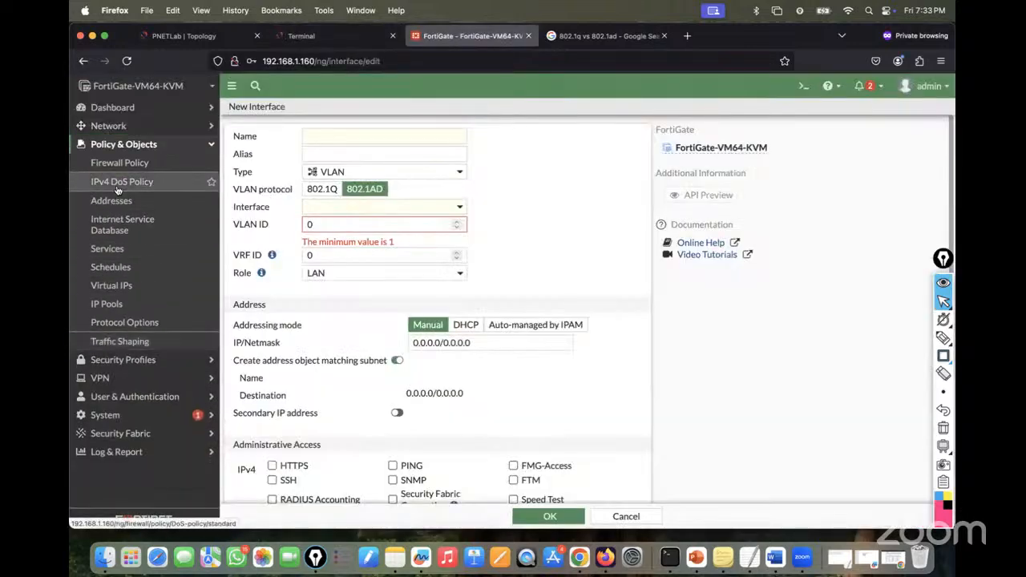
{"action": "left_click", "coordinate": [109, 162]}
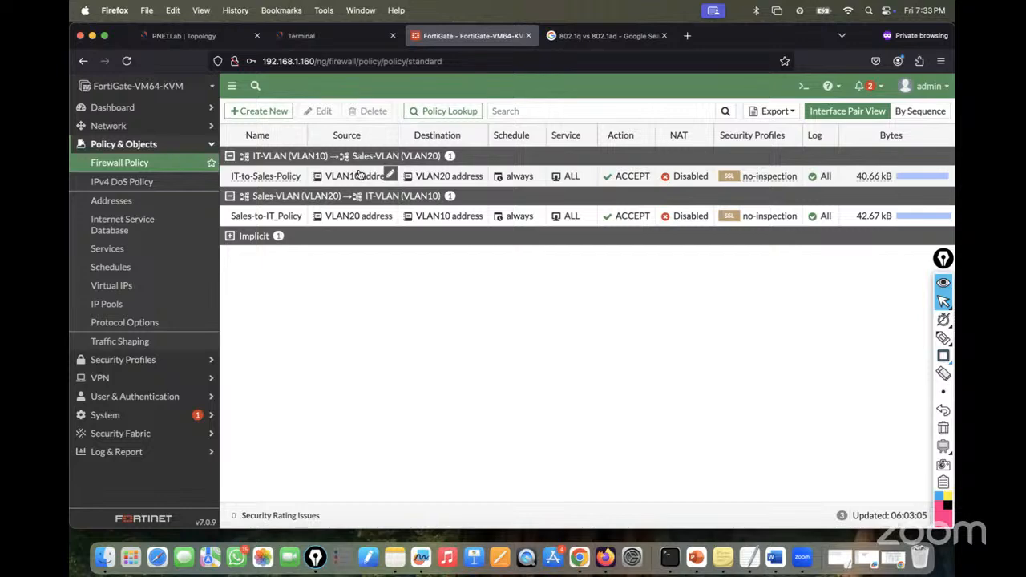
{"action": "left_click", "coordinate": [664, 35]}
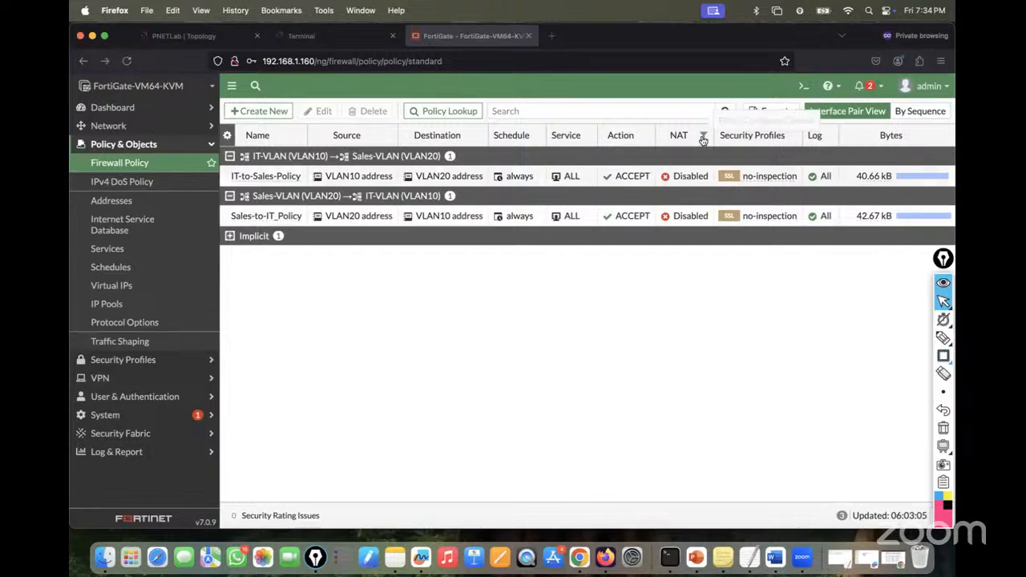
{"action": "left_click", "coordinate": [194, 36]}
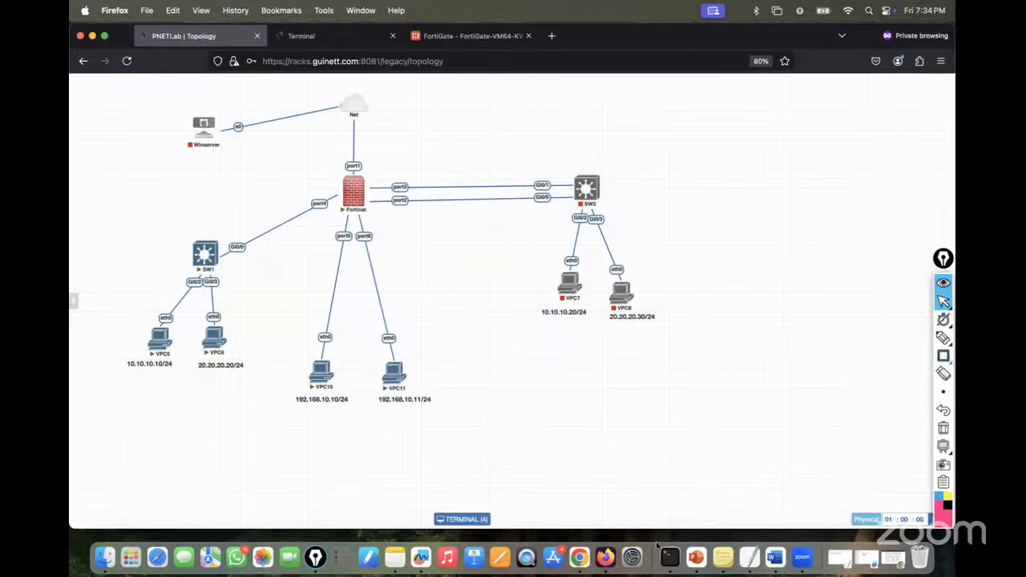
- Copy the FortiOS-7.4.1-Administration_Guide.pdf path from Chrome into a new private Firefox tab
{"action": "left_click", "coordinate": [893, 557]}
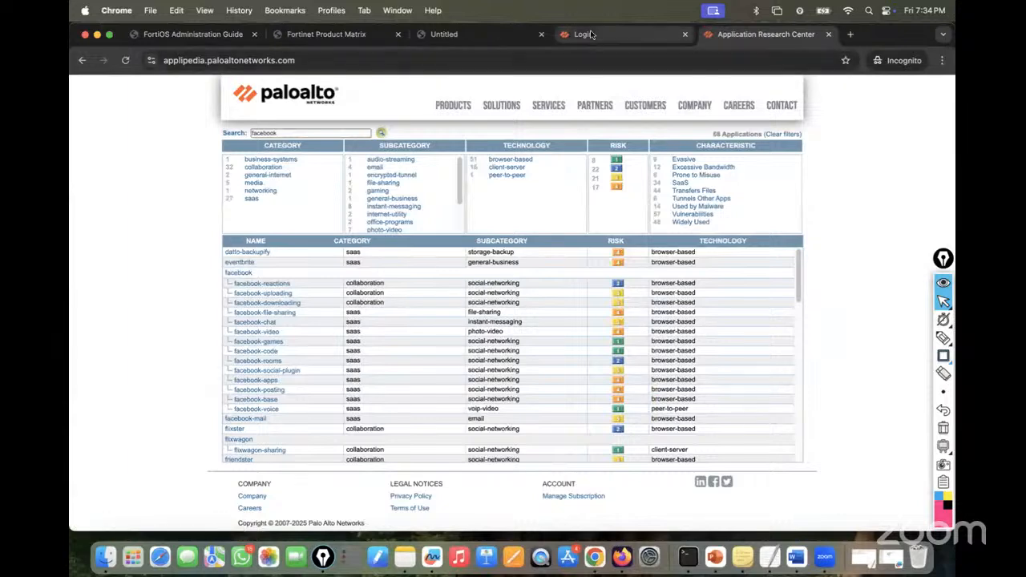
{"action": "left_click", "coordinate": [333, 35]}
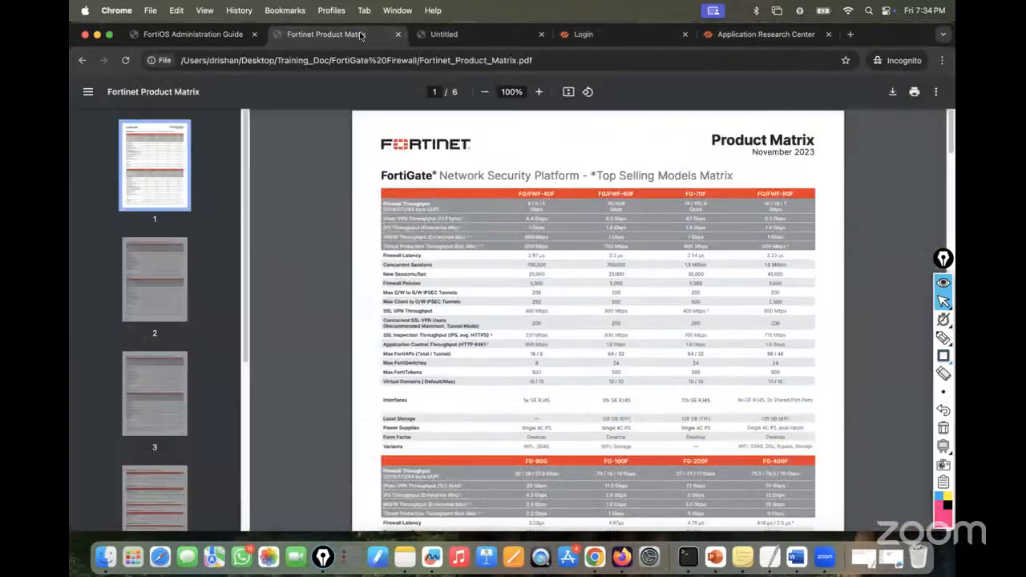
{"action": "left_click", "coordinate": [224, 36]}
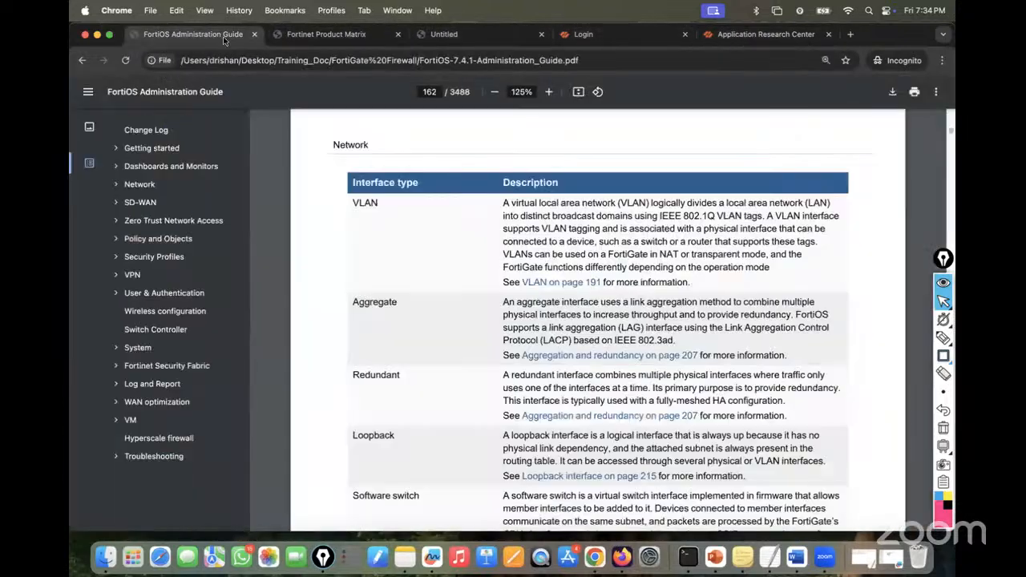
{"action": "left_click", "coordinate": [298, 60]}
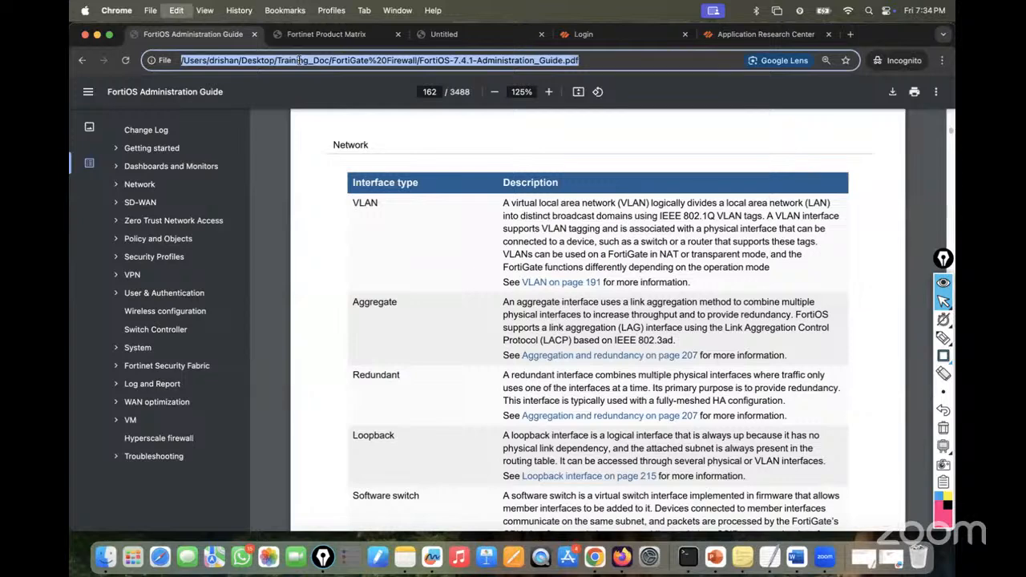
{"action": "left_click", "coordinate": [97, 34]}
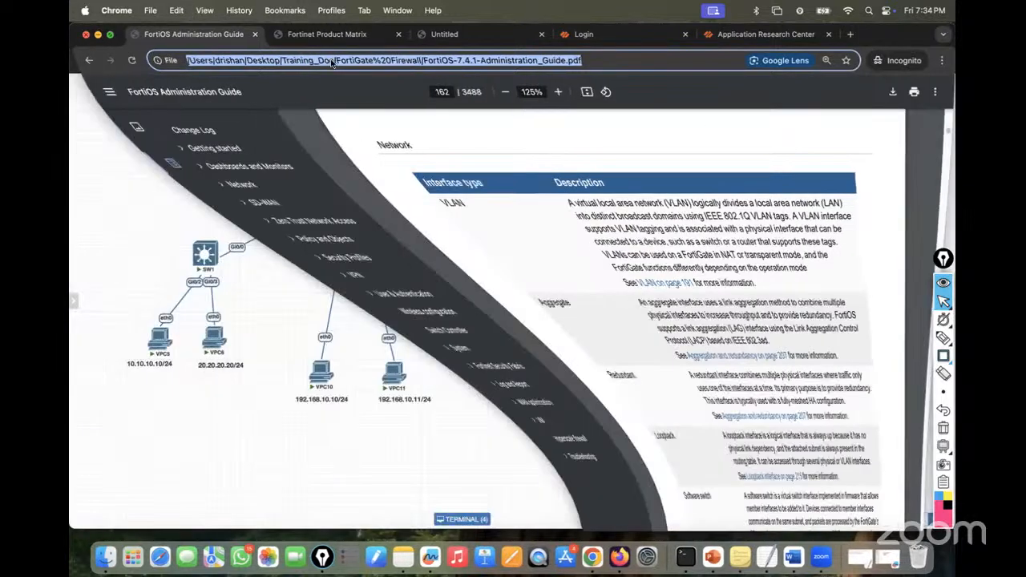
{"action": "left_click", "coordinate": [555, 36]}
- Open the Administration Guide in Firefox and scroll the Interfaces section to the Software switch row
{"action": "key", "text": "super+v"}
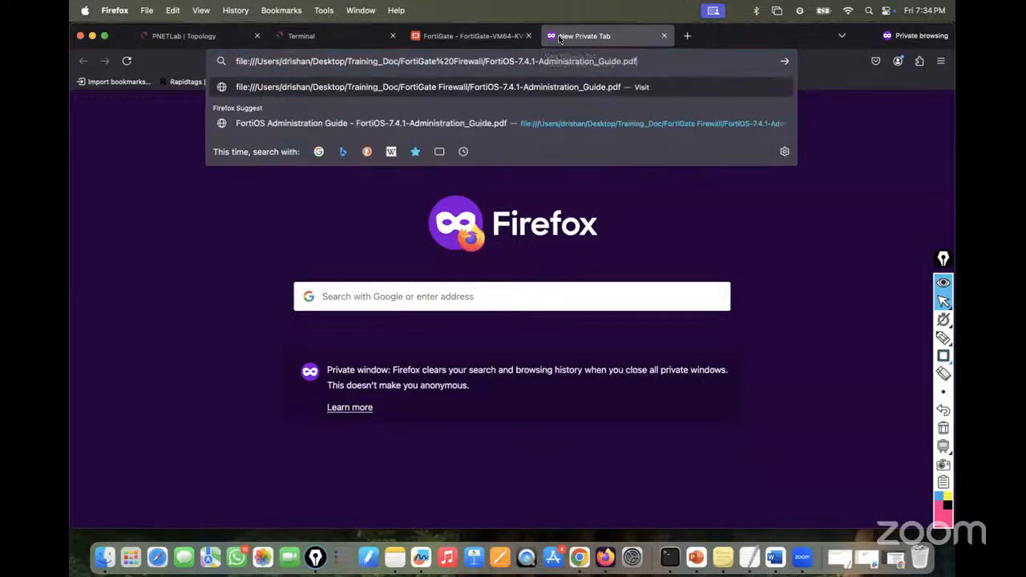
{"action": "key", "text": "Return"}
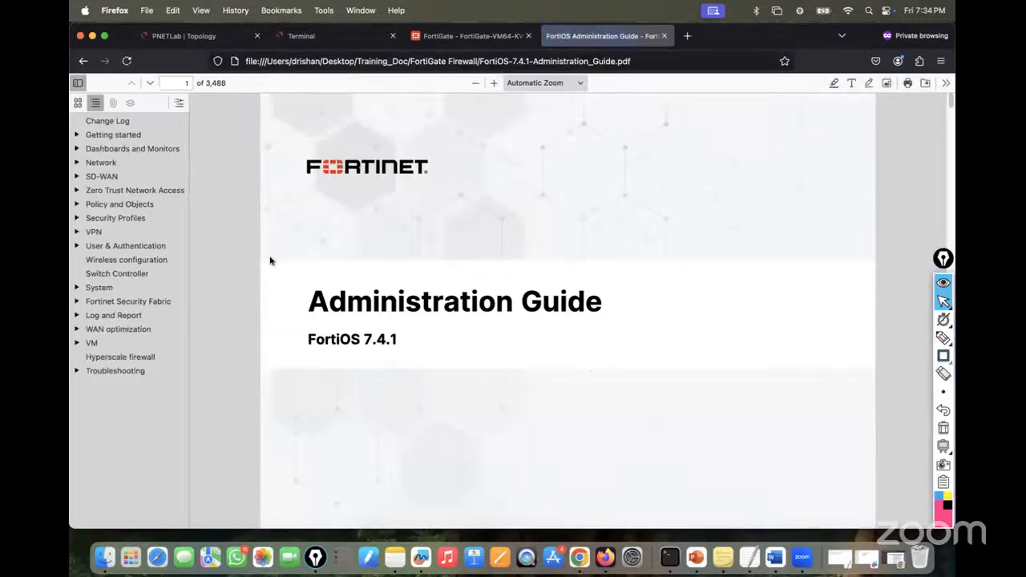
{"action": "left_click", "coordinate": [77, 163]}
{"action": "left_click", "coordinate": [102, 189]}
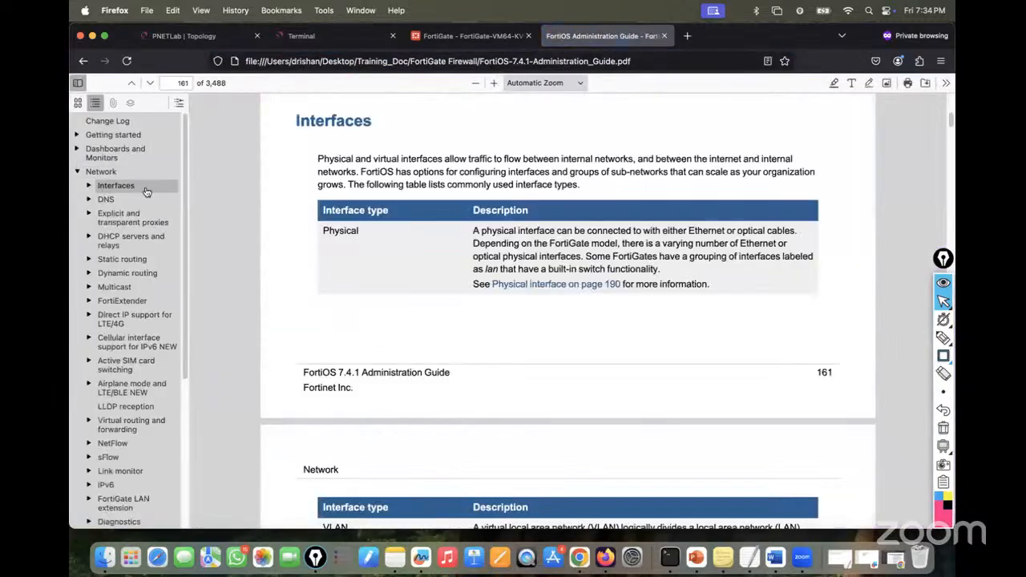
{"action": "scroll", "coordinate": [538, 353], "scroll_direction": "down", "scroll_amount": 1}
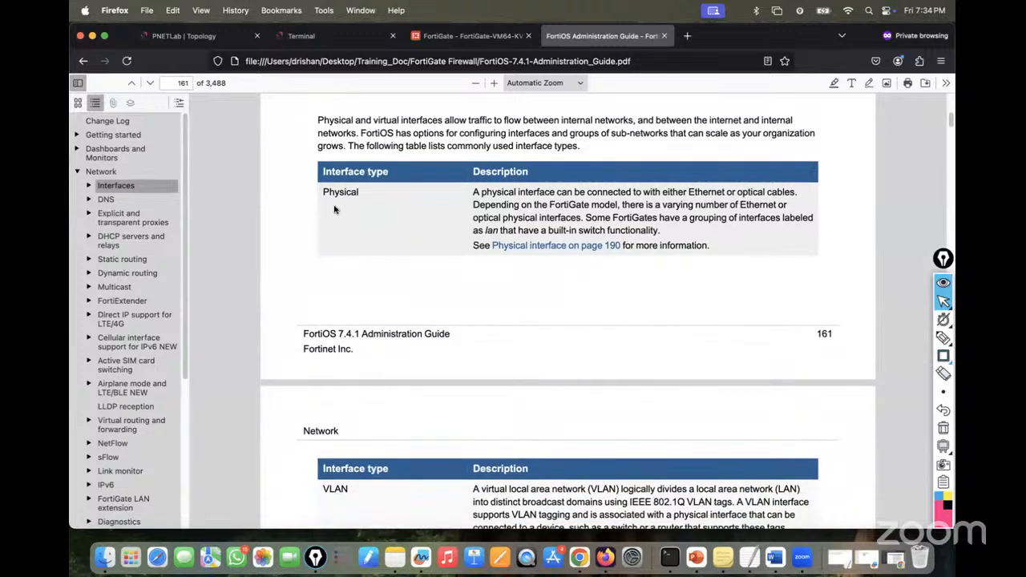
{"action": "scroll", "coordinate": [552, 371], "scroll_direction": "down", "scroll_amount": 5}
{"action": "scroll", "coordinate": [551, 372], "scroll_direction": "down", "scroll_amount": 1}
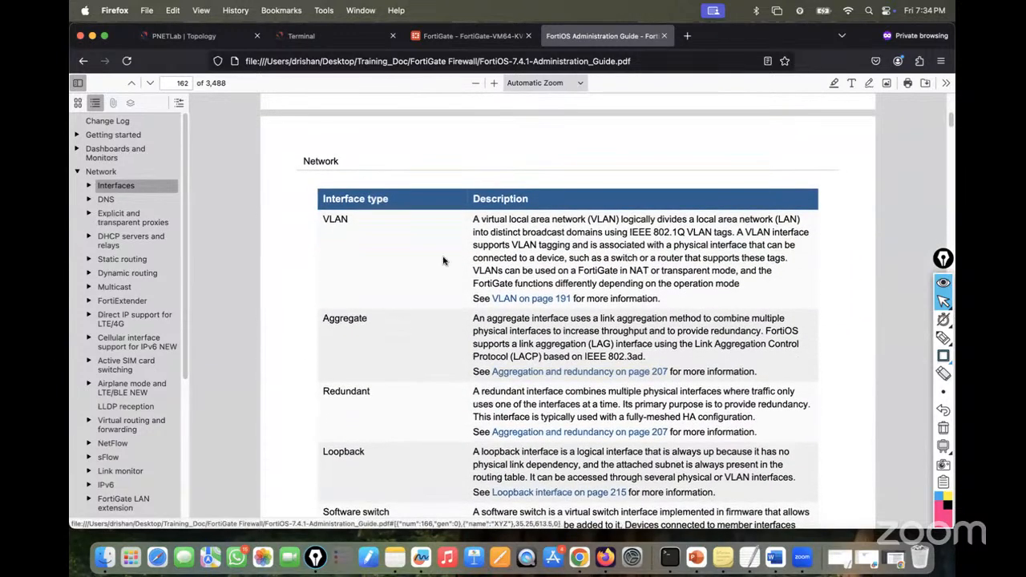
{"action": "scroll", "coordinate": [420, 358], "scroll_direction": "down", "scroll_amount": 3}
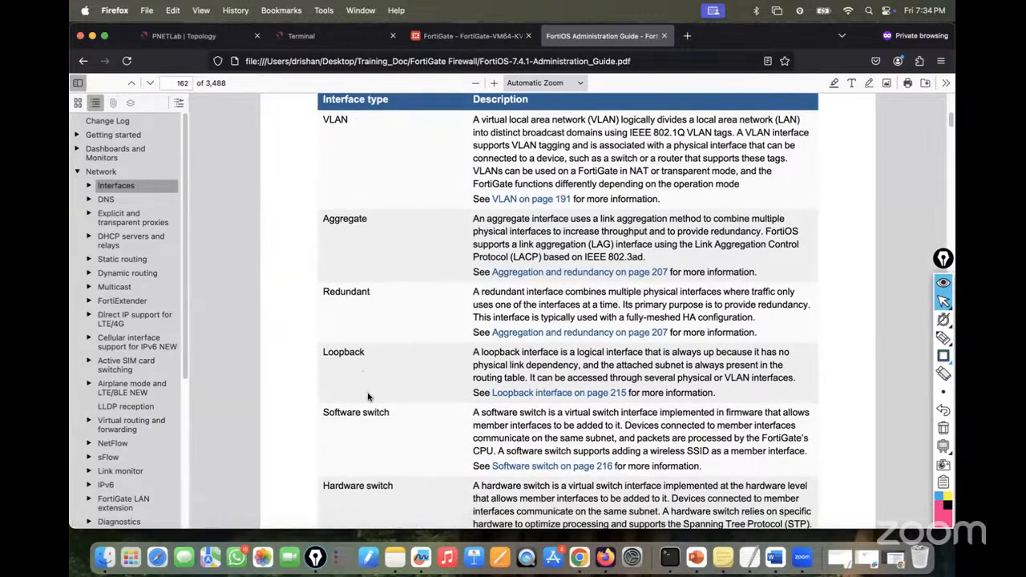
{"action": "scroll", "coordinate": [400, 412], "scroll_direction": "down", "scroll_amount": 1}
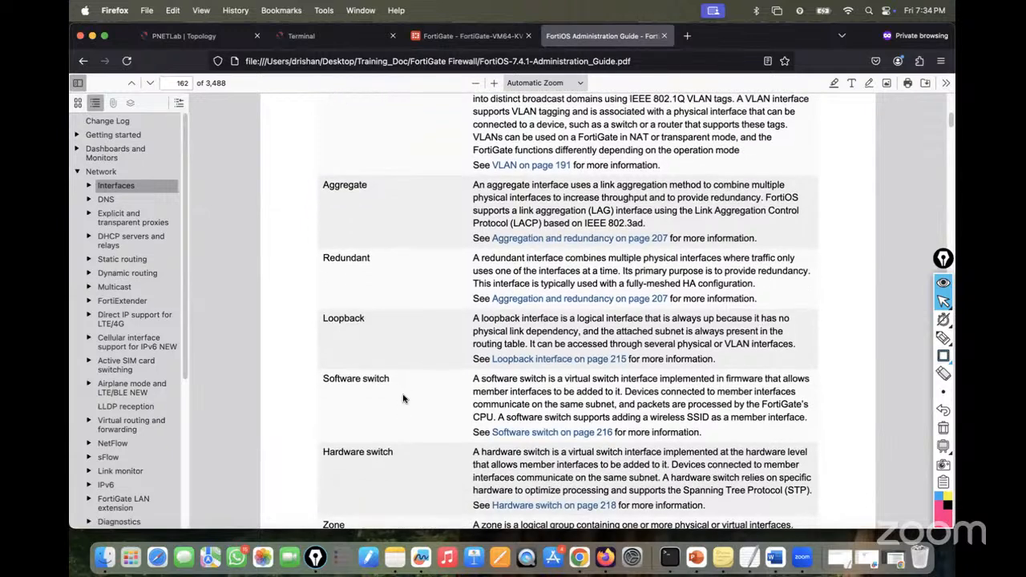
{"action": "left_click", "coordinate": [182, 36]}
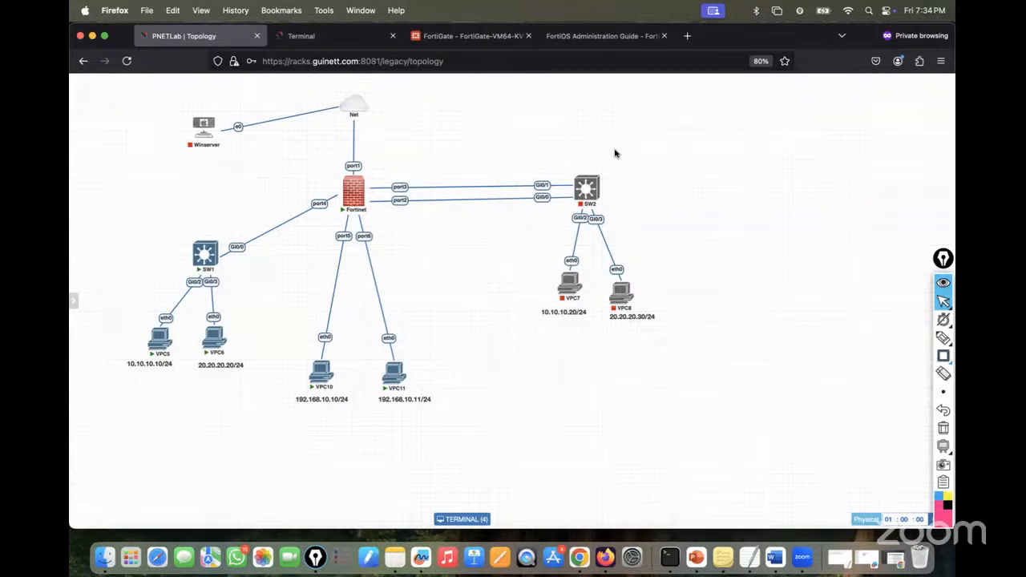
- Sketch the port5/port6 links with Epic Pen and circle the VPC10 and VPC11 addresses
{"action": "mouse_move", "coordinate": [943, 339]}
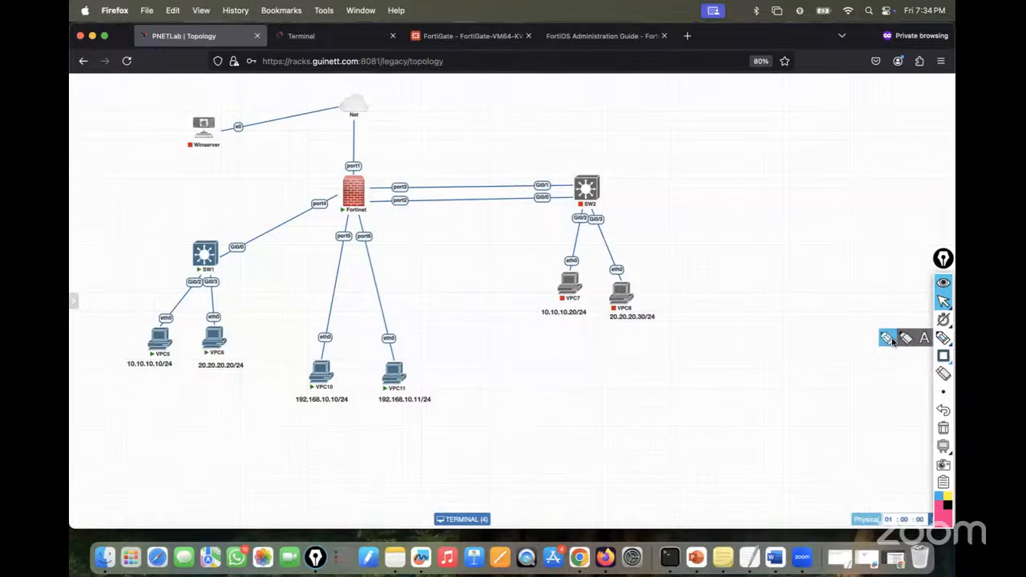
{"action": "left_click", "coordinate": [905, 340]}
{"action": "left_click", "coordinate": [886, 345]}
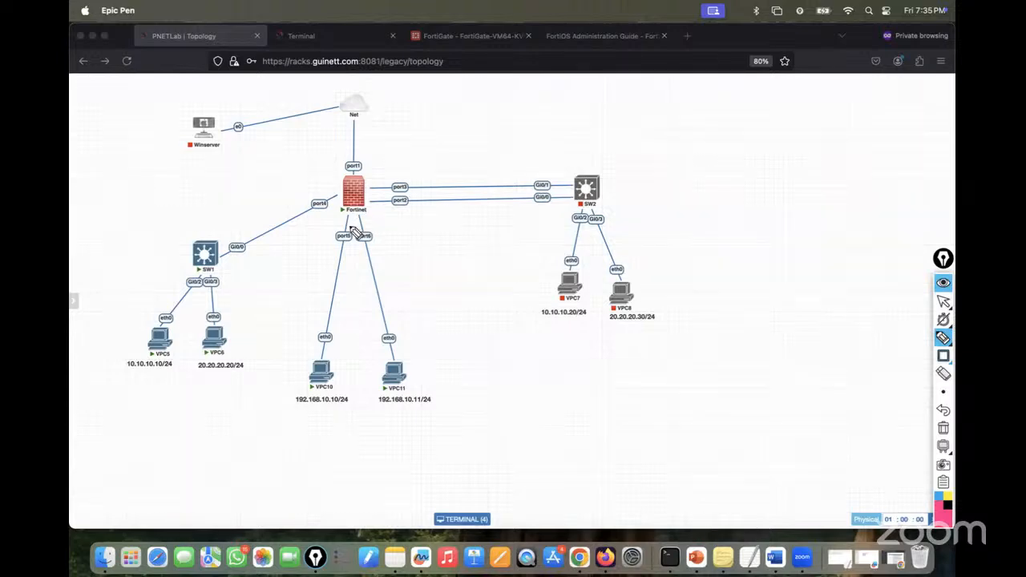
{"action": "mouse_move", "coordinate": [343, 235]}
{"action": "left_mouse_down"}
{"action": "mouse_move", "coordinate": [359, 212]}
{"action": "mouse_move", "coordinate": [364, 235]}
{"action": "left_mouse_up"}
{"action": "left_click_drag", "start_coordinate": [377, 181], "coordinate": [377, 165]}
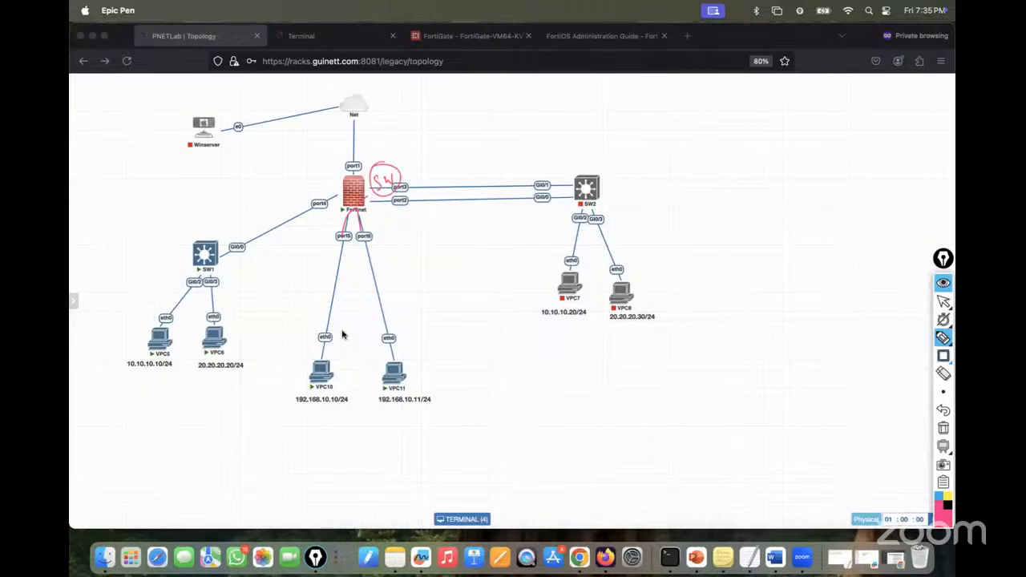
{"action": "mouse_move", "coordinate": [320, 396]}
{"action": "left_mouse_down"}
{"action": "mouse_move", "coordinate": [348, 417]}
{"action": "mouse_move", "coordinate": [329, 398]}
{"action": "left_mouse_up"}
{"action": "mouse_move", "coordinate": [403, 409]}
{"action": "left_mouse_down"}
{"action": "mouse_move", "coordinate": [426, 412]}
{"action": "mouse_move", "coordinate": [400, 395]}
{"action": "left_mouse_up"}
{"action": "mouse_move", "coordinate": [333, 365]}
{"action": "left_mouse_down"}
{"action": "mouse_move", "coordinate": [355, 210]}
{"action": "mouse_move", "coordinate": [399, 370]}
{"action": "mouse_move", "coordinate": [393, 356]}
{"action": "left_mouse_up"}
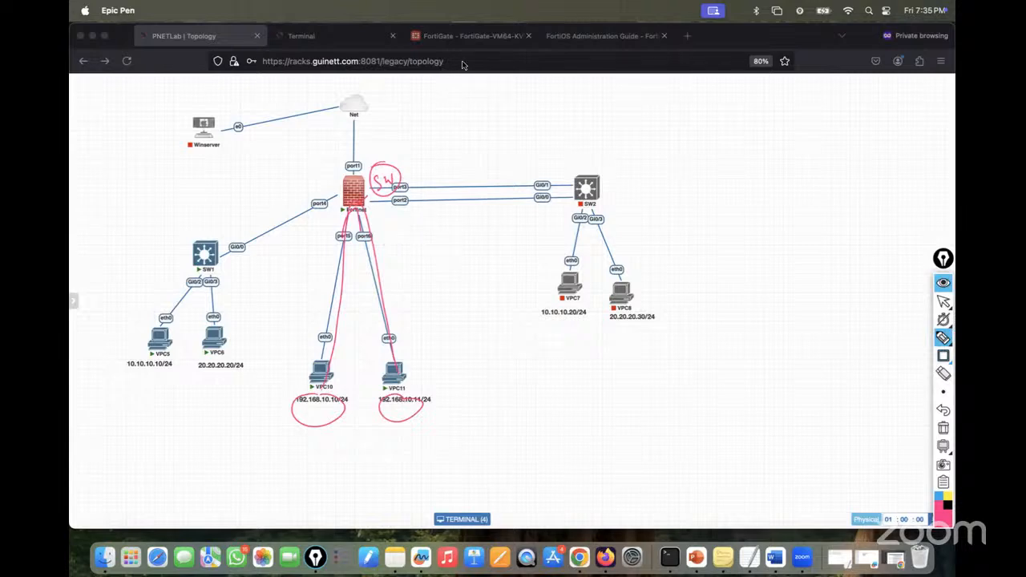
- Stop drawing and erase all annotations from the topology diagram
{"action": "left_click", "coordinate": [943, 303]}
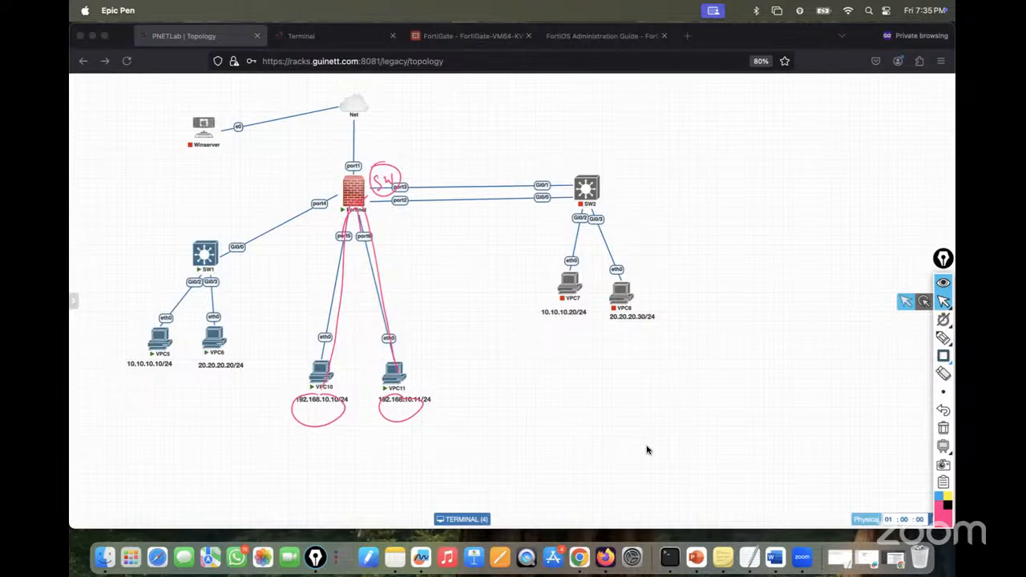
{"action": "left_click", "coordinate": [943, 427]}
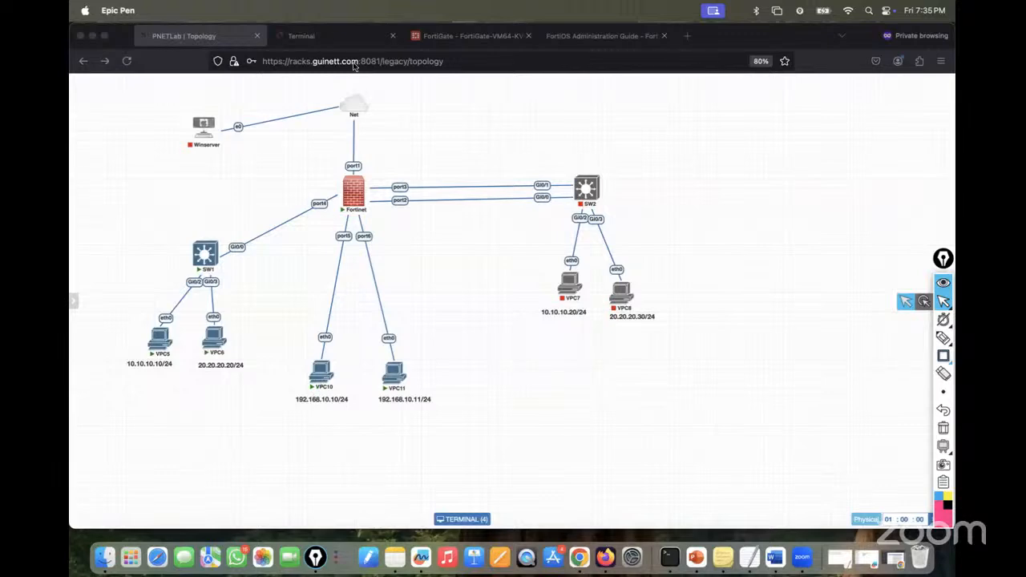
{"action": "left_click", "coordinate": [301, 35]}
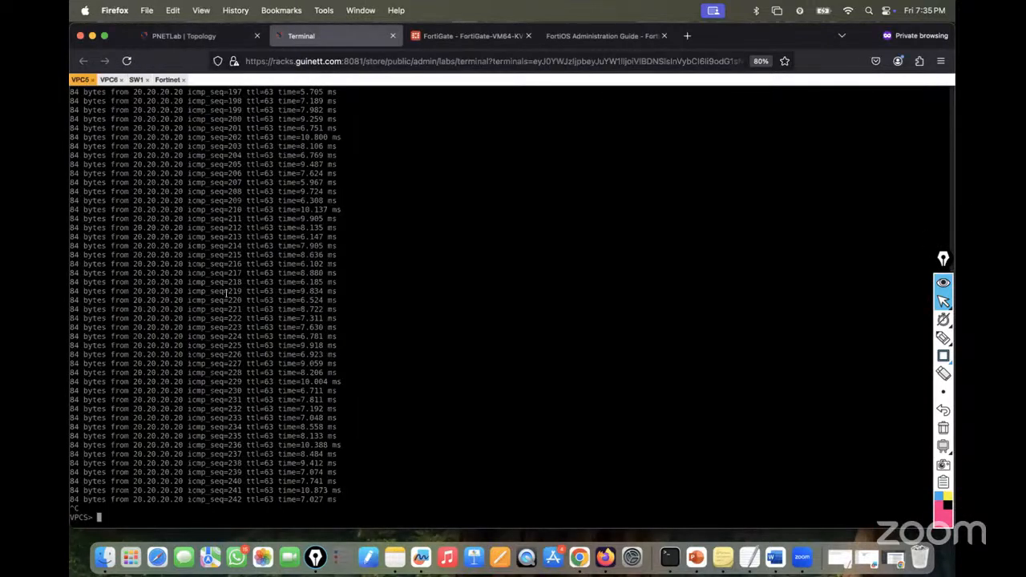
- Stop the running ping on VPC6 with Ctrl+C
{"action": "left_click", "coordinate": [109, 79]}
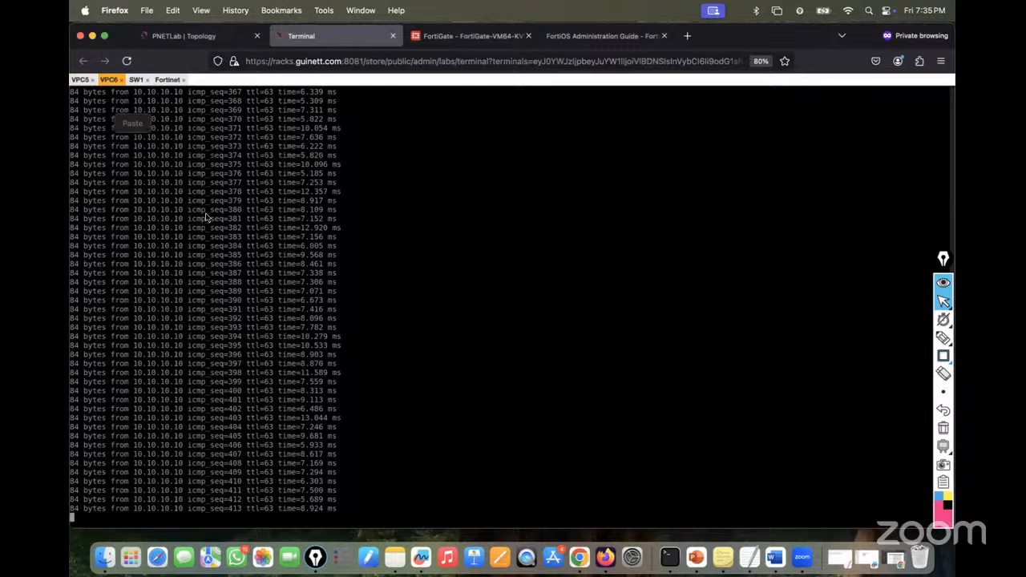
{"action": "key", "text": "ctrl+c"}
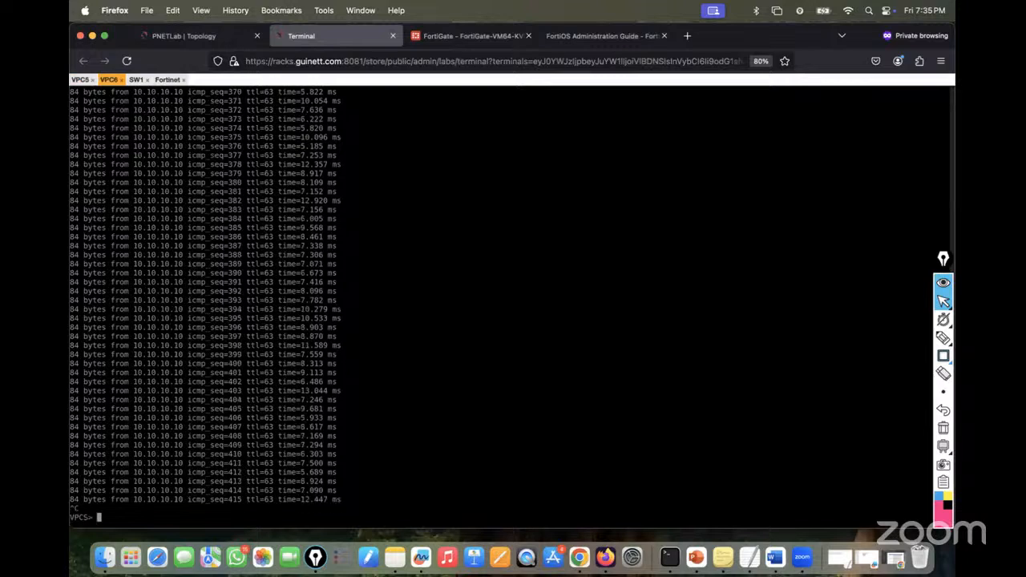
{"action": "left_click", "coordinate": [174, 38]}
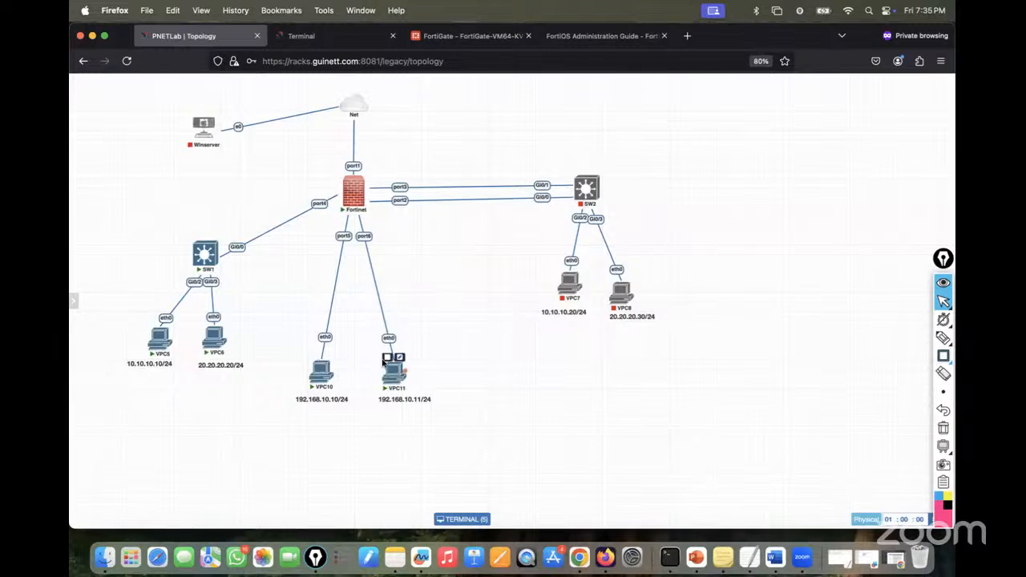
- Assign VPC10 the address 192.168.10.10/24
{"action": "left_click", "coordinate": [303, 37]}
{"action": "left_click", "coordinate": [201, 80]}
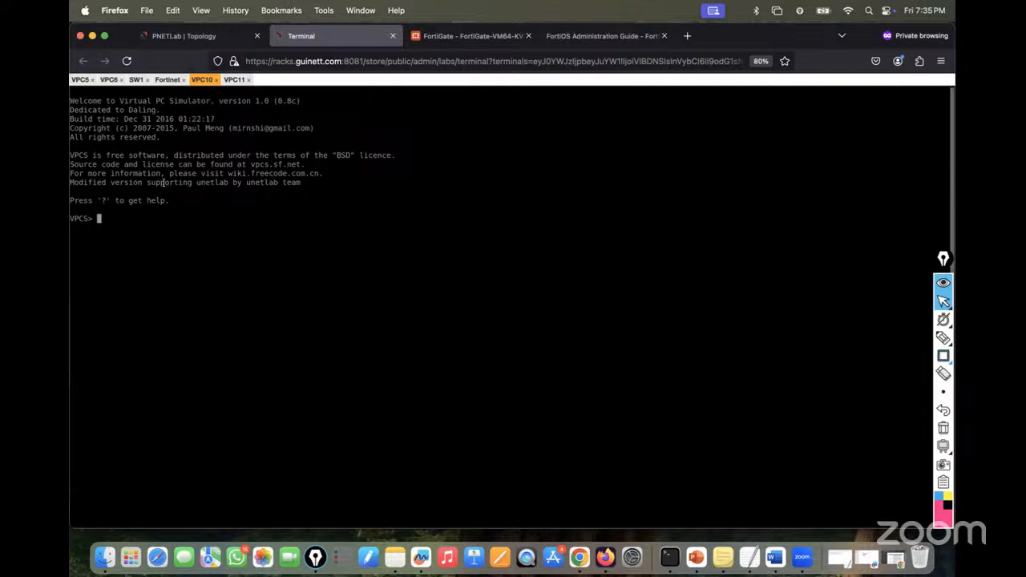
{"action": "type", "text": "ip 192.168.10.10/24"}
{"action": "key", "text": "Return"}
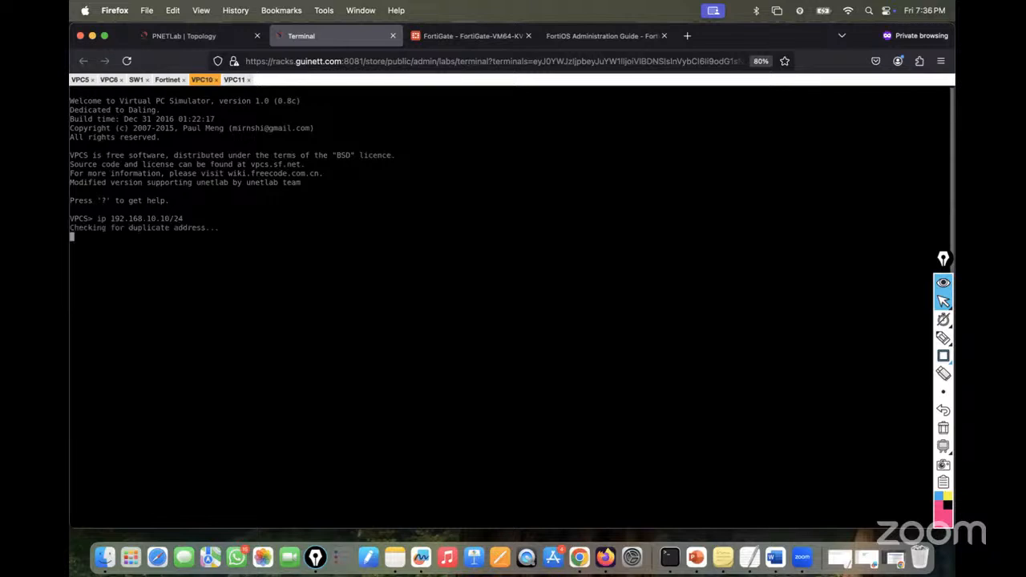
- Assign VPC11 the address 192.168.10.11/24
{"action": "left_click", "coordinate": [189, 37]}
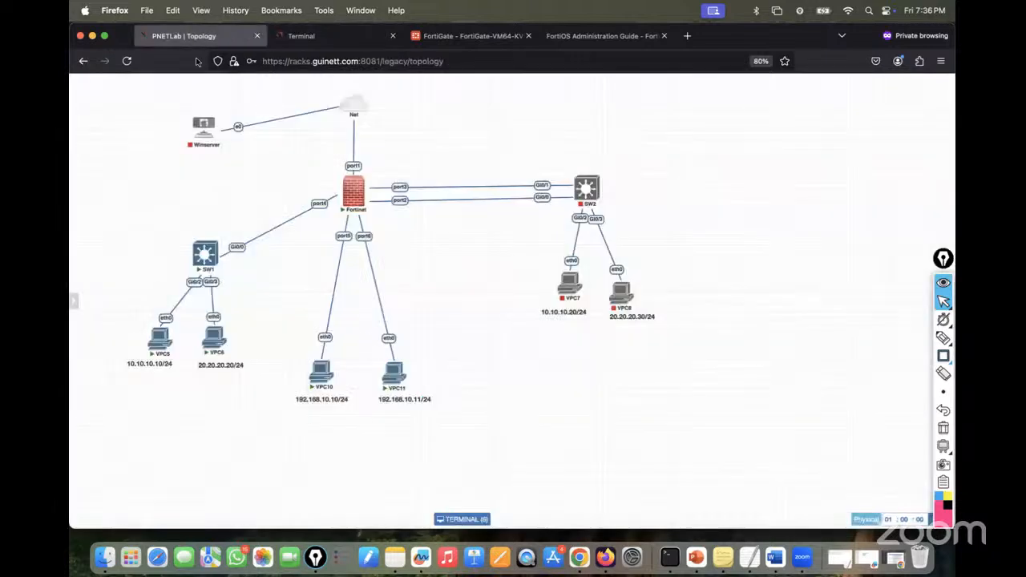
{"action": "left_click", "coordinate": [300, 35]}
{"action": "left_click", "coordinate": [234, 79]}
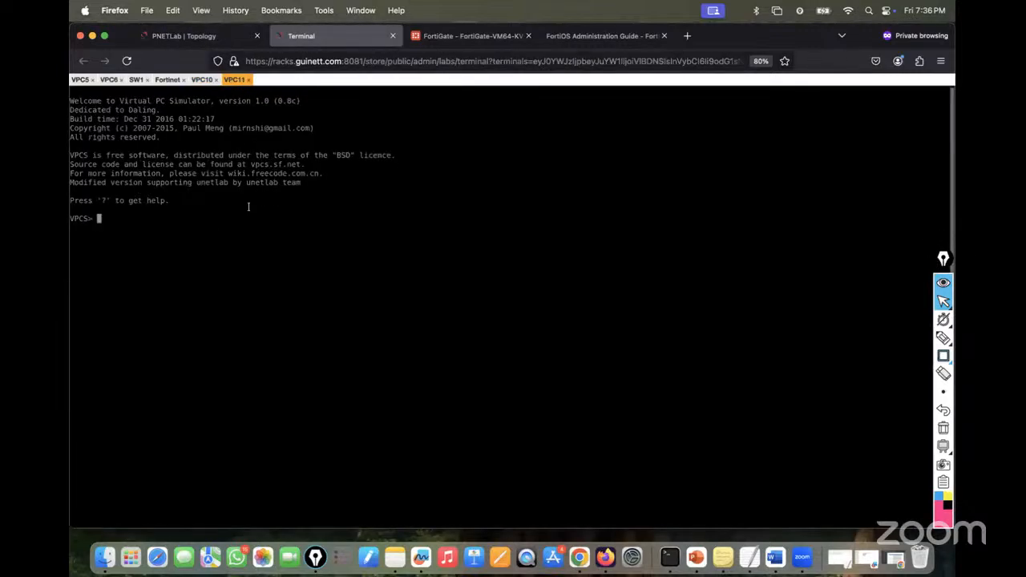
{"action": "type", "text": "ip 192.168.10.11/24"}
{"action": "key", "text": "Return"}
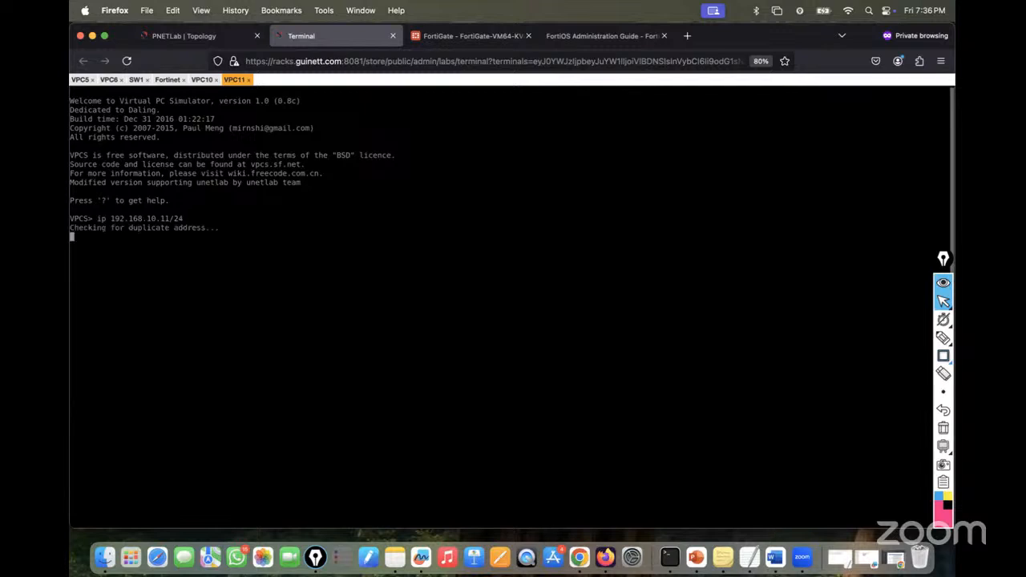
{"action": "left_click", "coordinate": [203, 79]}
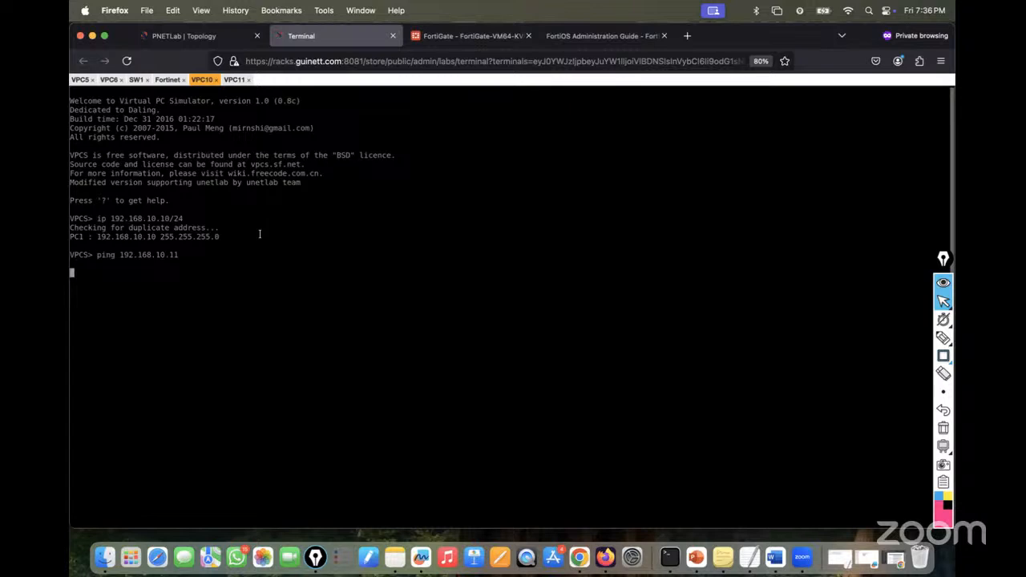
{"action": "left_click", "coordinate": [452, 36]}
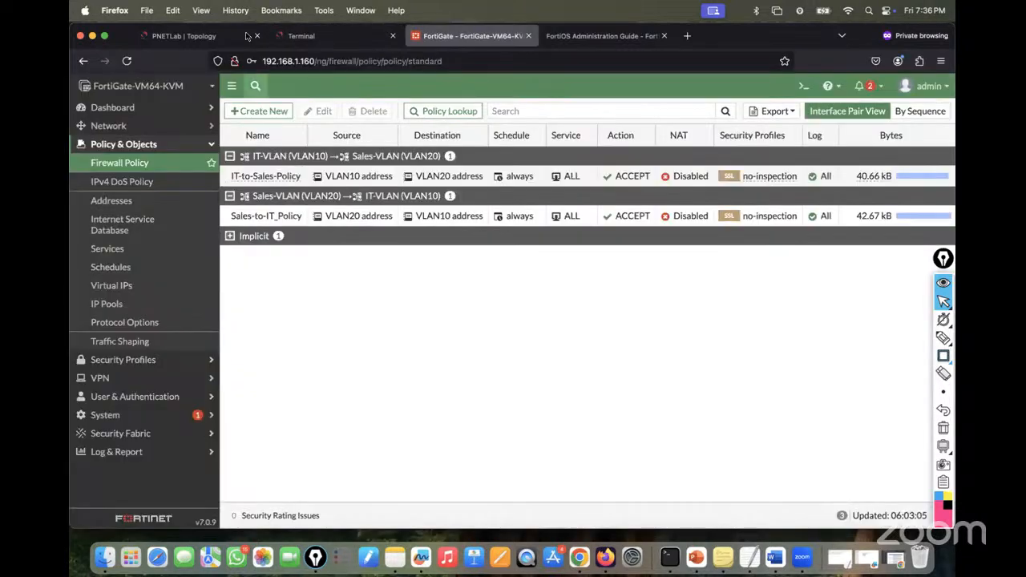
- Highlight port5 and port6 as a software switch on the diagram, then clear the marks
{"action": "left_click", "coordinate": [212, 34]}
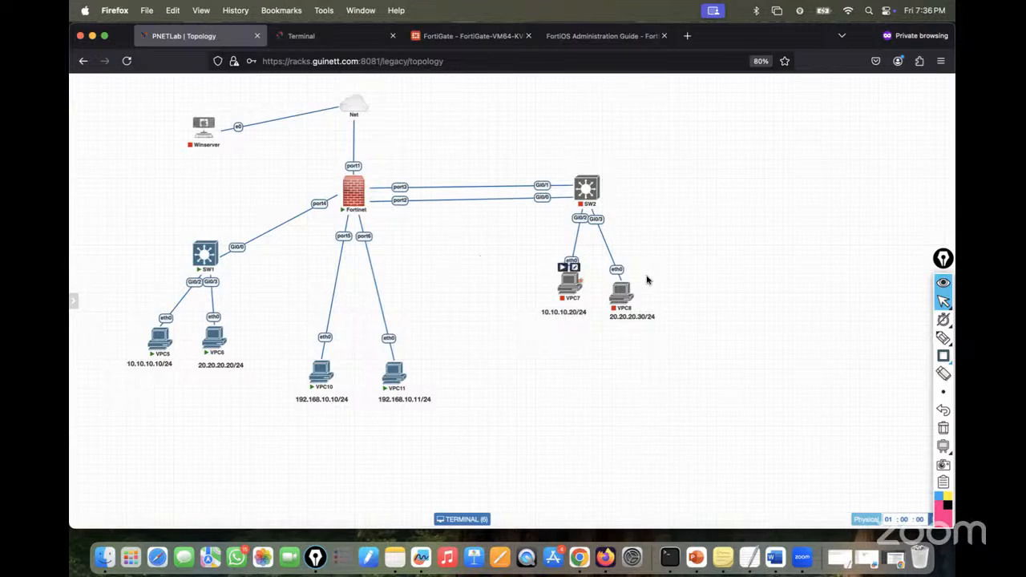
{"action": "left_click", "coordinate": [942, 338]}
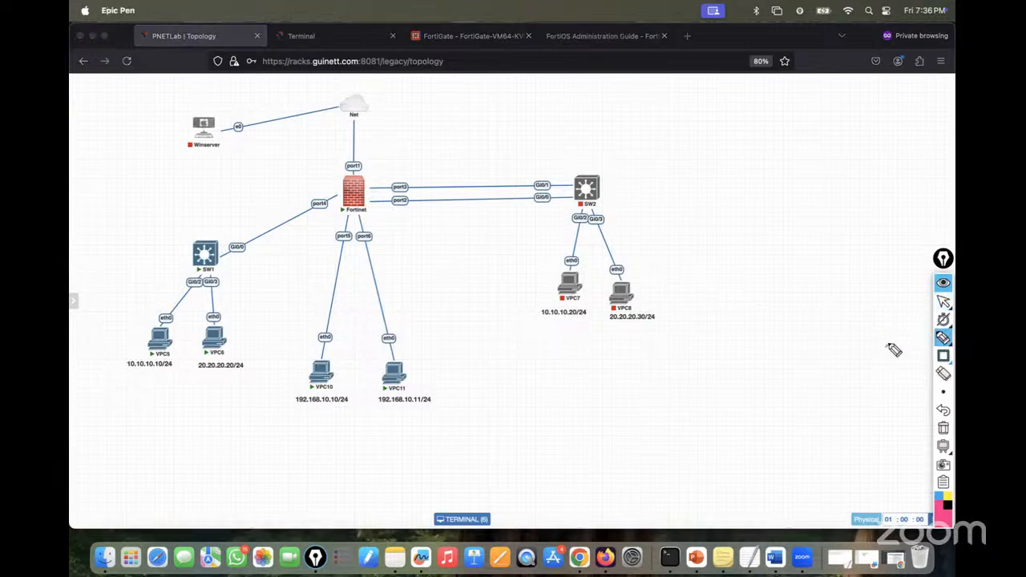
{"action": "mouse_move", "coordinate": [353, 243]}
{"action": "left_mouse_down"}
{"action": "mouse_move", "coordinate": [349, 227]}
{"action": "mouse_move", "coordinate": [369, 234]}
{"action": "mouse_move", "coordinate": [377, 197]}
{"action": "mouse_move", "coordinate": [455, 134]}
{"action": "mouse_move", "coordinate": [456, 151]}
{"action": "left_mouse_up"}
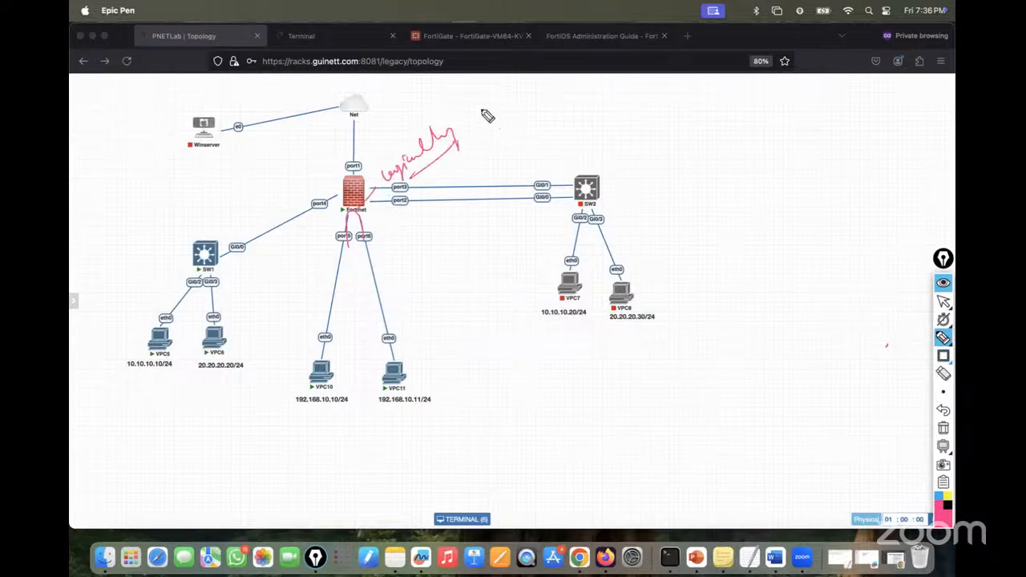
{"action": "mouse_move", "coordinate": [484, 112]}
{"action": "left_mouse_down"}
{"action": "mouse_move", "coordinate": [485, 129]}
{"action": "mouse_move", "coordinate": [519, 106]}
{"action": "left_mouse_up"}
{"action": "mouse_move", "coordinate": [469, 120]}
{"action": "left_mouse_down"}
{"action": "mouse_move", "coordinate": [468, 135]}
{"action": "mouse_move", "coordinate": [478, 121]}
{"action": "mouse_move", "coordinate": [385, 177]}
{"action": "left_mouse_up"}
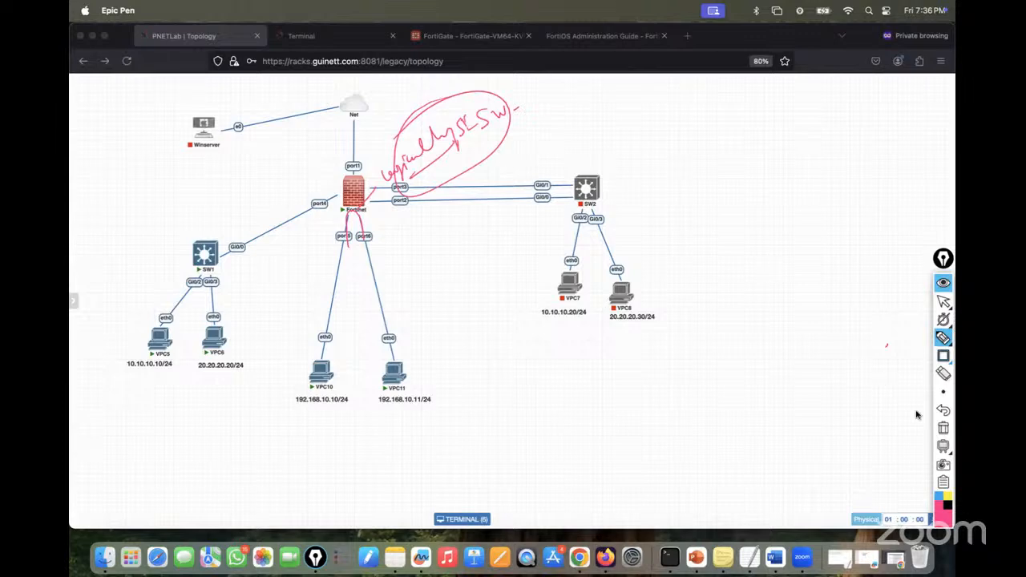
{"action": "left_click", "coordinate": [939, 427]}
{"action": "left_click", "coordinate": [944, 301]}
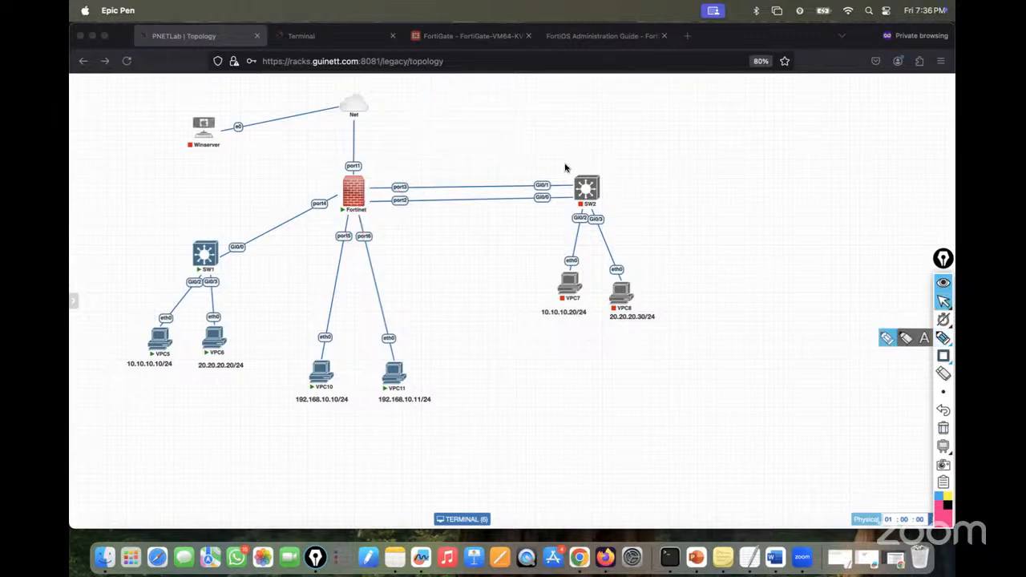
- Show FortiGate's Network > Interfaces list
{"action": "left_click", "coordinate": [469, 35]}
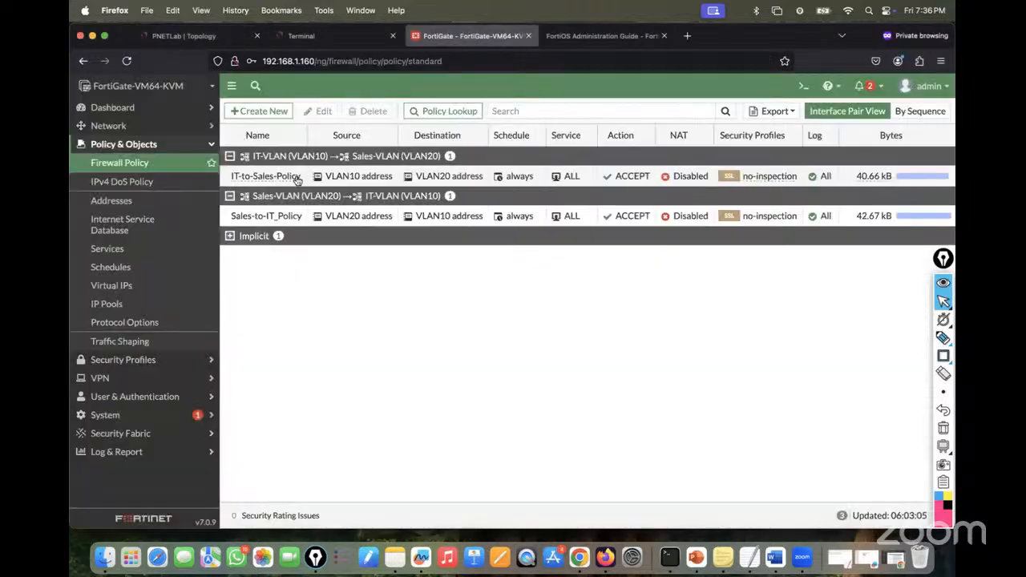
{"action": "left_click", "coordinate": [108, 126]}
{"action": "left_click", "coordinate": [114, 145]}
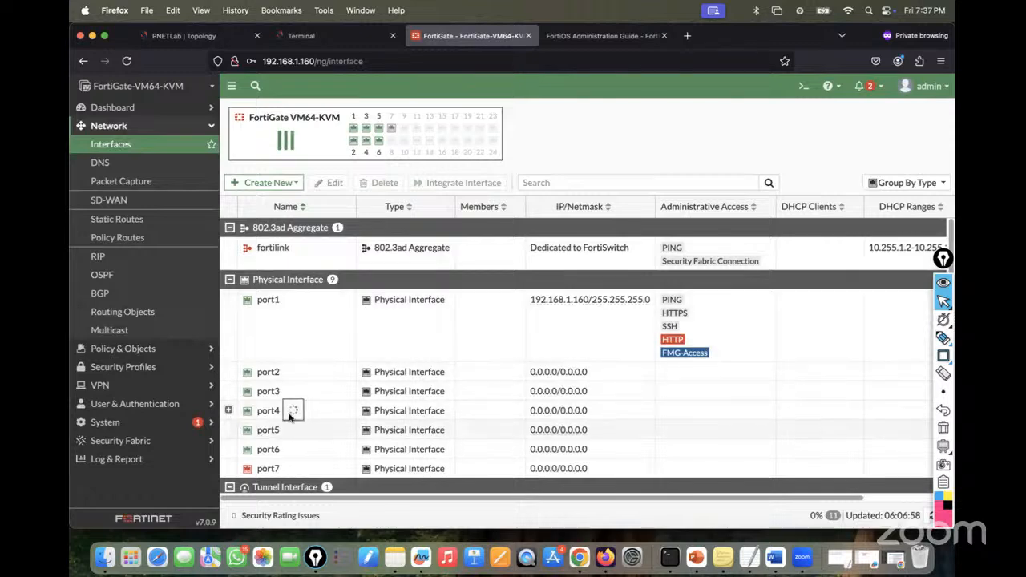
- Start a new FortiGate interface named Software-SW1 with type Software Switch
{"action": "left_click", "coordinate": [200, 36]}
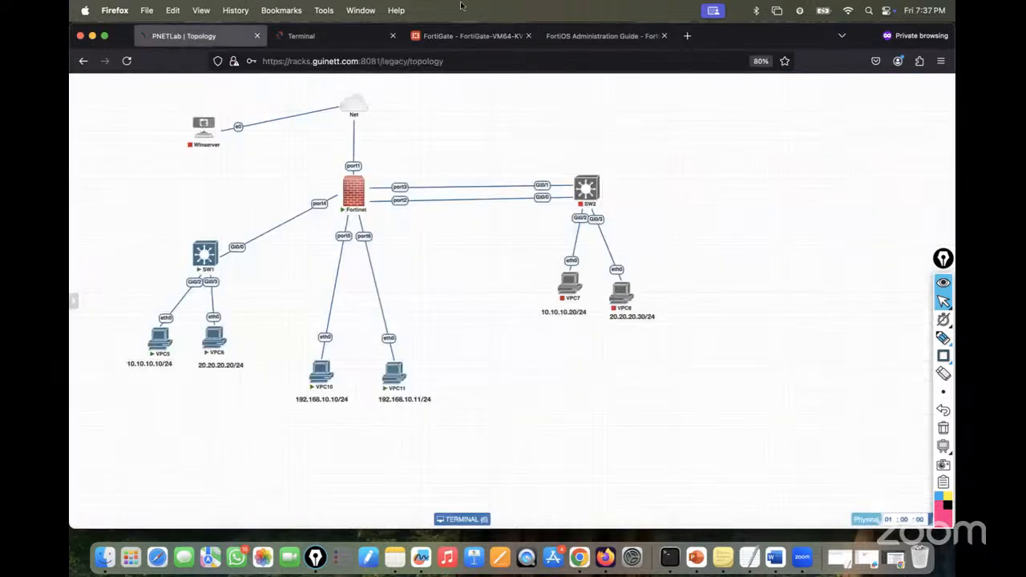
{"action": "left_click", "coordinate": [453, 38]}
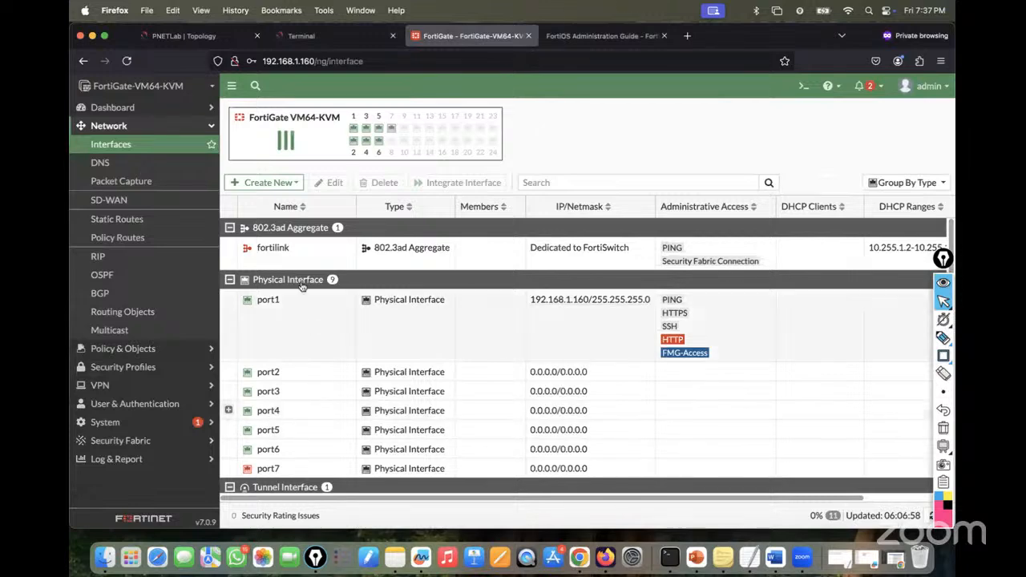
{"action": "left_click", "coordinate": [267, 182]}
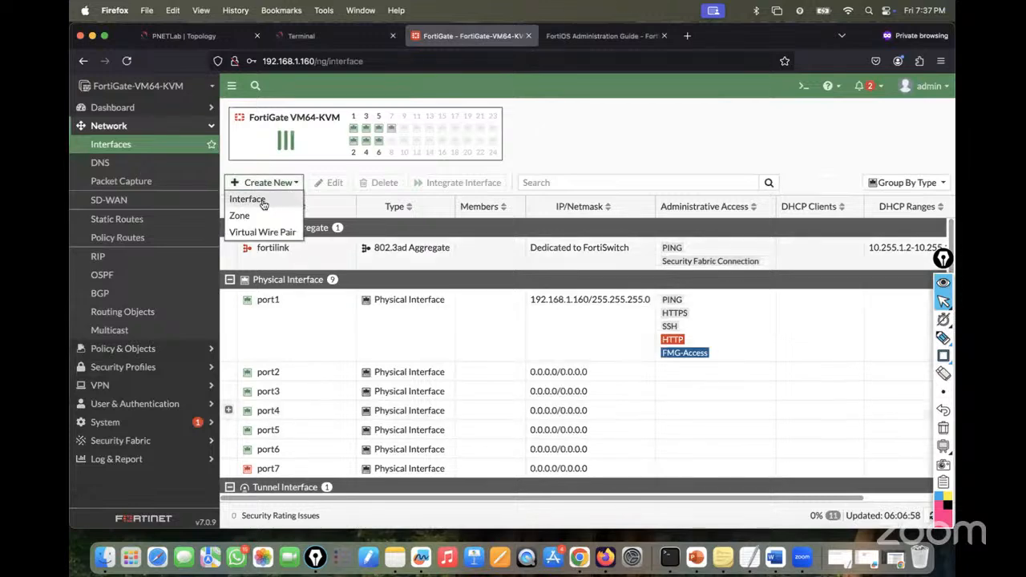
{"action": "left_click", "coordinate": [262, 202]}
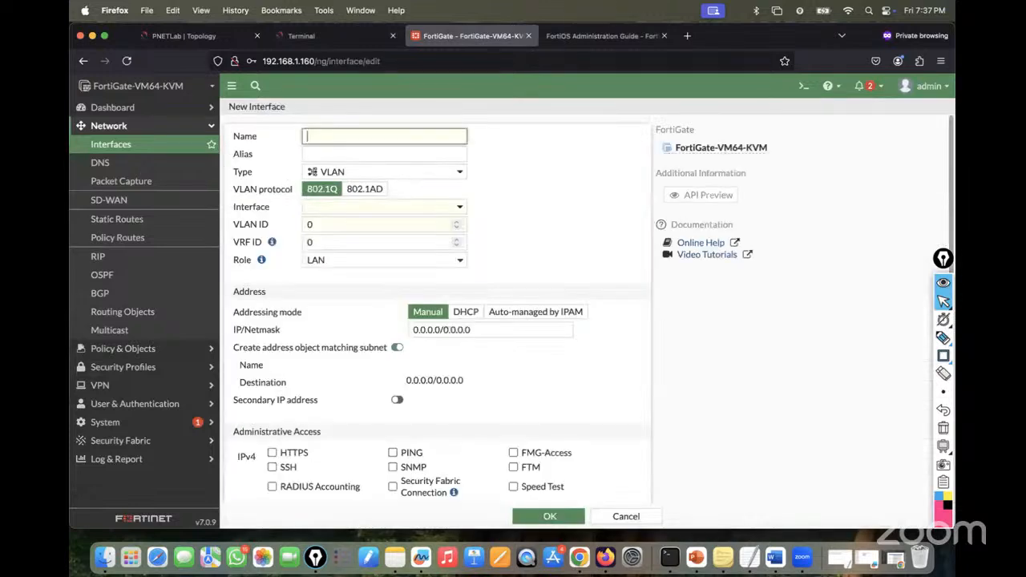
{"action": "type", "text": "Software"}
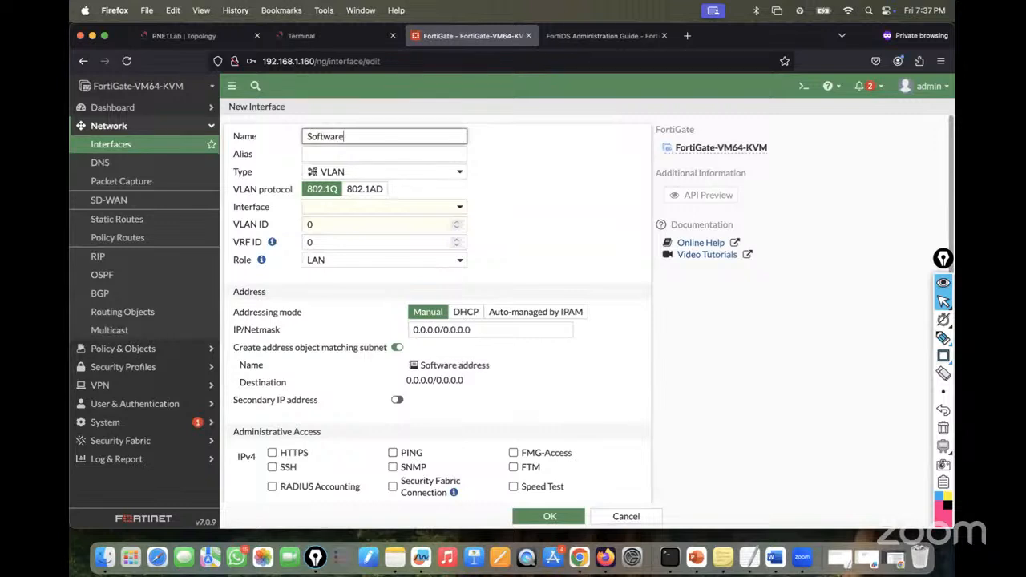
{"action": "type", "text": "-SW1"}
{"action": "left_click", "coordinate": [359, 176]}
{"action": "left_click", "coordinate": [349, 265]}
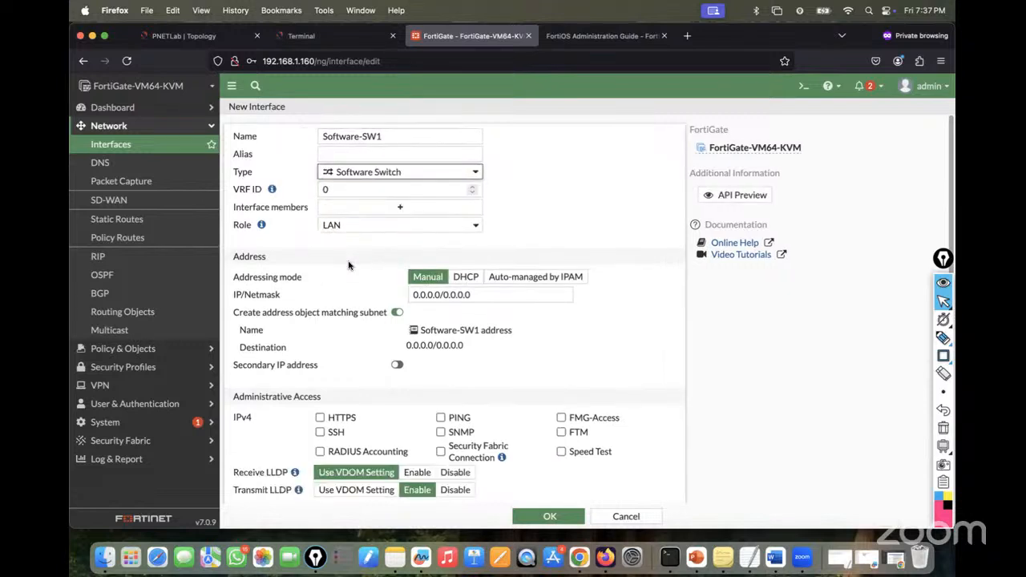
- Add port5 and port6 as Software-SW1 members, keeping the role LAN
{"action": "left_click", "coordinate": [361, 212]}
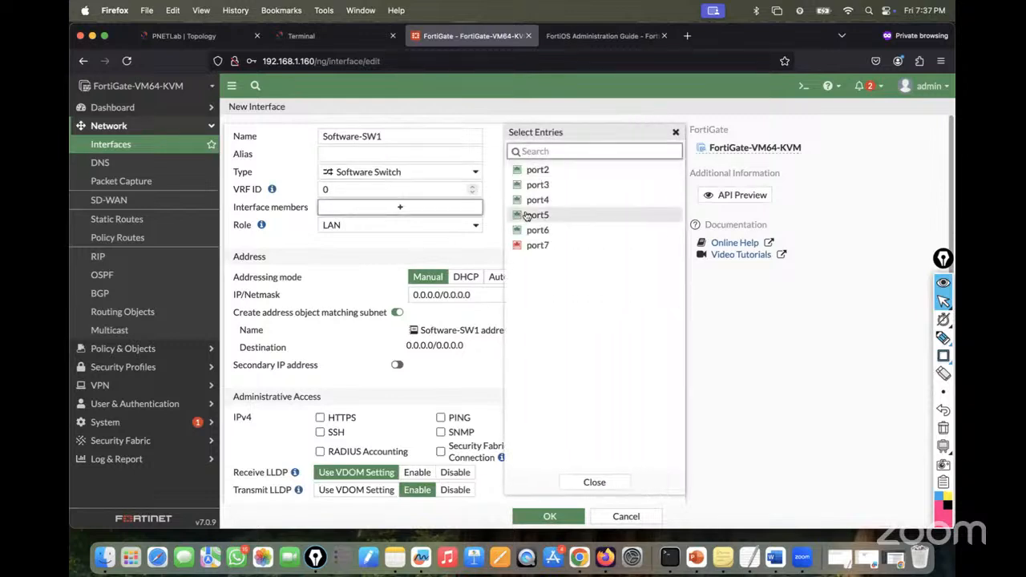
{"action": "left_click", "coordinate": [539, 215]}
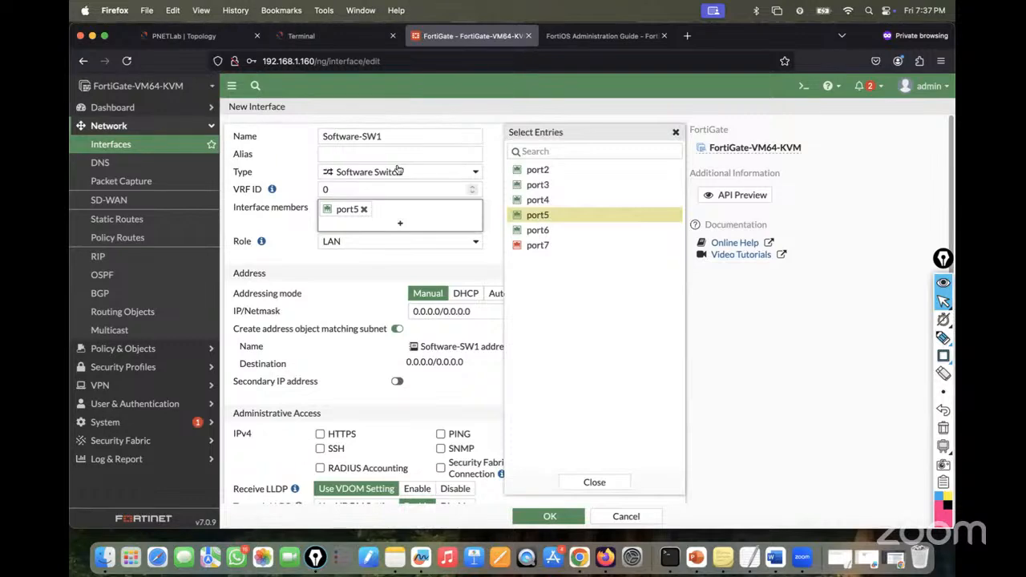
{"action": "left_click", "coordinate": [209, 42]}
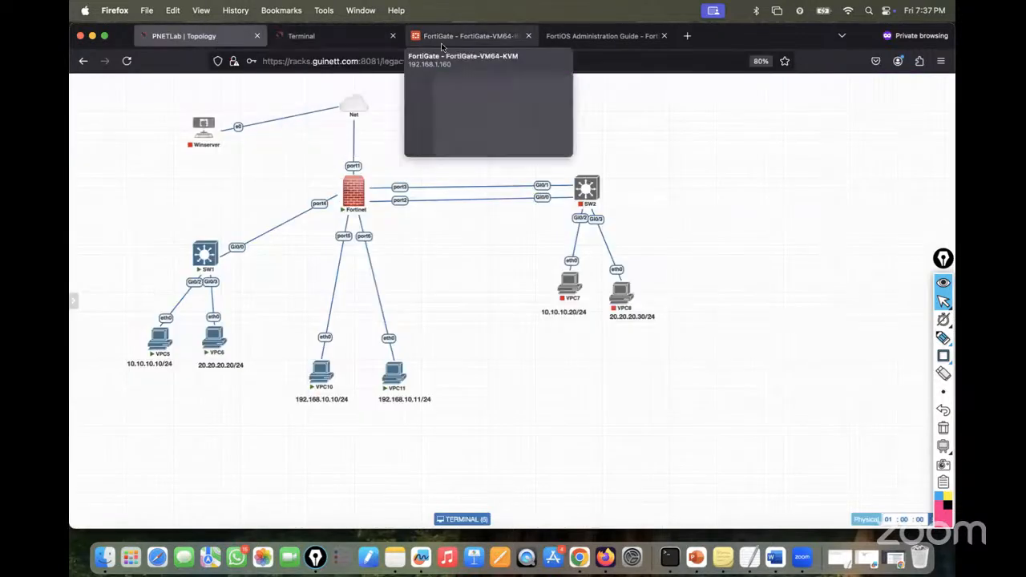
{"action": "left_click", "coordinate": [442, 40]}
{"action": "left_click", "coordinate": [540, 231]}
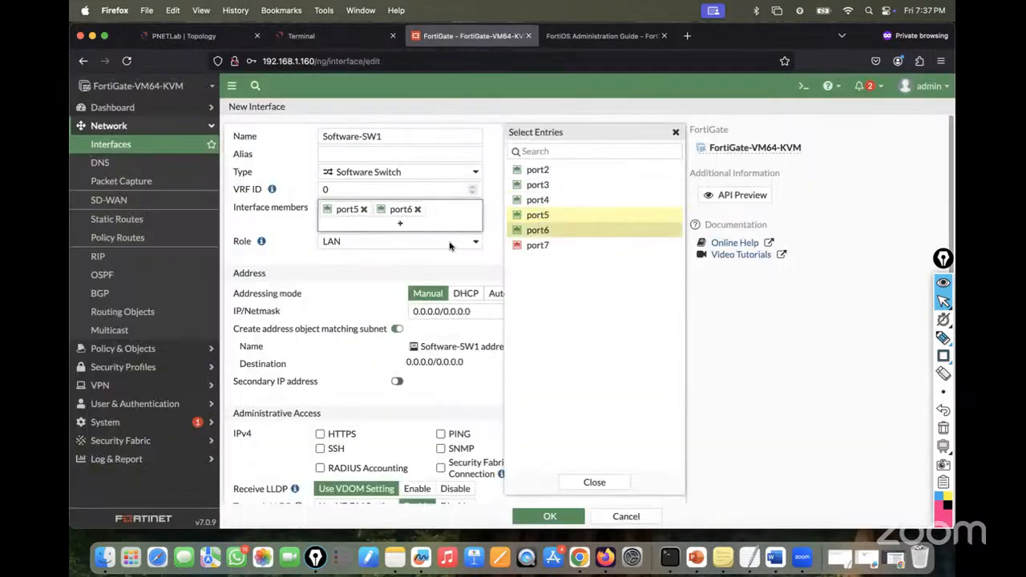
{"action": "left_click", "coordinate": [428, 243]}
{"action": "left_click", "coordinate": [265, 254]}
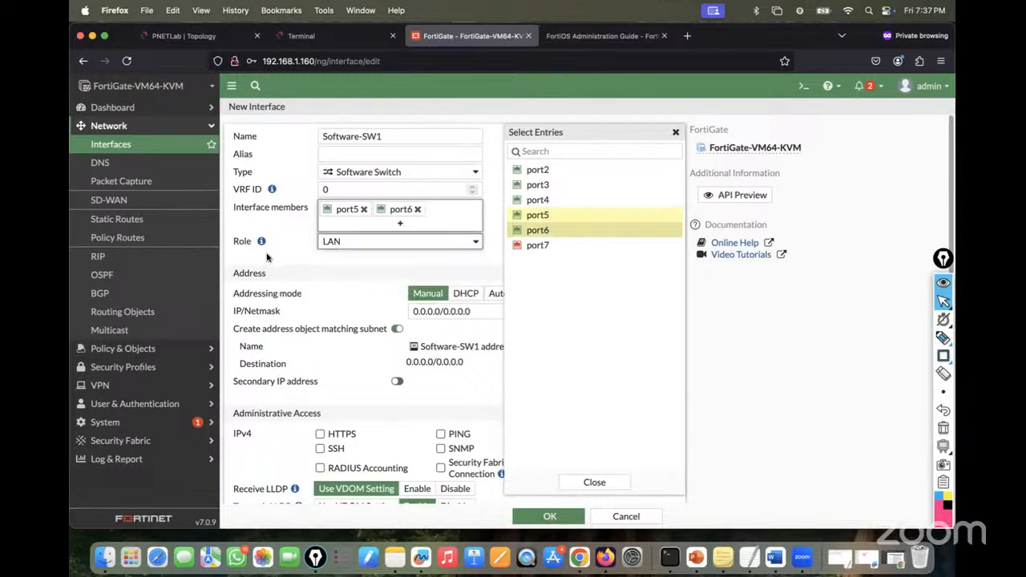
{"action": "left_click", "coordinate": [378, 278]}
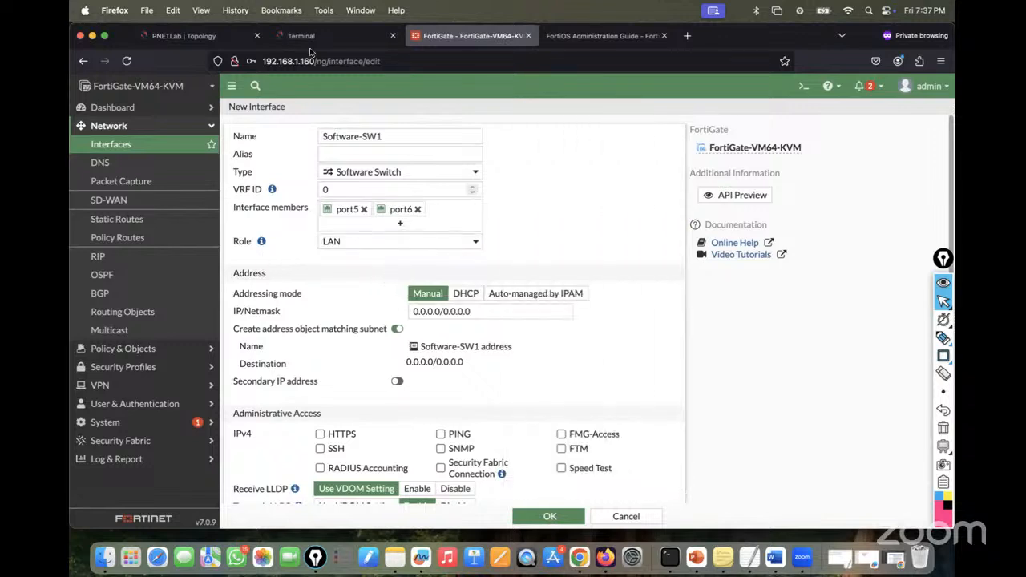
{"action": "left_click", "coordinate": [206, 38]}
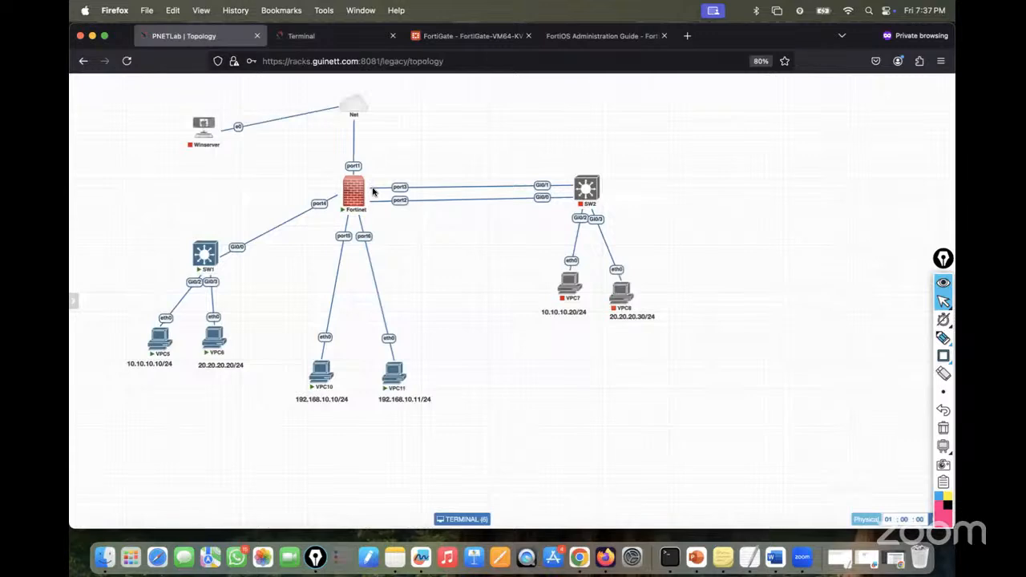
- Draw VPC10 and VPC11 links through port5/port6 and note the /24 subnet and port1
{"action": "left_click", "coordinate": [942, 336]}
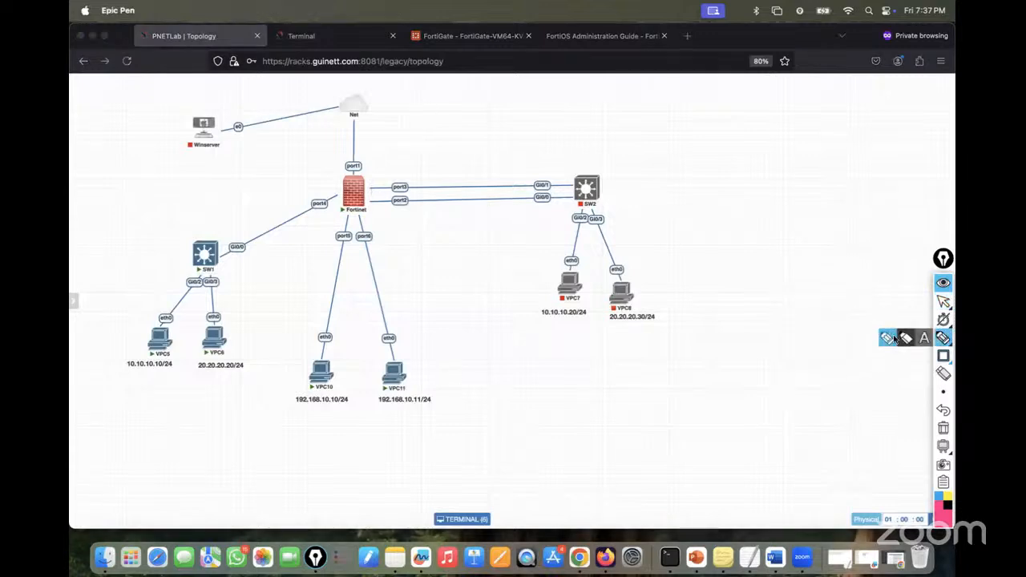
{"action": "mouse_move", "coordinate": [327, 376]}
{"action": "left_mouse_down"}
{"action": "mouse_move", "coordinate": [343, 298]}
{"action": "mouse_move", "coordinate": [346, 113]}
{"action": "mouse_move", "coordinate": [207, 136]}
{"action": "left_mouse_up"}
{"action": "mouse_move", "coordinate": [391, 351]}
{"action": "left_mouse_down"}
{"action": "mouse_move", "coordinate": [368, 276]}
{"action": "mouse_move", "coordinate": [370, 124]}
{"action": "left_mouse_up"}
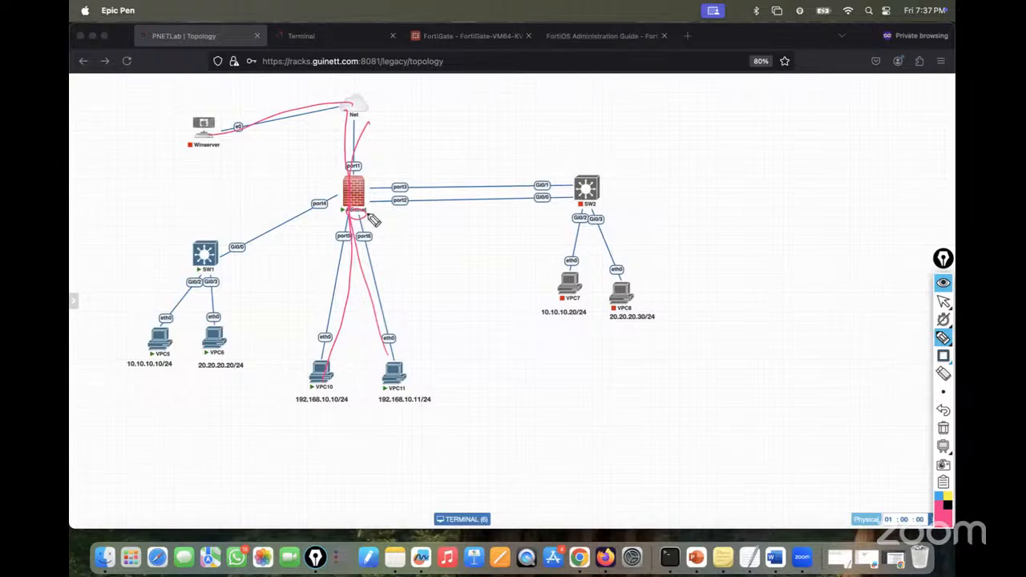
{"action": "mouse_move", "coordinate": [391, 221]}
{"action": "left_mouse_down"}
{"action": "mouse_move", "coordinate": [401, 231]}
{"action": "mouse_move", "coordinate": [450, 214]}
{"action": "left_mouse_up"}
{"action": "left_click_drag", "start_coordinate": [402, 249], "coordinate": [467, 214]}
{"action": "left_click_drag", "start_coordinate": [466, 200], "coordinate": [471, 211]}
{"action": "left_click_drag", "start_coordinate": [474, 198], "coordinate": [470, 217]}
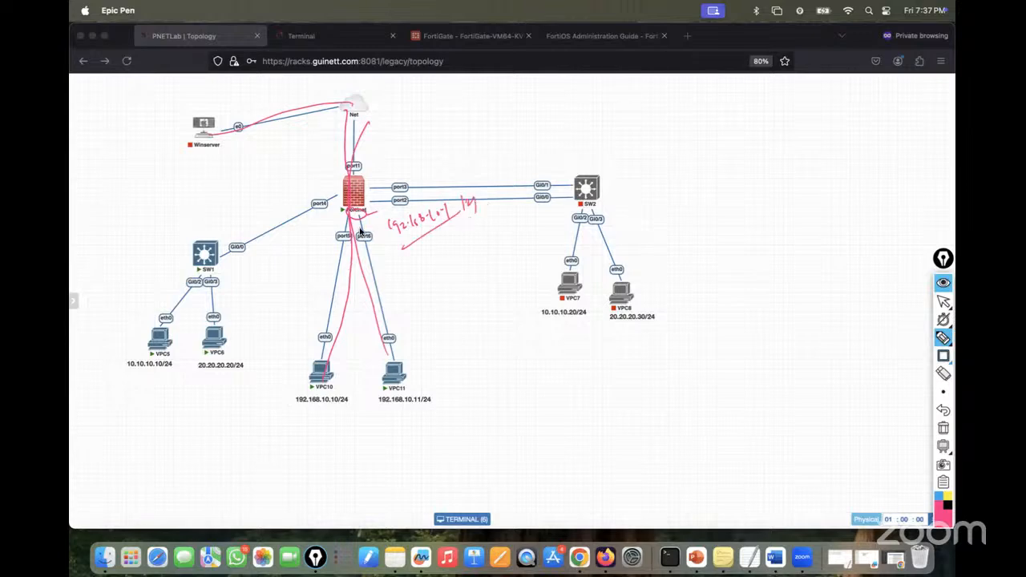
{"action": "mouse_move", "coordinate": [363, 191]}
{"action": "left_mouse_down"}
{"action": "mouse_move", "coordinate": [413, 160]}
{"action": "mouse_move", "coordinate": [440, 165]}
{"action": "mouse_move", "coordinate": [462, 144]}
{"action": "mouse_move", "coordinate": [495, 140]}
{"action": "mouse_move", "coordinate": [545, 106]}
{"action": "mouse_move", "coordinate": [565, 122]}
{"action": "left_mouse_up"}
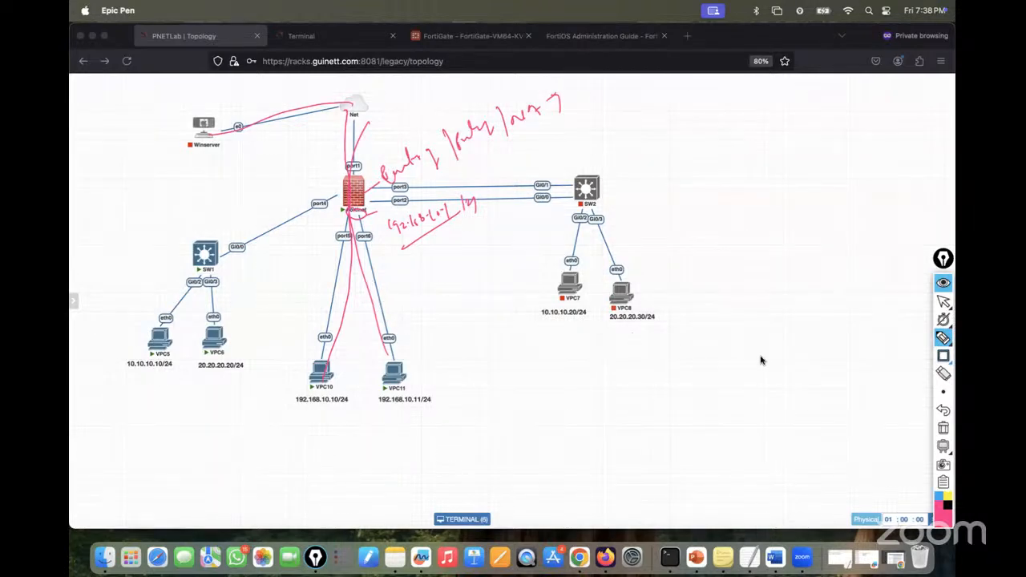
- Erase the annotations and stop drawing on the topology
{"action": "left_click", "coordinate": [943, 428]}
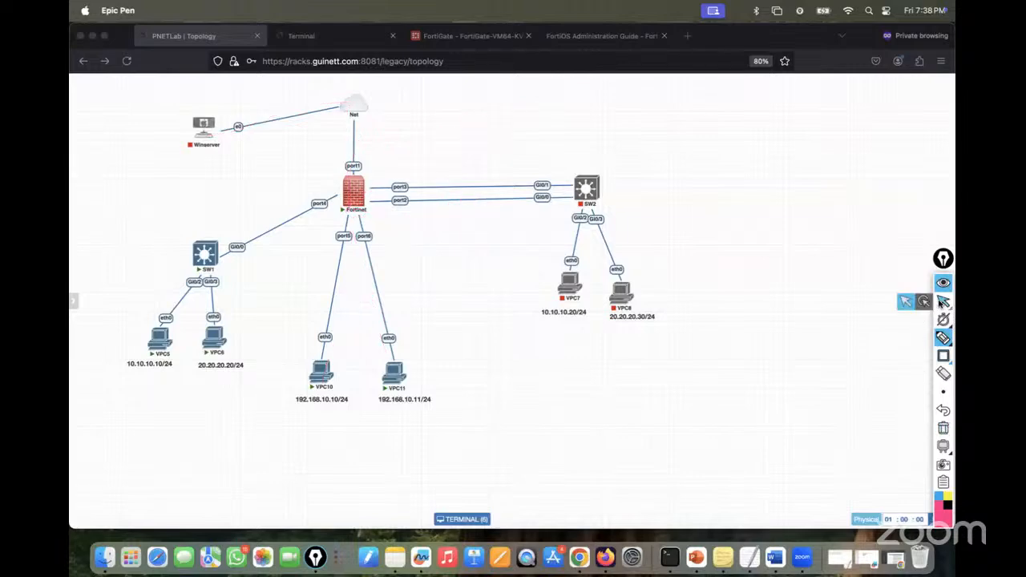
{"action": "left_click", "coordinate": [943, 301]}
{"action": "left_click", "coordinate": [471, 36]}
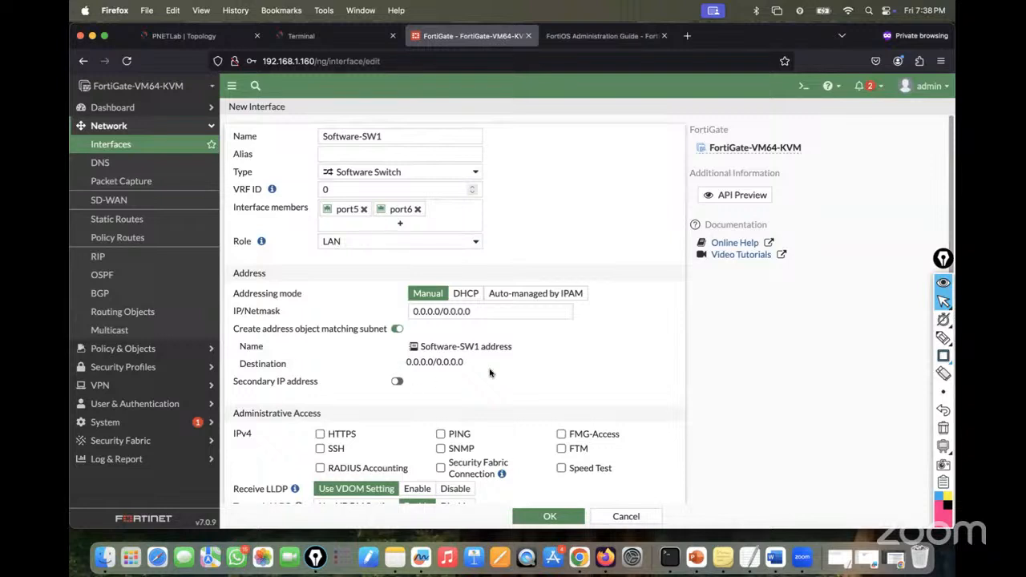
- Save the Software-SW1 interface with OK and check it in the interfaces list
{"action": "scroll", "coordinate": [504, 372], "scroll_direction": "down", "scroll_amount": 2}
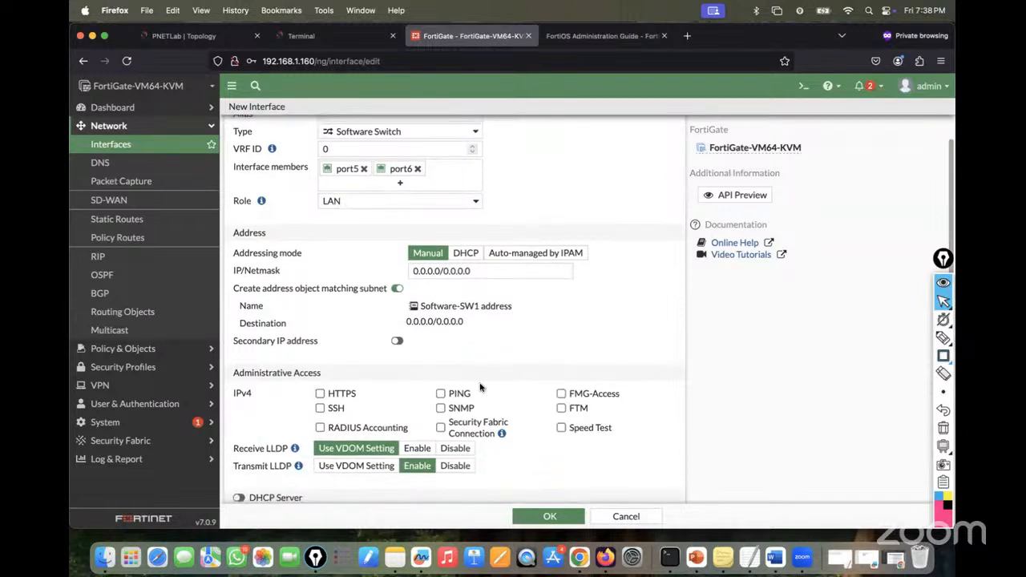
{"action": "scroll", "coordinate": [417, 213], "scroll_direction": "down", "scroll_amount": 3}
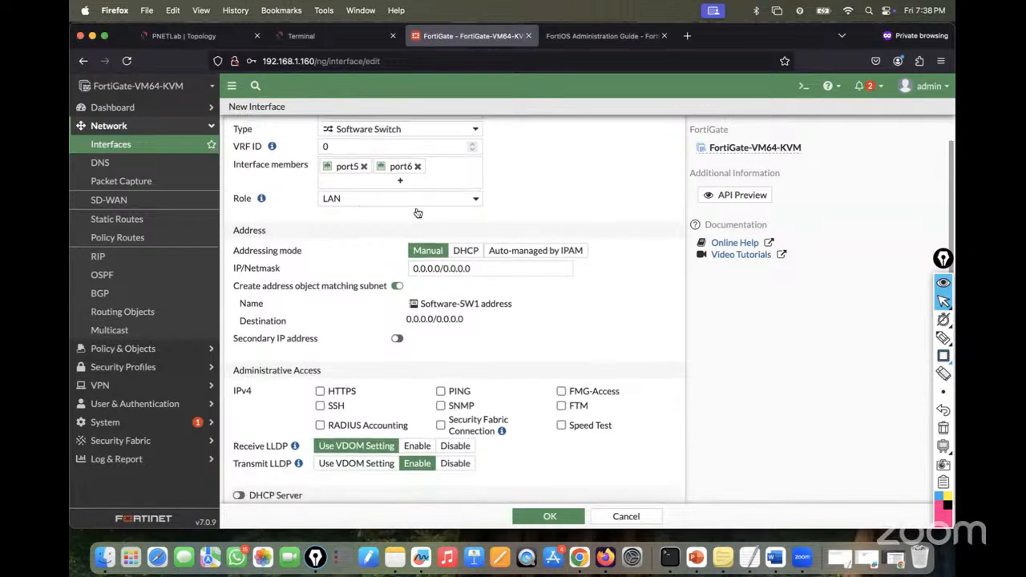
{"action": "scroll", "coordinate": [417, 280], "scroll_direction": "down", "scroll_amount": 5}
{"action": "scroll", "coordinate": [419, 280], "scroll_direction": "down", "scroll_amount": 2}
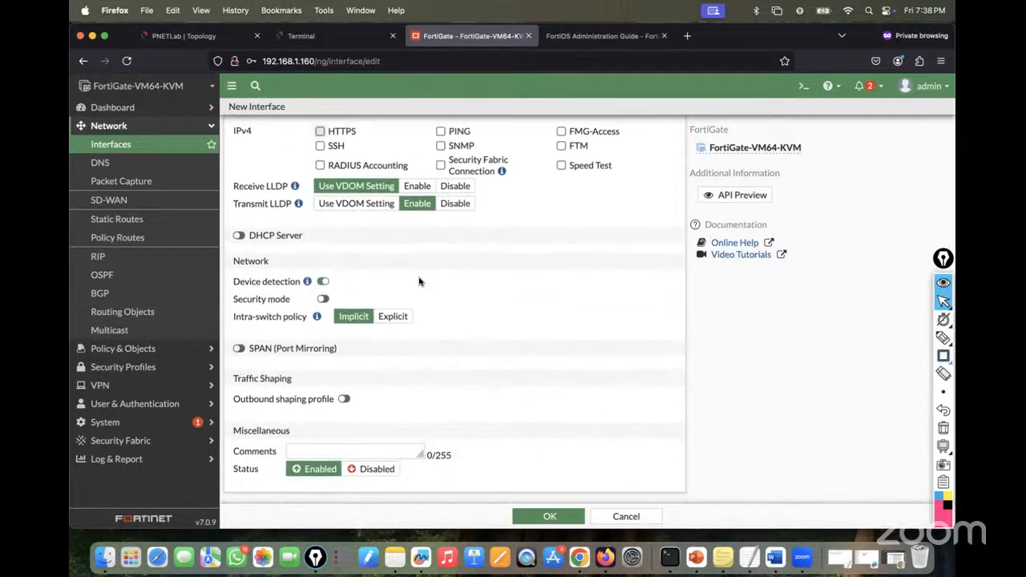
{"action": "left_click", "coordinate": [549, 517]}
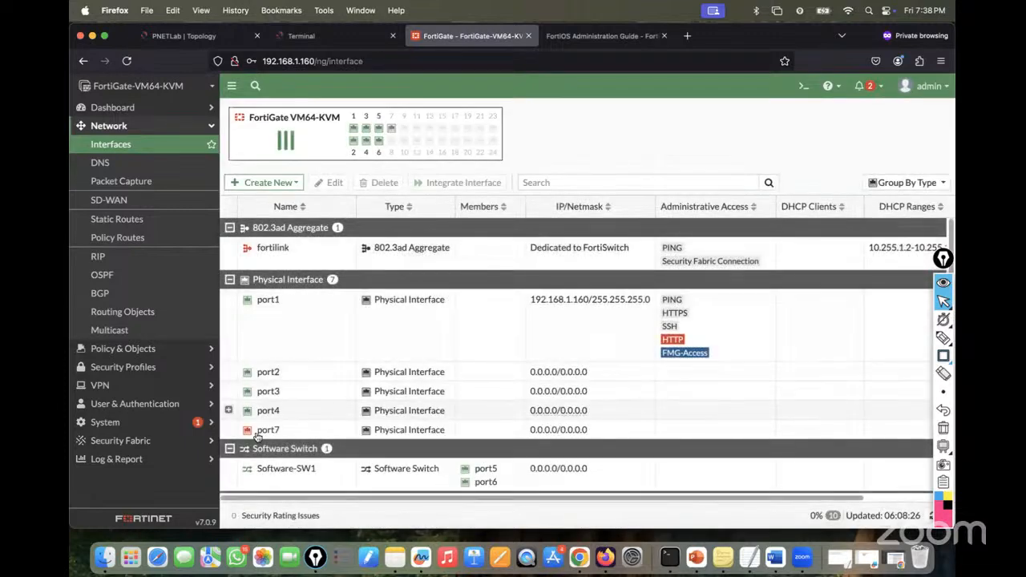
{"action": "scroll", "coordinate": [337, 453], "scroll_direction": "down", "scroll_amount": 1}
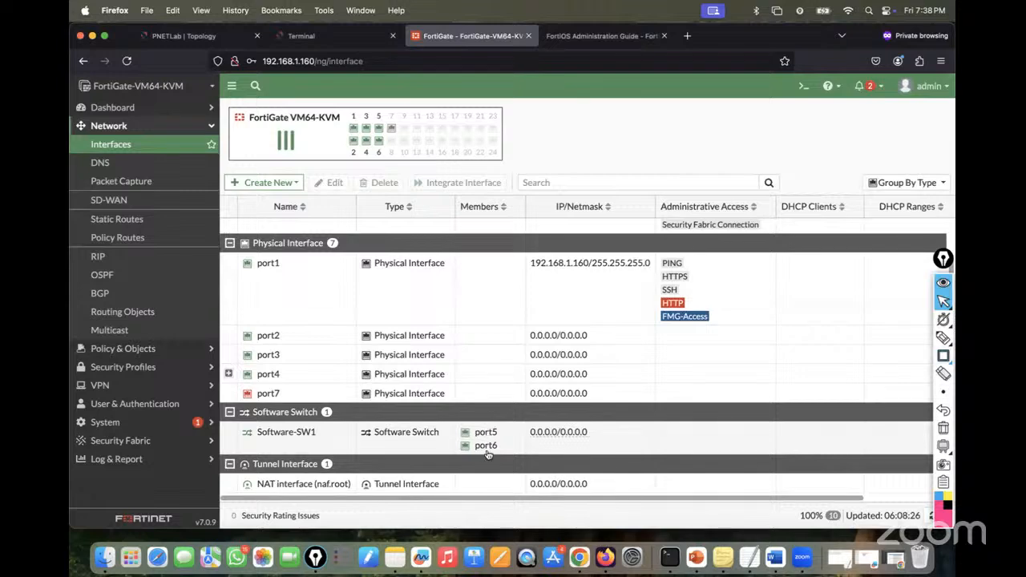
{"action": "left_click", "coordinate": [309, 40]}
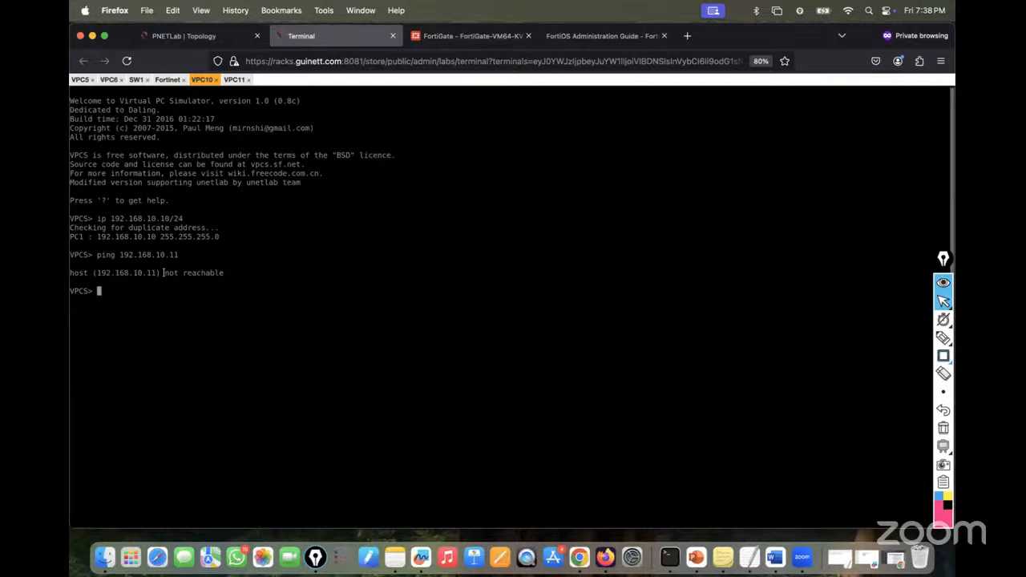
- Rerun VPC10's ping to 192.168.10.11, then ping 192.168.10.10 from VPC11 successfully
{"action": "key", "text": "Up"}
{"action": "key", "text": "Return"}
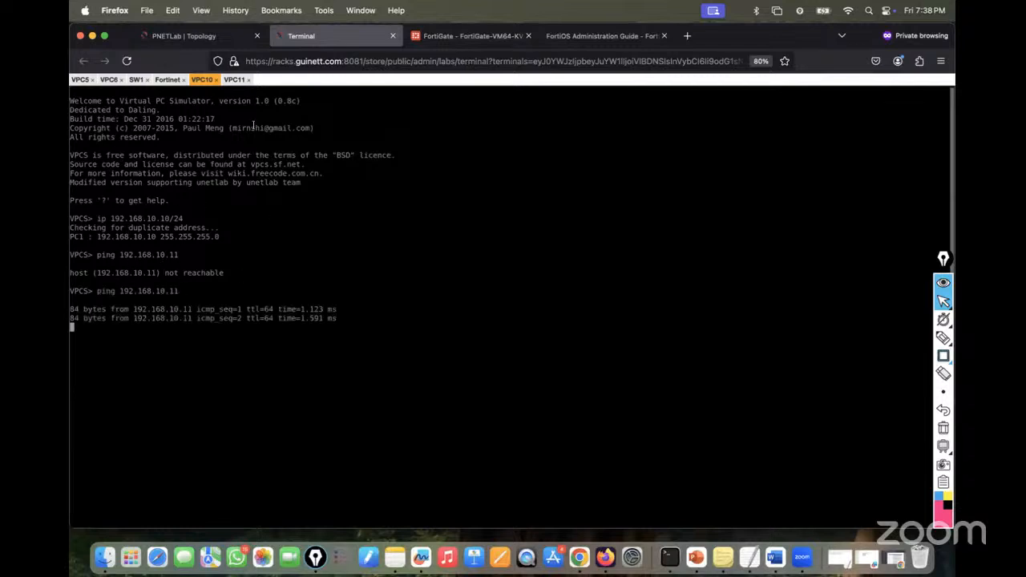
{"action": "left_click", "coordinate": [235, 81]}
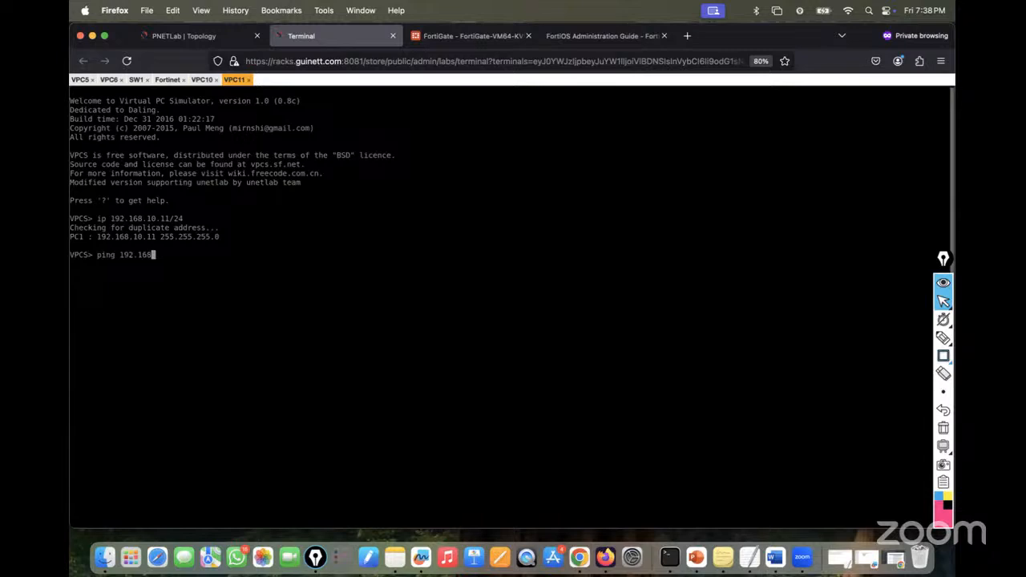
{"action": "type", "text": "ping 192.168.10.10"}
{"action": "key", "text": "Return"}
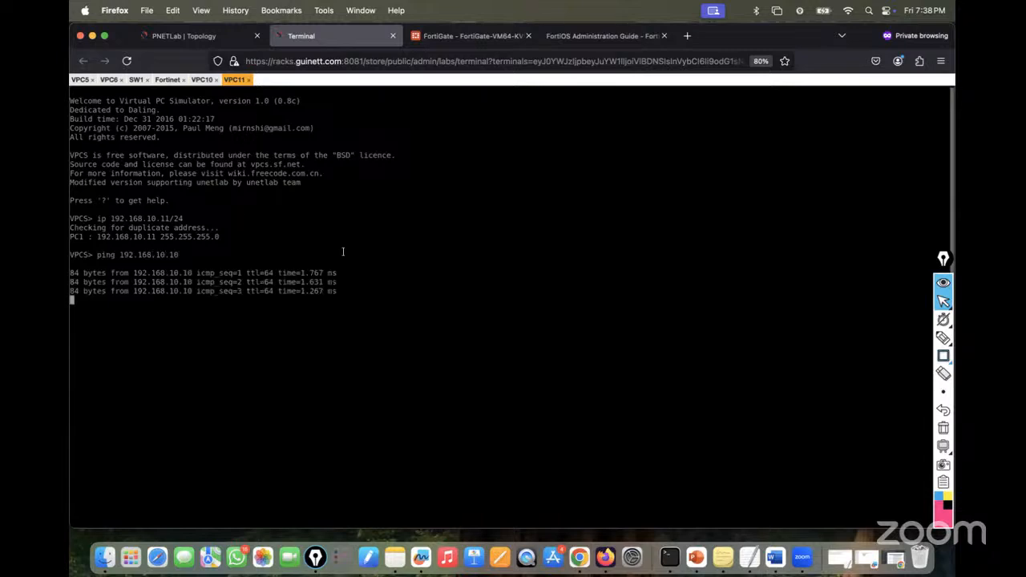
{"action": "key", "text": "ctrl+c"}
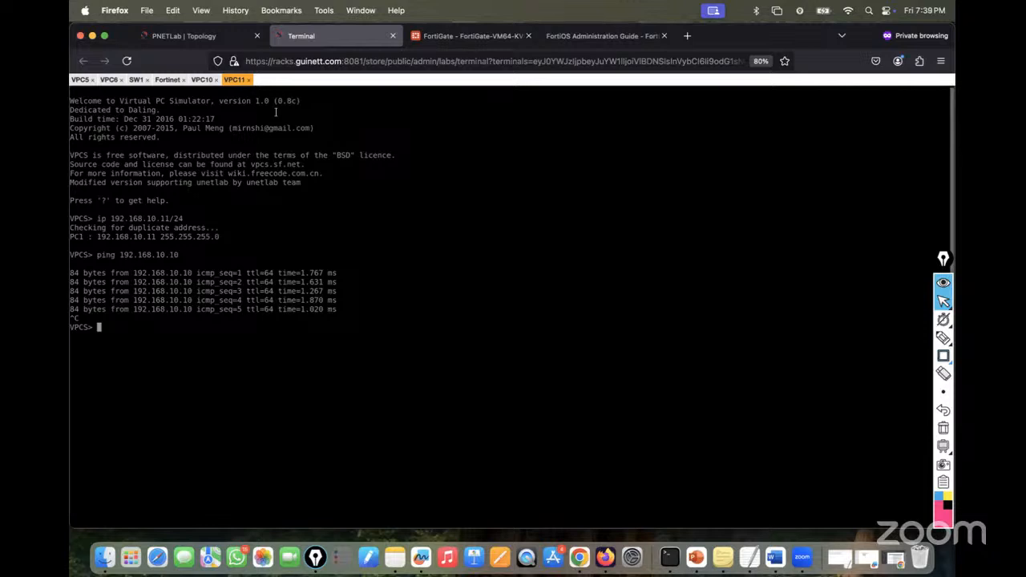
- Bring back the PNETLab topology showing the Fortinet firewall linking SW1, SW2, Net cloud and VPC10/VPC11
{"action": "left_click", "coordinate": [188, 35]}
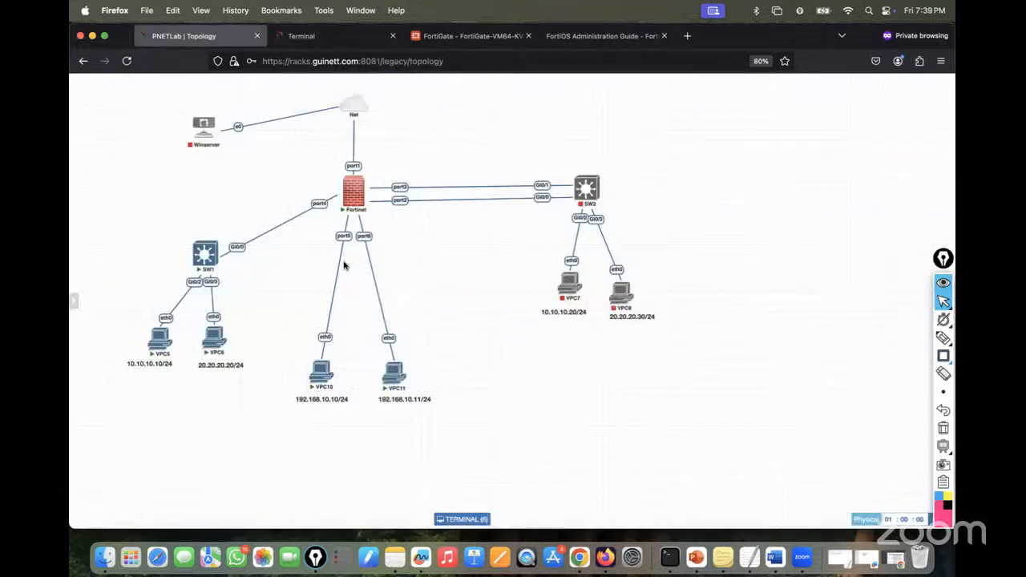
{"action": "mouse_move", "coordinate": [353, 116]}
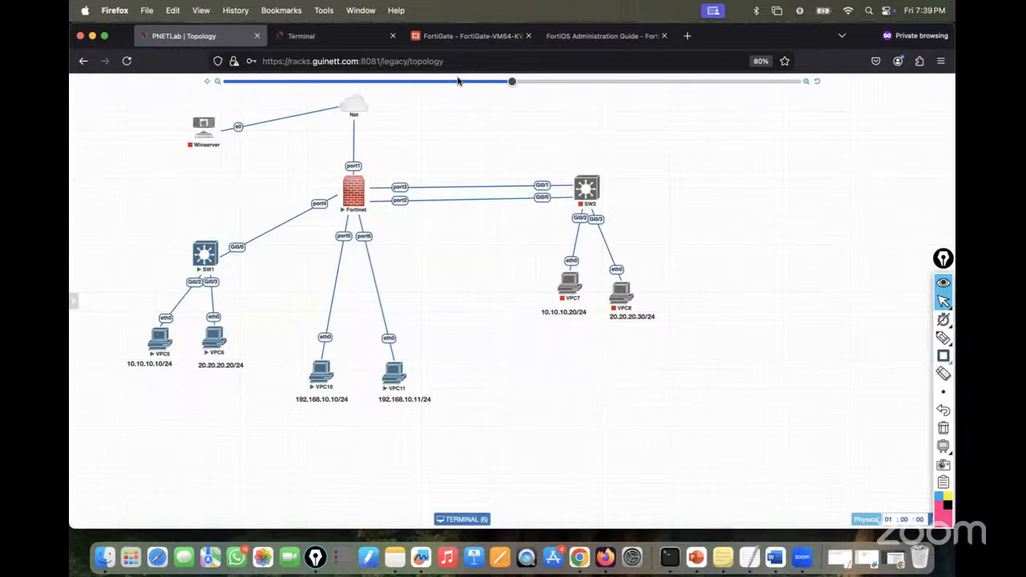
- Switch port1 from DHCP to manual addressing at 192.168.1.160 and confirm the change
{"action": "left_click", "coordinate": [486, 37]}
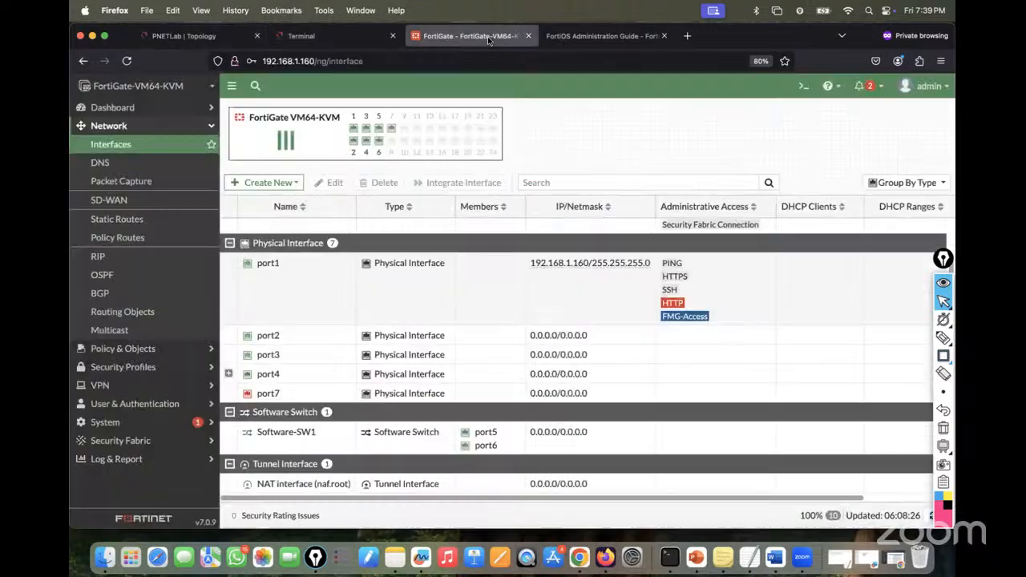
{"action": "left_click", "coordinate": [124, 227]}
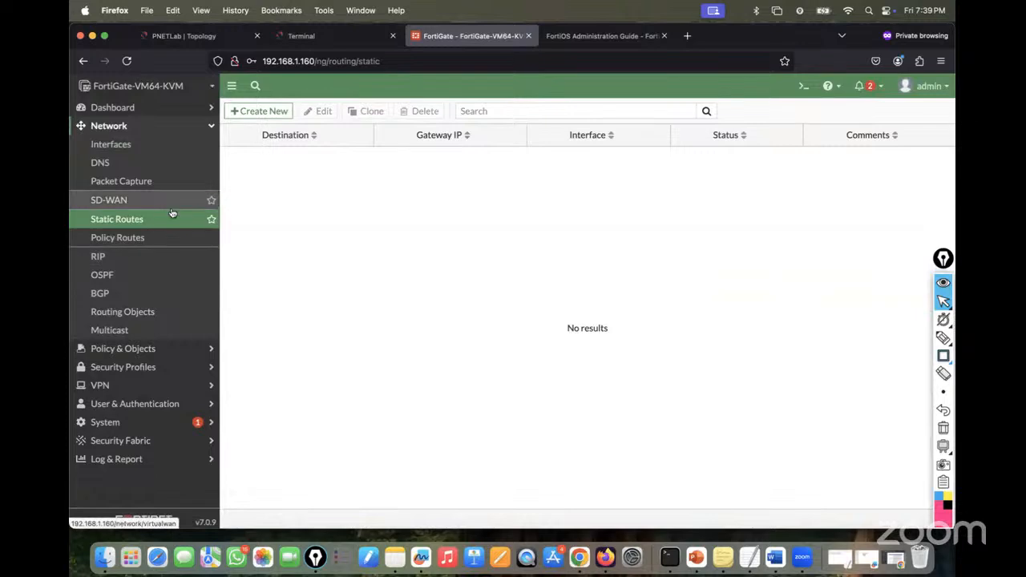
{"action": "left_click", "coordinate": [120, 145]}
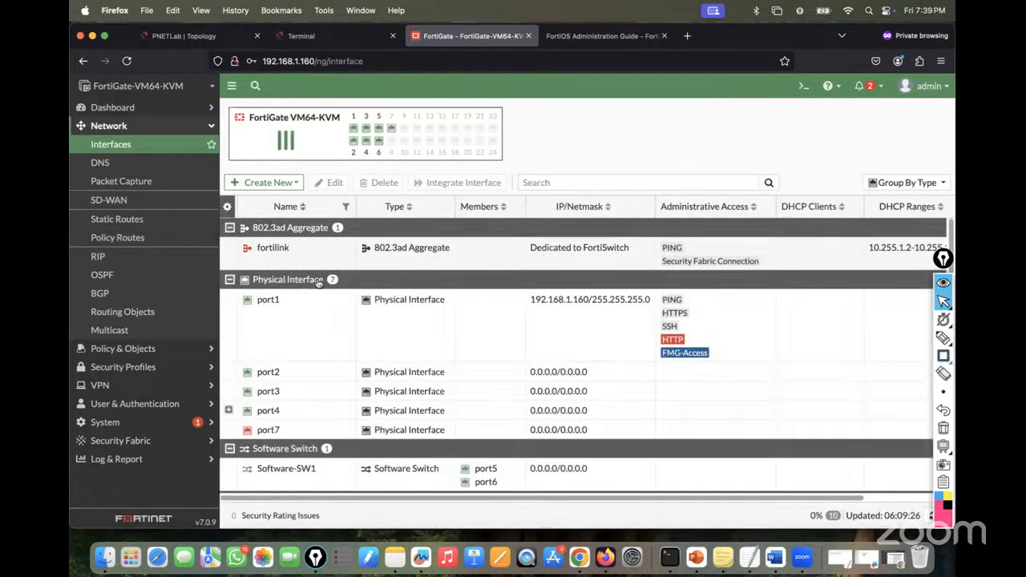
{"action": "double_click", "coordinate": [277, 310]}
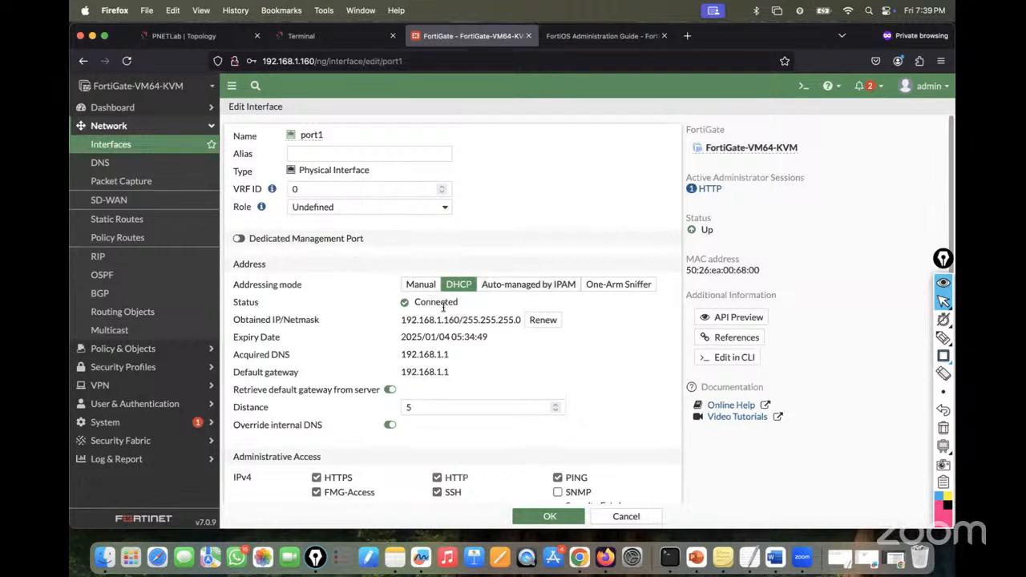
{"action": "left_click", "coordinate": [431, 287]}
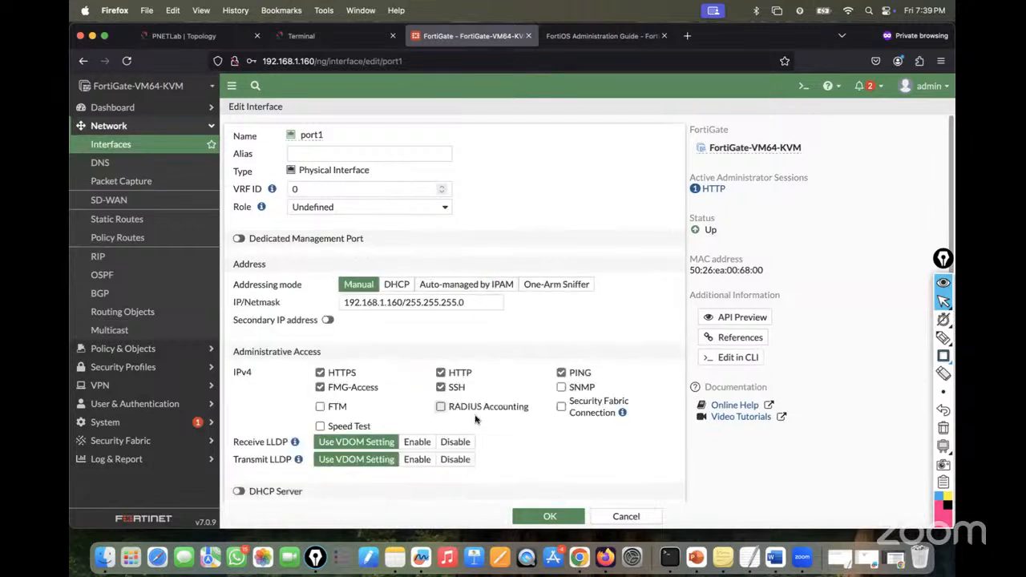
{"action": "left_click", "coordinate": [540, 517]}
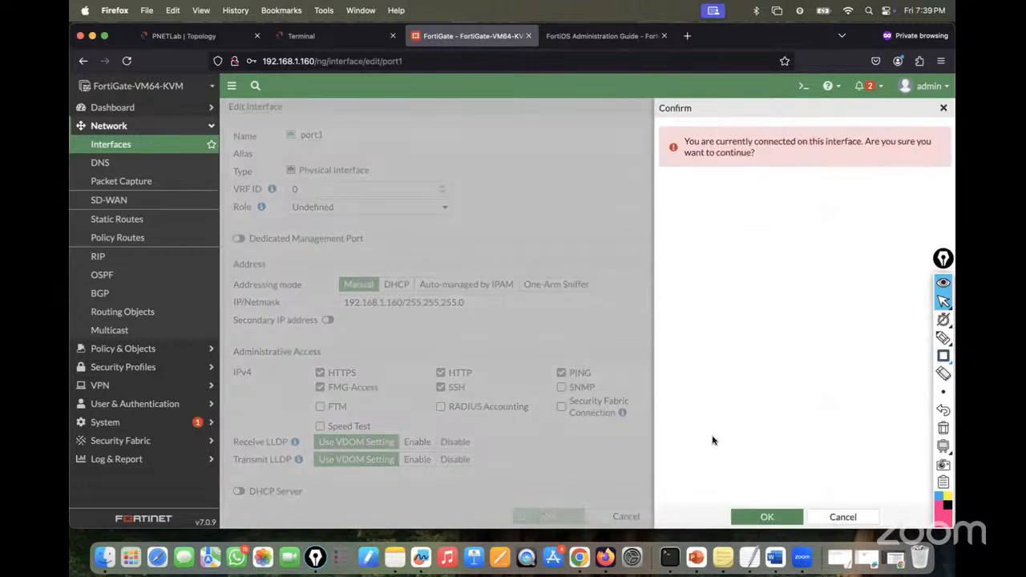
{"action": "left_click", "coordinate": [767, 517]}
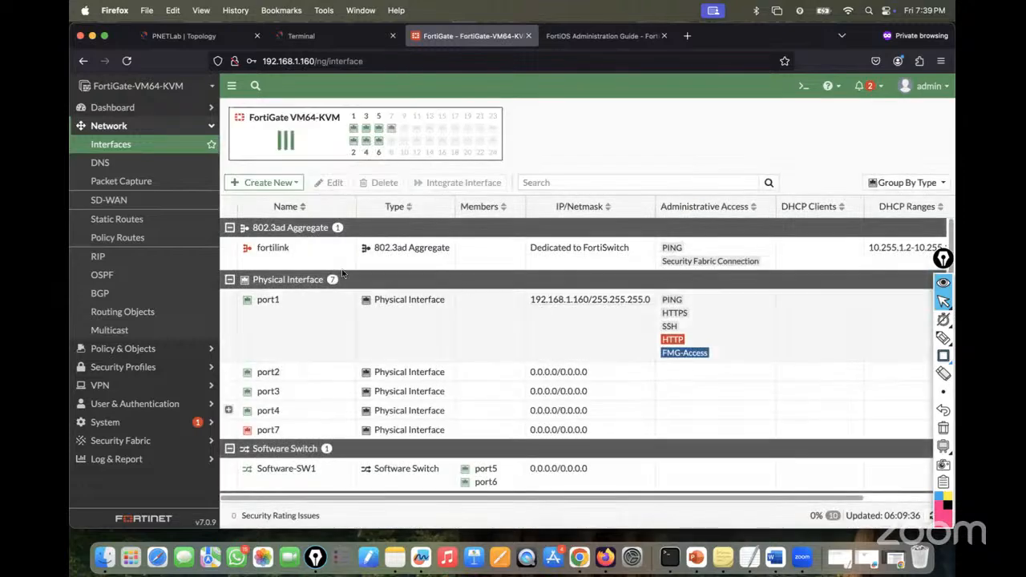
- Add a default static route 0.0.0.0/0 via gateway 192.168.1.1 on port1
{"action": "left_click", "coordinate": [117, 221]}
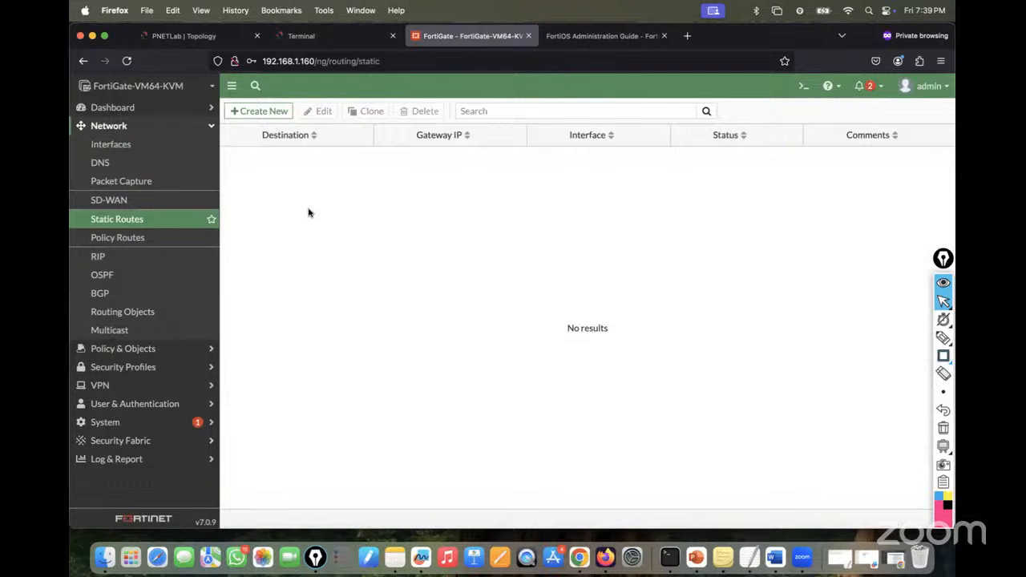
{"action": "left_click", "coordinate": [270, 114]}
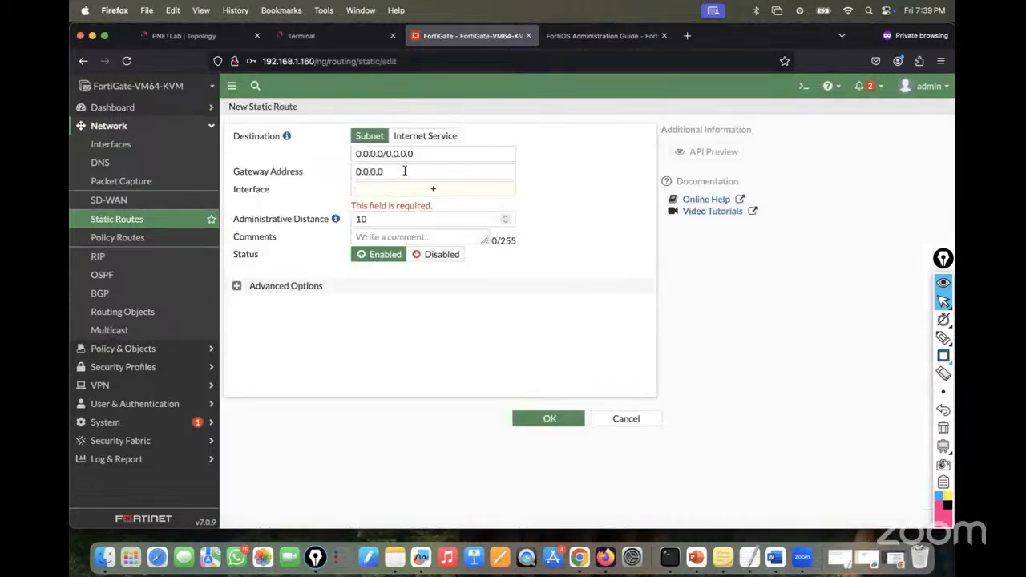
{"action": "left_click", "coordinate": [287, 171]}
{"action": "type", "text": "192.168.1.1"}
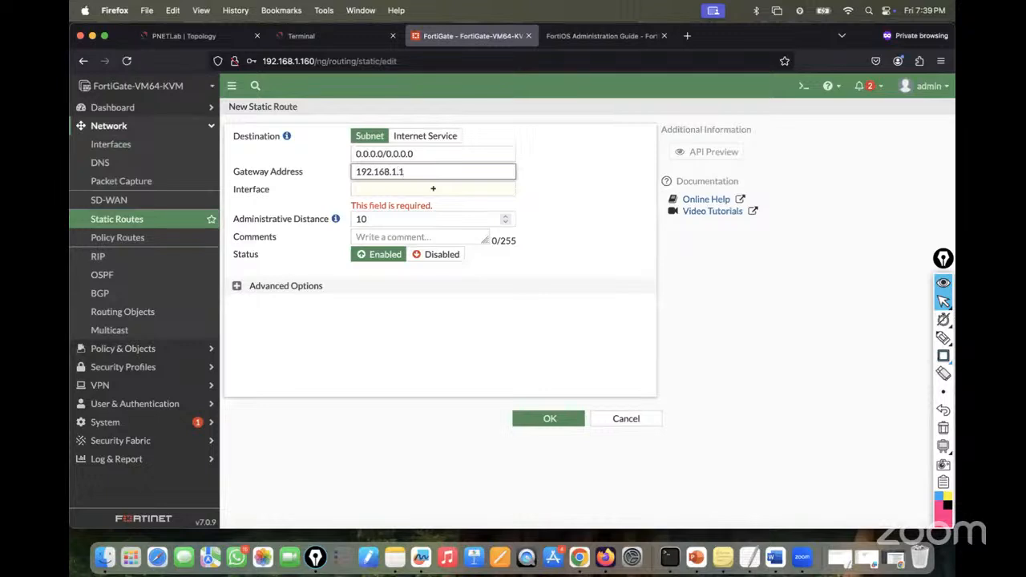
{"action": "left_click", "coordinate": [375, 187]}
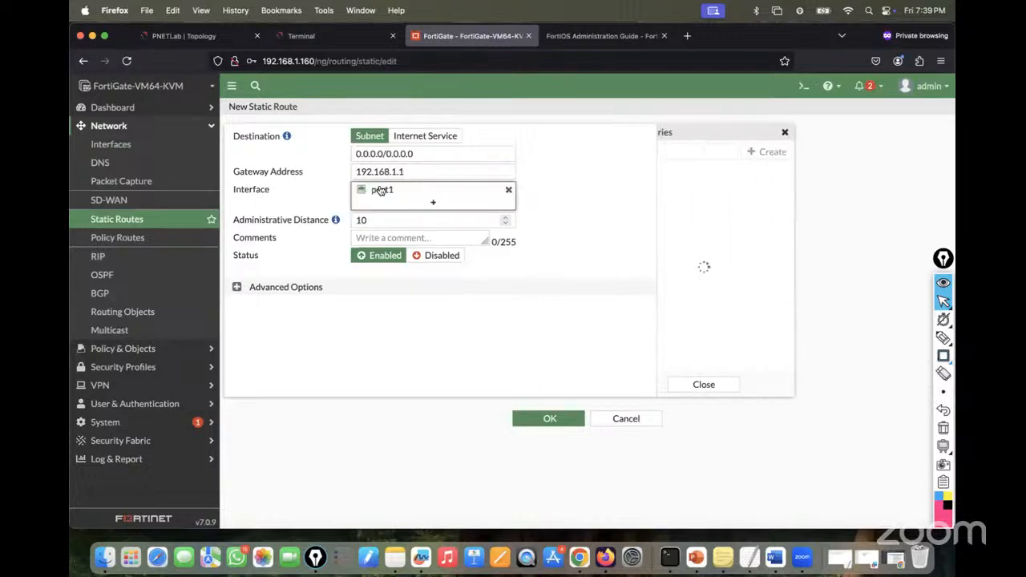
{"action": "left_click", "coordinate": [478, 392]}
{"action": "left_click", "coordinate": [546, 423]}
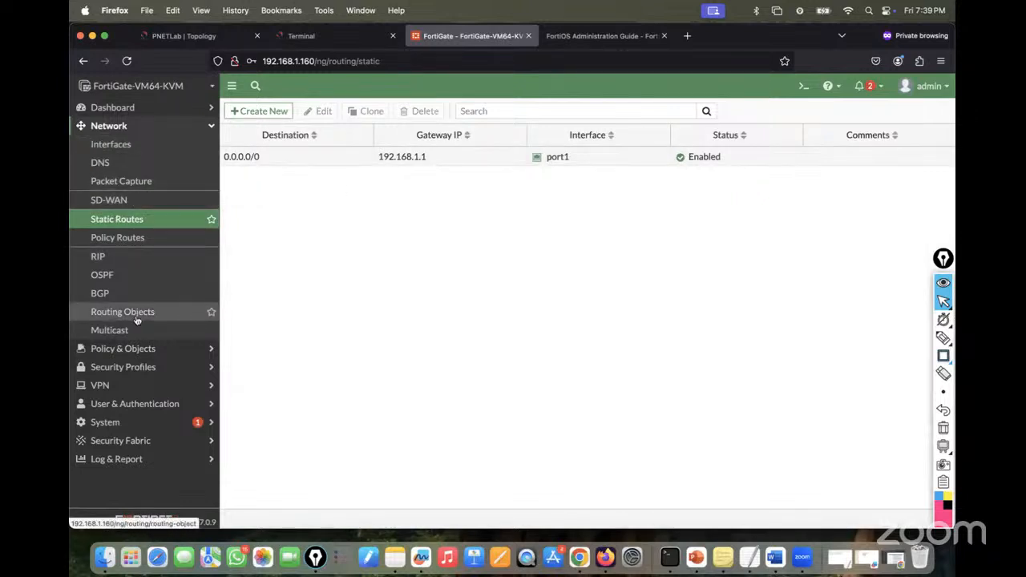
{"action": "left_click", "coordinate": [135, 352]}
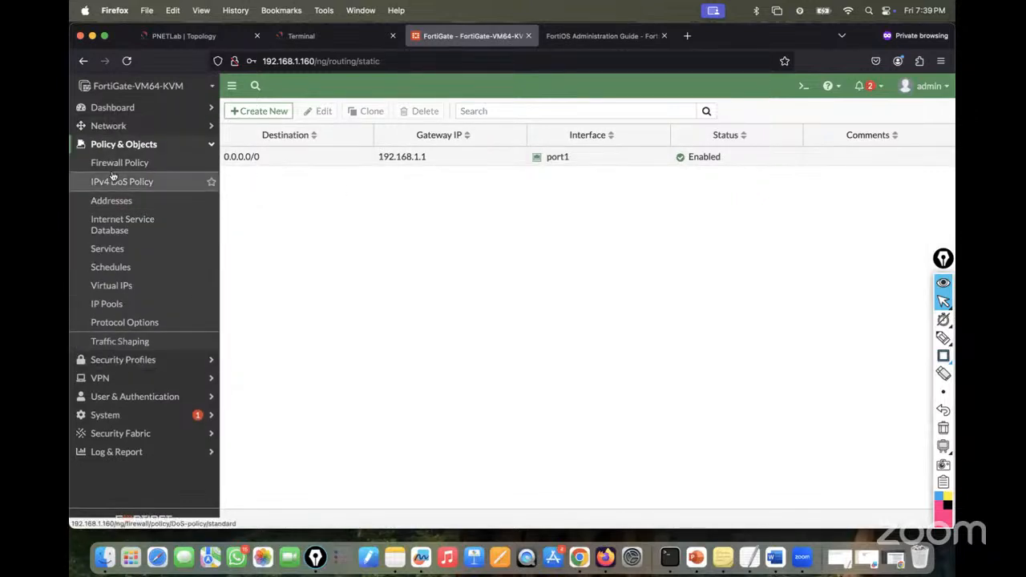
{"action": "left_click", "coordinate": [104, 164]}
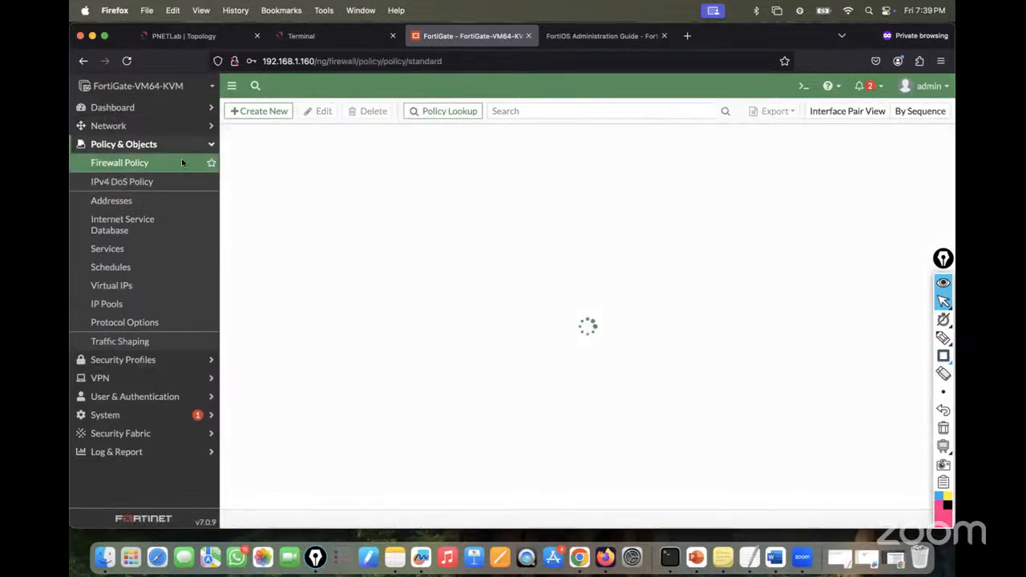
- Start a new firewall policy named LAN-to-WAN-Policy from Software-SW1 to outgoing interface port1
{"action": "left_click", "coordinate": [193, 34]}
{"action": "left_click", "coordinate": [471, 38]}
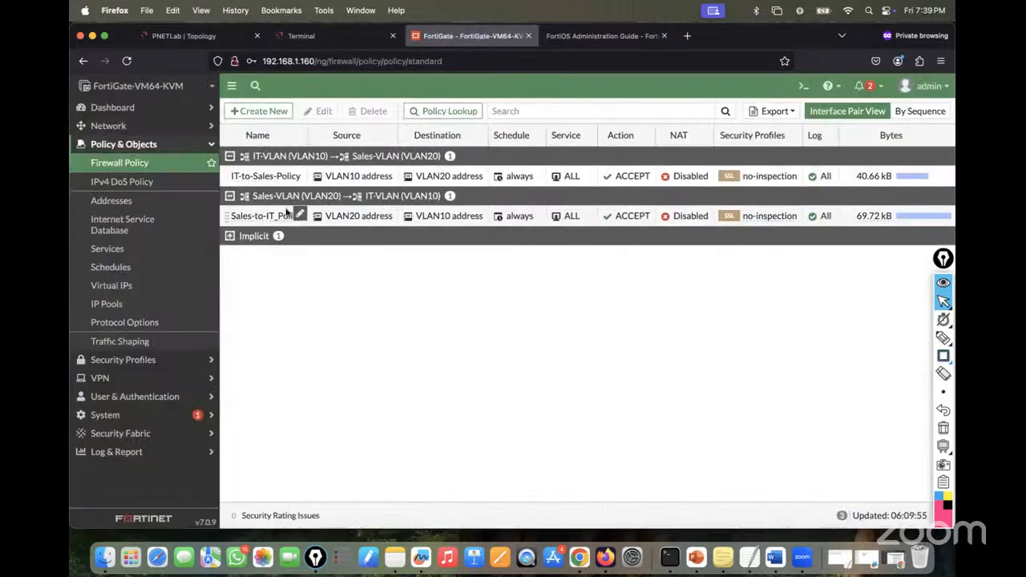
{"action": "left_click", "coordinate": [259, 105]}
{"action": "left_click", "coordinate": [339, 145]}
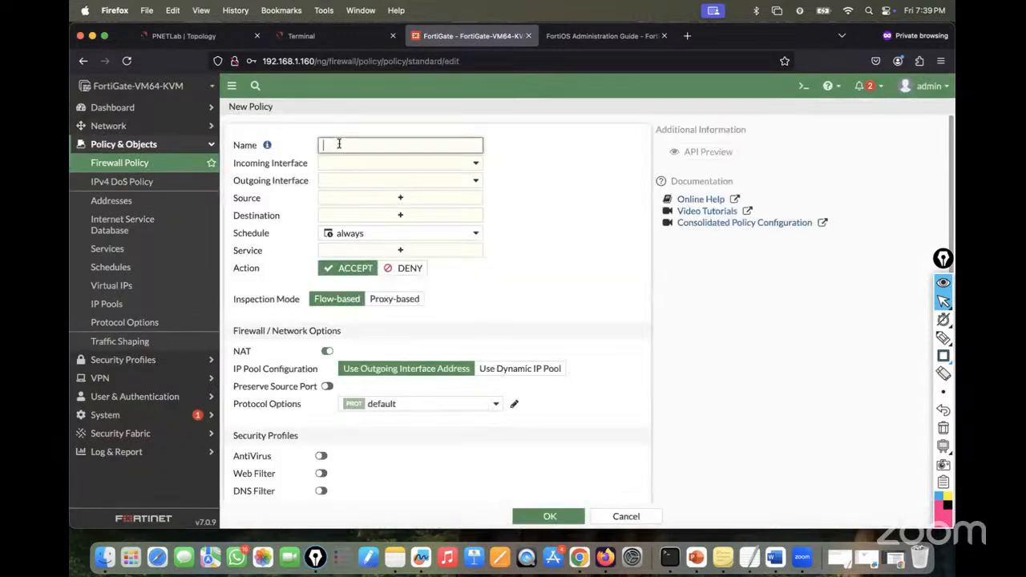
{"action": "type", "text": "LAN-to-WAN-Policy"}
{"action": "left_click", "coordinate": [377, 165]}
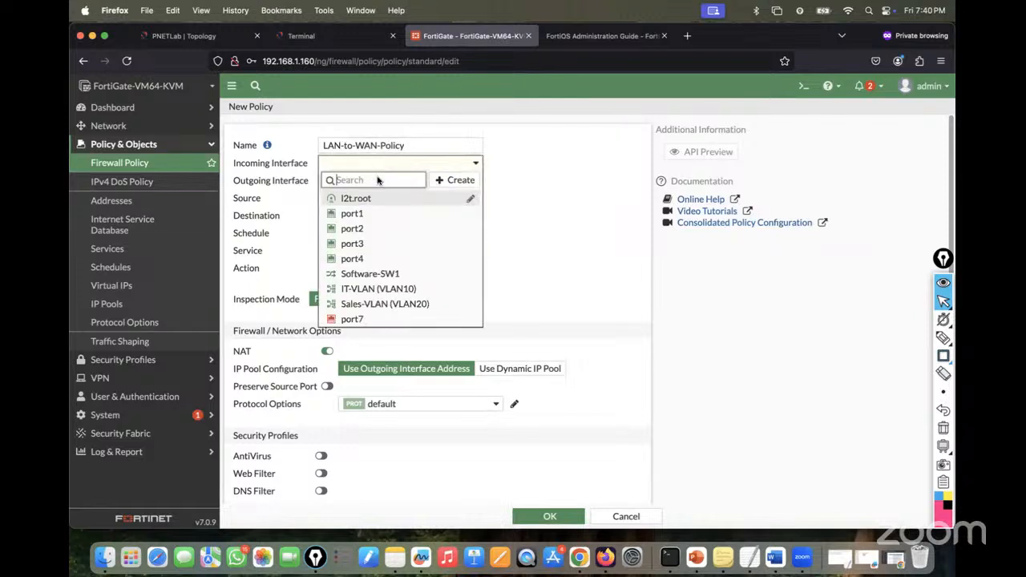
{"action": "left_click", "coordinate": [381, 274]}
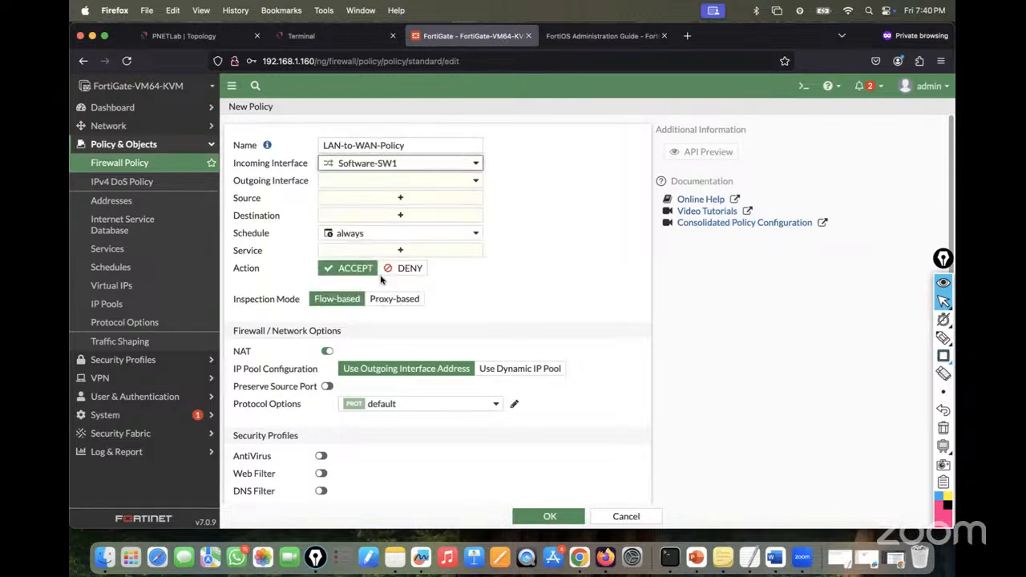
{"action": "left_click", "coordinate": [401, 181]}
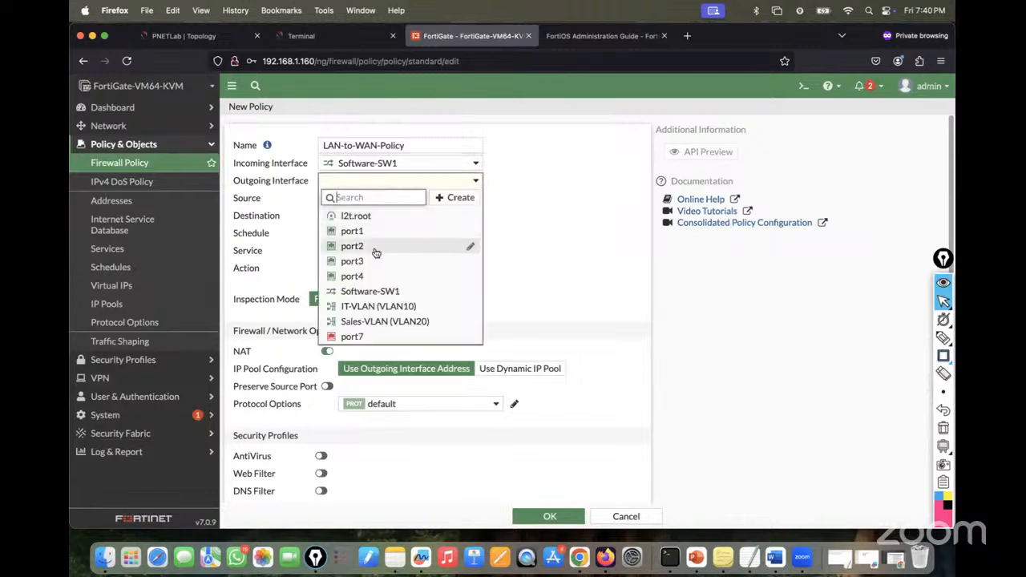
{"action": "left_click", "coordinate": [183, 36]}
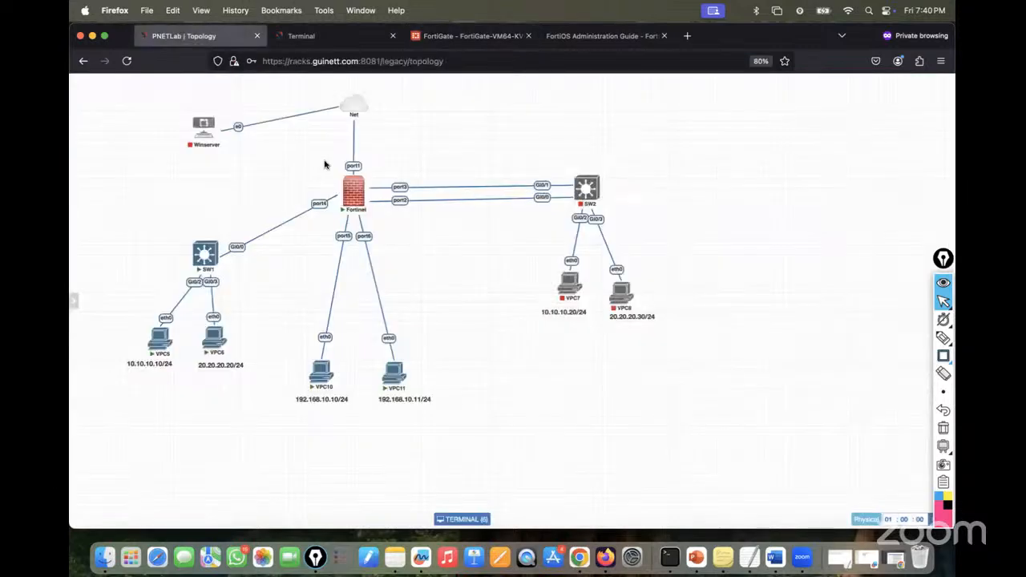
{"action": "left_click", "coordinate": [472, 36]}
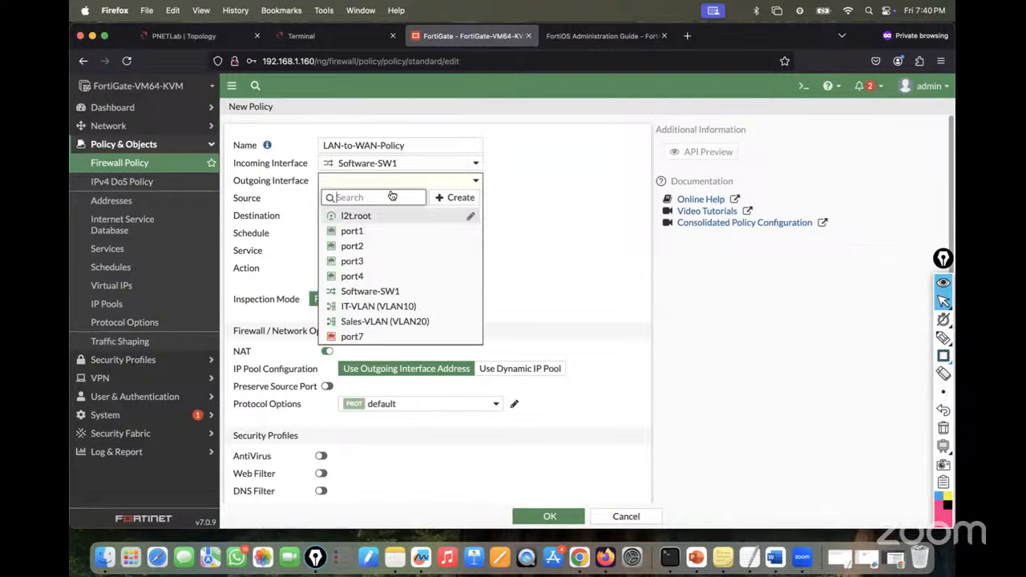
{"action": "left_click", "coordinate": [361, 230]}
- Set source Software-SW1 address, destination all, service ALL, log all sessions, and save the policy
{"action": "left_click", "coordinate": [357, 198]}
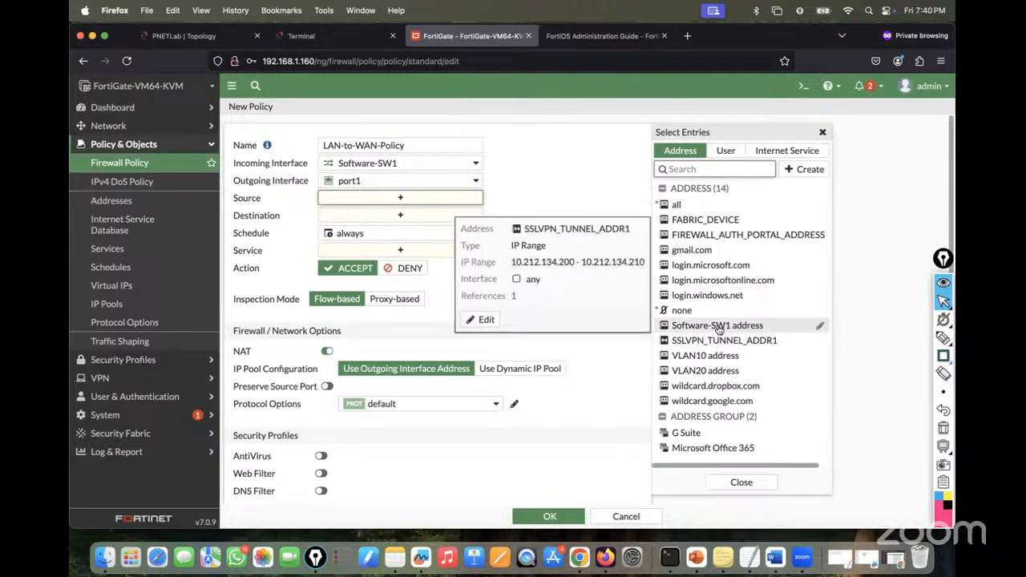
{"action": "mouse_move", "coordinate": [718, 329]}
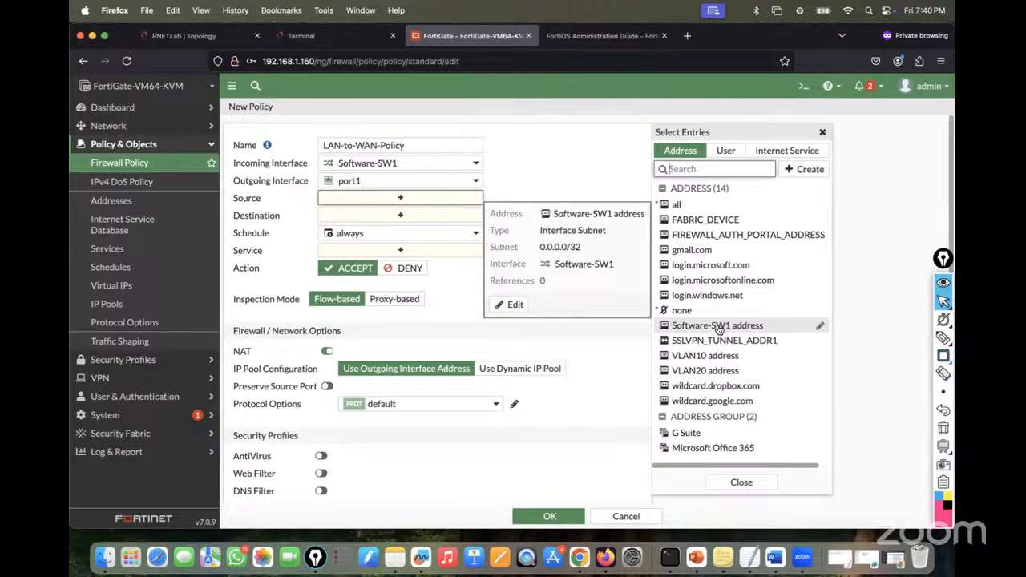
{"action": "left_click", "coordinate": [719, 326]}
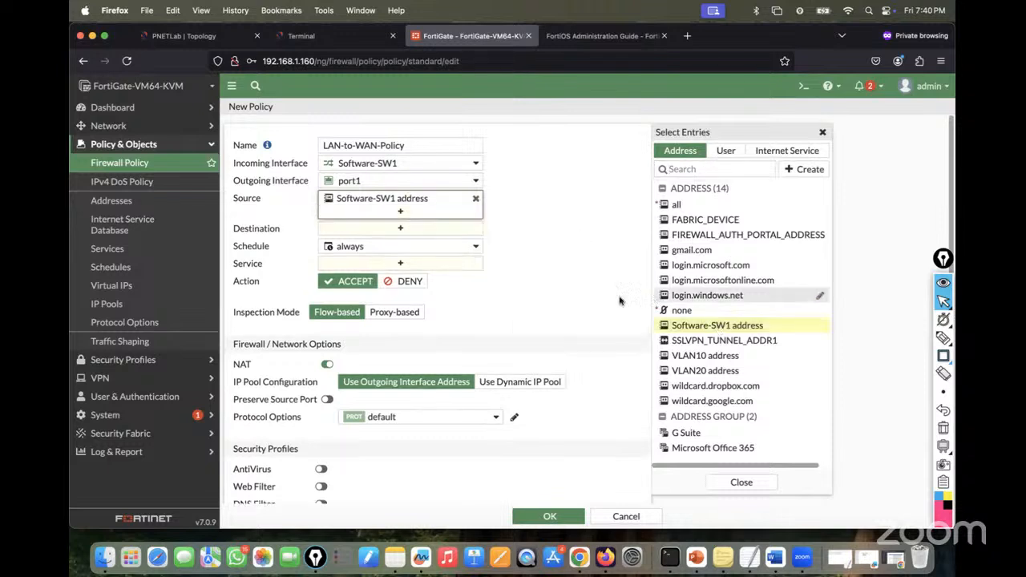
{"action": "left_click", "coordinate": [401, 228]}
{"action": "left_click", "coordinate": [675, 204]}
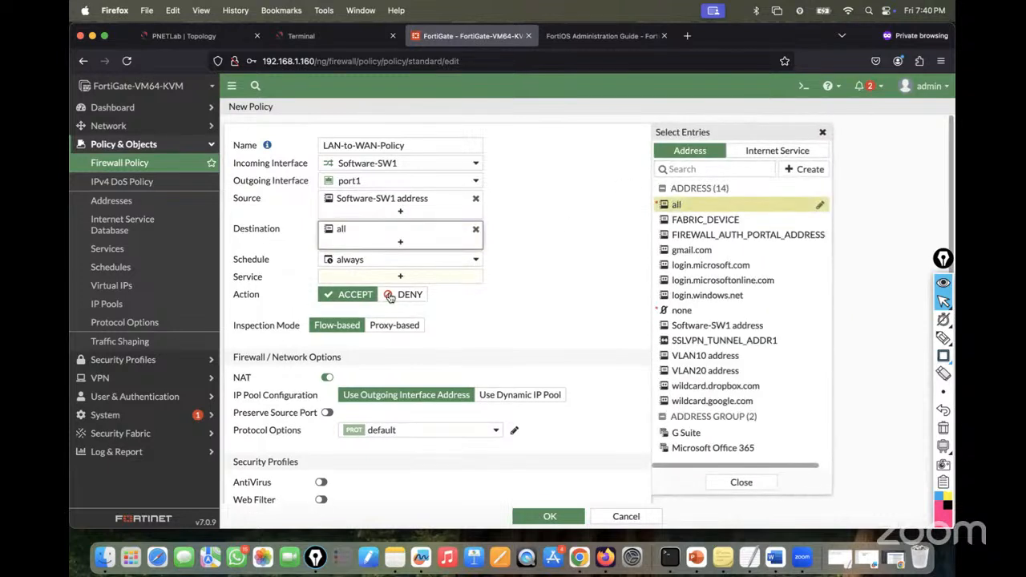
{"action": "left_click", "coordinate": [365, 277]}
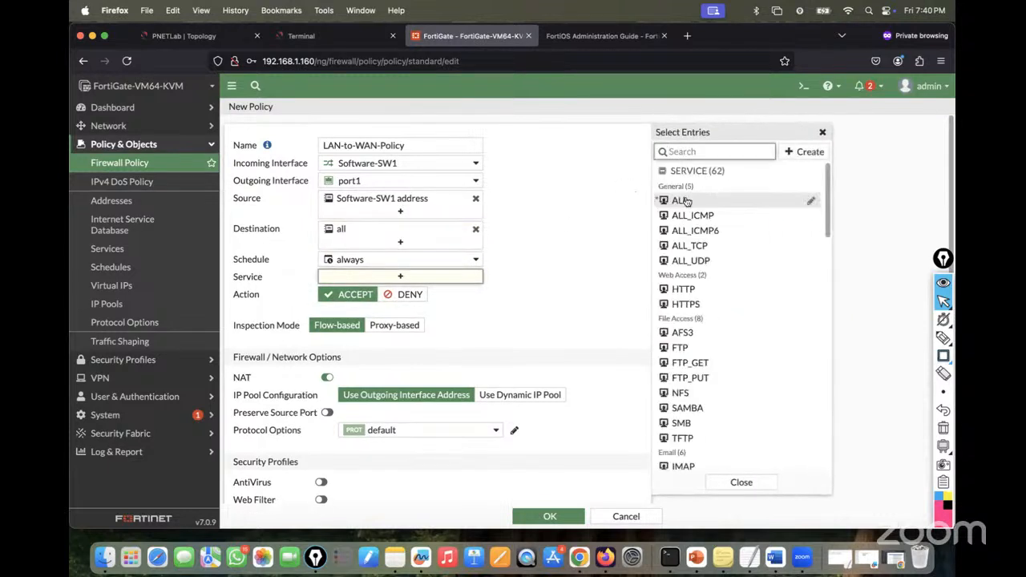
{"action": "left_click", "coordinate": [746, 201]}
{"action": "left_click", "coordinate": [385, 373]}
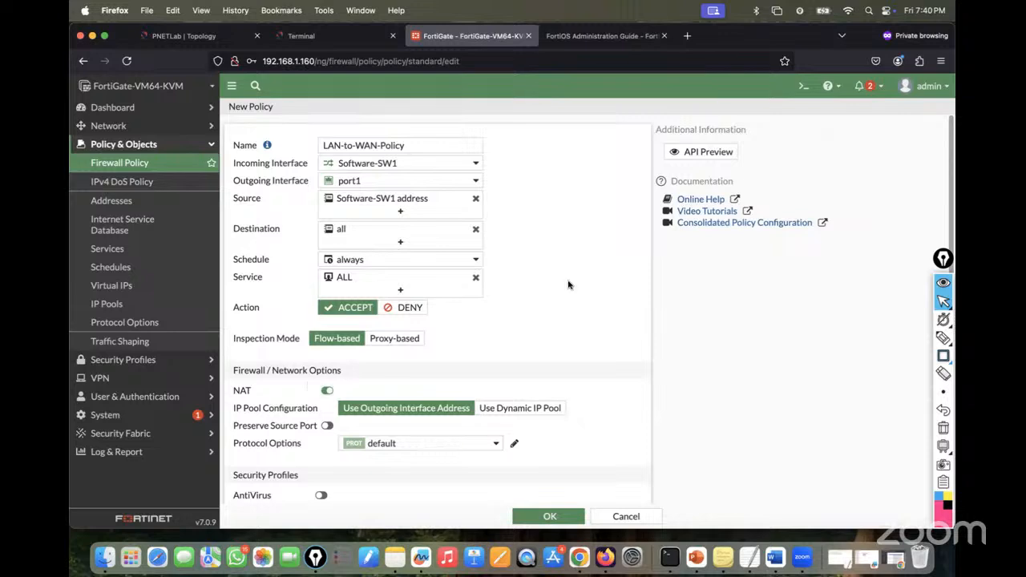
{"action": "scroll", "coordinate": [559, 294], "scroll_direction": "down", "scroll_amount": 5}
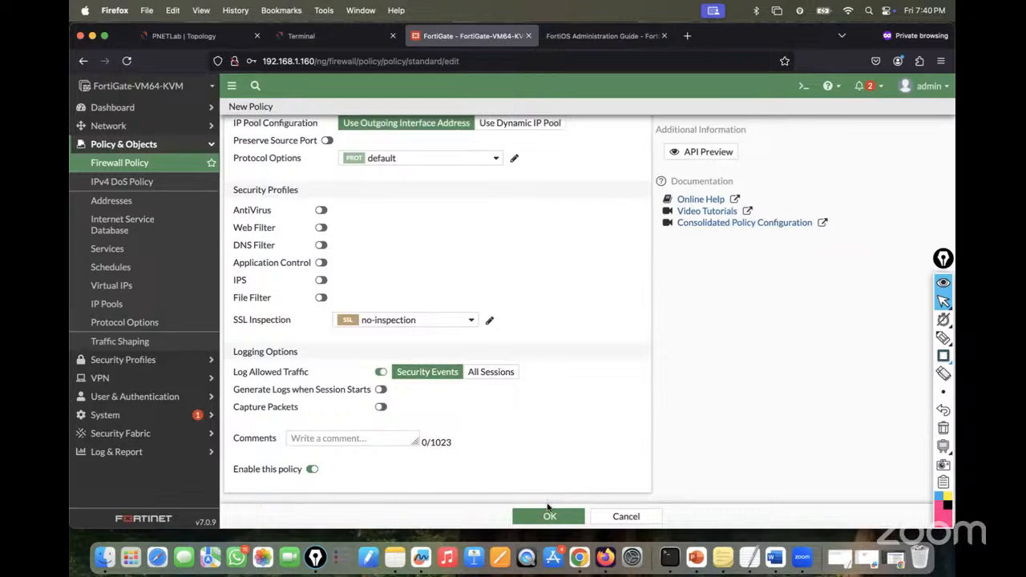
{"action": "left_click", "coordinate": [490, 375]}
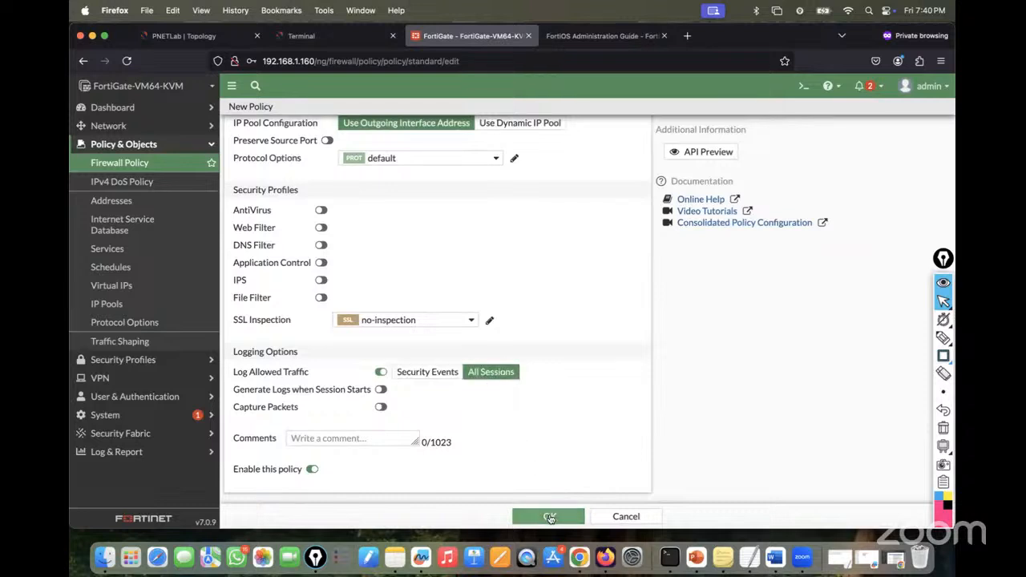
{"action": "left_click", "coordinate": [550, 518]}
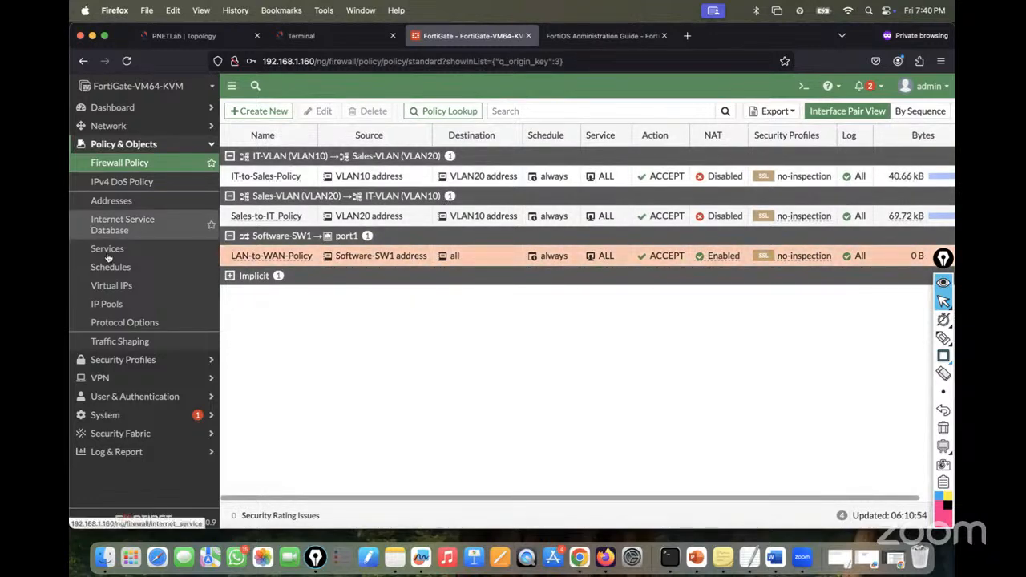
- Review the lab topology, then open FortiGate's Network > Interfaces list
{"action": "left_click", "coordinate": [184, 35]}
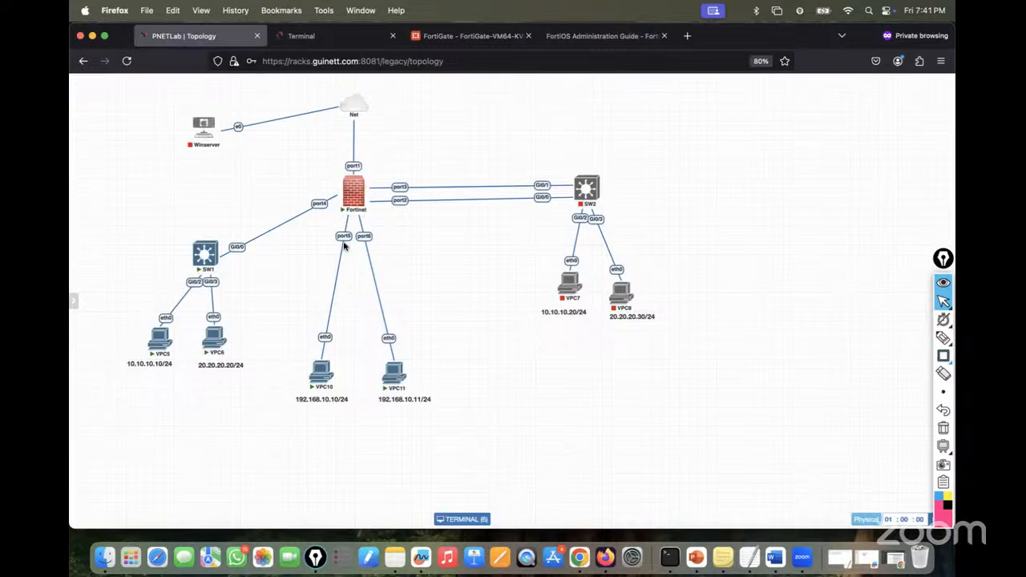
{"action": "mouse_move", "coordinate": [321, 387]}
{"action": "mouse_move", "coordinate": [340, 45]}
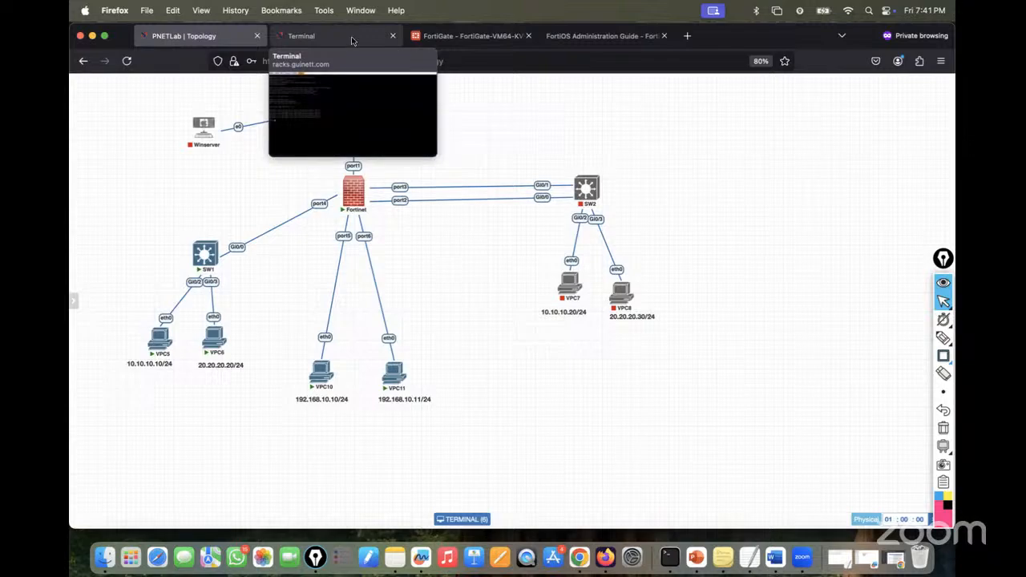
{"action": "left_click", "coordinate": [472, 36]}
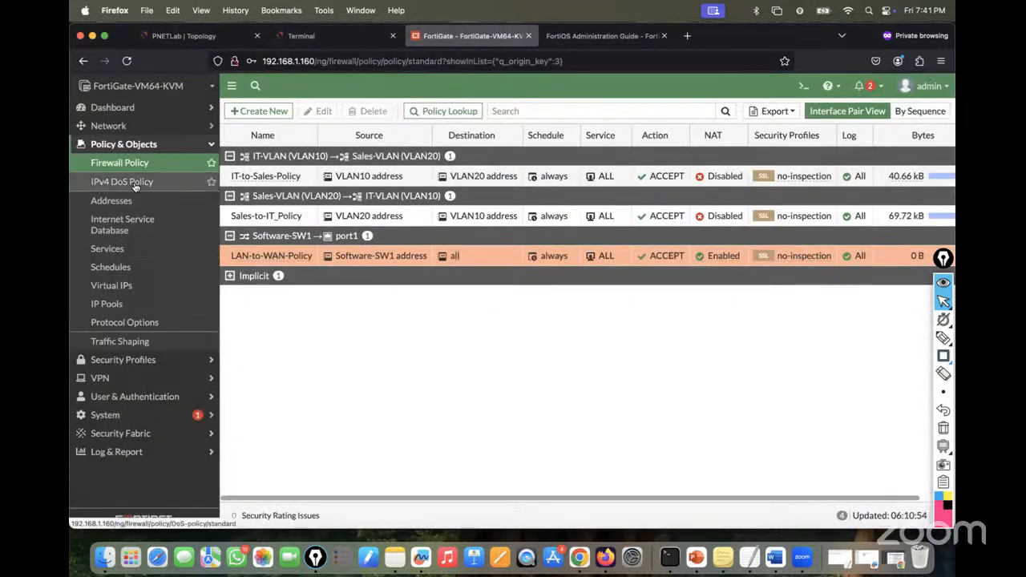
{"action": "left_click", "coordinate": [108, 126]}
{"action": "left_click", "coordinate": [112, 146]}
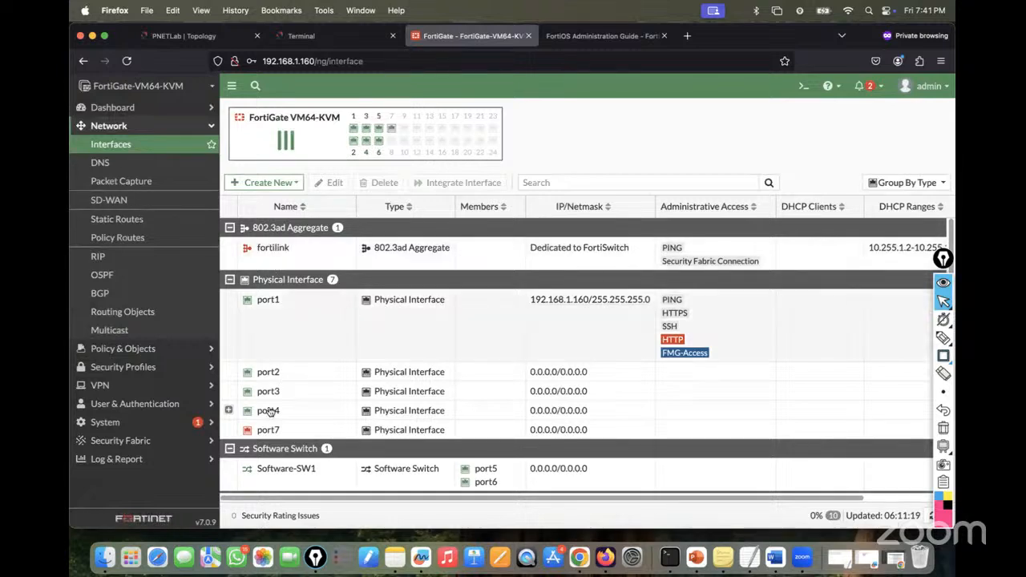
- Give Software-SW1 the address 192.168.10.1/24 with PING allowed and save it
{"action": "left_click", "coordinate": [270, 470]}
{"action": "double_click", "coordinate": [268, 472]}
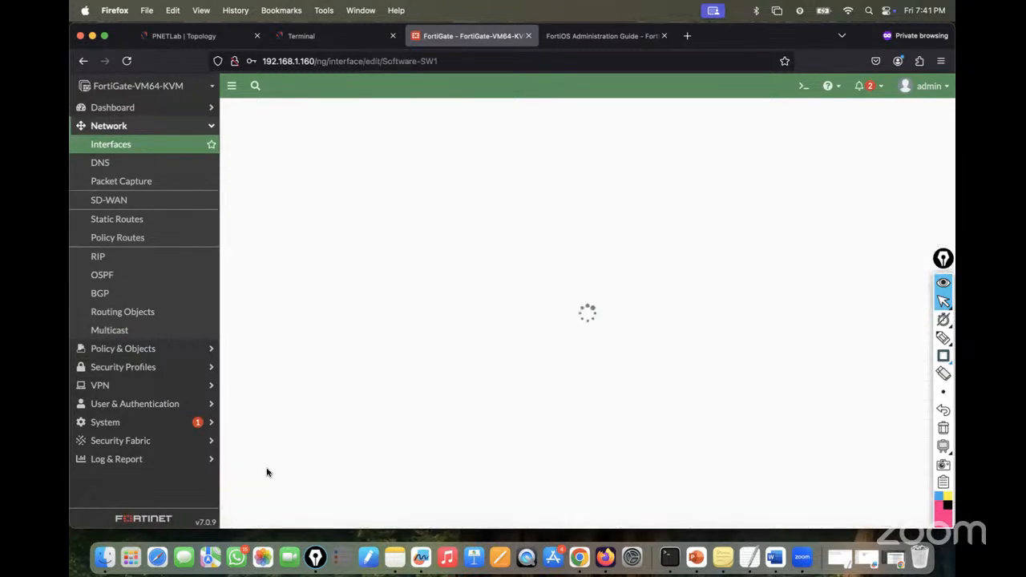
{"action": "triple_click", "coordinate": [469, 312]}
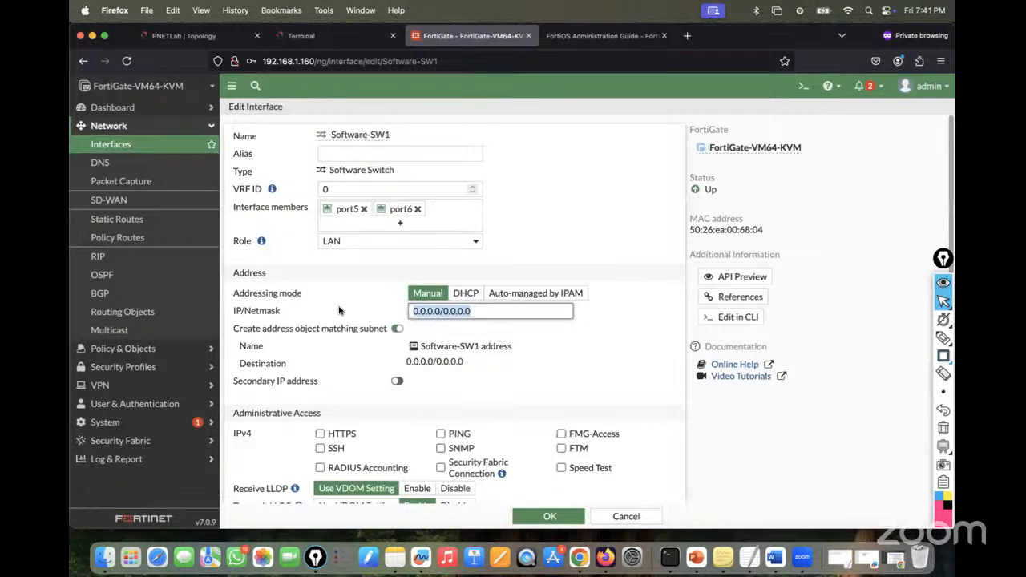
{"action": "type", "text": "192.168."}
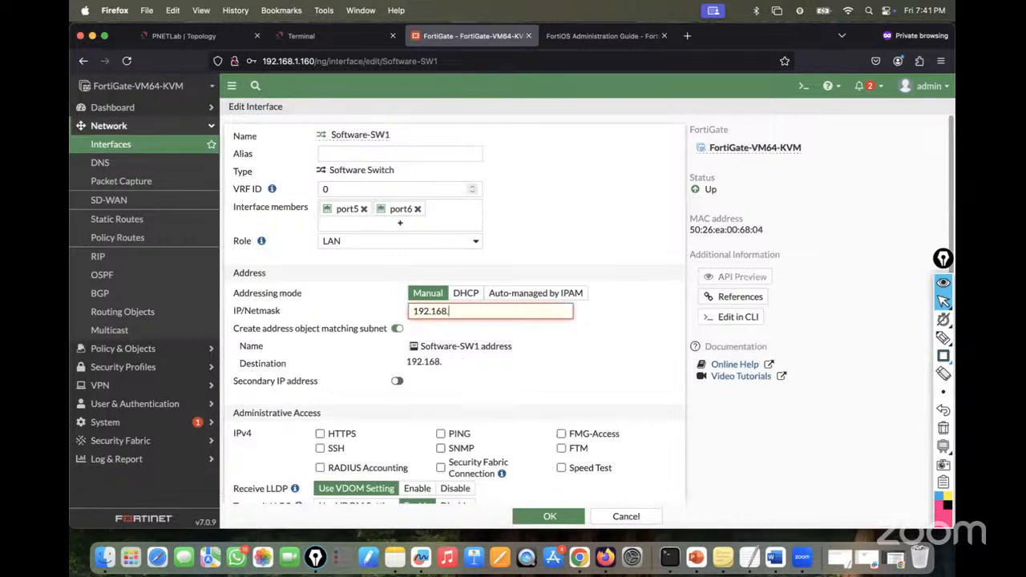
{"action": "type", "text": "10.1/24"}
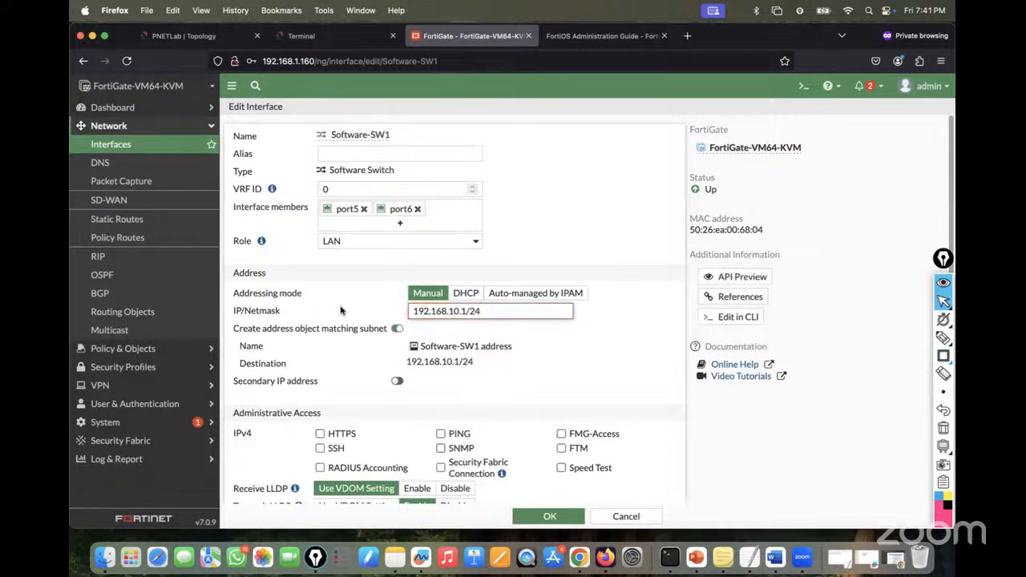
{"action": "left_click", "coordinate": [443, 435]}
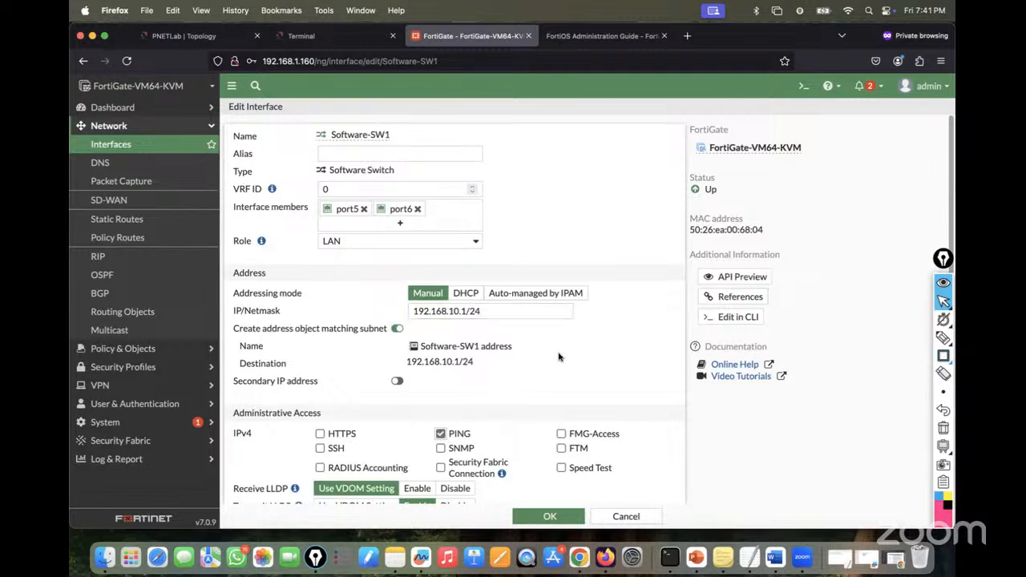
{"action": "left_click", "coordinate": [548, 517]}
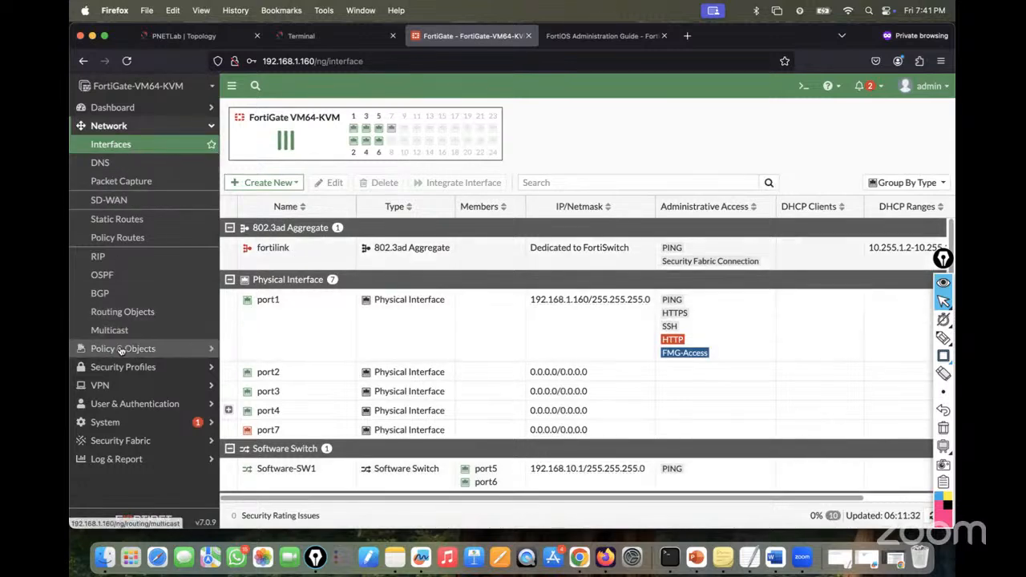
- Review LAN-to-WAN-Policy in the firewall policy list and close it with OK
{"action": "left_click", "coordinate": [121, 348]}
{"action": "left_click", "coordinate": [116, 167]}
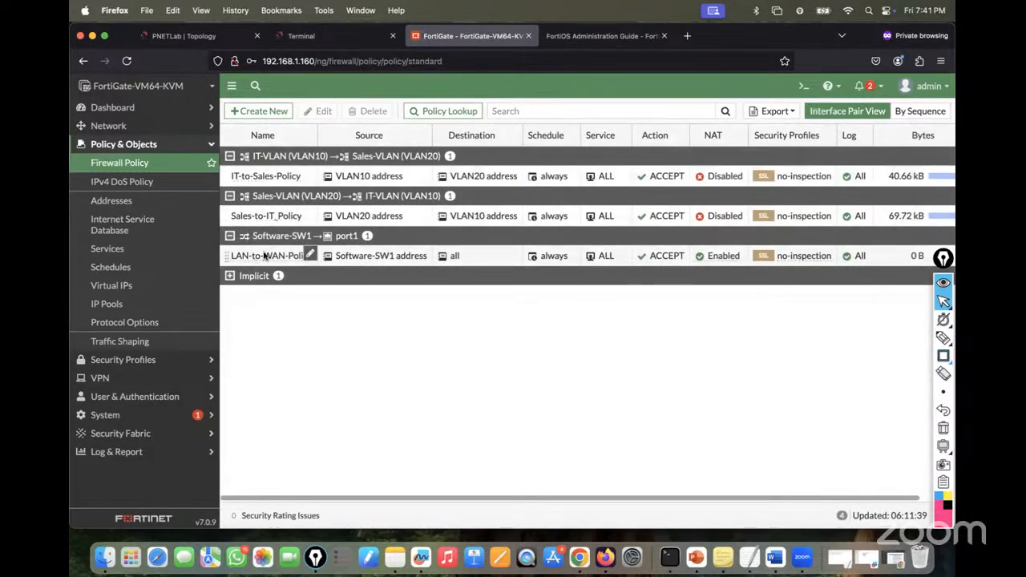
{"action": "double_click", "coordinate": [274, 255]}
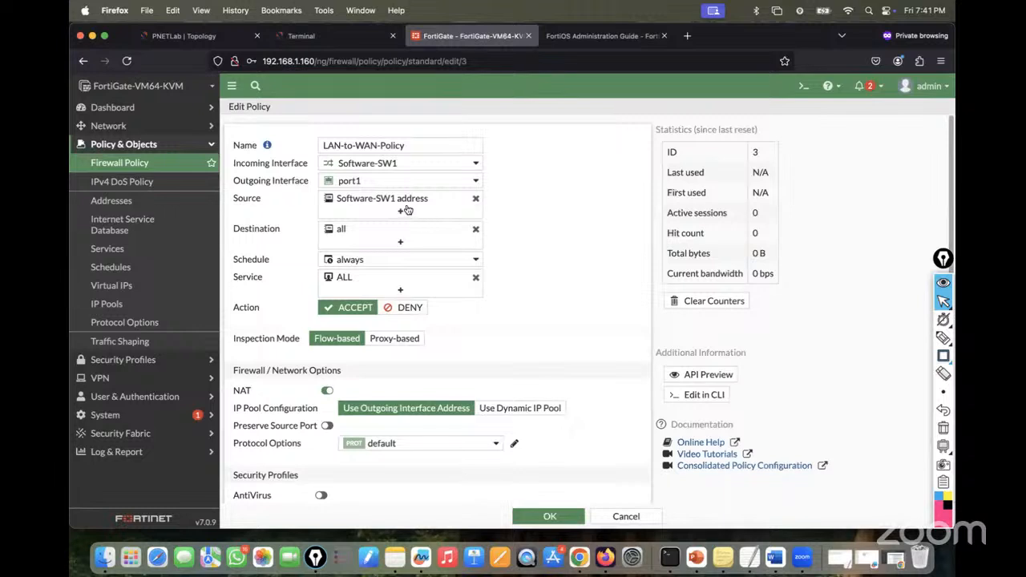
{"action": "mouse_move", "coordinate": [391, 206]}
{"action": "left_click", "coordinate": [550, 517]}
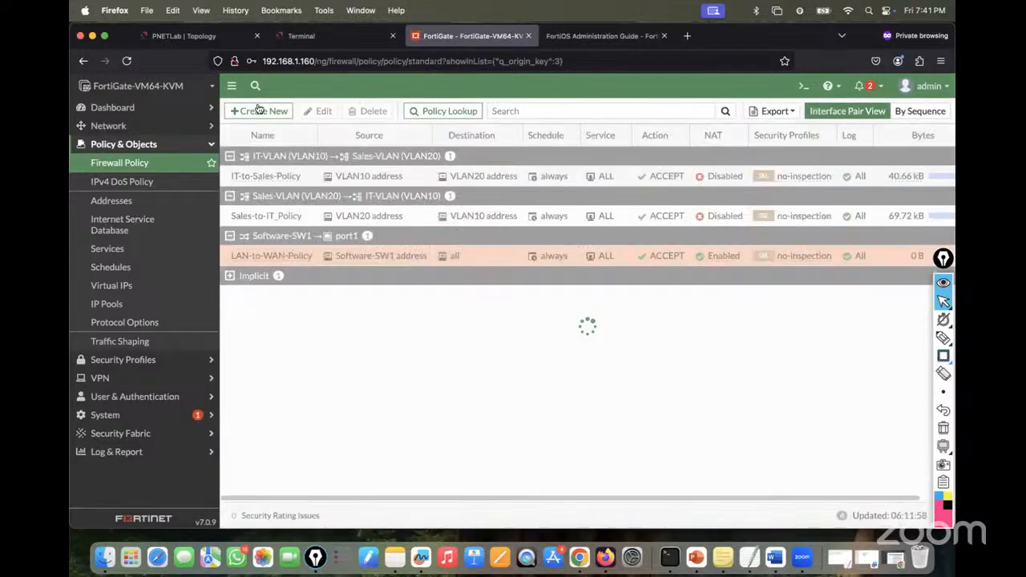
{"action": "left_click", "coordinate": [301, 35]}
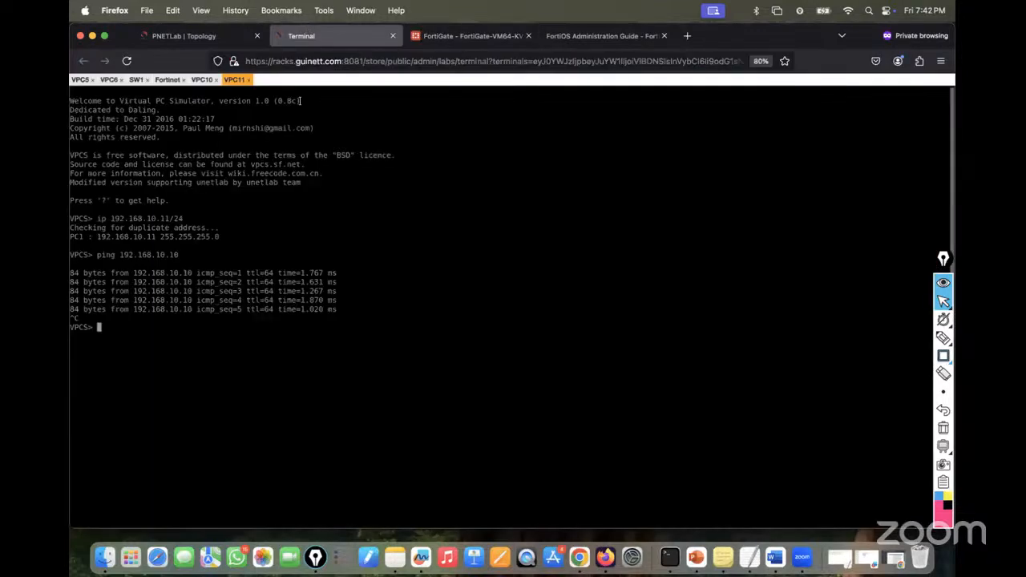
- Set VPC10 to 192.168.10.10/24 with gateway 192.168.10.1 and verify with show ip
{"action": "left_click", "coordinate": [202, 79]}
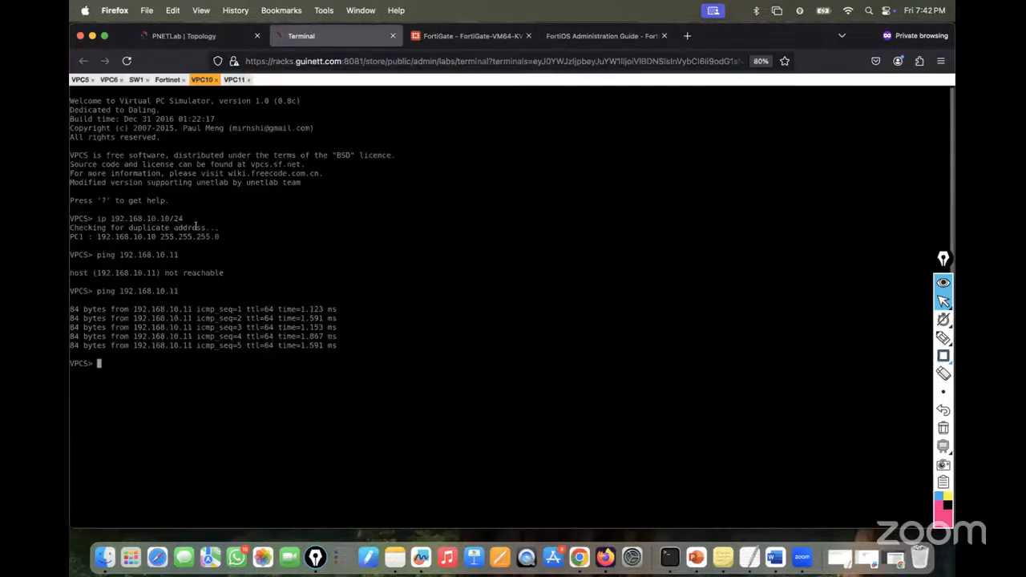
{"action": "type", "text": "show ip"}
{"action": "key", "text": "Return"}
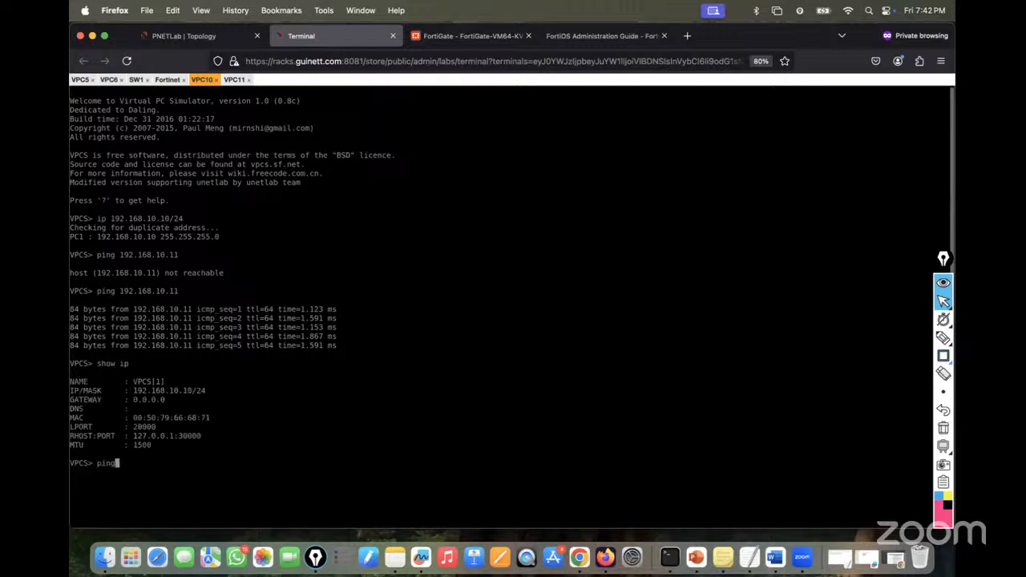
{"action": "type", "text": "ping"}
{"action": "key", "text": "BackSpace"}
{"action": "key", "text": "BackSpace"}
{"action": "key", "text": "BackSpace"}
{"action": "key", "text": "BackSpace"}
{"action": "type", "text": "ip 192.168.10.10/24 192.168.10.1"}
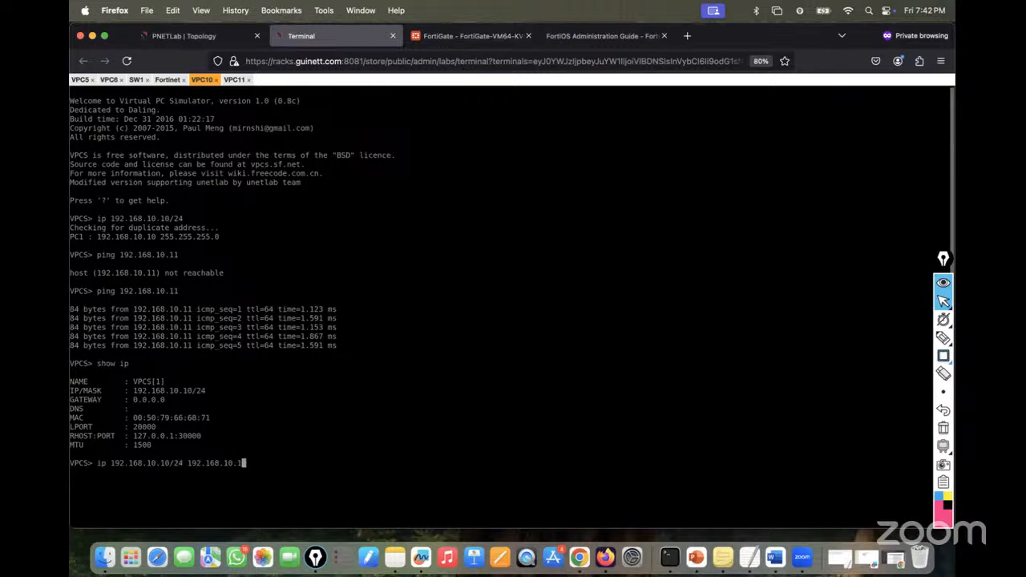
{"action": "key", "text": "Return"}
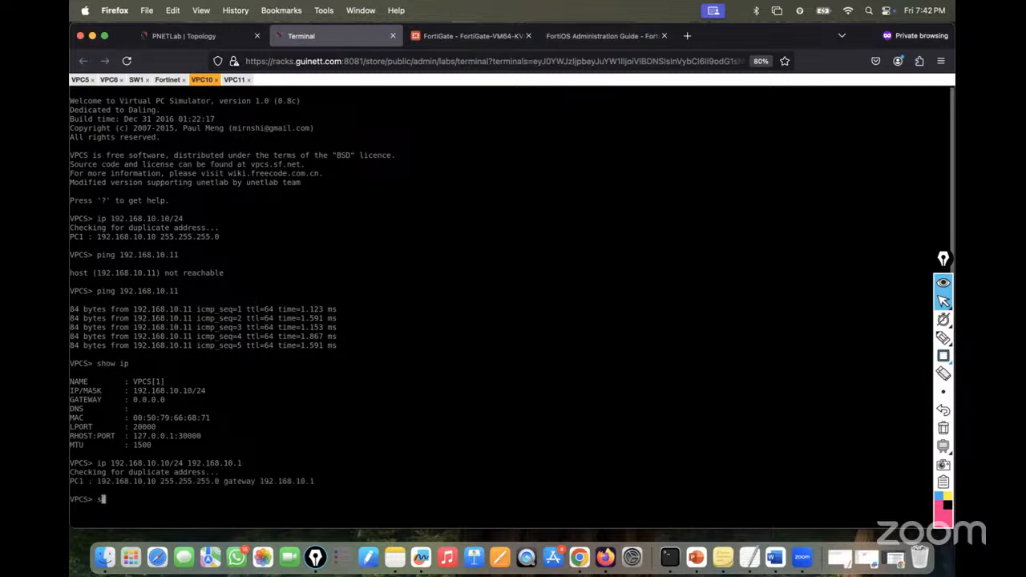
{"action": "type", "text": "show ip"}
{"action": "key", "text": "Return"}
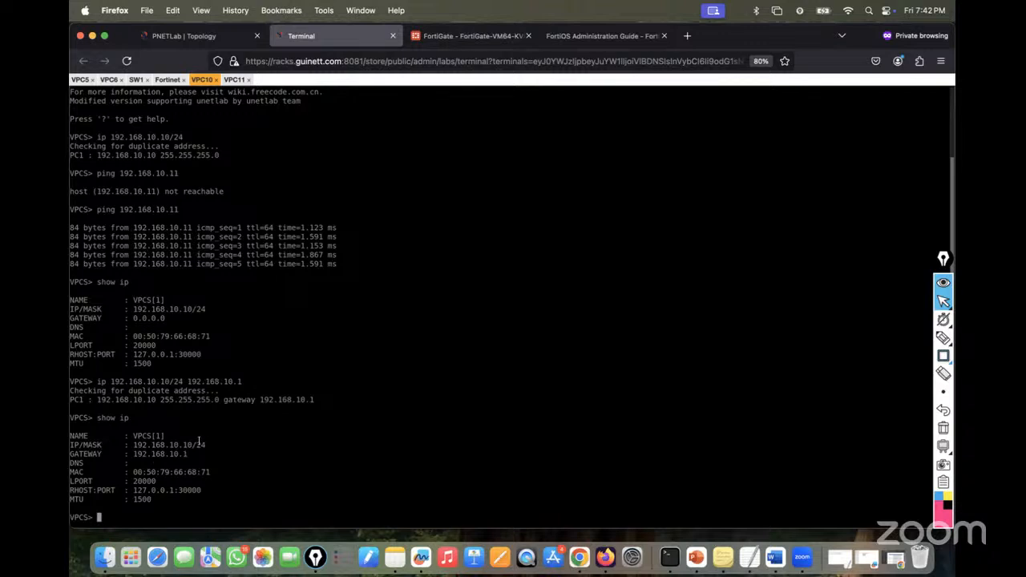
- Set VPC11 to 192.168.10.11/24 with gateway 192.168.10.1 and verify with show ip
{"action": "left_click", "coordinate": [234, 80]}
{"action": "type", "text": "s"}
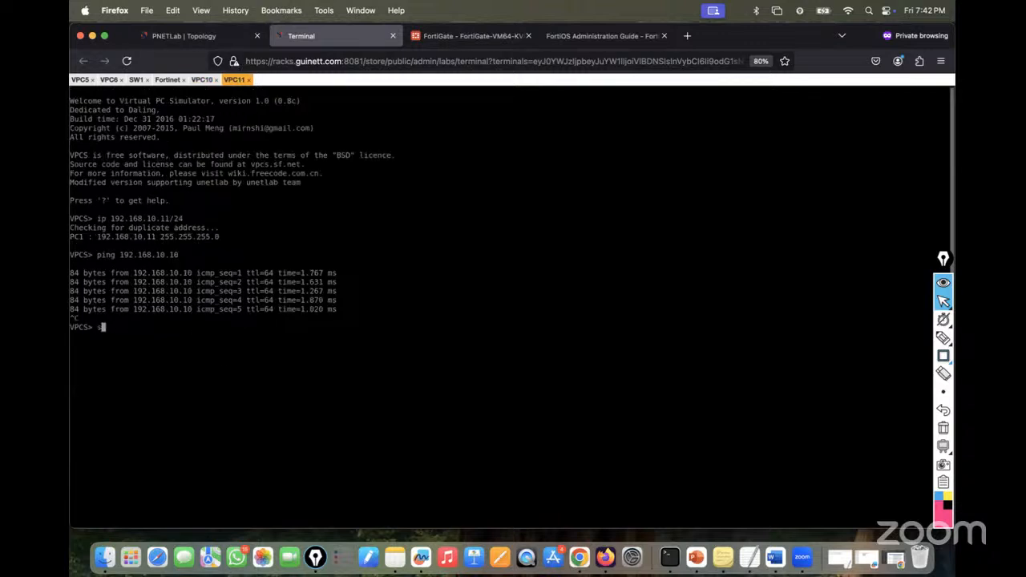
{"action": "type", "text": "how ip"}
{"action": "key", "text": "Return"}
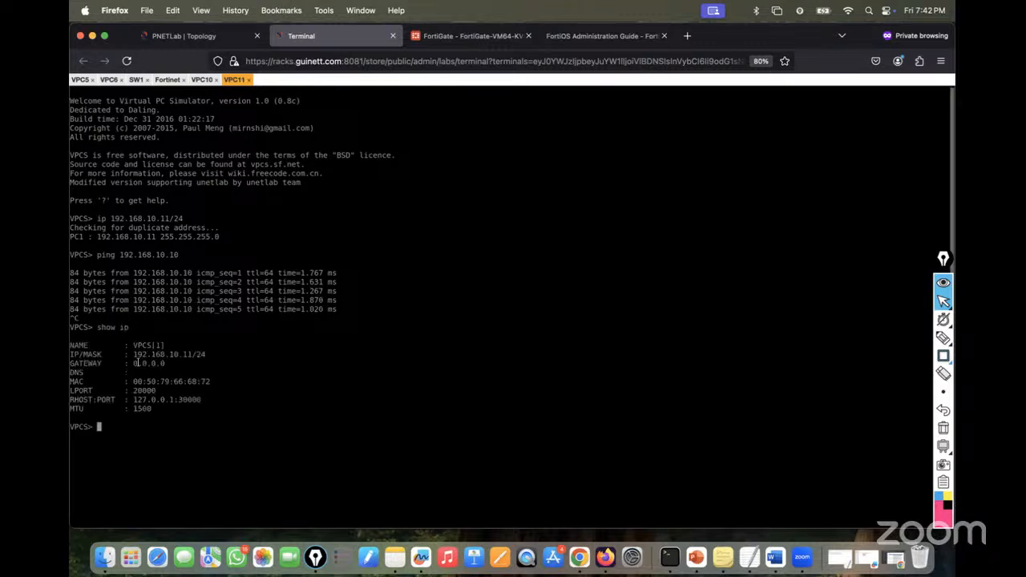
{"action": "type", "text": "pi"}
{"action": "type", "text": " 192.168.1"}
{"action": "type", "text": "0.11/24 192.168.10.1"}
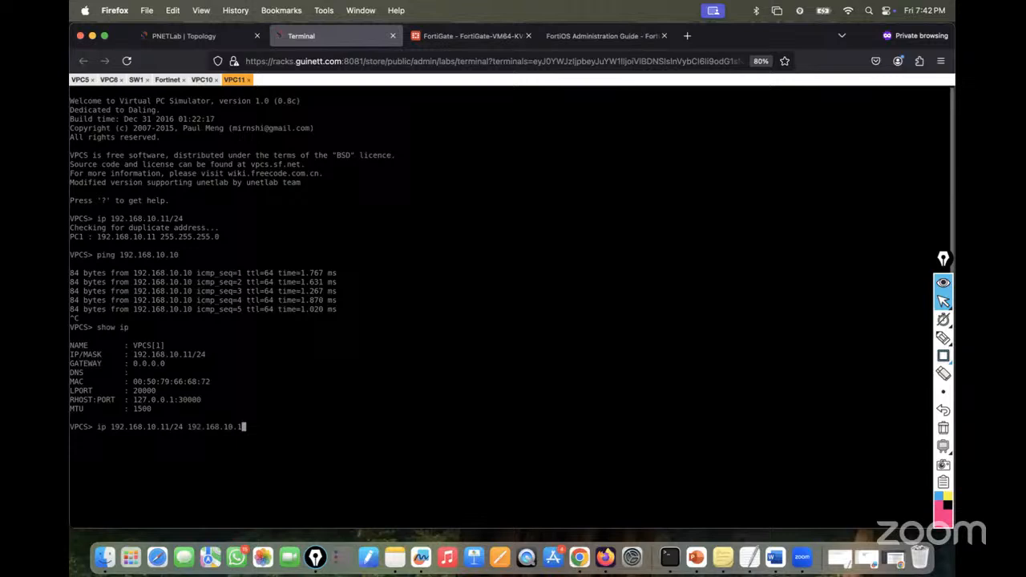
{"action": "key", "text": "Return"}
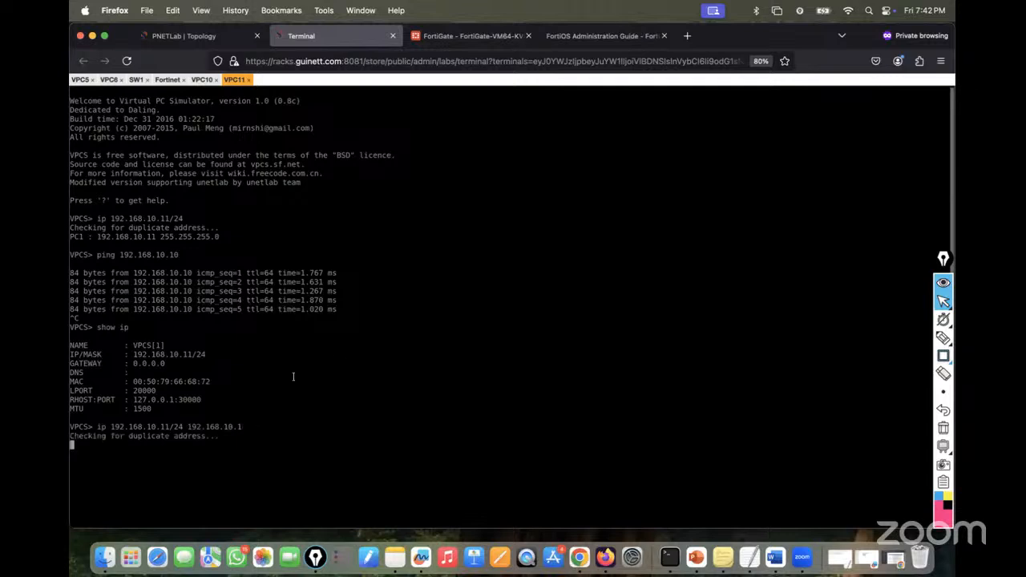
{"action": "type", "text": "show ip"}
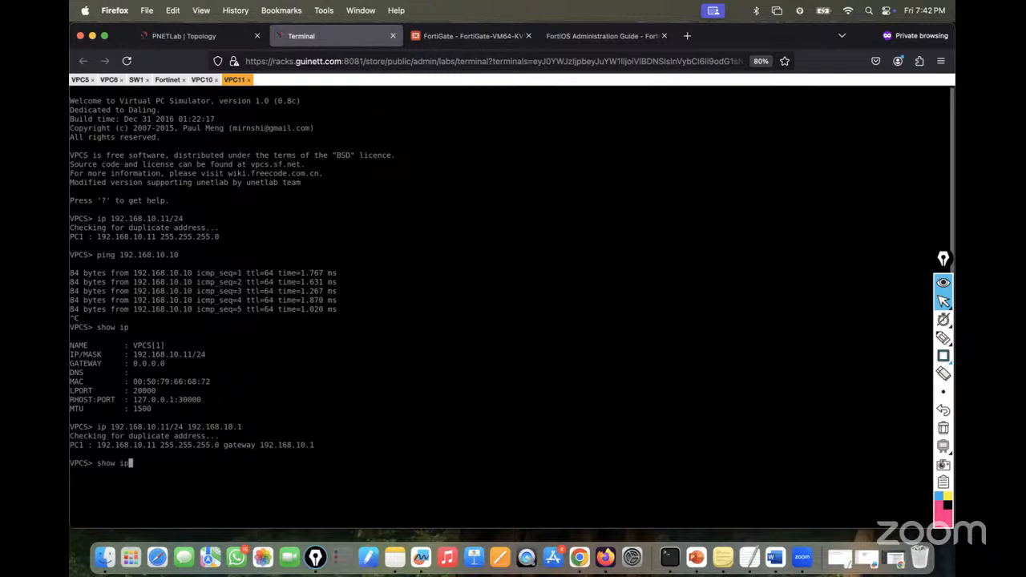
{"action": "key", "text": "Return"}
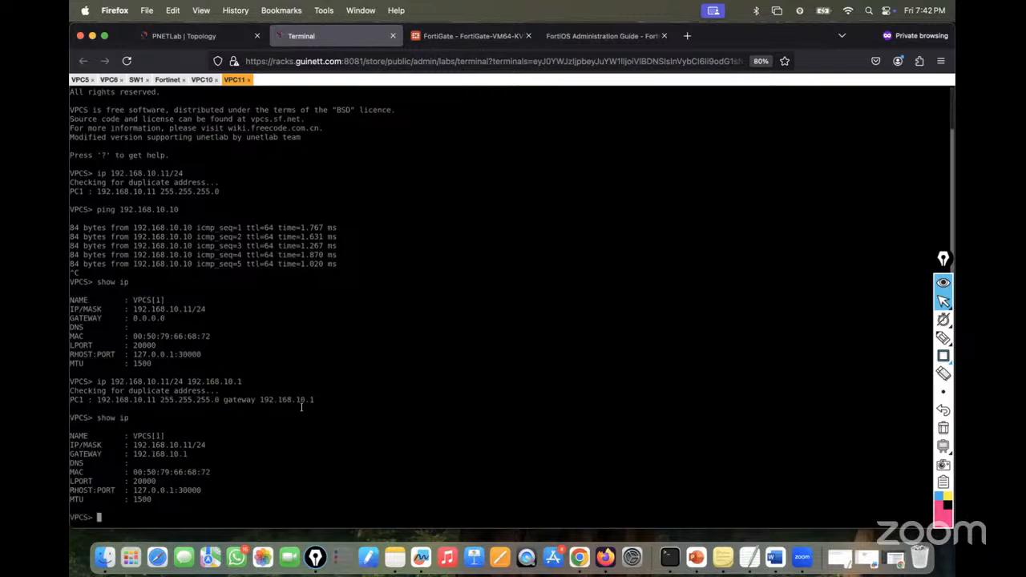
- From VPC10, ping 192.168.10.1 and 8.8.8.8, then leave 'ping 8.8.8.8 -t' running
{"action": "left_click", "coordinate": [201, 79]}
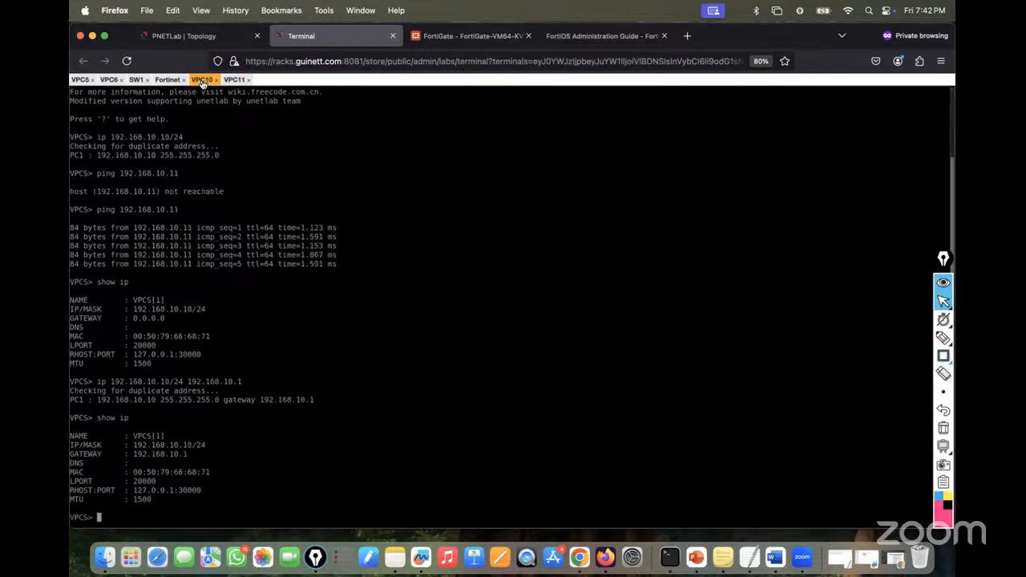
{"action": "type", "text": "ping 192.168.10.1"}
{"action": "key", "text": "Return"}
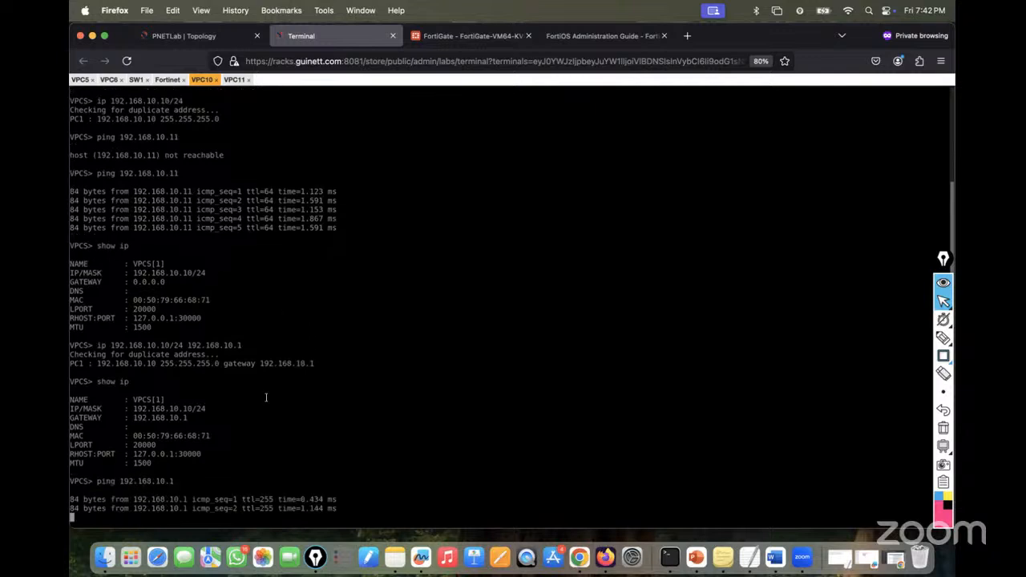
{"action": "key", "text": "ctrl+c"}
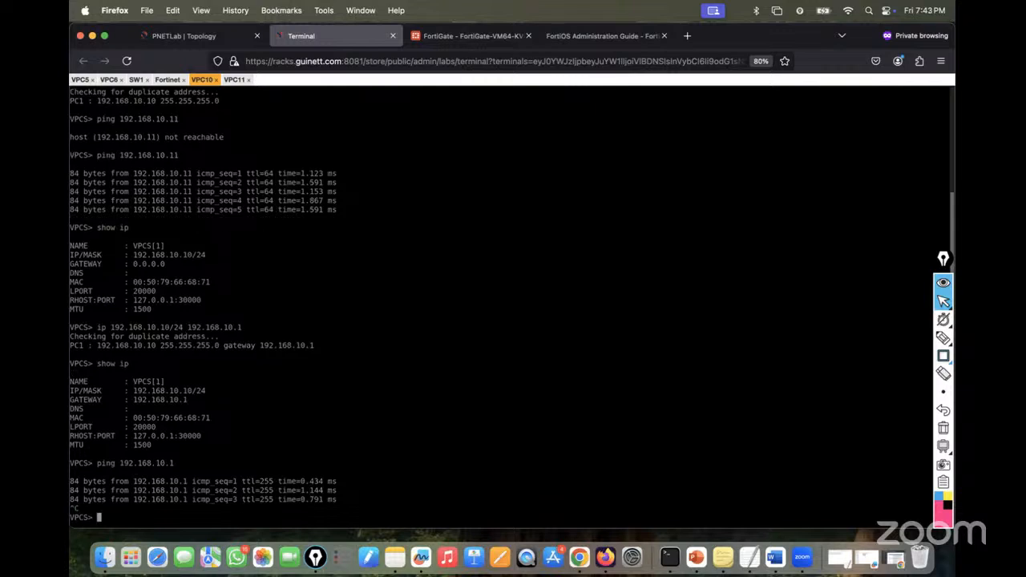
{"action": "type", "text": "ping 8.8.8.8"}
{"action": "key", "text": "Return"}
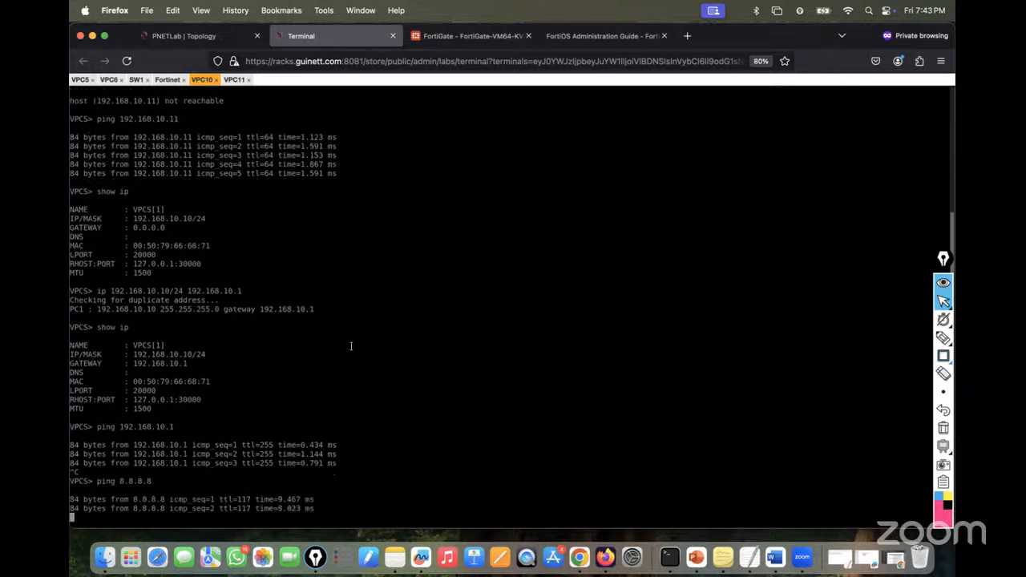
{"action": "key", "text": "ctrl+c"}
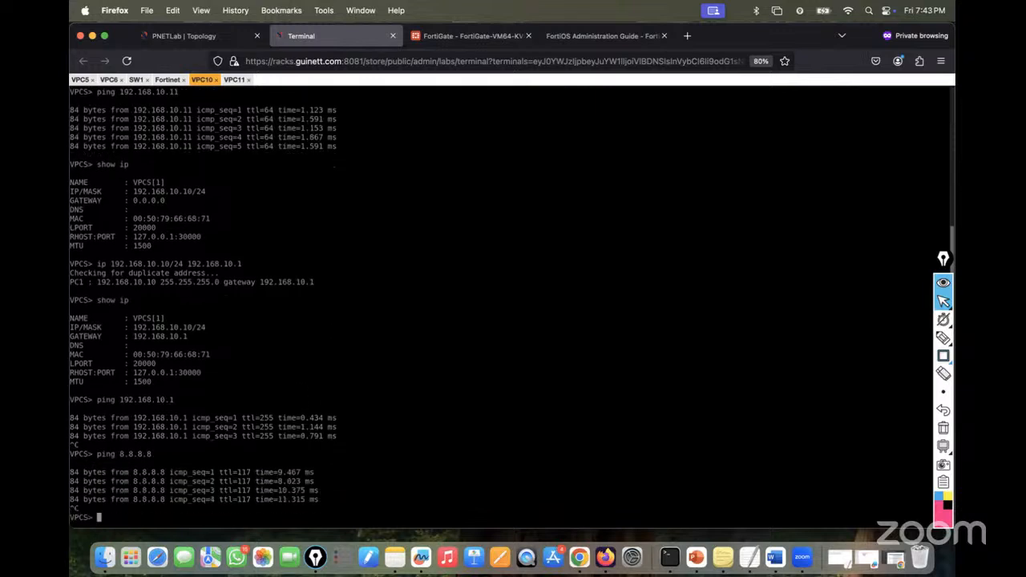
{"action": "key", "text": "Up"}
{"action": "type", "text": "-t"}
{"action": "key", "text": "Return"}
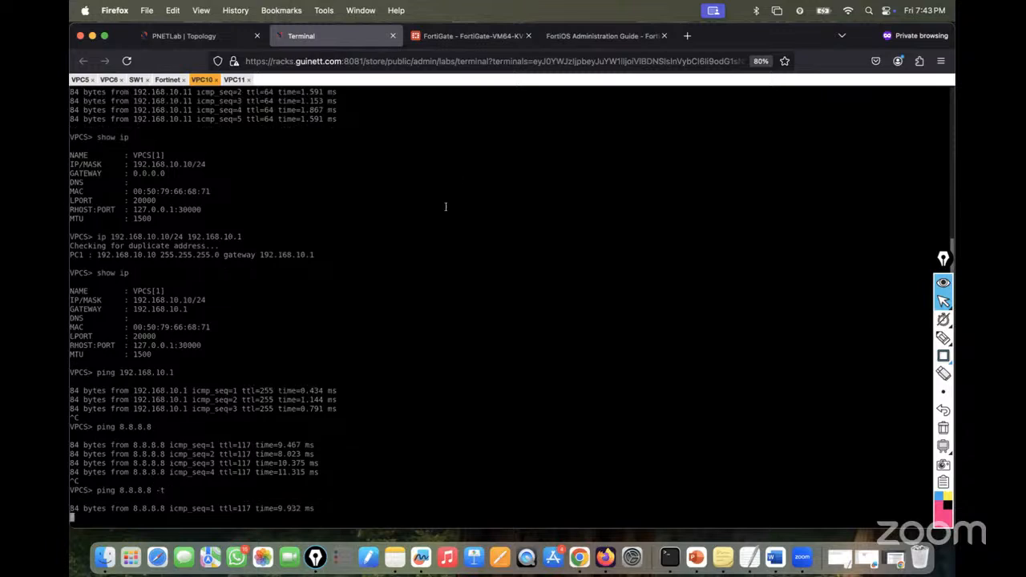
{"action": "left_click", "coordinate": [469, 35]}
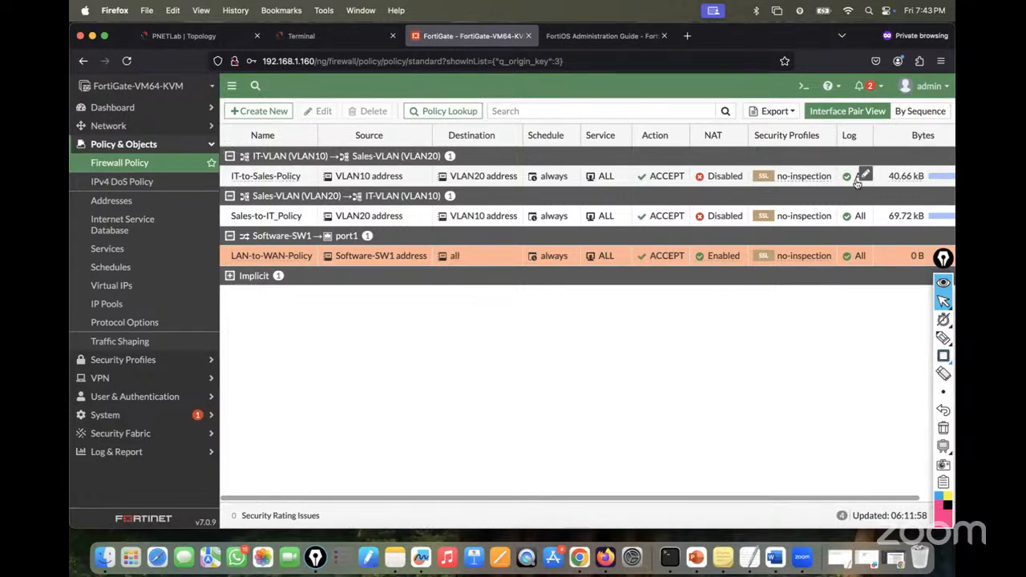
- Check the Forward Traffic log and FortiView Sources and Destinations for 8.8.8.8 ICMP traffic
{"action": "left_click", "coordinate": [780, 261]}
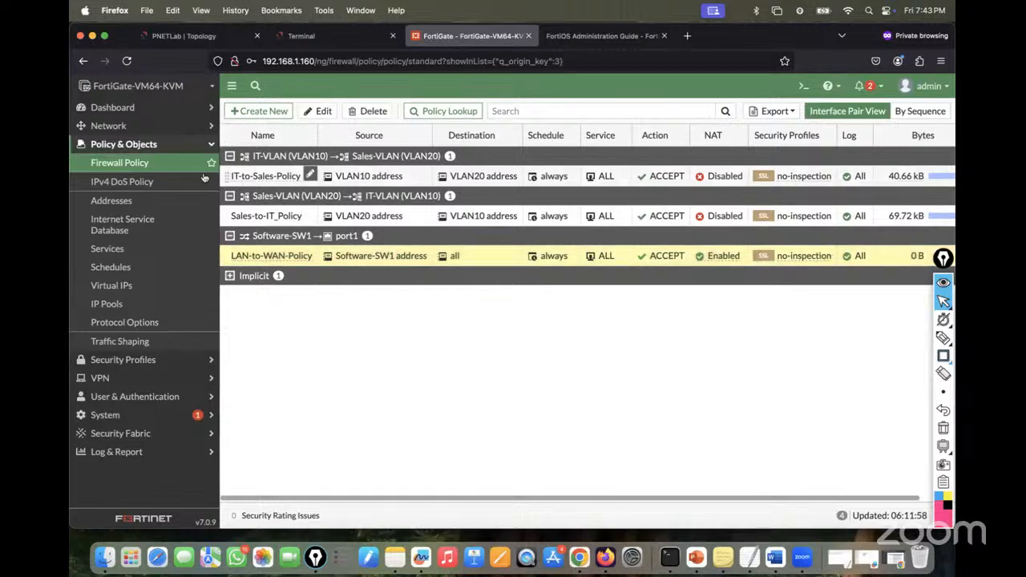
{"action": "left_click", "coordinate": [130, 164]}
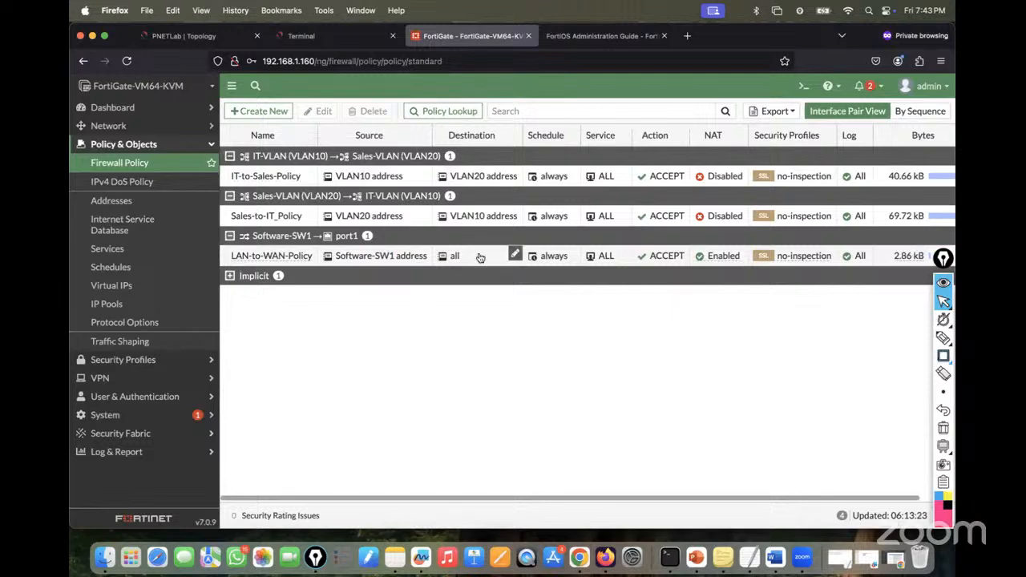
{"action": "left_click", "coordinate": [133, 451]}
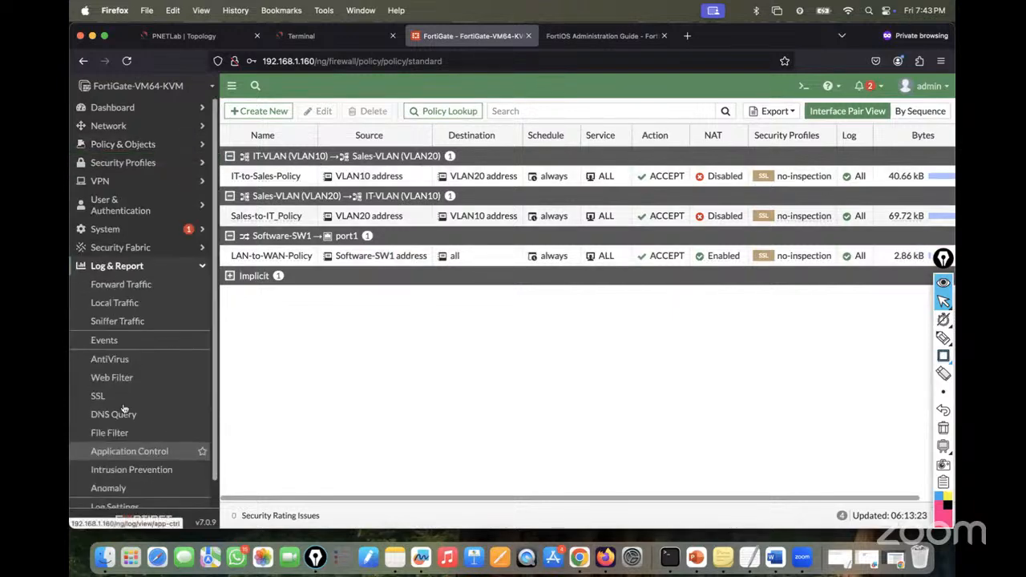
{"action": "left_click", "coordinate": [129, 285]}
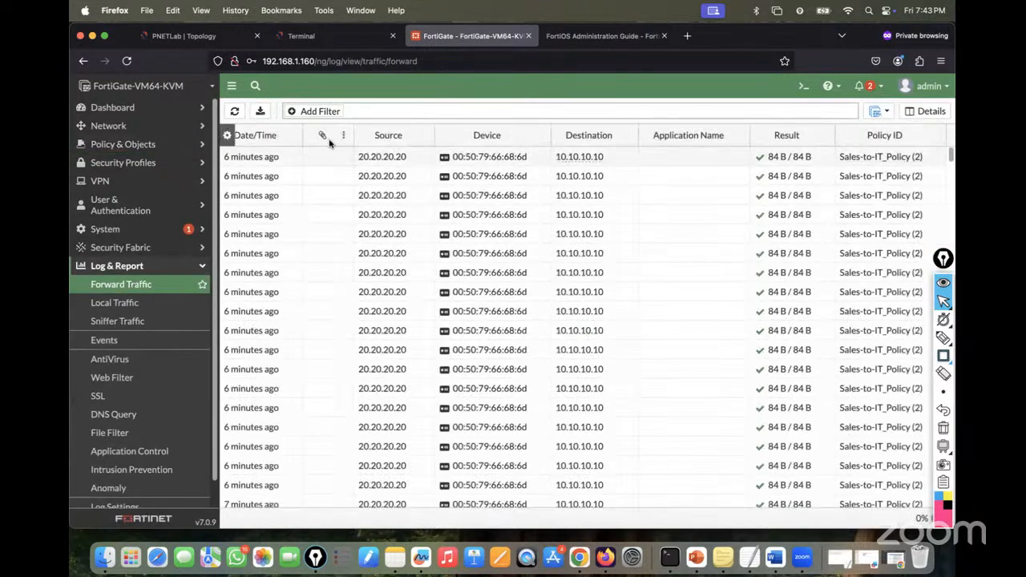
{"action": "scroll", "coordinate": [388, 380], "scroll_direction": "down", "scroll_amount": 8}
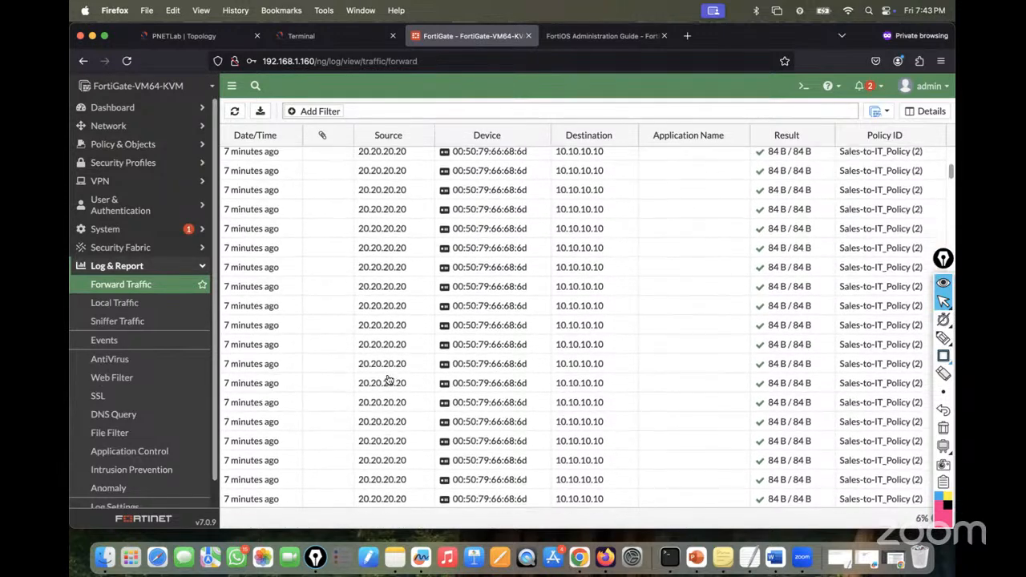
{"action": "left_click", "coordinate": [154, 113]}
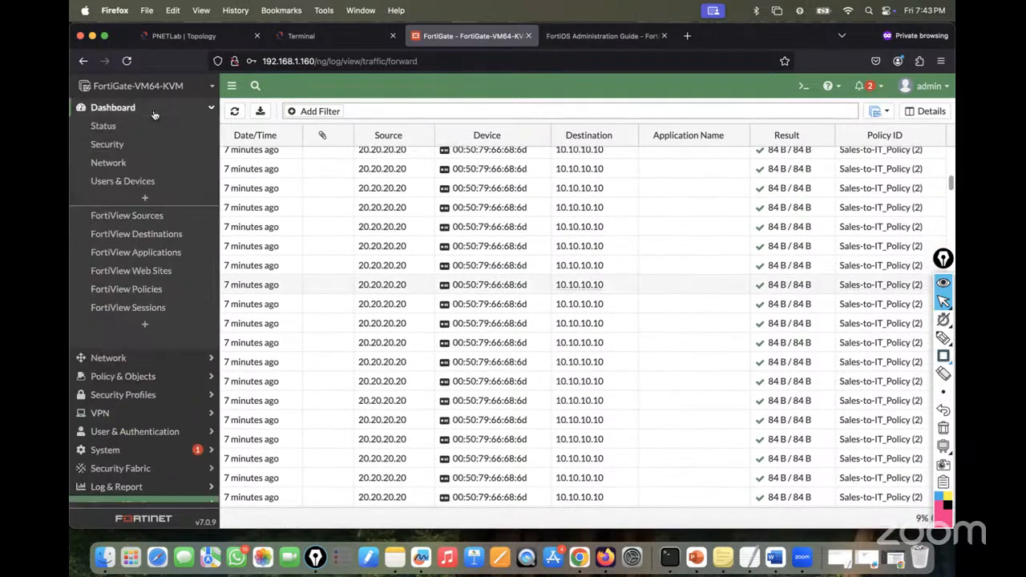
{"action": "left_click", "coordinate": [138, 218]}
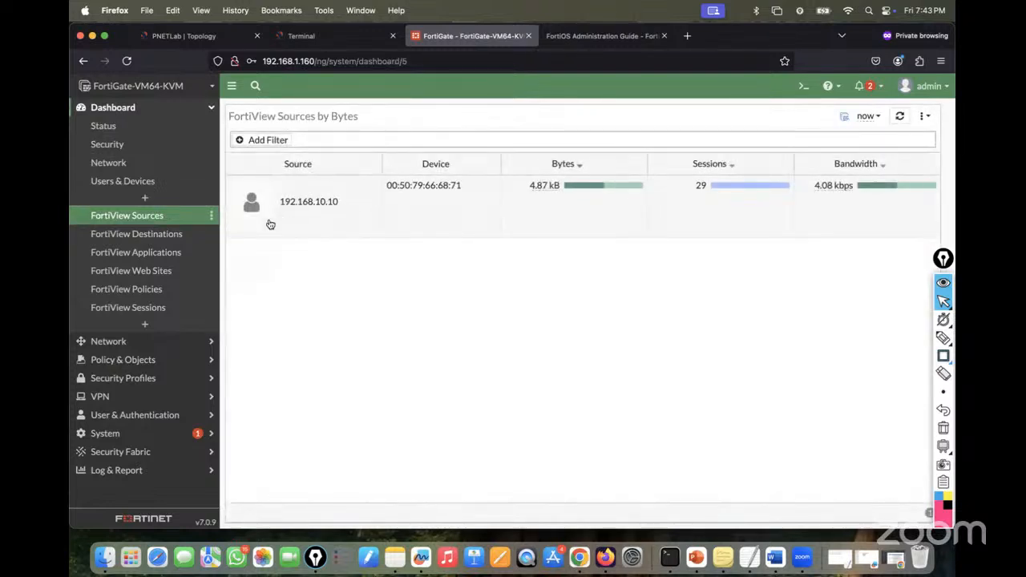
{"action": "left_click", "coordinate": [149, 235]}
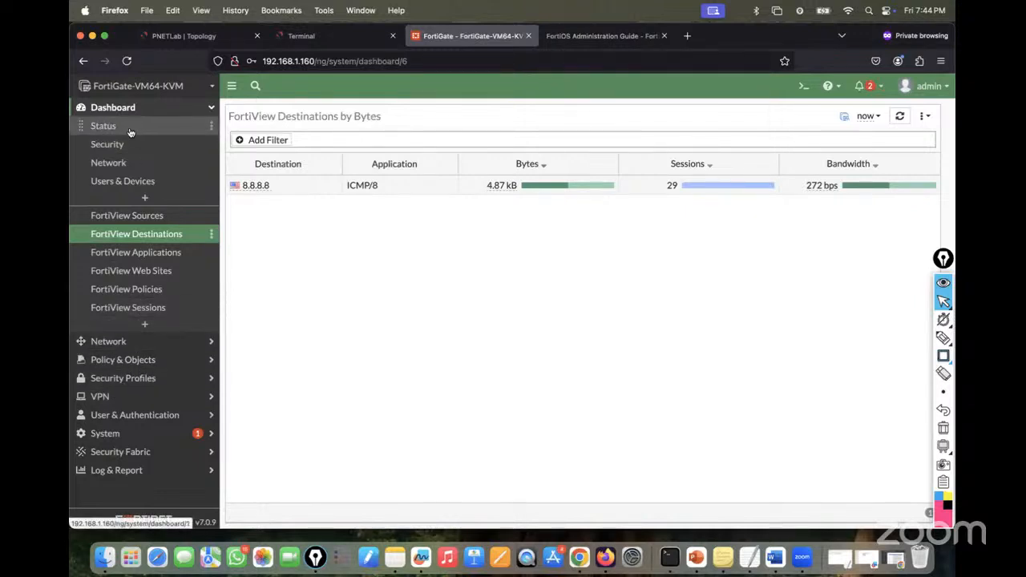
{"action": "left_click", "coordinate": [118, 342]}
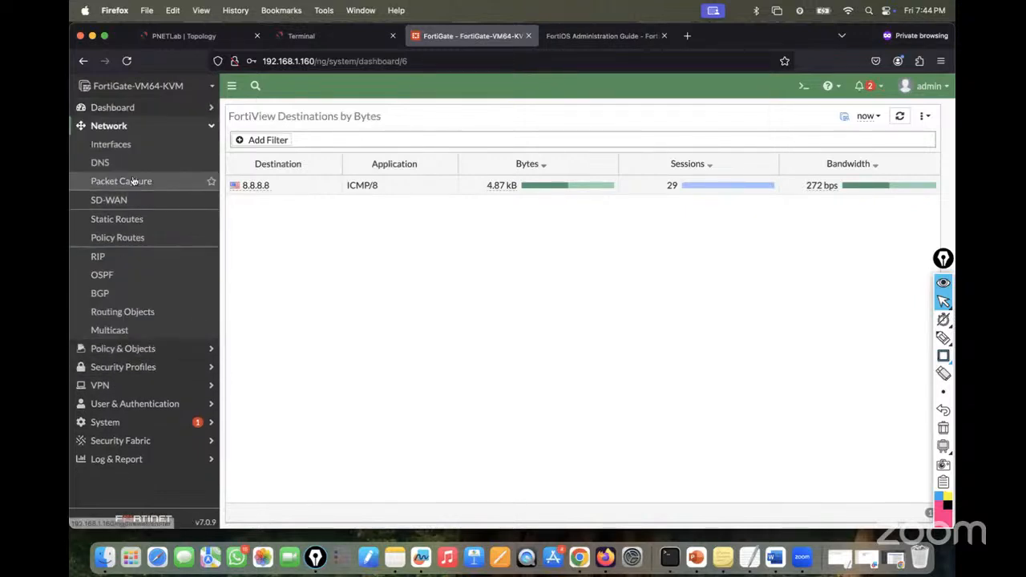
- Scroll FortiGate's interface list to see port2 and port3 unaddressed, then return to the topology
{"action": "left_click", "coordinate": [112, 145]}
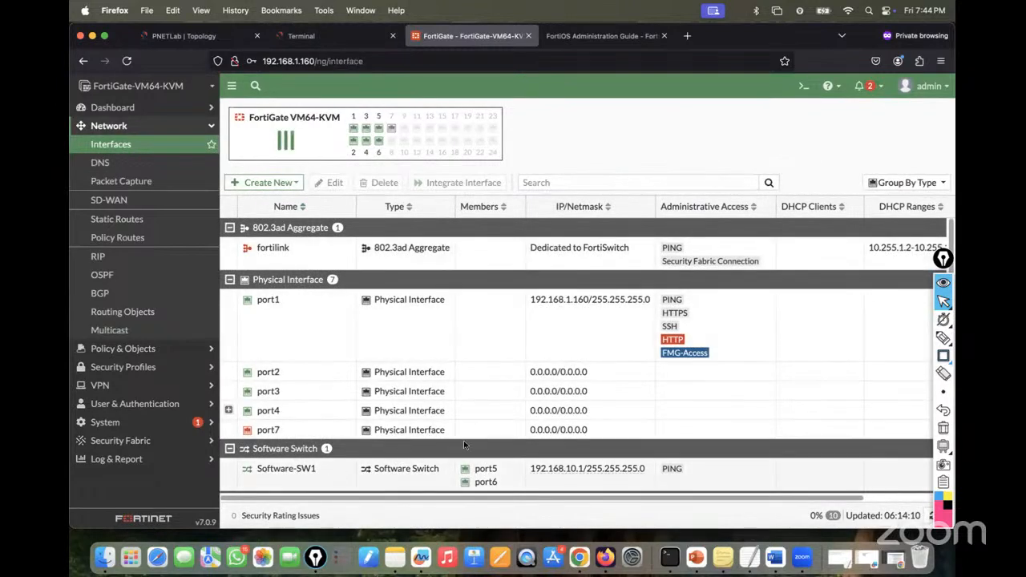
{"action": "scroll", "coordinate": [463, 446], "scroll_direction": "down", "scroll_amount": 2}
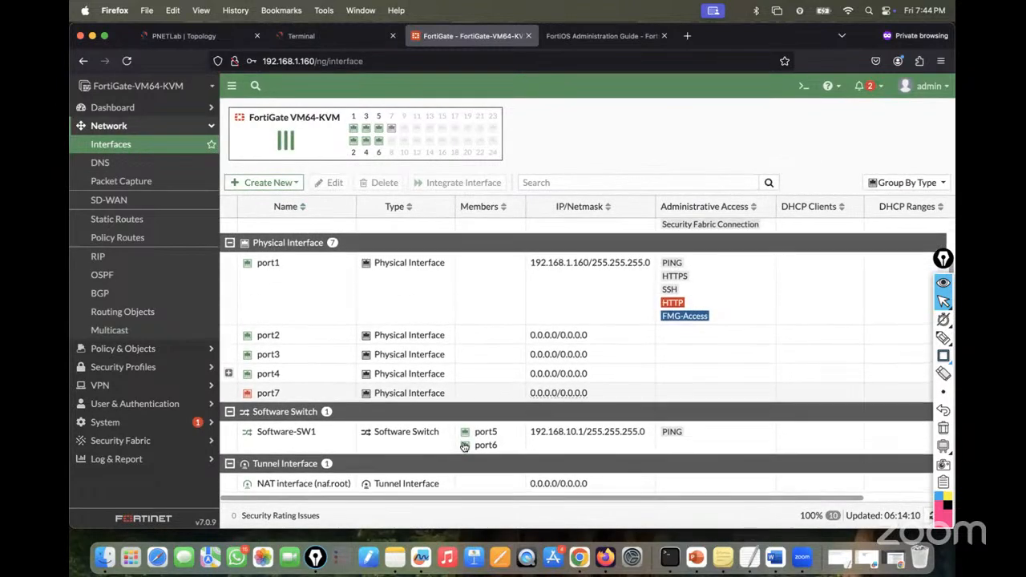
{"action": "left_click", "coordinate": [184, 35]}
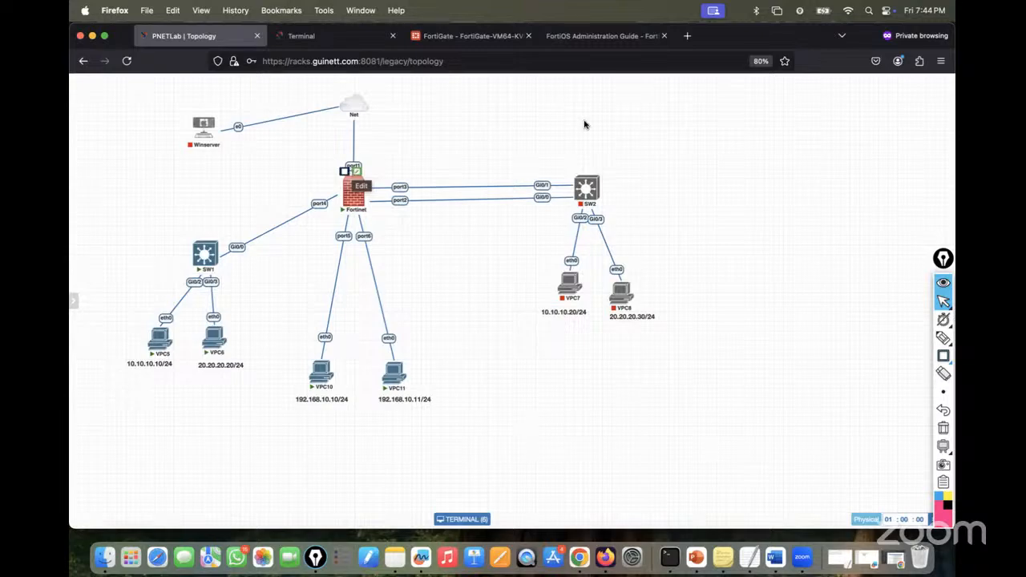
- Find the guide's Interface type table, then stop VPC10's 8.8.8.8 ping and view VPC11
{"action": "left_click", "coordinate": [584, 46]}
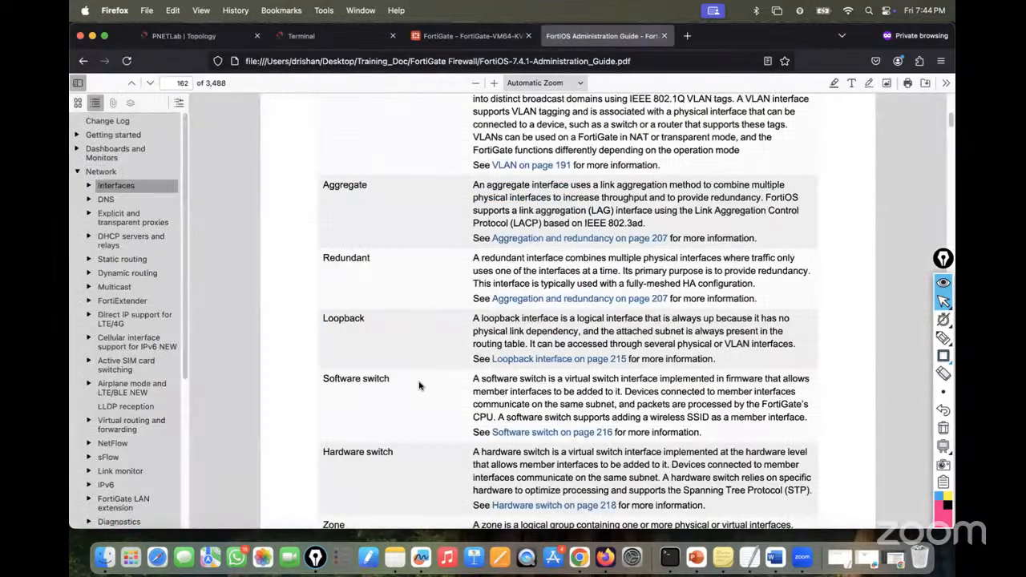
{"action": "scroll", "coordinate": [418, 385], "scroll_direction": "up", "scroll_amount": 3}
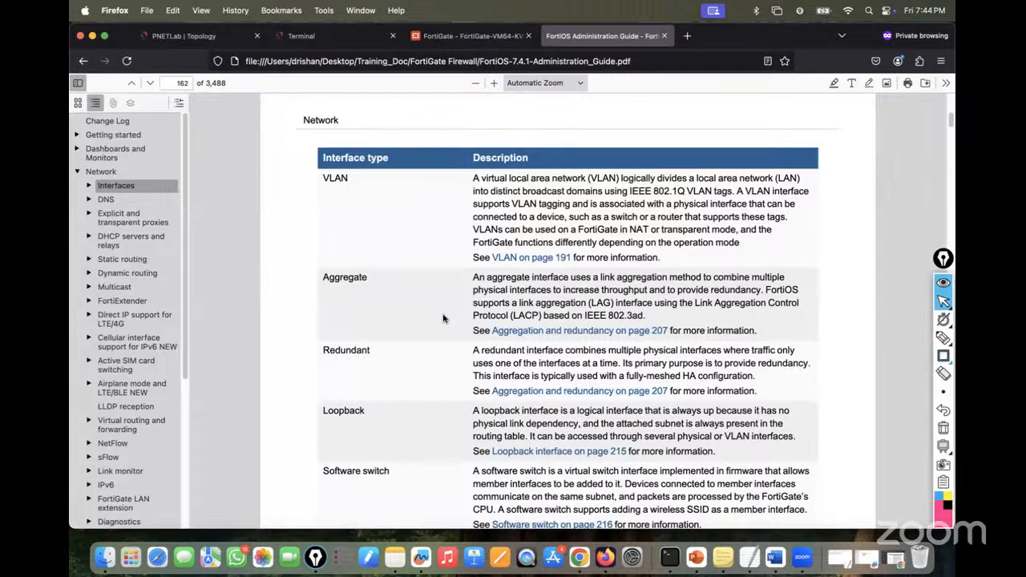
{"action": "left_click", "coordinate": [337, 36]}
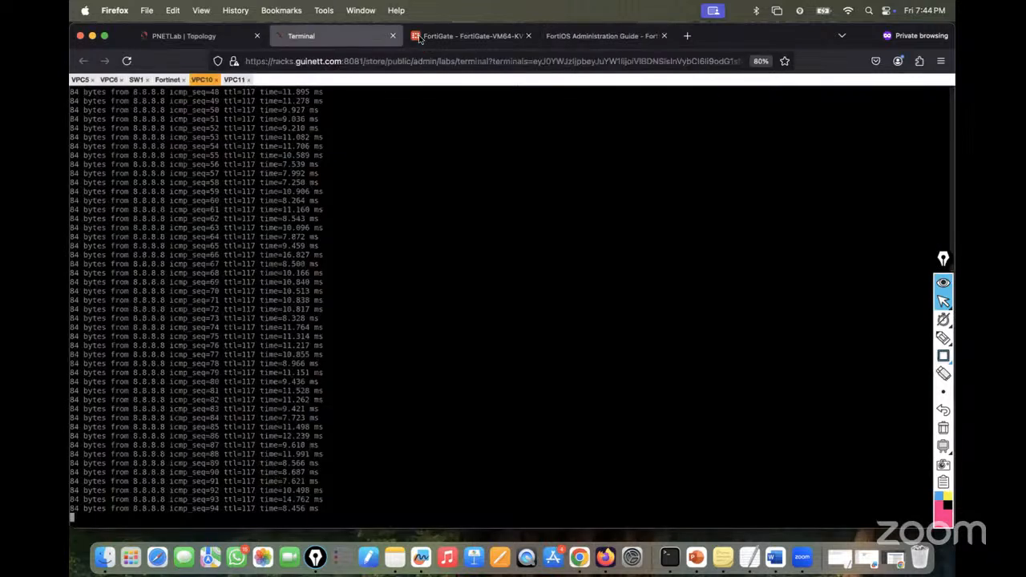
{"action": "key", "text": "ctrl+c"}
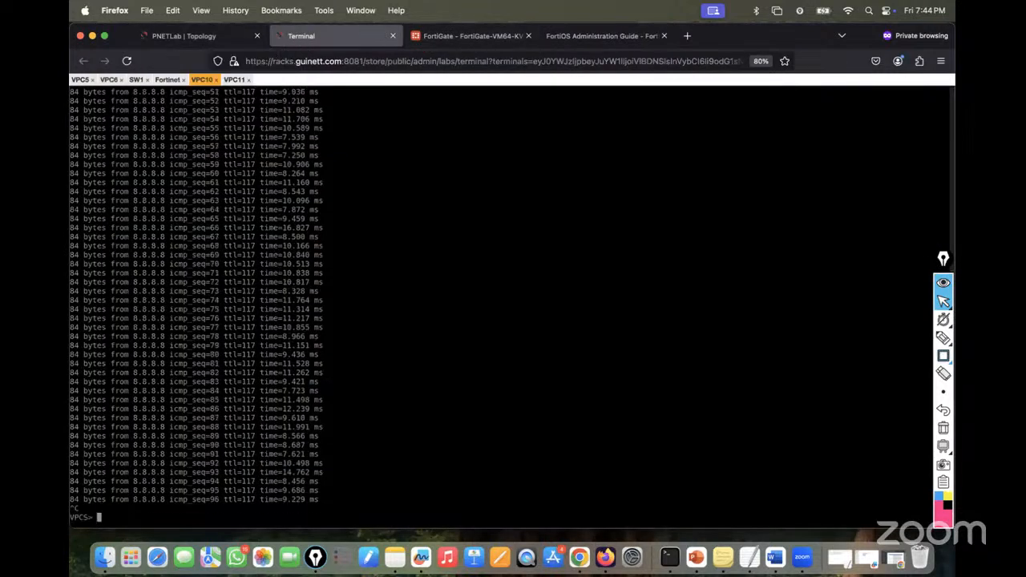
{"action": "left_click", "coordinate": [234, 79]}
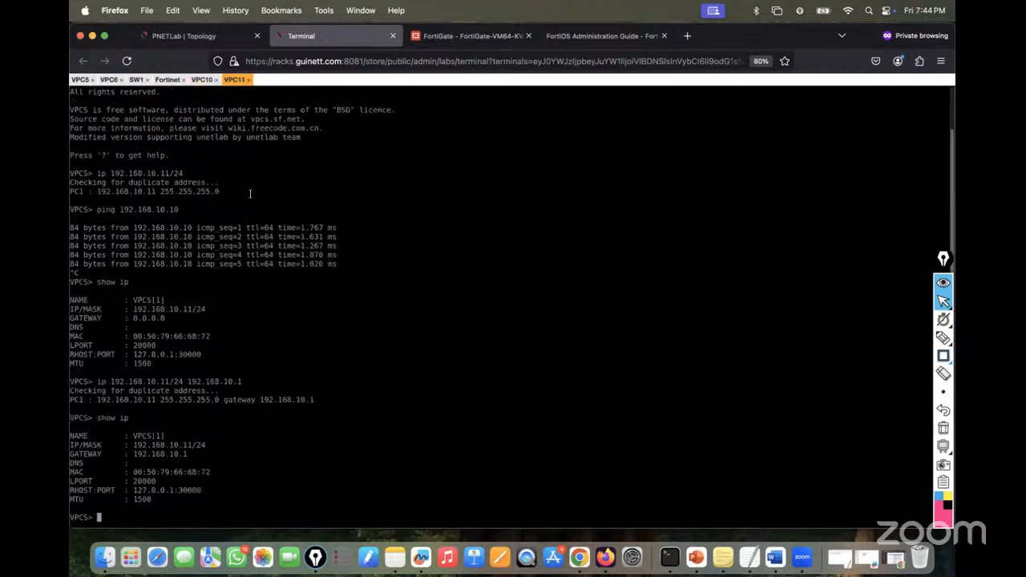
- Back in the lab topology, start the SW2, VPC7 and VPC8 nodes
{"action": "left_click", "coordinate": [186, 37]}
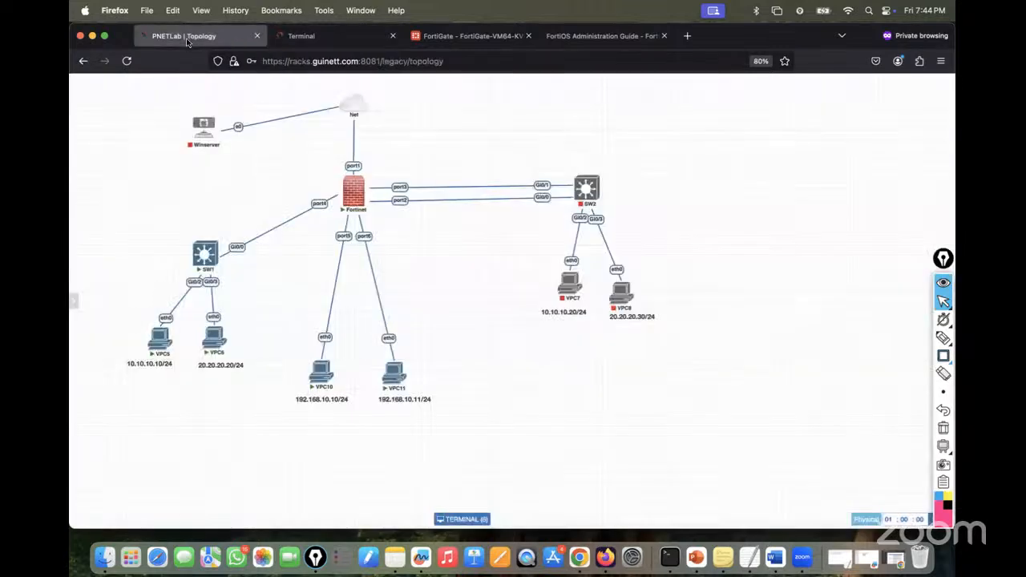
{"action": "mouse_move", "coordinate": [581, 175]}
{"action": "mouse_move", "coordinate": [621, 289]}
{"action": "mouse_move", "coordinate": [569, 289]}
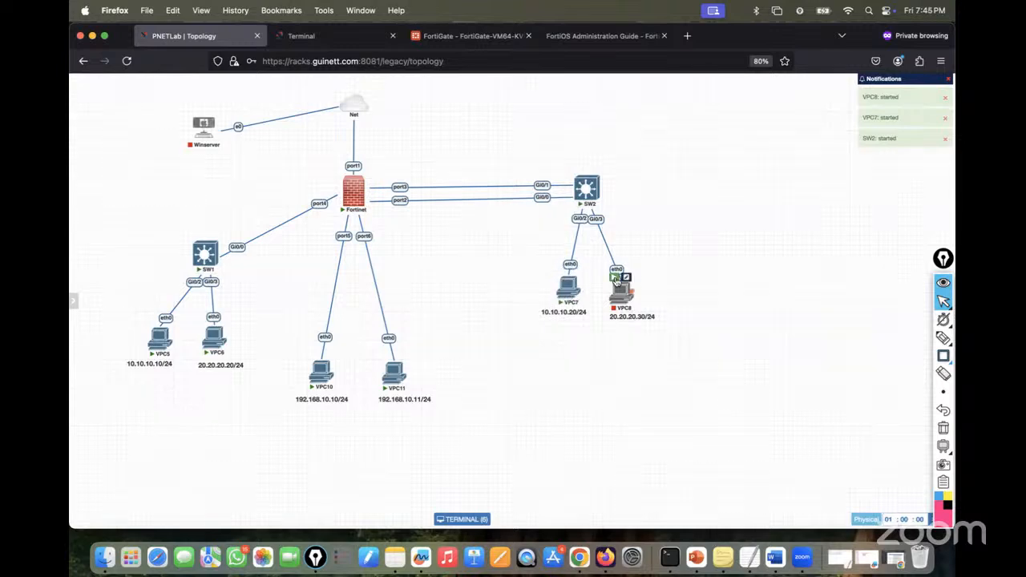
{"action": "left_click", "coordinate": [616, 277]}
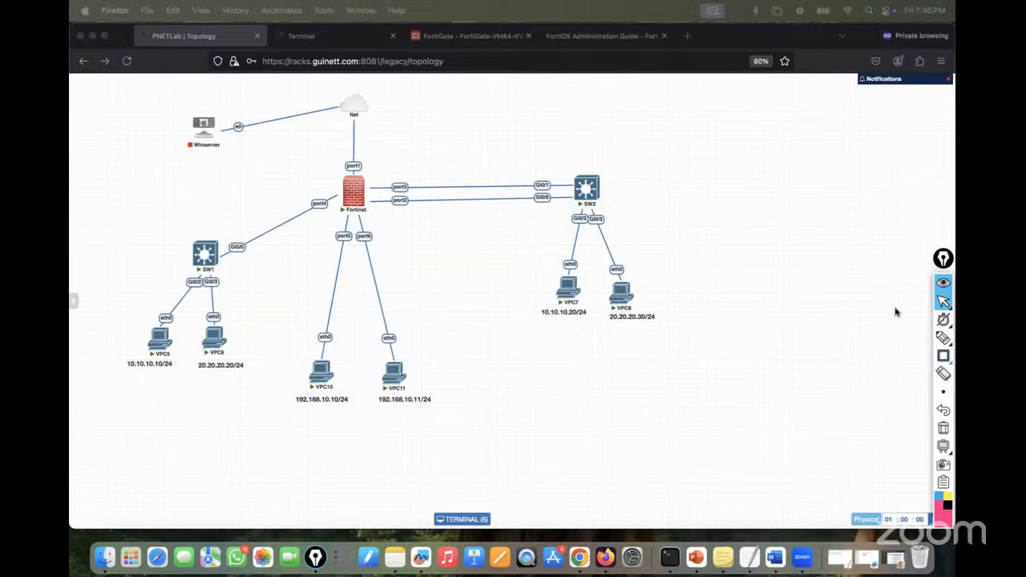
- Ready the annotation pen and check the FortiOS guide and VPCS terminal before returning to the topology
{"action": "left_click", "coordinate": [943, 303]}
{"action": "left_click", "coordinate": [601, 35]}
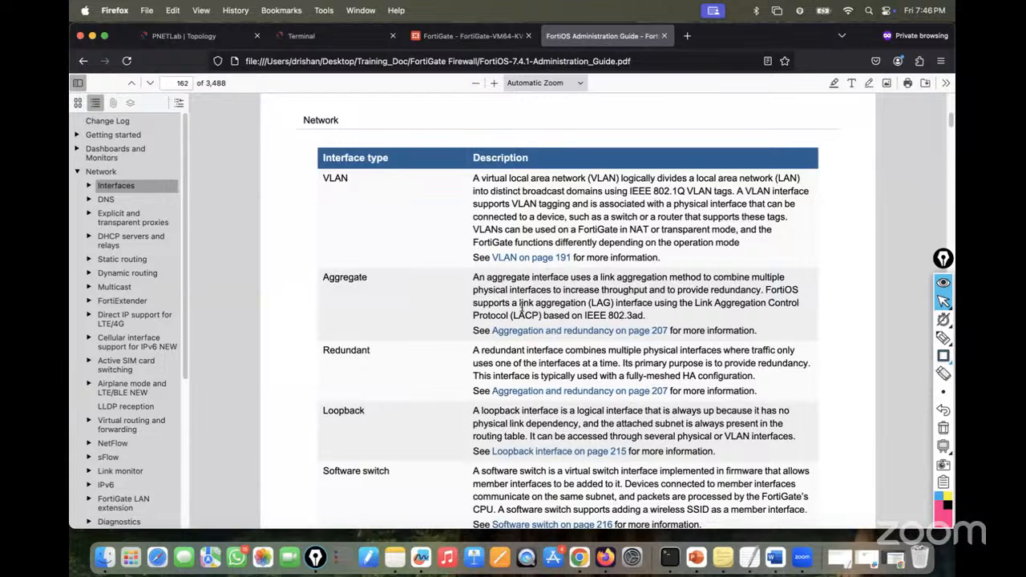
{"action": "left_click", "coordinate": [306, 38]}
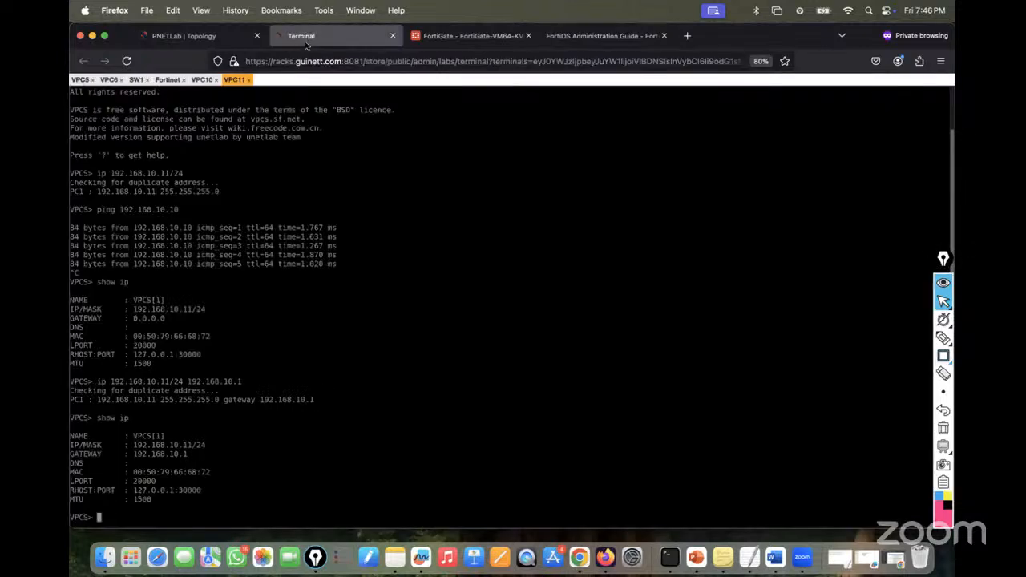
{"action": "left_click", "coordinate": [194, 35]}
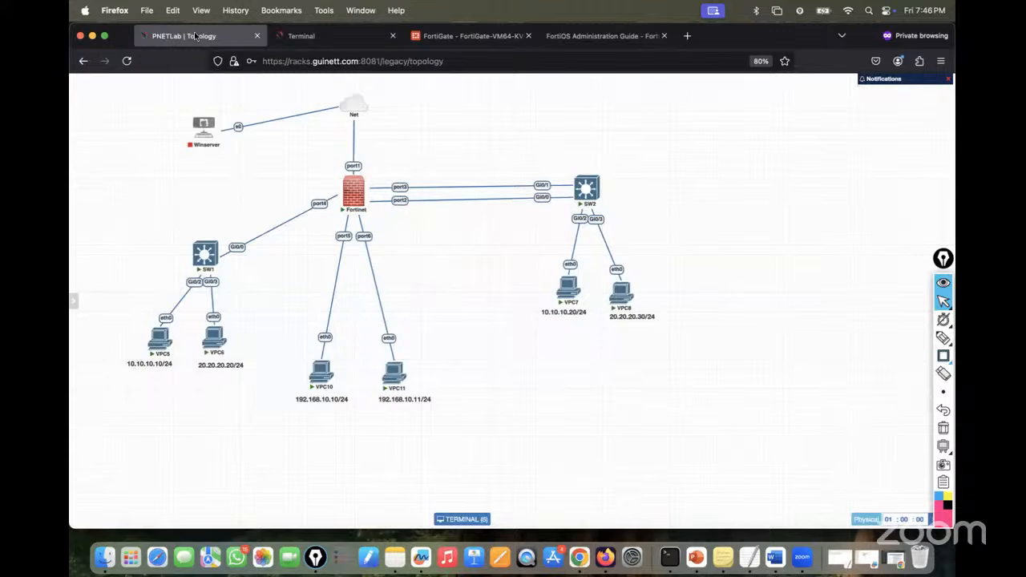
{"action": "left_click", "coordinate": [943, 337]}
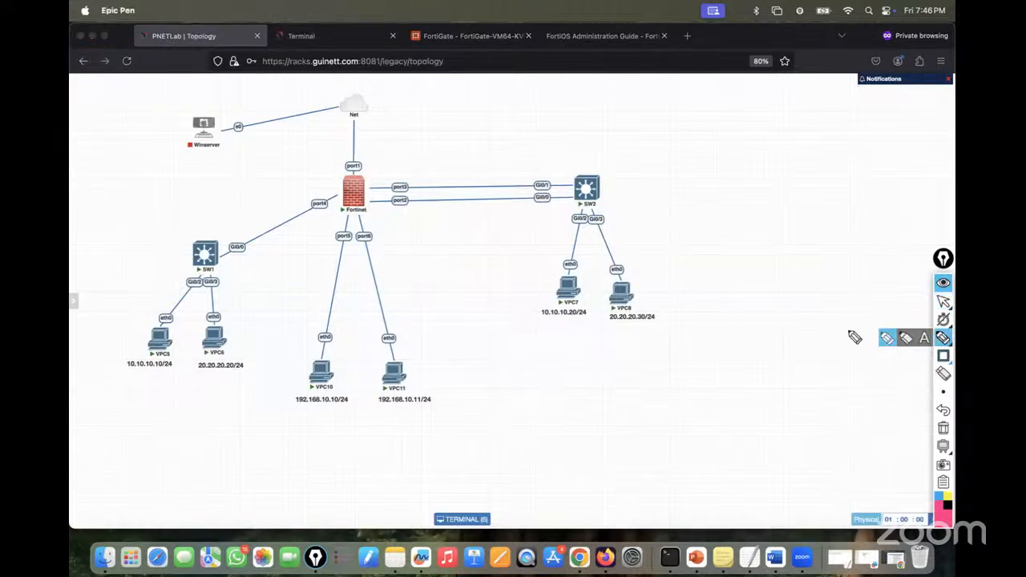
{"action": "left_click_drag", "start_coordinate": [409, 186], "coordinate": [431, 170]}
{"action": "left_click_drag", "start_coordinate": [437, 167], "coordinate": [471, 163]}
{"action": "left_click_drag", "start_coordinate": [431, 215], "coordinate": [489, 215]}
{"action": "mouse_move", "coordinate": [430, 196]}
{"action": "left_mouse_down"}
{"action": "mouse_move", "coordinate": [437, 184]}
{"action": "mouse_move", "coordinate": [435, 207]}
{"action": "left_mouse_up"}
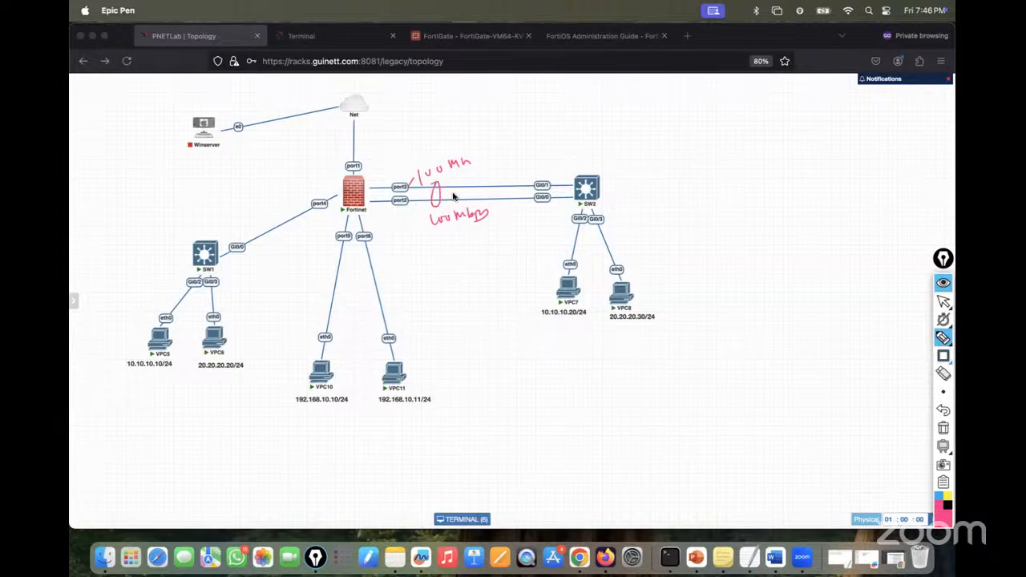
{"action": "left_click_drag", "start_coordinate": [447, 192], "coordinate": [485, 166]}
{"action": "mouse_move", "coordinate": [489, 158]}
{"action": "left_mouse_down"}
{"action": "mouse_move", "coordinate": [499, 164]}
{"action": "mouse_move", "coordinate": [511, 150]}
{"action": "left_mouse_up"}
{"action": "left_click_drag", "start_coordinate": [517, 146], "coordinate": [534, 142]}
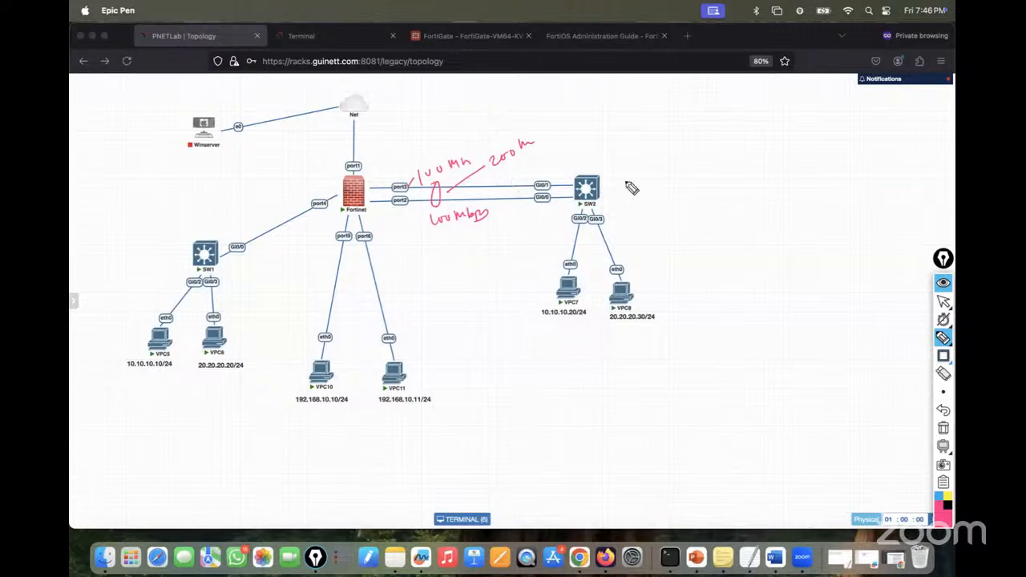
{"action": "left_click_drag", "start_coordinate": [603, 190], "coordinate": [630, 177]}
{"action": "left_click_drag", "start_coordinate": [335, 360], "coordinate": [328, 371]}
{"action": "left_click", "coordinate": [943, 427]}
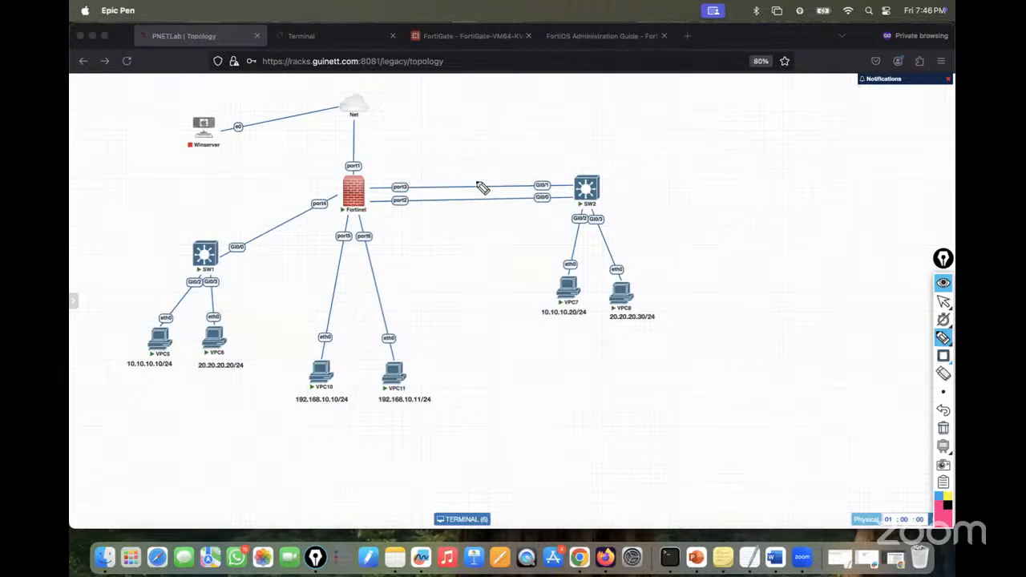
{"action": "mouse_move", "coordinate": [475, 186]}
{"action": "left_mouse_down"}
{"action": "mouse_move", "coordinate": [486, 165]}
{"action": "mouse_move", "coordinate": [553, 140]}
{"action": "mouse_move", "coordinate": [476, 232]}
{"action": "mouse_move", "coordinate": [535, 226]}
{"action": "left_mouse_up"}
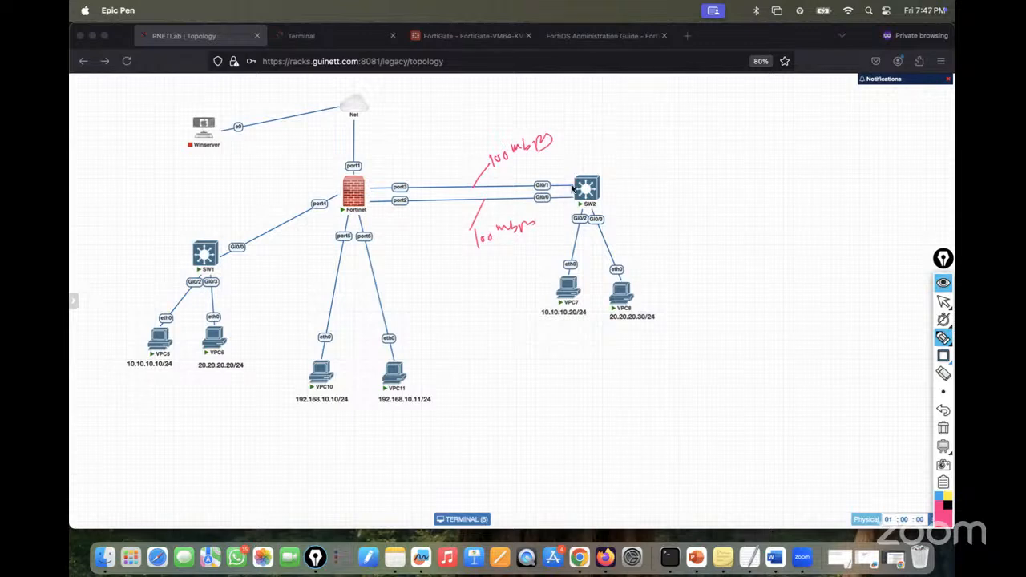
{"action": "left_click_drag", "start_coordinate": [586, 186], "coordinate": [357, 190]}
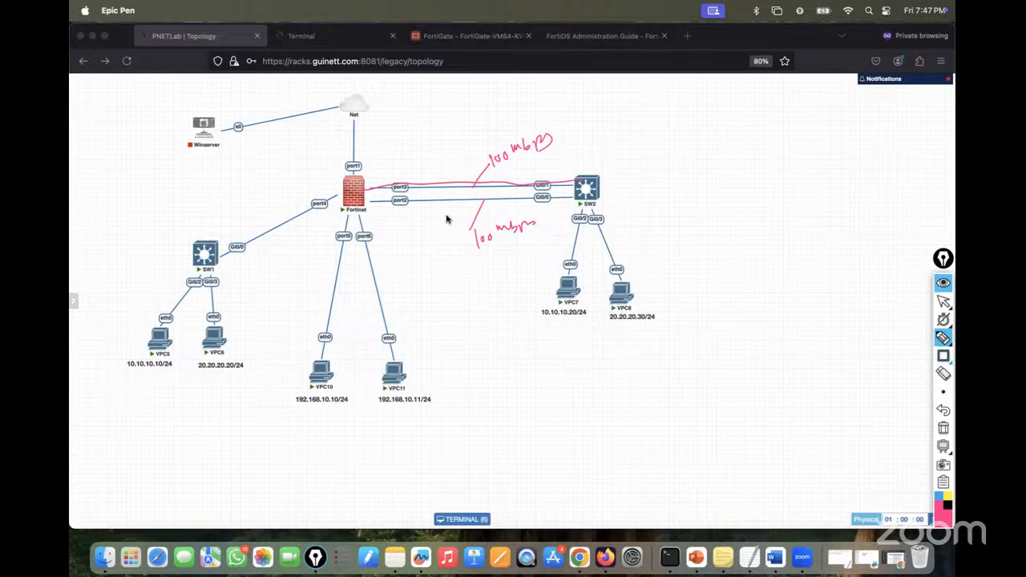
{"action": "left_click_drag", "start_coordinate": [441, 180], "coordinate": [442, 203]}
{"action": "left_click", "coordinate": [943, 427]}
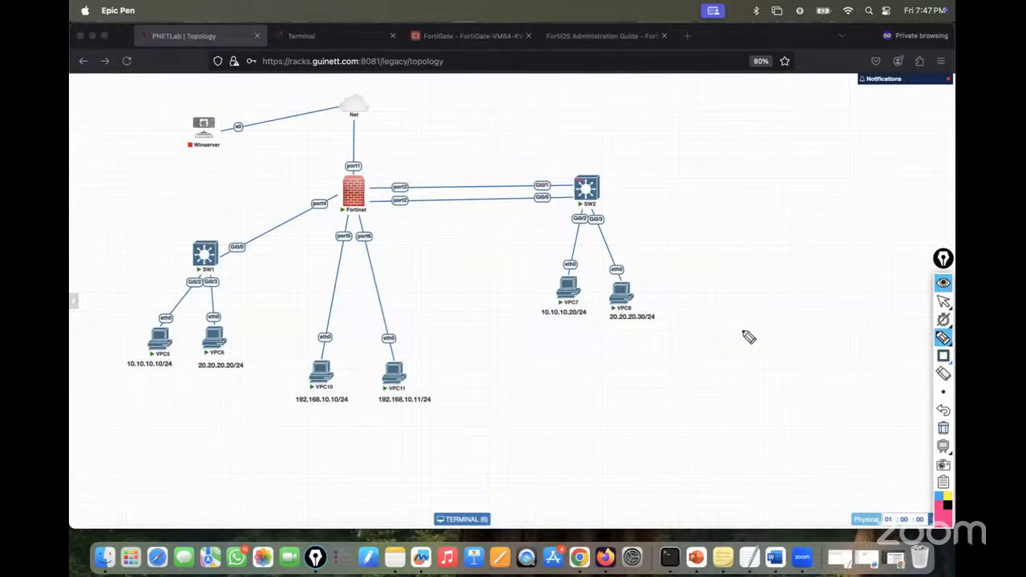
- Underline the port3 link, note it, and trace it over to SW2
{"action": "left_click", "coordinate": [944, 303]}
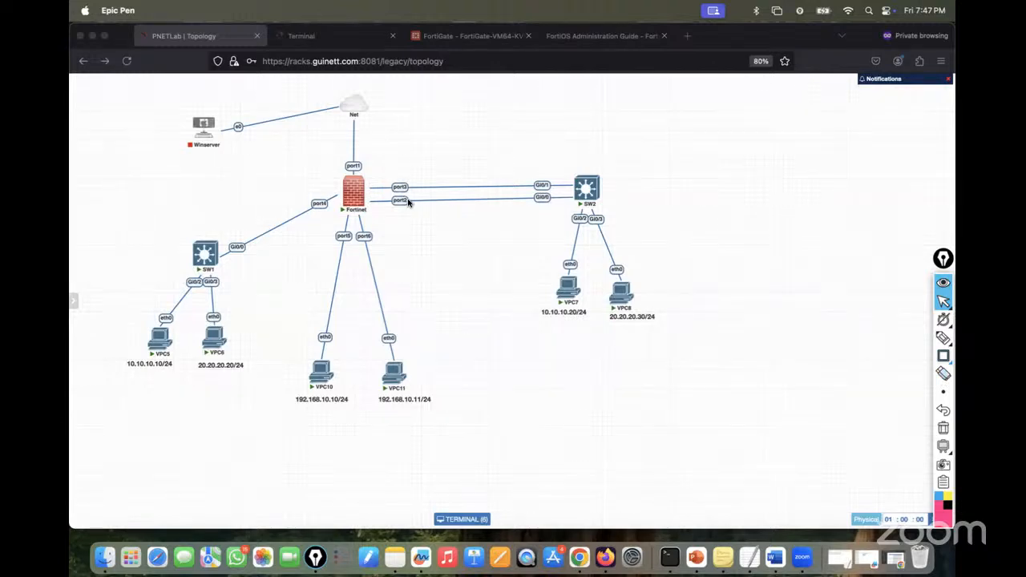
{"action": "left_click", "coordinate": [886, 338]}
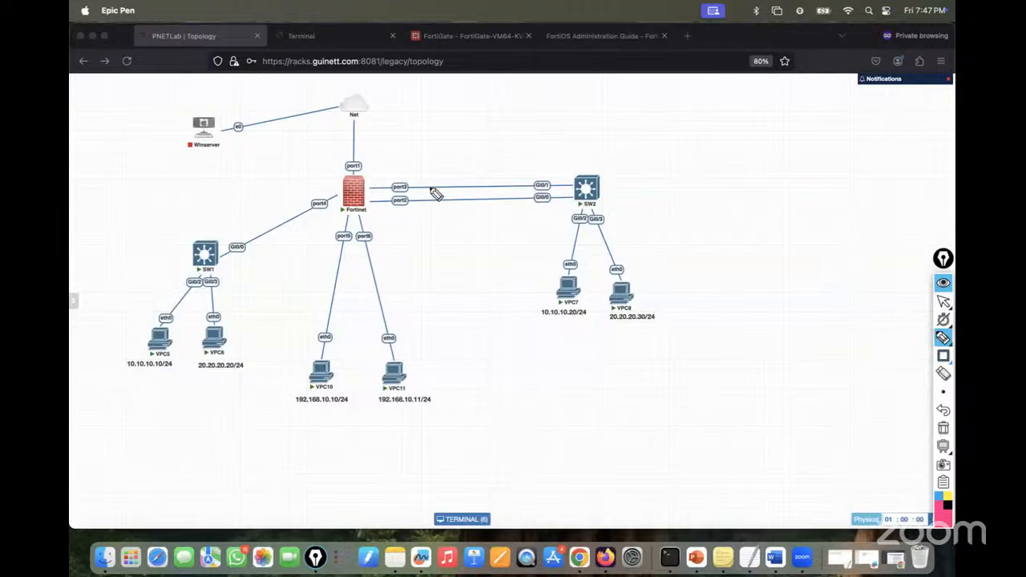
{"action": "left_click_drag", "start_coordinate": [366, 179], "coordinate": [431, 177]}
{"action": "left_click_drag", "start_coordinate": [391, 166], "coordinate": [435, 177]}
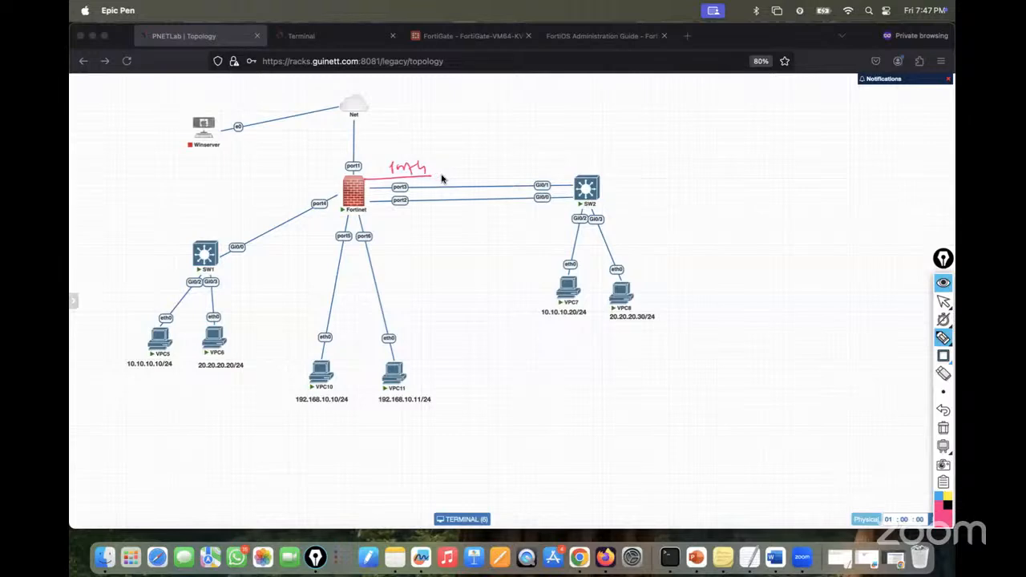
{"action": "mouse_move", "coordinate": [457, 177]}
{"action": "left_mouse_down"}
{"action": "mouse_move", "coordinate": [601, 169]}
{"action": "mouse_move", "coordinate": [603, 183]}
{"action": "left_mouse_up"}
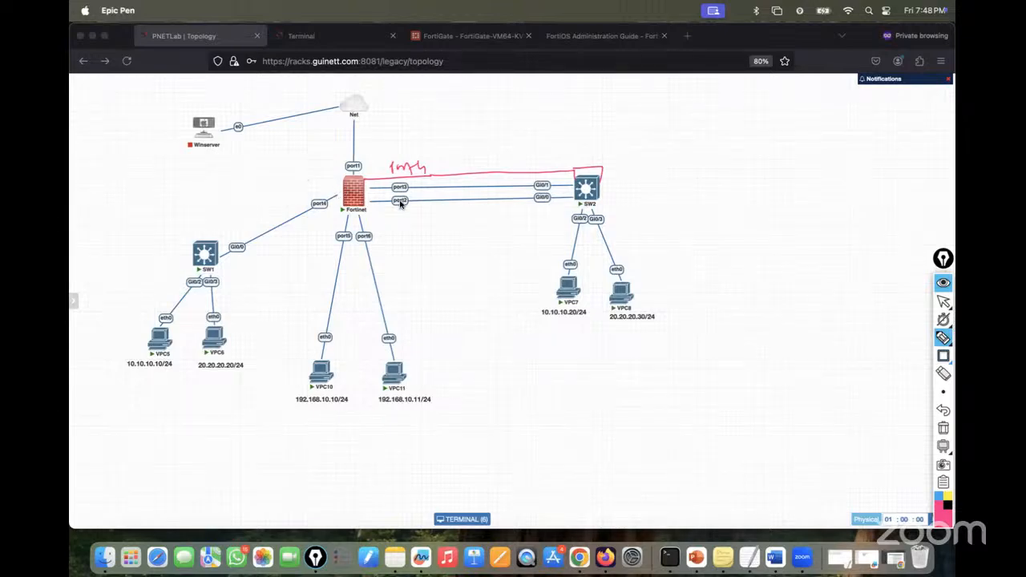
- Mark the port2 link, write 'Current Slave', and note 'priority-override = Enable'
{"action": "left_click_drag", "start_coordinate": [395, 214], "coordinate": [403, 215]}
{"action": "mouse_move", "coordinate": [398, 230]}
{"action": "left_mouse_down"}
{"action": "mouse_move", "coordinate": [435, 226]}
{"action": "mouse_move", "coordinate": [441, 255]}
{"action": "left_mouse_up"}
{"action": "mouse_move", "coordinate": [414, 293]}
{"action": "left_mouse_down"}
{"action": "mouse_move", "coordinate": [407, 302]}
{"action": "mouse_move", "coordinate": [418, 305]}
{"action": "mouse_move", "coordinate": [462, 275]}
{"action": "mouse_move", "coordinate": [508, 267]}
{"action": "left_mouse_up"}
{"action": "left_click_drag", "start_coordinate": [426, 324], "coordinate": [520, 270]}
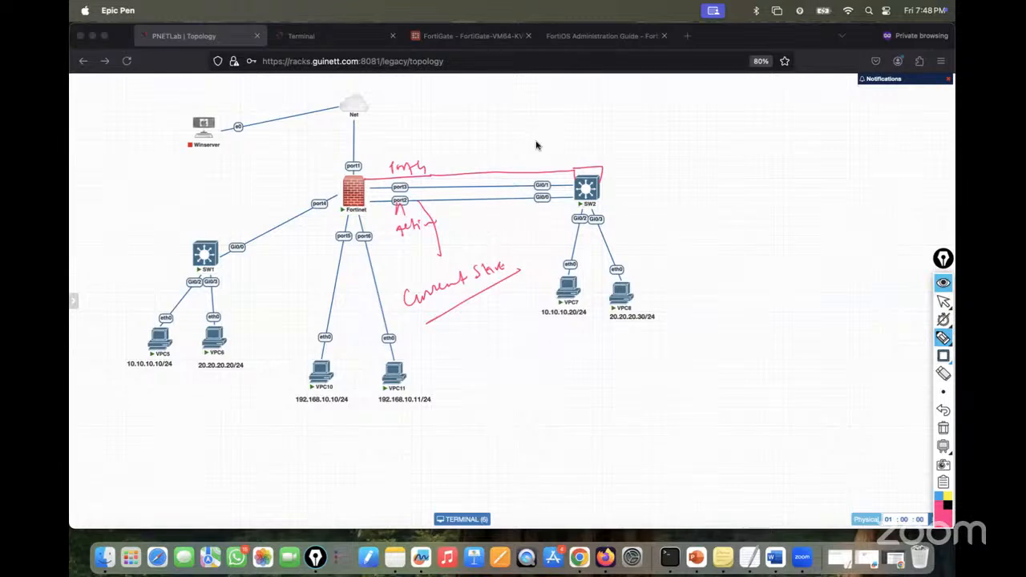
{"action": "mouse_move", "coordinate": [550, 119]}
{"action": "left_mouse_down"}
{"action": "mouse_move", "coordinate": [580, 120]}
{"action": "mouse_move", "coordinate": [590, 106]}
{"action": "mouse_move", "coordinate": [607, 113]}
{"action": "mouse_move", "coordinate": [606, 133]}
{"action": "mouse_move", "coordinate": [618, 110]}
{"action": "mouse_move", "coordinate": [657, 102]}
{"action": "mouse_move", "coordinate": [652, 116]}
{"action": "mouse_move", "coordinate": [651, 105]}
{"action": "mouse_move", "coordinate": [671, 96]}
{"action": "mouse_move", "coordinate": [687, 96]}
{"action": "mouse_move", "coordinate": [675, 112]}
{"action": "mouse_move", "coordinate": [724, 94]}
{"action": "mouse_move", "coordinate": [780, 92]}
{"action": "mouse_move", "coordinate": [715, 113]}
{"action": "left_mouse_up"}
{"action": "mouse_move", "coordinate": [742, 114]}
{"action": "left_mouse_down"}
{"action": "mouse_move", "coordinate": [778, 126]}
{"action": "mouse_move", "coordinate": [807, 101]}
{"action": "mouse_move", "coordinate": [818, 108]}
{"action": "left_mouse_up"}
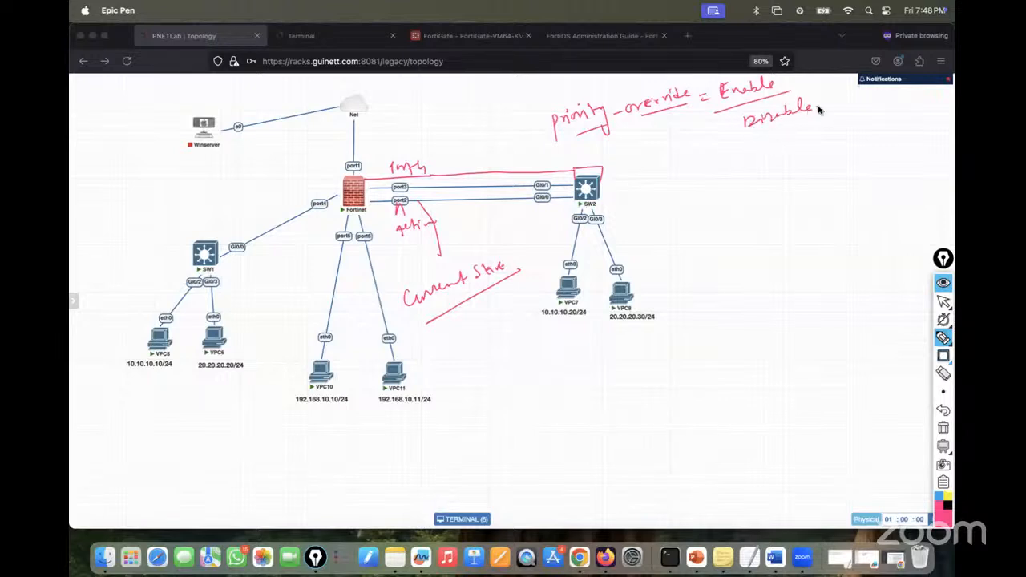
- Write Disable beneath Enable, cross out the port2 link, and box Enable
{"action": "left_click_drag", "start_coordinate": [762, 138], "coordinate": [818, 113]}
{"action": "mouse_move", "coordinate": [413, 195]}
{"action": "left_mouse_down"}
{"action": "mouse_move", "coordinate": [419, 202]}
{"action": "mouse_move", "coordinate": [406, 193]}
{"action": "mouse_move", "coordinate": [445, 161]}
{"action": "mouse_move", "coordinate": [485, 150]}
{"action": "left_mouse_up"}
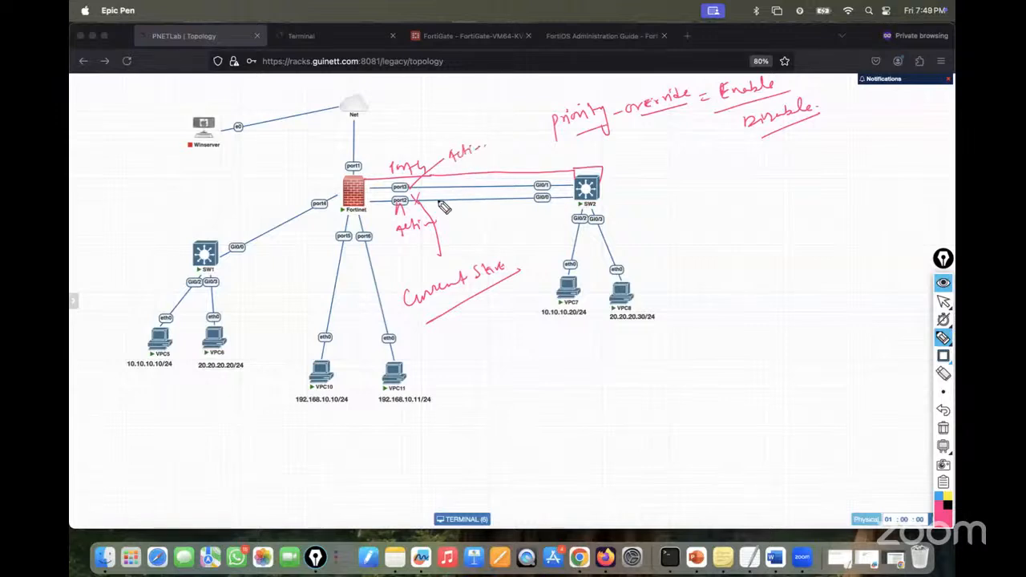
{"action": "left_click_drag", "start_coordinate": [443, 206], "coordinate": [454, 207]}
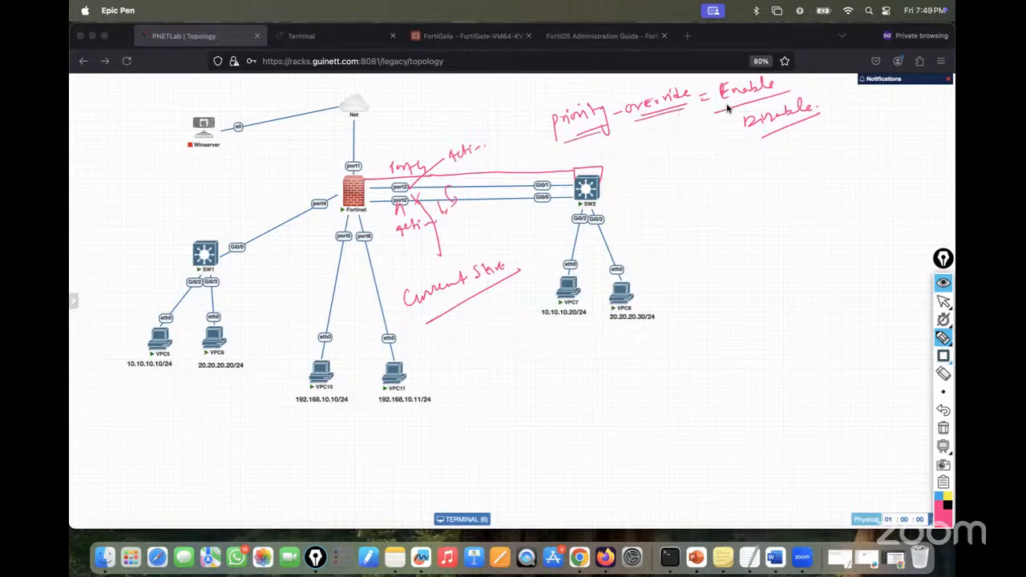
{"action": "mouse_move", "coordinate": [727, 108]}
{"action": "left_mouse_down"}
{"action": "mouse_move", "coordinate": [713, 90]}
{"action": "mouse_move", "coordinate": [778, 65]}
{"action": "mouse_move", "coordinate": [715, 112]}
{"action": "left_mouse_up"}
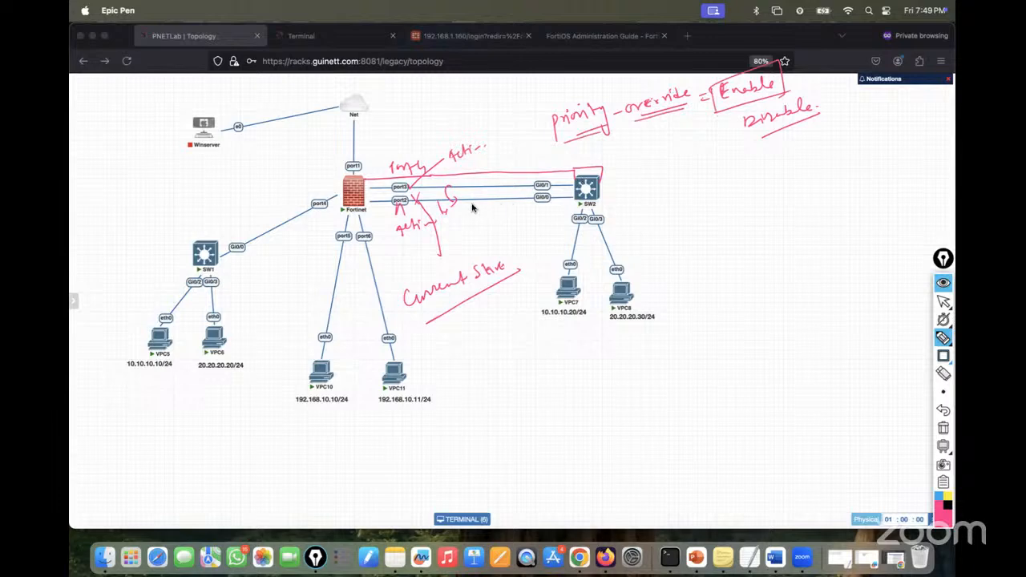
- Circle Disable, mark around the port2 and port3 links, then erase all ink
{"action": "mouse_move", "coordinate": [469, 200]}
{"action": "left_mouse_down"}
{"action": "mouse_move", "coordinate": [473, 212]}
{"action": "mouse_move", "coordinate": [479, 196]}
{"action": "left_mouse_up"}
{"action": "mouse_move", "coordinate": [742, 126]}
{"action": "left_mouse_down"}
{"action": "mouse_move", "coordinate": [825, 121]}
{"action": "mouse_move", "coordinate": [709, 127]}
{"action": "left_mouse_up"}
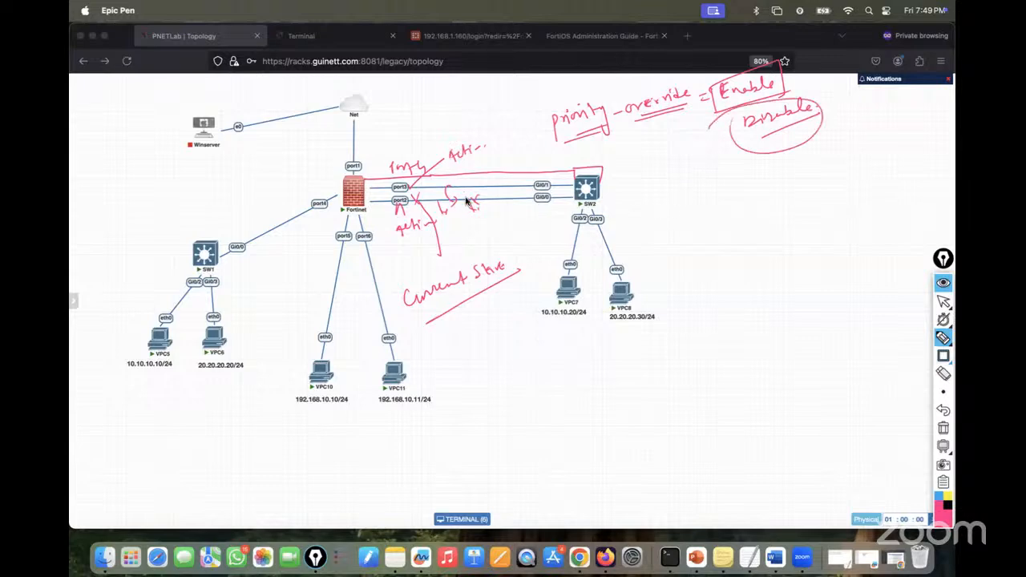
{"action": "left_click_drag", "start_coordinate": [468, 210], "coordinate": [471, 223]}
{"action": "left_click_drag", "start_coordinate": [447, 187], "coordinate": [452, 208]}
{"action": "mouse_move", "coordinate": [465, 201]}
{"action": "left_mouse_down"}
{"action": "mouse_move", "coordinate": [449, 188]}
{"action": "mouse_move", "coordinate": [452, 212]}
{"action": "left_mouse_up"}
{"action": "left_click", "coordinate": [943, 429]}
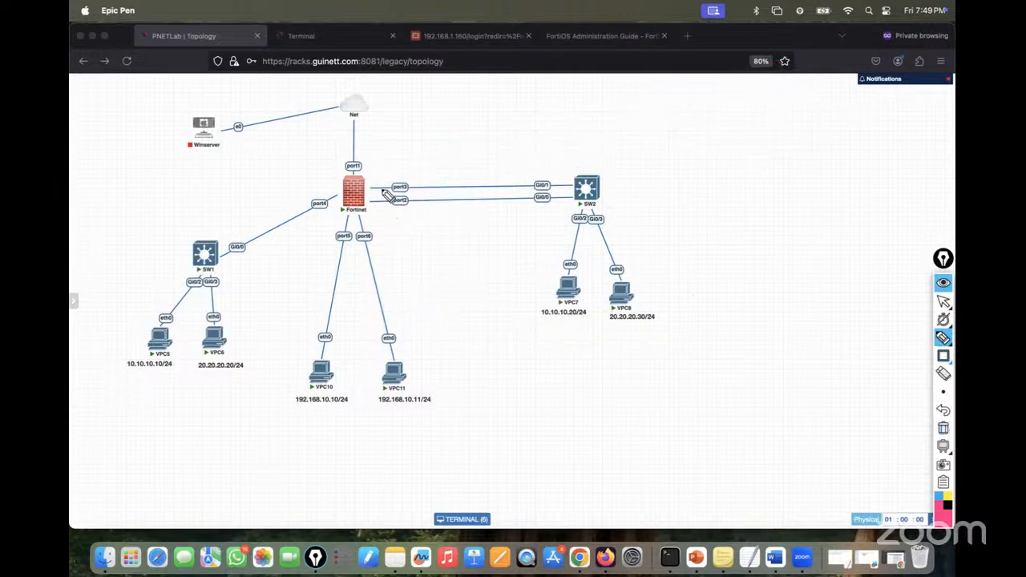
- Circle port2 at the firewall, label it Active, and underline Current Slave
{"action": "left_click_drag", "start_coordinate": [406, 206], "coordinate": [404, 200]}
{"action": "mouse_move", "coordinate": [417, 213]}
{"action": "left_mouse_down"}
{"action": "mouse_move", "coordinate": [424, 222]}
{"action": "mouse_move", "coordinate": [455, 211]}
{"action": "mouse_move", "coordinate": [452, 241]}
{"action": "mouse_move", "coordinate": [522, 220]}
{"action": "left_mouse_up"}
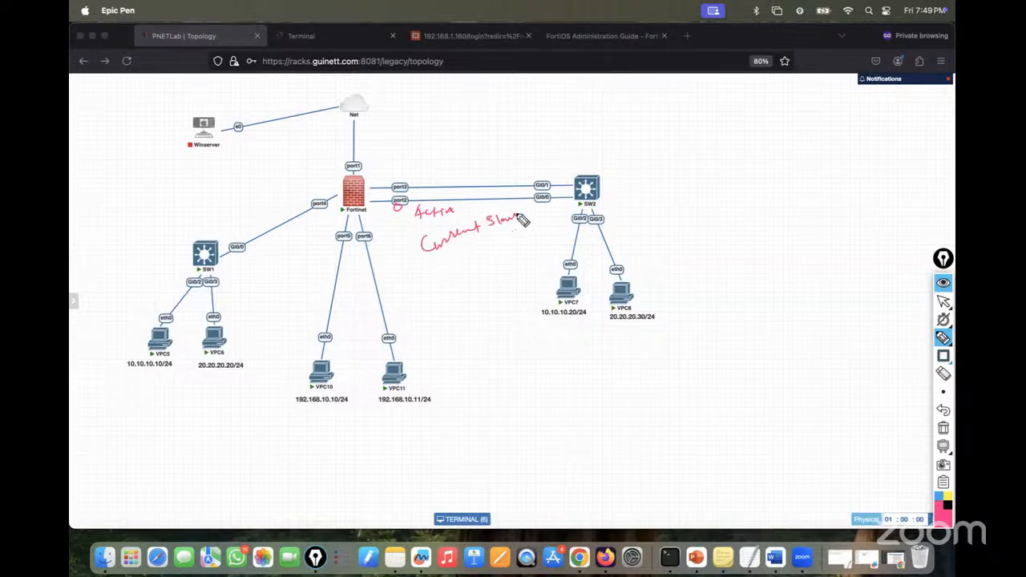
{"action": "left_click_drag", "start_coordinate": [416, 278], "coordinate": [542, 225]}
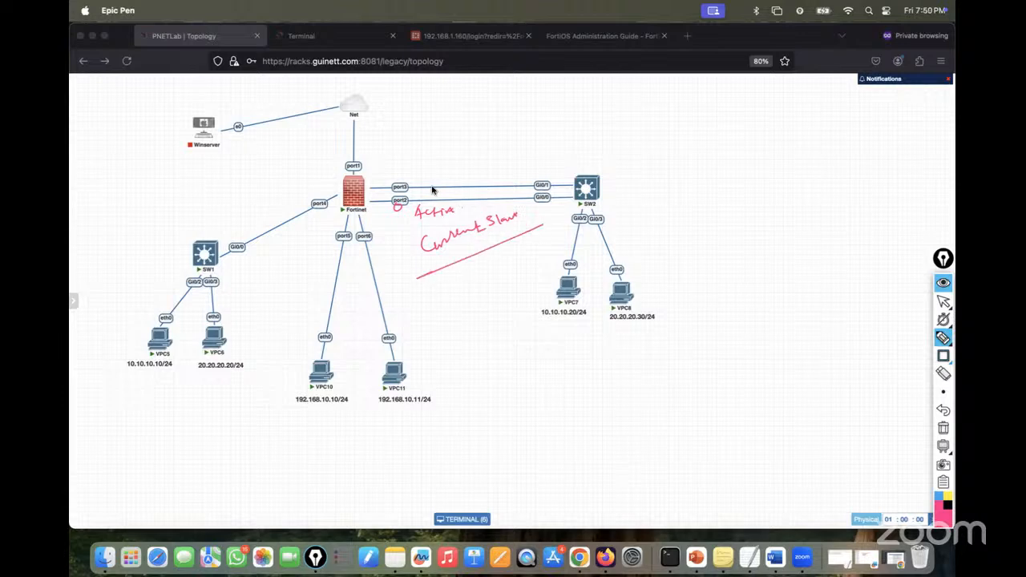
{"action": "mouse_move", "coordinate": [418, 196]}
{"action": "left_mouse_down"}
{"action": "mouse_move", "coordinate": [433, 210]}
{"action": "mouse_move", "coordinate": [418, 210]}
{"action": "mouse_move", "coordinate": [438, 158]}
{"action": "mouse_move", "coordinate": [551, 117]}
{"action": "left_mouse_up"}
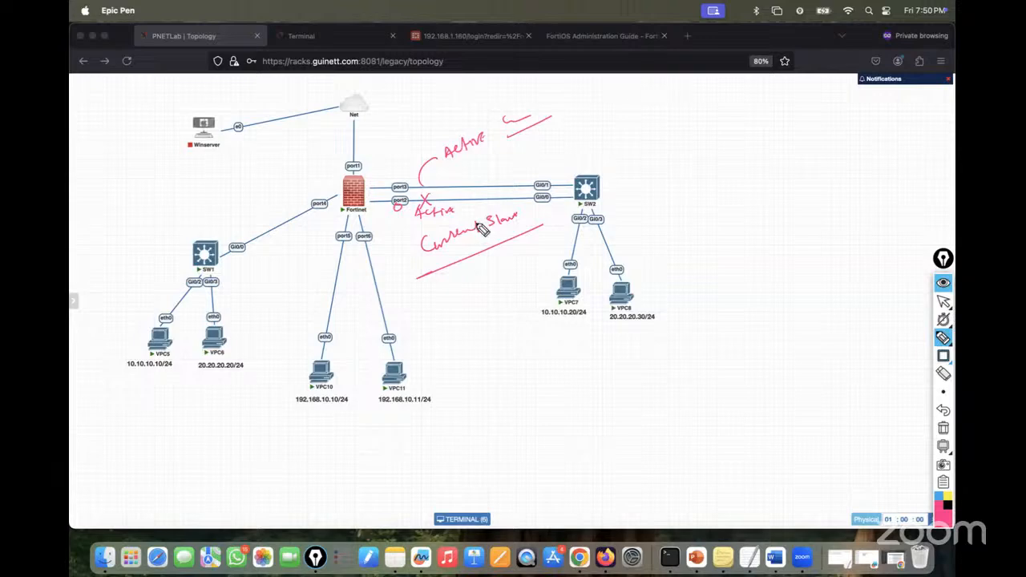
- Write 'priority-override: Enable/Disable', mark Disable with an x, then wipe the sketch
{"action": "mouse_move", "coordinate": [703, 128]}
{"action": "left_mouse_down"}
{"action": "mouse_move", "coordinate": [725, 126]}
{"action": "mouse_move", "coordinate": [720, 137]}
{"action": "mouse_move", "coordinate": [768, 118]}
{"action": "mouse_move", "coordinate": [776, 142]}
{"action": "mouse_move", "coordinate": [782, 117]}
{"action": "mouse_move", "coordinate": [795, 121]}
{"action": "left_mouse_up"}
{"action": "left_click", "coordinate": [719, 117]}
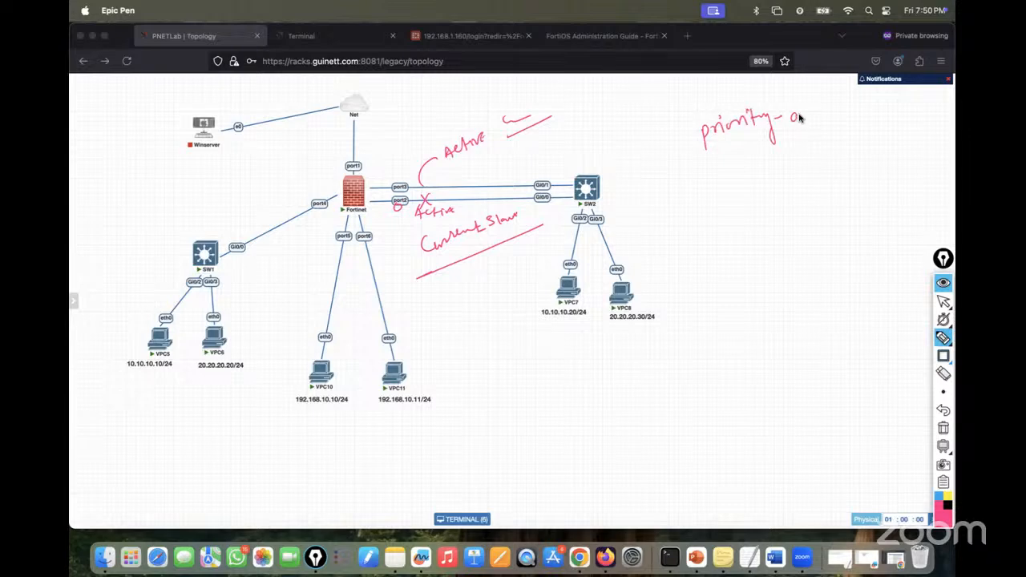
{"action": "mouse_move", "coordinate": [802, 117]}
{"action": "left_mouse_down"}
{"action": "mouse_move", "coordinate": [826, 128]}
{"action": "mouse_move", "coordinate": [843, 97]}
{"action": "mouse_move", "coordinate": [863, 107]}
{"action": "left_mouse_up"}
{"action": "mouse_move", "coordinate": [710, 159]}
{"action": "left_mouse_down"}
{"action": "mouse_move", "coordinate": [883, 102]}
{"action": "mouse_move", "coordinate": [927, 96]}
{"action": "mouse_move", "coordinate": [889, 127]}
{"action": "mouse_move", "coordinate": [945, 120]}
{"action": "left_mouse_up"}
{"action": "left_click", "coordinate": [871, 97]}
{"action": "left_click", "coordinate": [875, 104]}
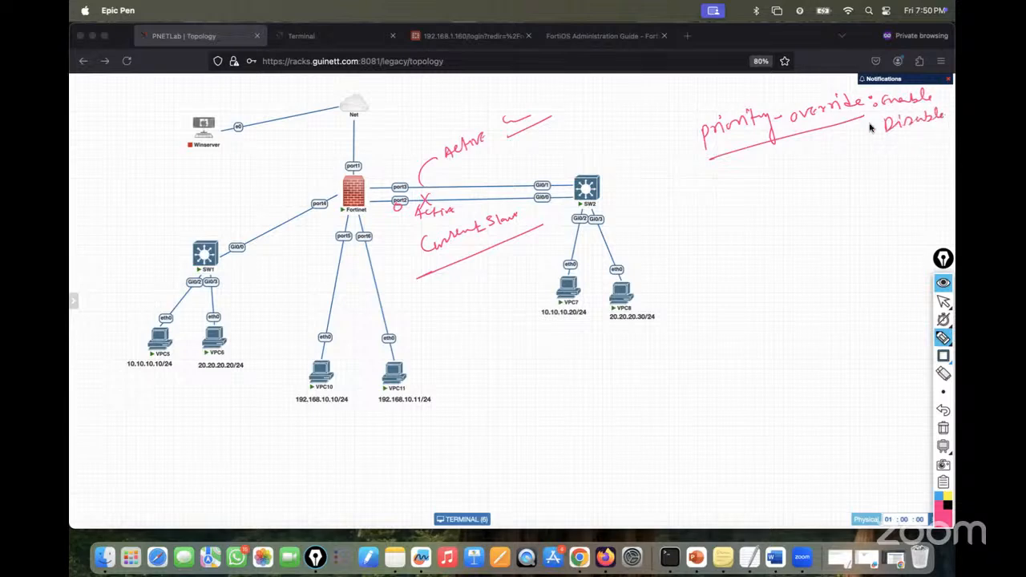
{"action": "left_click_drag", "start_coordinate": [870, 120], "coordinate": [877, 130]}
{"action": "left_click_drag", "start_coordinate": [876, 120], "coordinate": [870, 131]}
{"action": "mouse_move", "coordinate": [941, 445]}
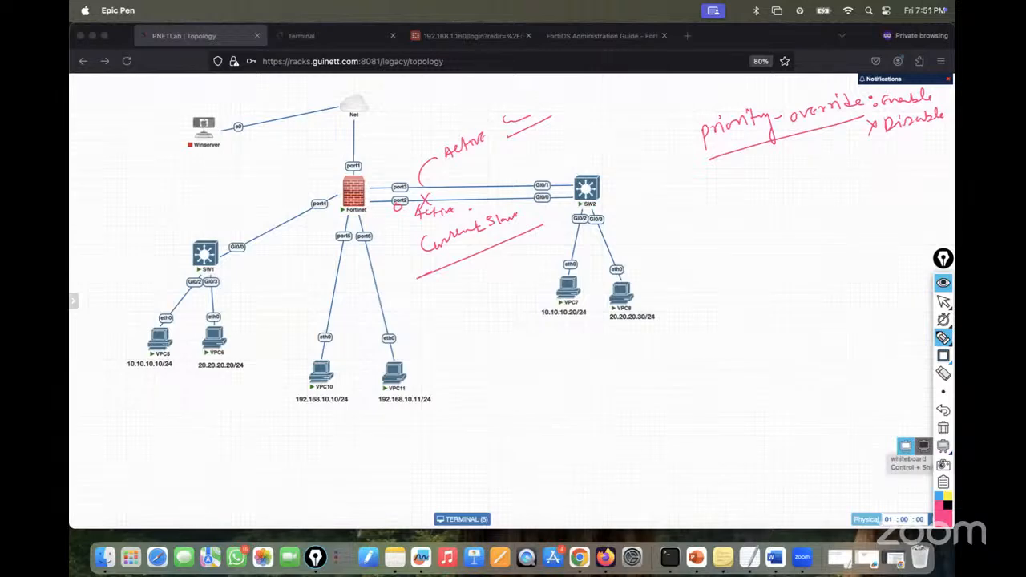
{"action": "left_click", "coordinate": [945, 431]}
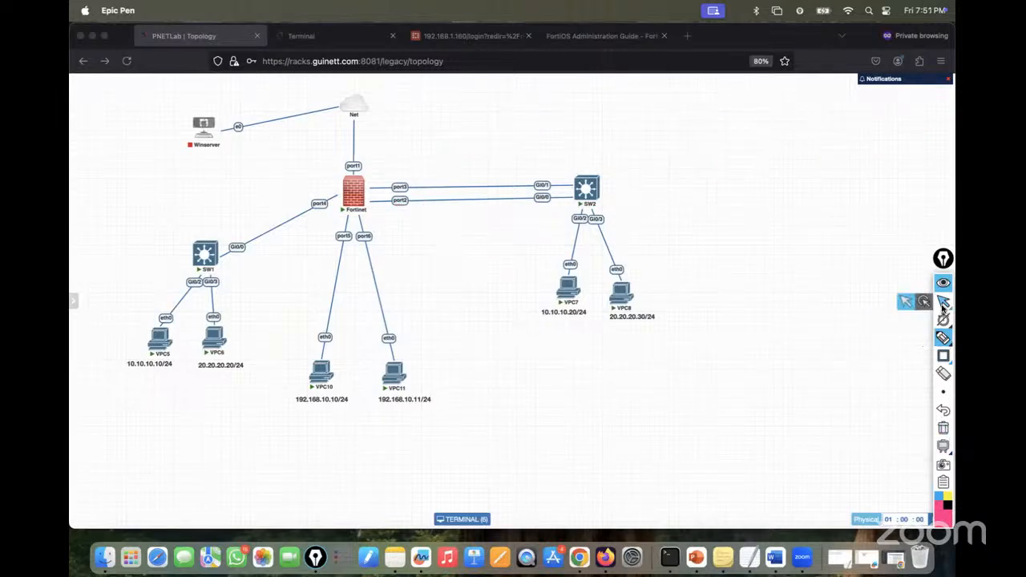
- Log back in to FortiGate as admin with the account password
{"action": "left_click", "coordinate": [943, 301]}
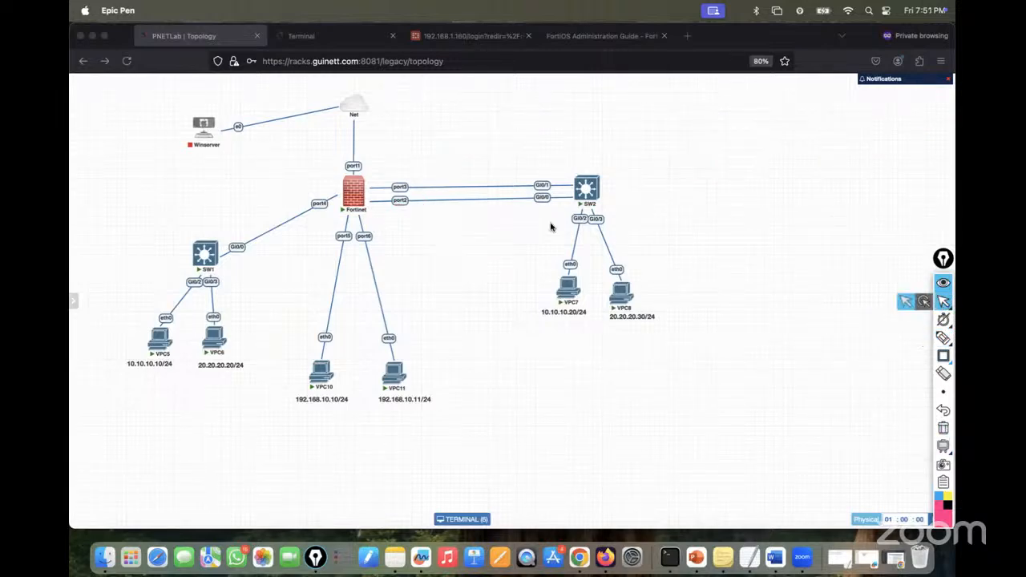
{"action": "left_click", "coordinate": [454, 42]}
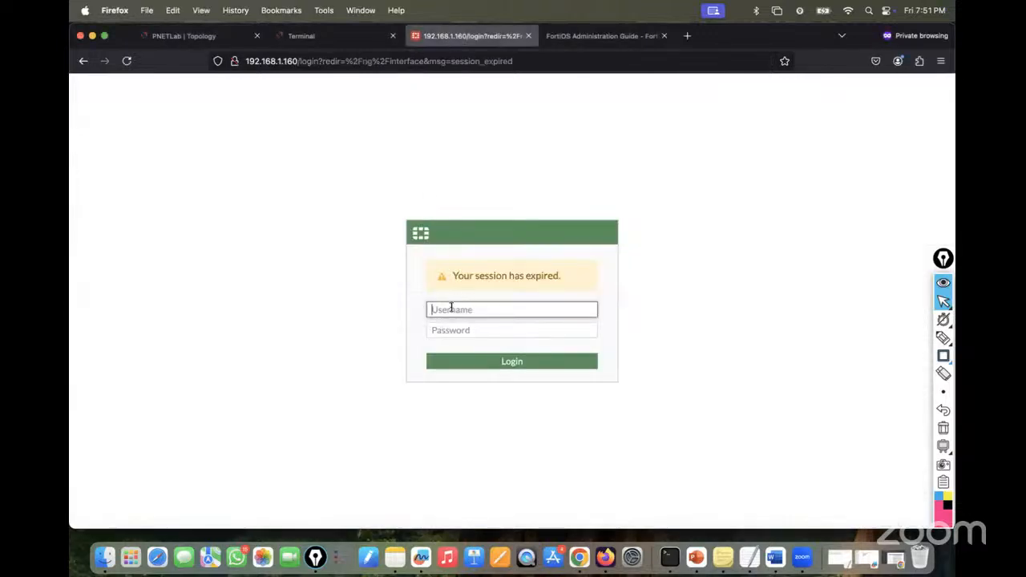
{"action": "type", "text": "admin"}
{"action": "key", "text": "Tab"}
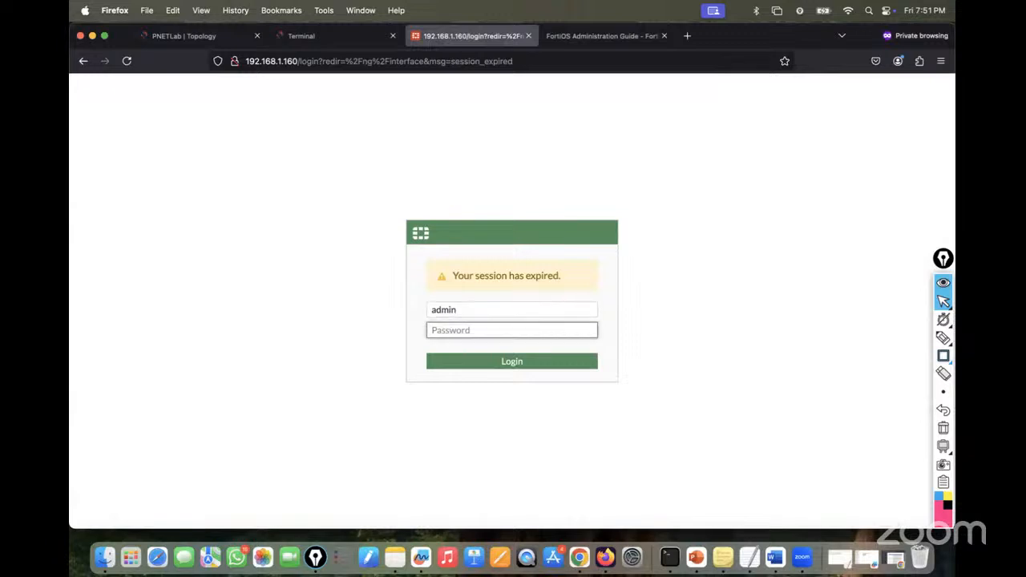
{"action": "type", "text": "••"}
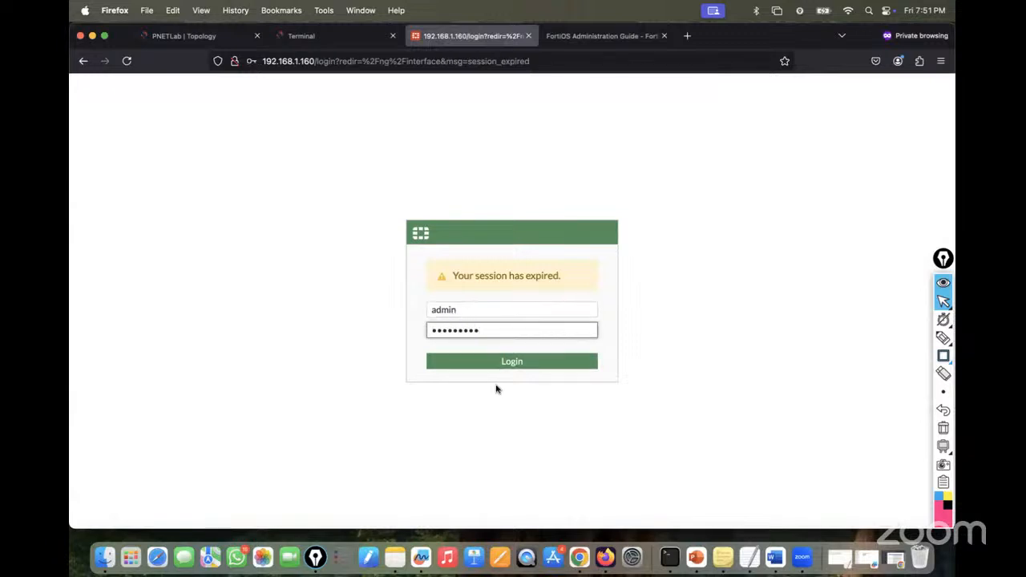
{"action": "left_click_drag", "start_coordinate": [483, 331], "coordinate": [392, 330]}
{"action": "type", "text": "•••••"}
{"action": "key", "text": "Return"}
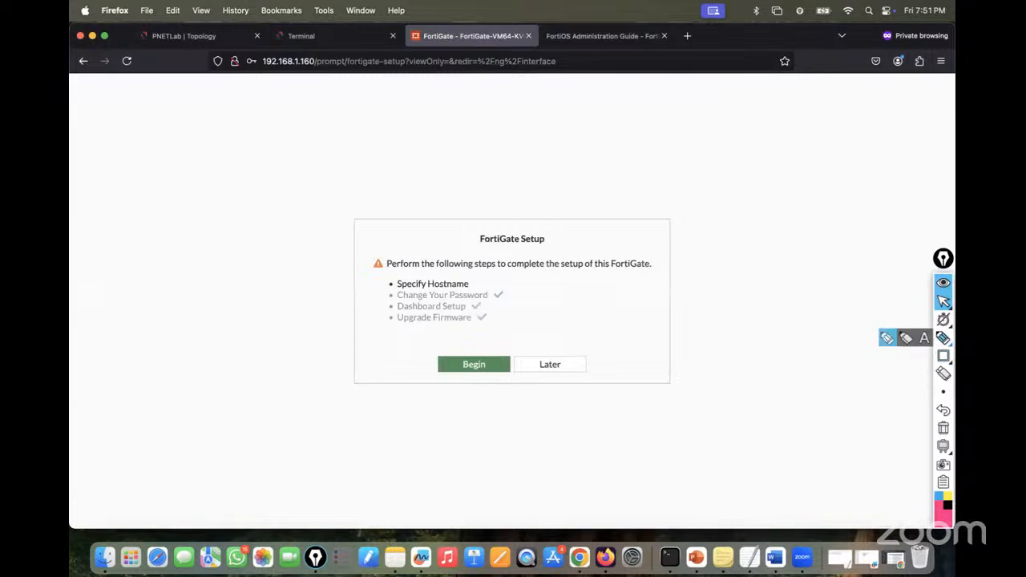
{"action": "left_click", "coordinate": [943, 356]}
{"action": "left_click_drag", "start_coordinate": [398, 148], "coordinate": [439, 180]}
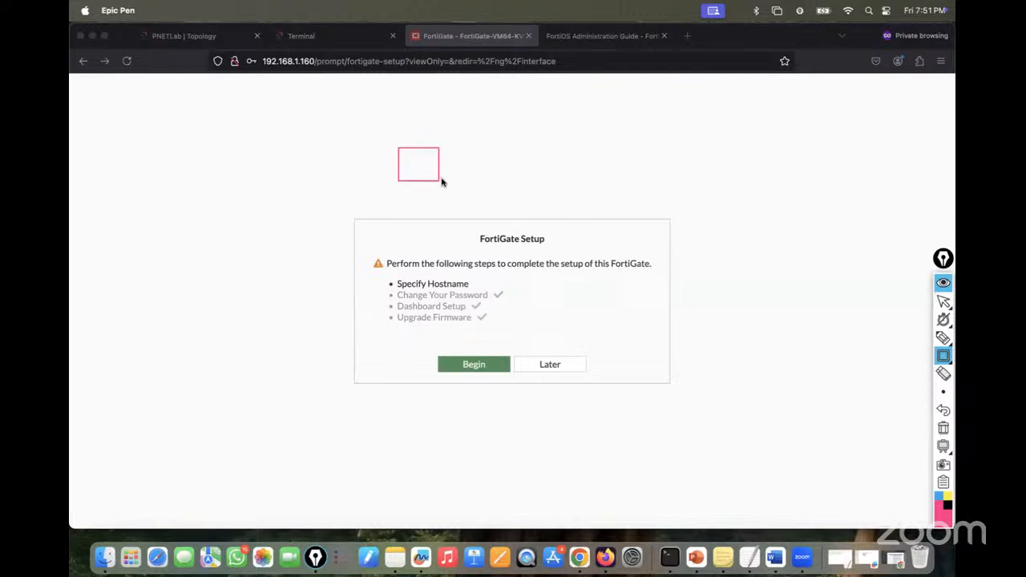
{"action": "left_click_drag", "start_coordinate": [596, 154], "coordinate": [653, 180]}
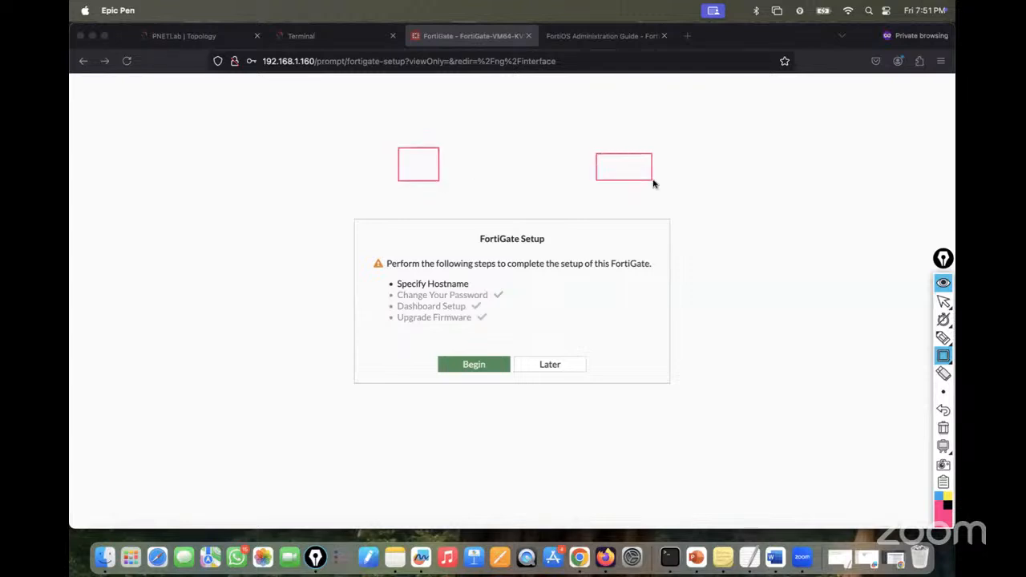
{"action": "left_click", "coordinate": [943, 337]}
{"action": "mouse_move", "coordinate": [536, 109]}
{"action": "left_mouse_down"}
{"action": "mouse_move", "coordinate": [551, 105]}
{"action": "mouse_move", "coordinate": [521, 101]}
{"action": "mouse_move", "coordinate": [529, 109]}
{"action": "left_mouse_up"}
{"action": "mouse_move", "coordinate": [419, 181]}
{"action": "left_mouse_down"}
{"action": "mouse_move", "coordinate": [520, 249]}
{"action": "mouse_move", "coordinate": [600, 249]}
{"action": "left_mouse_up"}
{"action": "left_click_drag", "start_coordinate": [611, 210], "coordinate": [611, 237]}
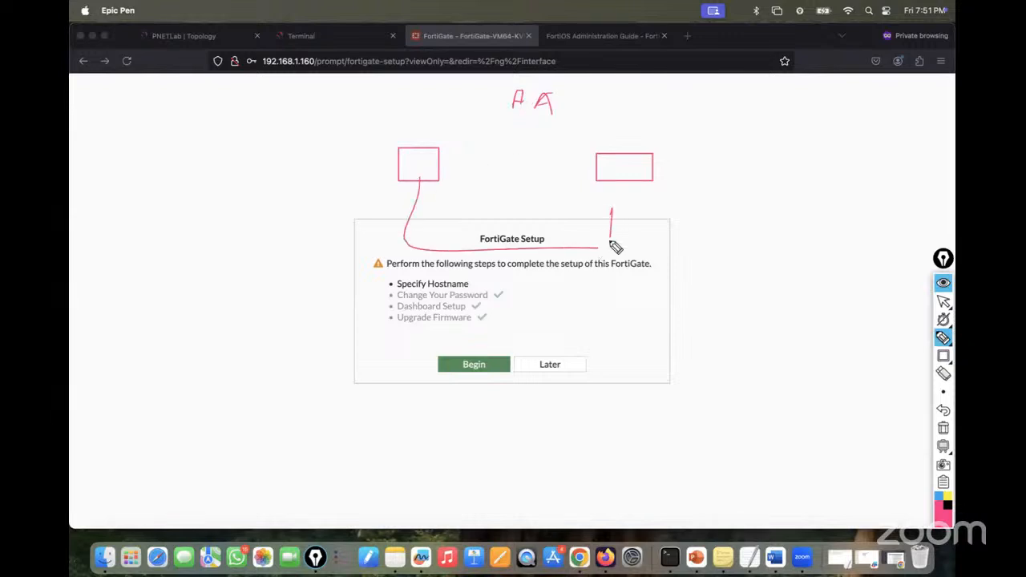
{"action": "left_click_drag", "start_coordinate": [415, 171], "coordinate": [424, 168]}
{"action": "left_click_drag", "start_coordinate": [615, 175], "coordinate": [621, 170]}
{"action": "mouse_move", "coordinate": [706, 158]}
{"action": "left_mouse_down"}
{"action": "mouse_move", "coordinate": [776, 150]}
{"action": "mouse_move", "coordinate": [804, 247]}
{"action": "mouse_move", "coordinate": [826, 247]}
{"action": "left_mouse_up"}
{"action": "mouse_move", "coordinate": [776, 154]}
{"action": "left_mouse_down"}
{"action": "mouse_move", "coordinate": [811, 158]}
{"action": "mouse_move", "coordinate": [813, 250]}
{"action": "left_mouse_up"}
{"action": "mouse_move", "coordinate": [711, 177]}
{"action": "left_mouse_down"}
{"action": "mouse_move", "coordinate": [812, 176]}
{"action": "mouse_move", "coordinate": [812, 186]}
{"action": "left_mouse_up"}
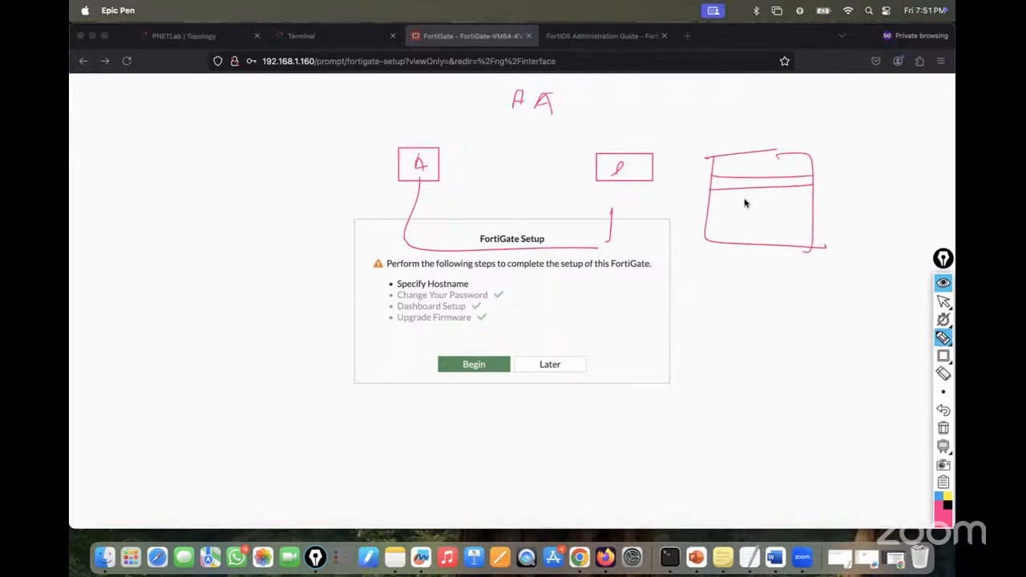
{"action": "left_click_drag", "start_coordinate": [702, 208], "coordinate": [800, 213]}
{"action": "left_click_drag", "start_coordinate": [811, 178], "coordinate": [824, 202]}
{"action": "left_click_drag", "start_coordinate": [814, 172], "coordinate": [866, 156]}
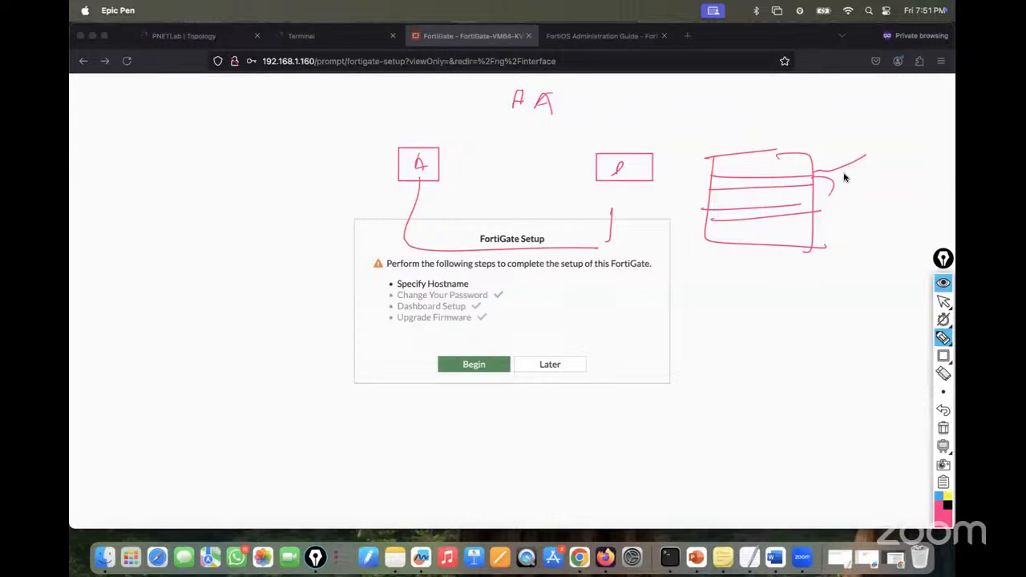
{"action": "left_click_drag", "start_coordinate": [688, 310], "coordinate": [783, 295]}
{"action": "left_click_drag", "start_coordinate": [685, 346], "coordinate": [821, 327]}
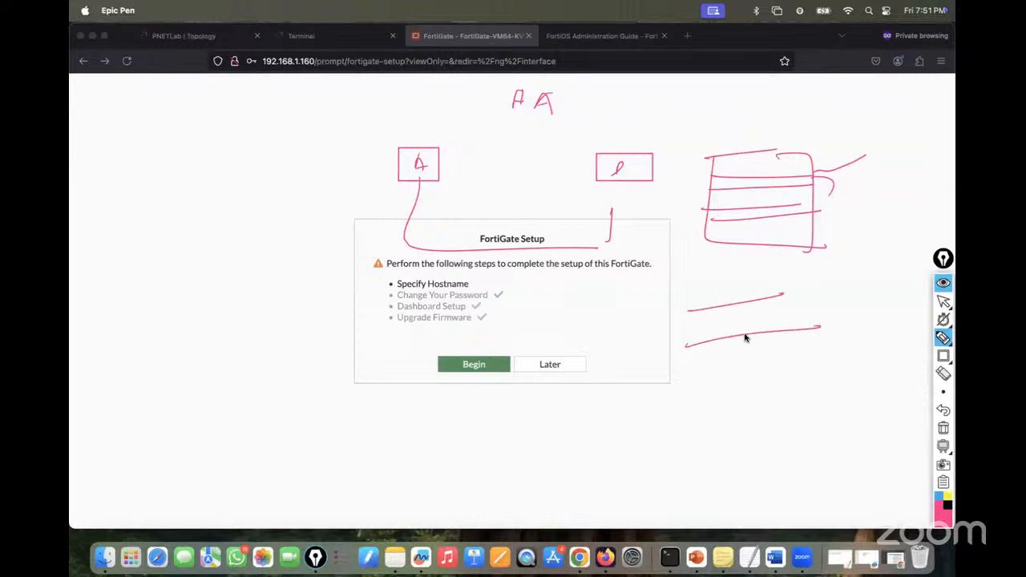
{"action": "left_click_drag", "start_coordinate": [676, 293], "coordinate": [713, 351]}
{"action": "mouse_move", "coordinate": [794, 294]}
{"action": "left_mouse_down"}
{"action": "mouse_move", "coordinate": [806, 329]}
{"action": "mouse_move", "coordinate": [833, 321]}
{"action": "left_mouse_up"}
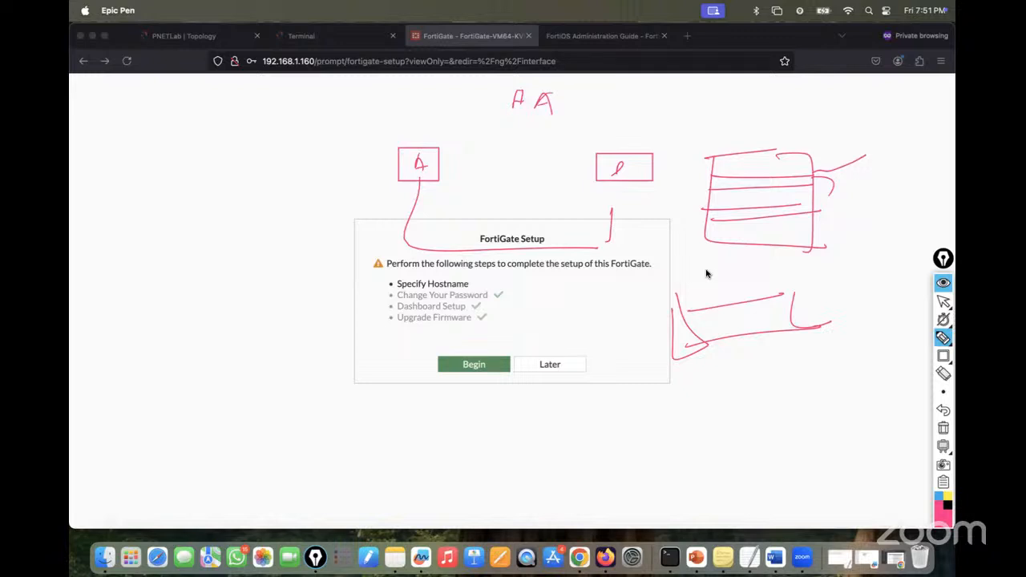
{"action": "left_click", "coordinate": [939, 427]}
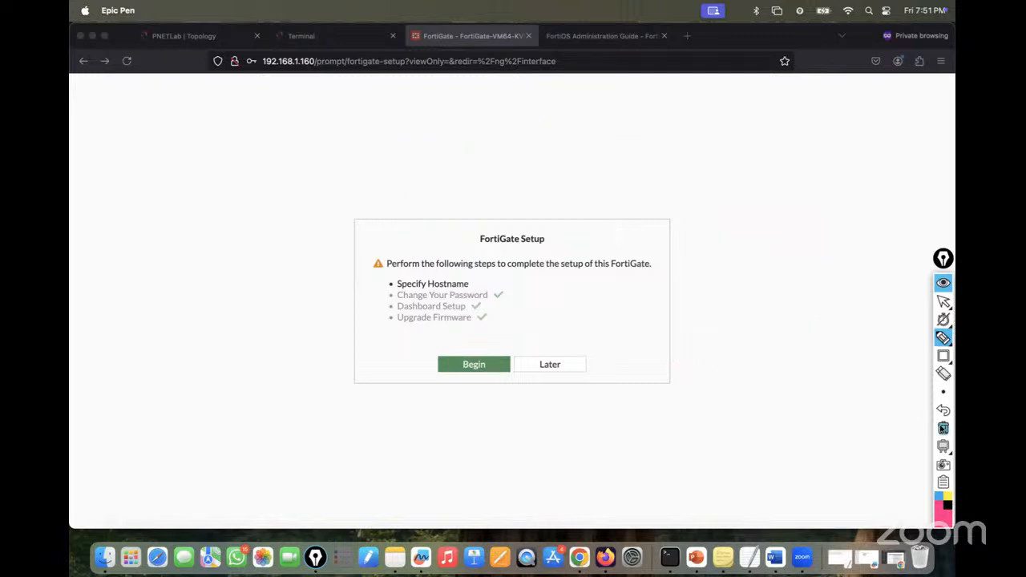
- Postpone the FortiGate setup, dismiss the FortiOS 7.0.0 notice, and reload Interfaces
{"action": "left_click", "coordinate": [942, 302]}
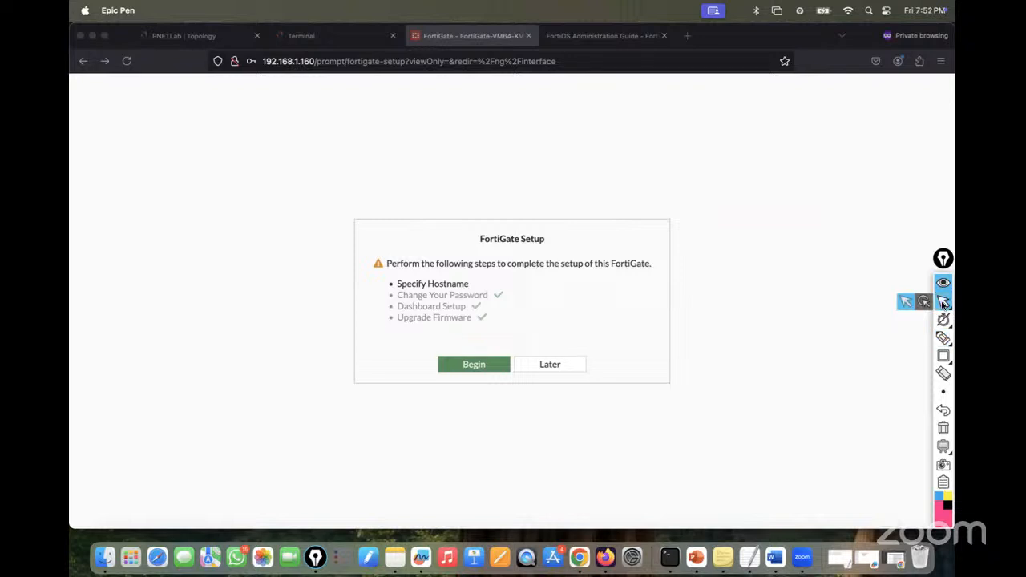
{"action": "left_click", "coordinate": [563, 363]}
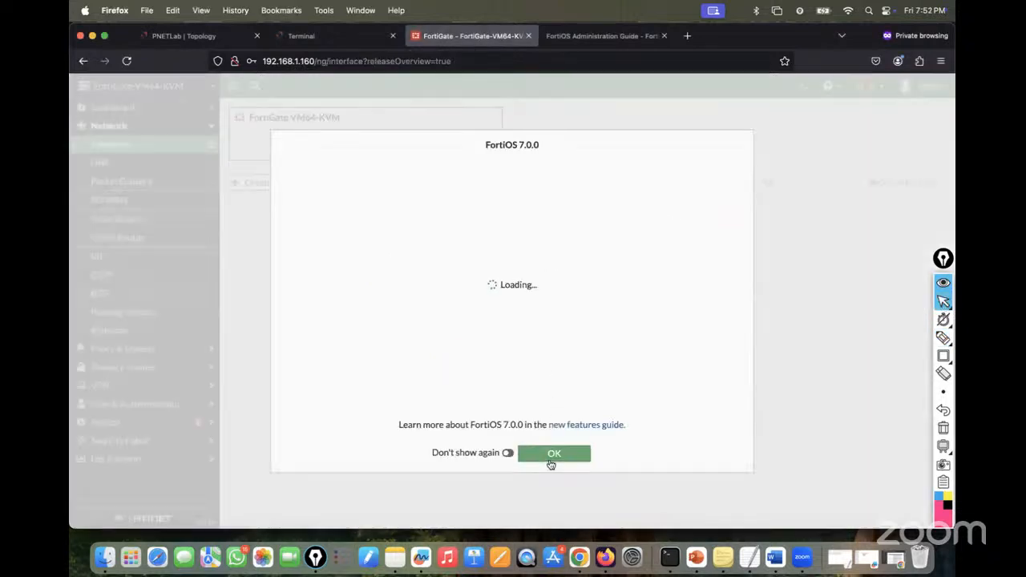
{"action": "left_click", "coordinate": [551, 457]}
{"action": "left_click", "coordinate": [182, 37]}
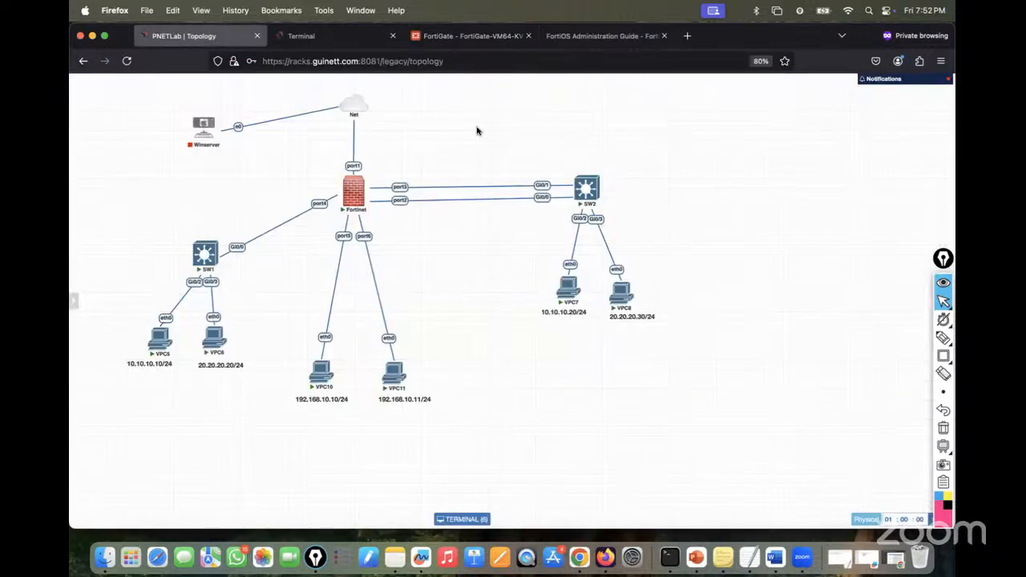
{"action": "left_click", "coordinate": [480, 36]}
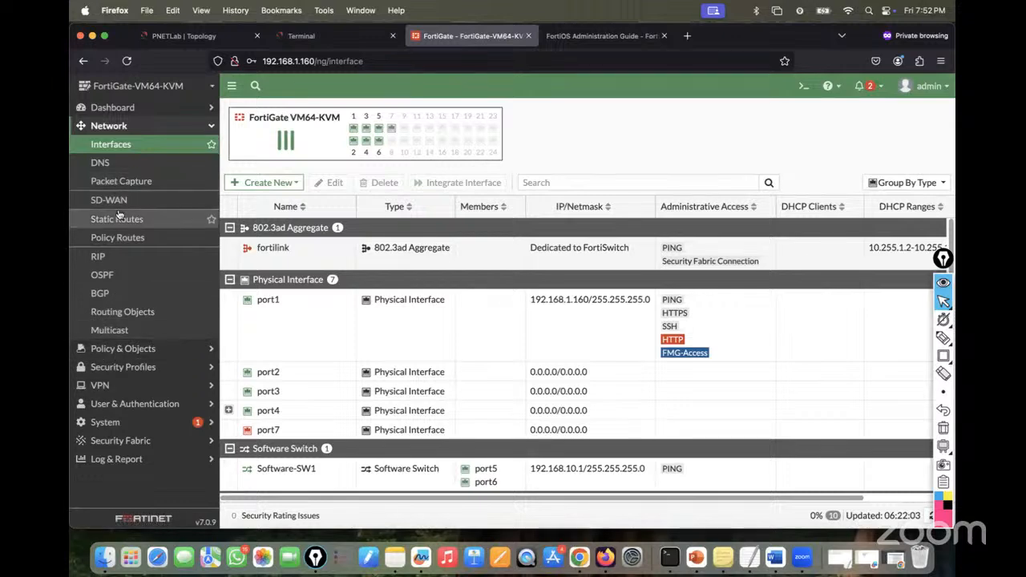
{"action": "left_click", "coordinate": [112, 144]}
- Create a Redundant Interface named 'Redundant-Links' with members port2 and port3
{"action": "left_click", "coordinate": [287, 183]}
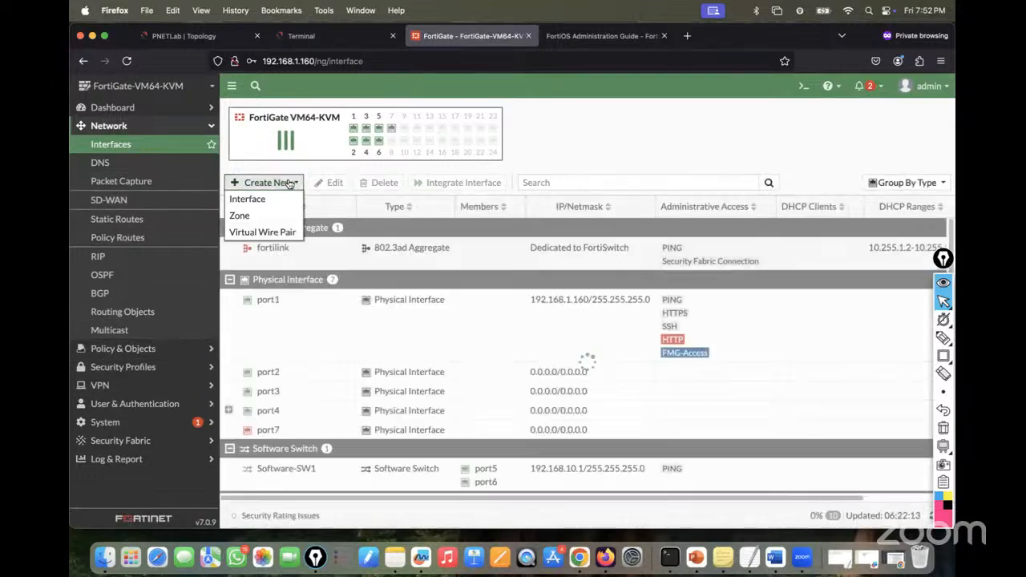
{"action": "left_click", "coordinate": [249, 199]}
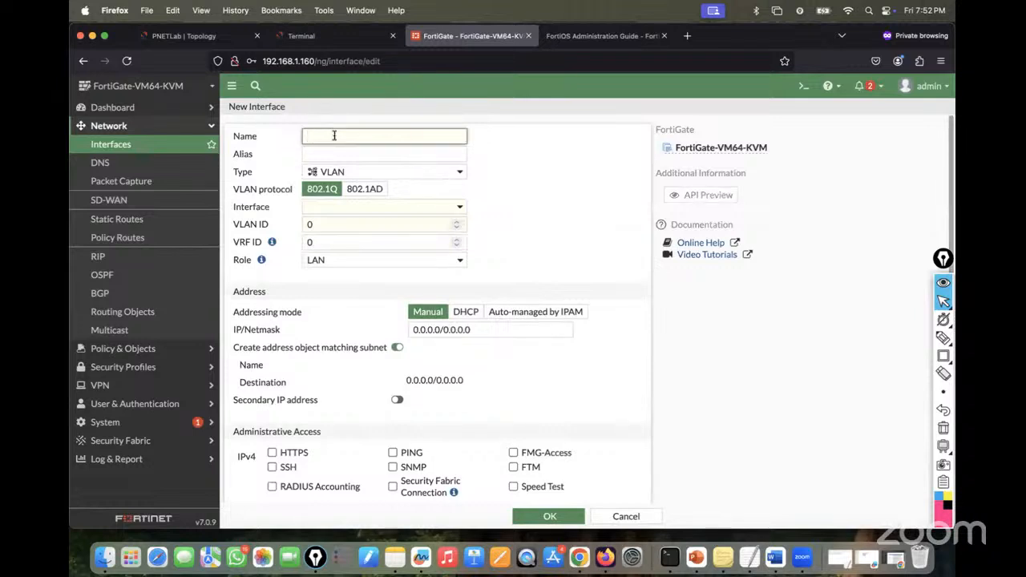
{"action": "type", "text": "Redund"}
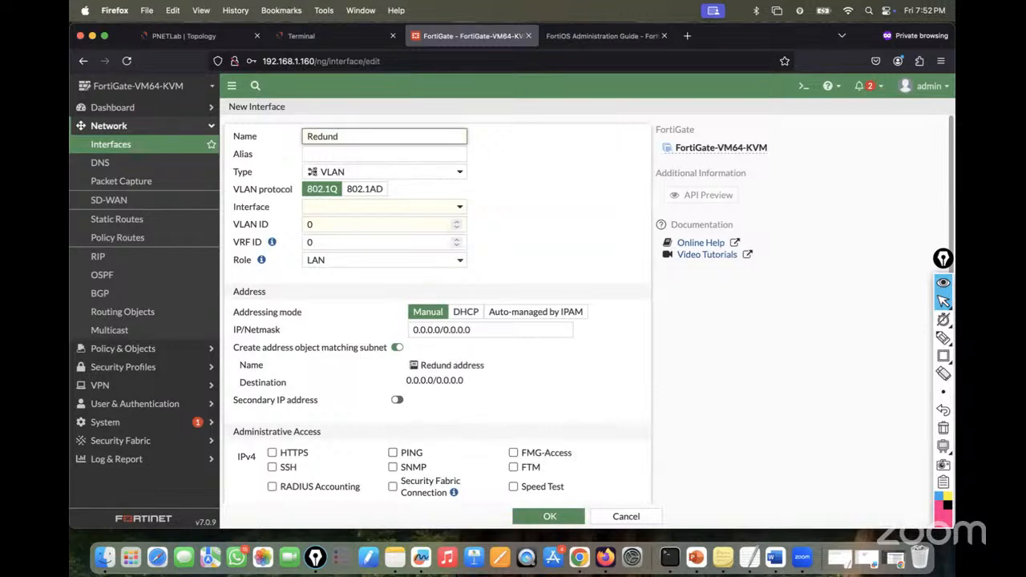
{"action": "type", "text": "ant-Links"}
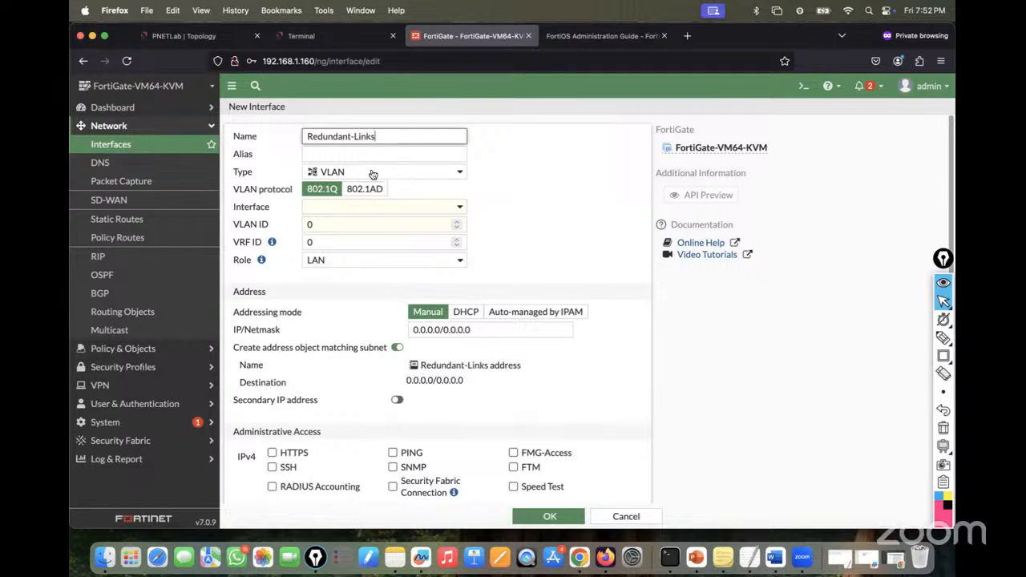
{"action": "left_click", "coordinate": [397, 173]}
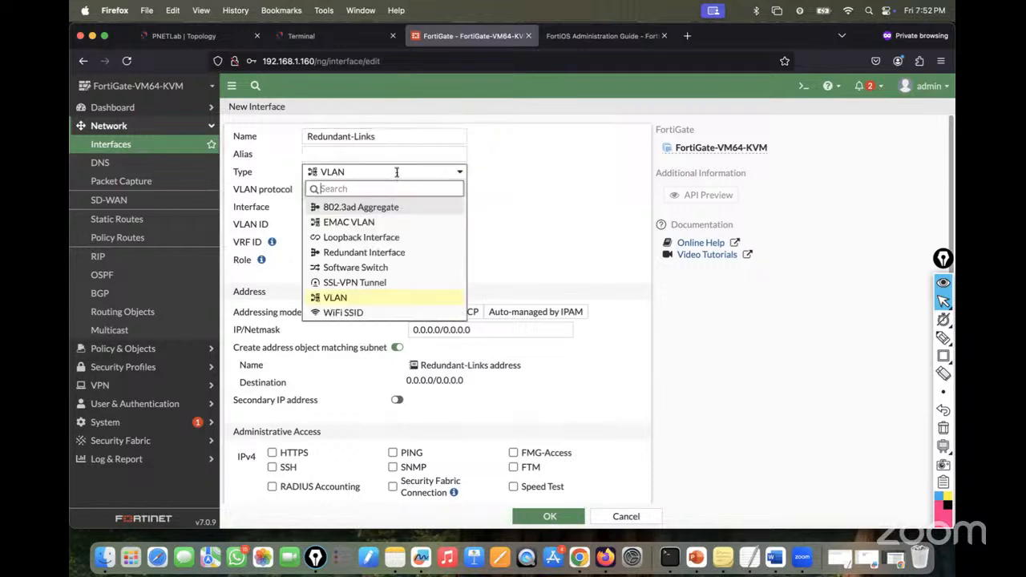
{"action": "left_click", "coordinate": [373, 251]}
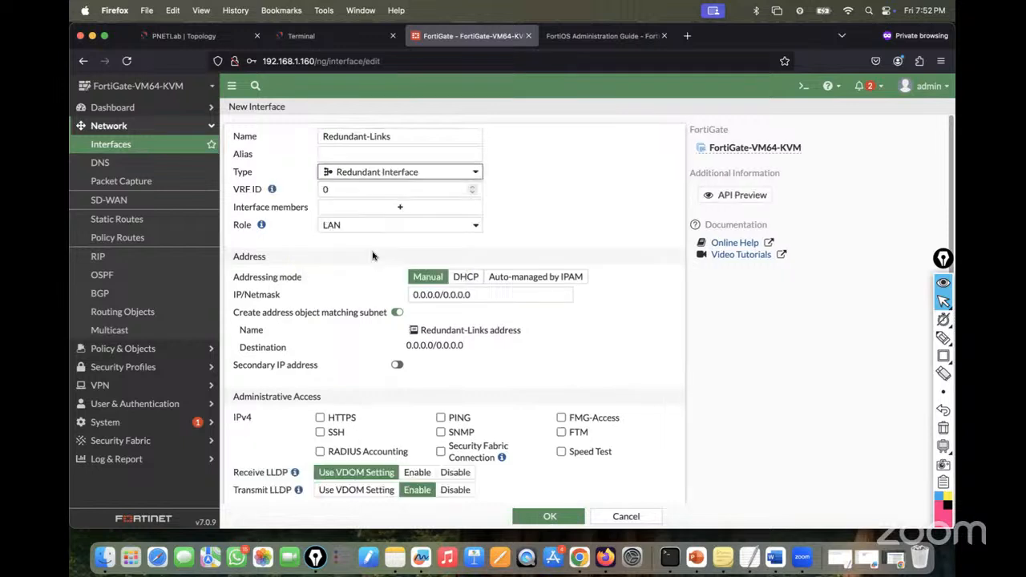
{"action": "left_click", "coordinate": [389, 208]}
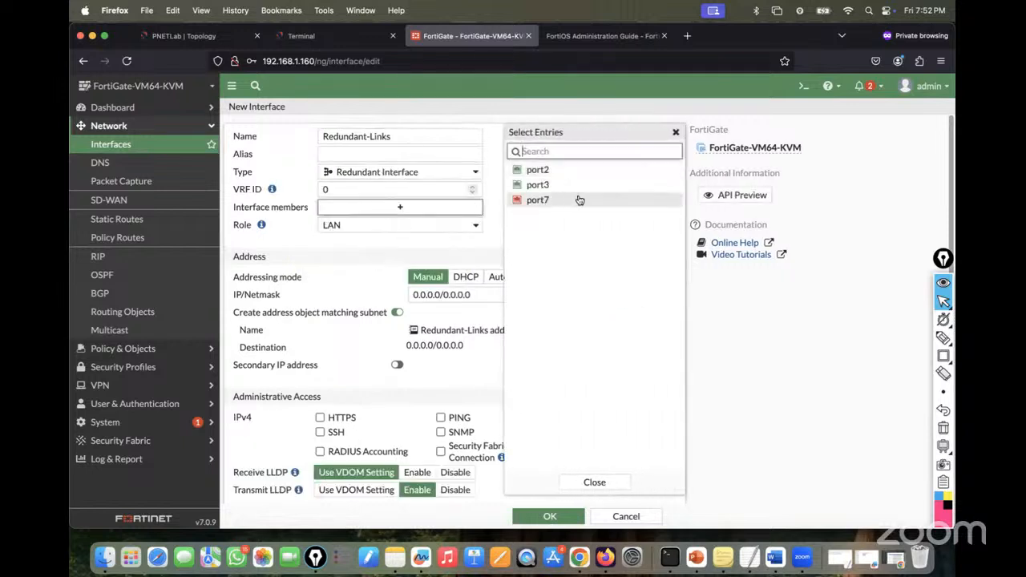
{"action": "left_click", "coordinate": [546, 173]}
{"action": "left_click", "coordinate": [545, 185]}
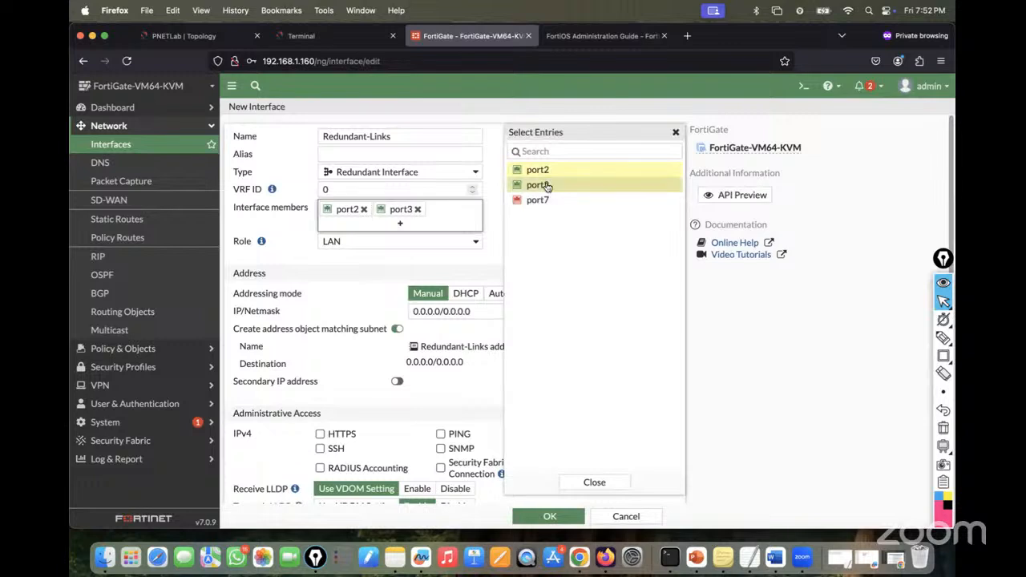
{"action": "left_click", "coordinate": [425, 286]}
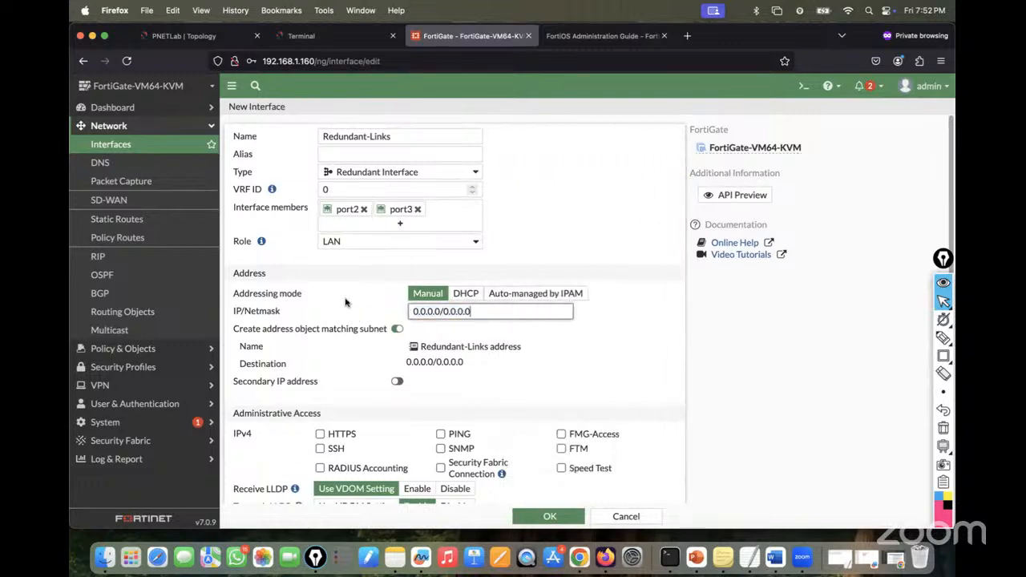
{"action": "left_click", "coordinate": [180, 37]}
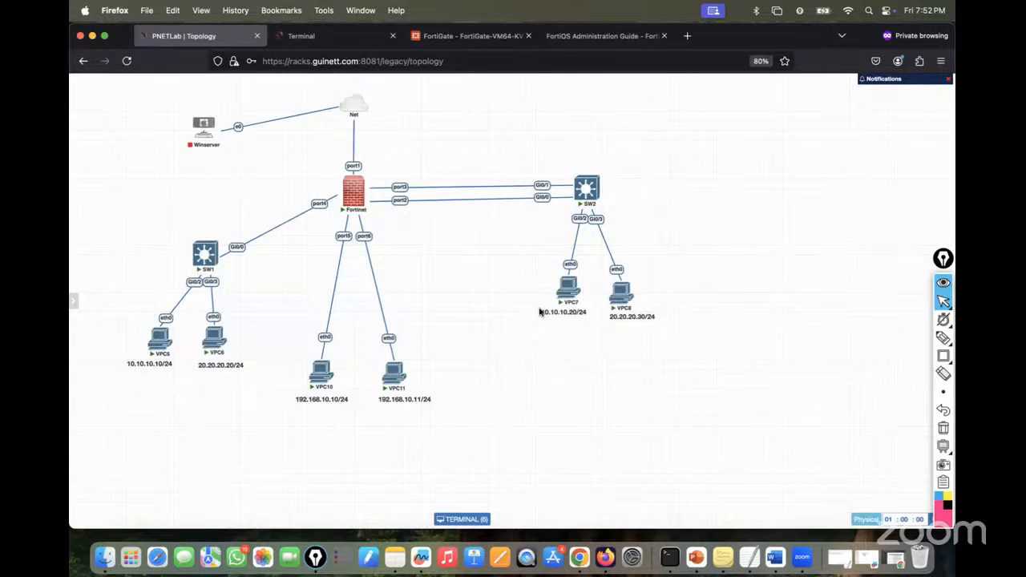
- Change VPC8's topology label from 20.20.20.30/24 to 30.30.30.30/24
{"action": "double_click", "coordinate": [629, 316]}
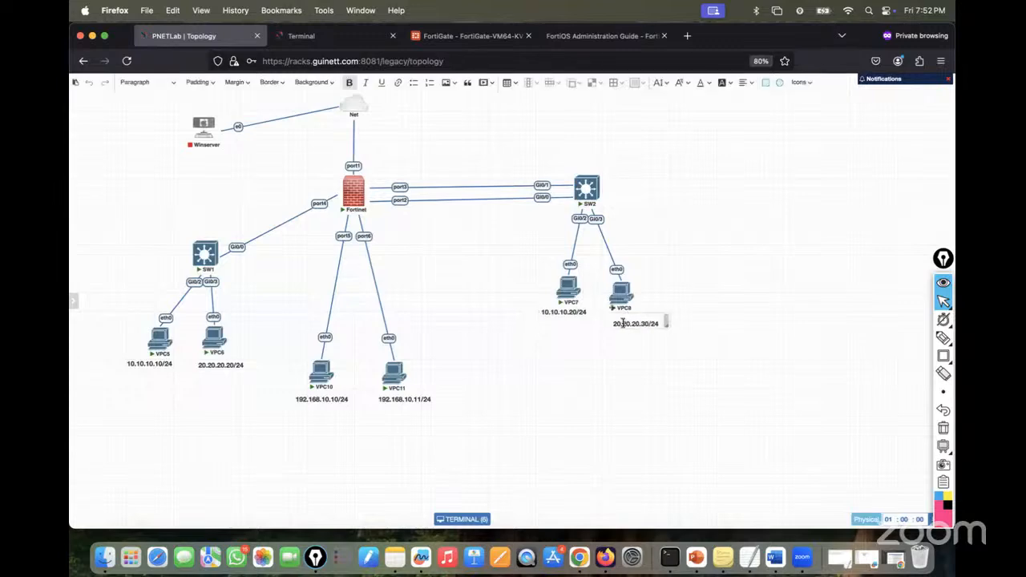
{"action": "key", "text": "BackSpace"}
{"action": "type", "text": "3"}
{"action": "key", "text": "BackSpace"}
{"action": "key", "text": "BackSpace"}
{"action": "type", "text": "30"}
{"action": "key", "text": "BackSpace"}
{"action": "type", "text": "3"}
{"action": "key", "text": "BackSpace"}
{"action": "type", "text": "3"}
{"action": "left_click", "coordinate": [641, 371]}
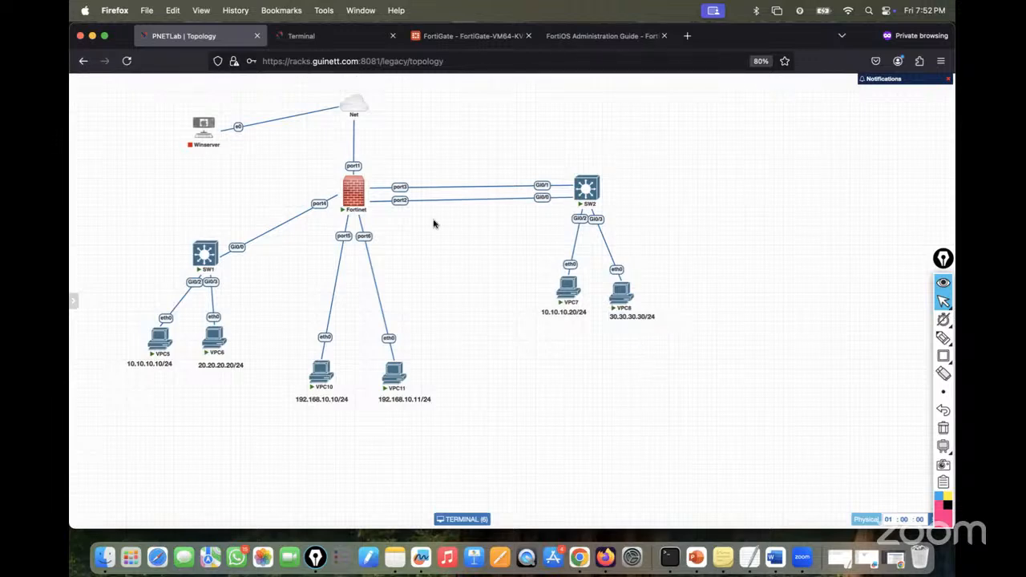
- Give Redundant-Links the address 30.30.30.1/24, allow PING, and save it
{"action": "left_click", "coordinate": [454, 41]}
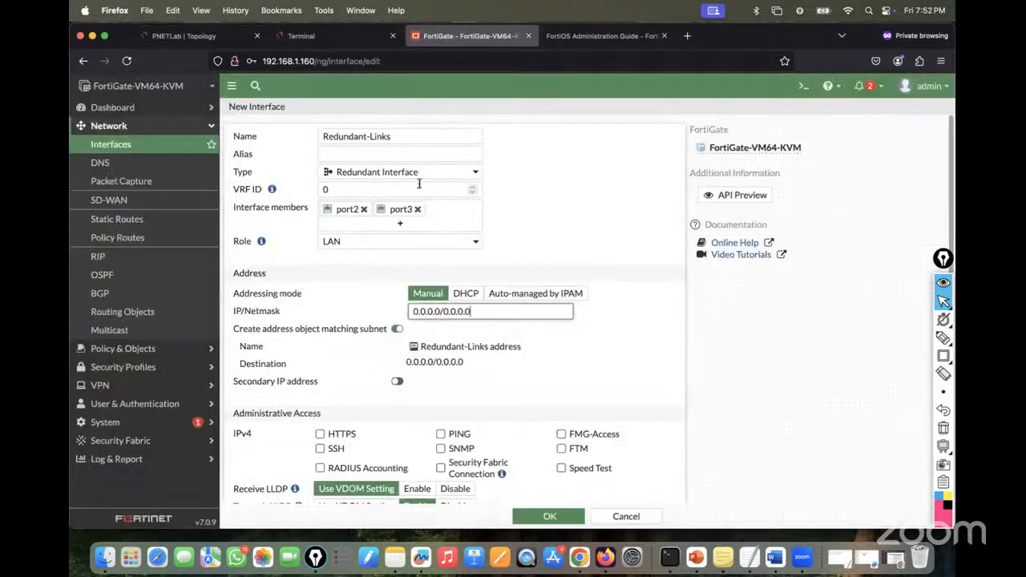
{"action": "left_click_drag", "start_coordinate": [484, 314], "coordinate": [294, 316]}
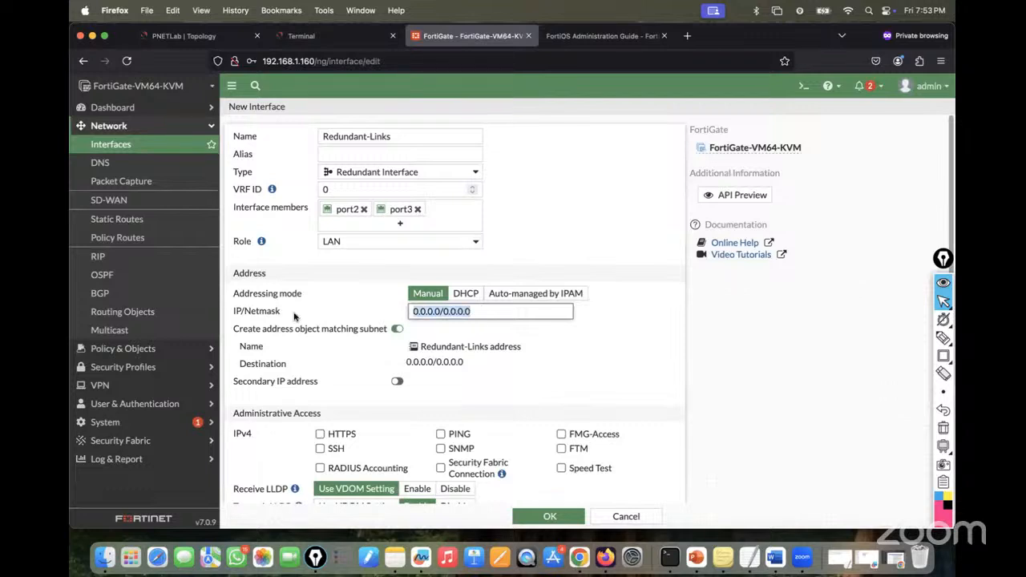
{"action": "type", "text": "303.0"}
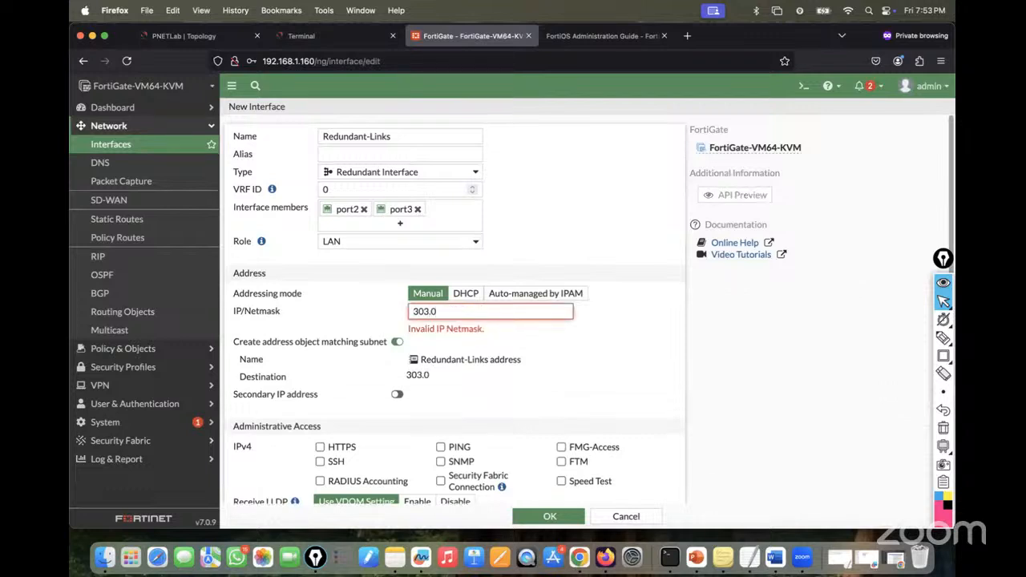
{"action": "key", "text": "BackSpace"}
{"action": "key", "text": "BackSpace"}
{"action": "type", "text": ".30.30.1/24"}
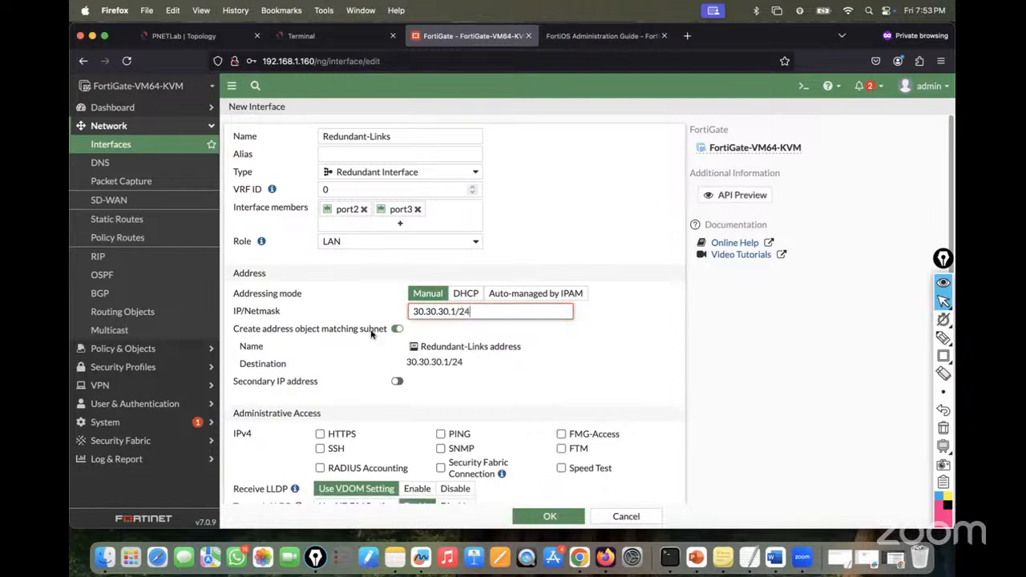
{"action": "left_click", "coordinate": [441, 434]}
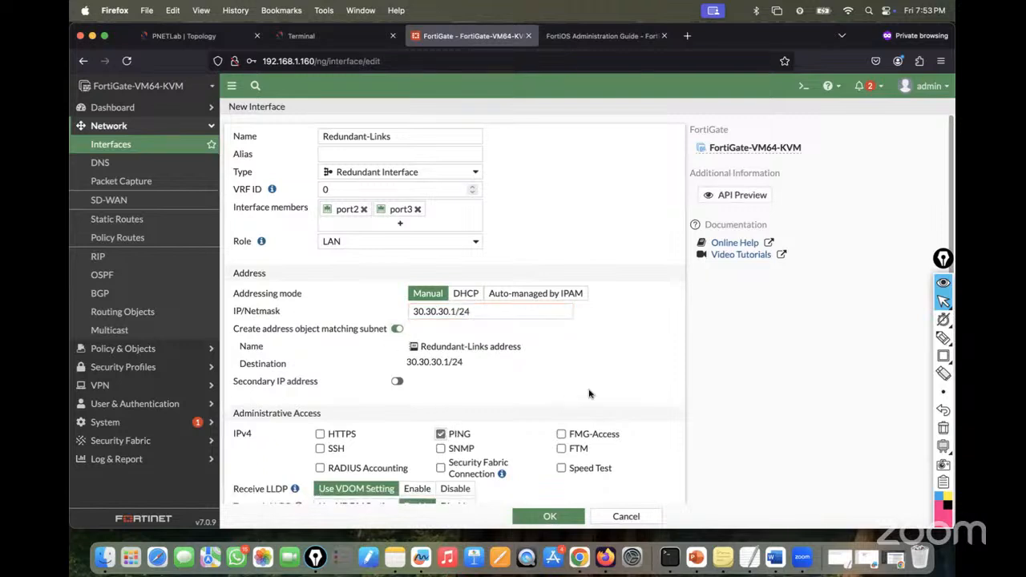
{"action": "scroll", "coordinate": [573, 396], "scroll_direction": "down", "scroll_amount": 3}
{"action": "scroll", "coordinate": [589, 393], "scroll_direction": "down", "scroll_amount": 3}
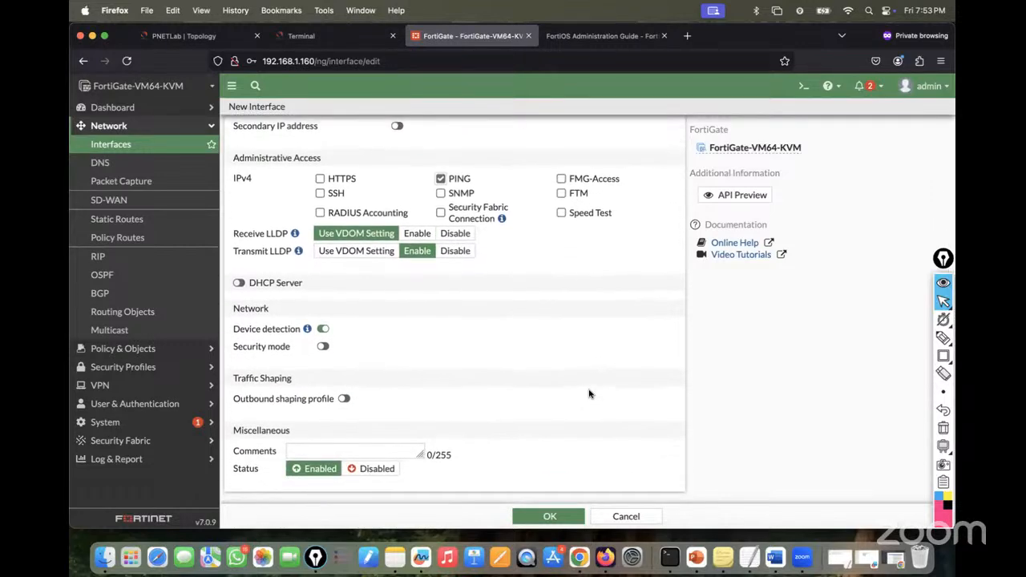
{"action": "left_click", "coordinate": [550, 516]}
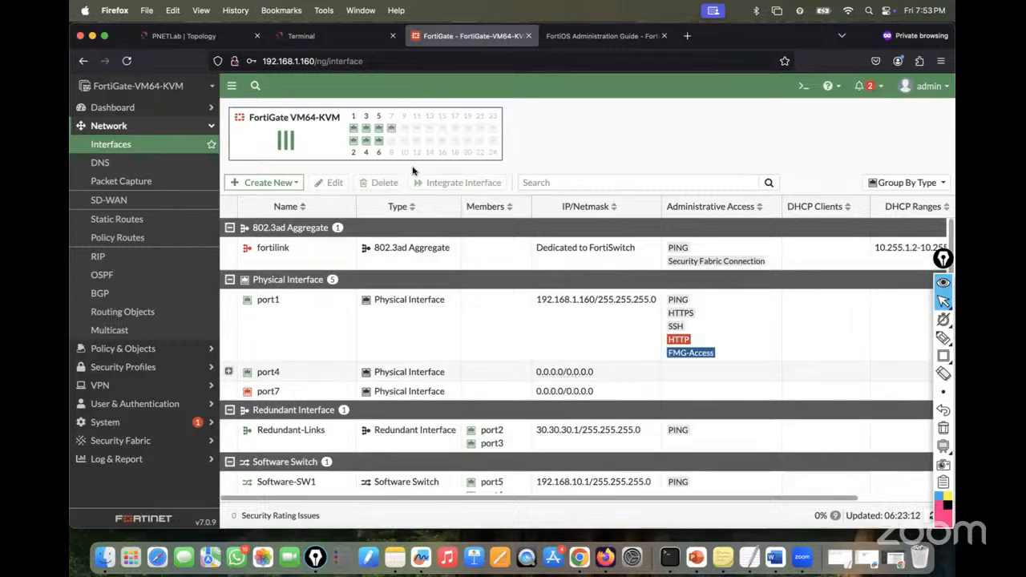
- Cross-check the lab topology and reopen Redundant-Links on the Edit Interface page
{"action": "left_click", "coordinate": [201, 37]}
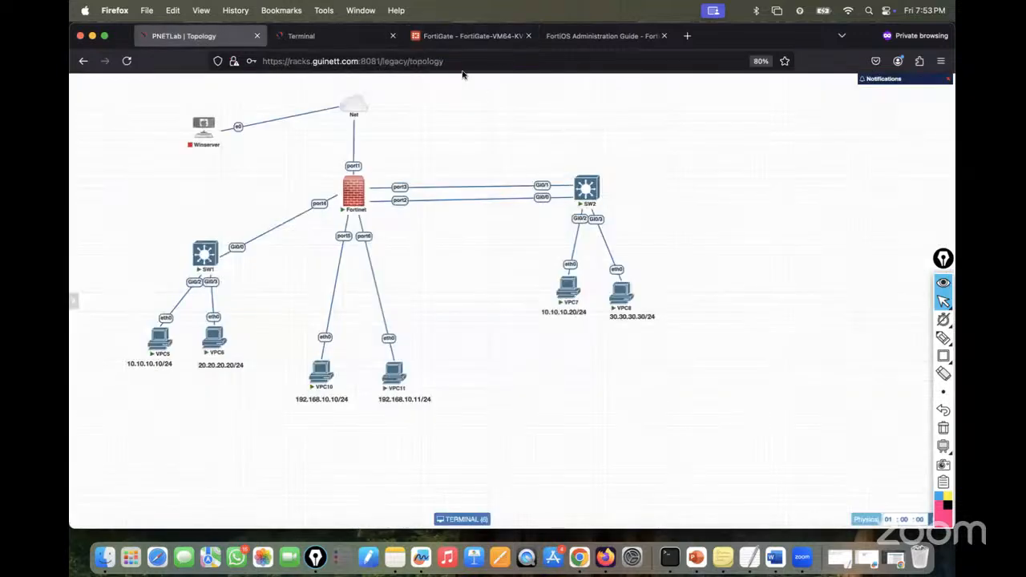
{"action": "left_click", "coordinate": [469, 36]}
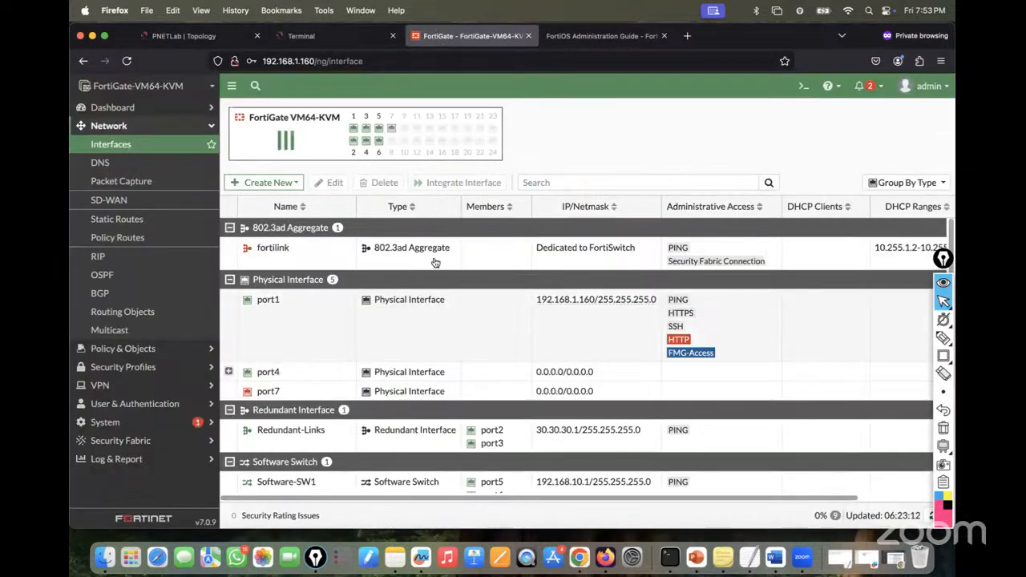
{"action": "double_click", "coordinate": [285, 435]}
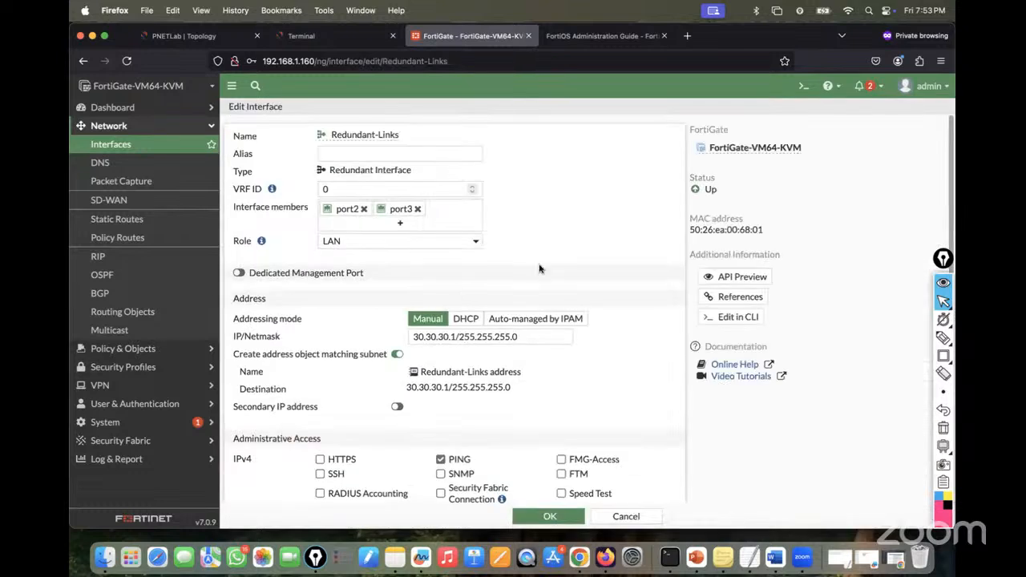
{"action": "left_click", "coordinate": [180, 36]}
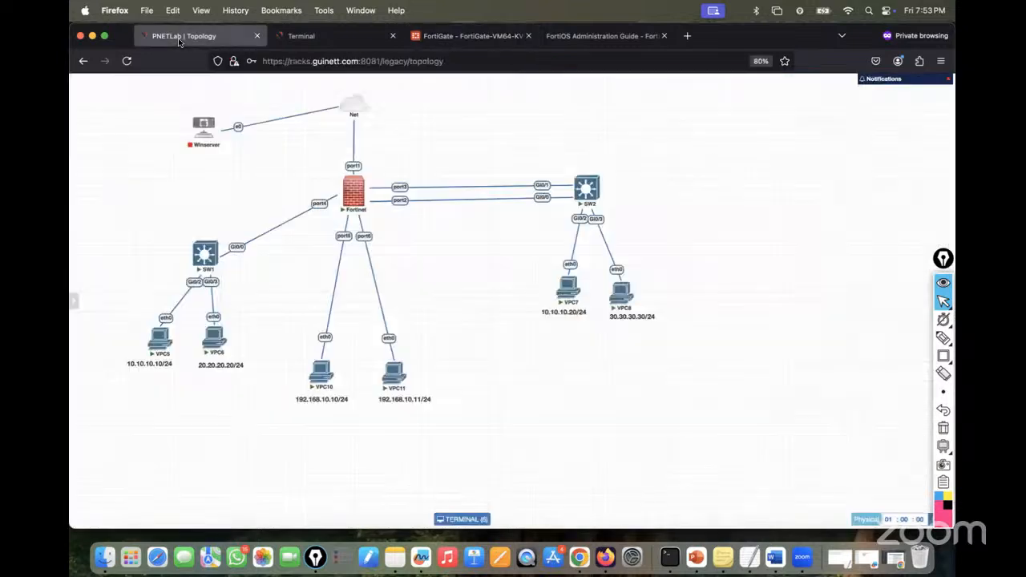
{"action": "left_click", "coordinate": [452, 36]}
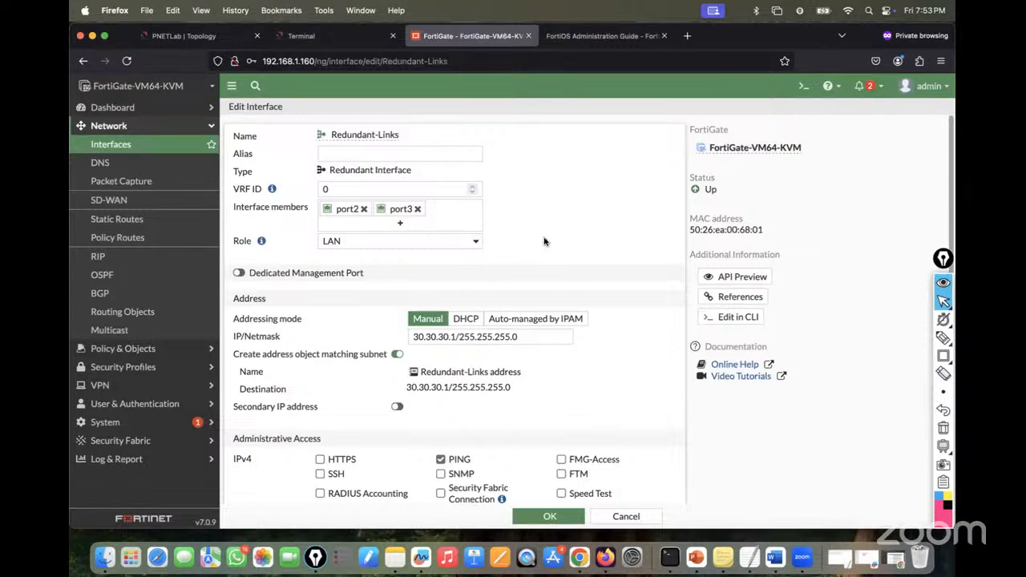
{"action": "scroll", "coordinate": [544, 241], "scroll_direction": "down", "scroll_amount": 1}
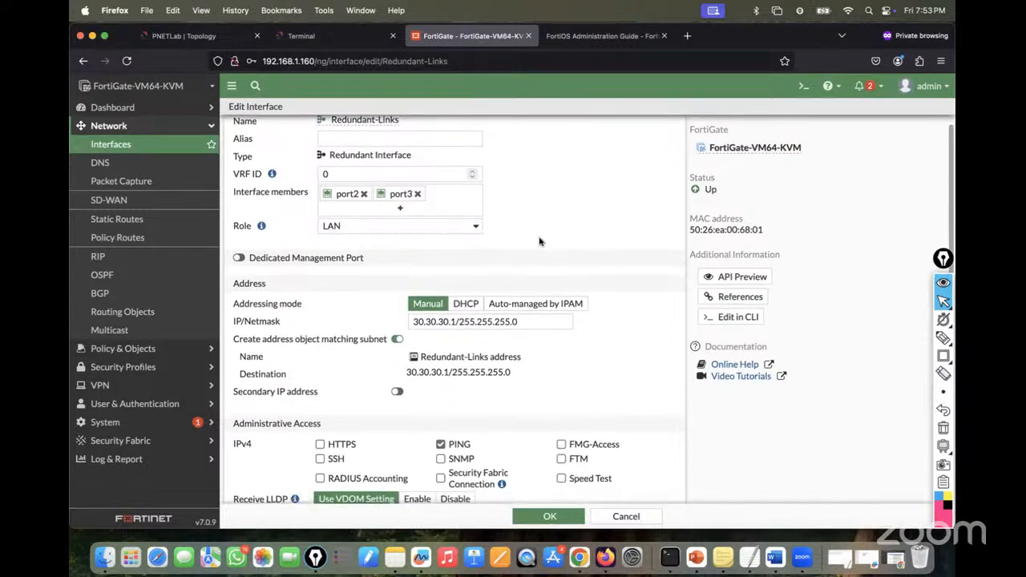
{"action": "left_click", "coordinate": [358, 228]}
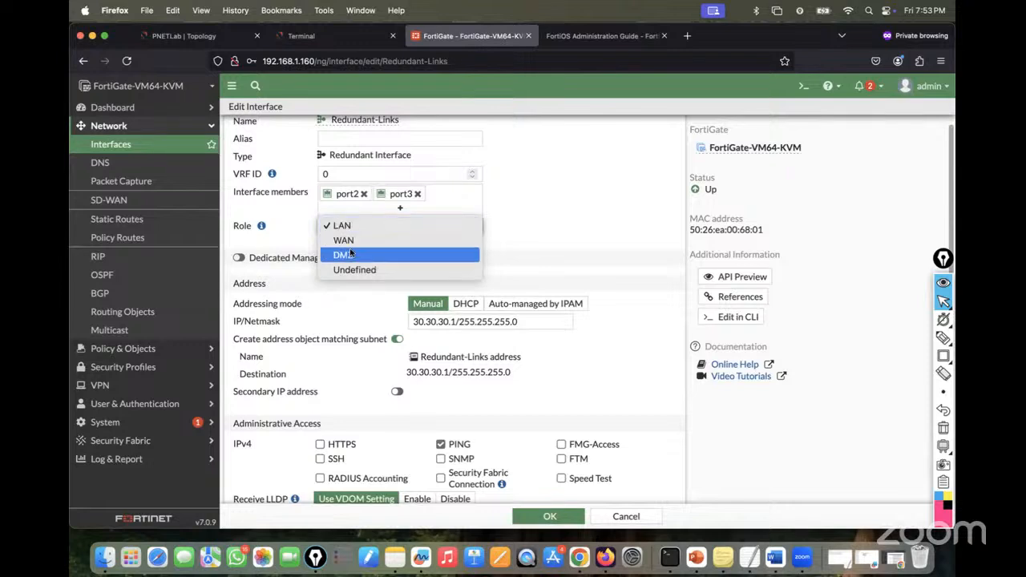
- Try the DMZ, LAN and WAN roles on the Redundant-Links interface
{"action": "left_click", "coordinate": [351, 255]}
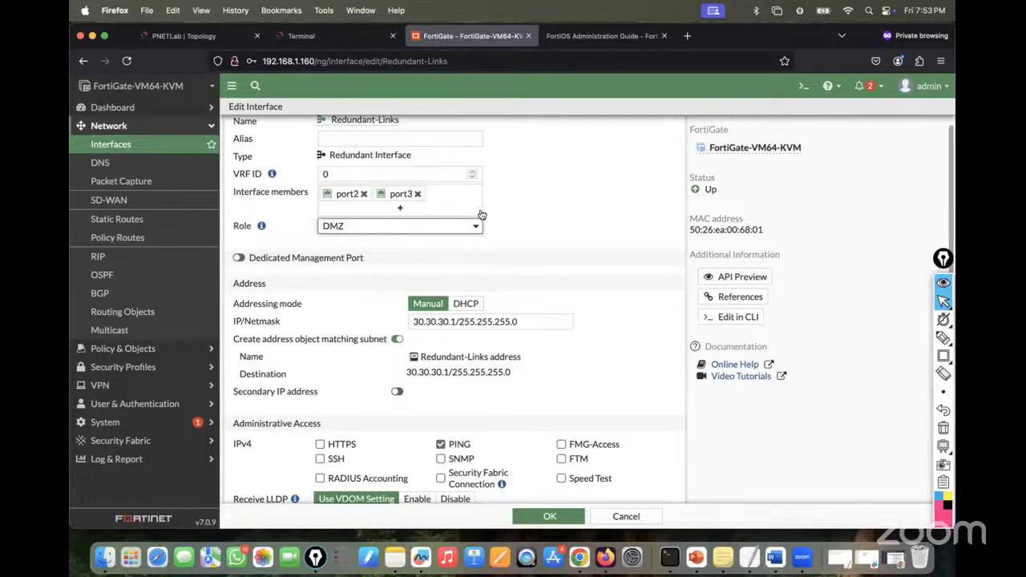
{"action": "left_click", "coordinate": [476, 227]}
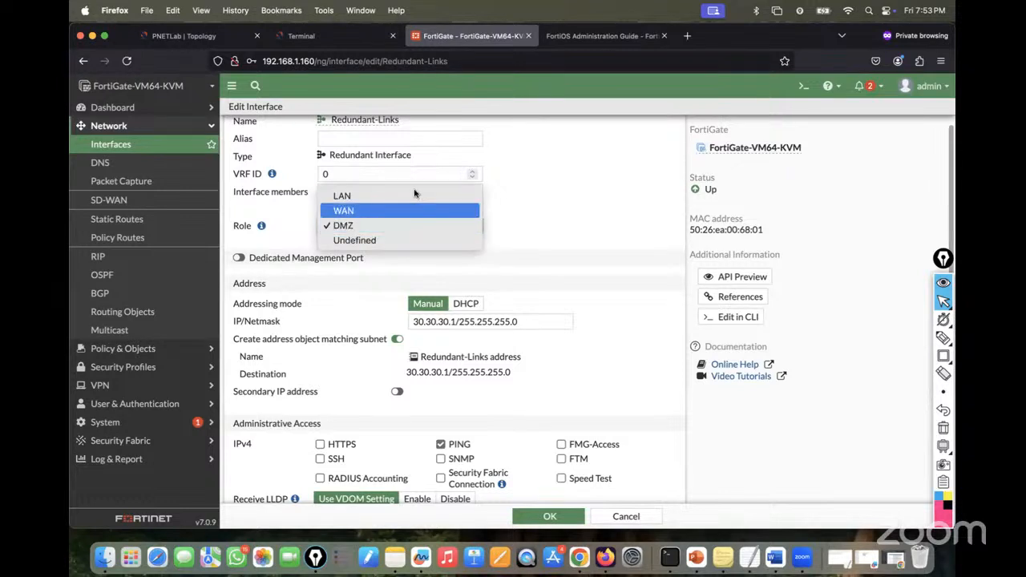
{"action": "left_click", "coordinate": [394, 195]}
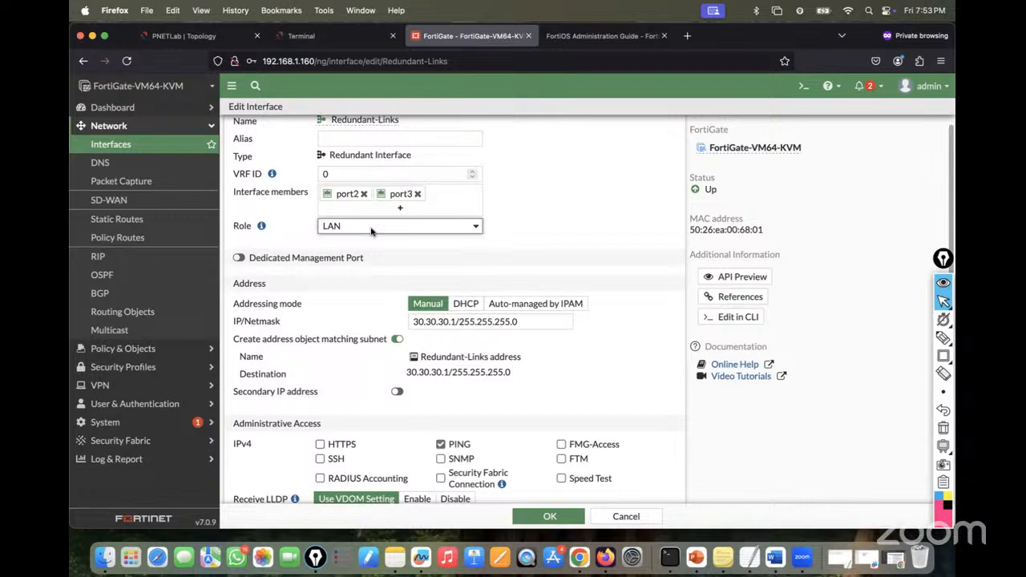
{"action": "left_click", "coordinate": [371, 232]}
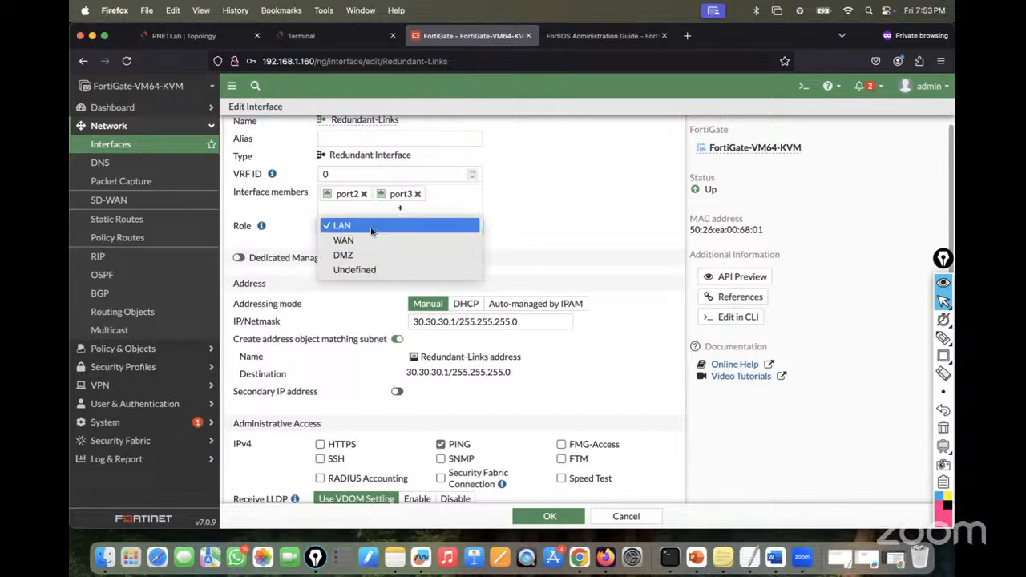
{"action": "left_click", "coordinate": [358, 242]}
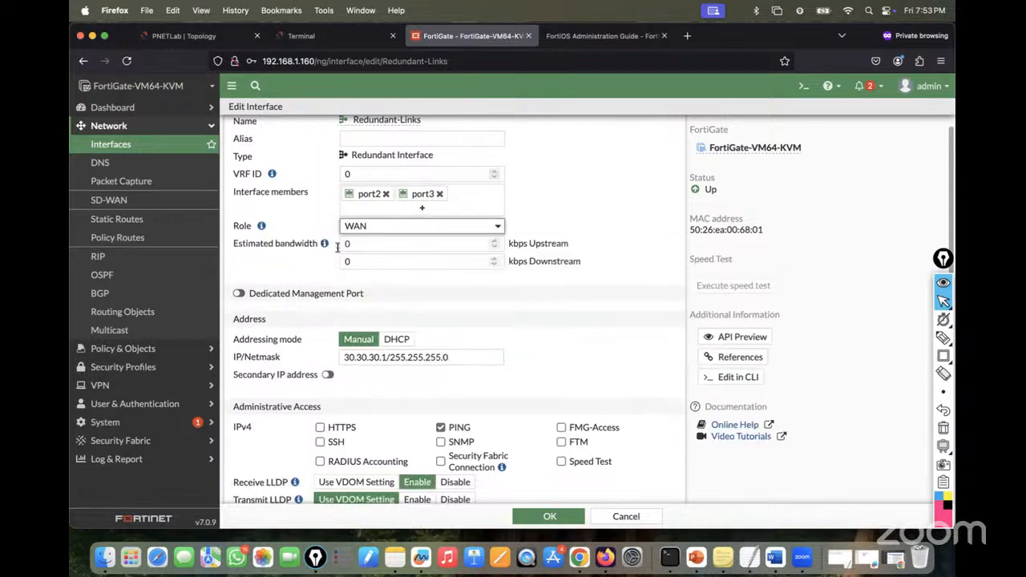
{"action": "left_click", "coordinate": [388, 227]}
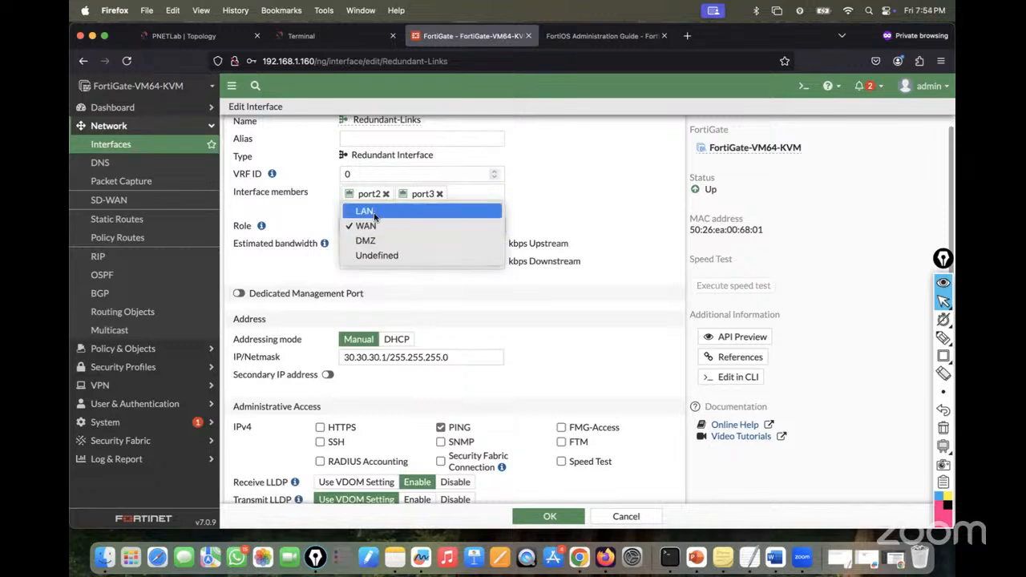
{"action": "left_click", "coordinate": [374, 213]}
{"action": "left_click", "coordinate": [401, 229]}
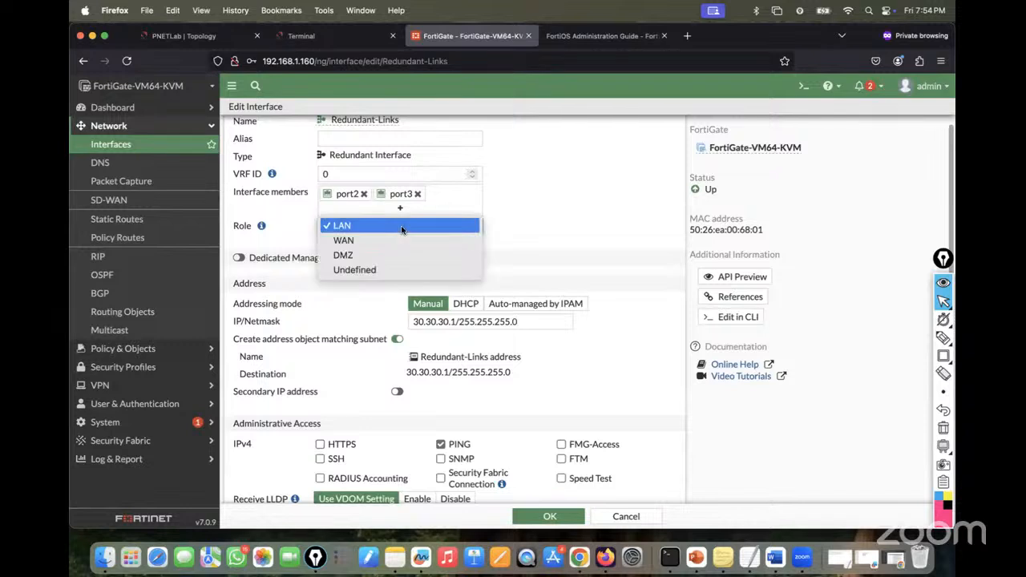
{"action": "left_click", "coordinate": [375, 237]}
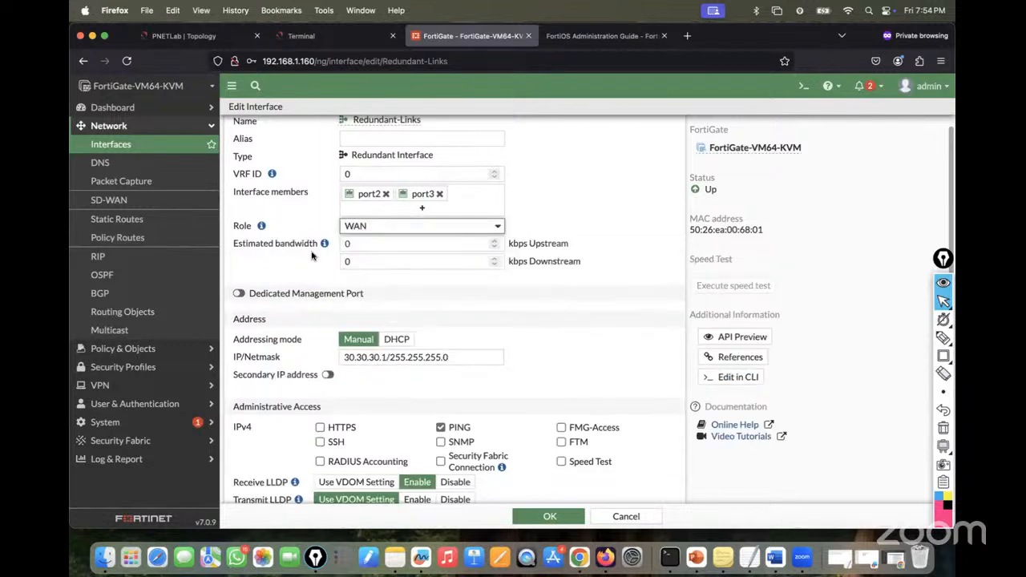
{"action": "left_click", "coordinate": [372, 242]}
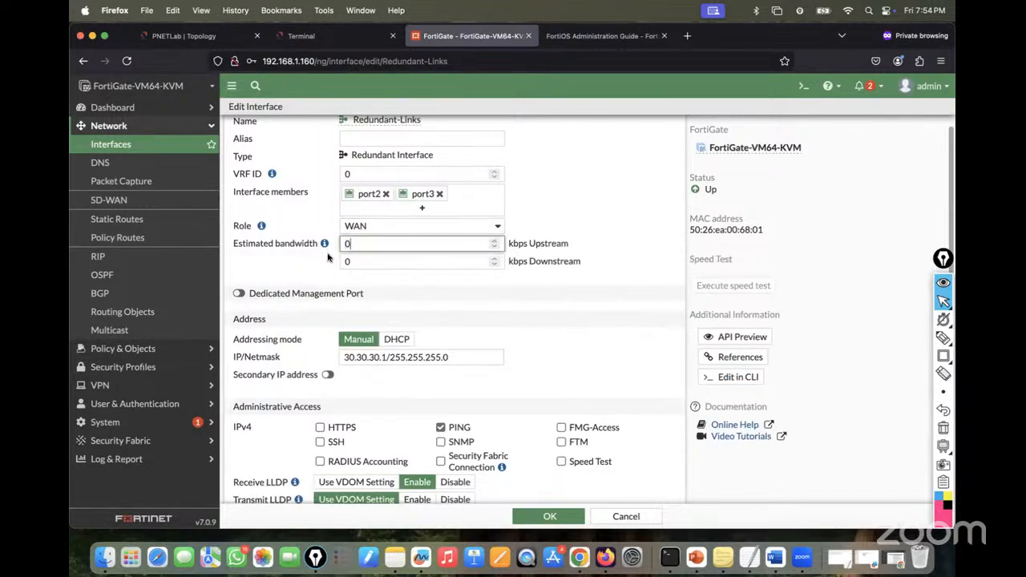
{"action": "scroll", "coordinate": [432, 288], "scroll_direction": "down", "scroll_amount": 1}
- Try DMZ again, read the role help note, revert to LAN, and cancel without saving
{"action": "left_click", "coordinate": [375, 210]}
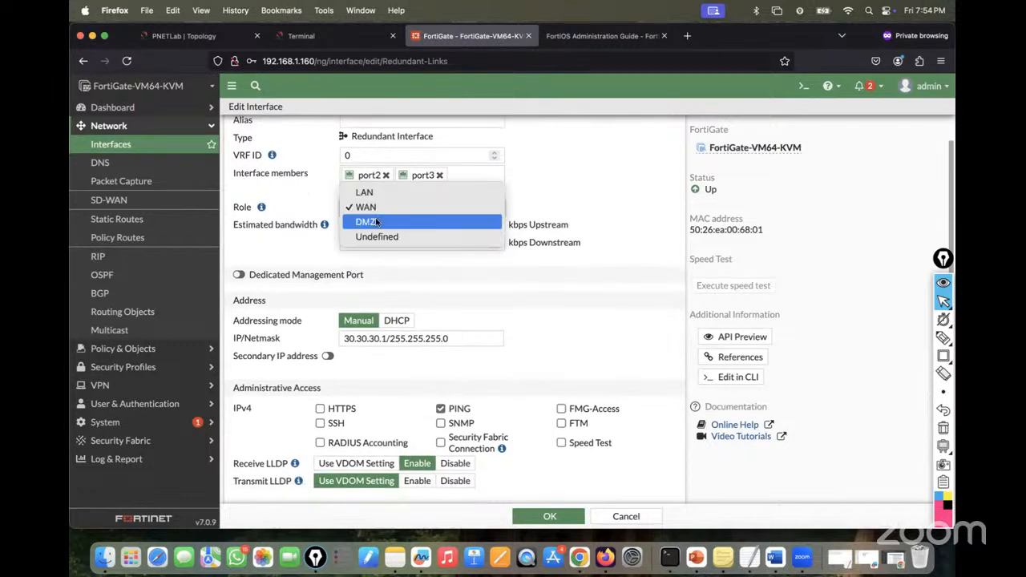
{"action": "left_click", "coordinate": [377, 223]}
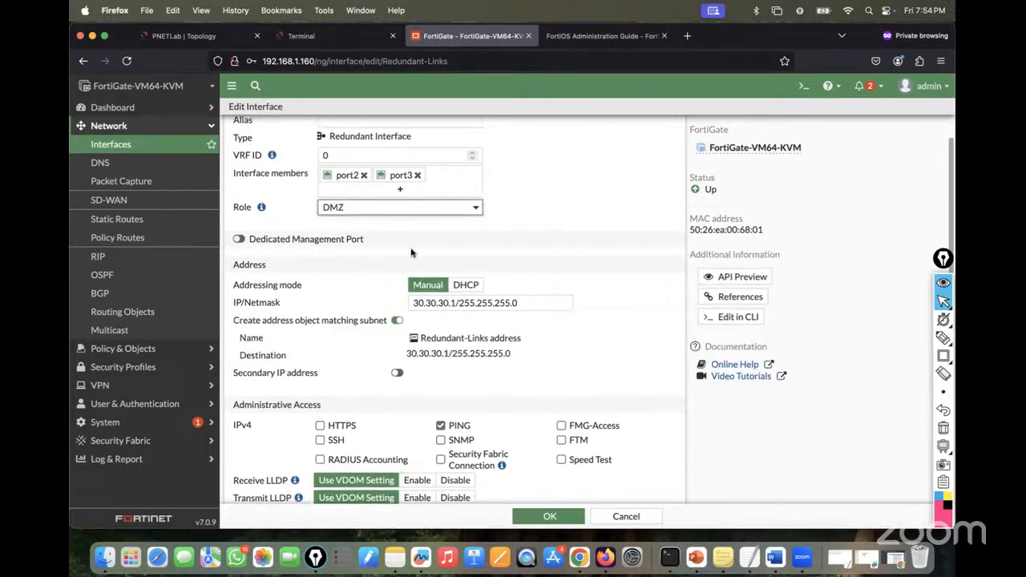
{"action": "scroll", "coordinate": [410, 251], "scroll_direction": "down", "scroll_amount": 5}
{"action": "scroll", "coordinate": [410, 250], "scroll_direction": "down", "scroll_amount": 3}
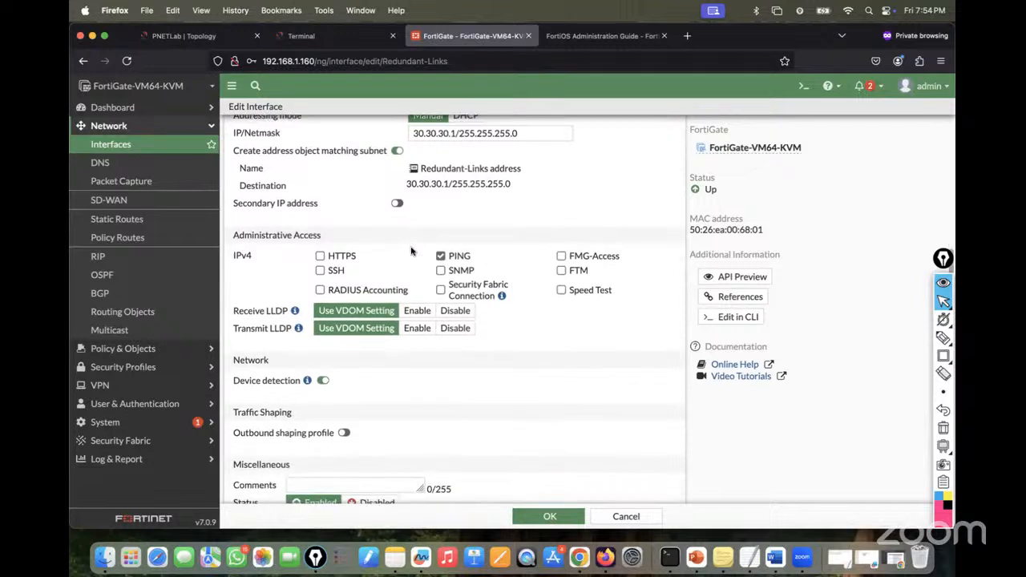
{"action": "scroll", "coordinate": [377, 373], "scroll_direction": "up", "scroll_amount": 8}
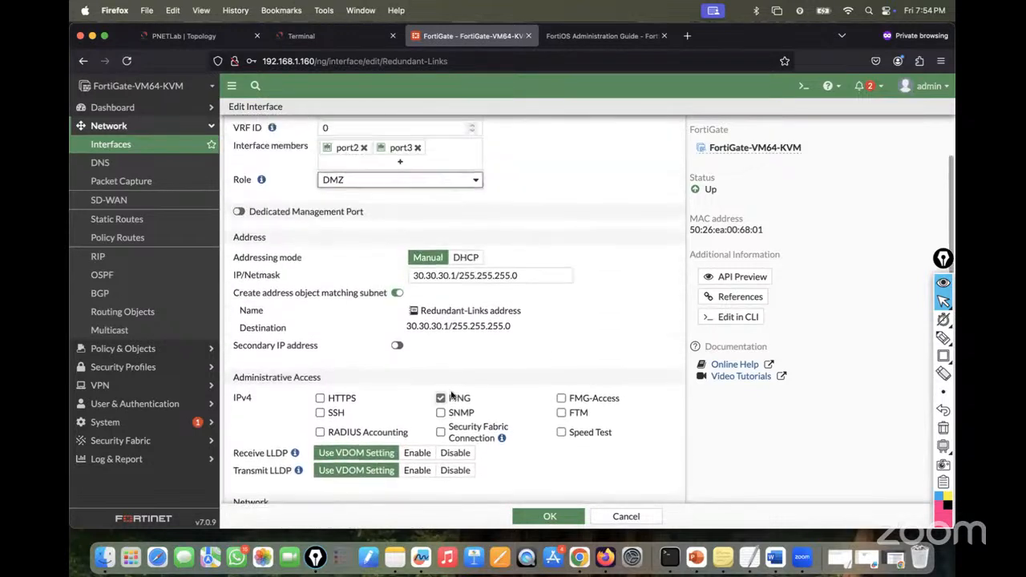
{"action": "left_click", "coordinate": [400, 180]}
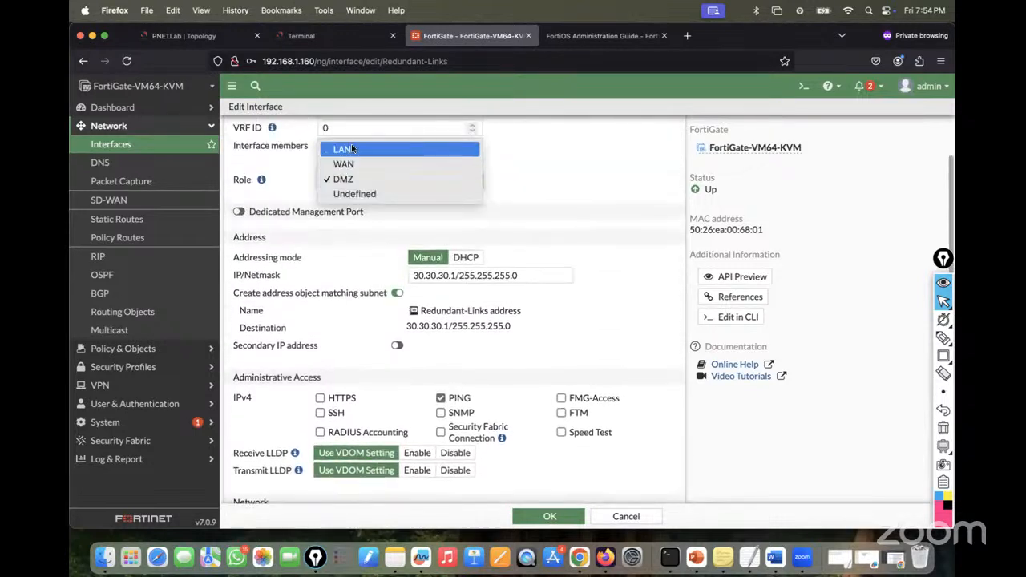
{"action": "left_click", "coordinate": [260, 179]}
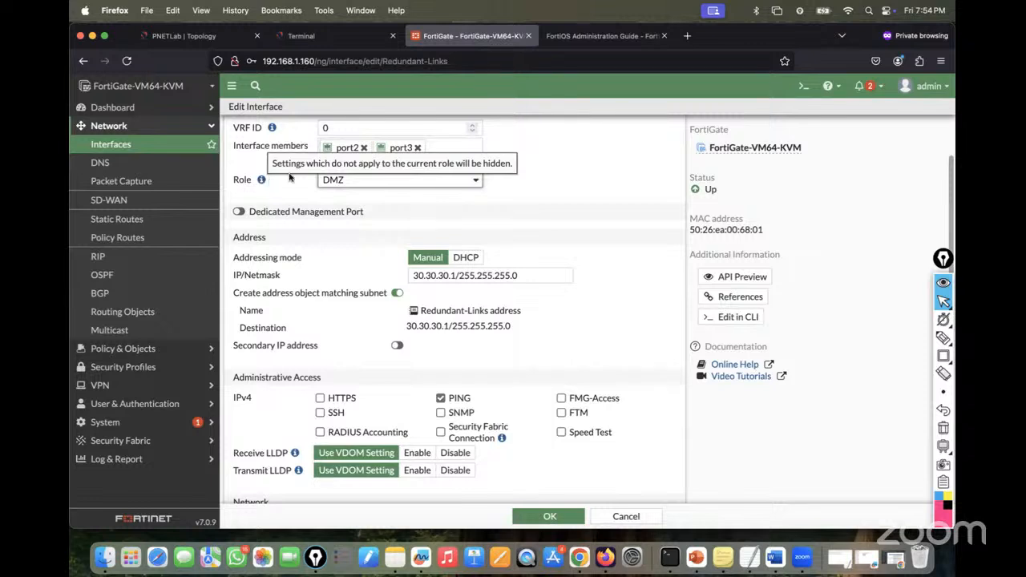
{"action": "left_click", "coordinate": [387, 181]}
{"action": "left_click", "coordinate": [370, 149]}
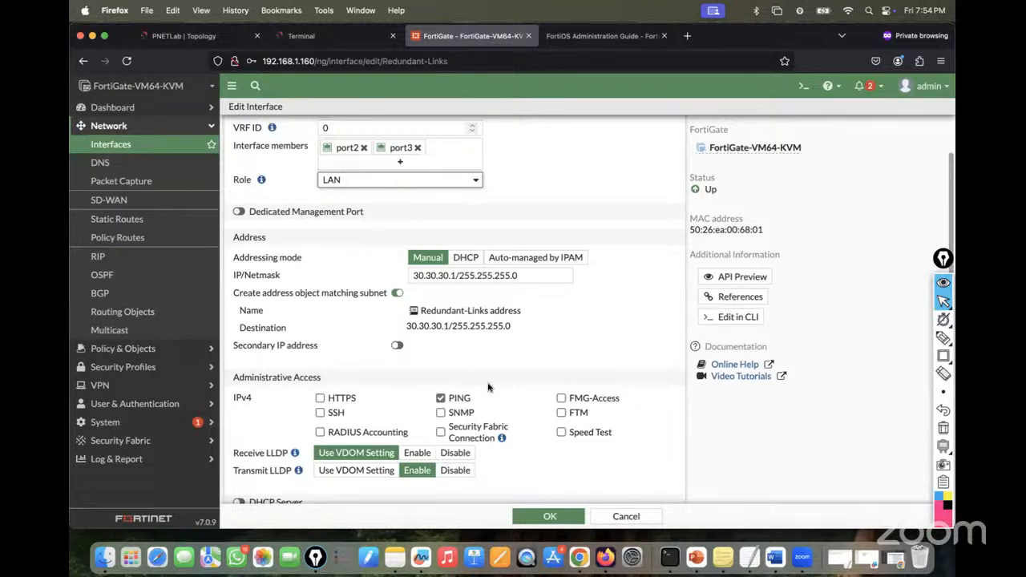
{"action": "left_click", "coordinate": [624, 516]}
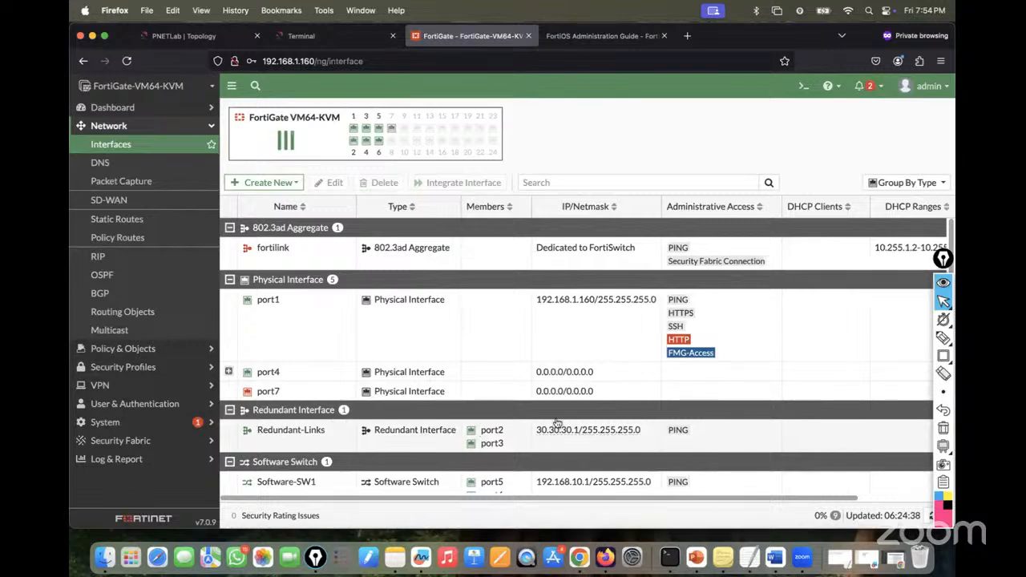
{"action": "left_click", "coordinate": [319, 431]}
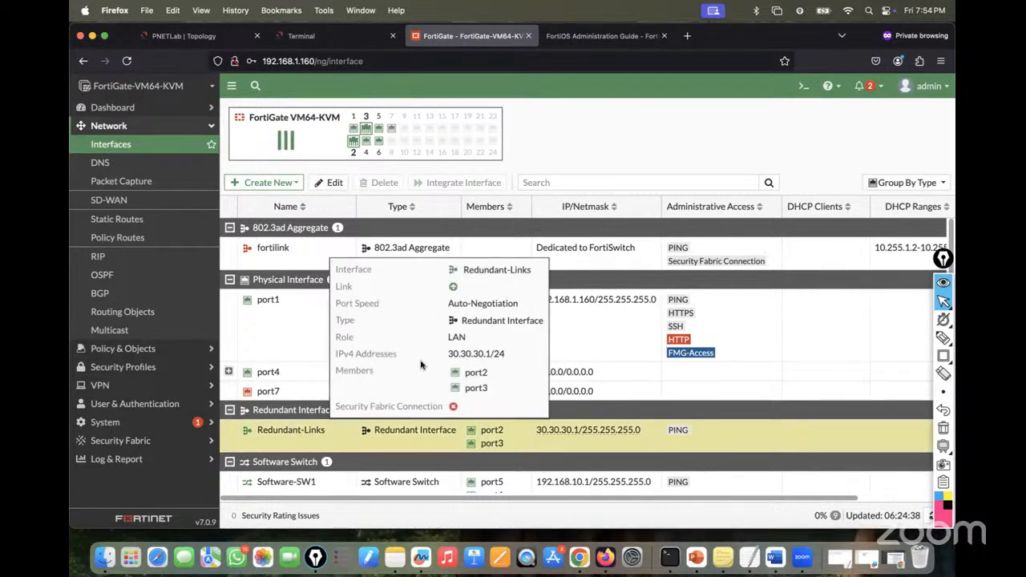
- Open the SW2 console from the lab topology and enter privileged mode
{"action": "left_click", "coordinate": [338, 24]}
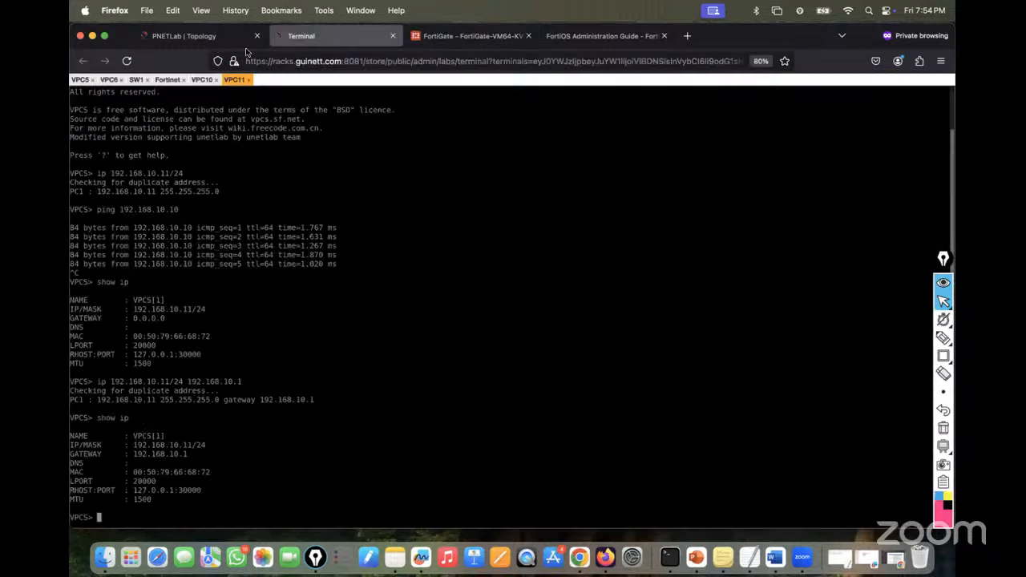
{"action": "left_click", "coordinate": [201, 33]}
{"action": "mouse_move", "coordinate": [589, 192]}
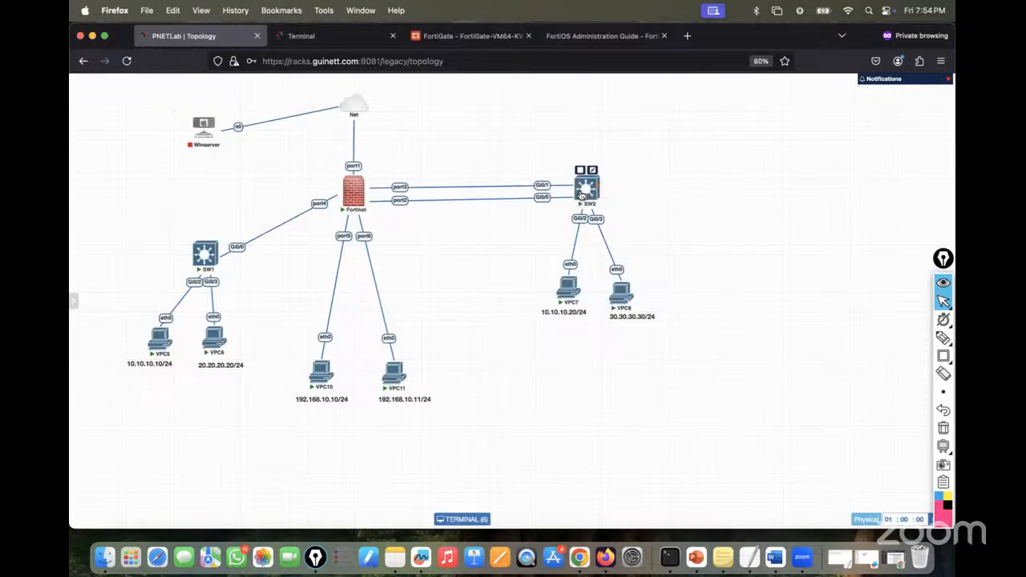
{"action": "left_click", "coordinate": [583, 195]}
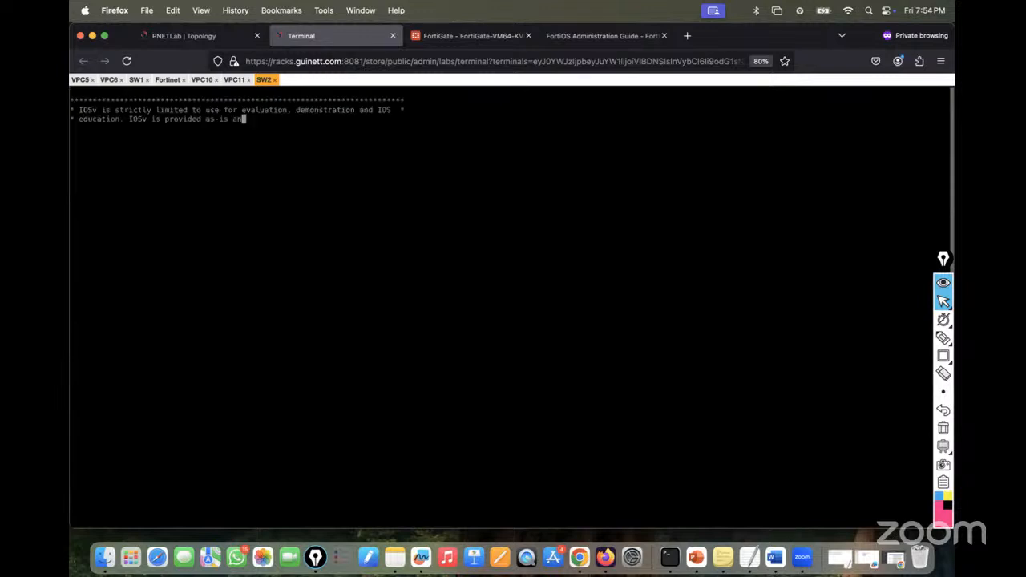
{"action": "key", "text": "Return"}
{"action": "key", "text": "Return"}
{"action": "key", "text": "Return"}
{"action": "key", "text": "Return"}
{"action": "type", "text": "en"}
{"action": "key", "text": "Return"}
{"action": "key", "text": "Return"}
{"action": "key", "text": "Return"}
{"action": "key", "text": "Return"}
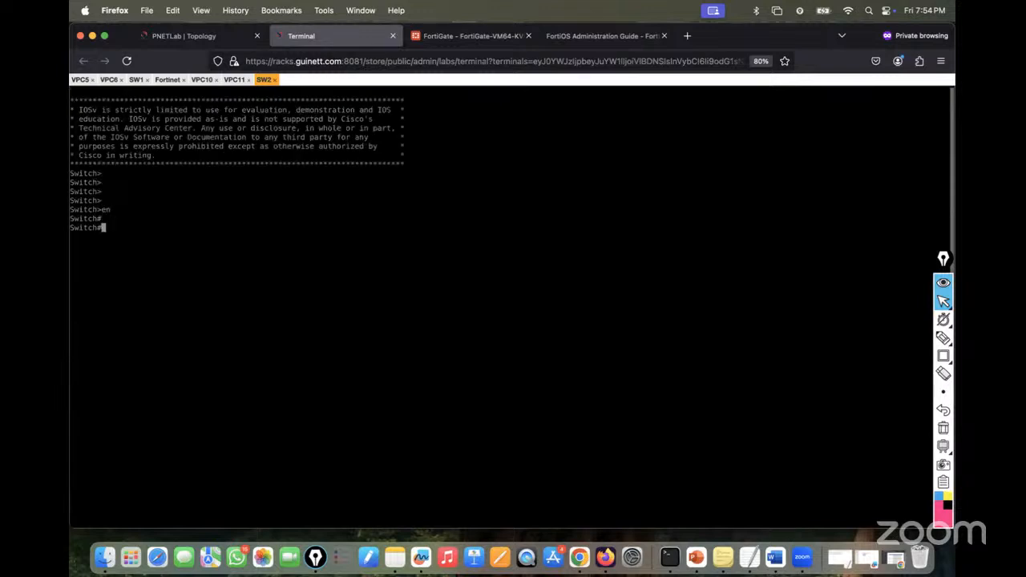
- Create VLAN 30 on SW2 in global configuration mode
{"action": "type", "text": "conf t"}
{"action": "key", "text": "Return"}
{"action": "key", "text": "Return"}
{"action": "key", "text": "Return"}
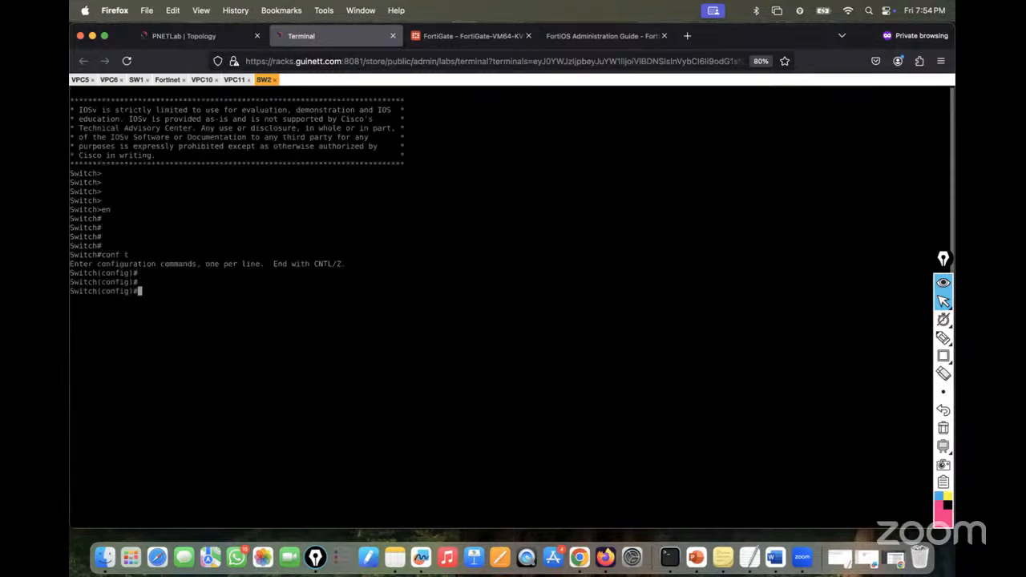
{"action": "type", "text": "vlan 30"}
{"action": "key", "text": "Return"}
{"action": "key", "text": "Return"}
{"action": "key", "text": "Return"}
{"action": "key", "text": "Return"}
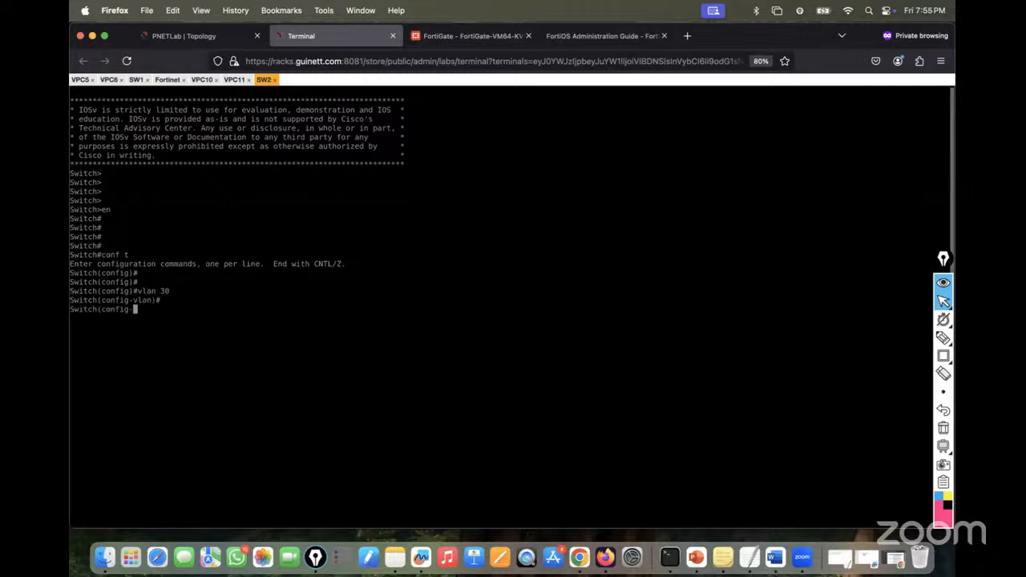
{"action": "type", "text": "exit"}
{"action": "key", "text": "Return"}
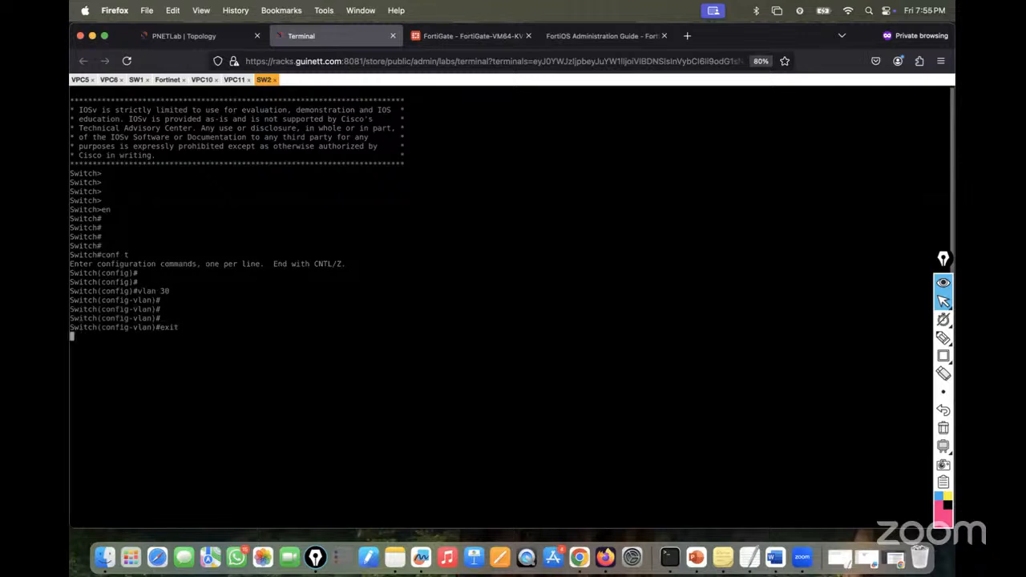
- Select interface range Gi0/0-1 and Gi0/3 on SW2
{"action": "left_click", "coordinate": [246, 37]}
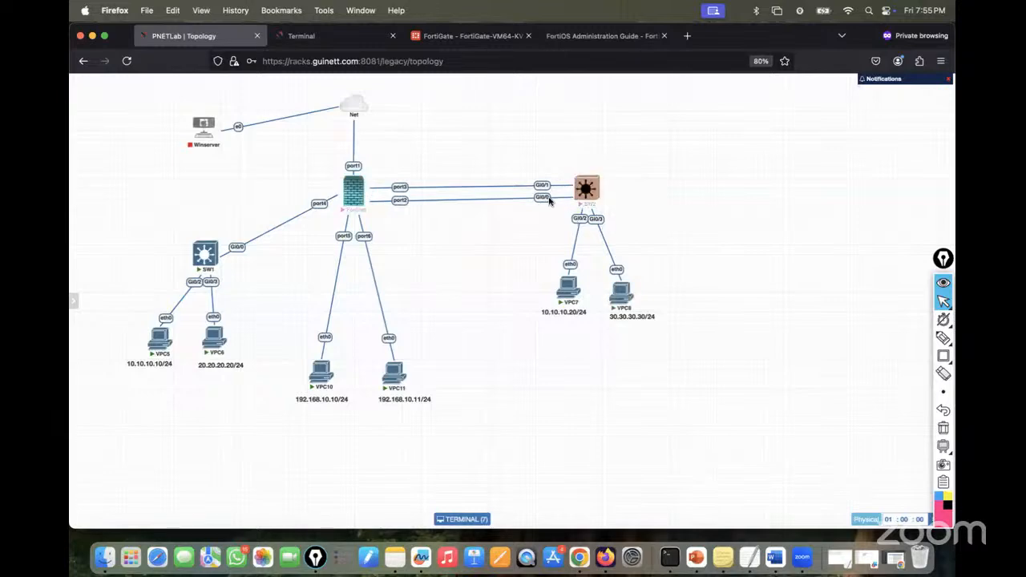
{"action": "left_click", "coordinate": [344, 36]}
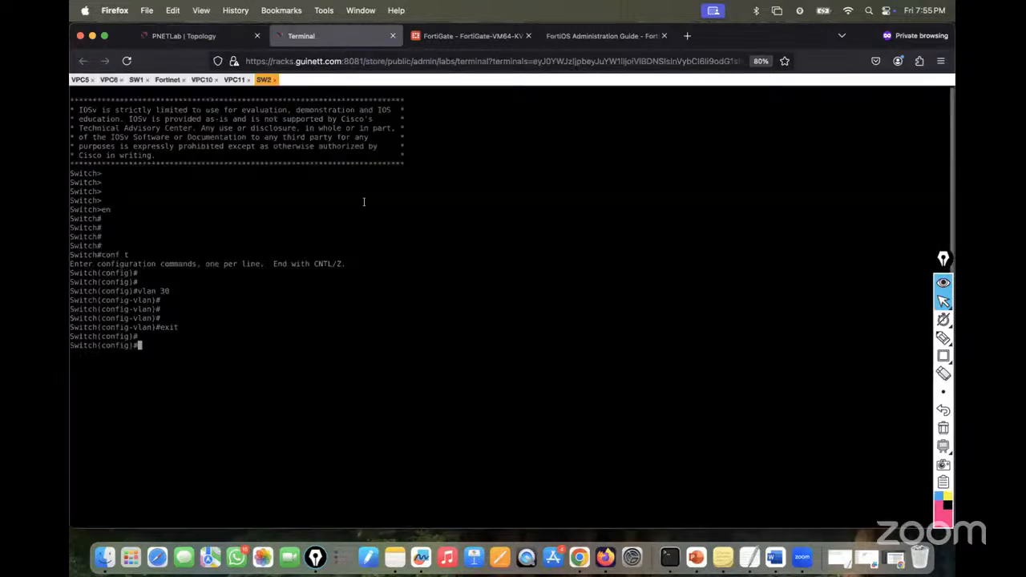
{"action": "type", "text": "inter"}
{"action": "key", "text": "Tab"}
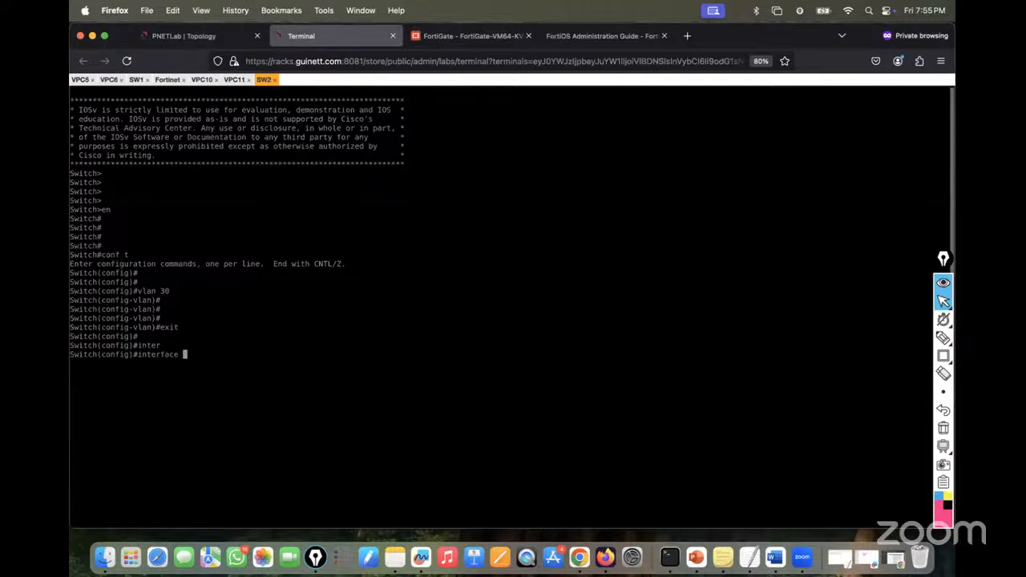
{"action": "type", "text": "ran"}
{"action": "key", "text": "Tab"}
{"action": "type", "text": "gi"}
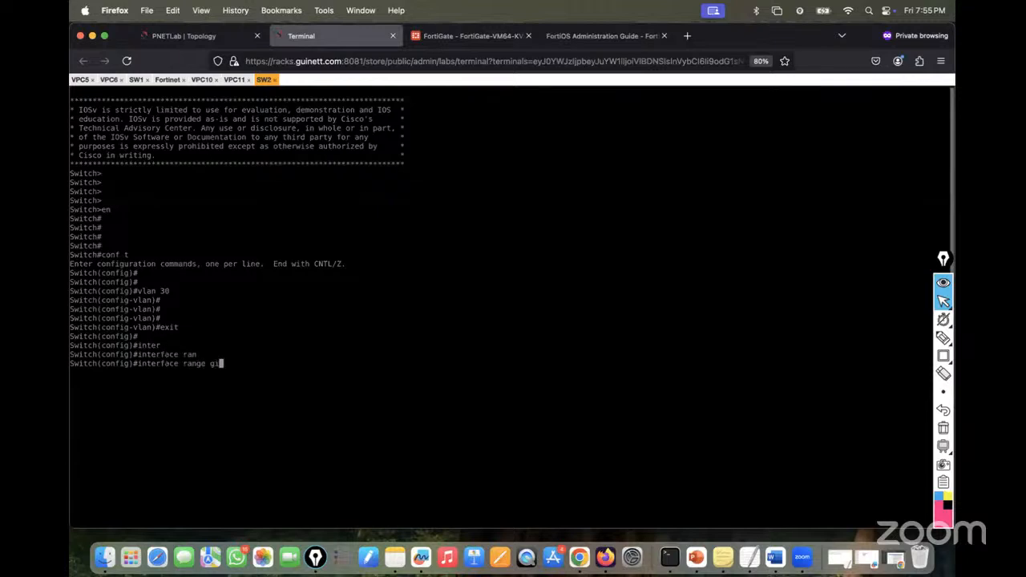
{"action": "type", "text": "0/0-1, gi0/3"}
{"action": "key", "text": "Return"}
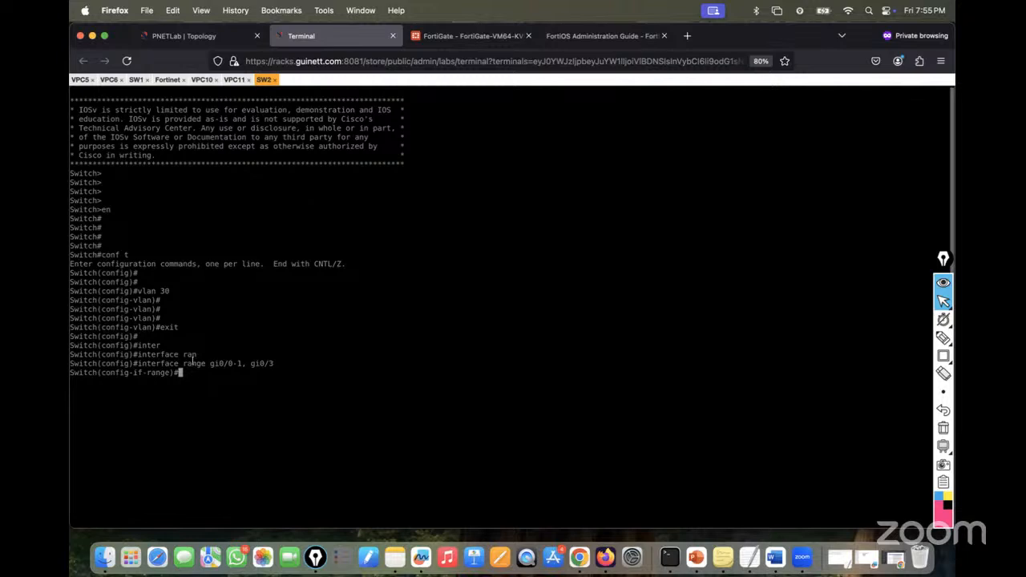
- Set the selected ports to switchport mode access
{"action": "left_click", "coordinate": [192, 38]}
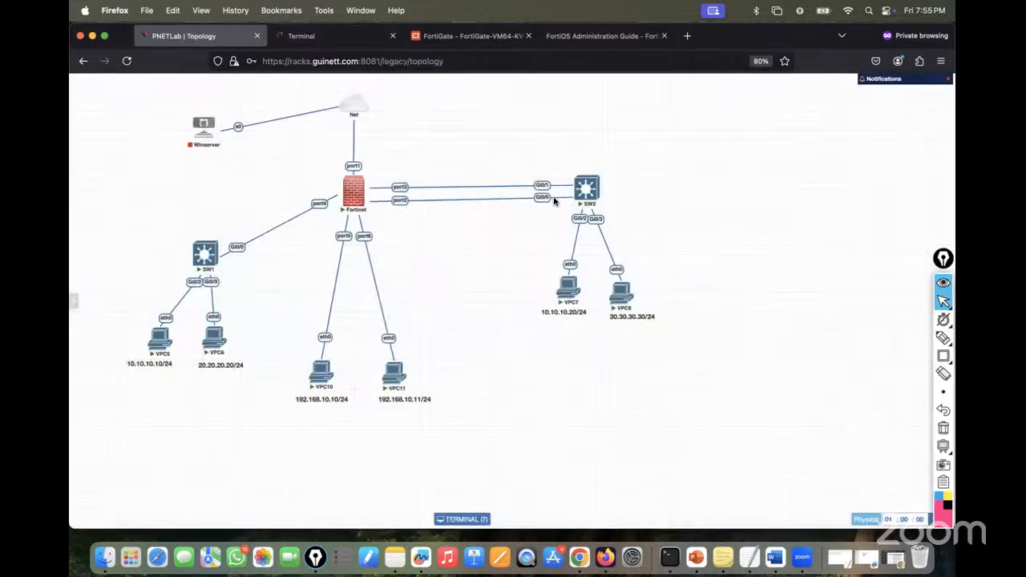
{"action": "left_click", "coordinate": [330, 37]}
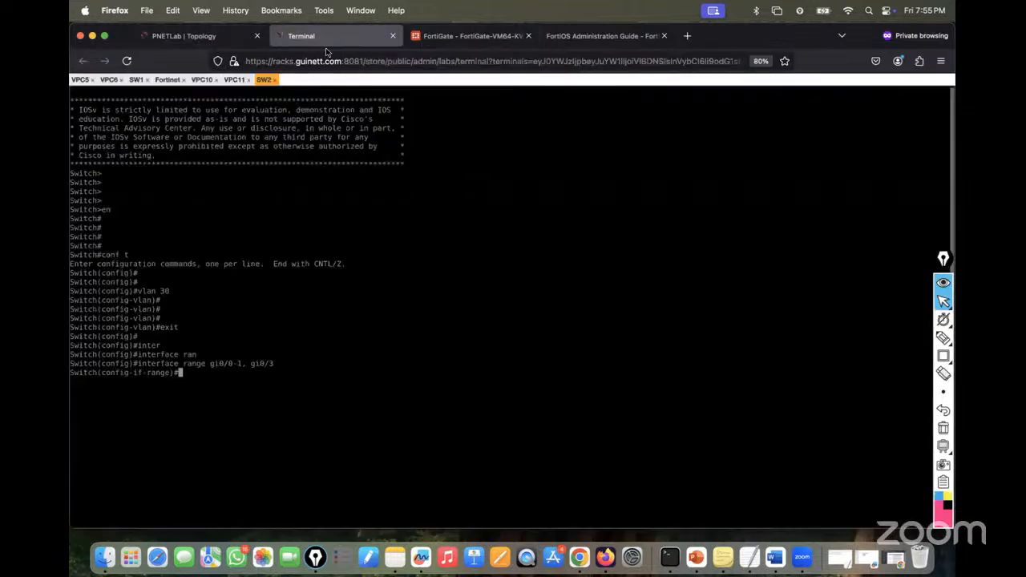
{"action": "type", "text": "swi"}
{"action": "key", "text": "Tab"}
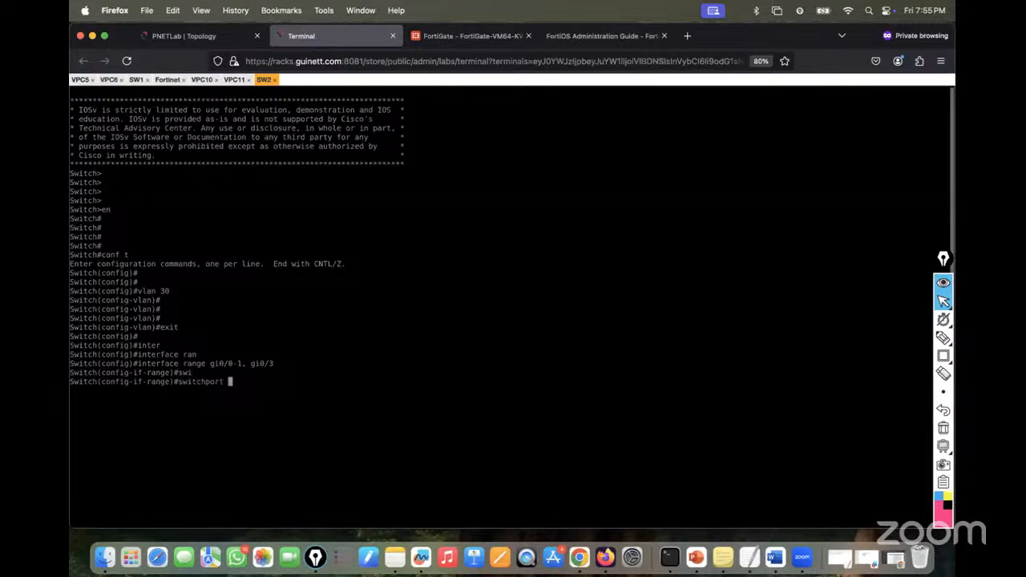
{"action": "type", "text": "mo"}
{"action": "key", "text": "Tab"}
{"action": "type", "text": "acc"}
{"action": "key", "text": "Tab"}
{"action": "key", "text": "Return"}
- Assign the selected ports to access VLAN 30
{"action": "type", "text": "sw"}
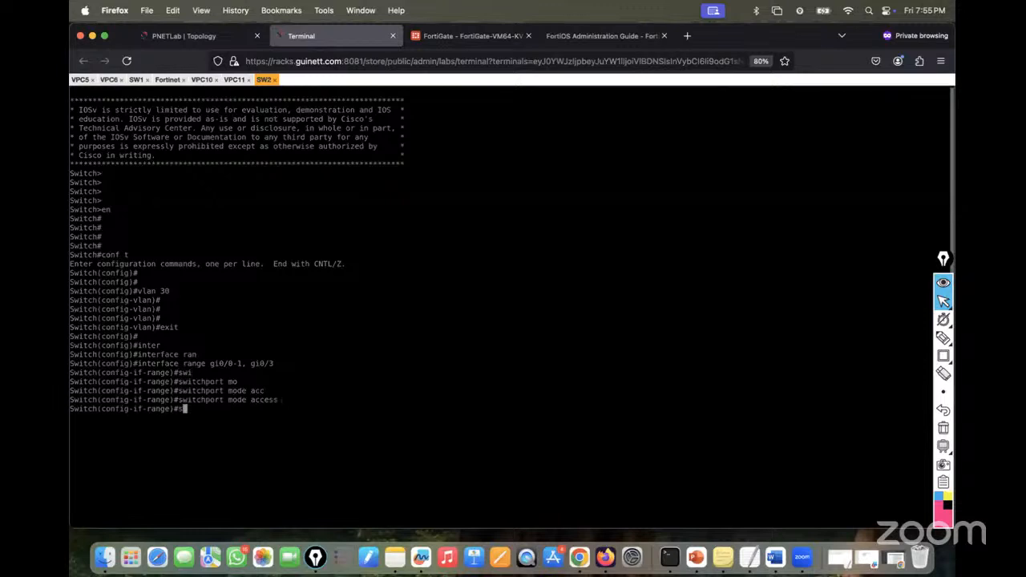
{"action": "key", "text": "Tab"}
{"action": "type", "text": "acc"}
{"action": "key", "text": "Tab"}
{"action": "type", "text": "vl"}
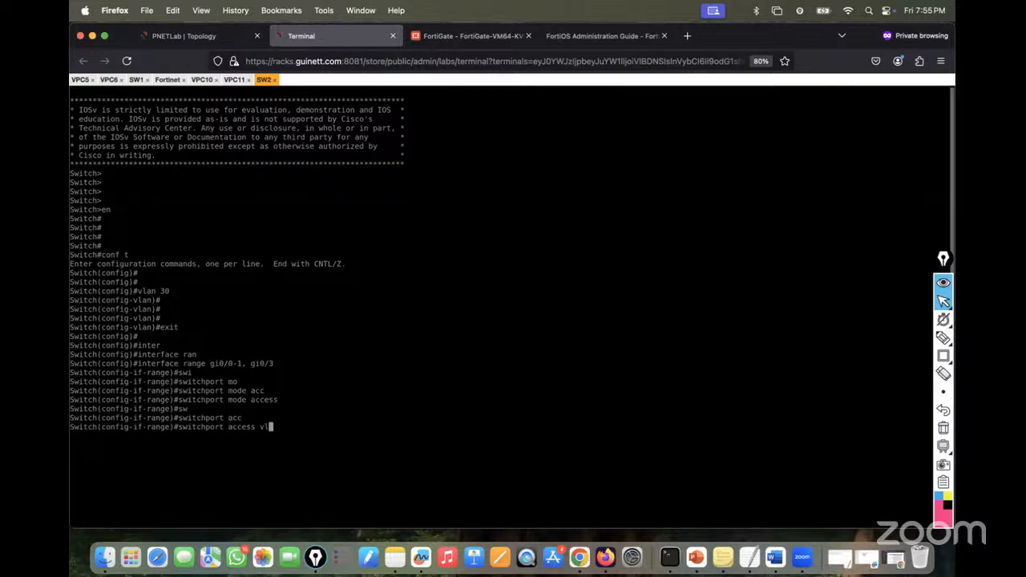
{"action": "key", "text": "Tab"}
{"action": "type", "text": "30"}
{"action": "key", "text": "Return"}
{"action": "key", "text": "Return"}
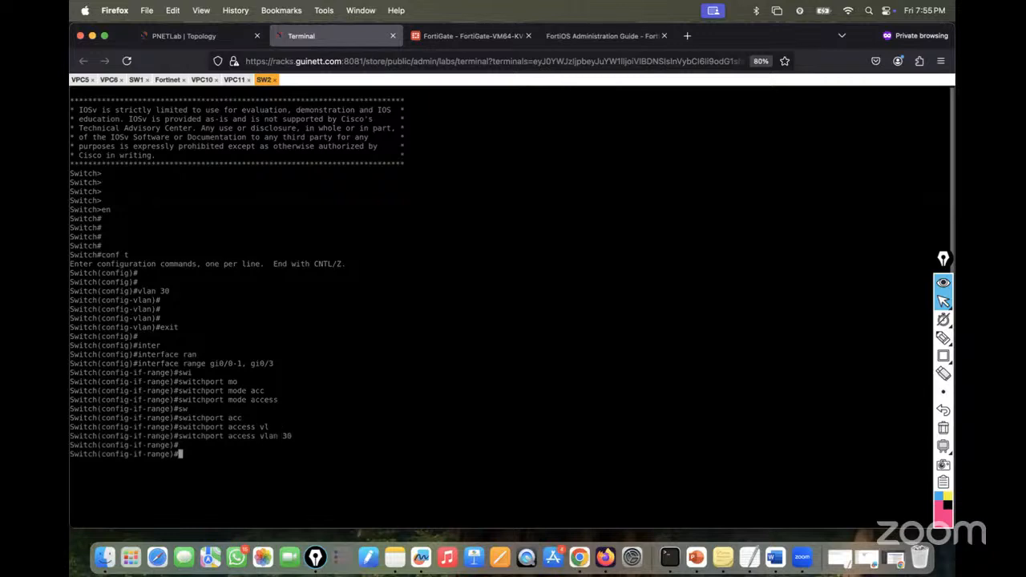
- Bring the ports up with no shutdown and save the config with 'do wr'
{"action": "type", "text": "no sh"}
{"action": "key", "text": "Tab"}
{"action": "key", "text": "Return"}
{"action": "key", "text": "Return"}
{"action": "key", "text": "Return"}
{"action": "type", "text": "do wr"}
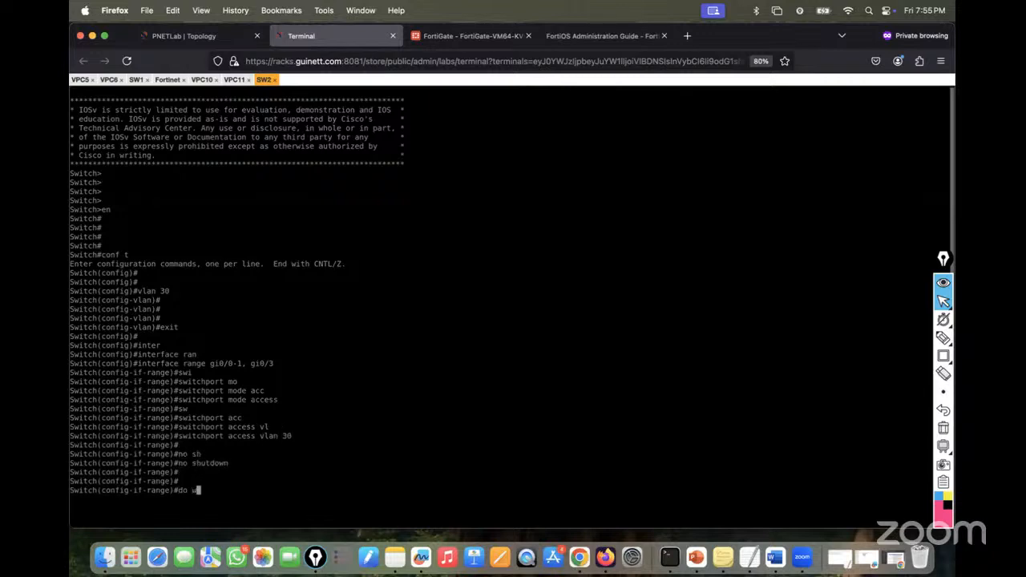
{"action": "key", "text": "Return"}
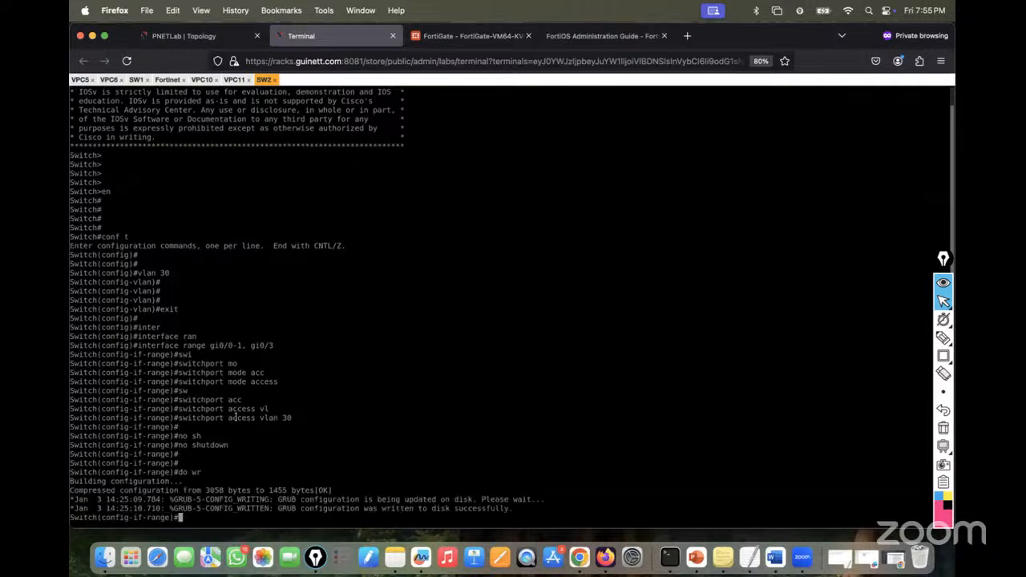
- Verify VLAN 30 membership with 'sh vlan brief' and 'sh run int gi0/0'
{"action": "key", "text": "Return"}
{"action": "key", "text": "Return"}
{"action": "key", "text": "Return"}
{"action": "key", "text": "Return"}
{"action": "key", "text": "Return"}
{"action": "key", "text": "ctrl+z"}
{"action": "key", "text": "Return"}
{"action": "key", "text": "Return"}
{"action": "key", "text": "Return"}
{"action": "key", "text": "Return"}
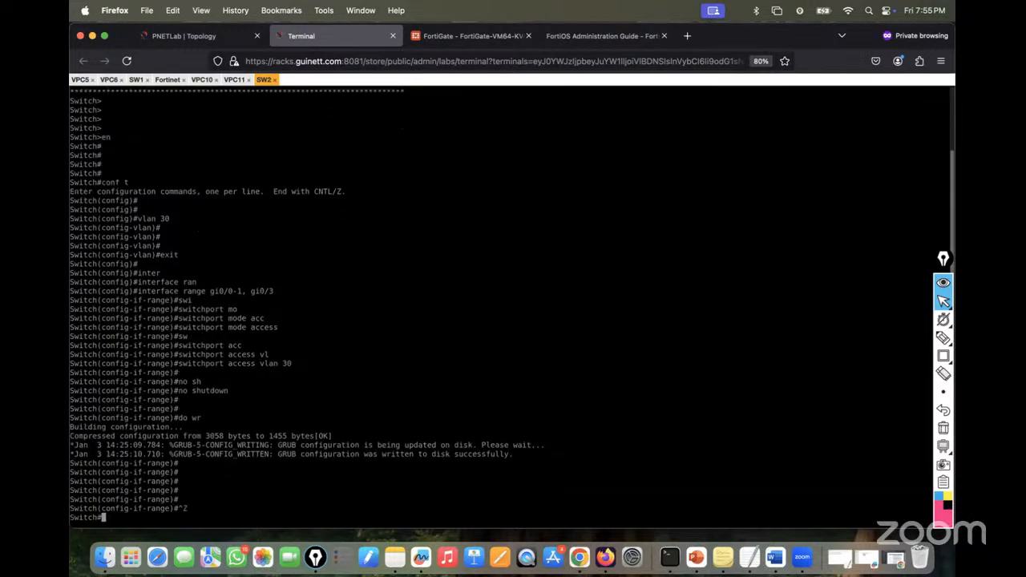
{"action": "type", "text": "sh vlan b"}
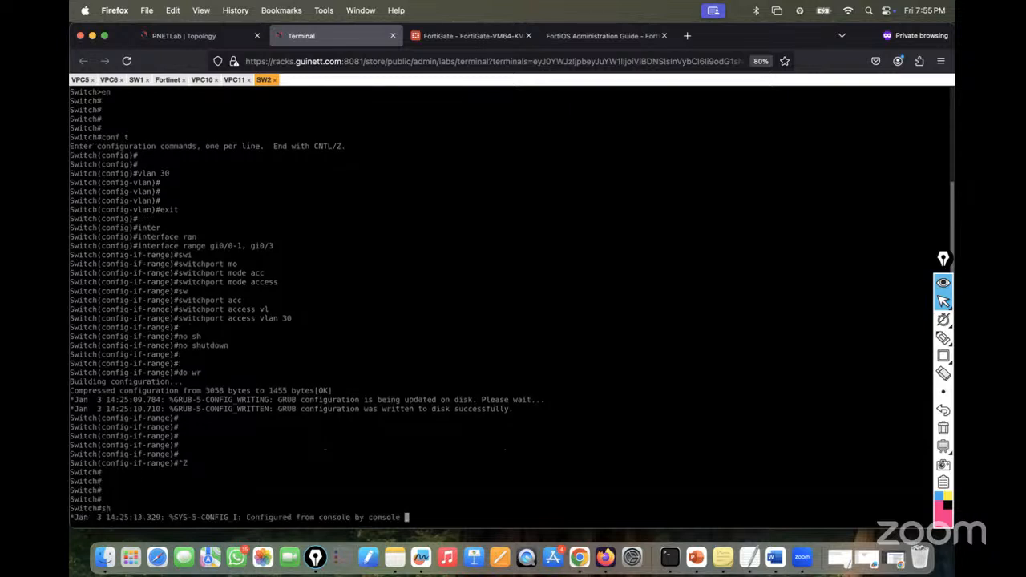
{"action": "type", "text": "ri"}
{"action": "key", "text": "Tab"}
{"action": "key", "text": "Return"}
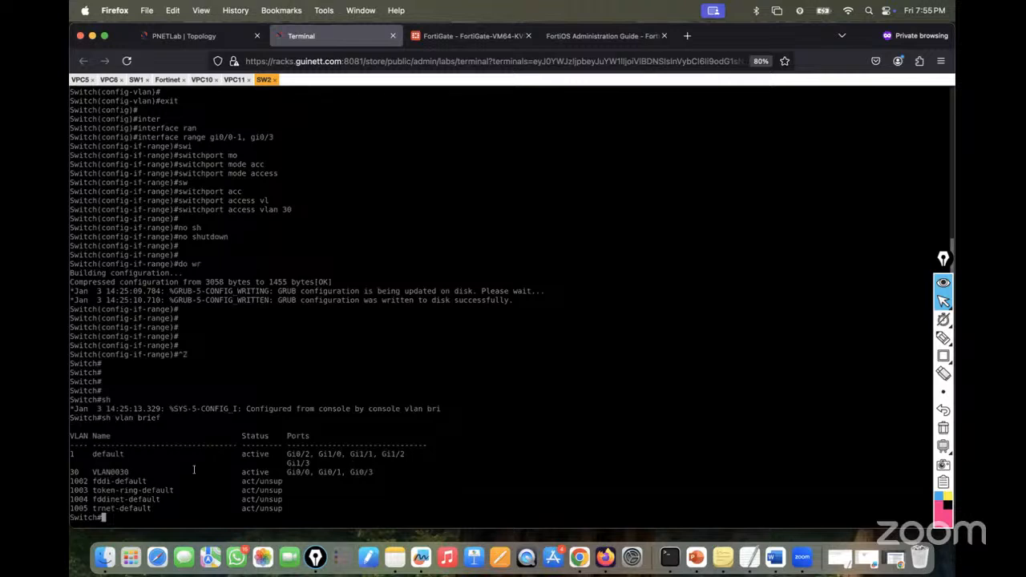
{"action": "type", "text": "sh run int gi0/0"}
{"action": "key", "text": "Return"}
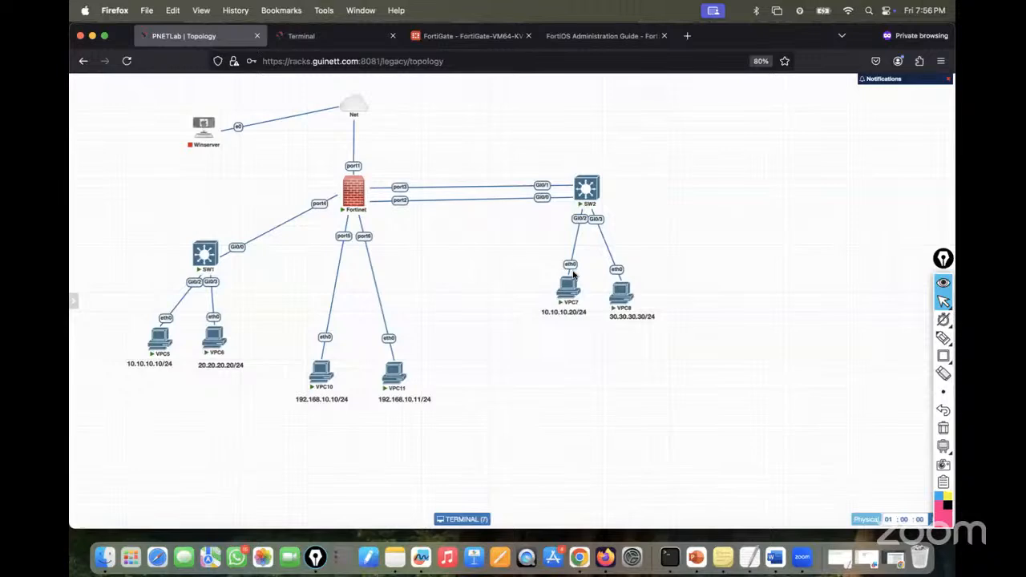
- Open the VPC8 console and check its current IP settings with 'show ip'
{"action": "left_click", "coordinate": [625, 297]}
{"action": "left_click", "coordinate": [337, 37]}
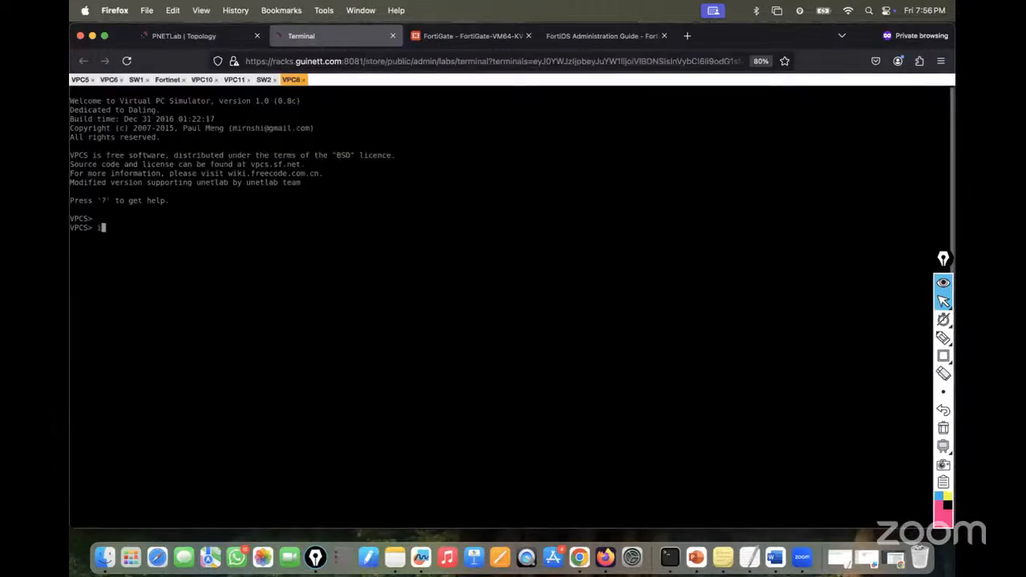
{"action": "type", "text": "show ip"}
{"action": "key", "text": "Return"}
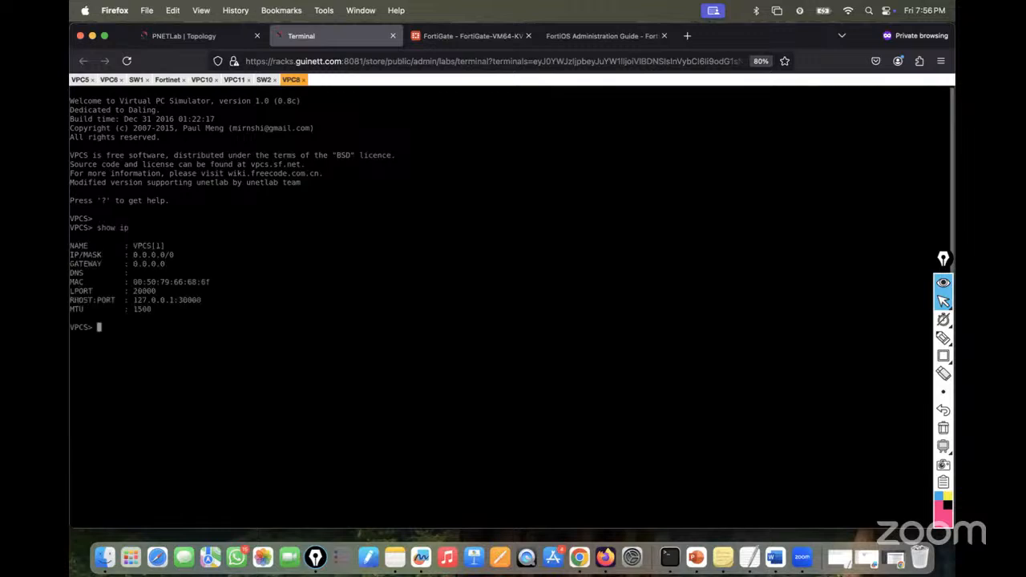
{"action": "type", "text": "ping"}
{"action": "key", "text": "BackSpace"}
{"action": "key", "text": "BackSpace"}
{"action": "key", "text": "BackSpace"}
{"action": "key", "text": "BackSpace"}
{"action": "key", "text": "BackSpace"}
- Set VPC8's address to 30.30.30.30/24 with gateway 30.30.30.1, correcting the /30 prefix
{"action": "type", "text": "ip "}
{"action": "type", "text": "30.30.30.3"}
{"action": "type", "text": "0/30"}
{"action": "type", "text": " 1"}
{"action": "key", "text": "BackSpace"}
{"action": "type", "text": "30.30.30.3"}
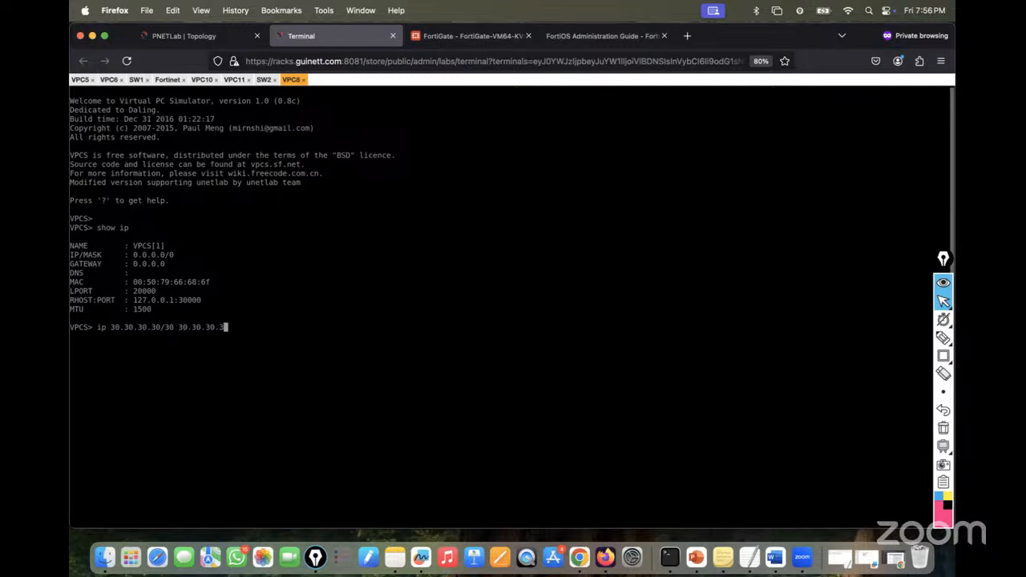
{"action": "key", "text": "BackSpace"}
{"action": "type", "text": "1"}
{"action": "key", "text": "Return"}
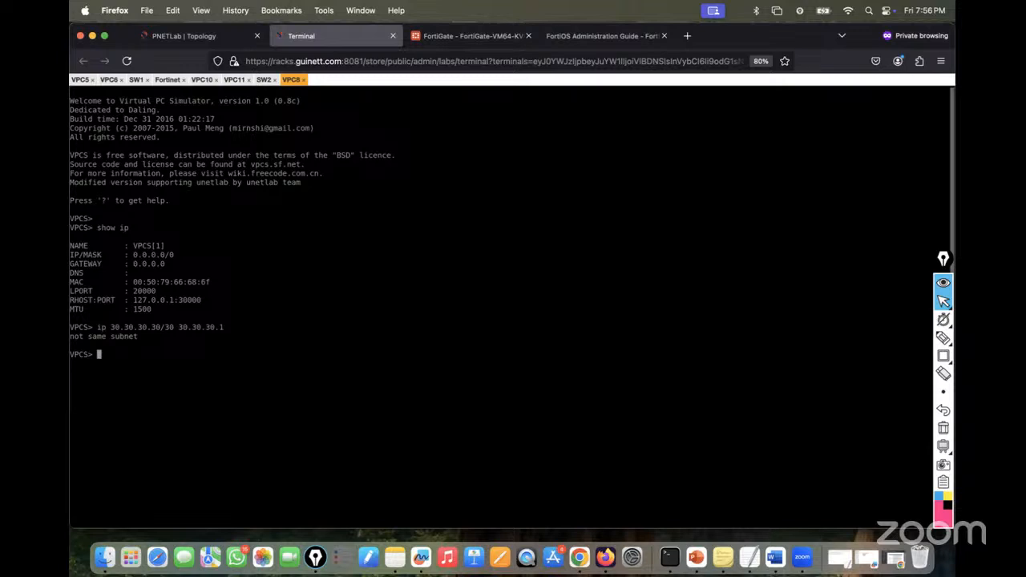
{"action": "key", "text": "Up"}
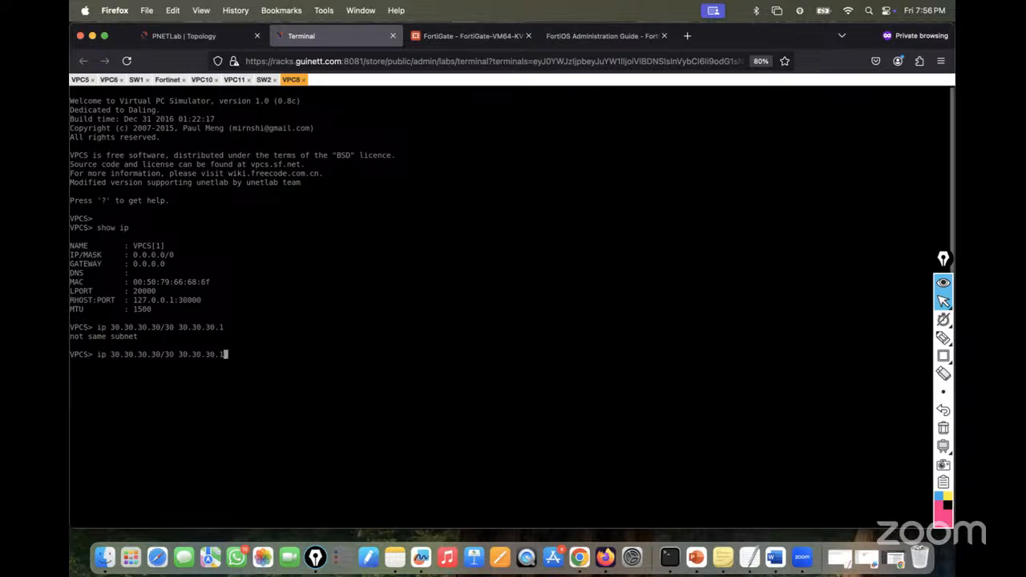
{"action": "key", "text": "Left"}
{"action": "key", "text": "Left"}
{"action": "key", "text": "Left"}
{"action": "key", "text": "Left"}
{"action": "key", "text": "Left"}
{"action": "key", "text": "Left"}
{"action": "key", "text": "Left"}
{"action": "key", "text": "Left"}
{"action": "key", "text": "Left"}
{"action": "key", "text": "Left"}
{"action": "key", "text": "Left"}
{"action": "key", "text": "BackSpace"}
{"action": "key", "text": "BackSpace"}
{"action": "type", "text": "24"}
{"action": "key", "text": "Return"}
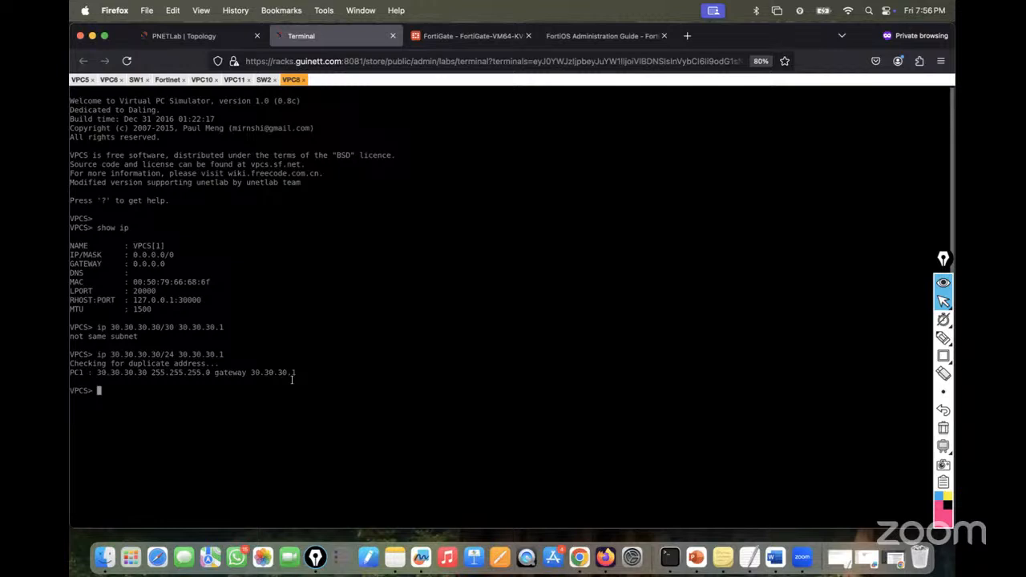
- Confirm VPC8's IP and ping 30.30.30.1, then start a continuous ping with -t
{"action": "type", "text": "show ip"}
{"action": "key", "text": "Return"}
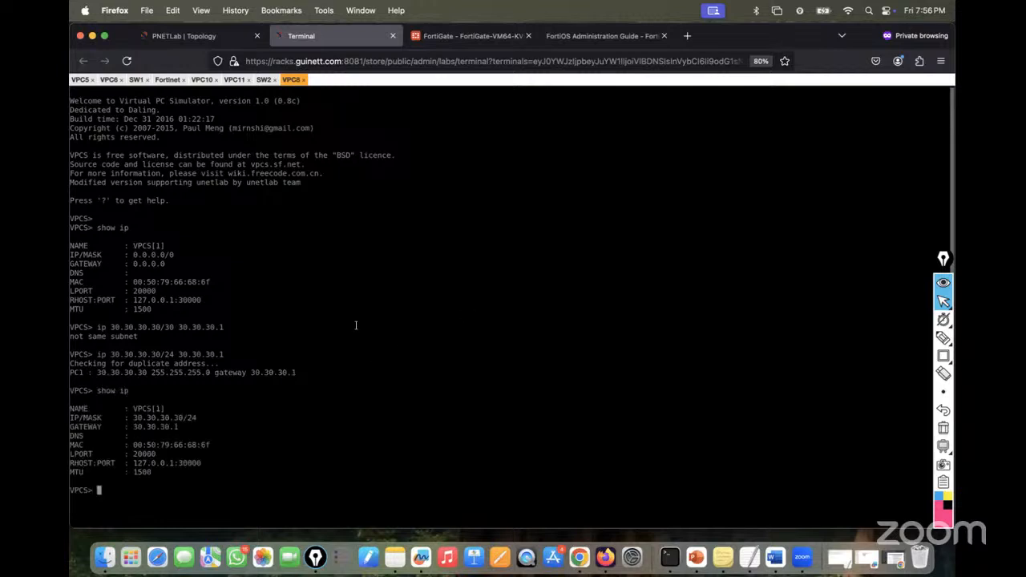
{"action": "type", "text": "ping 30.30.30.1"}
{"action": "key", "text": "Return"}
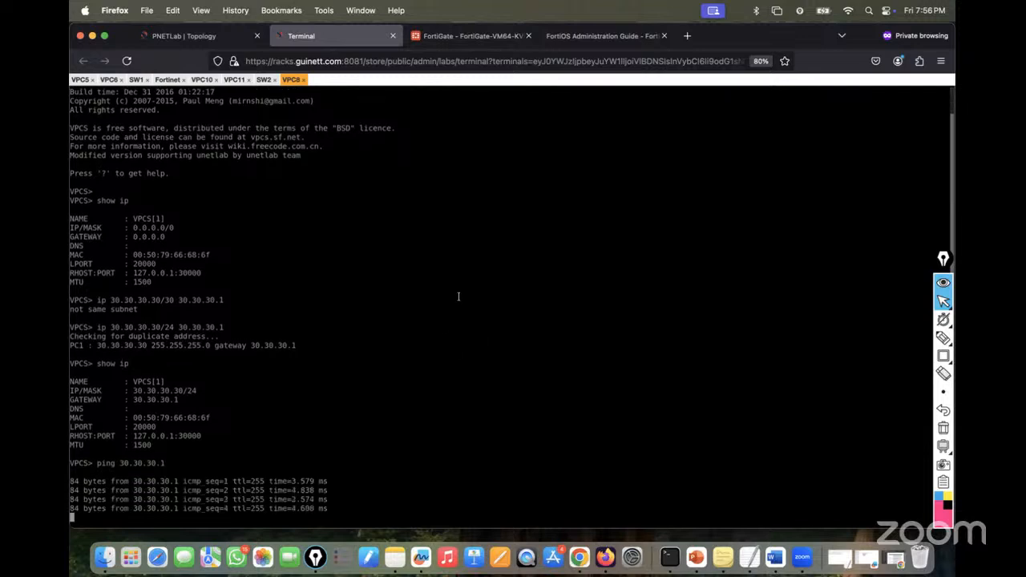
{"action": "key", "text": "ctrl+c"}
{"action": "key", "text": "Up"}
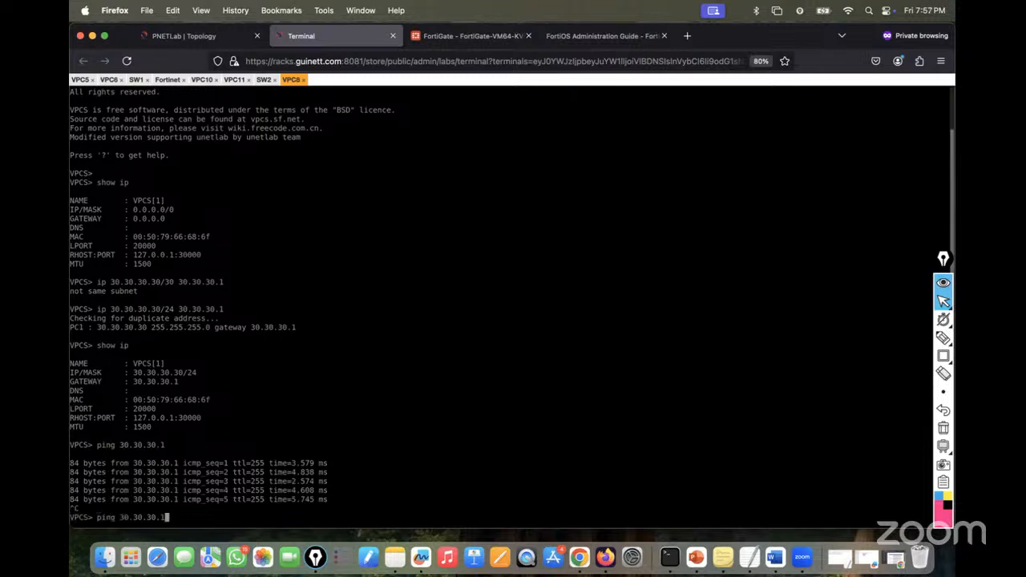
{"action": "type", "text": "-t"}
{"action": "key", "text": "Return"}
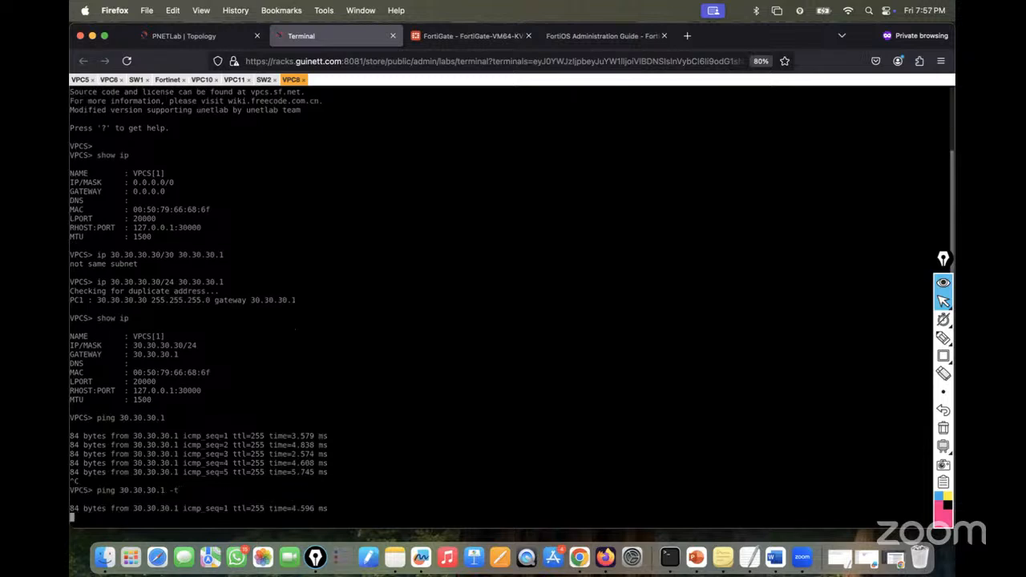
{"action": "left_click", "coordinate": [168, 79]}
- Log into the FortiGate CLI as admin and briefly enter then leave 'config system interface'
{"action": "key", "text": "Return"}
{"action": "key", "text": "Return"}
{"action": "key", "text": "Return"}
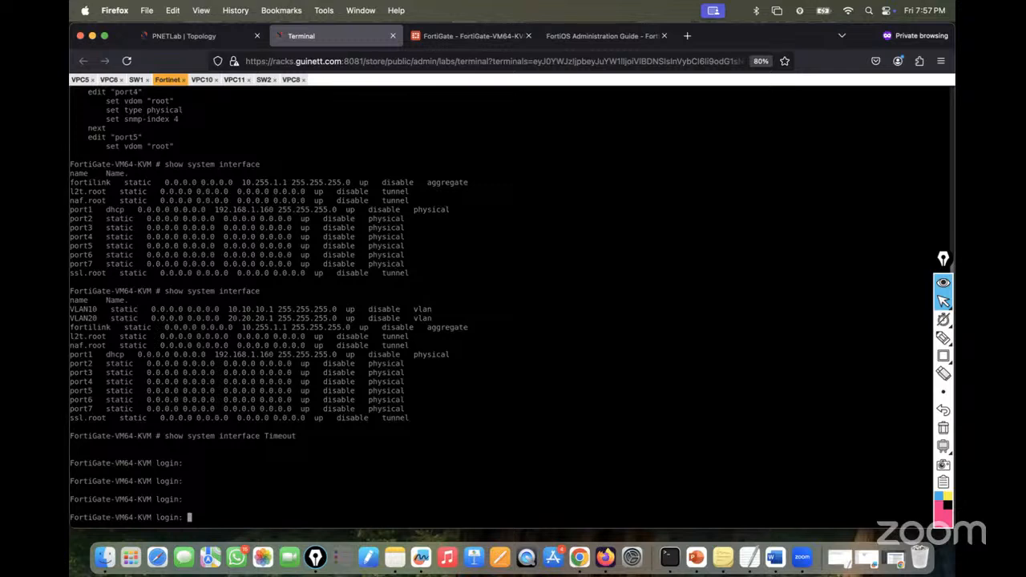
{"action": "type", "text": "admin"}
{"action": "key", "text": "Return"}
{"action": "key", "text": "Return"}
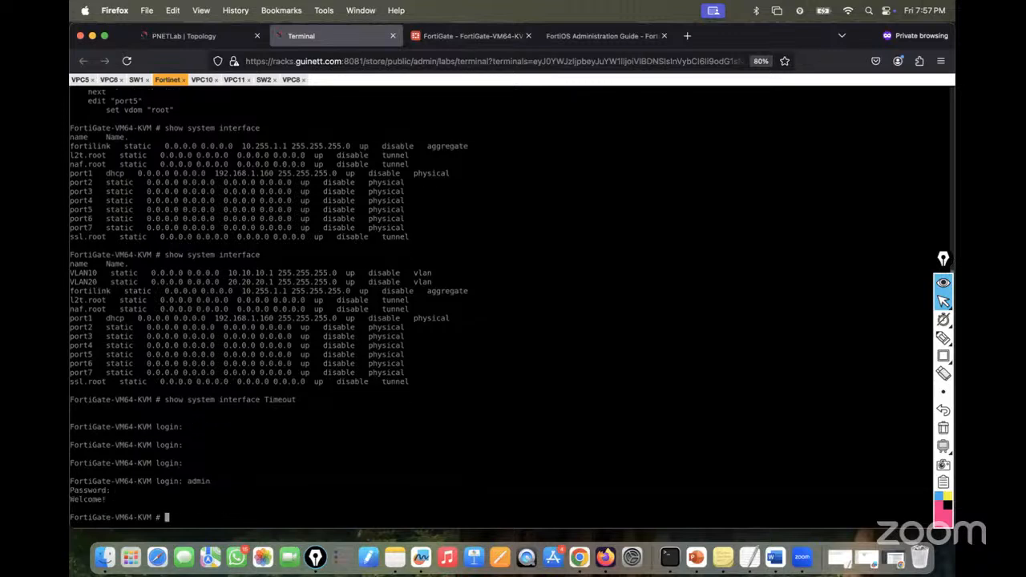
{"action": "type", "text": "show"}
{"action": "key", "text": "BackSpace"}
{"action": "key", "text": "BackSpace"}
{"action": "key", "text": "BackSpace"}
{"action": "key", "text": "BackSpace"}
{"action": "key", "text": "BackSpace"}
{"action": "type", "text": "config system interface "}
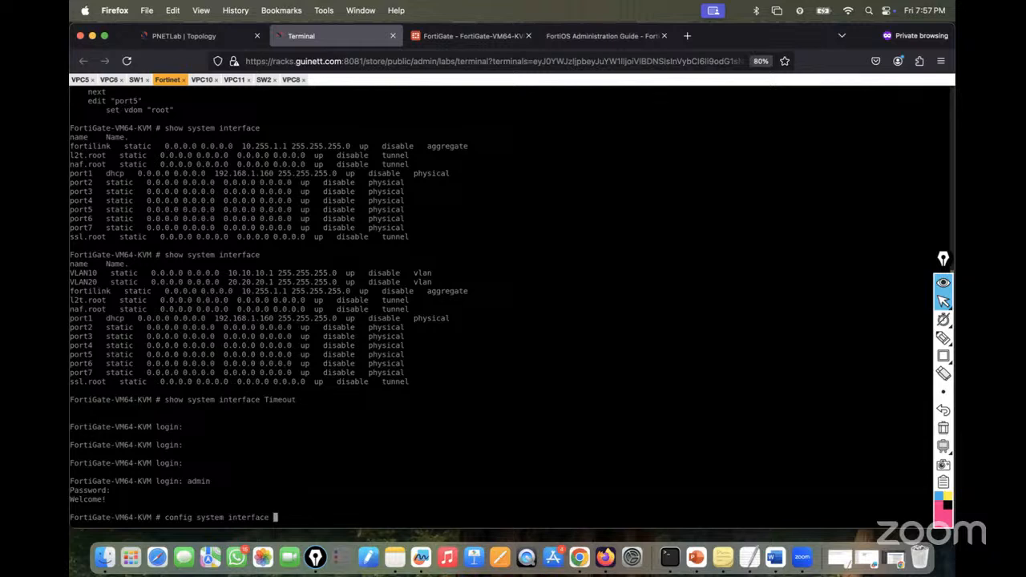
{"action": "type", "text": "?"}
{"action": "key", "text": "Return"}
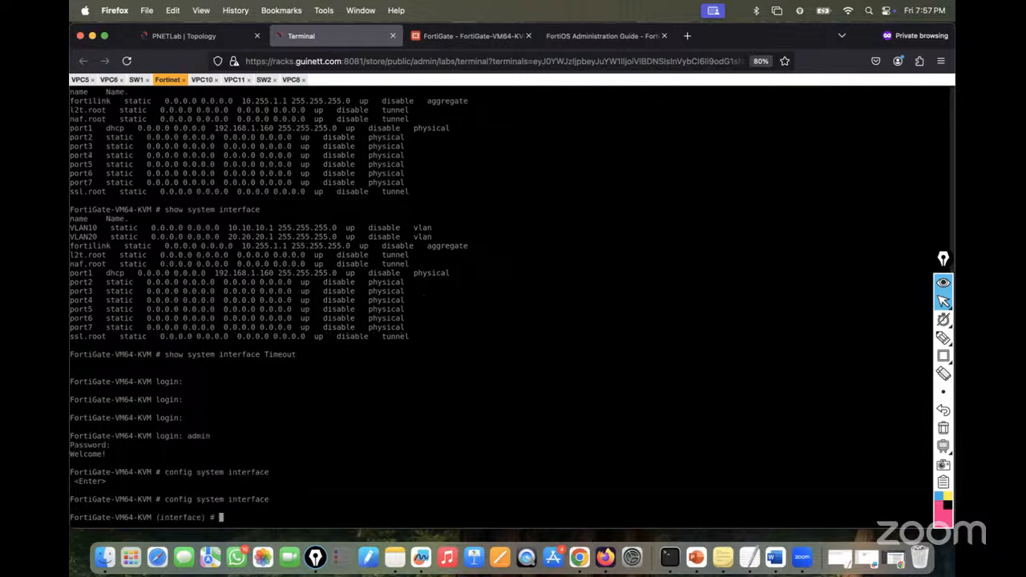
{"action": "type", "text": "exit"}
{"action": "key", "text": "Return"}
{"action": "key", "text": "Return"}
{"action": "key", "text": "Return"}
{"action": "key", "text": "Return"}
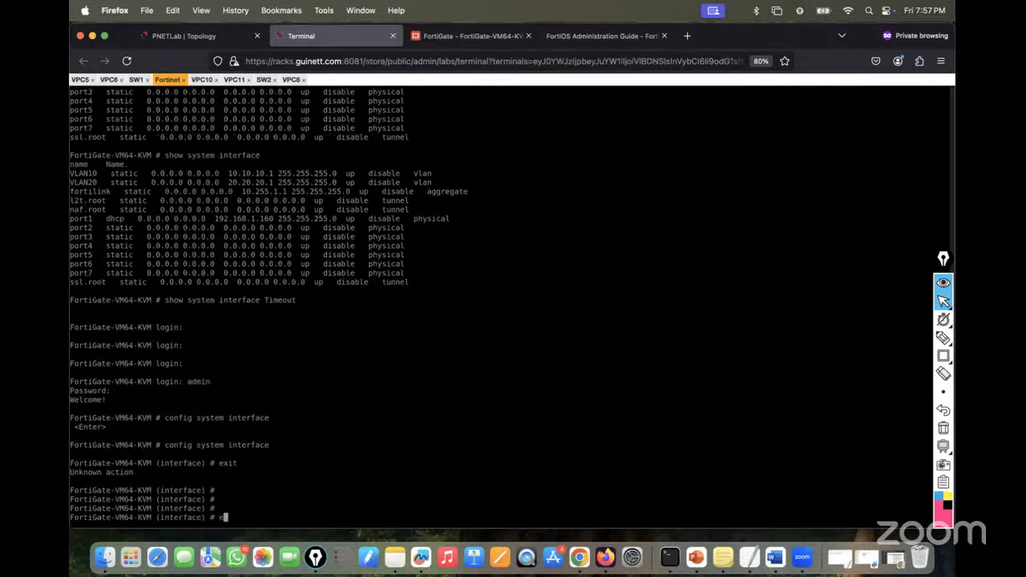
{"action": "type", "text": "end"}
{"action": "key", "text": "Return"}
{"action": "key", "text": "Return"}
{"action": "key", "text": "Return"}
- Review 'show system interface' output for Redundant-Links, then run 'show system interface port2'
{"action": "type", "text": "show s"}
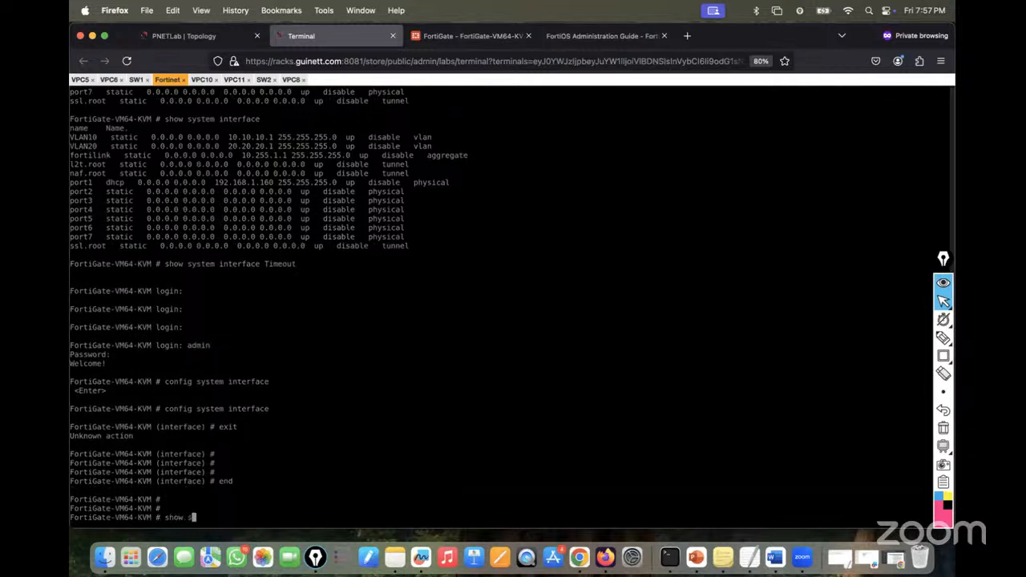
{"action": "type", "text": "ystem interface"}
{"action": "key", "text": "question"}
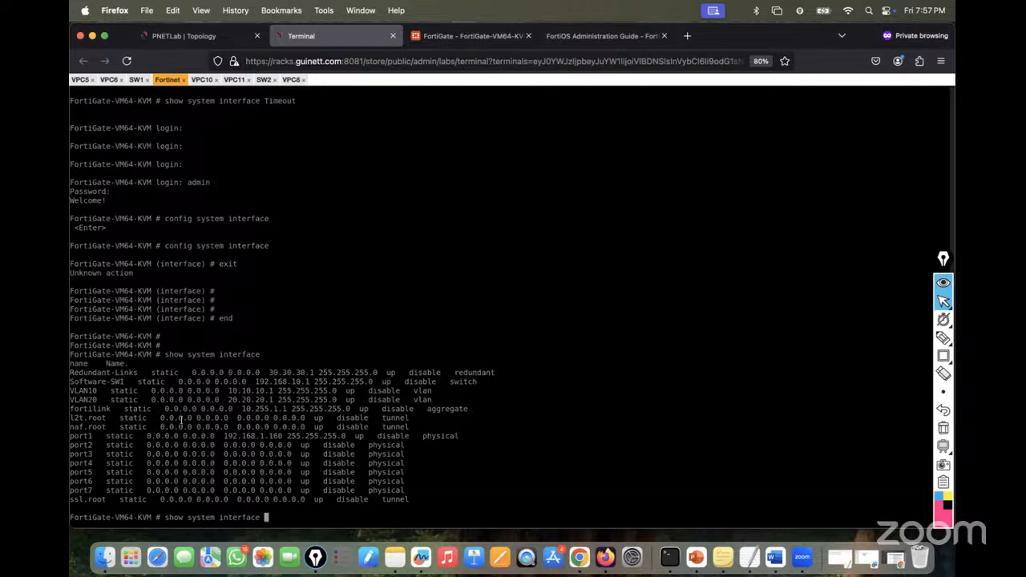
{"action": "key", "text": "Return"}
{"action": "key", "text": "space"}
{"action": "key", "text": "space"}
{"action": "key", "text": "space"}
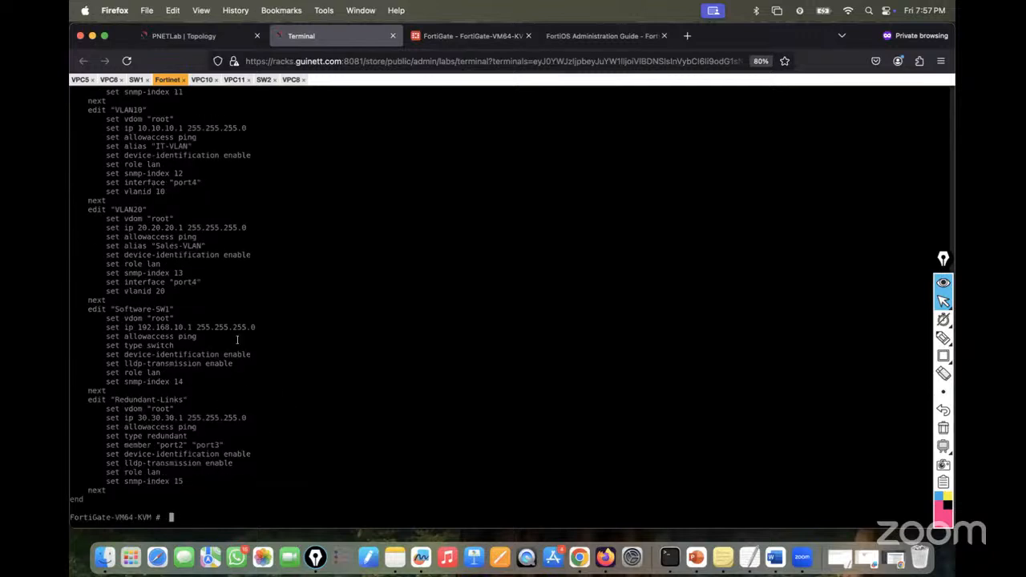
{"action": "scroll", "coordinate": [311, 244], "scroll_direction": "up", "scroll_amount": 5}
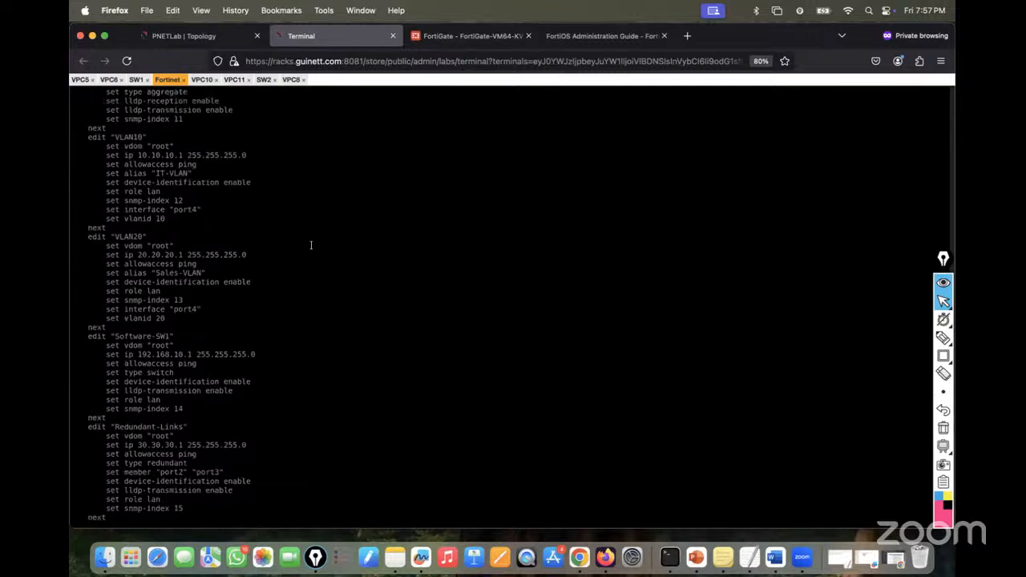
{"action": "scroll", "coordinate": [311, 244], "scroll_direction": "up", "scroll_amount": 1}
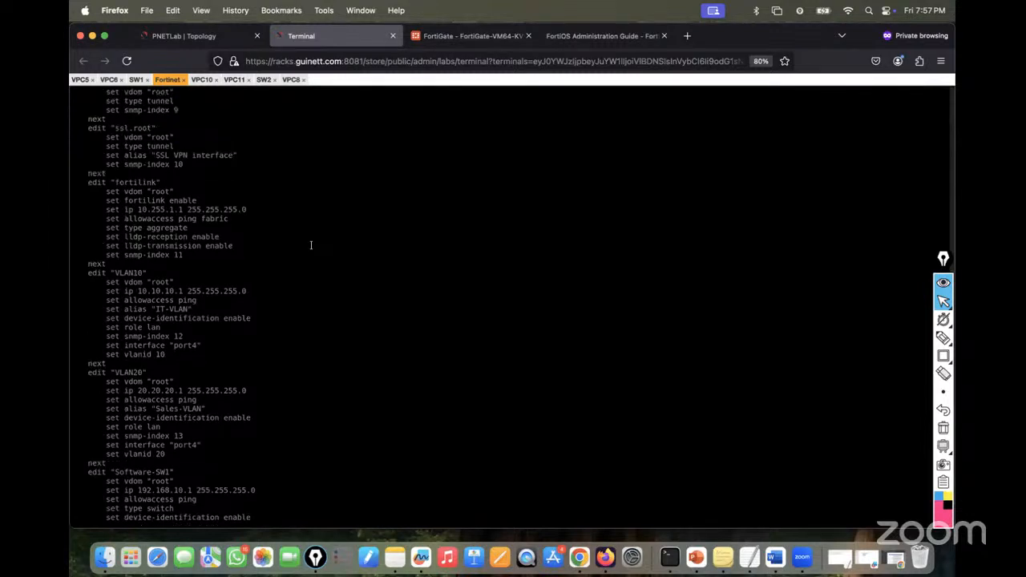
{"action": "scroll", "coordinate": [311, 244], "scroll_direction": "up", "scroll_amount": 3}
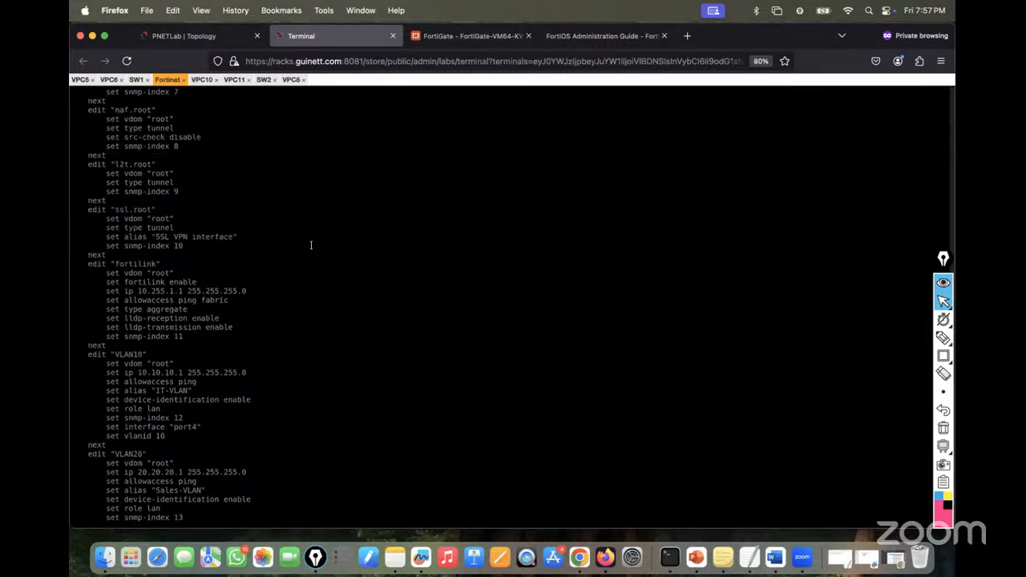
{"action": "scroll", "coordinate": [311, 244], "scroll_direction": "up", "scroll_amount": 1}
{"action": "scroll", "coordinate": [311, 244], "scroll_direction": "up", "scroll_amount": 3}
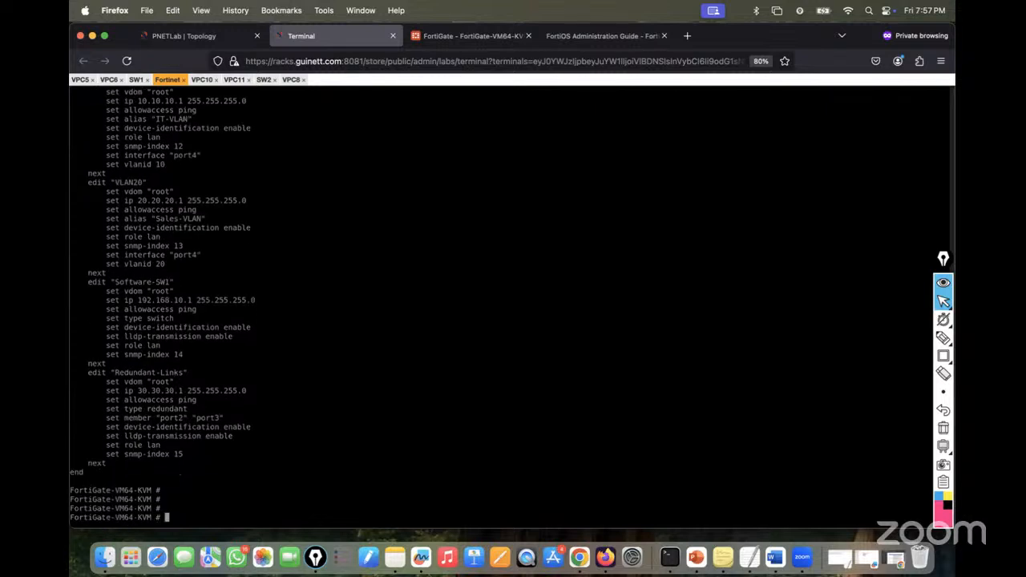
{"action": "type", "text": "show system interface port2"}
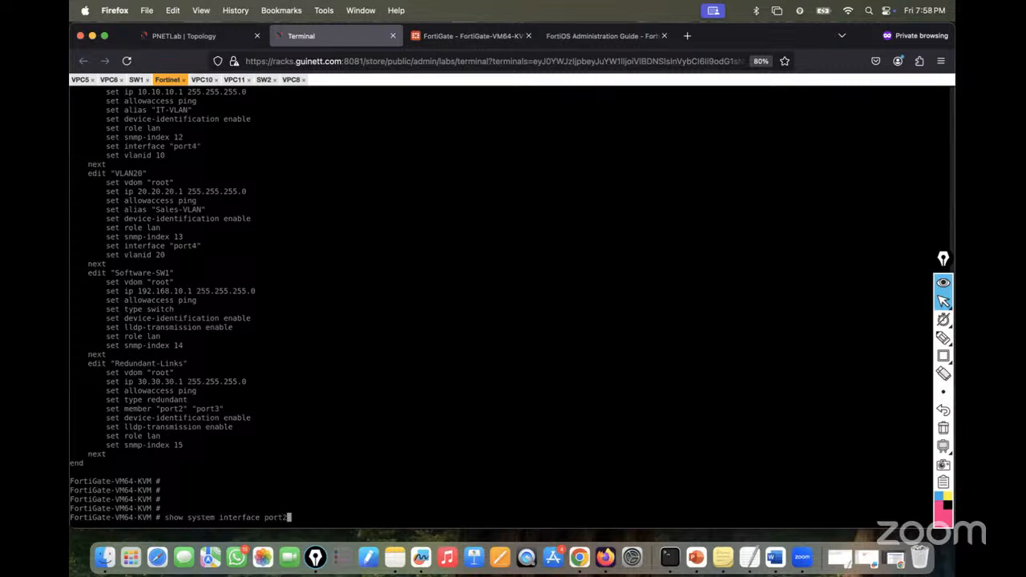
{"action": "key", "text": "Return"}
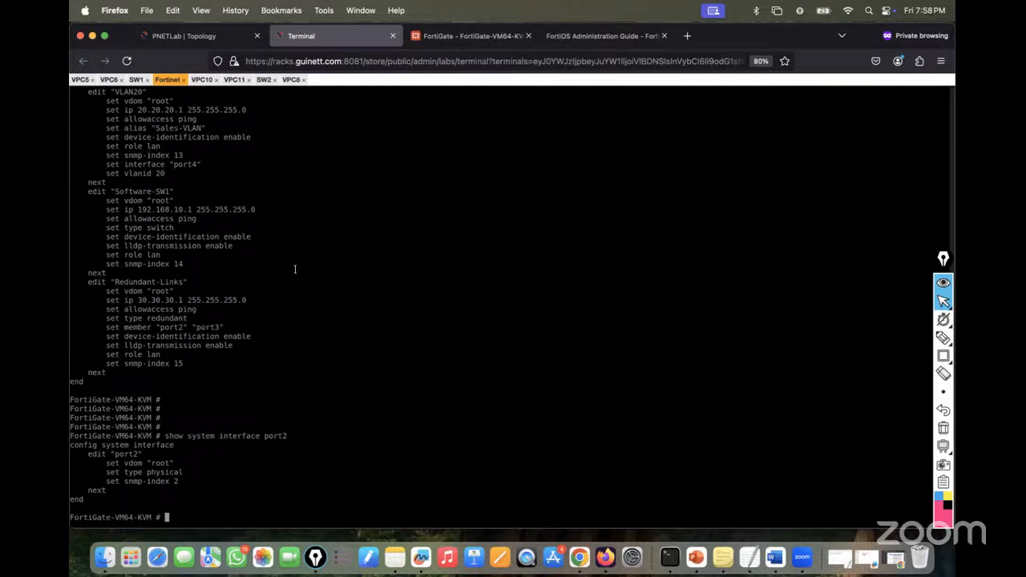
- Run 'diagnose netlink redundant name Redundant-Links' to show port2 and port3 up with port2 active
{"action": "type", "text": "diagnose netlink redundant "}
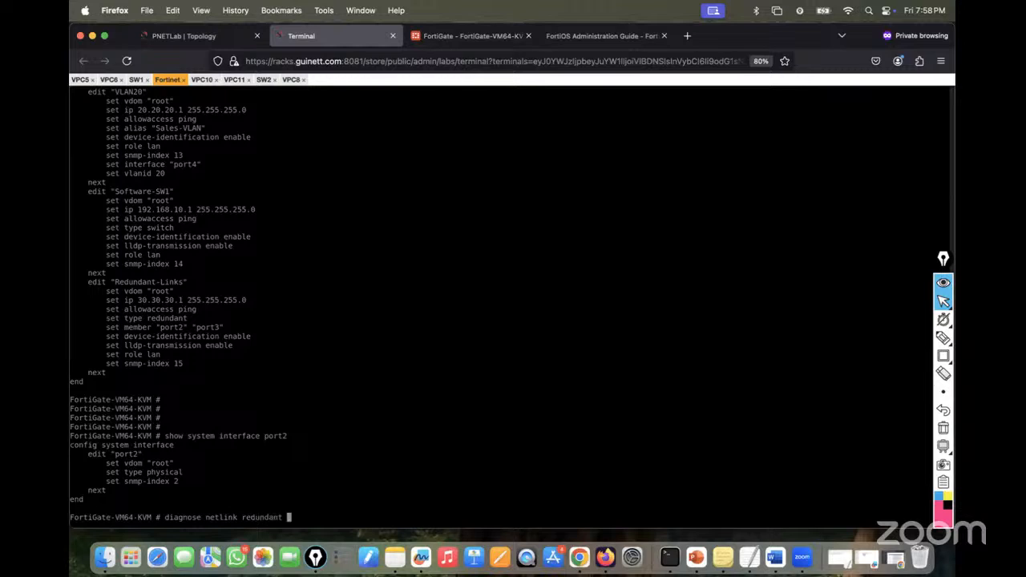
{"action": "type", "text": "name"}
{"action": "left_click_drag", "start_coordinate": [116, 281], "coordinate": [181, 282]}
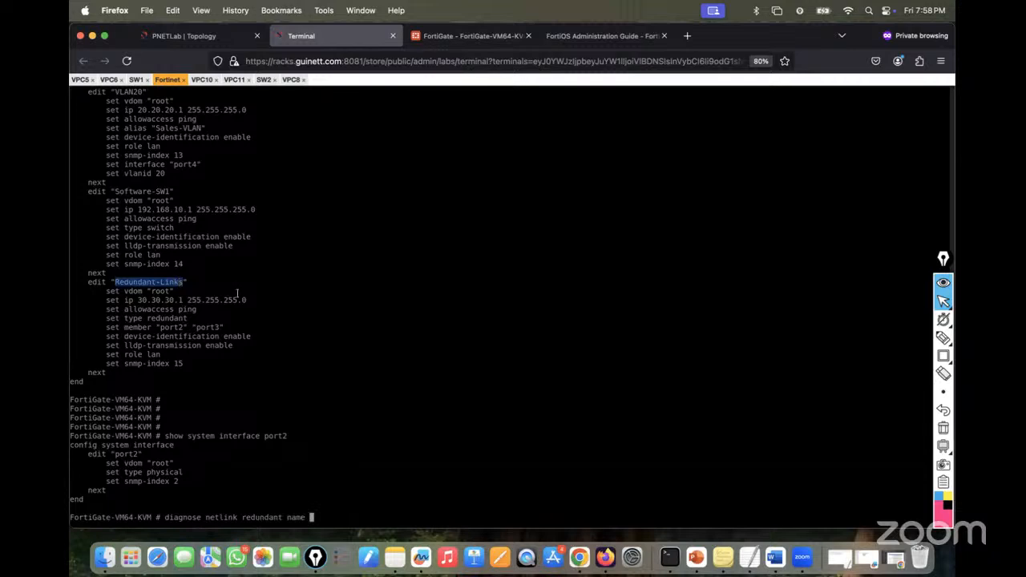
{"action": "type", "text": "Redundant-Links"}
{"action": "key", "text": "Return"}
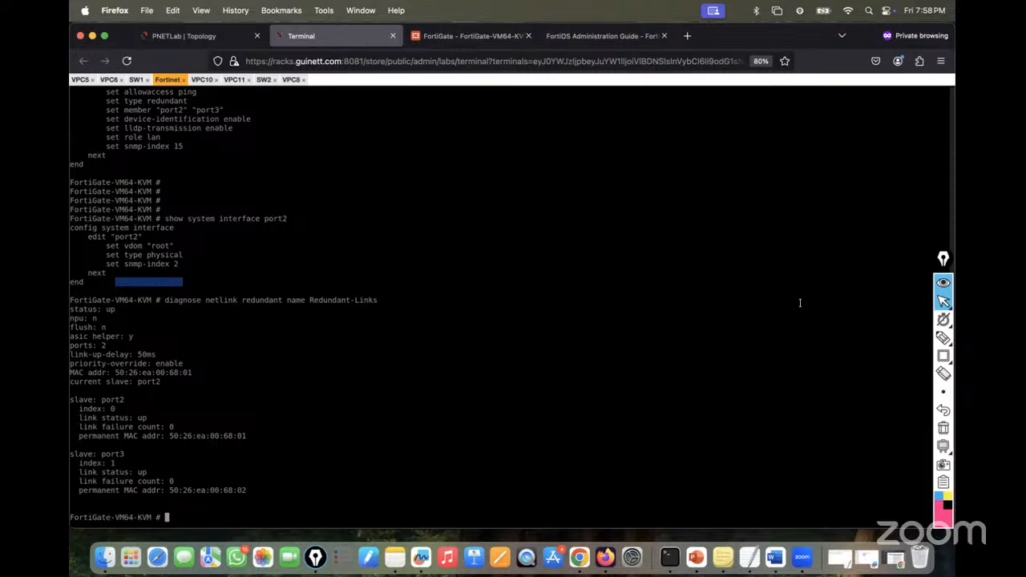
- Highlight the 'current slave: port2' line with screen annotations, then clear them
{"action": "left_click", "coordinate": [943, 356]}
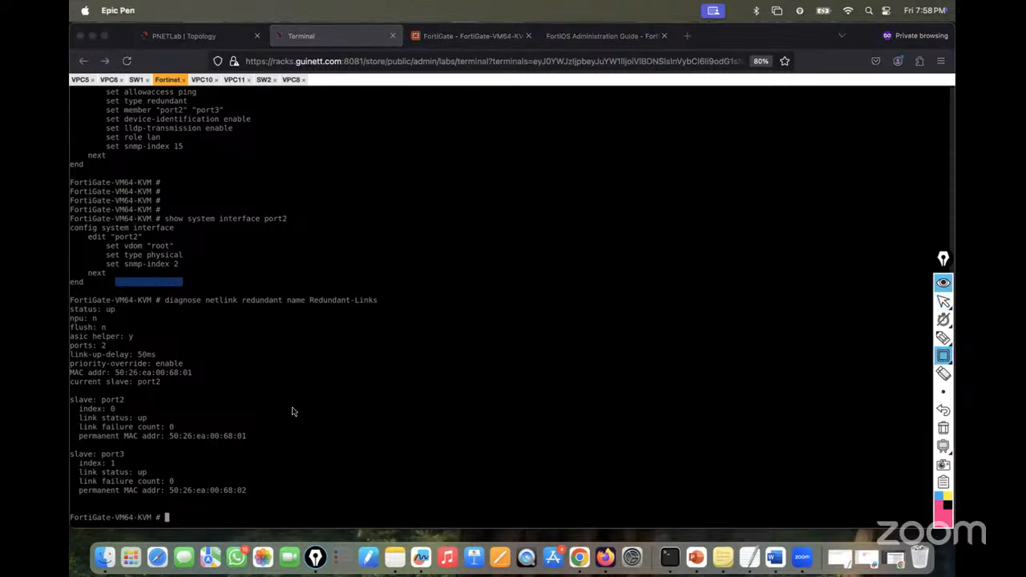
{"action": "mouse_move", "coordinate": [70, 375]}
{"action": "left_mouse_down"}
{"action": "mouse_move", "coordinate": [115, 393]}
{"action": "mouse_move", "coordinate": [178, 388]}
{"action": "left_mouse_up"}
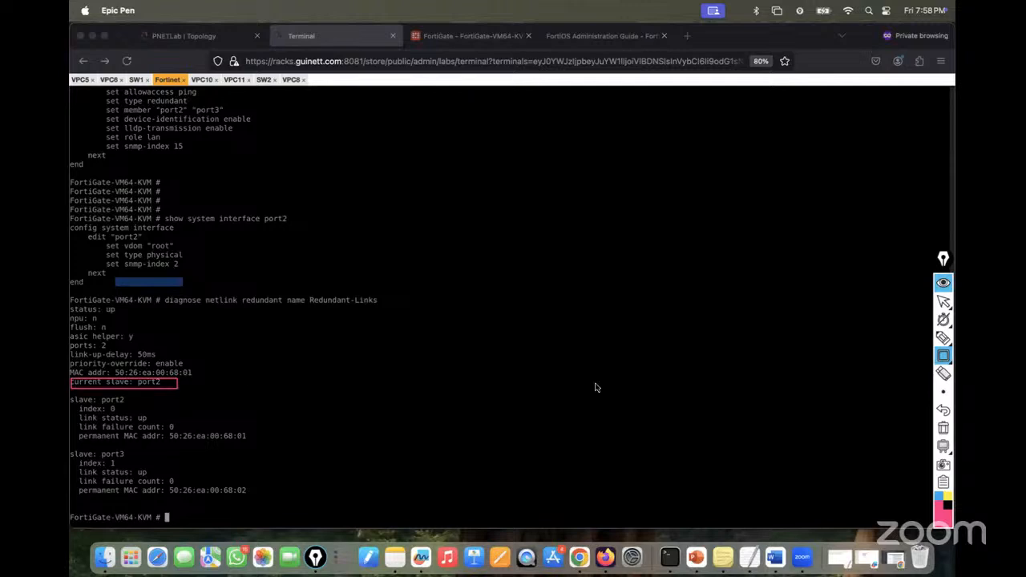
{"action": "left_click", "coordinate": [943, 428]}
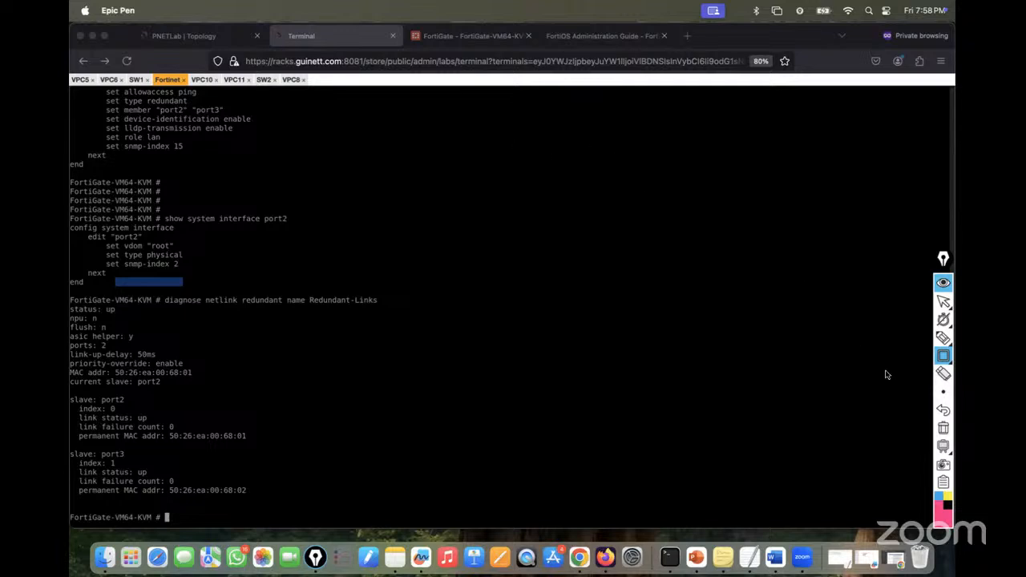
{"action": "left_click", "coordinate": [942, 338]}
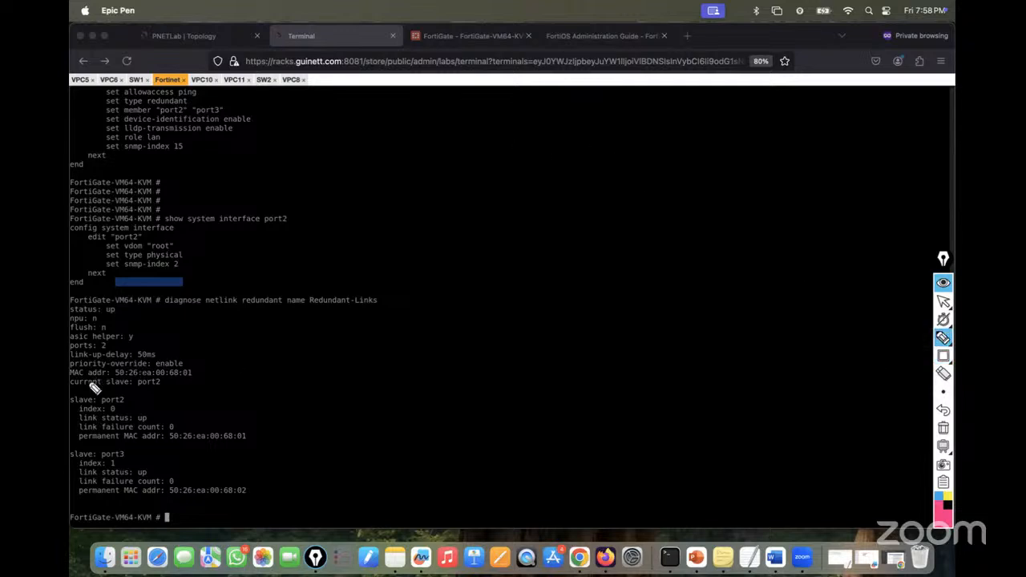
{"action": "mouse_move", "coordinate": [73, 392]}
{"action": "left_mouse_down"}
{"action": "mouse_move", "coordinate": [168, 384]}
{"action": "mouse_move", "coordinate": [96, 371]}
{"action": "mouse_move", "coordinate": [70, 393]}
{"action": "left_mouse_up"}
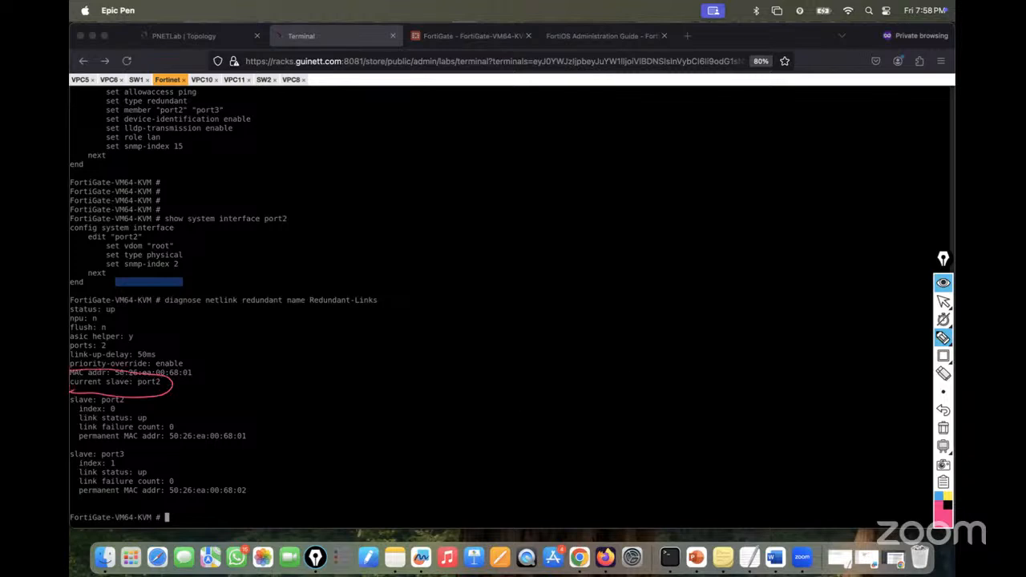
{"action": "mouse_move", "coordinate": [944, 320]}
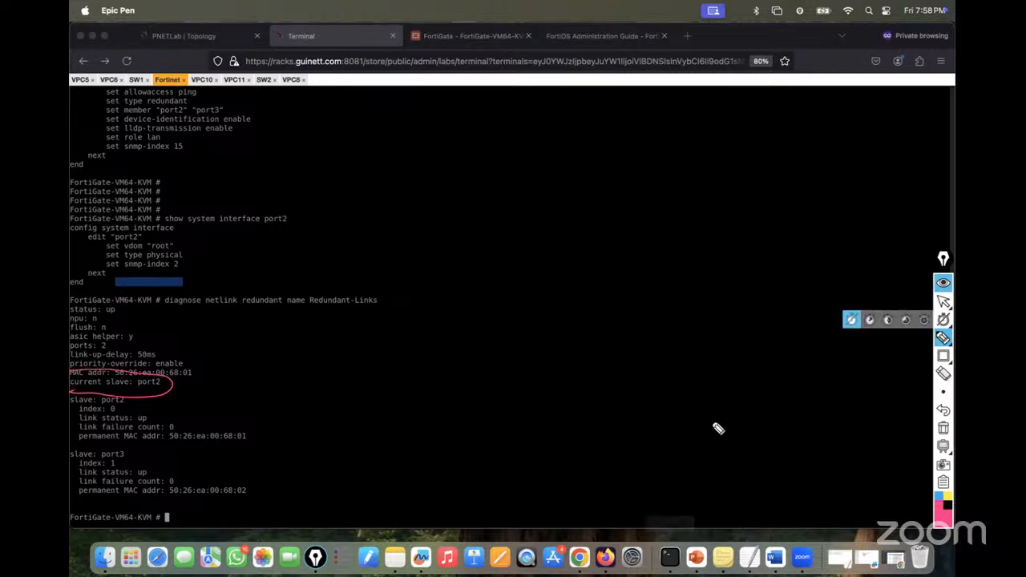
{"action": "left_click", "coordinate": [943, 301]}
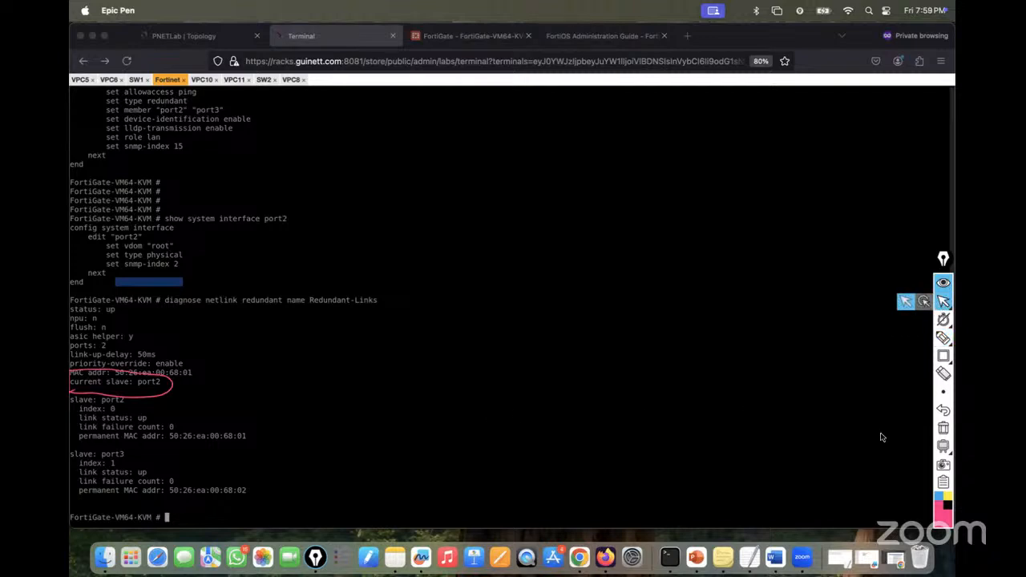
{"action": "left_click", "coordinate": [943, 429]}
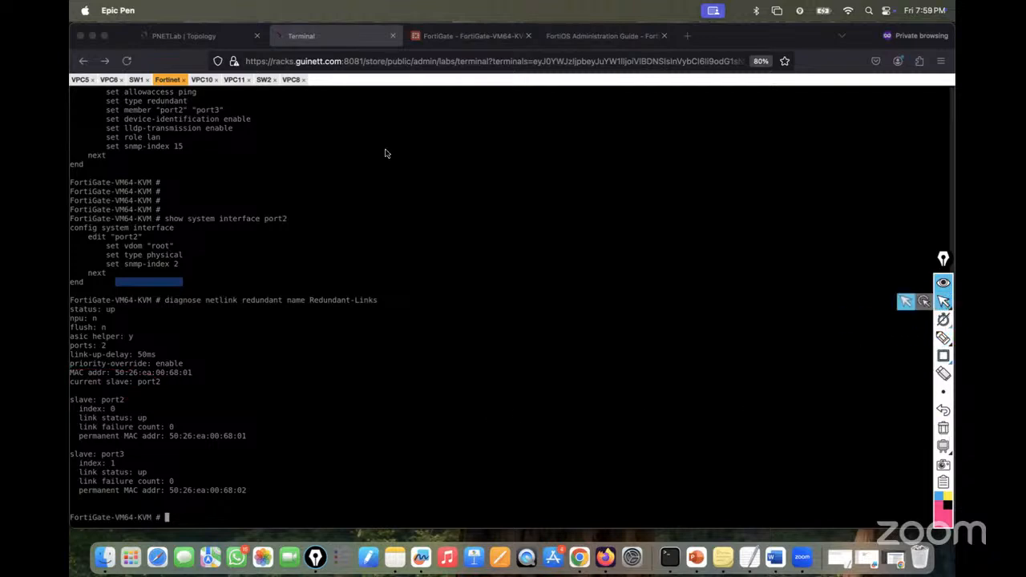
{"action": "left_click", "coordinate": [196, 36]}
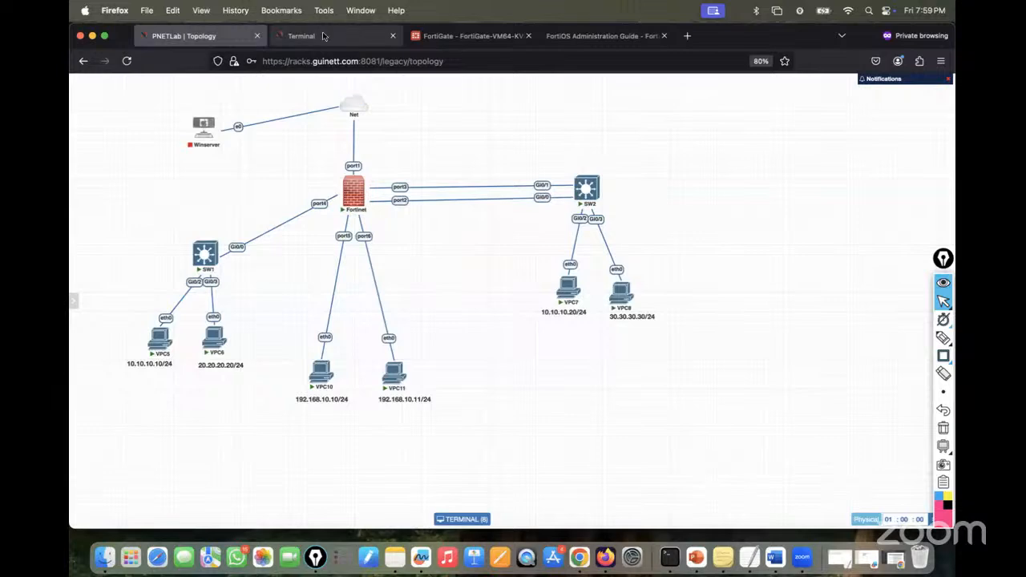
- Suspend the port2 link to SW2 and watch VPC8's continuous ping lose only seq 129
{"action": "left_click", "coordinate": [347, 38]}
{"action": "left_click", "coordinate": [291, 80]}
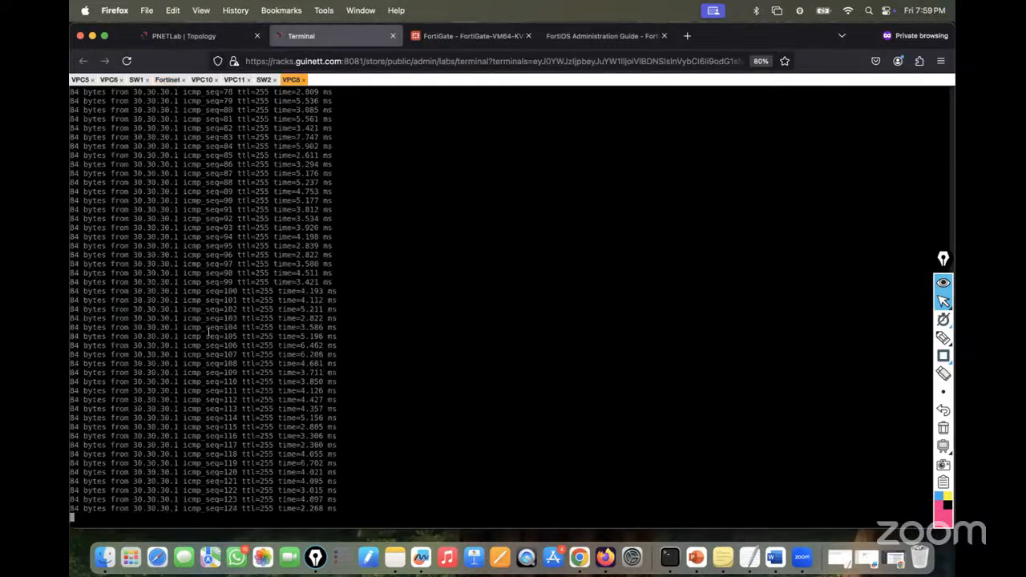
{"action": "left_click", "coordinate": [183, 36]}
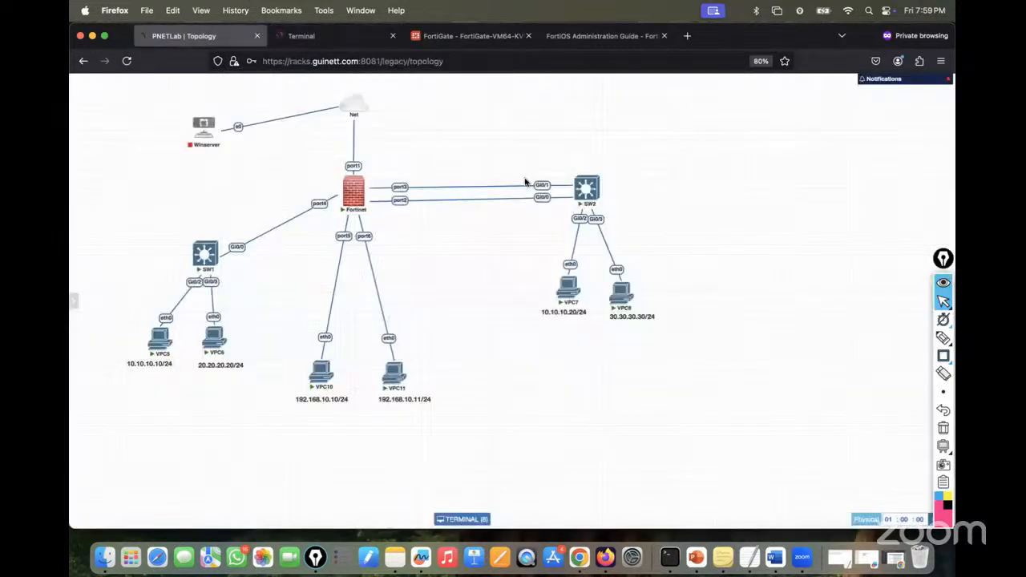
{"action": "right_click", "coordinate": [405, 201]}
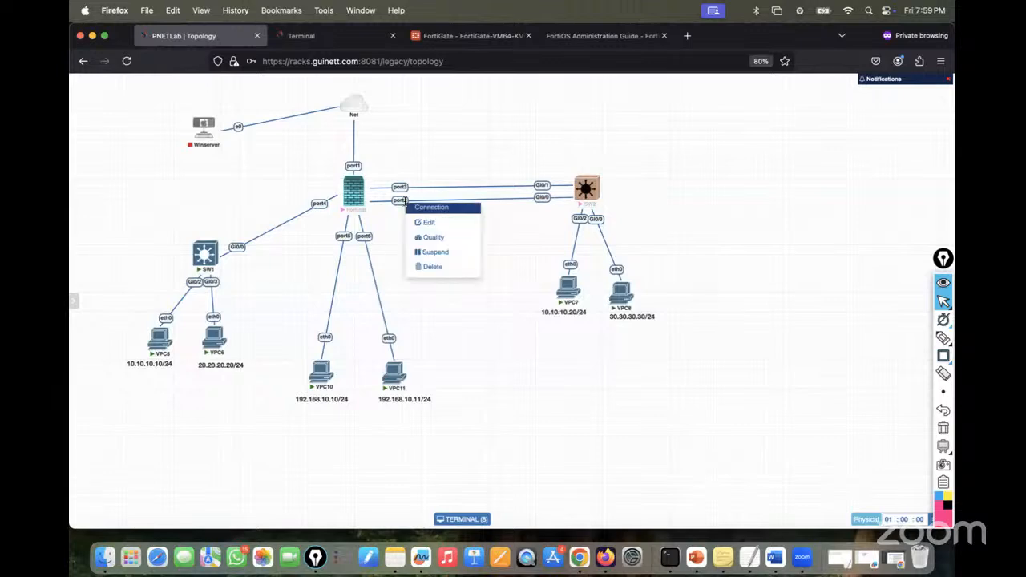
{"action": "left_click", "coordinate": [425, 254]}
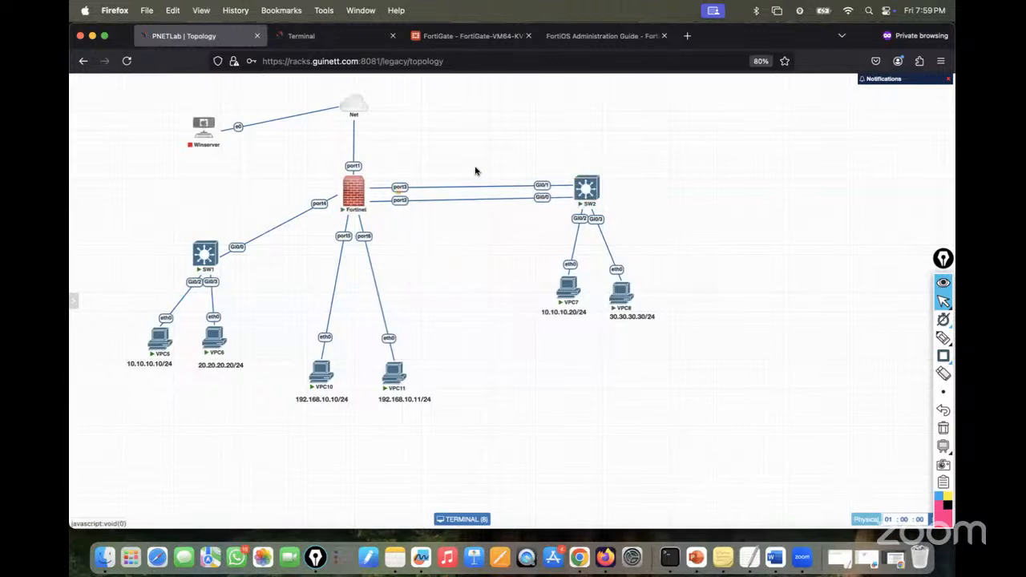
{"action": "left_click", "coordinate": [311, 36]}
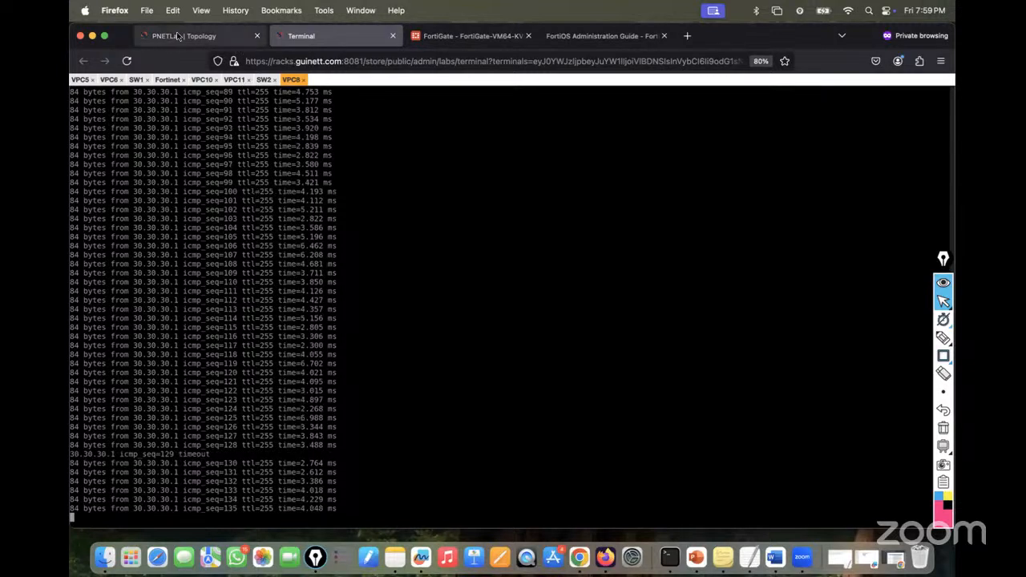
{"action": "left_click", "coordinate": [168, 80]}
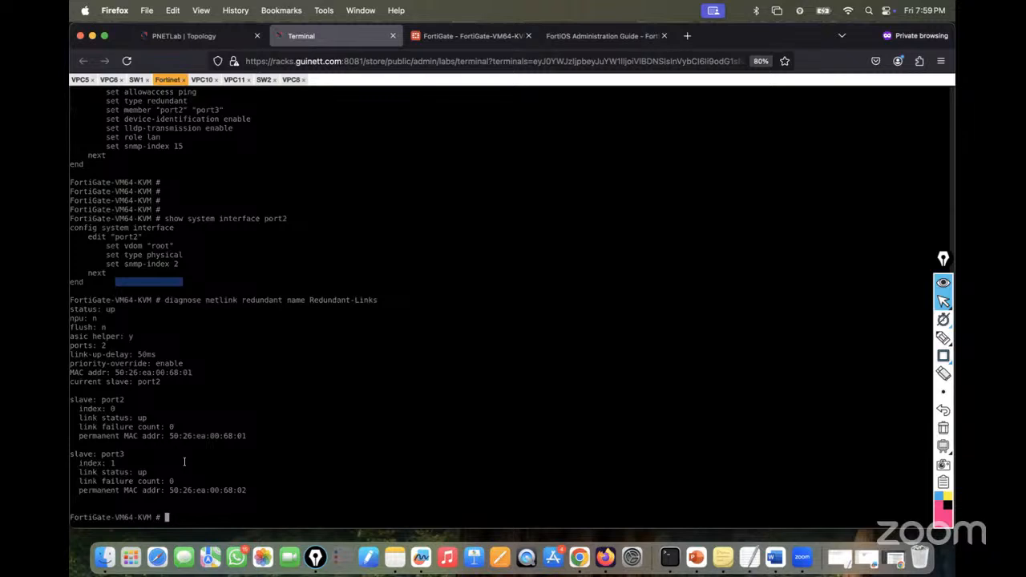
- Rerun the redundancy diagnostic and mark 'current slave: port3', with port2 down after one failure
{"action": "key", "text": "Up"}
{"action": "key", "text": "Return"}
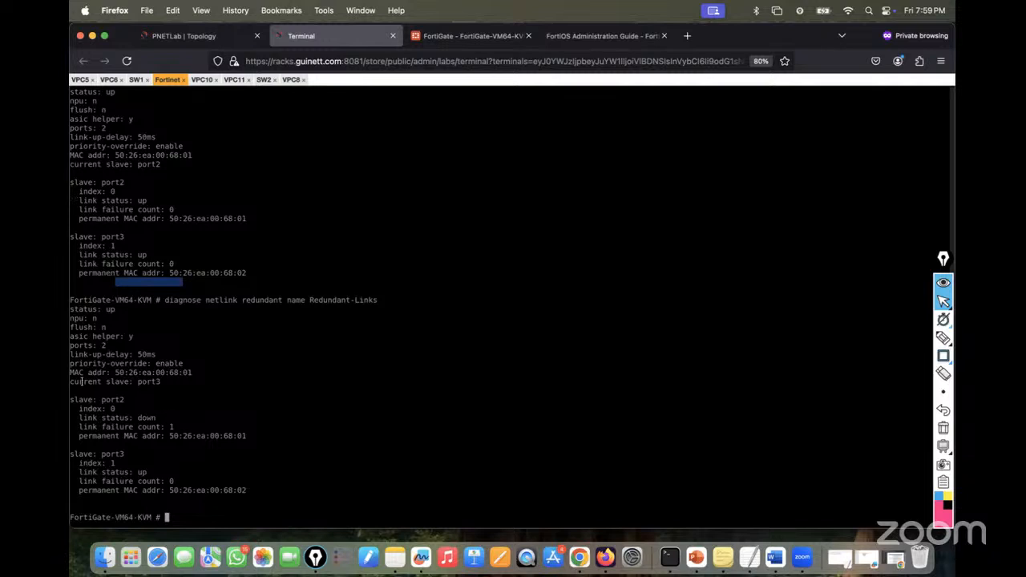
{"action": "left_click_drag", "start_coordinate": [71, 382], "coordinate": [164, 382]}
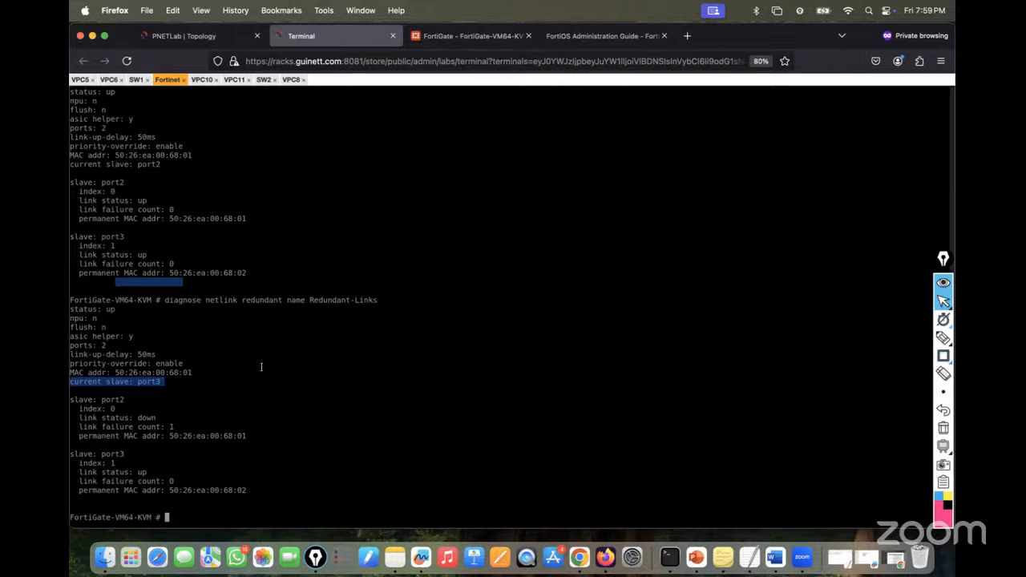
{"action": "left_click", "coordinate": [195, 37]}
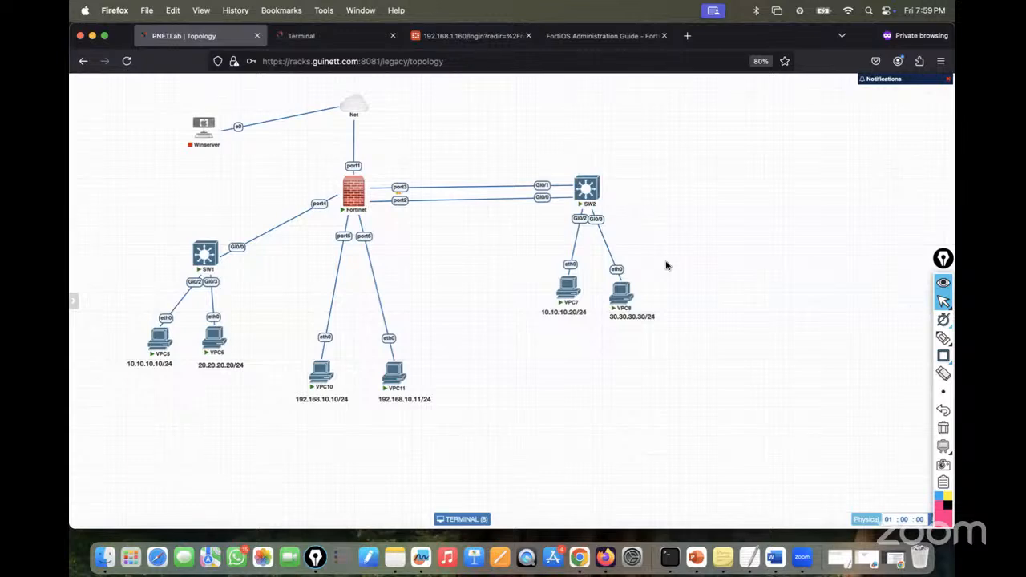
- Resume the suspended port2 link and confirm VPC8's ping lost only seq 171
{"action": "right_click", "coordinate": [400, 200]}
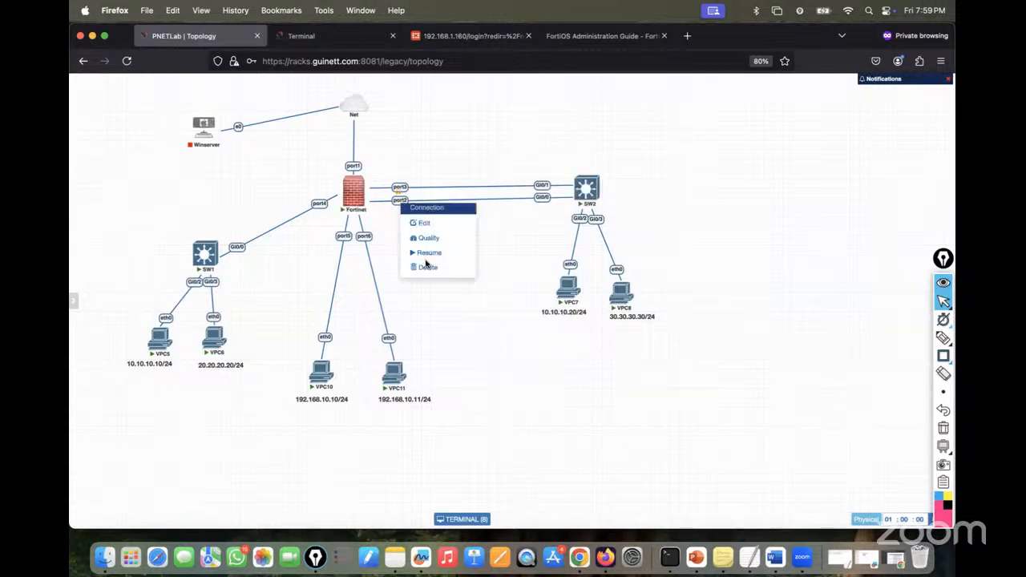
{"action": "left_click", "coordinate": [427, 253]}
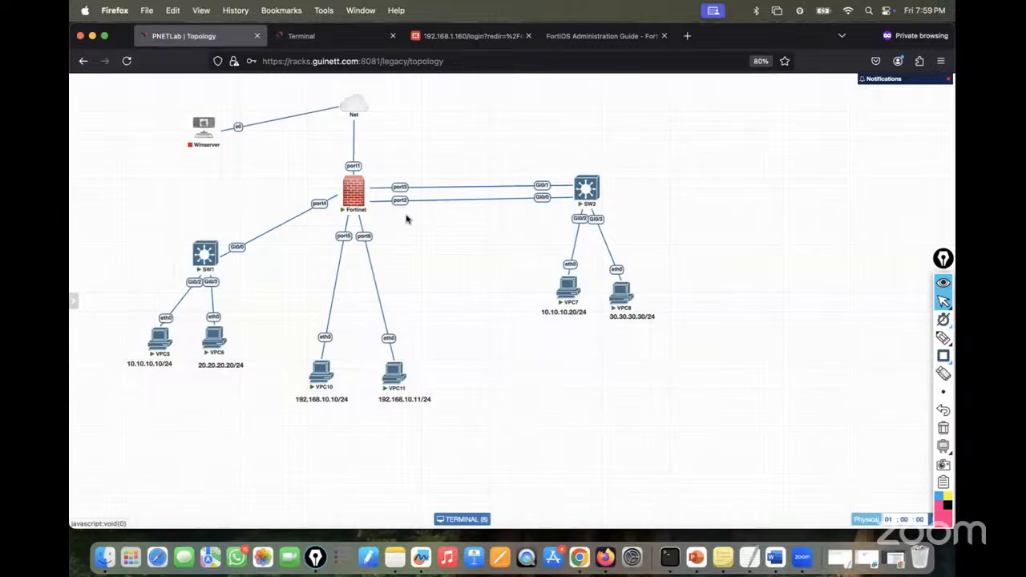
{"action": "left_click", "coordinate": [301, 38]}
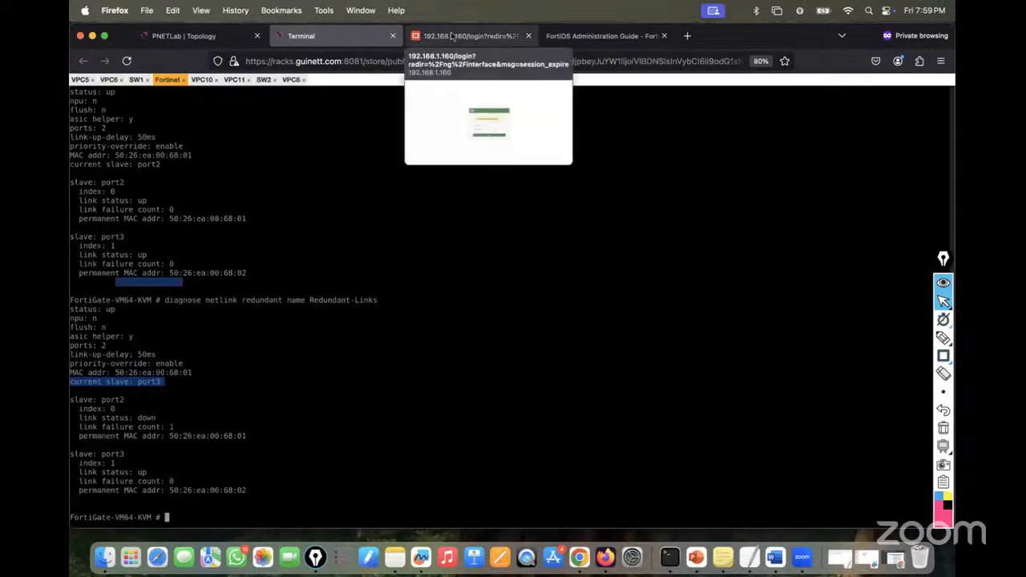
{"action": "left_click", "coordinate": [439, 36]}
{"action": "left_click", "coordinate": [299, 38]}
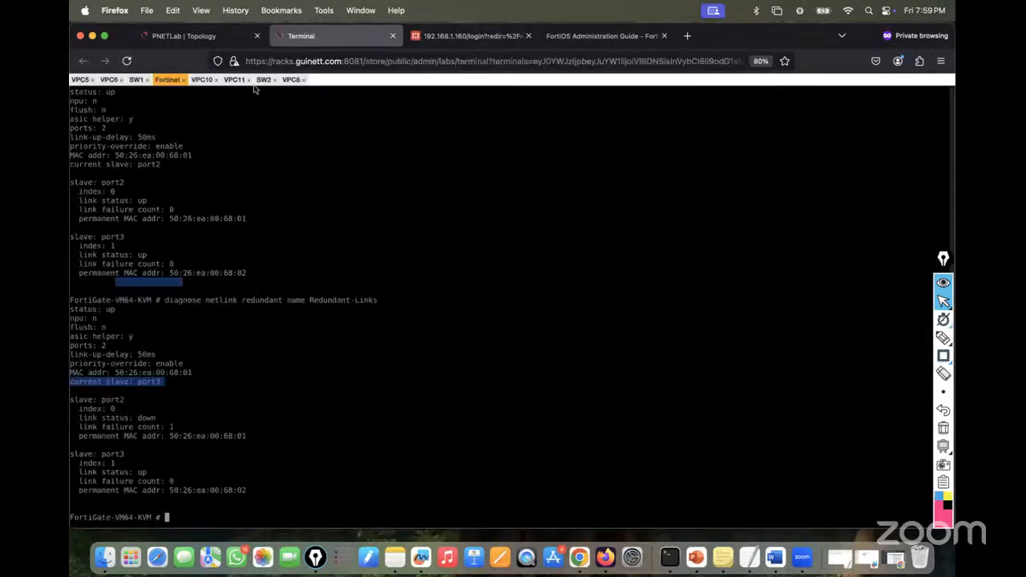
{"action": "left_click", "coordinate": [291, 79]}
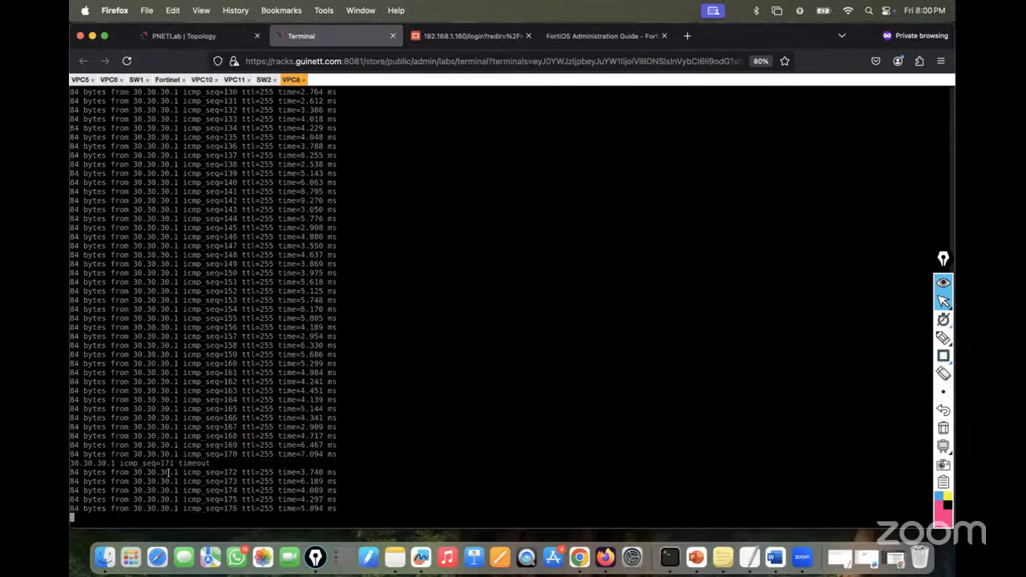
{"action": "left_click", "coordinate": [167, 80]}
{"action": "key", "text": "Up"}
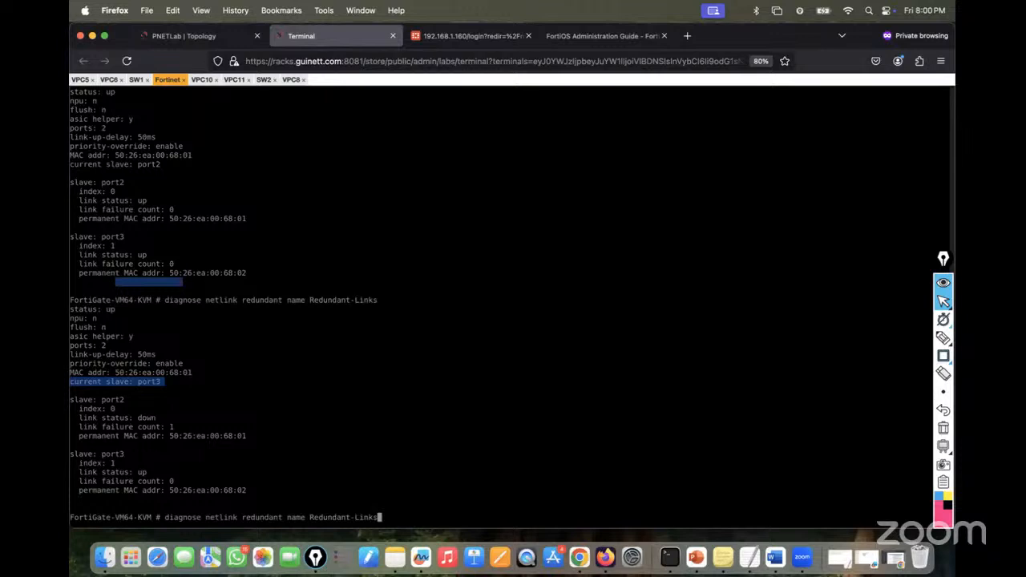
- Rerun the redundancy diagnostic after restoring port2, then try the bare 'config' command
{"action": "key", "text": "Return"}
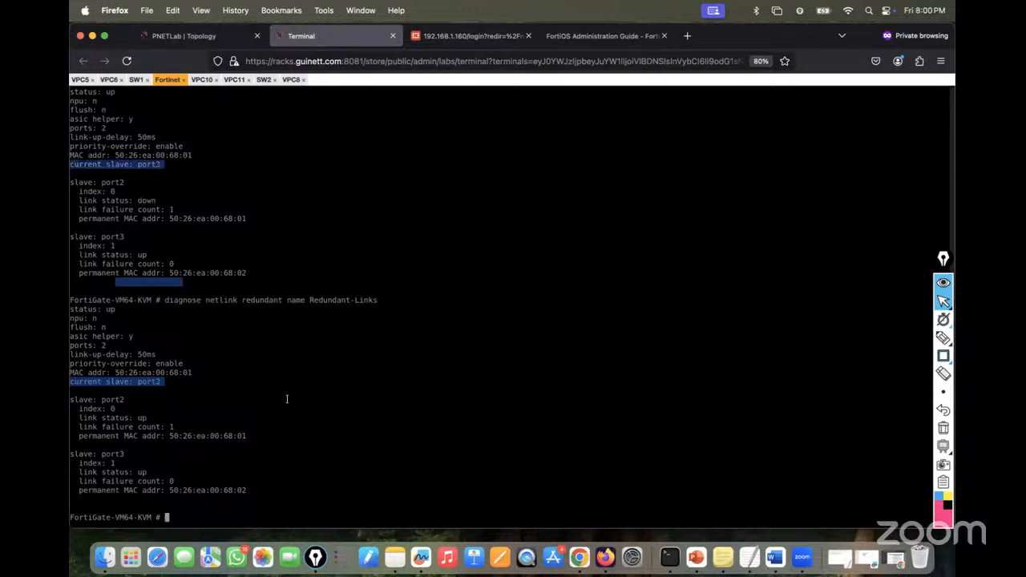
{"action": "type", "text": "pin"}
{"action": "key", "text": "BackSpace"}
{"action": "key", "text": "BackSpace"}
{"action": "key", "text": "BackSpace"}
{"action": "type", "text": "show "}
{"action": "type", "text": "pri"}
{"action": "key", "text": "BackSpace"}
{"action": "key", "text": "BackSpace"}
{"action": "key", "text": "BackSpace"}
{"action": "key", "text": "BackSpace"}
{"action": "key", "text": "BackSpace"}
{"action": "key", "text": "BackSpace"}
{"action": "key", "text": "BackSpace"}
{"action": "key", "text": "BackSpace"}
{"action": "type", "text": "cofn"}
{"action": "key", "text": "BackSpace"}
{"action": "key", "text": "BackSpace"}
{"action": "type", "text": "nfig"}
{"action": "key", "text": "Return"}
{"action": "type", "text": "pri"}
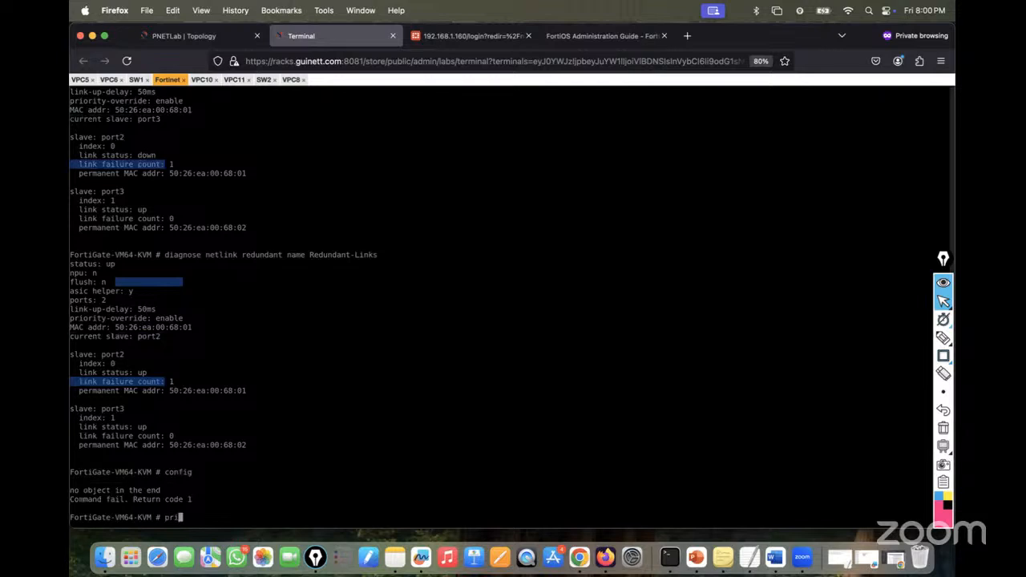
- List all config subcommands with 'config ?', paging from alertemail to wireless-controller
{"action": "key", "text": "BackSpace"}
{"action": "key", "text": "BackSpace"}
{"action": "key", "text": "BackSpace"}
{"action": "type", "text": "config pr"}
{"action": "key", "text": "BackSpace"}
{"action": "key", "text": "BackSpace"}
{"action": "key", "text": "Return"}
{"action": "key", "text": "Up"}
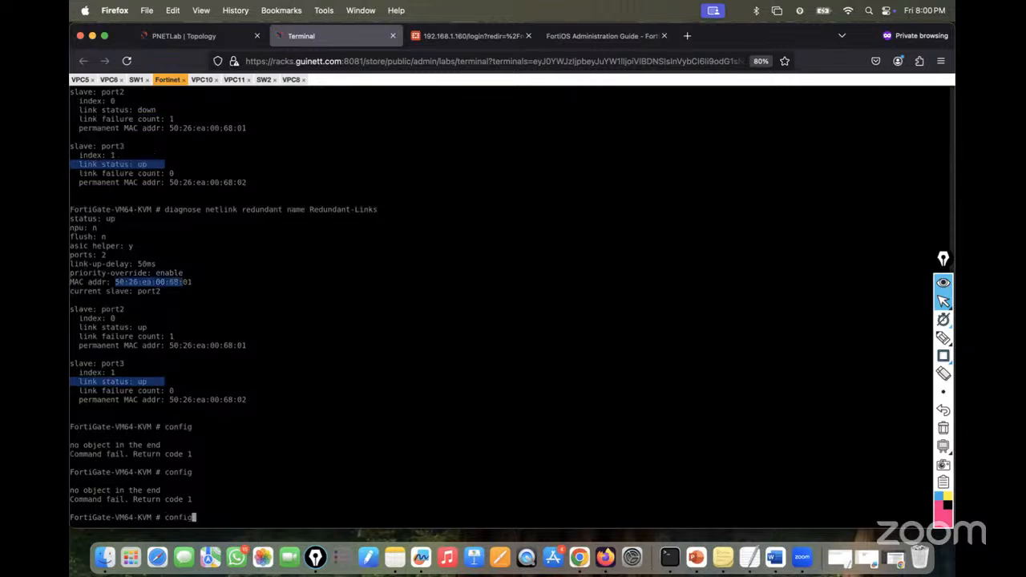
{"action": "type", "text": "?"}
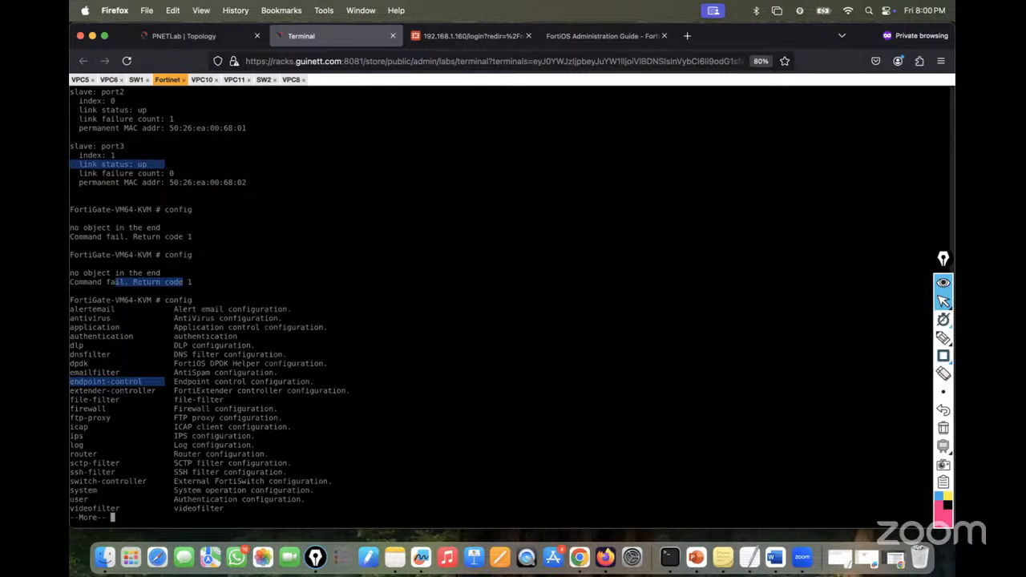
{"action": "key", "text": "space"}
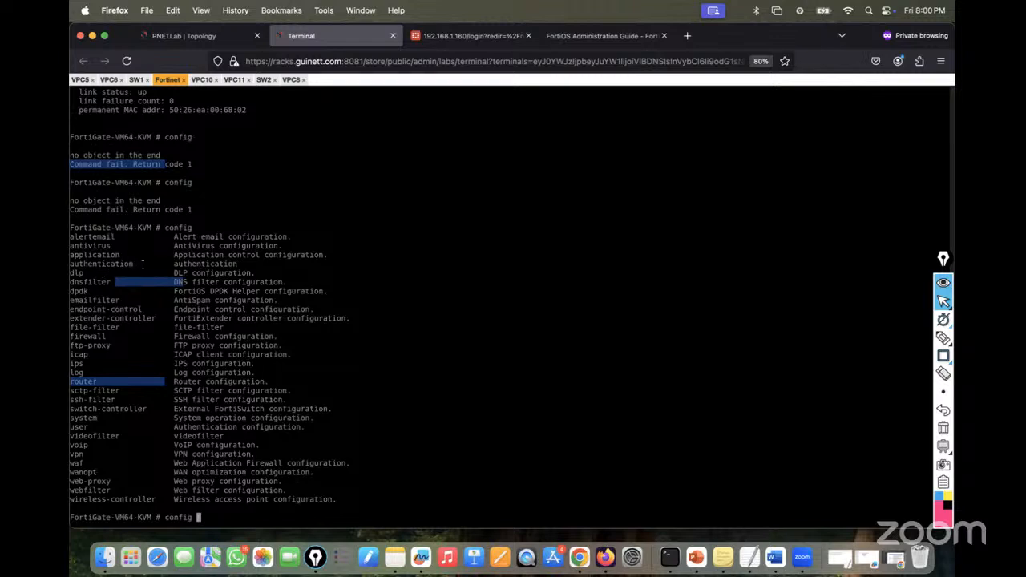
- Search Google for 'cli command for priority override' and skim a Super User result
{"action": "left_click", "coordinate": [687, 36]}
{"action": "type", "text": "google.com/"}
{"action": "key", "text": "Return"}
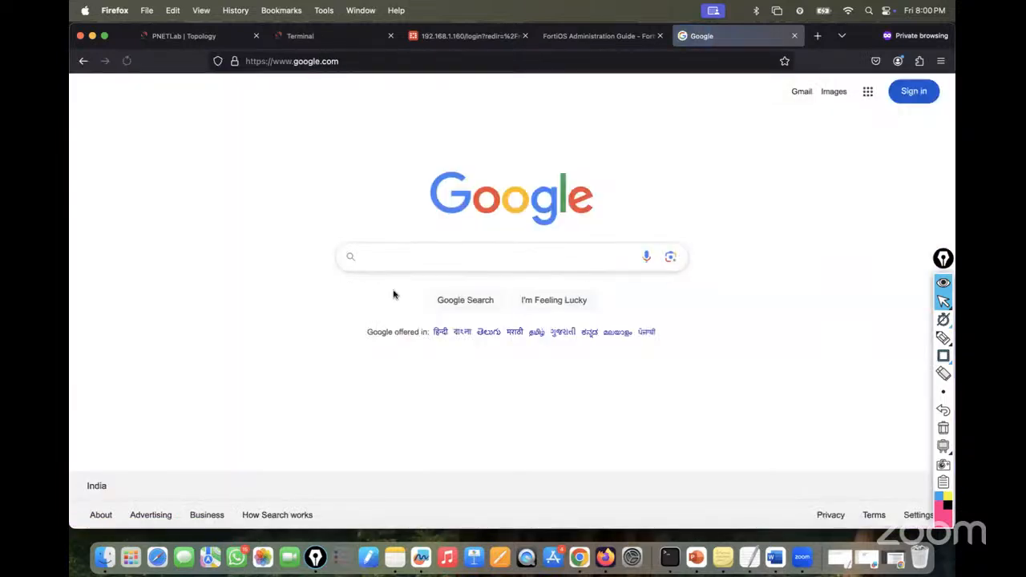
{"action": "type", "text": "how"}
{"action": "key", "text": "BackSpace"}
{"action": "key", "text": "BackSpace"}
{"action": "key", "text": "BackSpace"}
{"action": "key", "text": "BackSpace"}
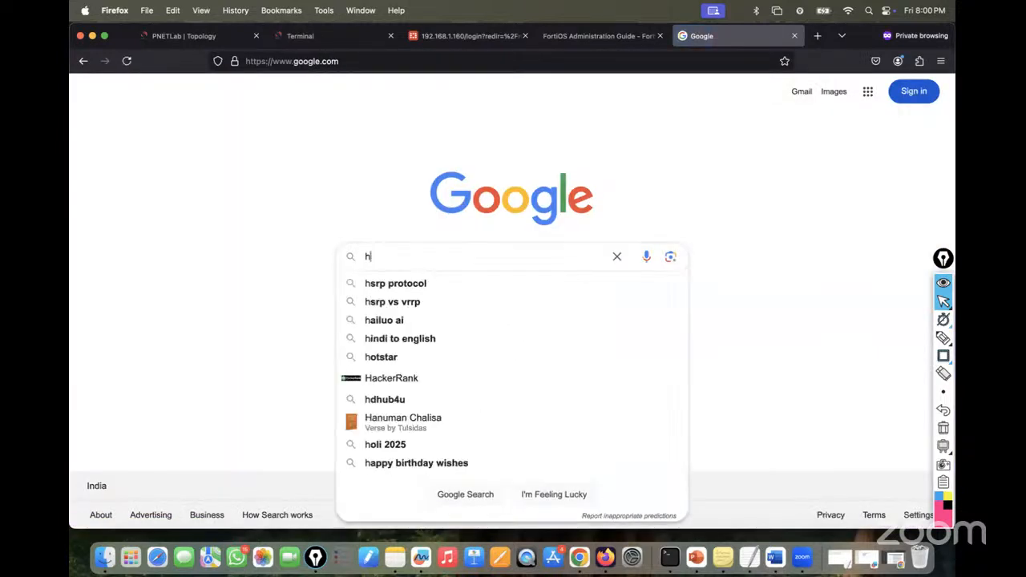
{"action": "type", "text": "cli com"}
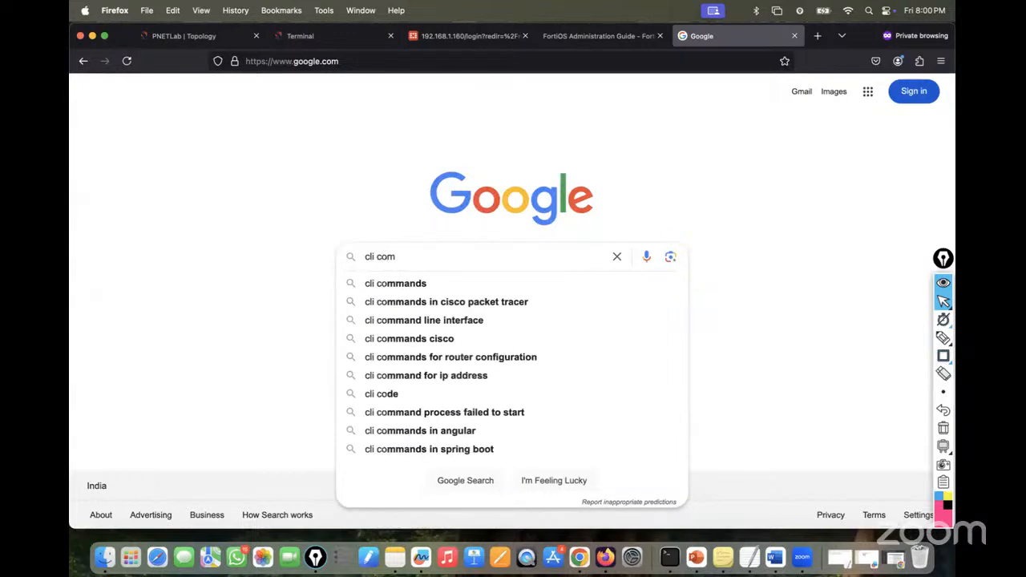
{"action": "type", "text": "mand for pri"}
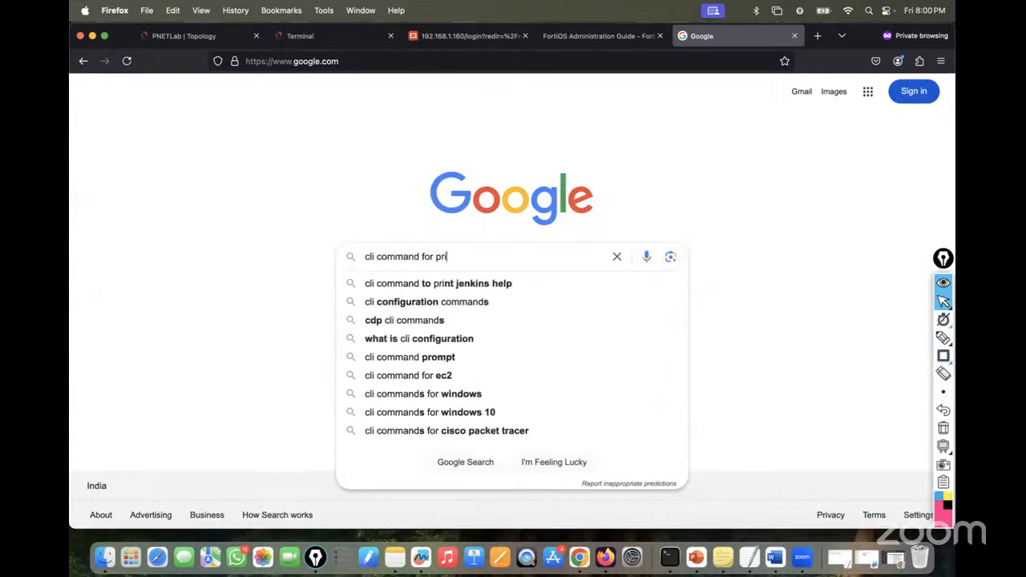
{"action": "type", "text": "oroty"}
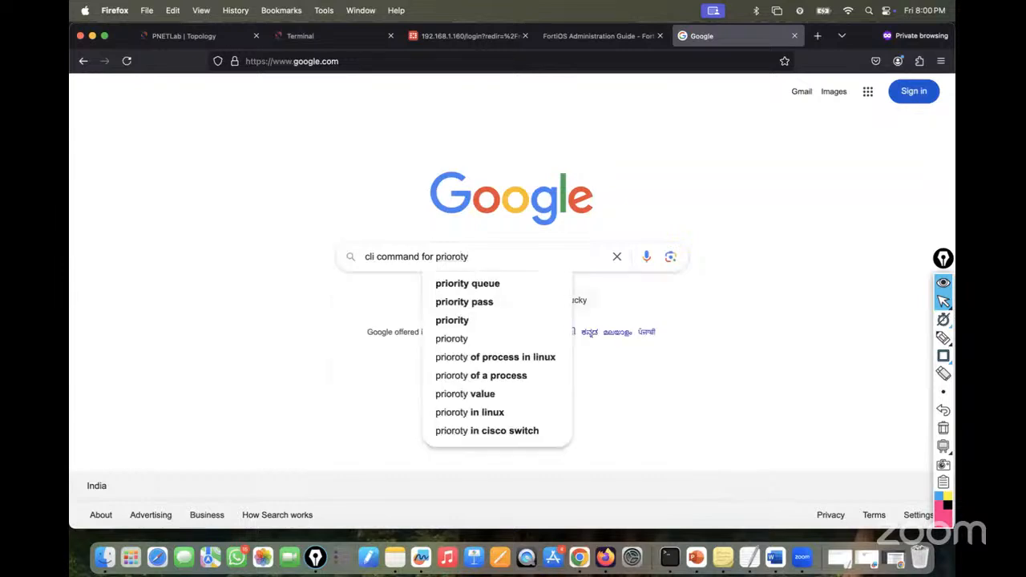
{"action": "type", "text": " o"}
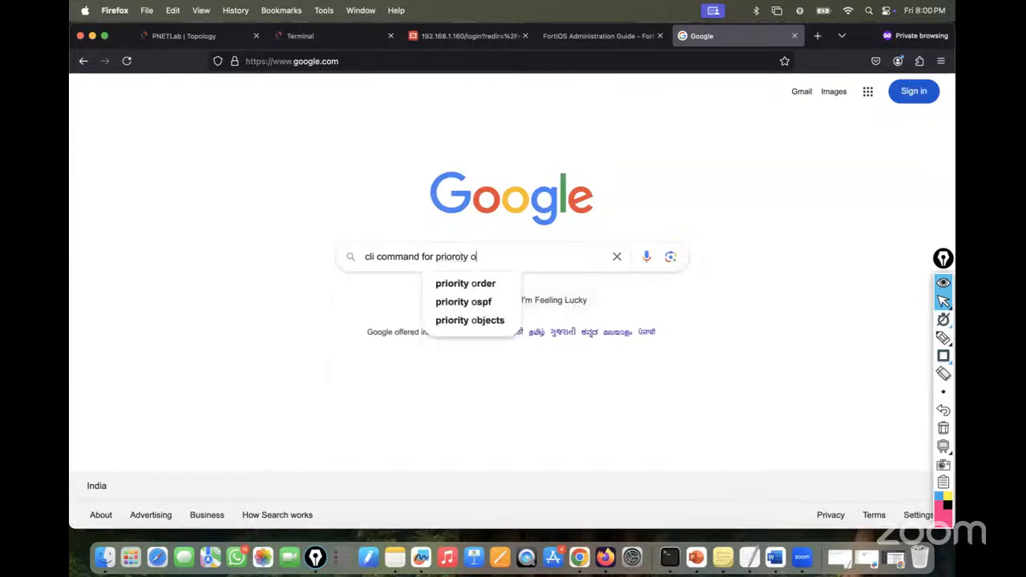
{"action": "type", "text": "ve"}
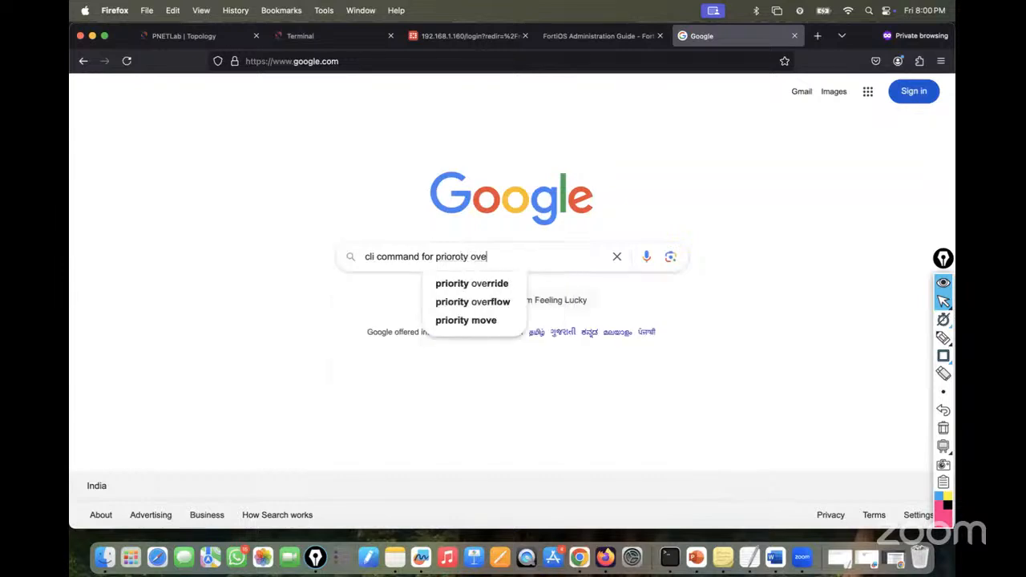
{"action": "key", "text": "Down"}
{"action": "key", "text": "Return"}
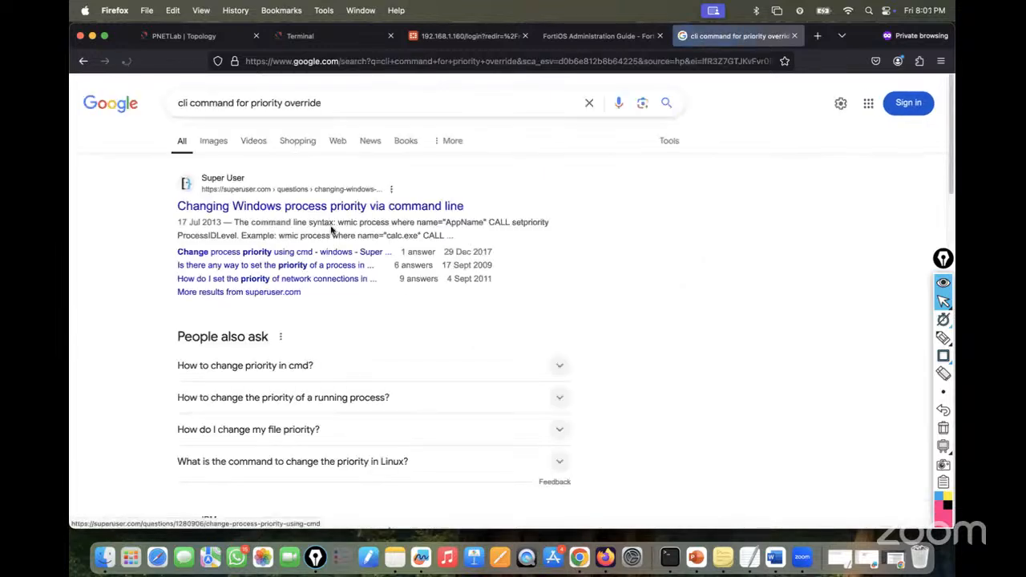
{"action": "right_click", "coordinate": [318, 209]}
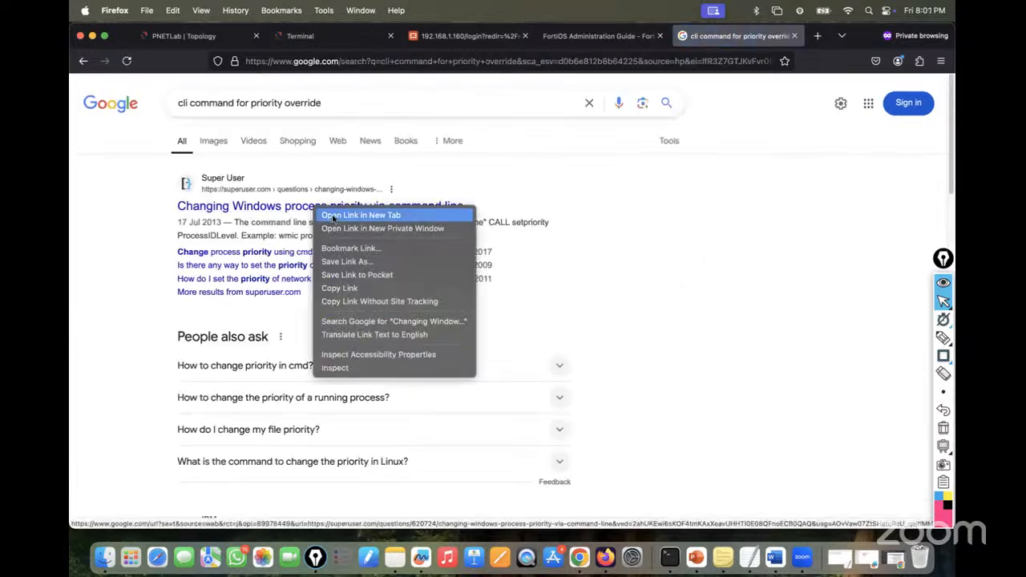
{"action": "left_click", "coordinate": [333, 218]}
{"action": "scroll", "coordinate": [453, 350], "scroll_direction": "down", "scroll_amount": 5}
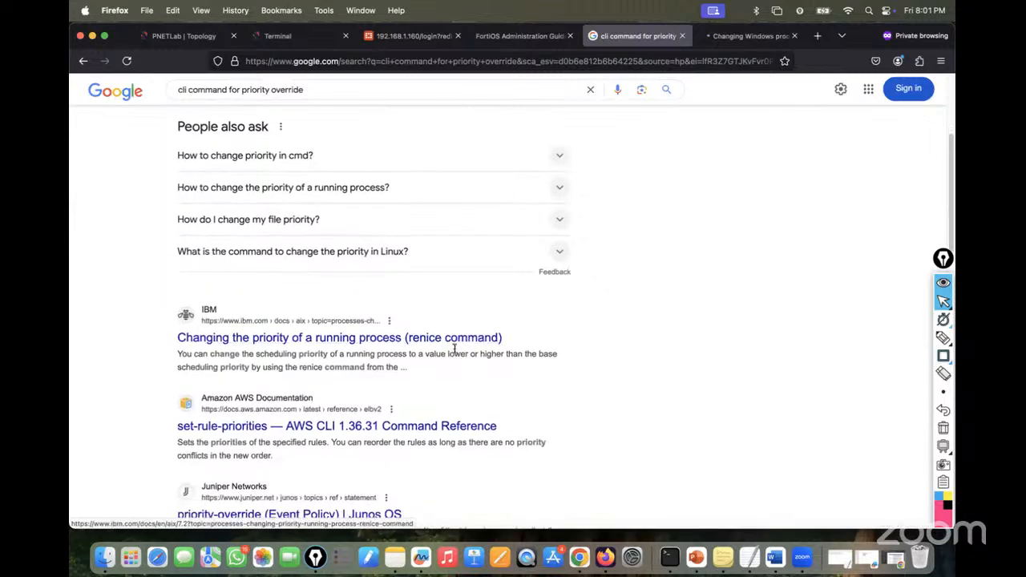
{"action": "left_click", "coordinate": [719, 42]}
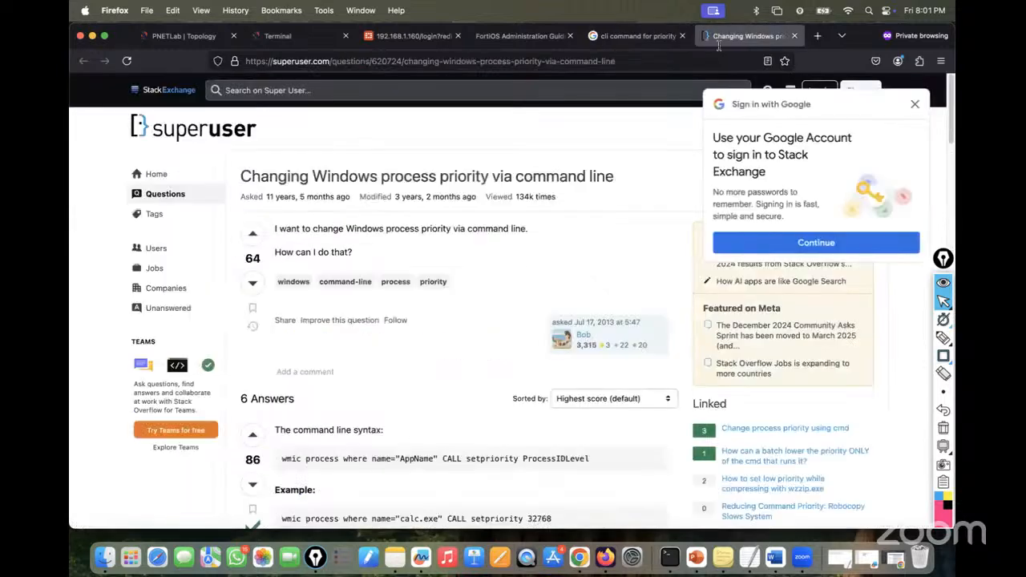
{"action": "scroll", "coordinate": [397, 376], "scroll_direction": "down", "scroll_amount": 5}
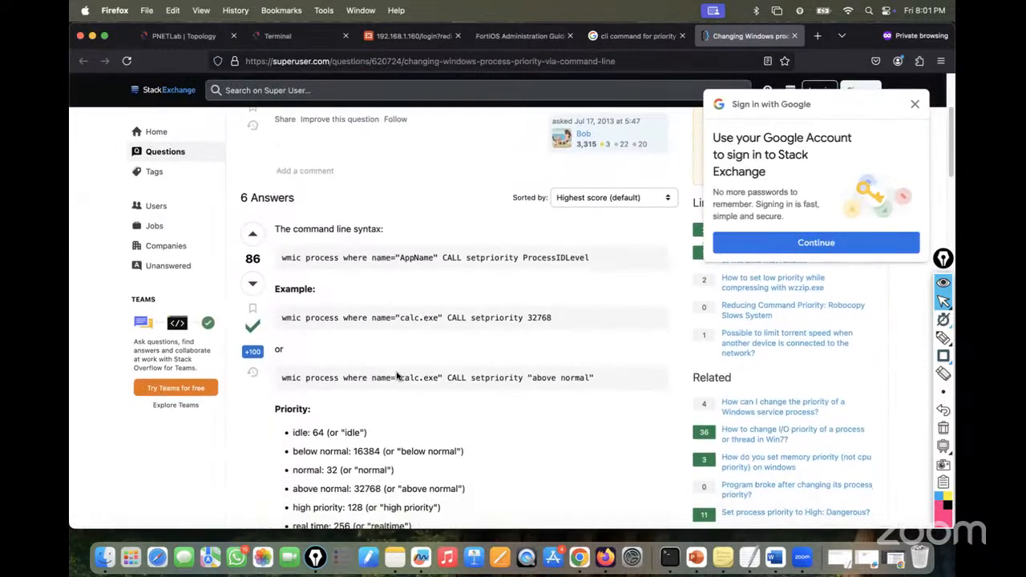
{"action": "scroll", "coordinate": [397, 376], "scroll_direction": "down", "scroll_amount": 5}
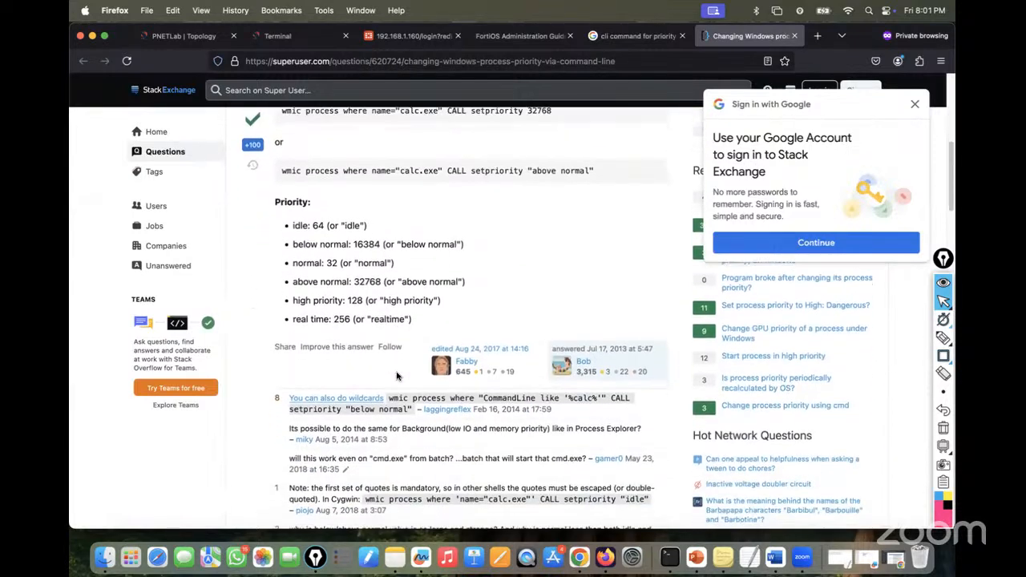
- Refine the search to 'priority override fortigate' and read the Fortinet forum thread on set override enable
{"action": "left_click", "coordinate": [618, 36]}
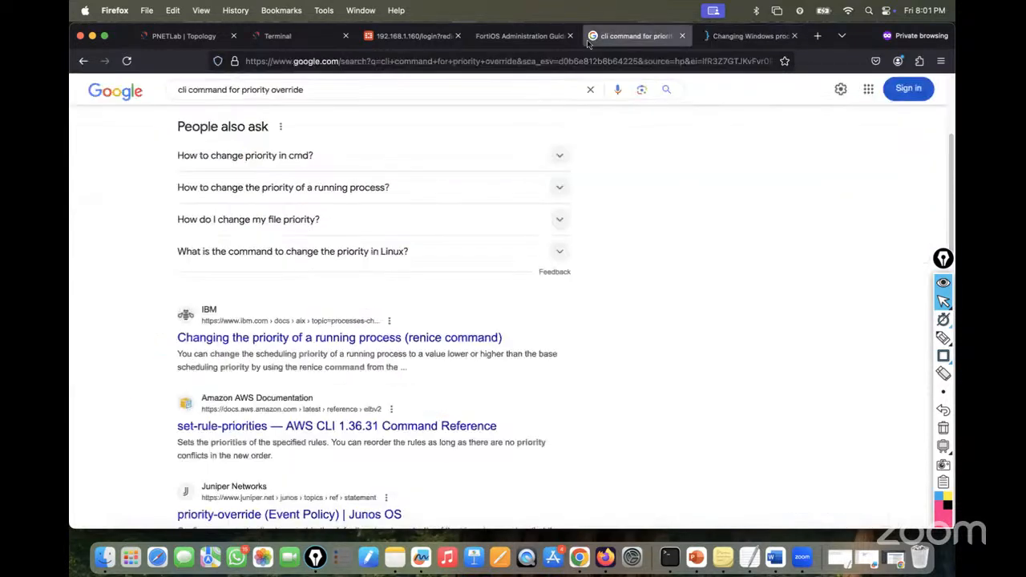
{"action": "left_click", "coordinate": [326, 88]}
{"action": "type", "text": "for"}
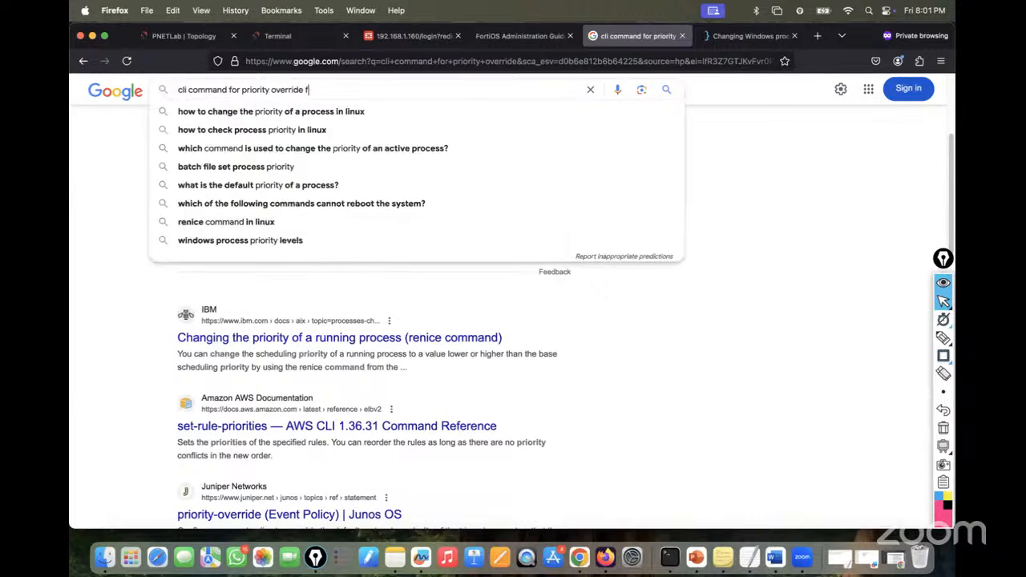
{"action": "left_click", "coordinate": [345, 112]}
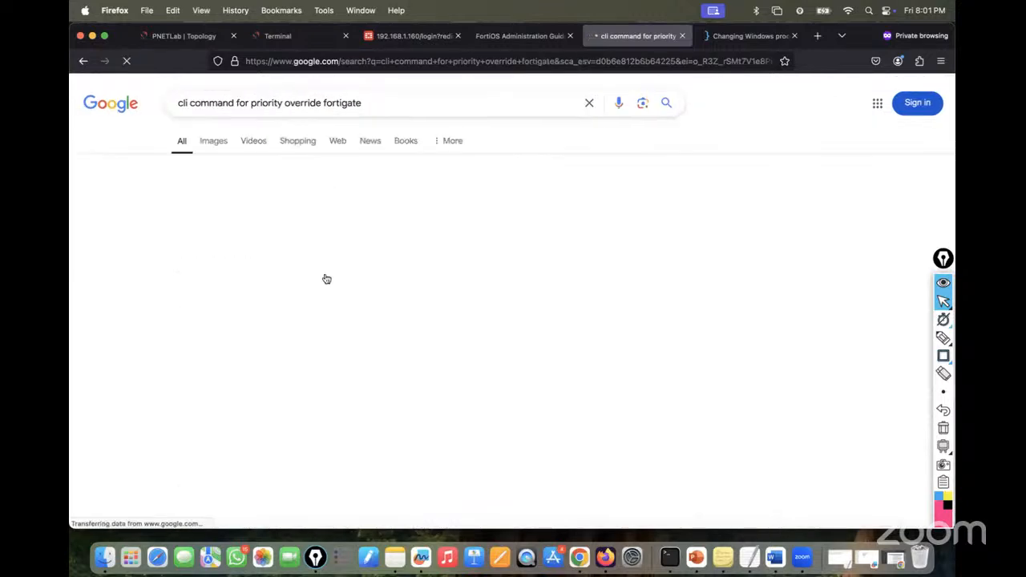
{"action": "right_click", "coordinate": [281, 215]}
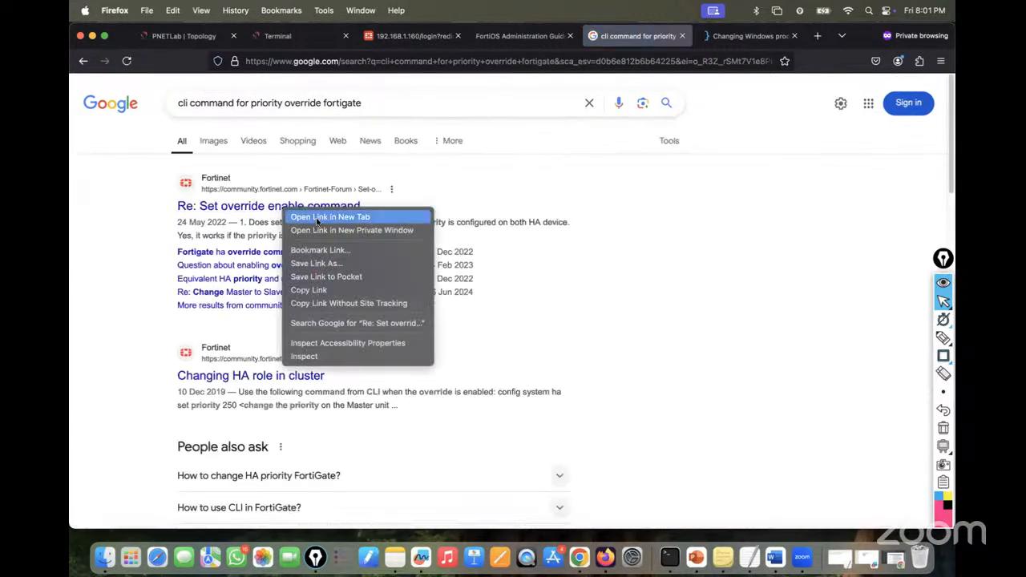
{"action": "left_click", "coordinate": [298, 213]}
{"action": "left_click", "coordinate": [661, 35]}
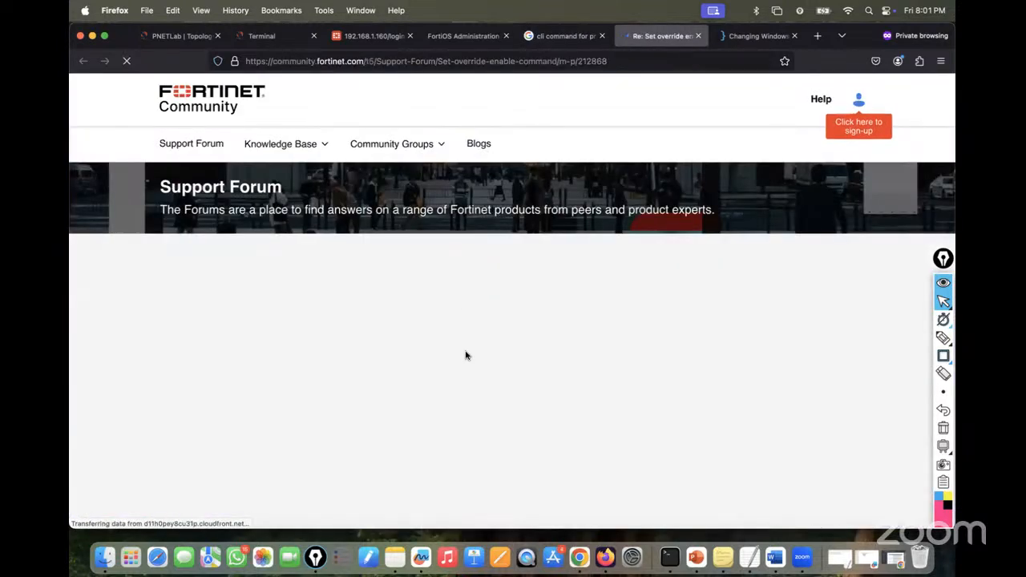
{"action": "scroll", "coordinate": [478, 358], "scroll_direction": "down", "scroll_amount": 5}
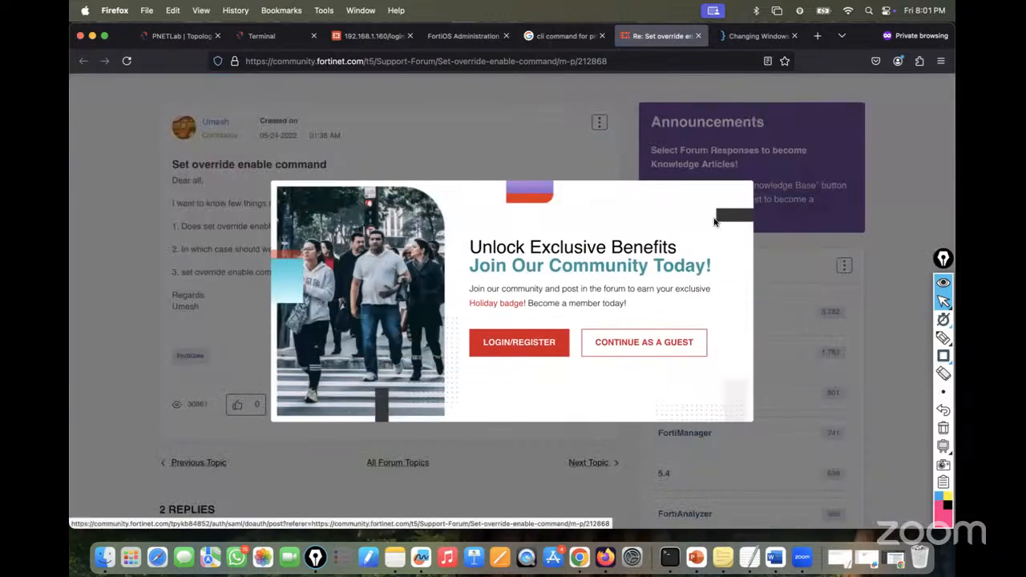
{"action": "left_click", "coordinate": [642, 347]}
{"action": "scroll", "coordinate": [380, 296], "scroll_direction": "down", "scroll_amount": 5}
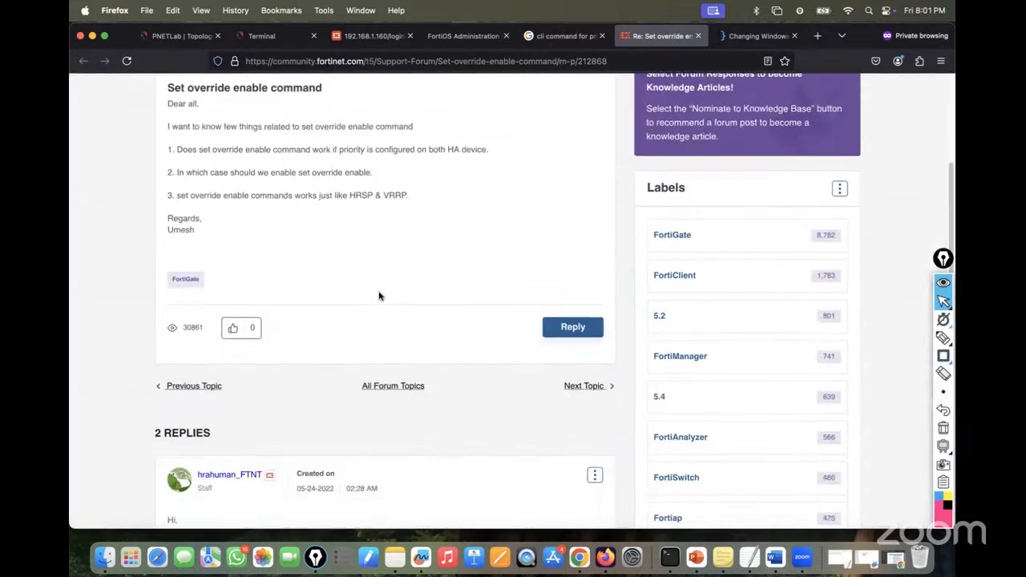
{"action": "scroll", "coordinate": [379, 297], "scroll_direction": "down", "scroll_amount": 10}
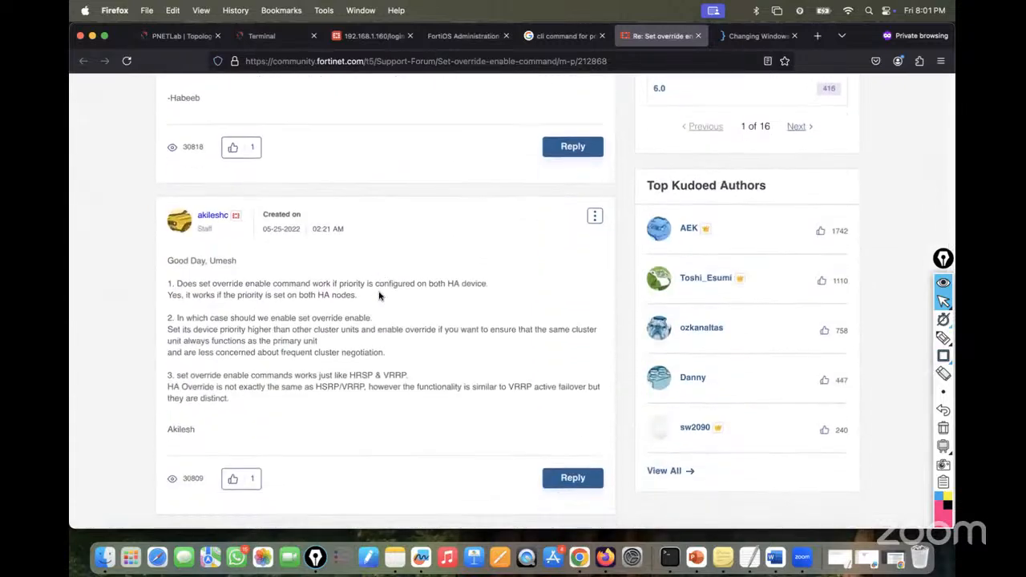
{"action": "scroll", "coordinate": [380, 297], "scroll_direction": "up", "scroll_amount": 3}
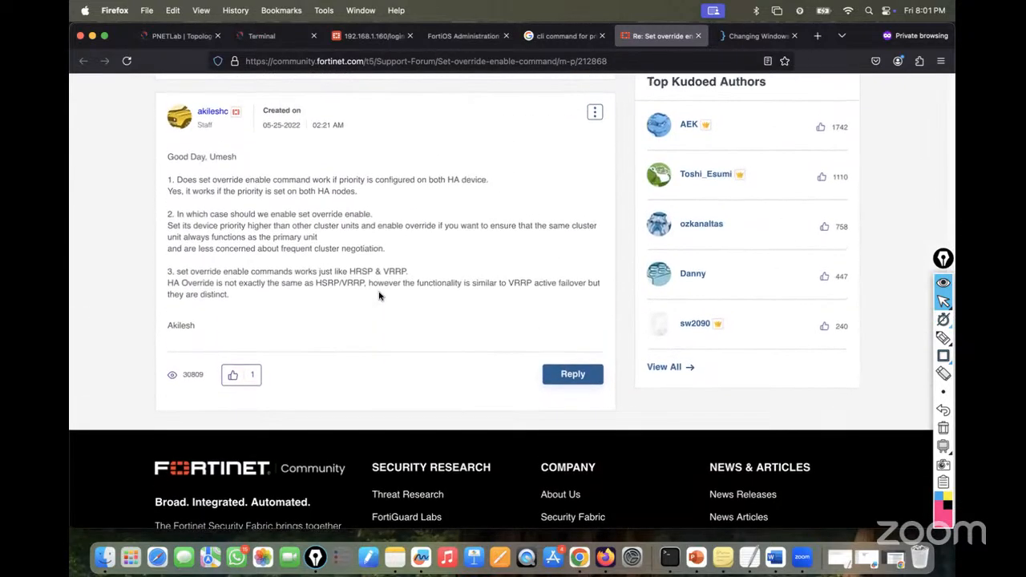
- Open Fortinet's 'Changing HA role in cluster' article and select its 'set override' command
{"action": "left_click", "coordinate": [566, 36]}
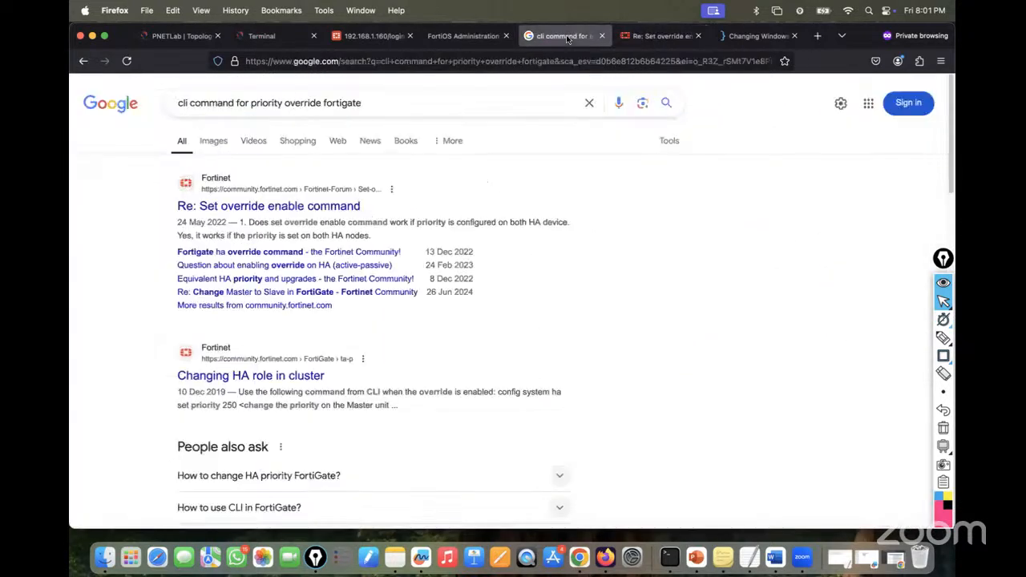
{"action": "right_click", "coordinate": [272, 375]}
{"action": "left_click", "coordinate": [280, 376]}
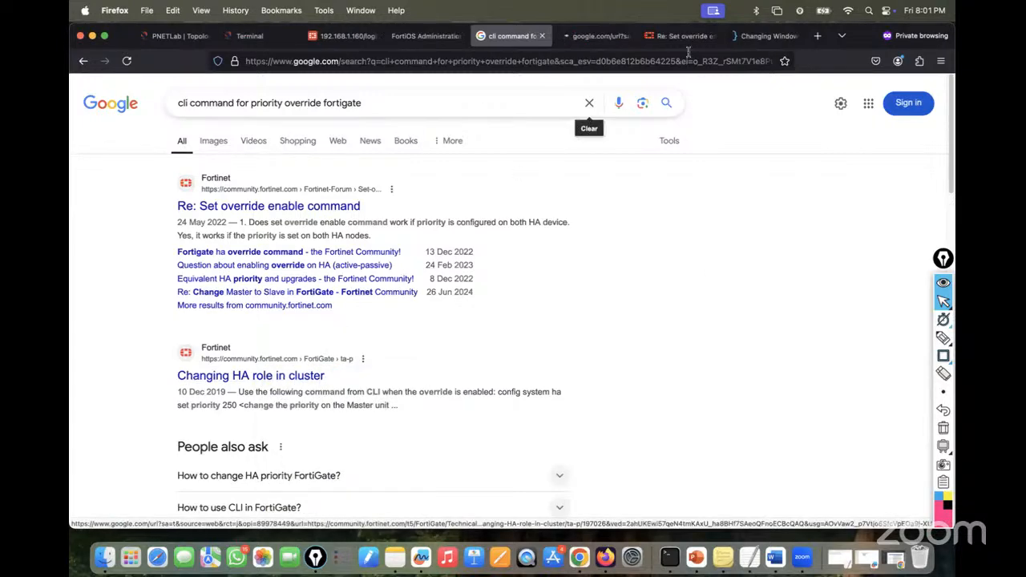
{"action": "left_click", "coordinate": [582, 40]}
{"action": "scroll", "coordinate": [385, 314], "scroll_direction": "down", "scroll_amount": 5}
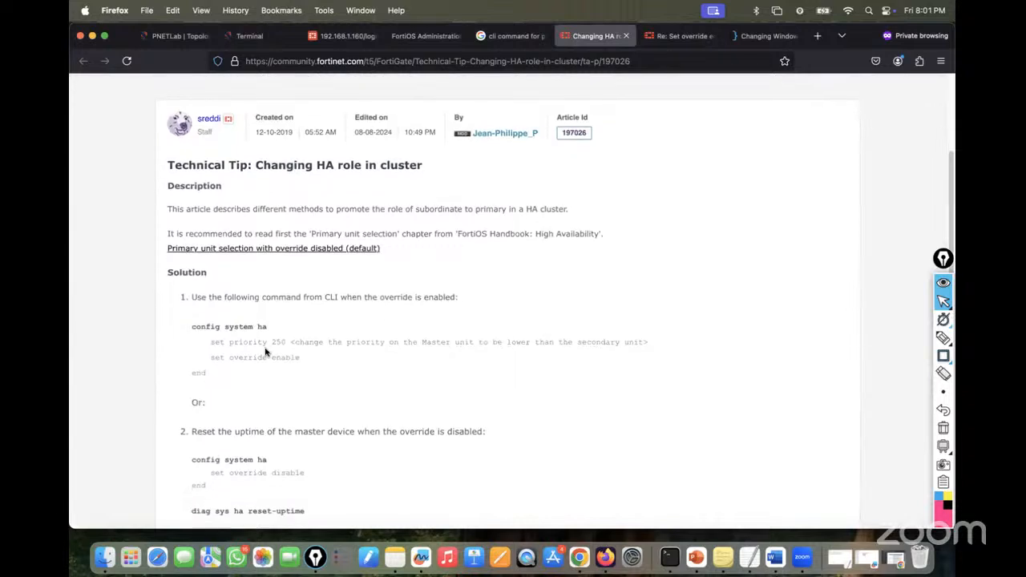
{"action": "scroll", "coordinate": [251, 409], "scroll_direction": "down", "scroll_amount": 2}
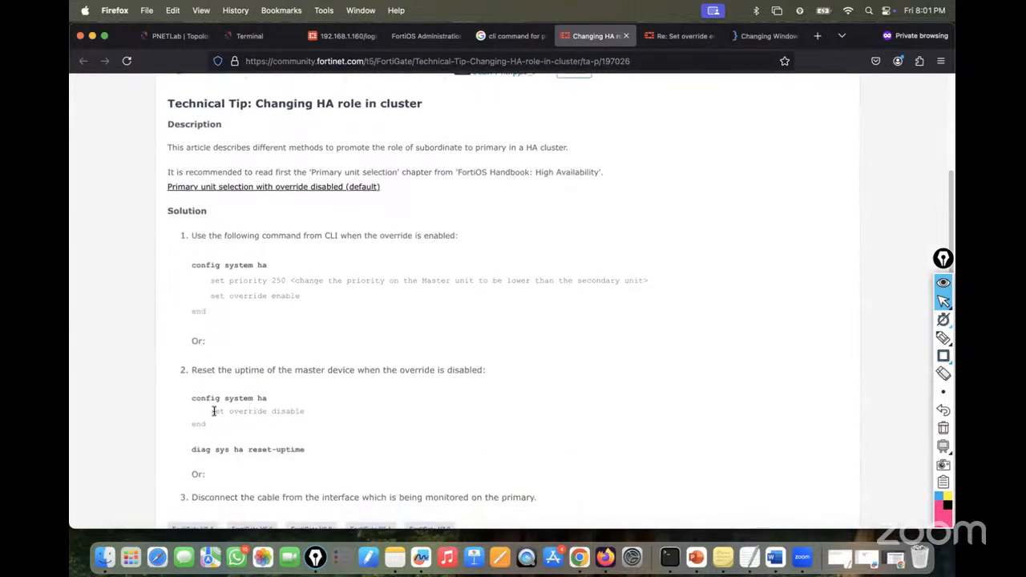
{"action": "left_click_drag", "start_coordinate": [206, 411], "coordinate": [267, 413]}
{"action": "left_click", "coordinate": [250, 36]}
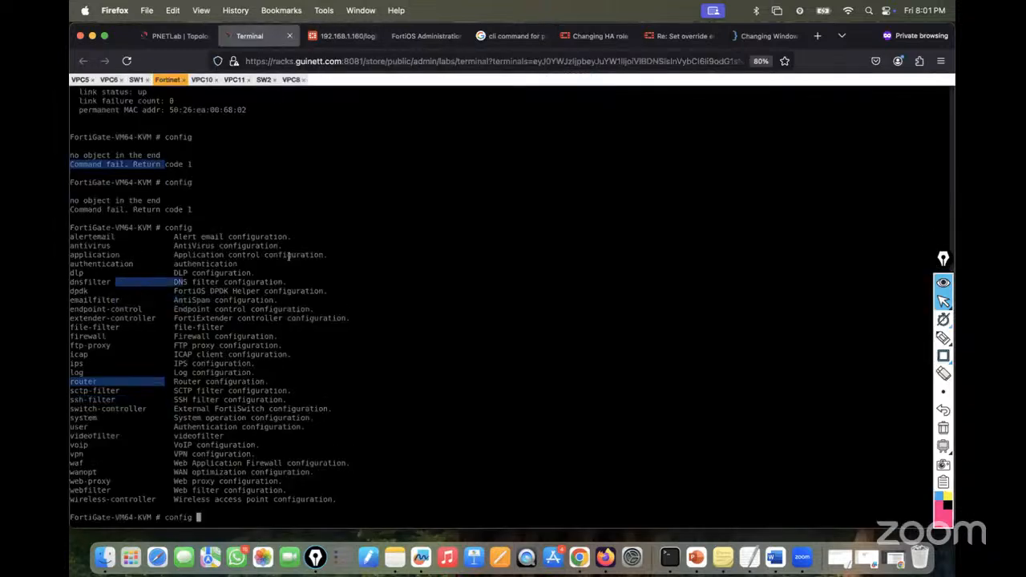
- Try 'set' at the FortiGate prompt and review the 'config system ha' block in the HA article
{"action": "key", "text": "BackSpace"}
{"action": "key", "text": "BackSpace"}
{"action": "key", "text": "BackSpace"}
{"action": "key", "text": "BackSpace"}
{"action": "key", "text": "BackSpace"}
{"action": "key", "text": "BackSpace"}
{"action": "key", "text": "BackSpace"}
{"action": "type", "text": "set"}
{"action": "key", "text": "Return"}
{"action": "type", "text": "set"}
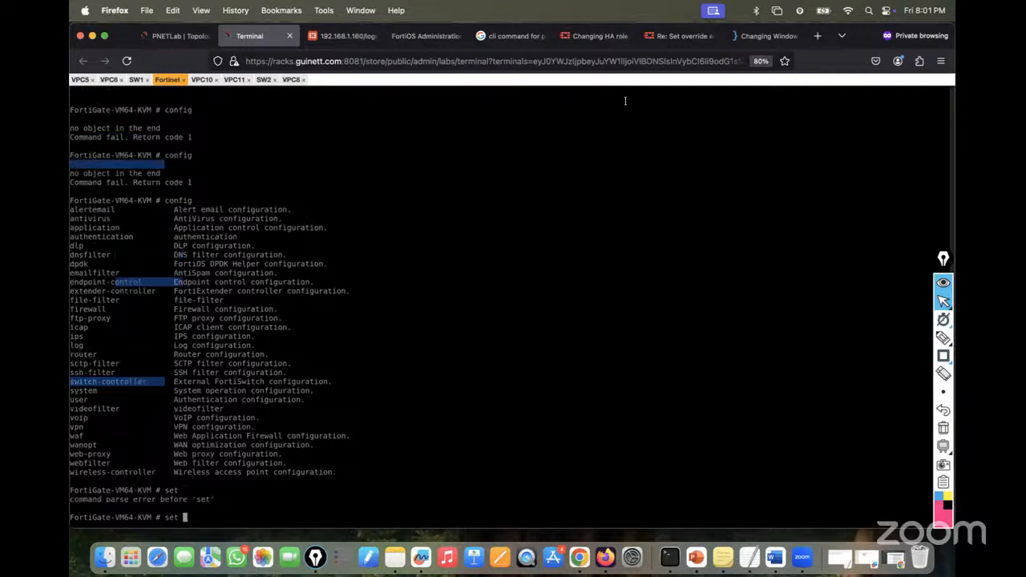
{"action": "left_click", "coordinate": [651, 36]}
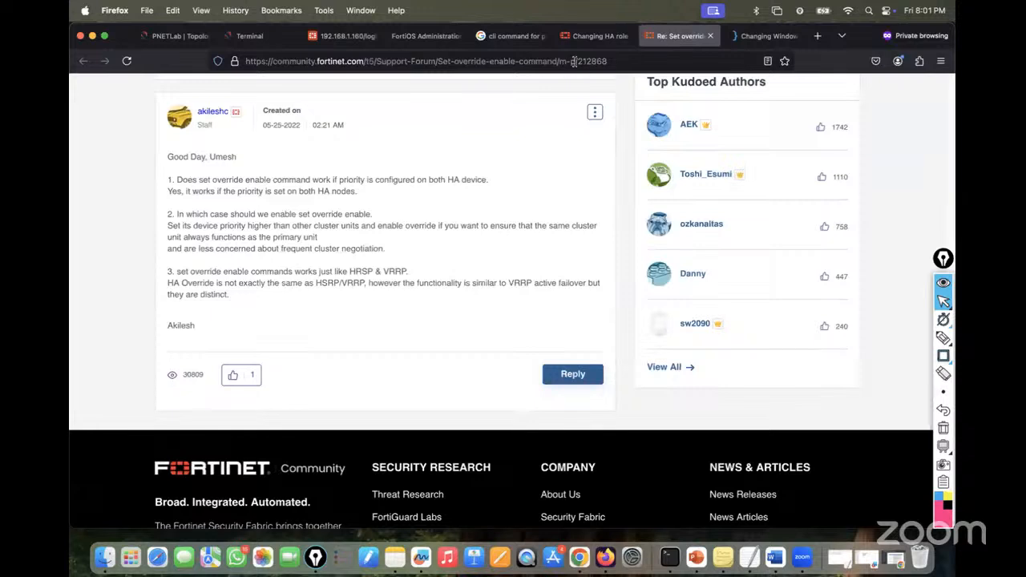
{"action": "left_click", "coordinate": [597, 36]}
{"action": "left_click", "coordinate": [295, 402]}
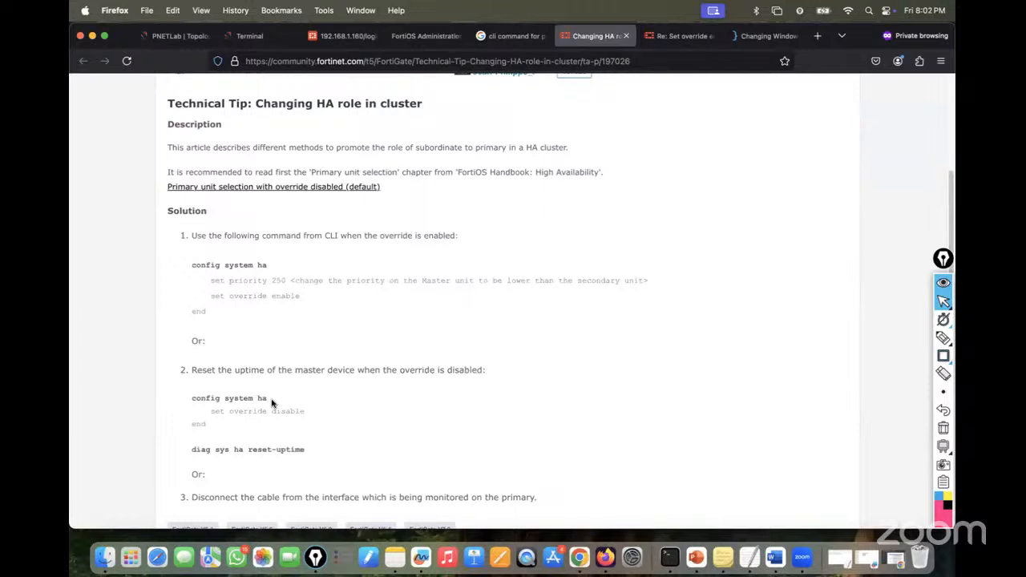
{"action": "left_click_drag", "start_coordinate": [270, 401], "coordinate": [180, 395]}
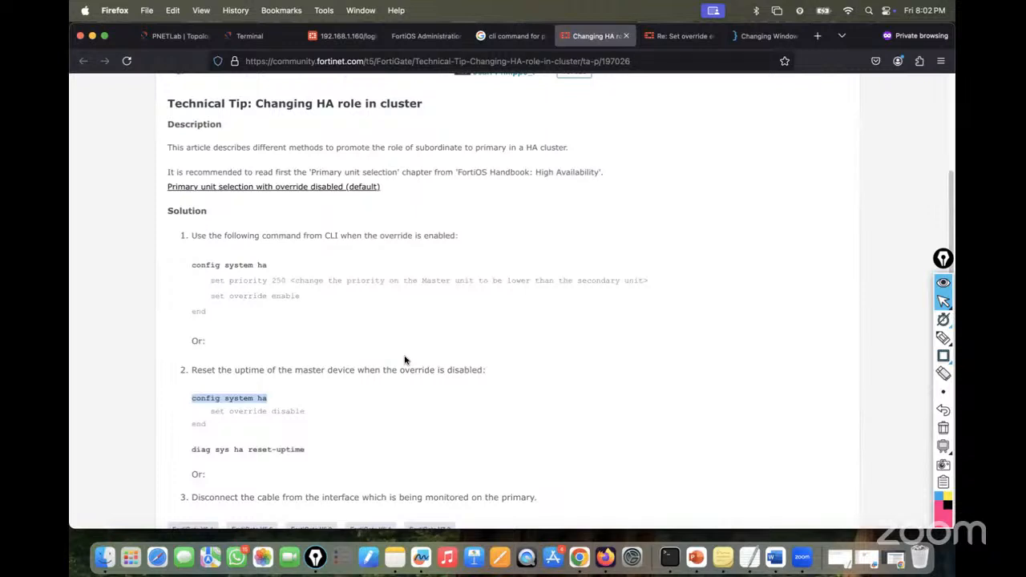
{"action": "left_click", "coordinate": [238, 398]}
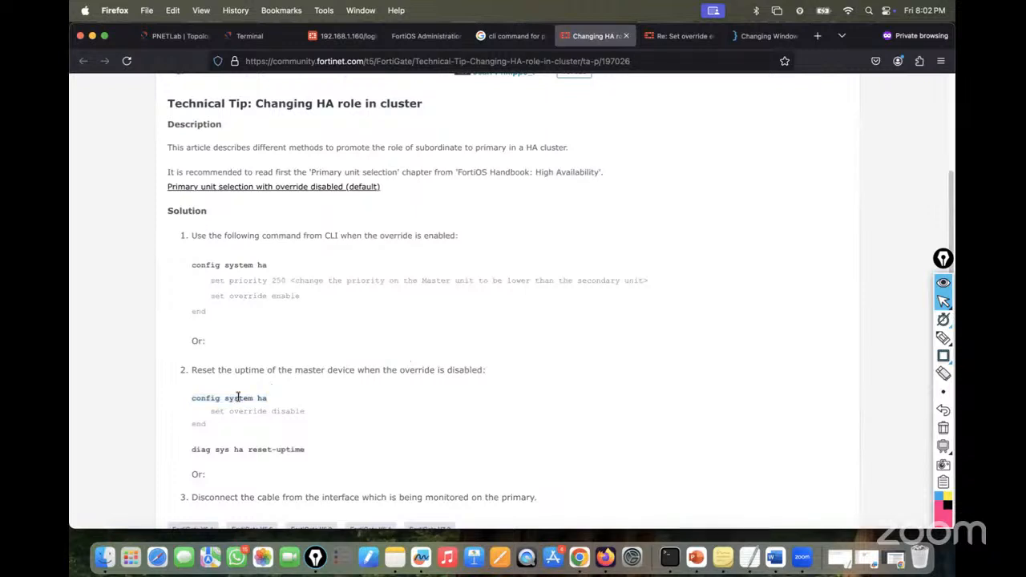
{"action": "left_click_drag", "start_coordinate": [269, 398], "coordinate": [186, 398]}
{"action": "left_click", "coordinate": [186, 399]}
- List the config system subcommands with 'config system ?', paging through all pages
{"action": "left_click", "coordinate": [252, 36]}
{"action": "key", "text": "BackSpace"}
{"action": "key", "text": "BackSpace"}
{"action": "key", "text": "BackSpace"}
{"action": "key", "text": "BackSpace"}
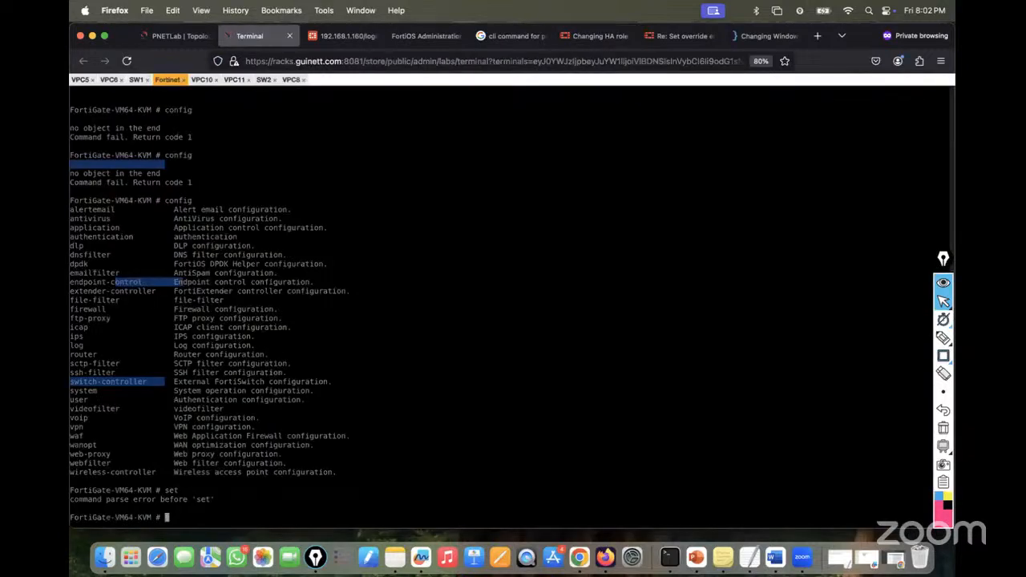
{"action": "type", "text": "config system set"}
{"action": "key", "text": "BackSpace"}
{"action": "key", "text": "BackSpace"}
{"action": "key", "text": "BackSpace"}
{"action": "key", "text": "question"}
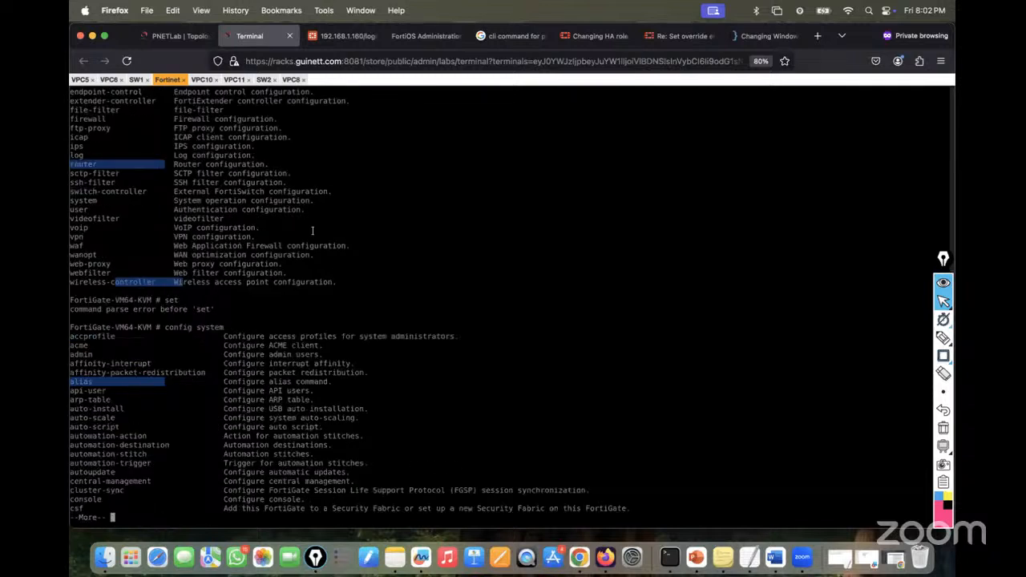
{"action": "key", "text": "space"}
{"action": "key", "text": "space"}
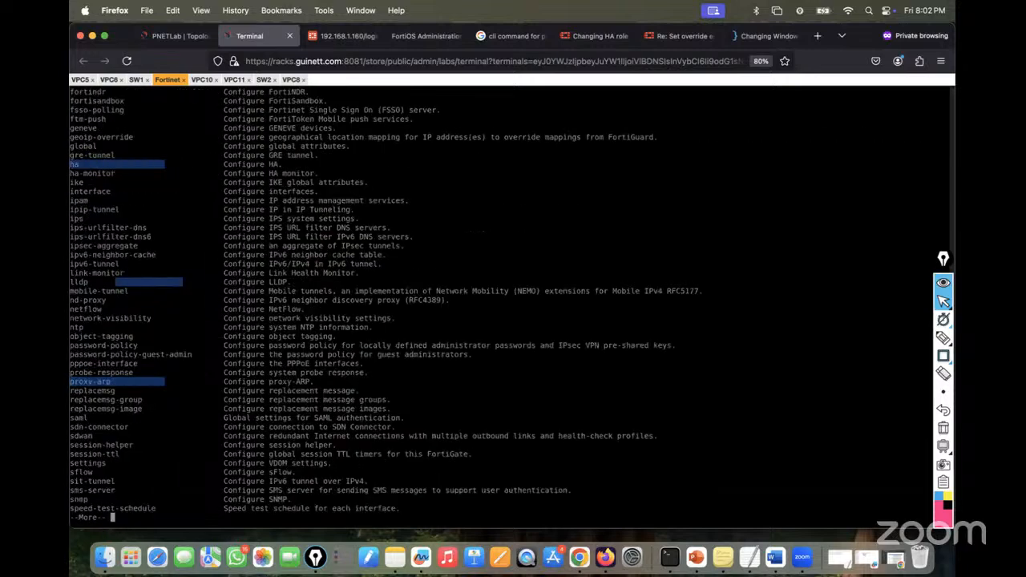
{"action": "key", "text": "space"}
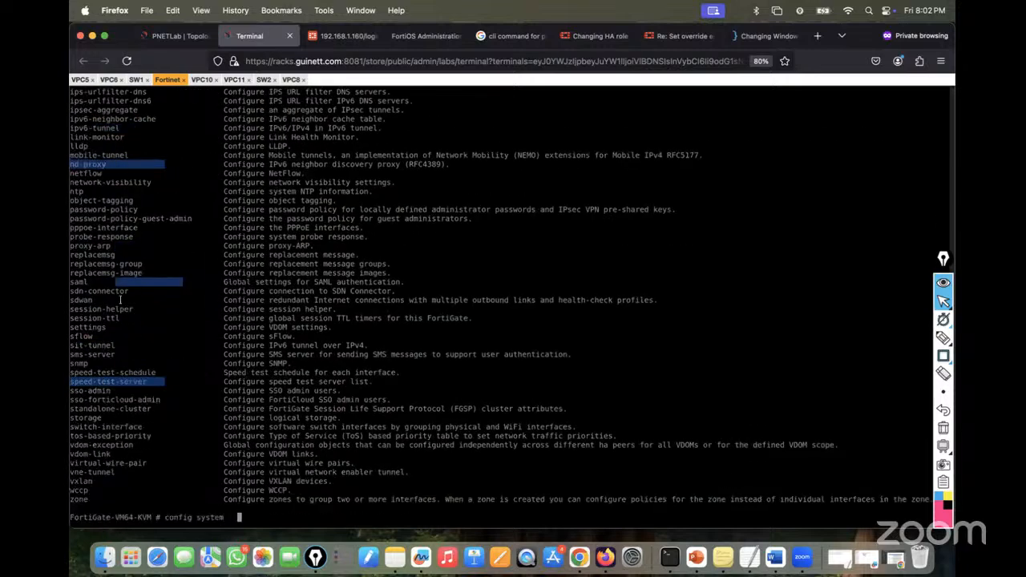
{"action": "scroll", "coordinate": [128, 255], "scroll_direction": "up", "scroll_amount": 3}
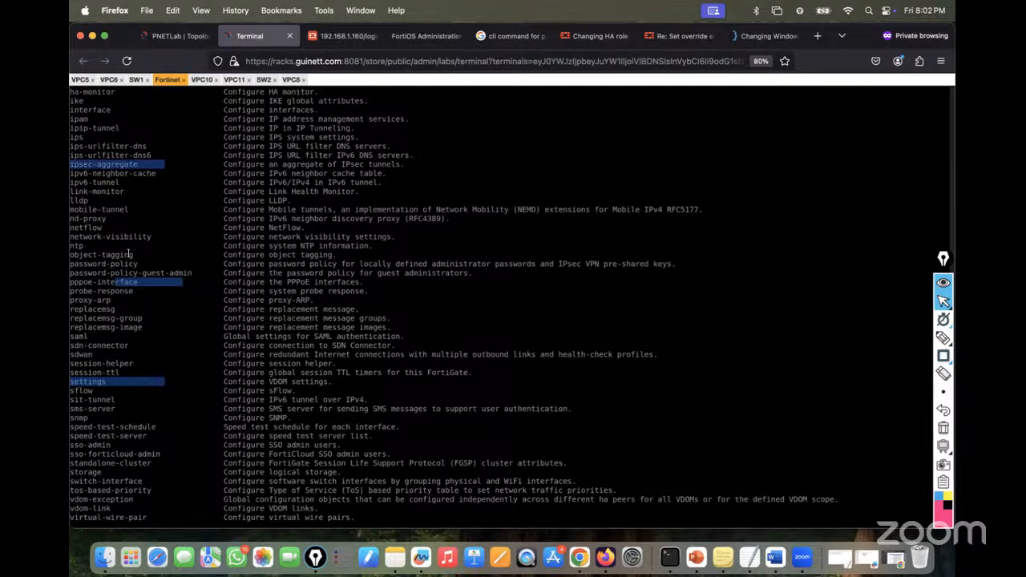
{"action": "scroll", "coordinate": [129, 254], "scroll_direction": "up", "scroll_amount": 3}
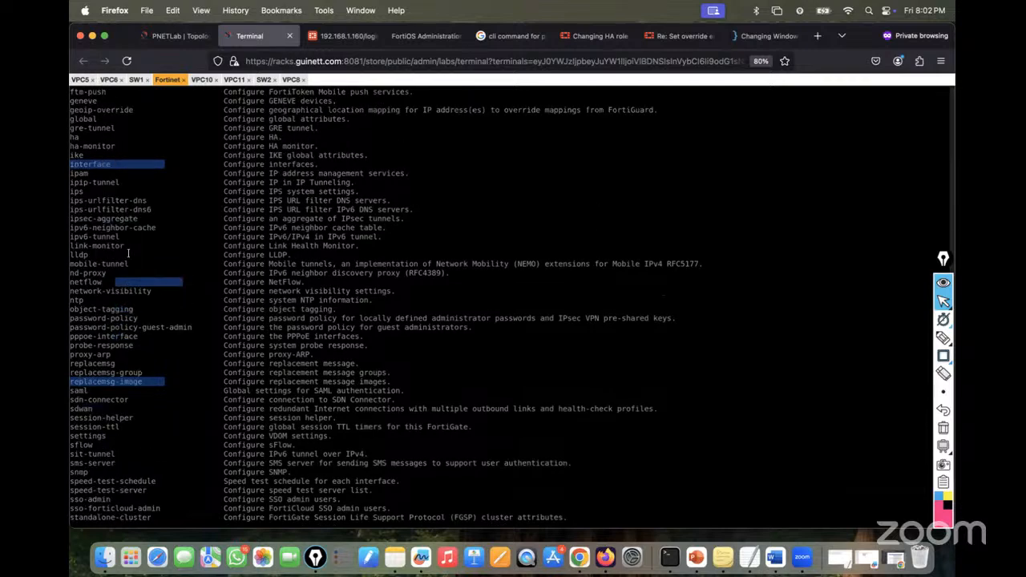
{"action": "scroll", "coordinate": [129, 254], "scroll_direction": "down", "scroll_amount": 6}
- Try 'config system interface port2', which is rejected with a parse error
{"action": "type", "text": "int"}
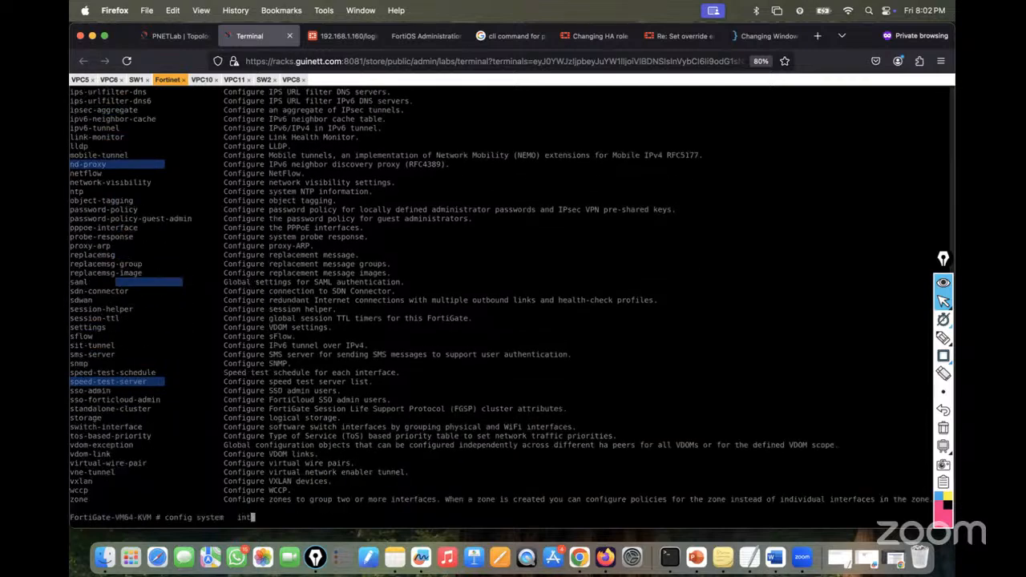
{"action": "key", "text": "Tab"}
{"action": "type", "text": "?"}
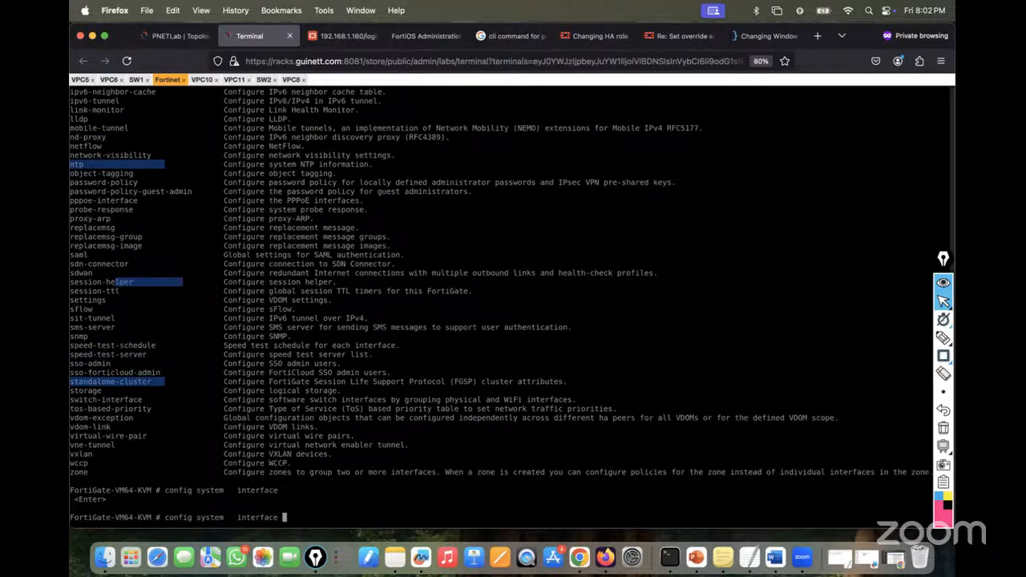
{"action": "type", "text": "port2"}
{"action": "key", "text": "Return"}
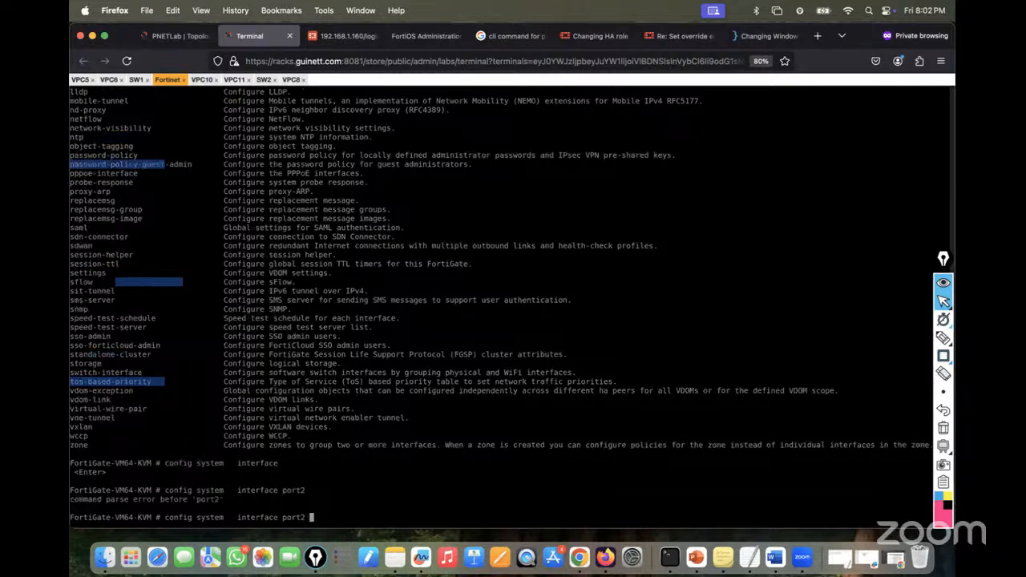
{"action": "key", "text": "Return"}
{"action": "key", "text": "Up"}
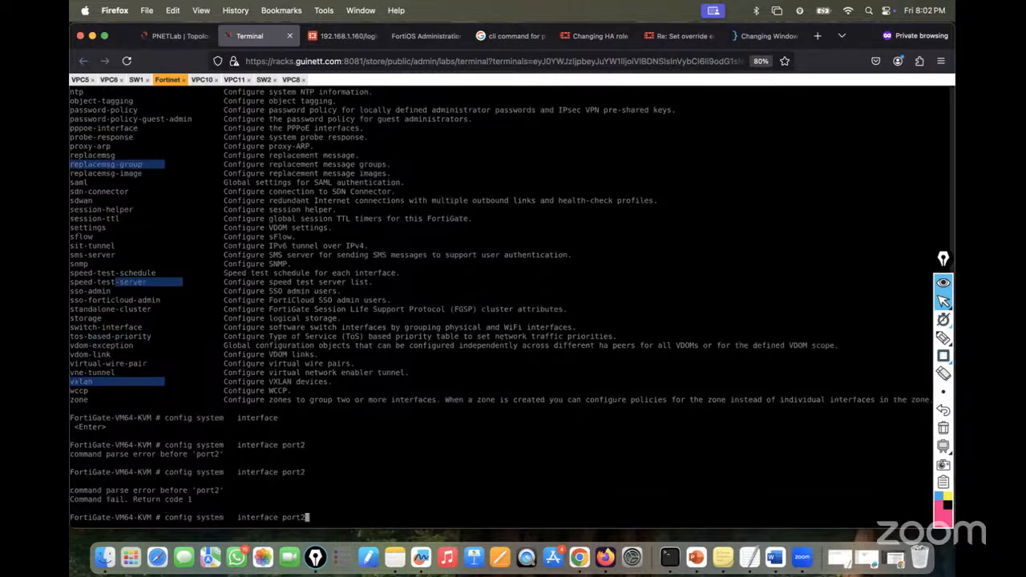
{"action": "key", "text": "BackSpace"}
{"action": "key", "text": "BackSpace"}
{"action": "key", "text": "BackSpace"}
{"action": "key", "text": "BackSpace"}
{"action": "key", "text": "BackSpace"}
{"action": "key", "text": "BackSpace"}
{"action": "key", "text": "BackSpace"}
{"action": "key", "text": "BackSpace"}
{"action": "key", "text": "BackSpace"}
{"action": "key", "text": "BackSpace"}
{"action": "key", "text": "BackSpace"}
{"action": "key", "text": "BackSpace"}
{"action": "key", "text": "BackSpace"}
{"action": "key", "text": "BackSpace"}
{"action": "key", "text": "BackSpace"}
{"action": "key", "text": "BackSpace"}
{"action": "key", "text": "BackSpace"}
{"action": "key", "text": "BackSpace"}
{"action": "key", "text": "BackSpace"}
{"action": "key", "text": "BackSpace"}
{"action": "key", "text": "BackSpace"}
{"action": "key", "text": "BackSpace"}
{"action": "key", "text": "BackSpace"}
{"action": "key", "text": "BackSpace"}
{"action": "key", "text": "BackSpace"}
{"action": "key", "text": "BackSpace"}
{"action": "key", "text": "BackSpace"}
{"action": "key", "text": "BackSpace"}
{"action": "key", "text": "BackSpace"}
{"action": "key", "text": "BackSpace"}
{"action": "key", "text": "BackSpace"}
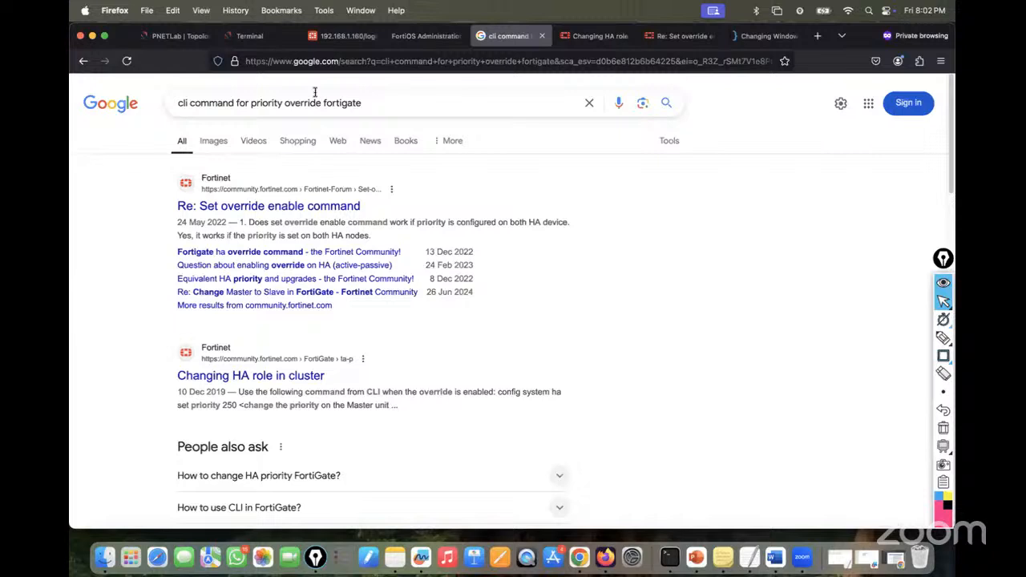
- Search 'priority override for redundant' and read the priority-override command in a Reddit Redundant Interface post
{"action": "left_click", "coordinate": [376, 102]}
{"action": "type", "text": "for "}
{"action": "type", "text": "red"}
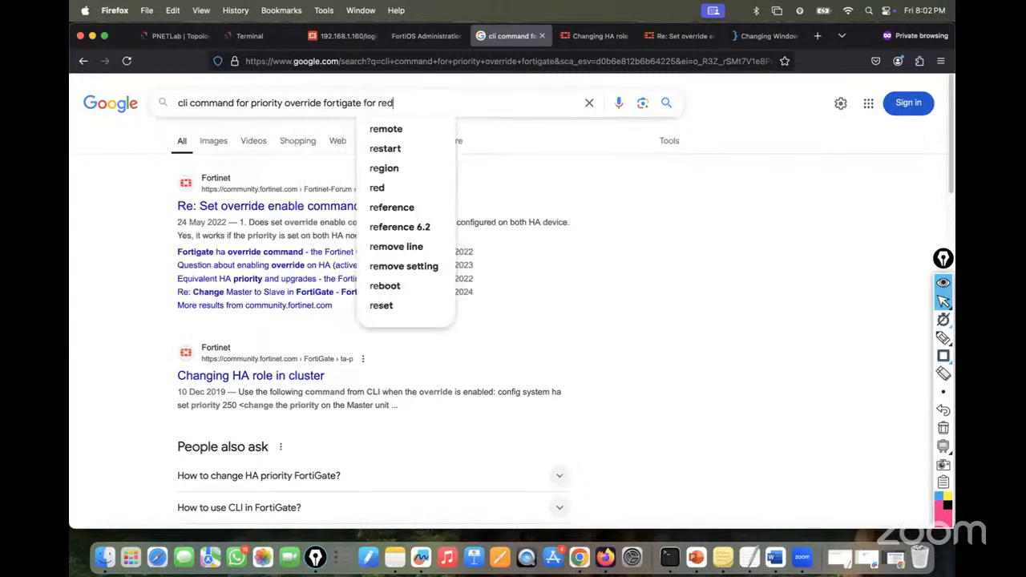
{"action": "type", "text": "undant"}
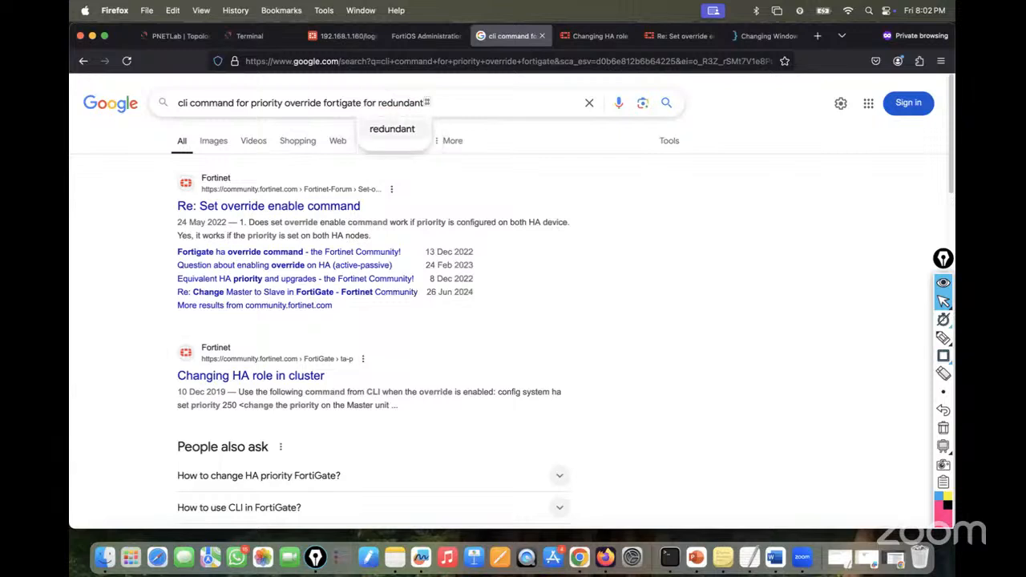
{"action": "key", "text": "Return"}
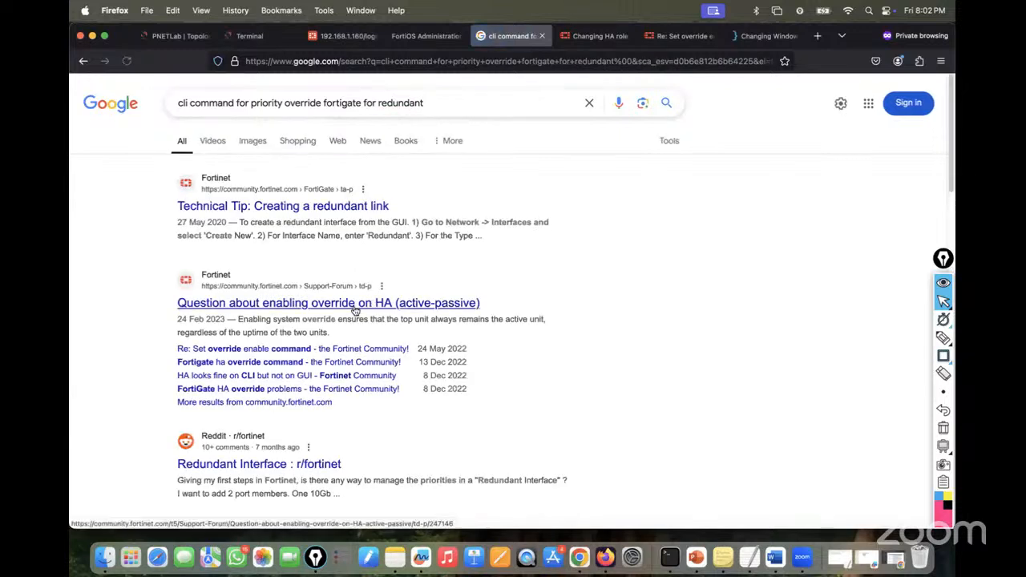
{"action": "right_click", "coordinate": [326, 207]}
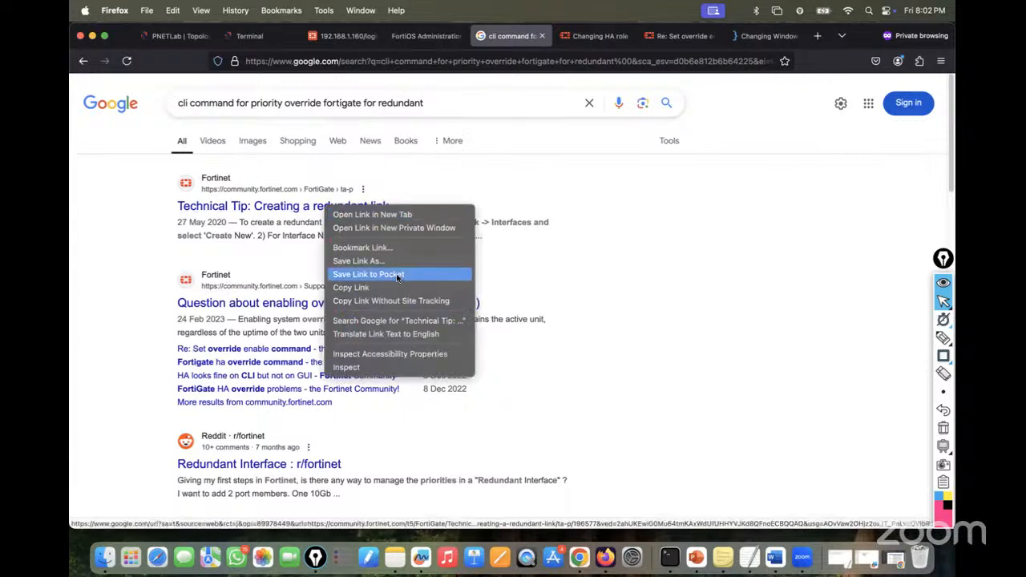
{"action": "right_click", "coordinate": [203, 469]}
{"action": "left_click", "coordinate": [241, 375]}
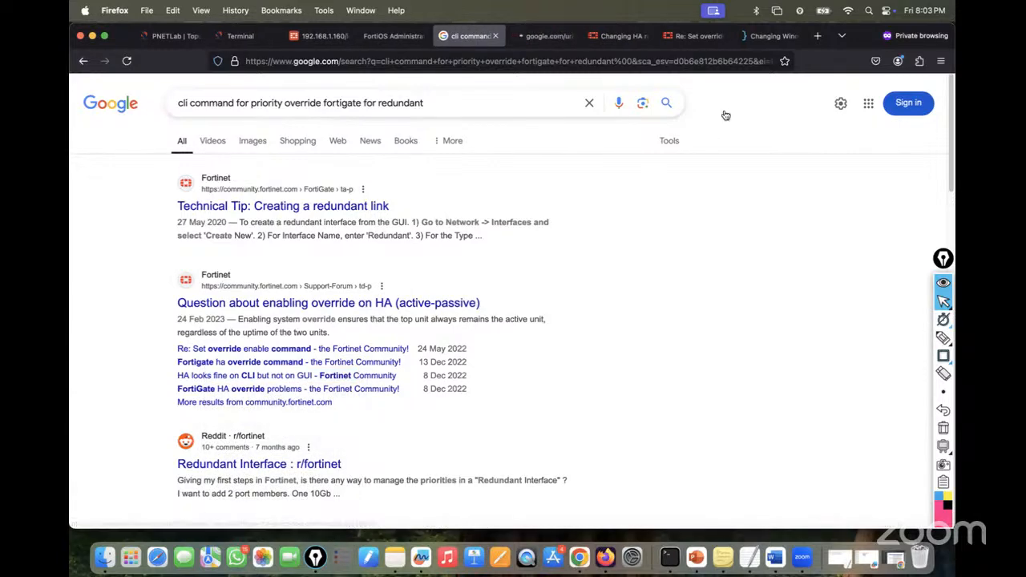
{"action": "left_click", "coordinate": [554, 36]}
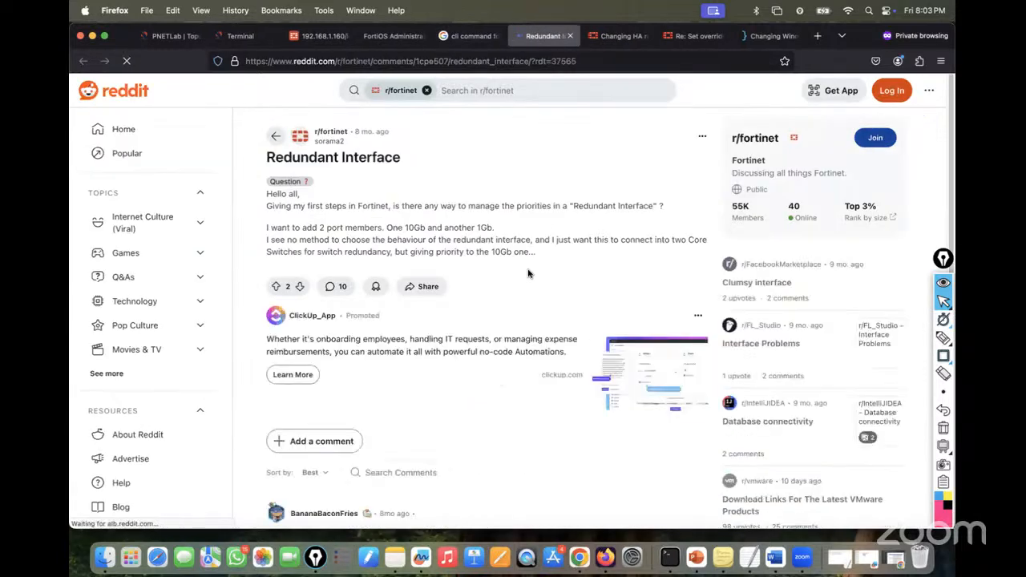
{"action": "scroll", "coordinate": [527, 273], "scroll_direction": "down", "scroll_amount": 4}
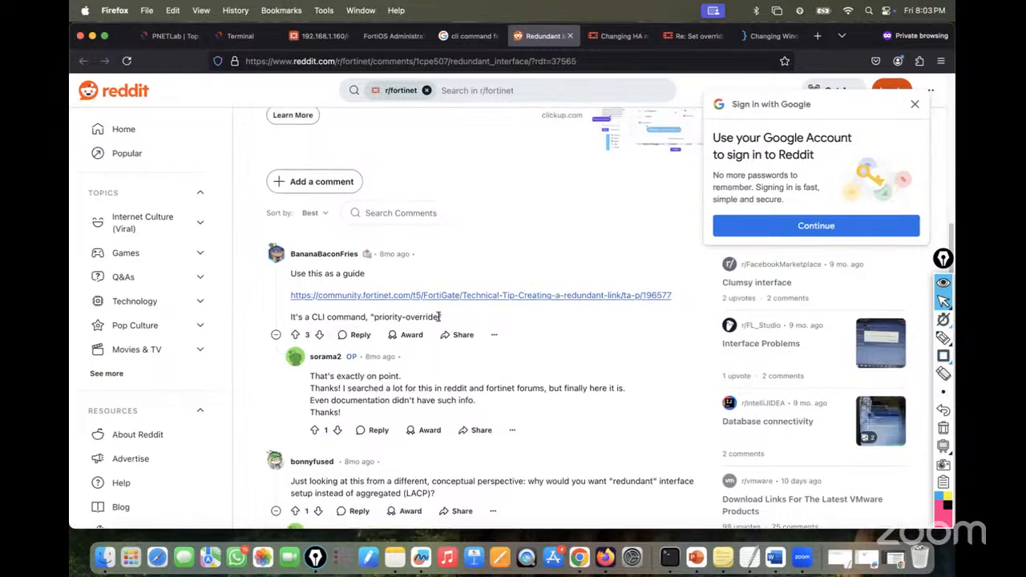
{"action": "left_click_drag", "start_coordinate": [440, 317], "coordinate": [373, 317]}
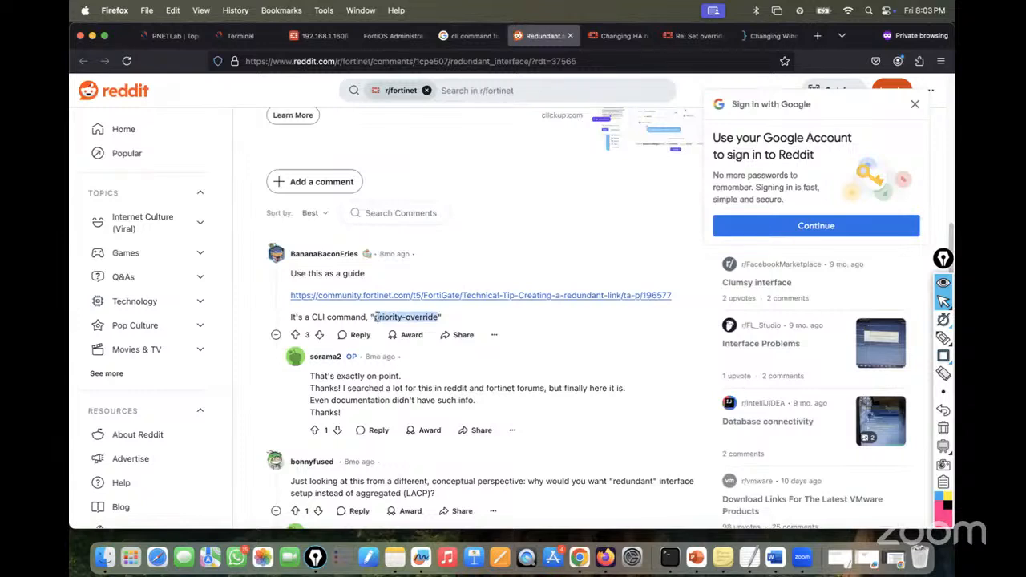
- Read Fortinet's redundant link guide through its priority-override note, then close it
{"action": "right_click", "coordinate": [434, 299]}
{"action": "left_click", "coordinate": [453, 304]}
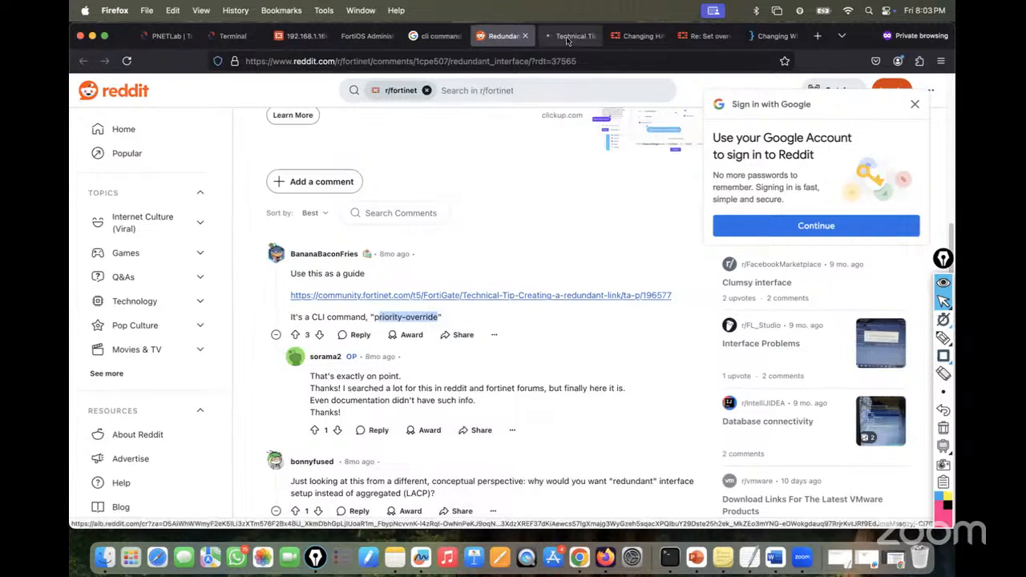
{"action": "key", "text": "ctrl+Tab"}
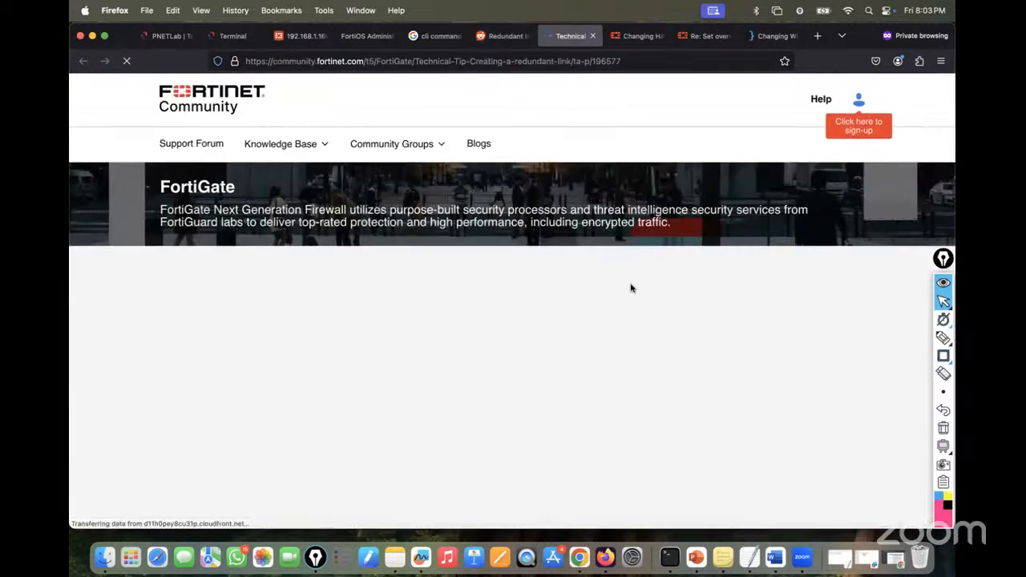
{"action": "scroll", "coordinate": [619, 316], "scroll_direction": "down", "scroll_amount": 3}
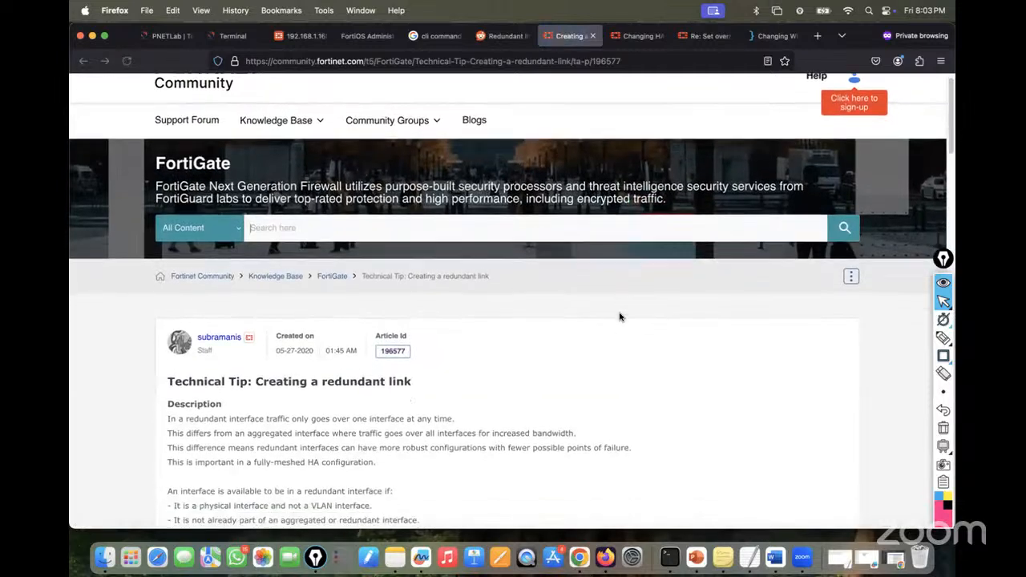
{"action": "scroll", "coordinate": [619, 317], "scroll_direction": "down", "scroll_amount": 10}
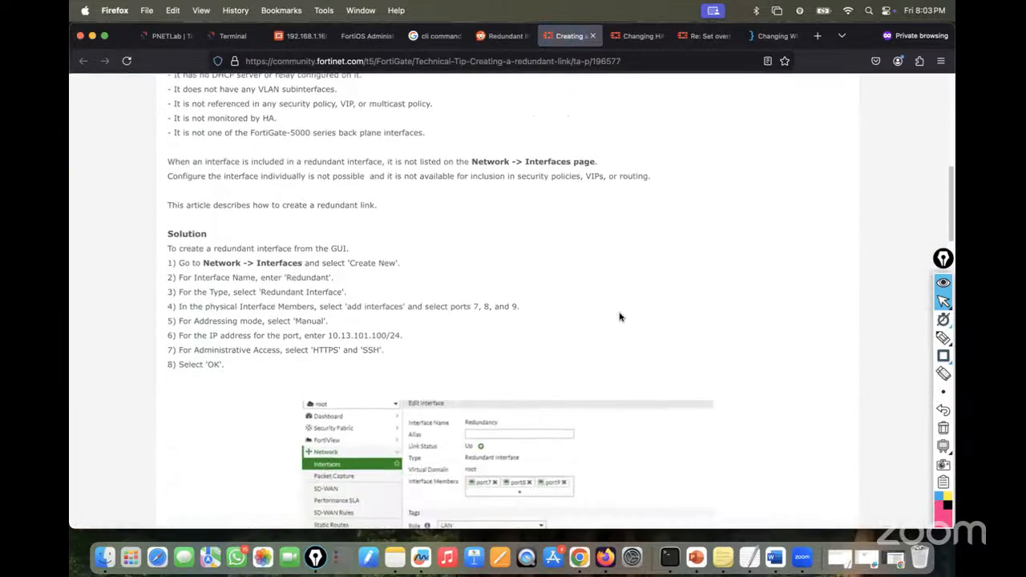
{"action": "scroll", "coordinate": [620, 317], "scroll_direction": "down", "scroll_amount": 15}
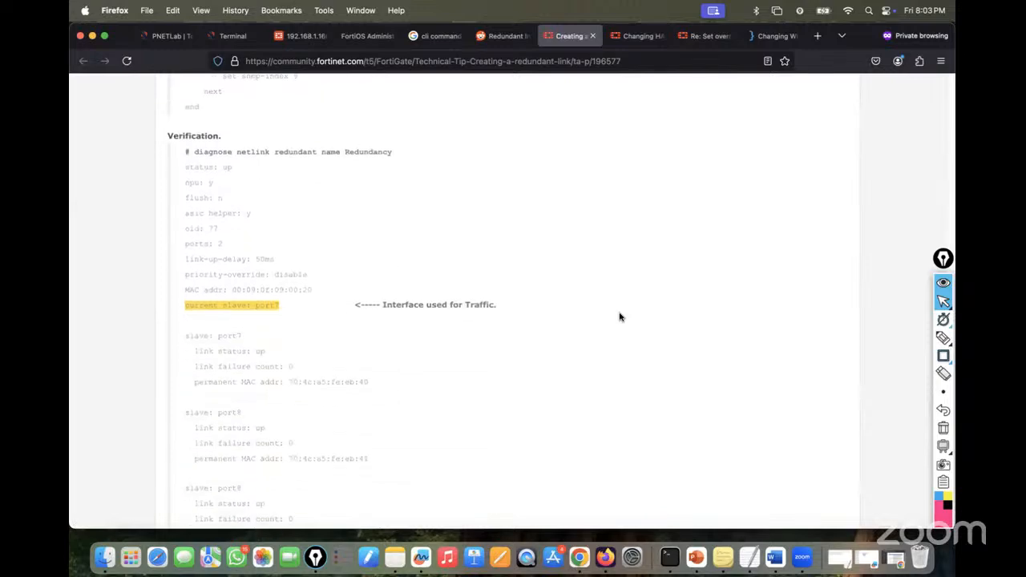
{"action": "scroll", "coordinate": [620, 316], "scroll_direction": "down", "scroll_amount": 5}
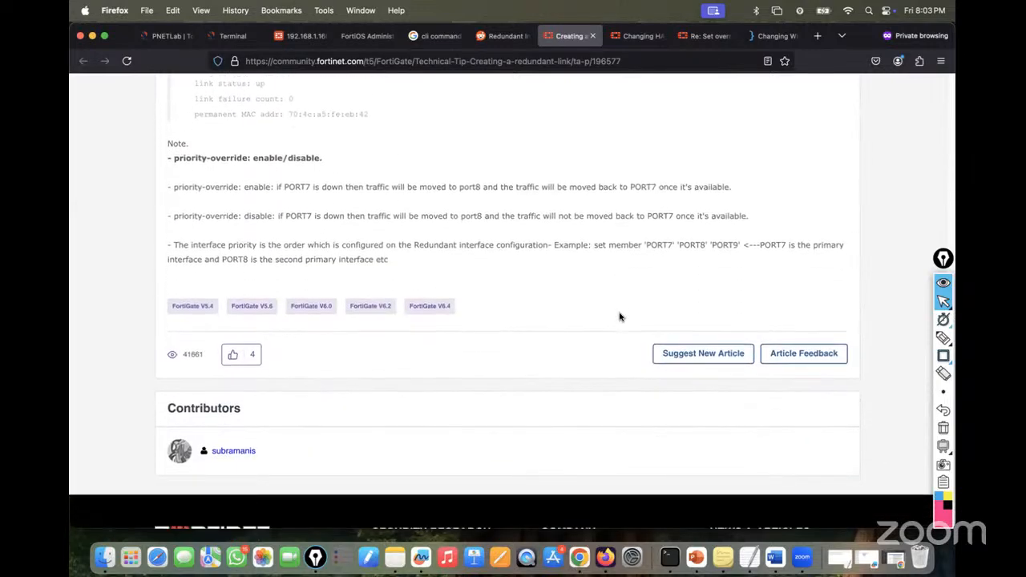
{"action": "scroll", "coordinate": [618, 313], "scroll_direction": "down", "scroll_amount": 3}
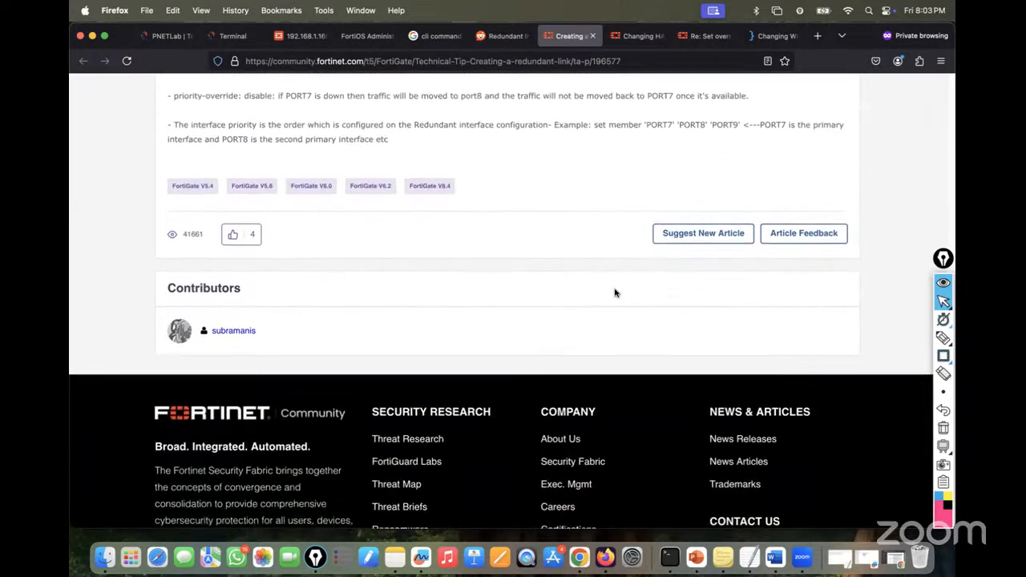
{"action": "left_click", "coordinate": [593, 36]}
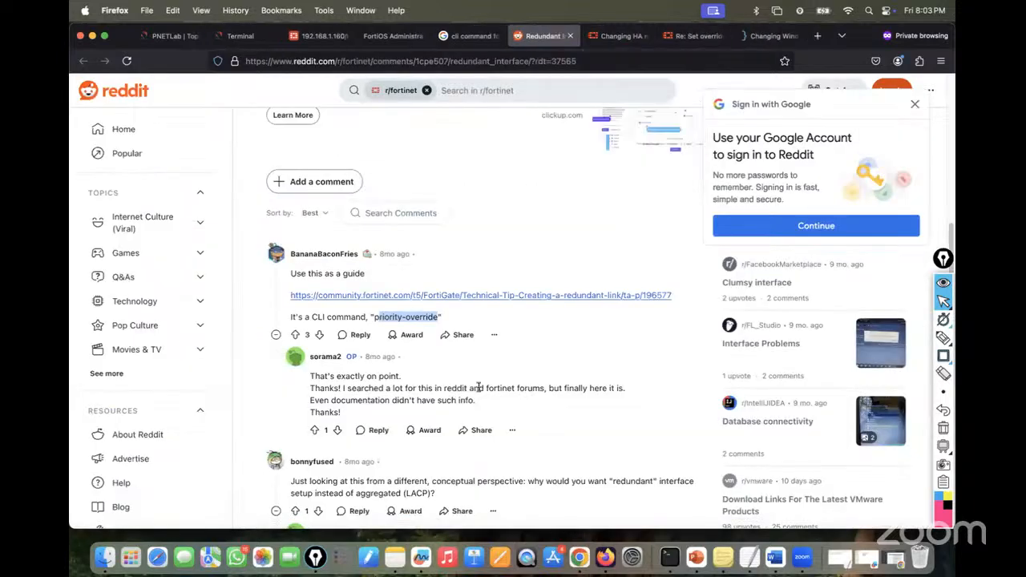
{"action": "scroll", "coordinate": [479, 391], "scroll_direction": "down", "scroll_amount": 2}
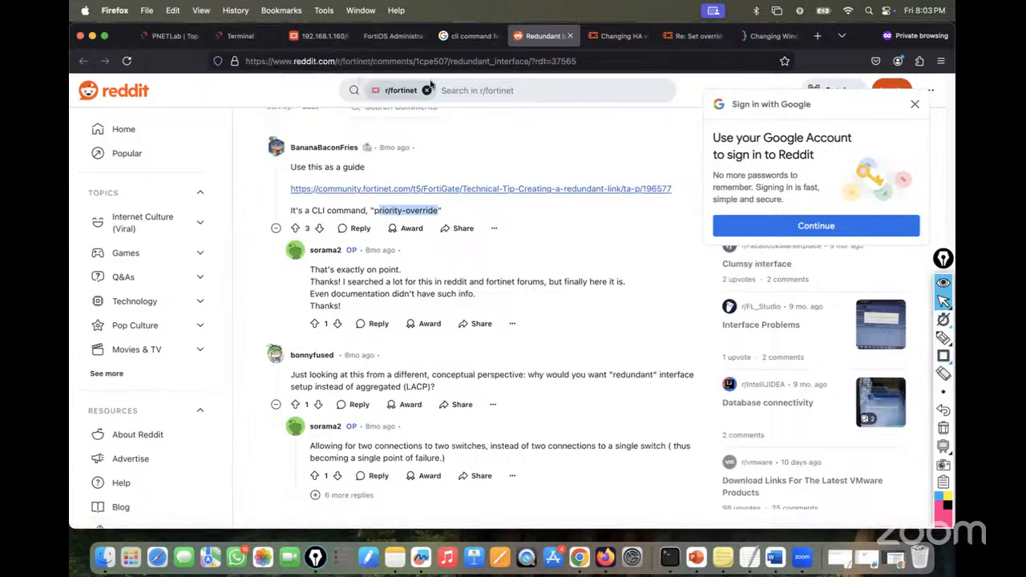
{"action": "left_click", "coordinate": [240, 35]}
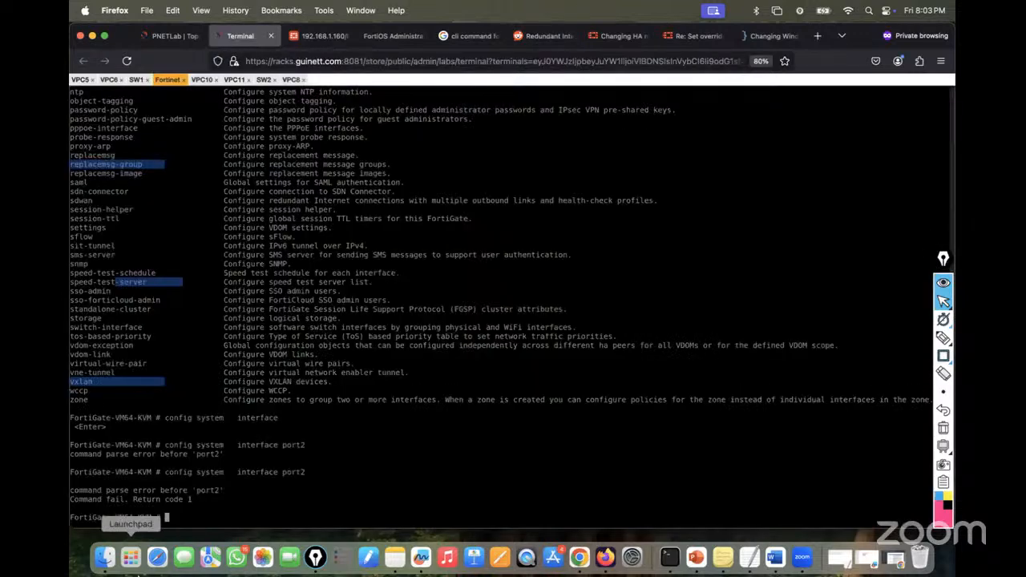
- Enter 'config system ha' and list the allowed priority values, checking the forum answer on override
{"action": "type", "text": "cofn"}
{"action": "key", "text": "BackSpace"}
{"action": "key", "text": "BackSpace"}
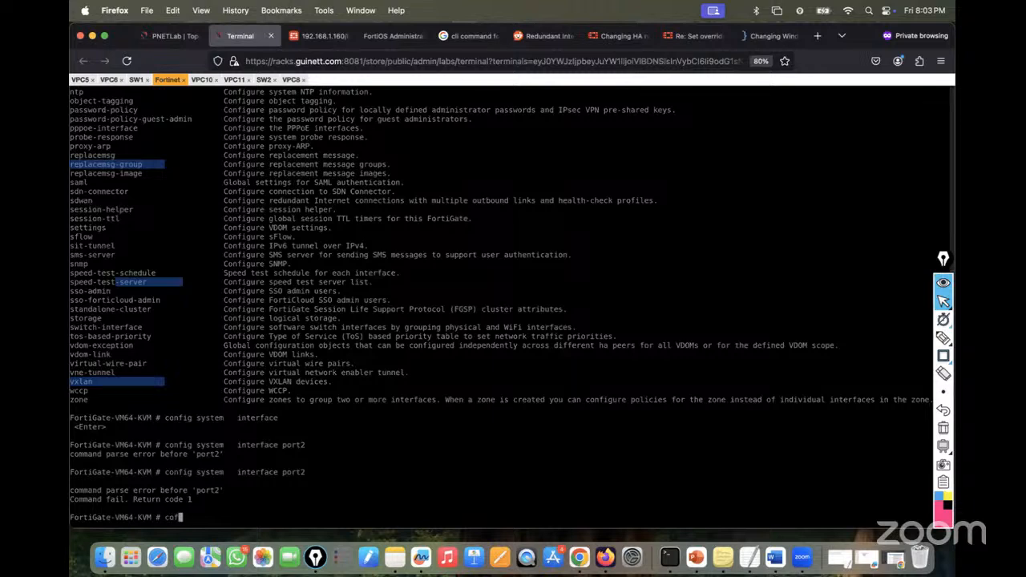
{"action": "type", "text": "nfig system ha"}
{"action": "key", "text": "question"}
{"action": "key", "text": "Return"}
{"action": "type", "text": "pri"}
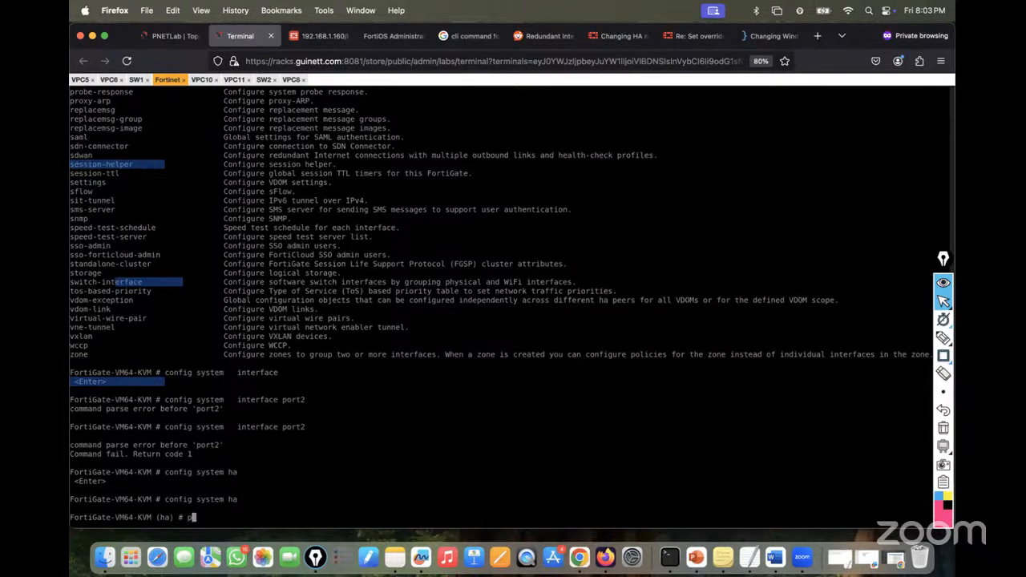
{"action": "key", "text": "BackSpace"}
{"action": "key", "text": "BackSpace"}
{"action": "key", "text": "BackSpace"}
{"action": "type", "text": "set priority"}
{"action": "key", "text": "question"}
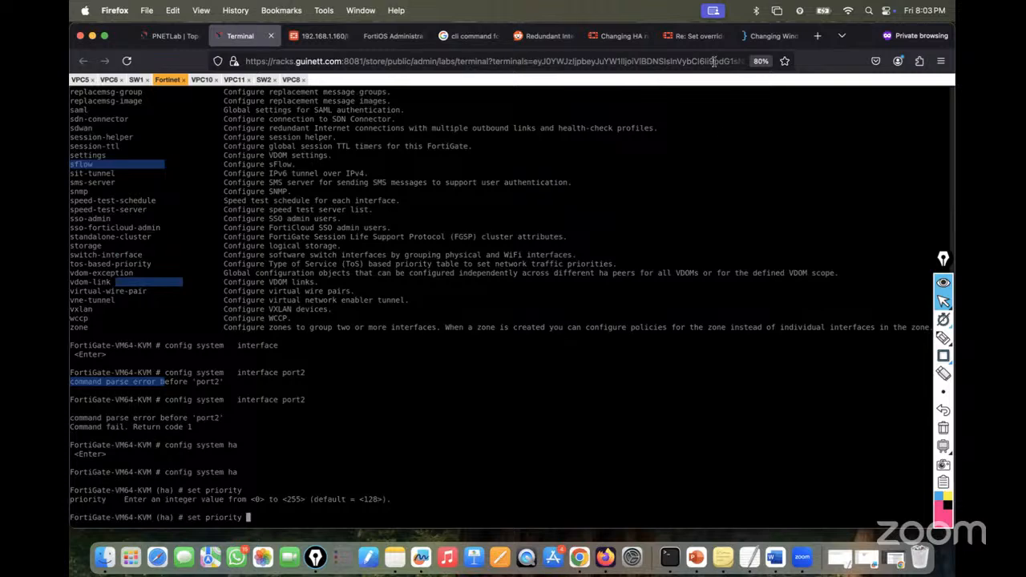
{"action": "left_click", "coordinate": [696, 35]}
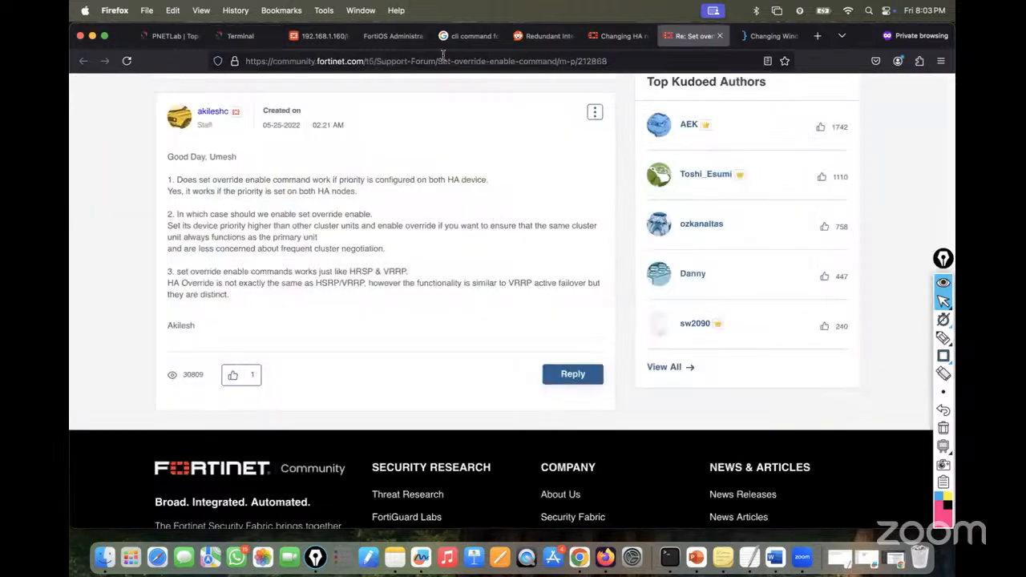
{"action": "left_click", "coordinate": [242, 36]}
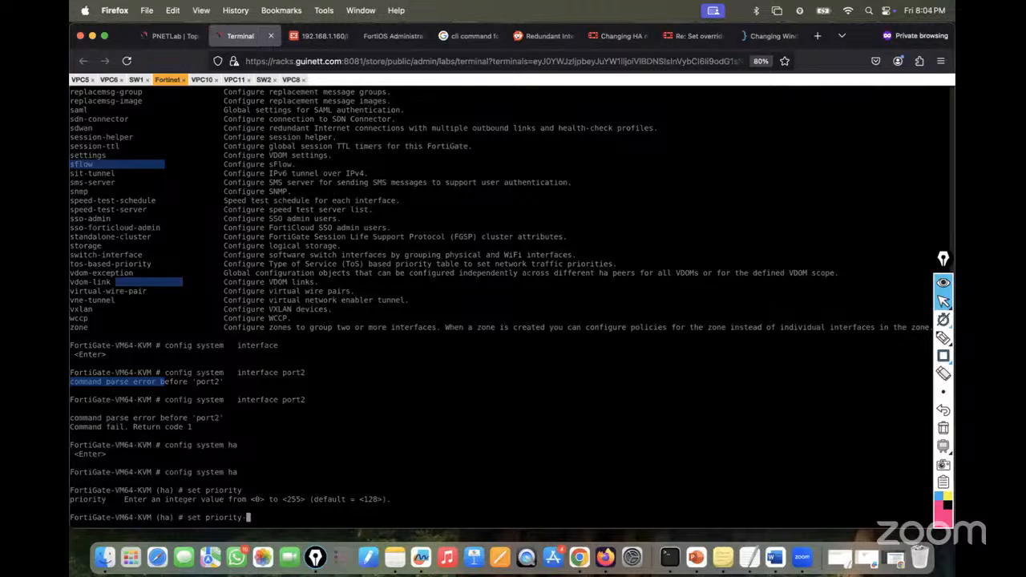
- Set HA override to disable, commit with end, and bring up the PNETLab lab topology
{"action": "key", "text": "BackSpace"}
{"action": "type", "text": "-or"}
{"action": "key", "text": "BackSpace"}
{"action": "key", "text": "BackSpace"}
{"action": "key", "text": "BackSpace"}
{"action": "key", "text": "BackSpace"}
{"action": "key", "text": "BackSpace"}
{"action": "key", "text": "BackSpace"}
{"action": "key", "text": "BackSpace"}
{"action": "key", "text": "BackSpace"}
{"action": "key", "text": "BackSpace"}
{"action": "key", "text": "BackSpace"}
{"action": "key", "text": "BackSpace"}
{"action": "key", "text": "question"}
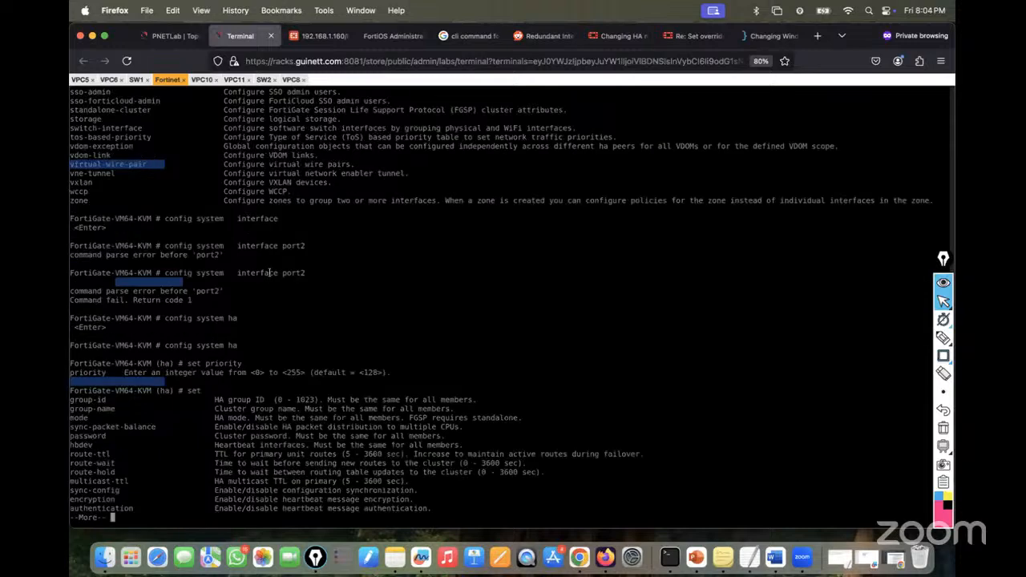
{"action": "key", "text": "space"}
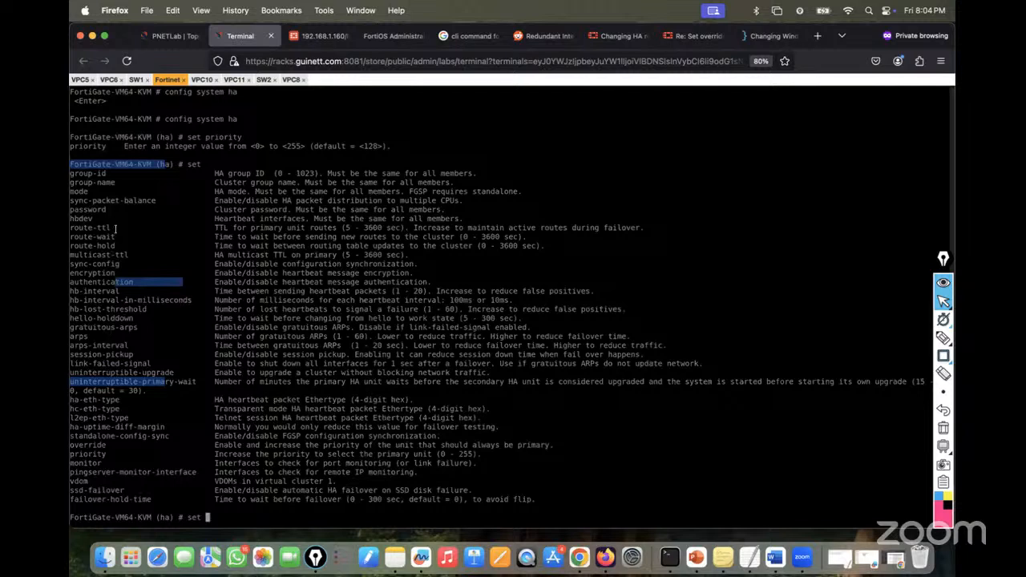
{"action": "double_click", "coordinate": [93, 444]}
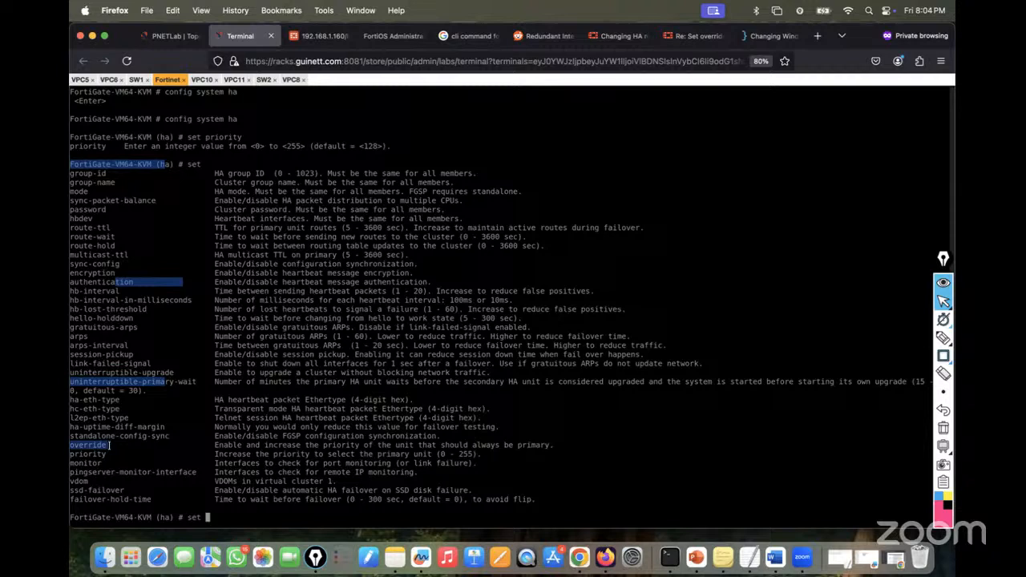
{"action": "right_click", "coordinate": [226, 467]}
{"action": "key", "text": "question"}
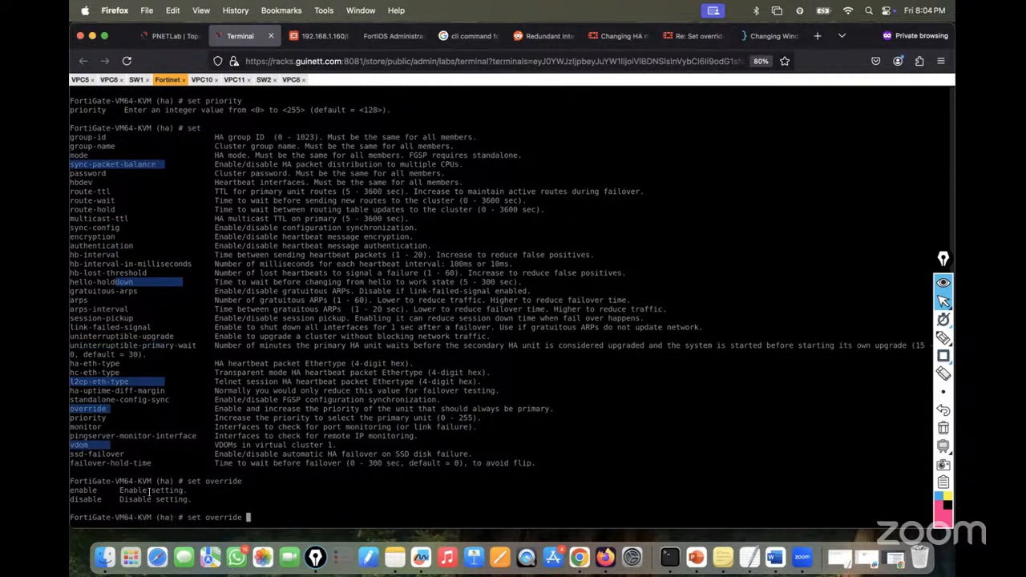
{"action": "type", "text": "disable"}
{"action": "key", "text": "Return"}
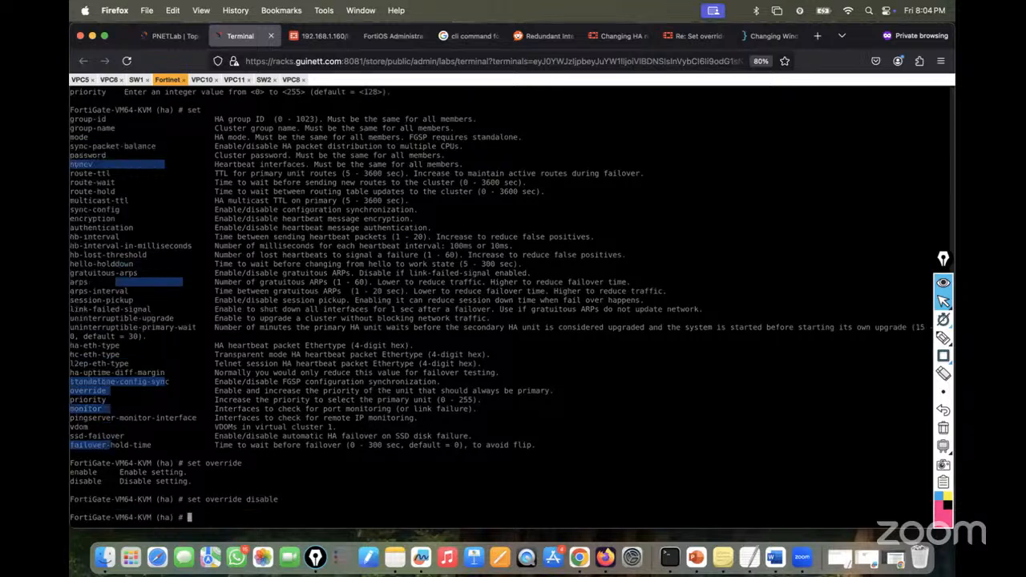
{"action": "type", "text": "end"}
{"action": "key", "text": "Return"}
{"action": "key", "text": "Return"}
{"action": "key", "text": "Return"}
{"action": "key", "text": "Return"}
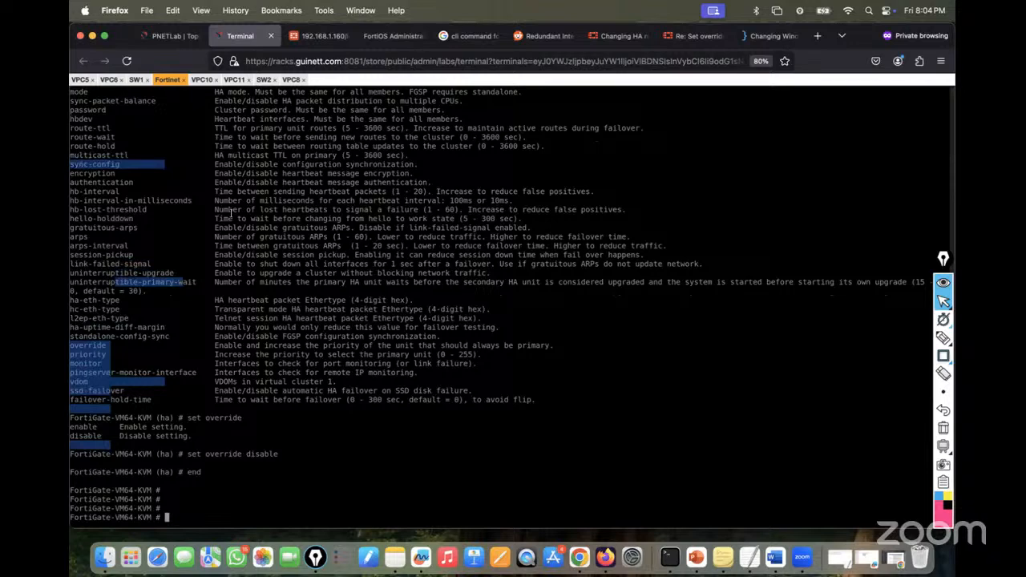
{"action": "left_click", "coordinate": [169, 36]}
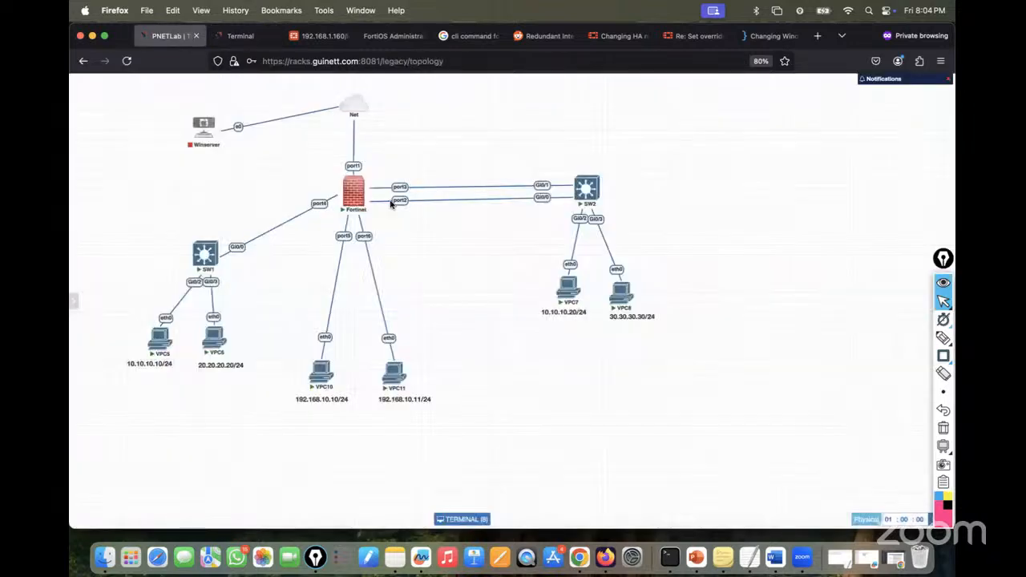
- Suspend the Fortinet port2 link to SW2 while VPC8's continuous ping is running
{"action": "left_click", "coordinate": [241, 35]}
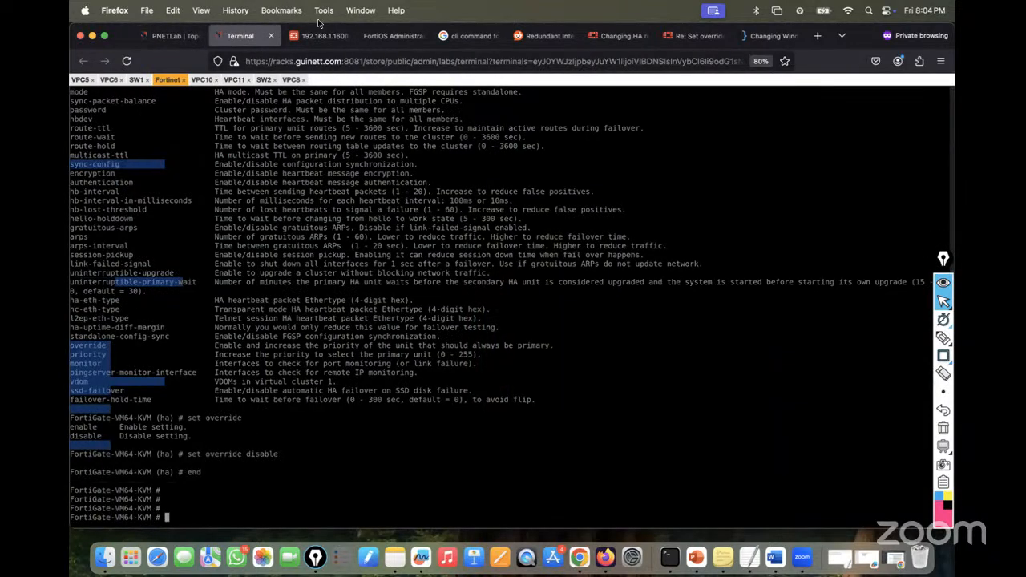
{"action": "left_click", "coordinate": [291, 79]}
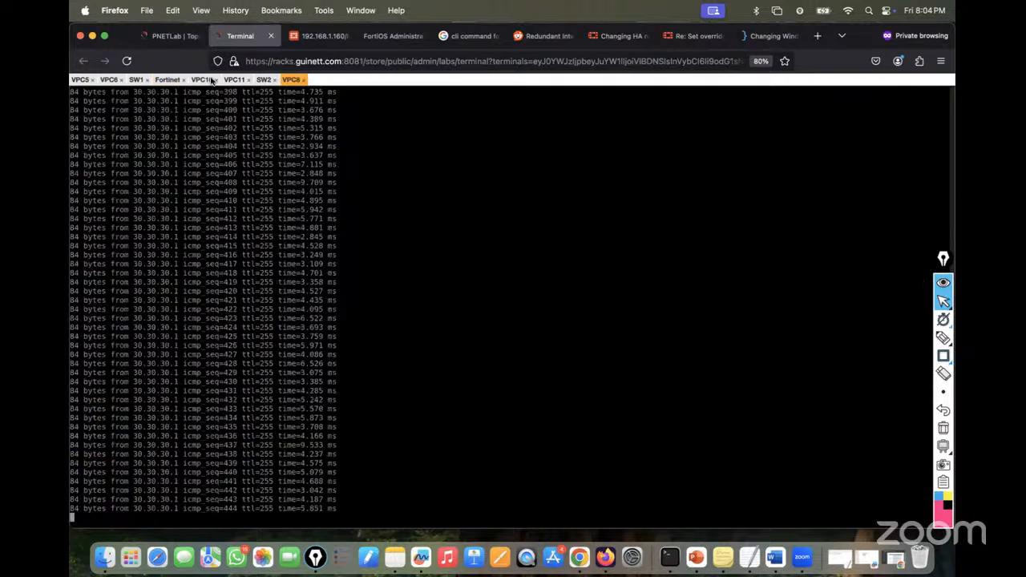
{"action": "left_click", "coordinate": [168, 35]}
{"action": "right_click", "coordinate": [409, 200]}
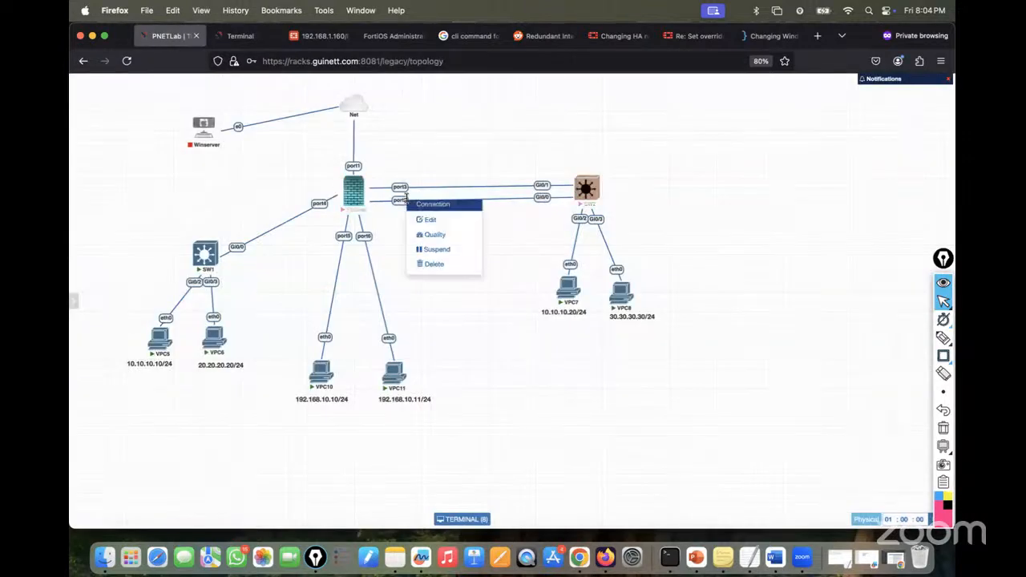
{"action": "left_click", "coordinate": [430, 254]}
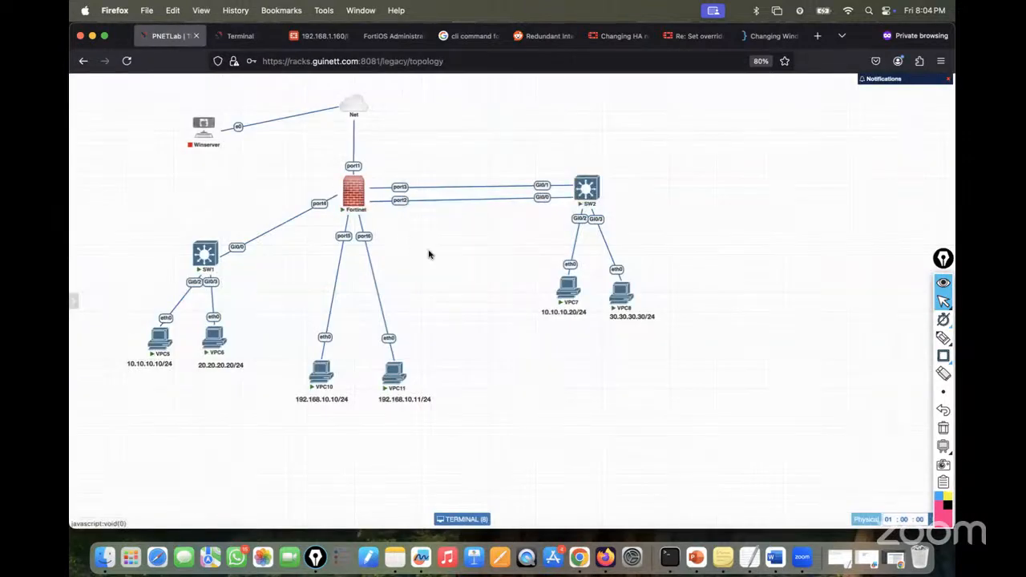
- Check VPC8's ping during the outage, then resume the port2 link and recheck the replies
{"action": "left_click", "coordinate": [241, 36]}
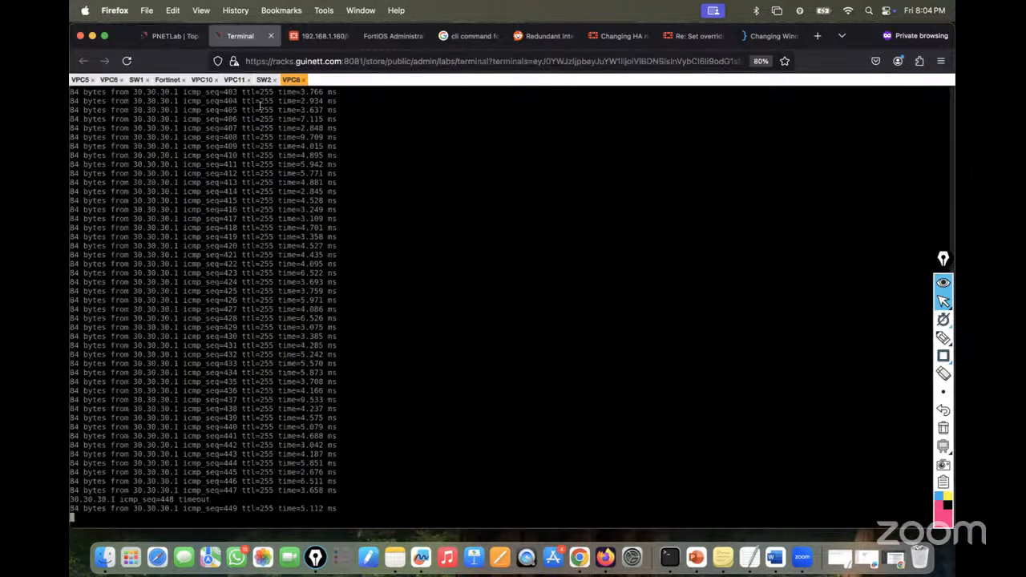
{"action": "left_click", "coordinate": [178, 37]}
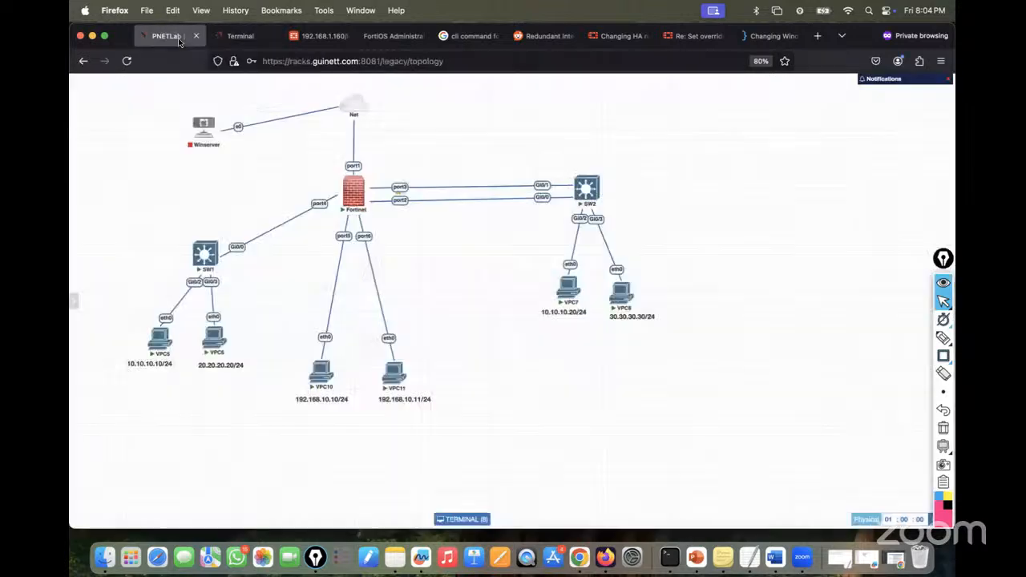
{"action": "right_click", "coordinate": [402, 201]}
{"action": "left_click", "coordinate": [428, 253]}
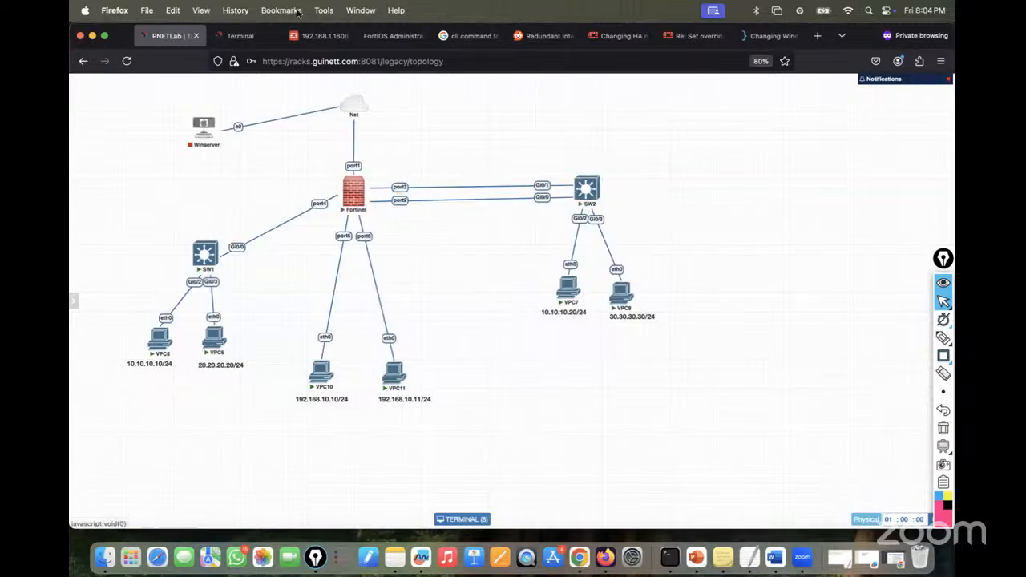
{"action": "left_click", "coordinate": [241, 36]}
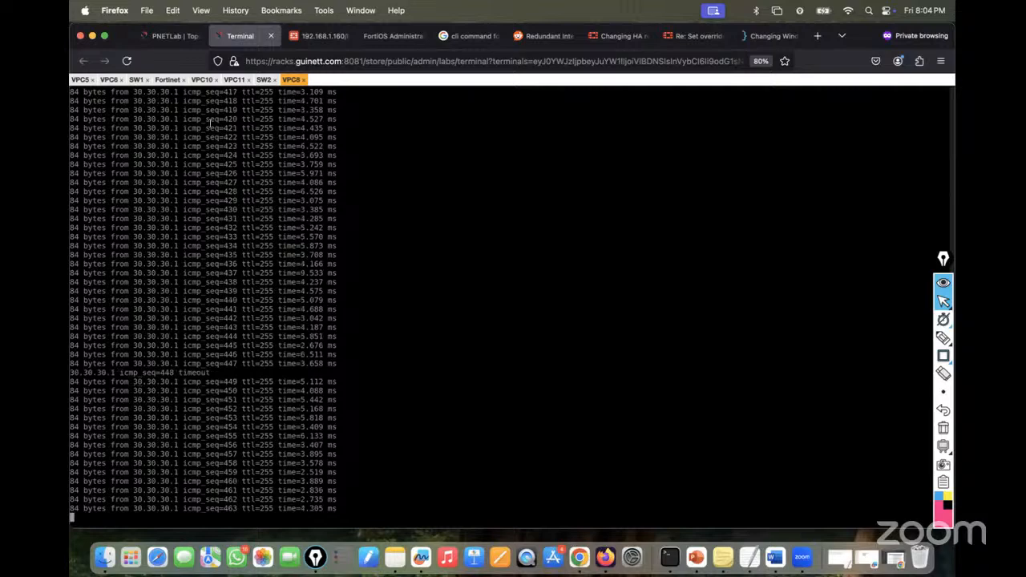
- Recall the HA commands from history and change override to enable, committing with end
{"action": "left_click", "coordinate": [167, 79]}
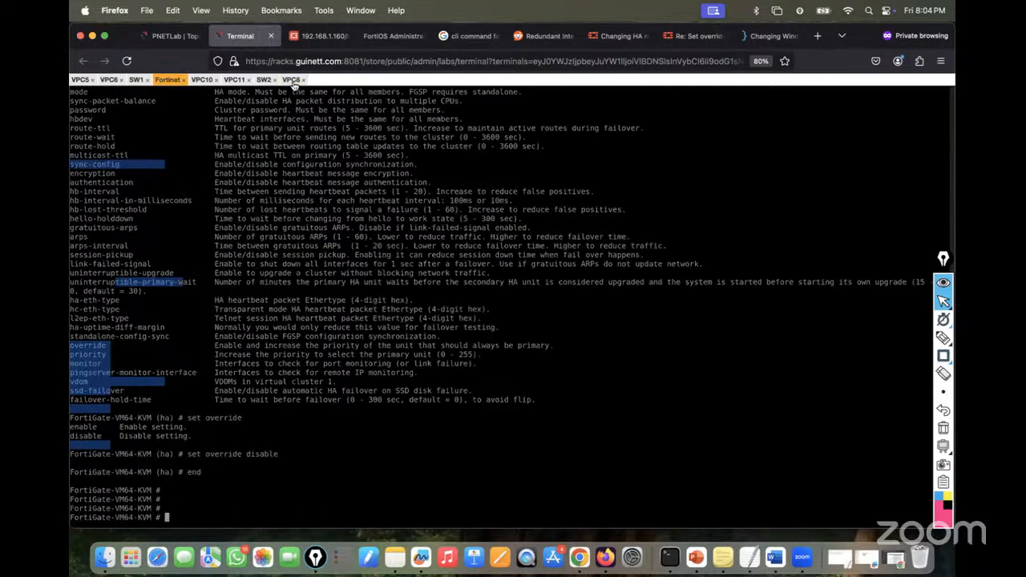
{"action": "left_click", "coordinate": [291, 80]}
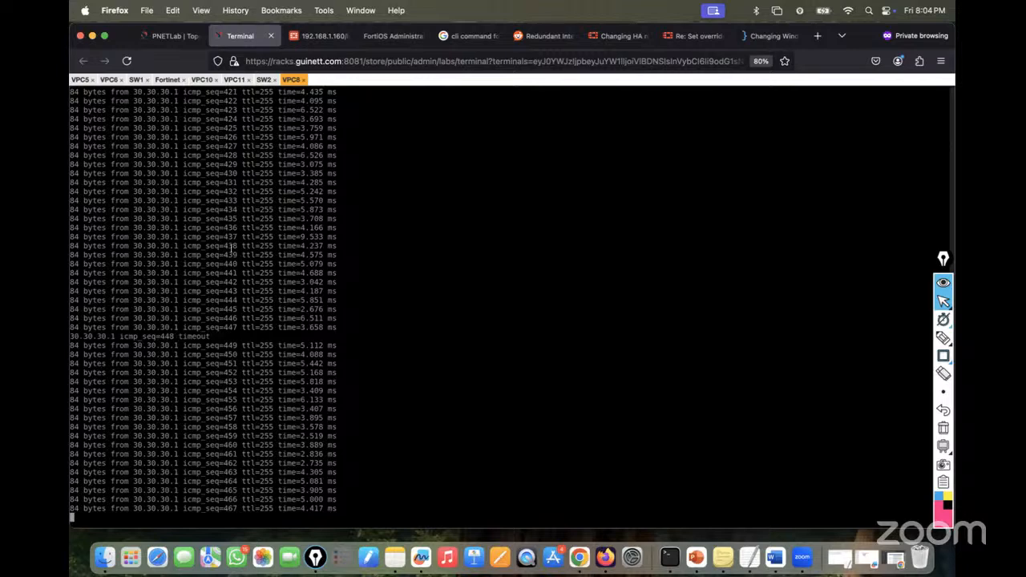
{"action": "left_click", "coordinate": [167, 80]}
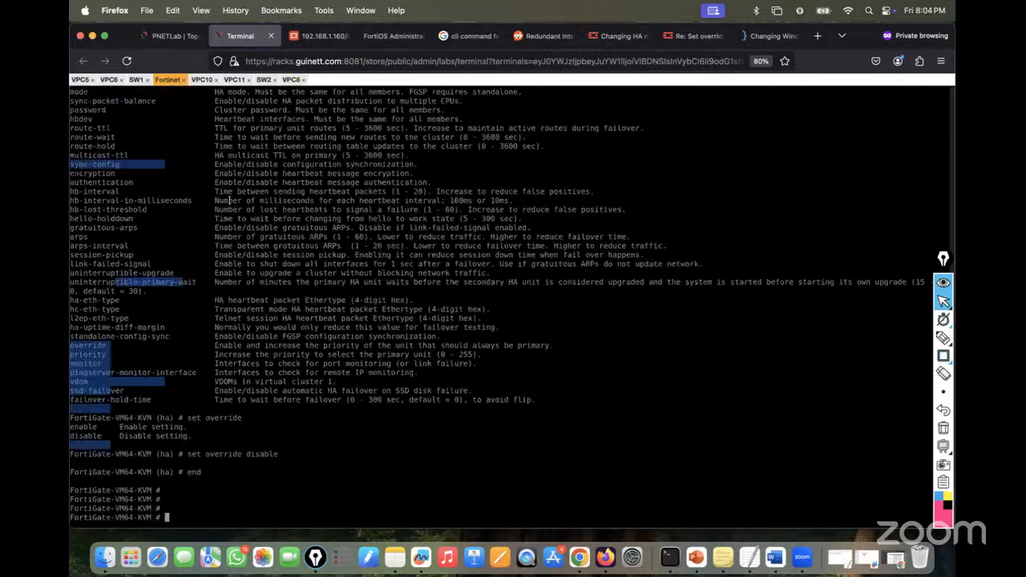
{"action": "key", "text": "Up"}
{"action": "key", "text": "Up"}
{"action": "key", "text": "Up"}
{"action": "key", "text": "Return"}
{"action": "key", "text": "Up"}
{"action": "key", "text": "Up"}
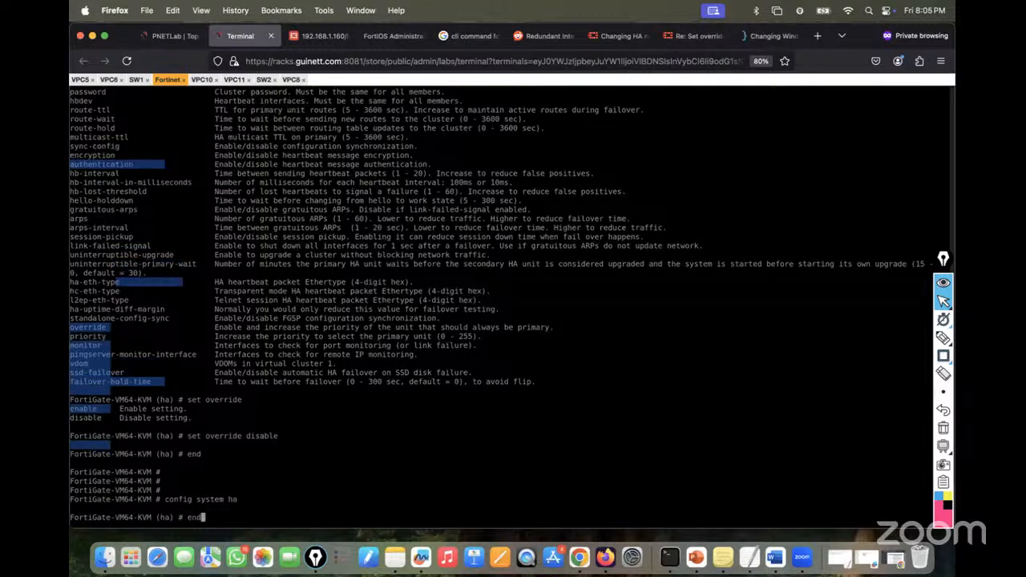
{"action": "key", "text": "Down"}
{"action": "key", "text": "Up"}
{"action": "key", "text": "Up"}
{"action": "key", "text": "BackSpace"}
{"action": "key", "text": "BackSpace"}
{"action": "key", "text": "BackSpace"}
{"action": "key", "text": "BackSpace"}
{"action": "key", "text": "BackSpace"}
{"action": "key", "text": "BackSpace"}
{"action": "key", "text": "BackSpace"}
{"action": "type", "text": "enable"}
{"action": "key", "text": "Return"}
{"action": "type", "text": "end"}
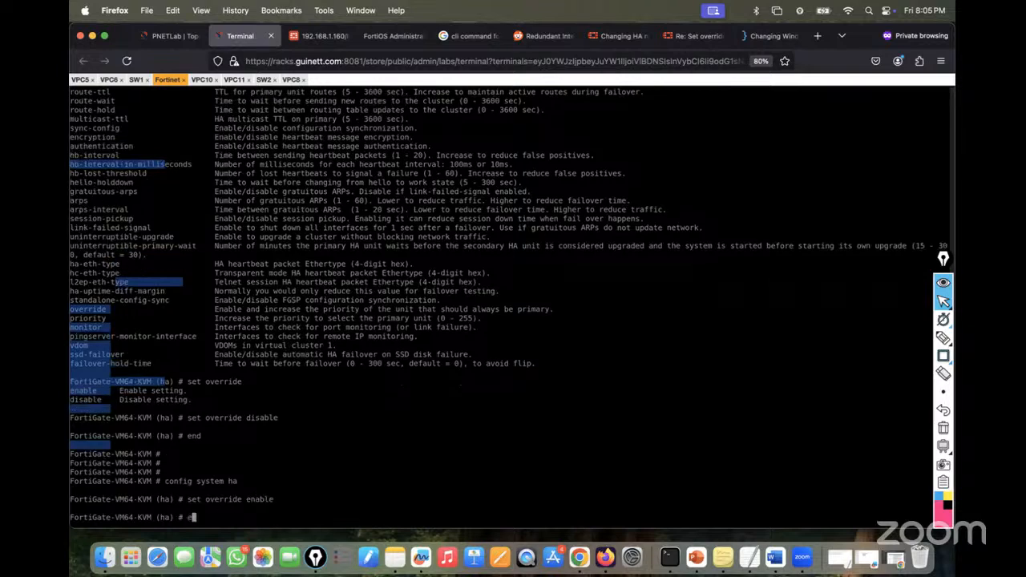
{"action": "key", "text": "Return"}
{"action": "key", "text": "Return"}
{"action": "key", "text": "Return"}
- After checking VPC8's ping, type 'diagnose netlink redundant name' in the FortiGate console
{"action": "left_click", "coordinate": [291, 79]}
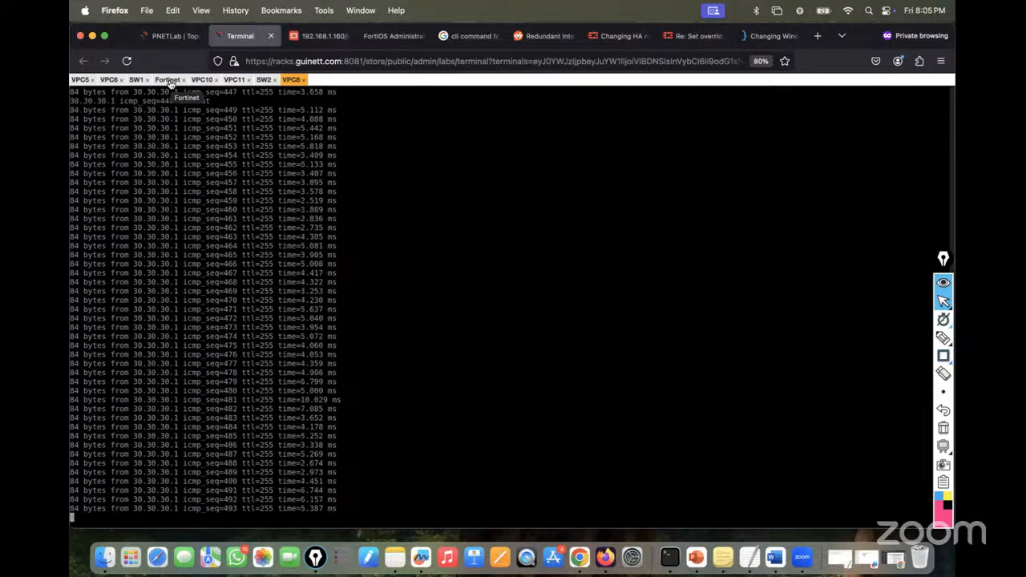
{"action": "left_click", "coordinate": [168, 82]}
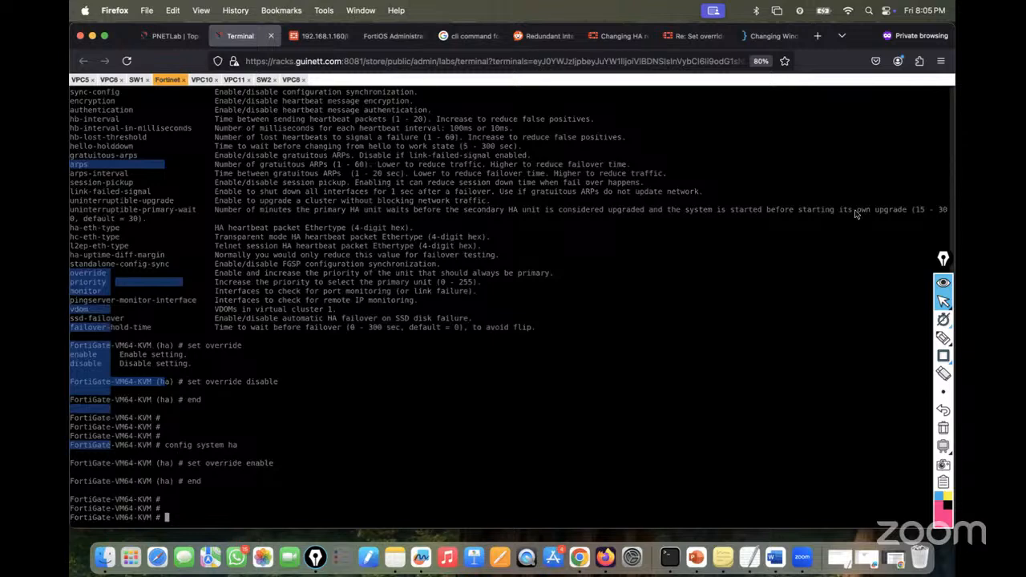
{"action": "type", "text": "diagnose netlink redundant name"}
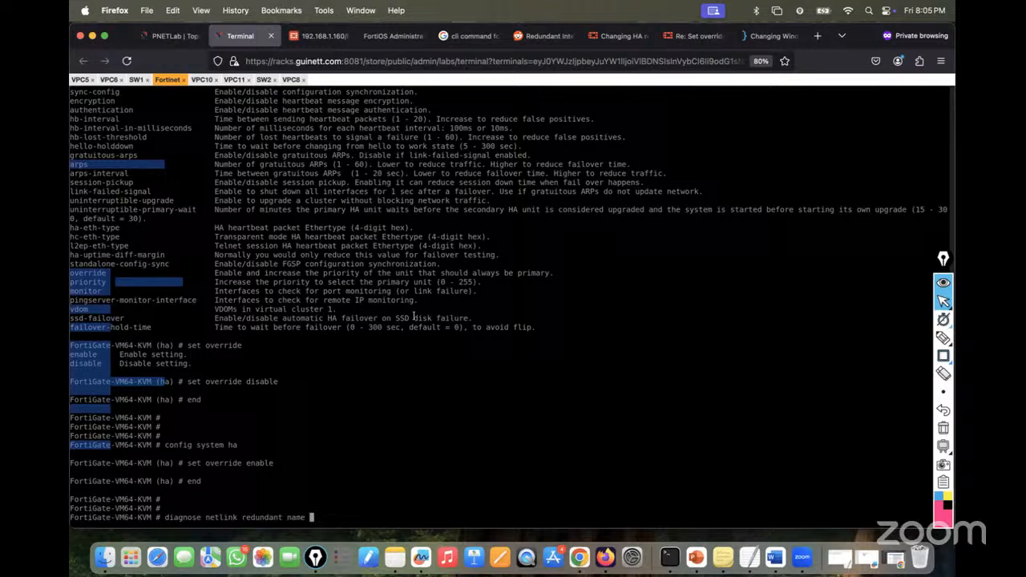
- Run 'diagnose netlink redundant name Redundant-Links', copying the interface name from earlier output
{"action": "scroll", "coordinate": [413, 318], "scroll_direction": "up", "scroll_amount": 10}
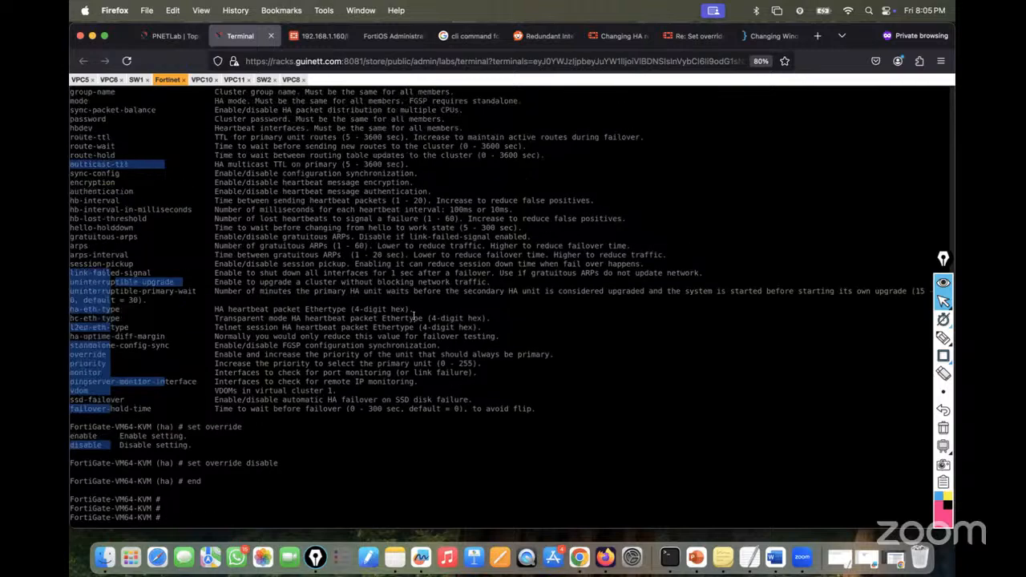
{"action": "scroll", "coordinate": [414, 317], "scroll_direction": "up", "scroll_amount": 7}
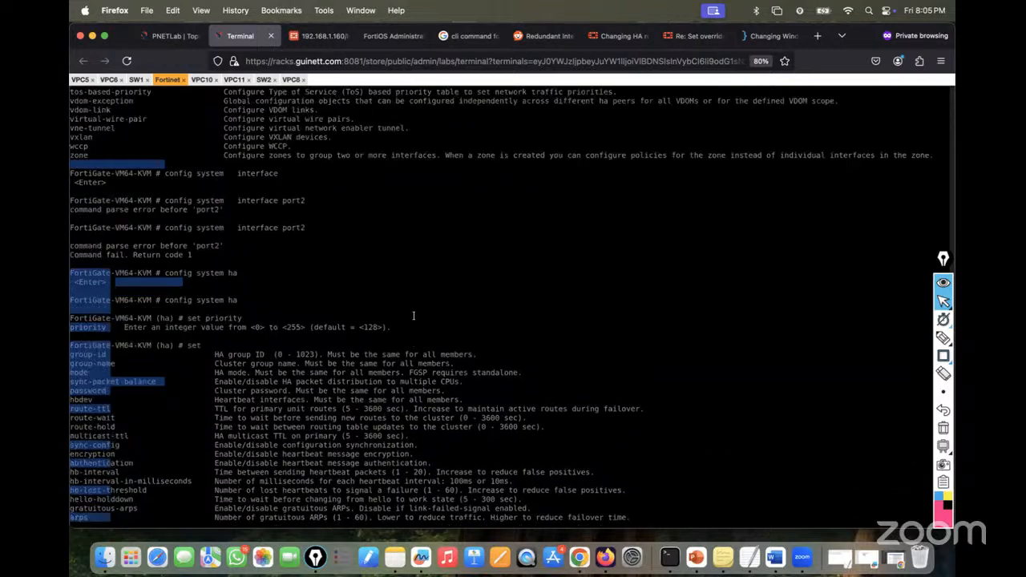
{"action": "scroll", "coordinate": [413, 315], "scroll_direction": "up", "scroll_amount": 19}
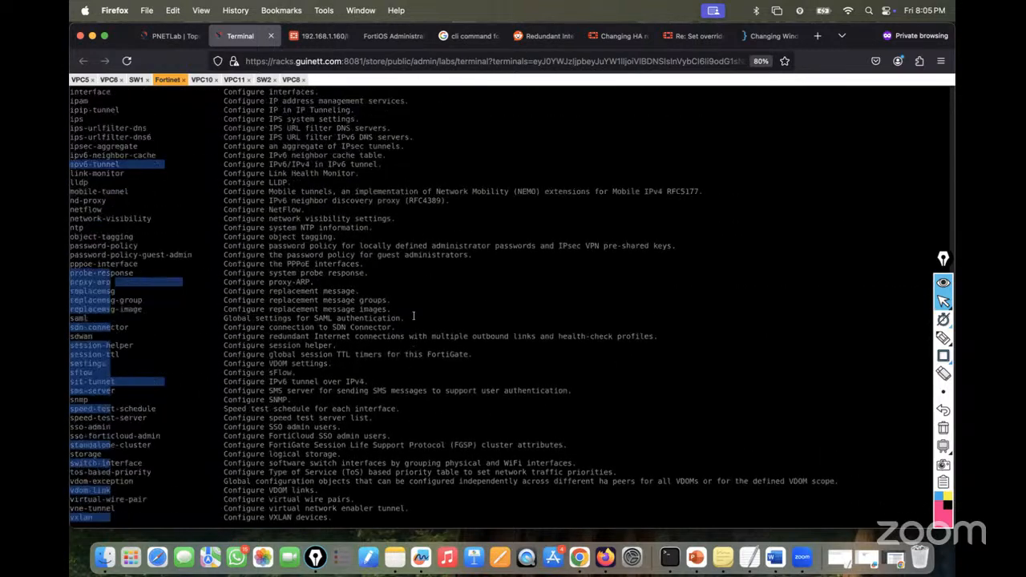
{"action": "scroll", "coordinate": [413, 316], "scroll_direction": "up", "scroll_amount": 20}
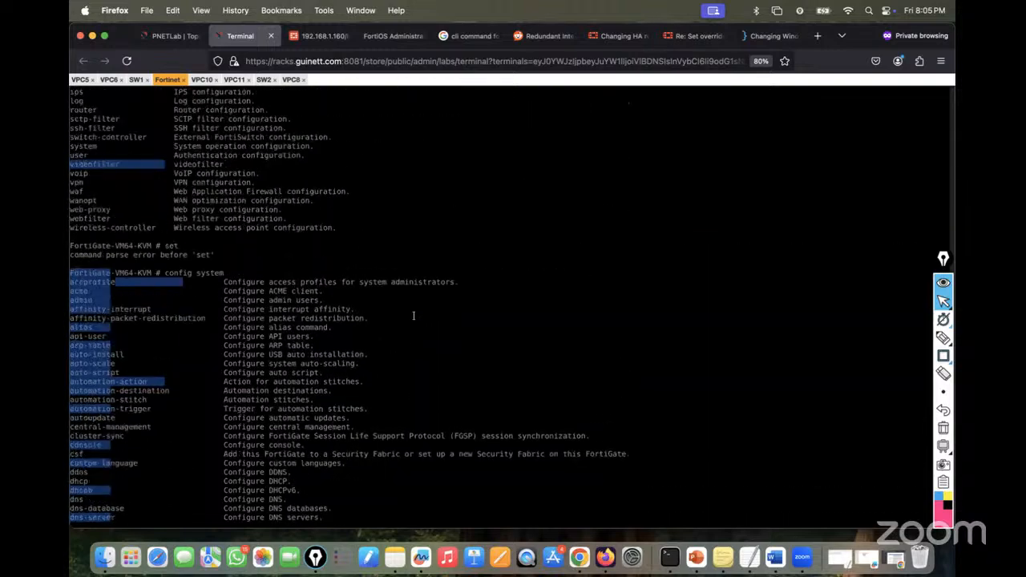
{"action": "scroll", "coordinate": [414, 315], "scroll_direction": "up", "scroll_amount": 1}
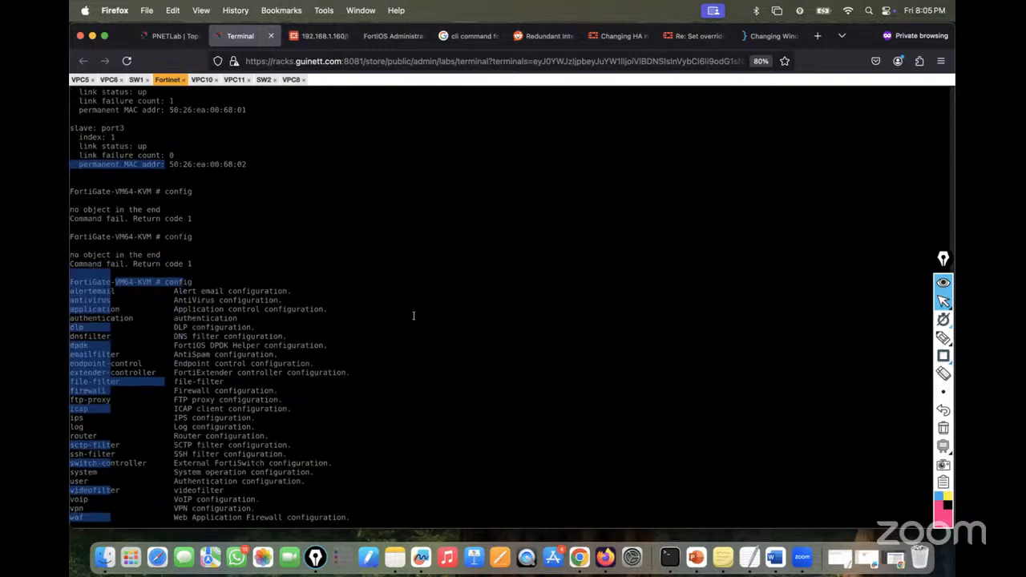
{"action": "scroll", "coordinate": [414, 316], "scroll_direction": "up", "scroll_amount": 6}
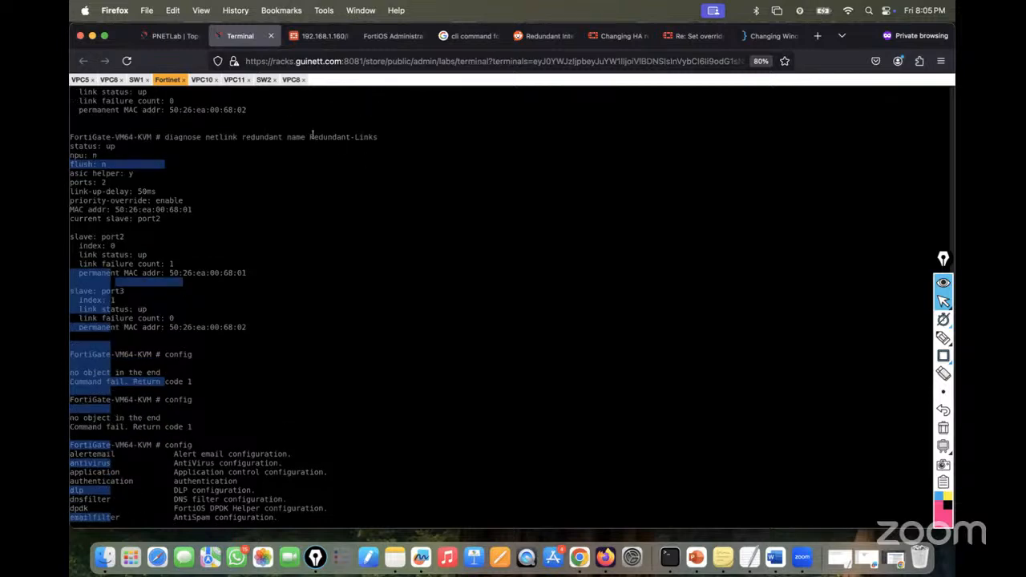
{"action": "left_click_drag", "start_coordinate": [311, 136], "coordinate": [377, 137]}
{"action": "key", "text": "super+c"}
{"action": "scroll", "coordinate": [374, 241], "scroll_direction": "down", "scroll_amount": 20}
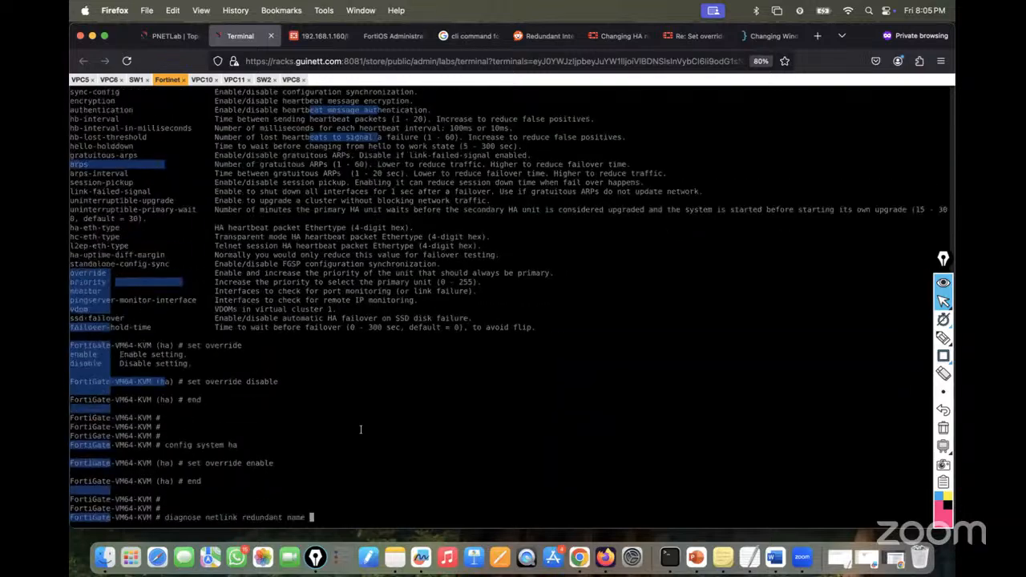
{"action": "key", "text": "super+v"}
{"action": "key", "text": "Return"}
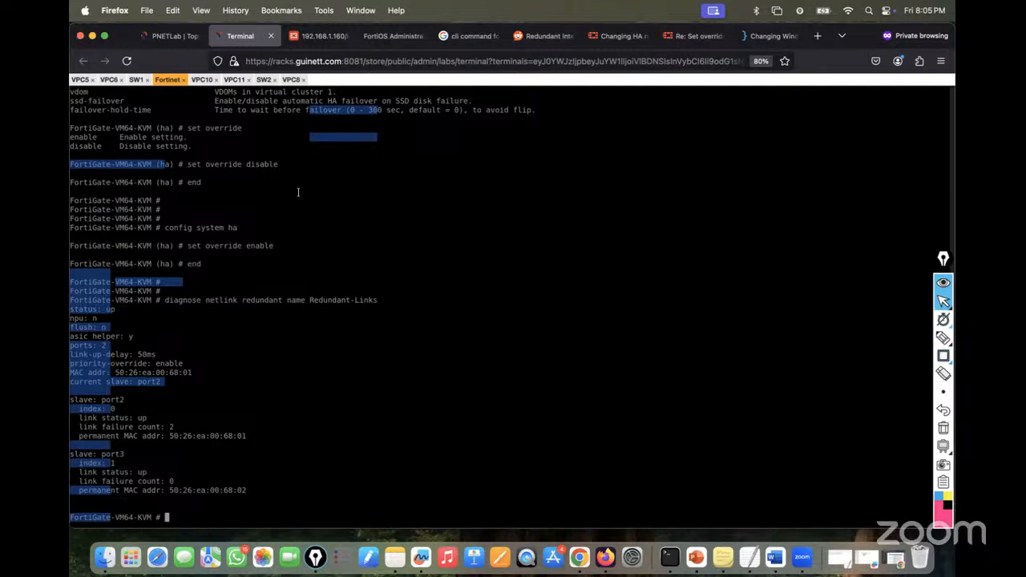
- Check VPC8's ping to 30.30.30.1, replying without gaps through seq 553
{"action": "left_click", "coordinate": [291, 80]}
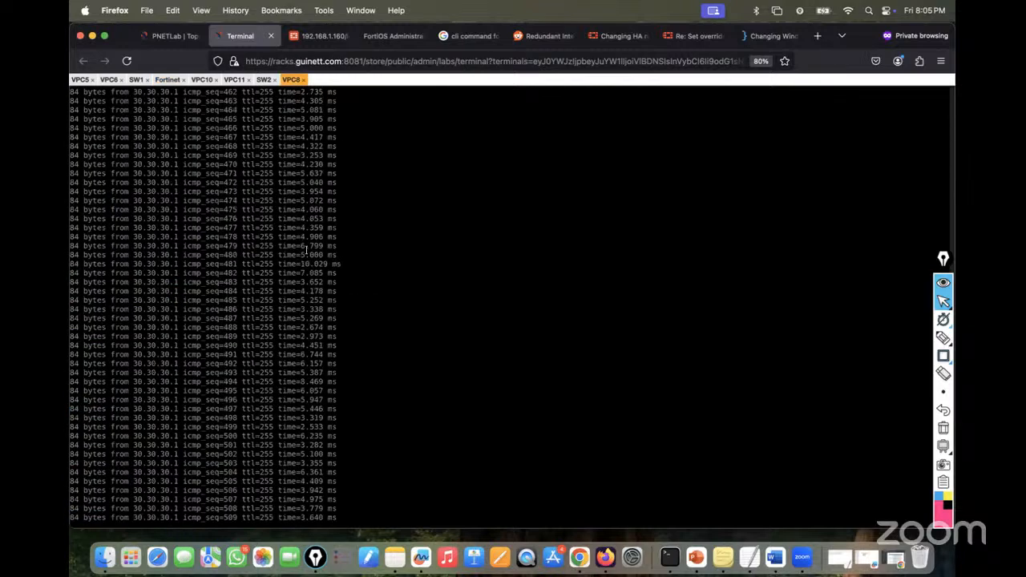
{"action": "scroll", "coordinate": [305, 250], "scroll_direction": "up", "scroll_amount": 2}
{"action": "scroll", "coordinate": [305, 250], "scroll_direction": "down", "scroll_amount": 3}
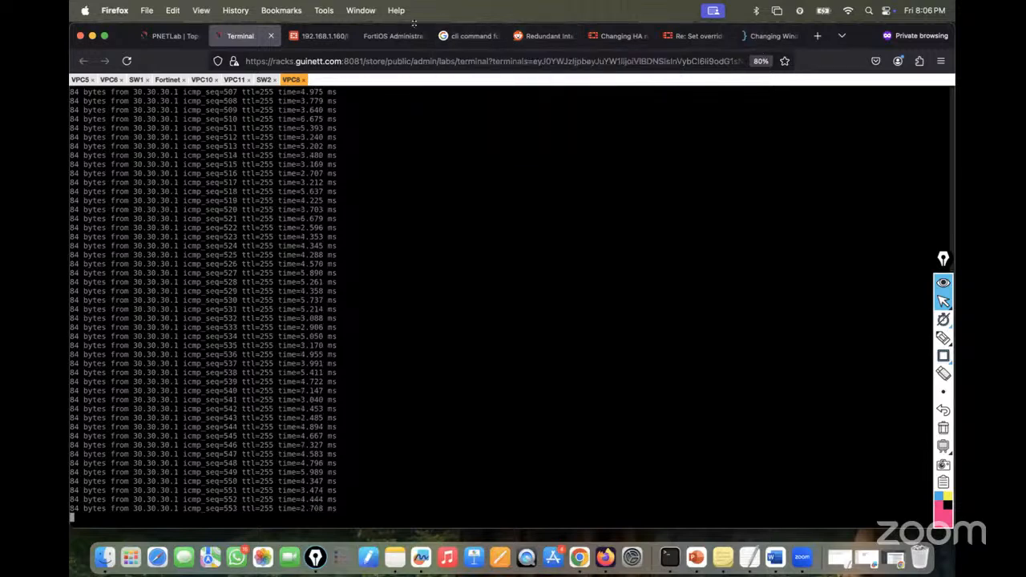
- Scroll the FortiOS 7.4.1 Administration Guide to page 162's interface-type table, including Redundant
{"action": "left_click", "coordinate": [390, 36]}
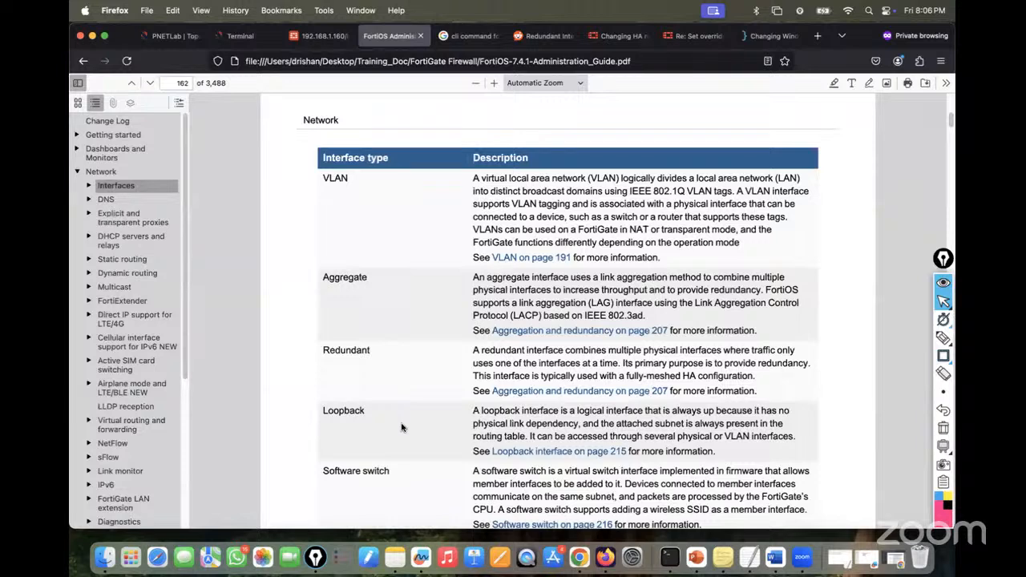
{"action": "scroll", "coordinate": [455, 302], "scroll_direction": "down", "scroll_amount": 5}
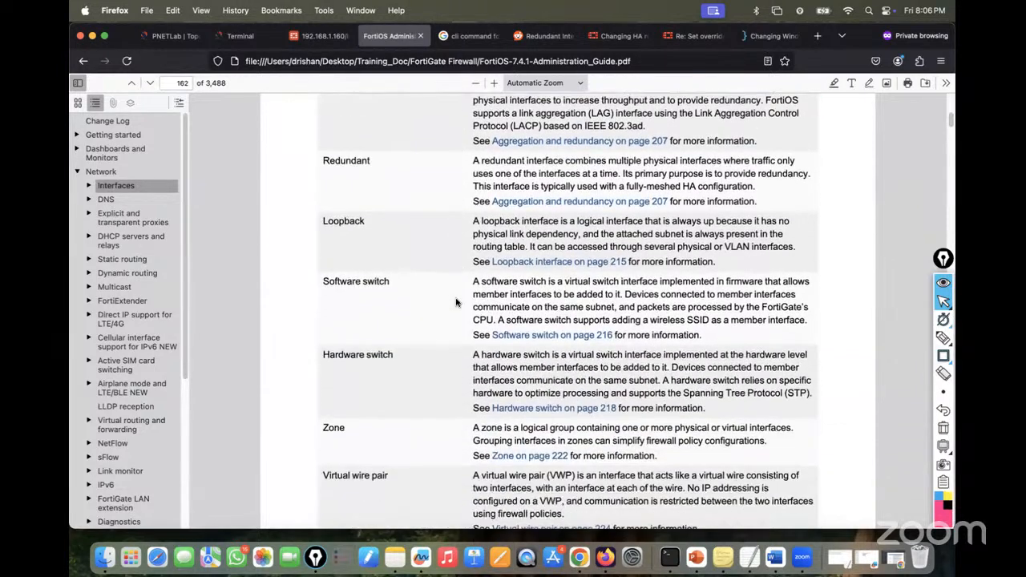
{"action": "scroll", "coordinate": [456, 303], "scroll_direction": "down", "scroll_amount": 1}
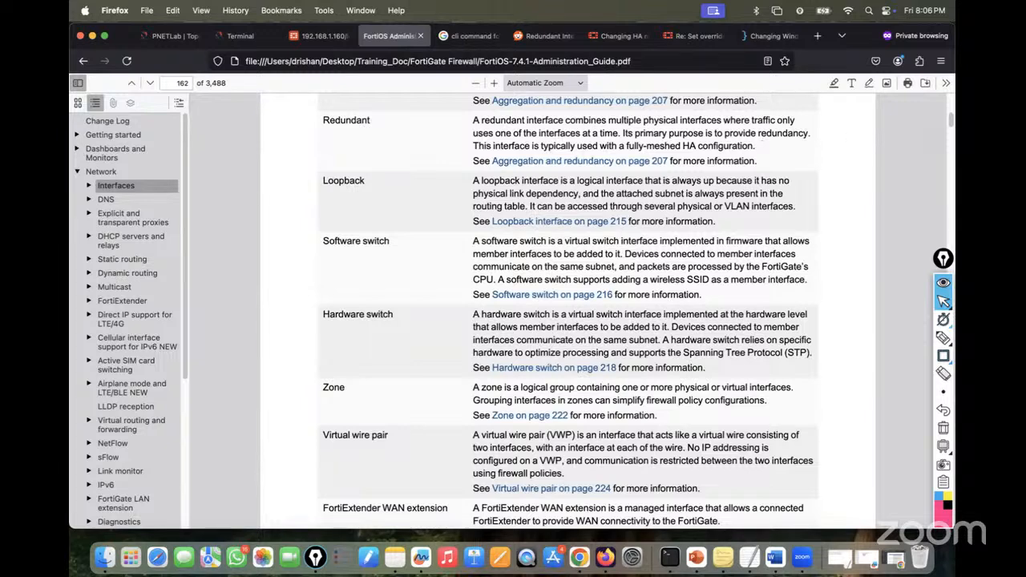
- Sign in to the 192.168.1.160 web manager as admin, skipping setup and the FortiOS 7.0.0 overview
{"action": "left_click", "coordinate": [237, 32]}
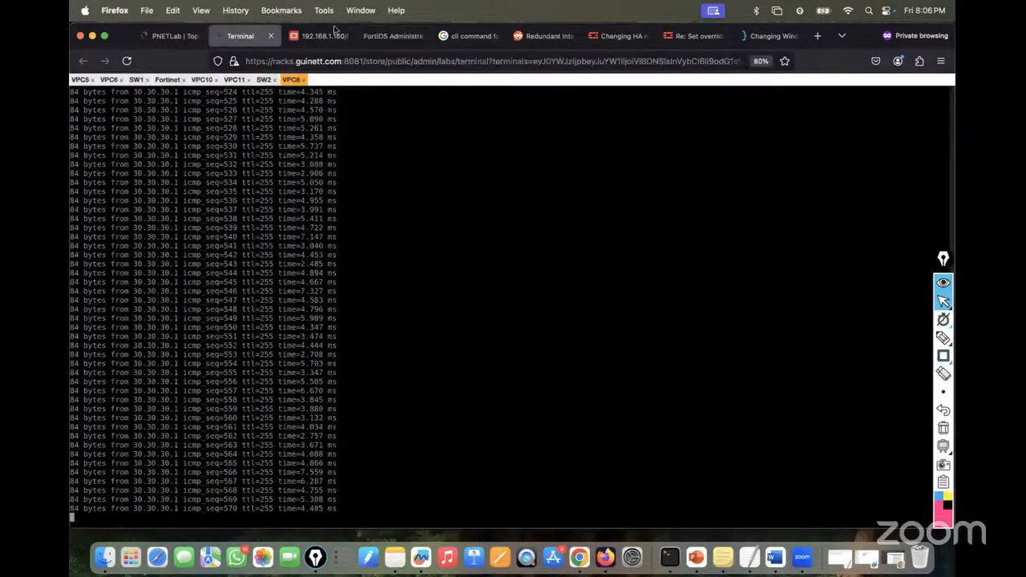
{"action": "left_click", "coordinate": [335, 30]}
{"action": "type", "text": "admi"}
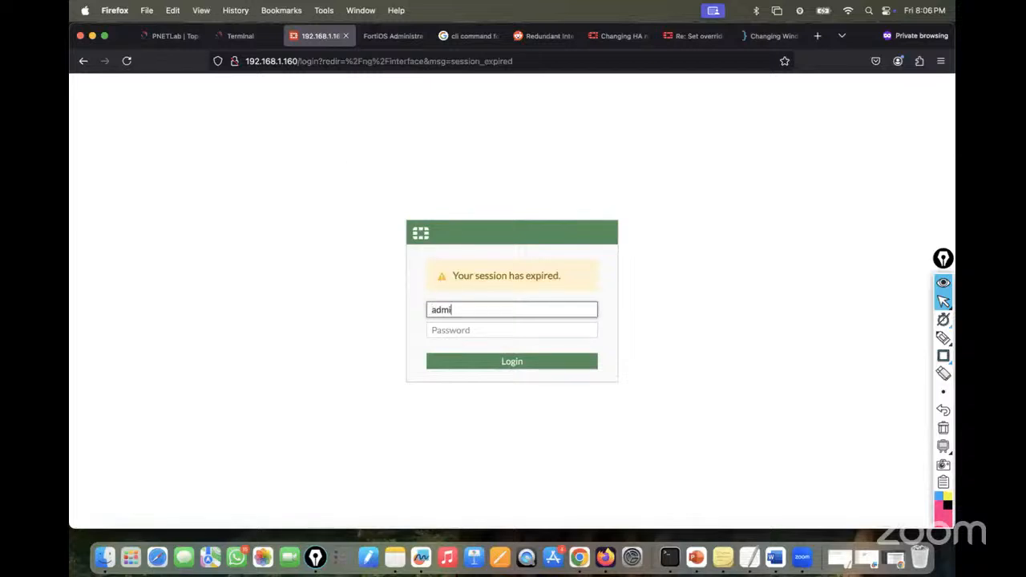
{"action": "type", "text": "n"}
{"action": "key", "text": "Tab"}
{"action": "type", "text": "admin"}
{"action": "key", "text": "Return"}
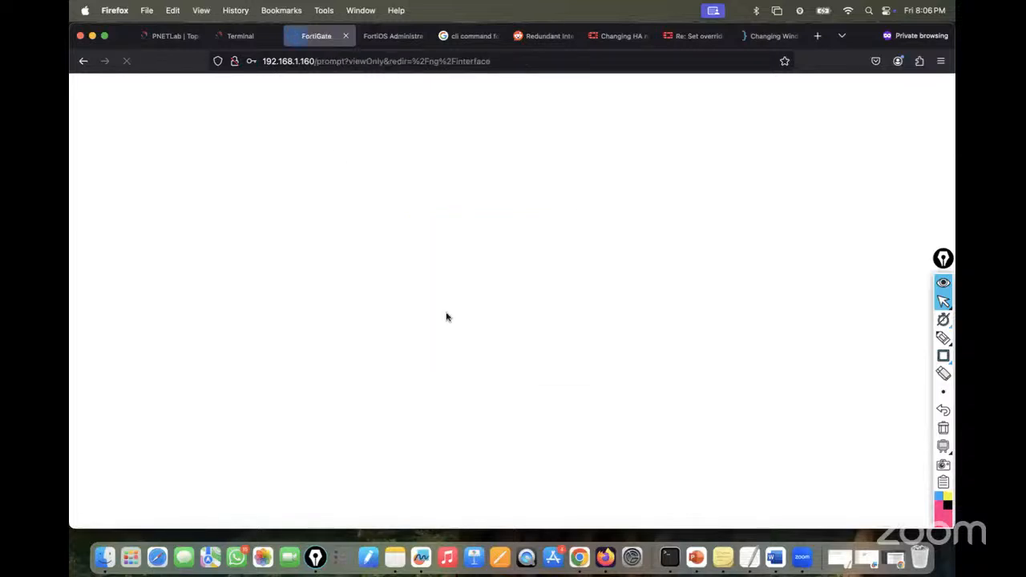
{"action": "left_click", "coordinate": [548, 365]}
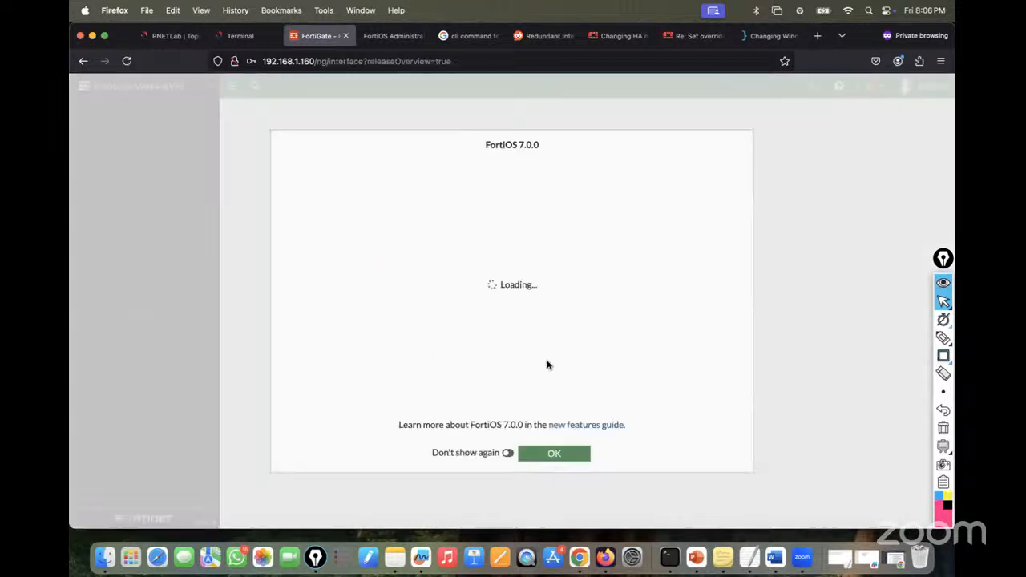
{"action": "left_click", "coordinate": [563, 451]}
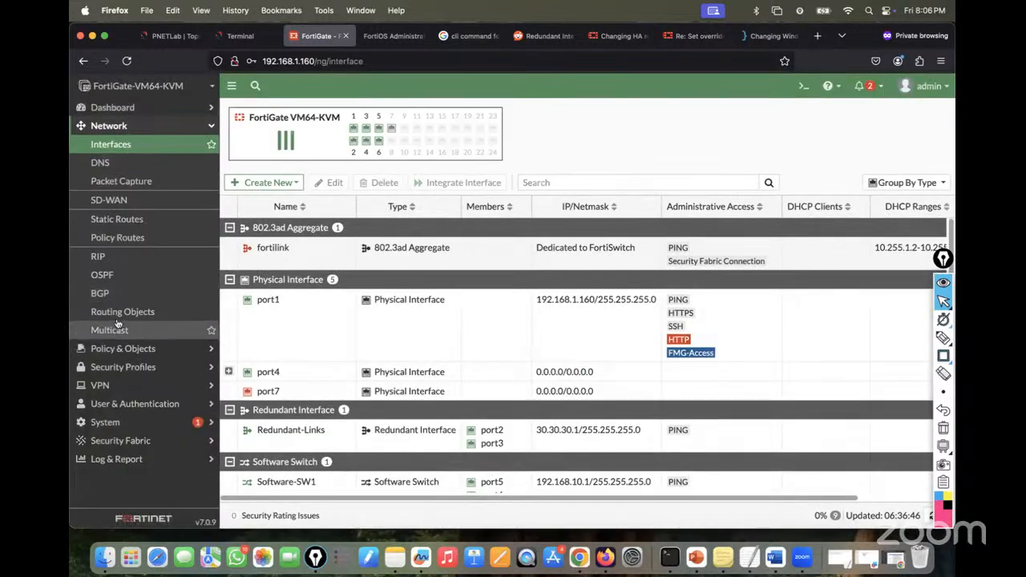
- Open Policy & Objects > Firewall Policy and expand the Implicit group to show Implicit Deny
{"action": "left_click", "coordinate": [122, 348]}
{"action": "left_click", "coordinate": [119, 162]}
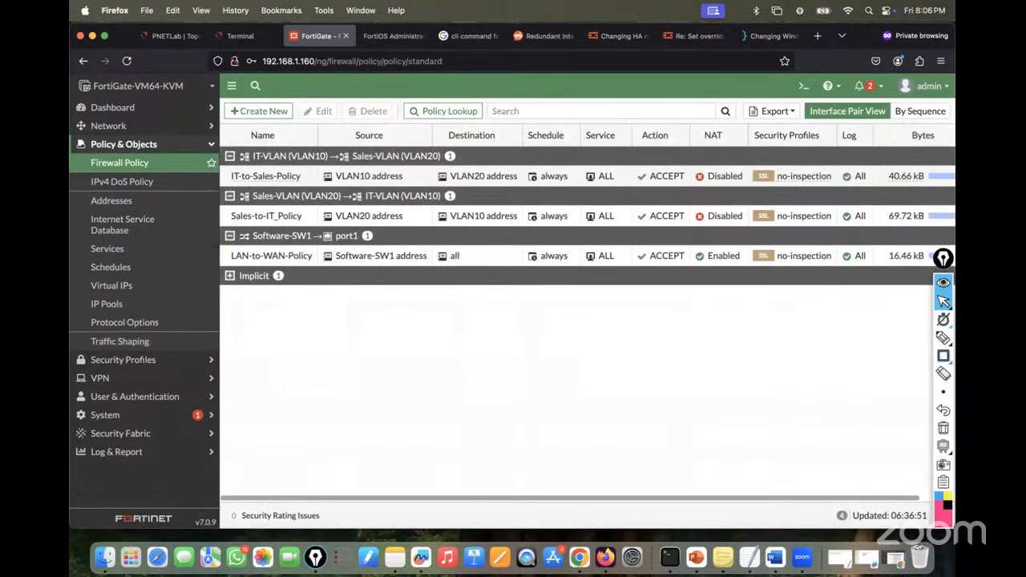
{"action": "left_click", "coordinate": [255, 277]}
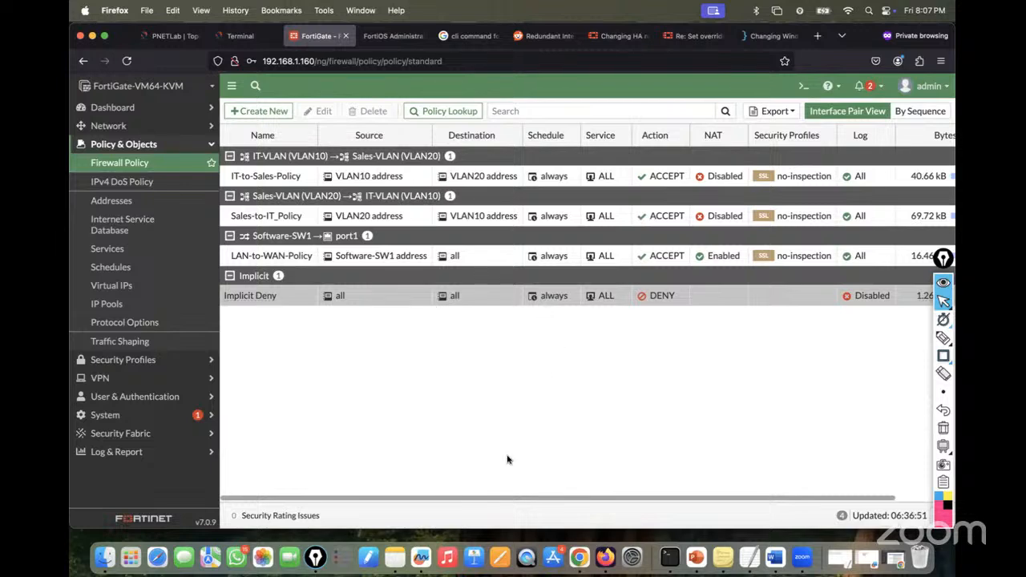
{"action": "left_click_drag", "start_coordinate": [545, 496], "coordinate": [399, 493]}
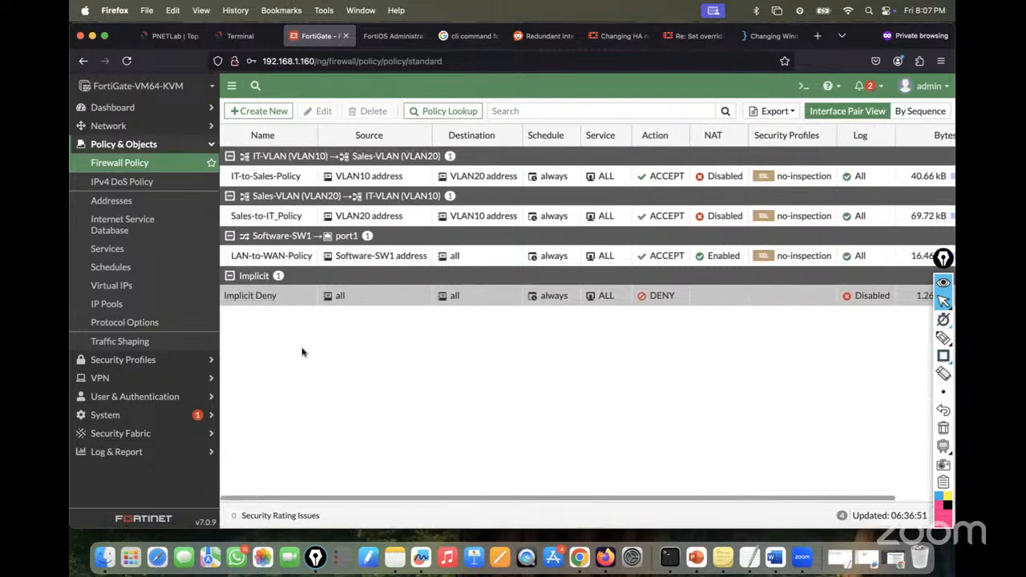